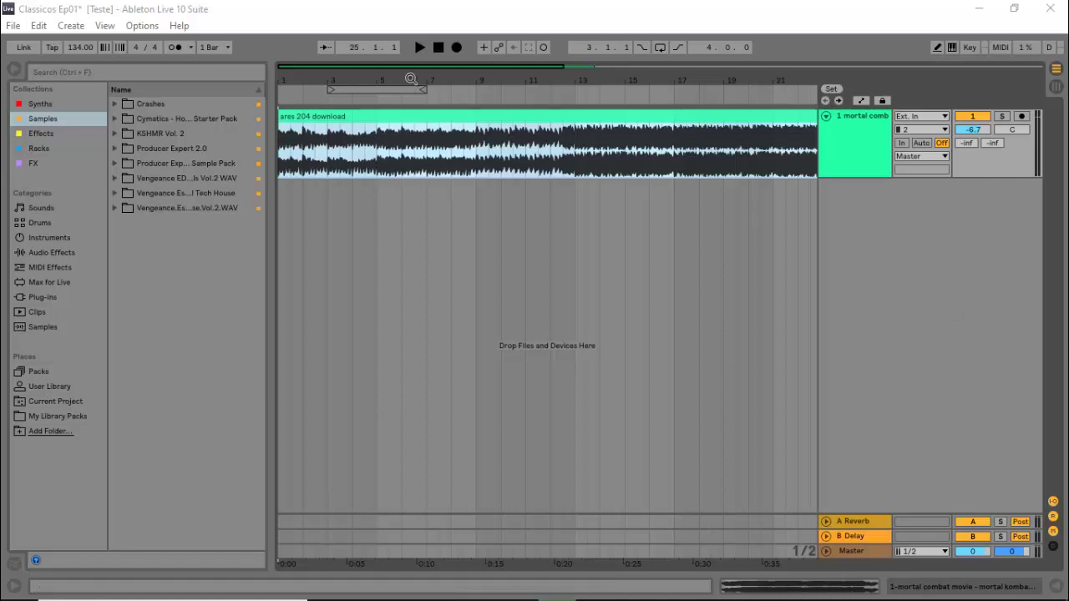
# Step: Play the song clip from bar 1 and again from bar 8
pyautogui.moveTo(415, 67); pyautogui.dragTo(411, 67)
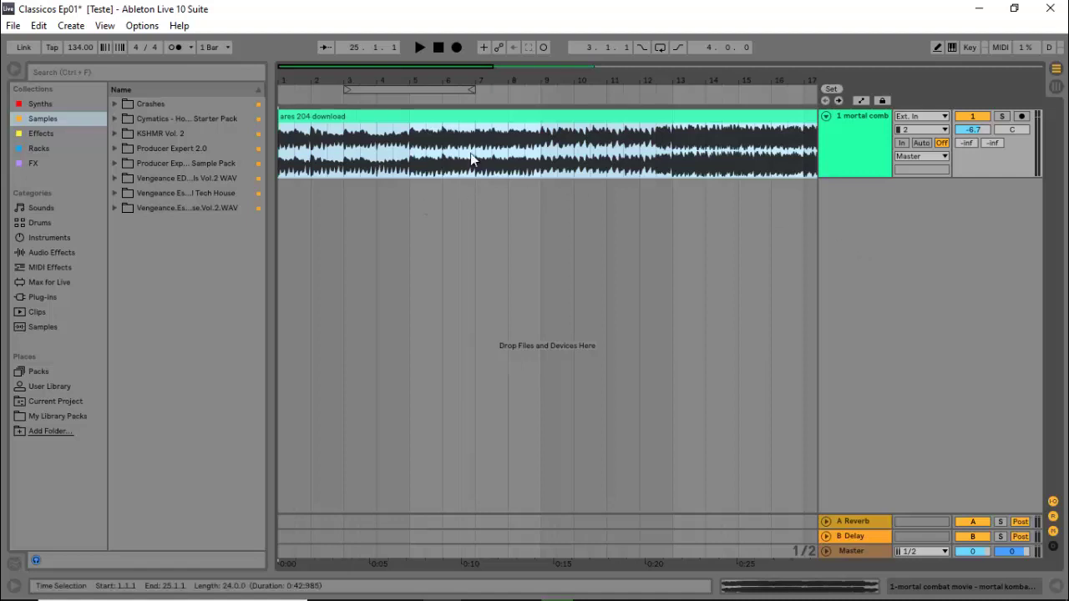
pyautogui.click(280, 164)
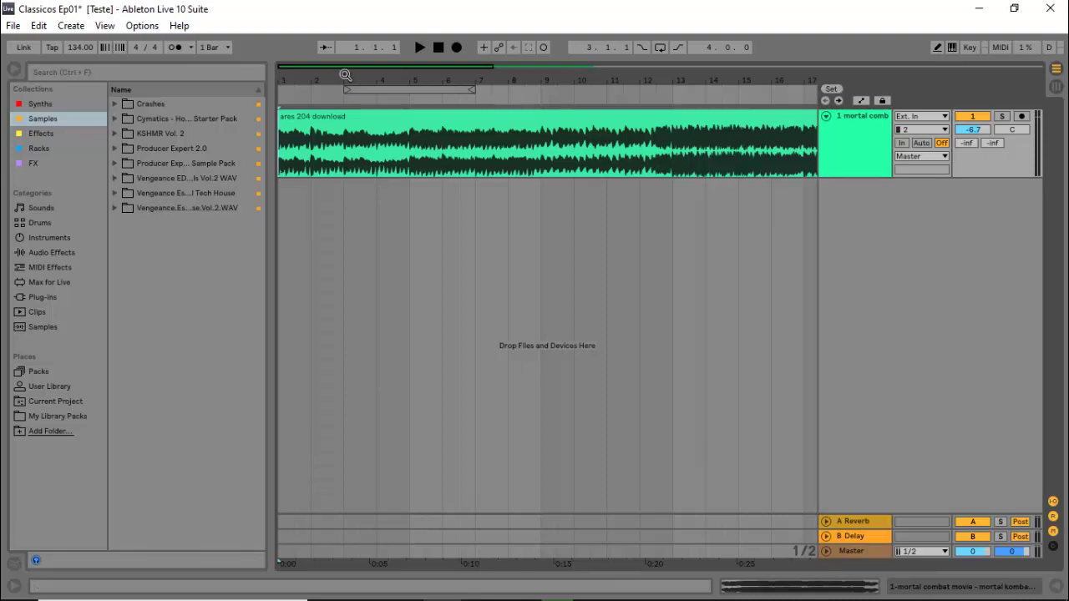
pyautogui.moveTo(343, 73); pyautogui.dragTo(344, 54)
pyautogui.click(280, 164)
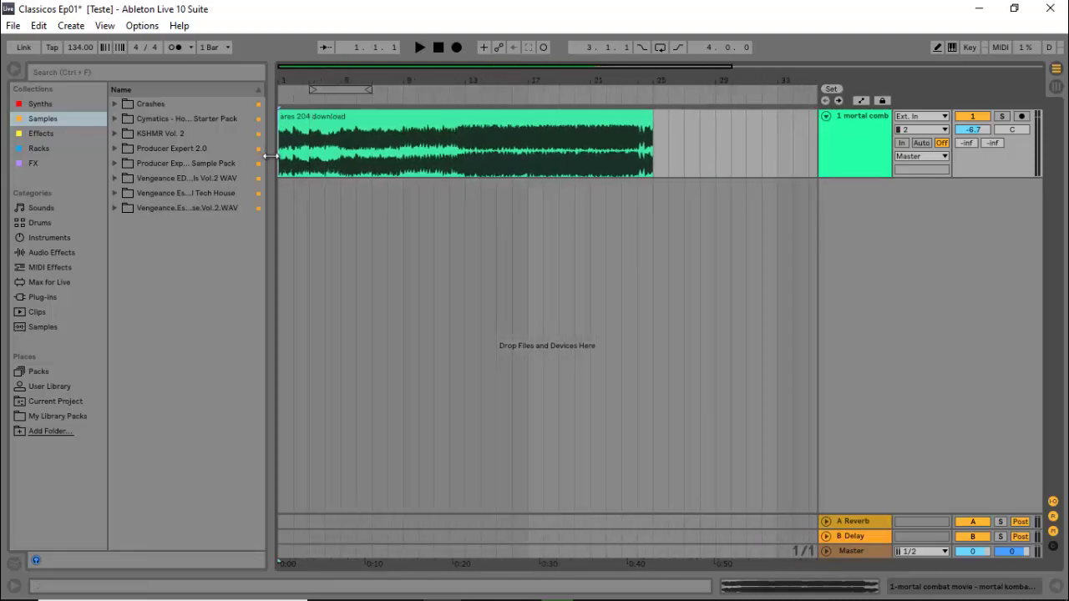
pyautogui.press('space')
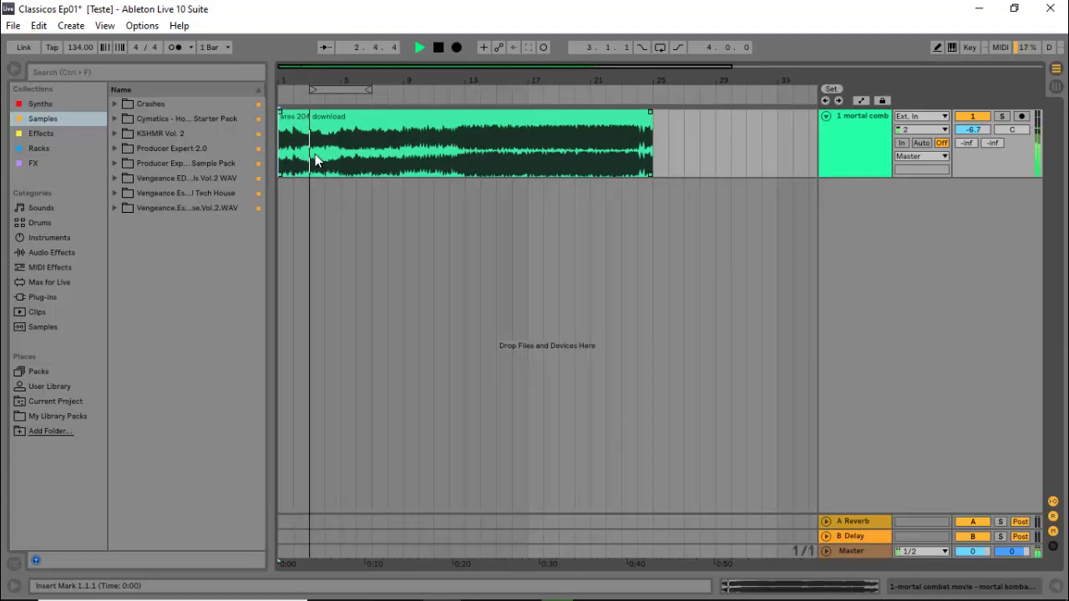
pyautogui.click(389, 159)
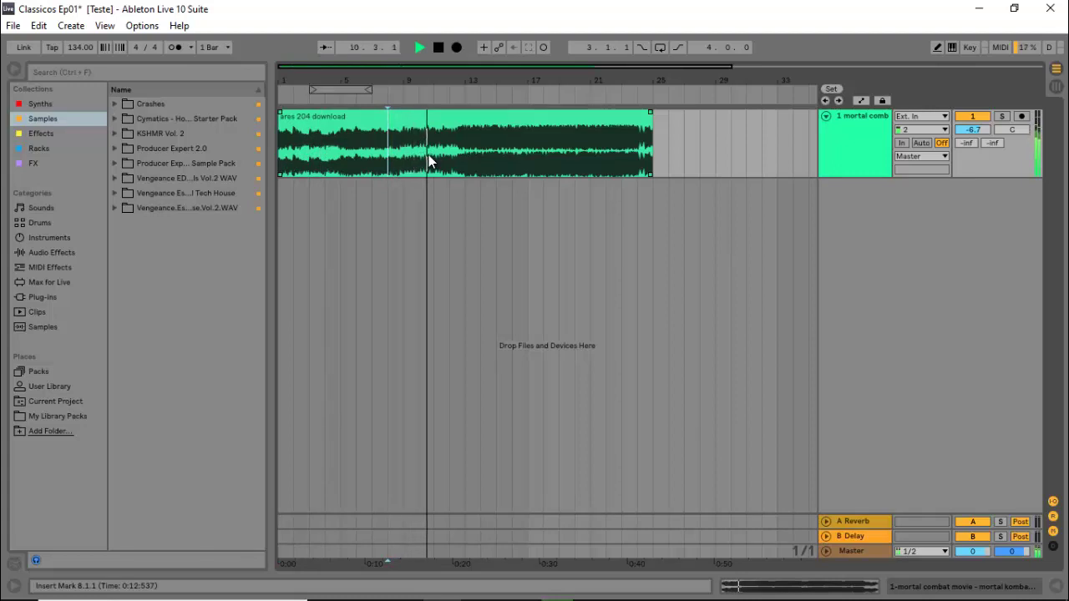
pyautogui.press('space')
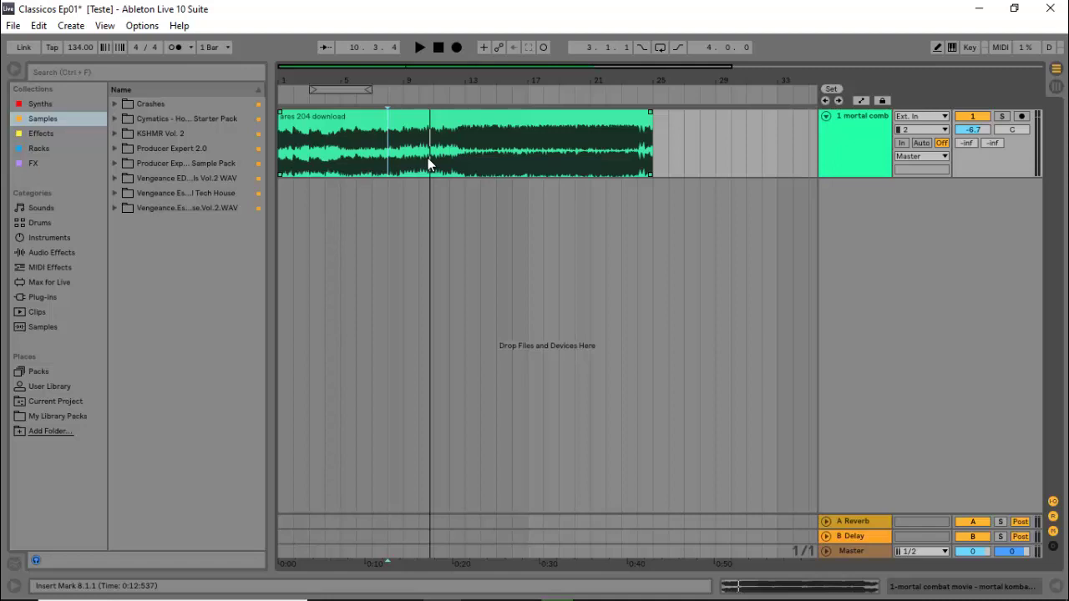
# Step: Listen to the song's opening from bar 1 up to about bar 5
pyautogui.press('+')
pyautogui.press('+')
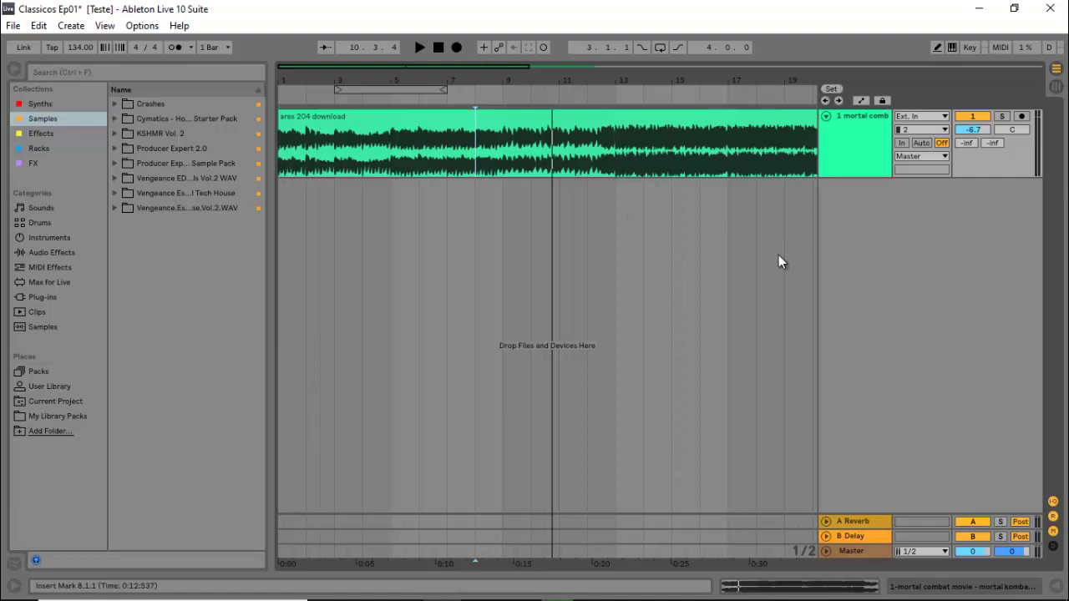
pyautogui.click(289, 165)
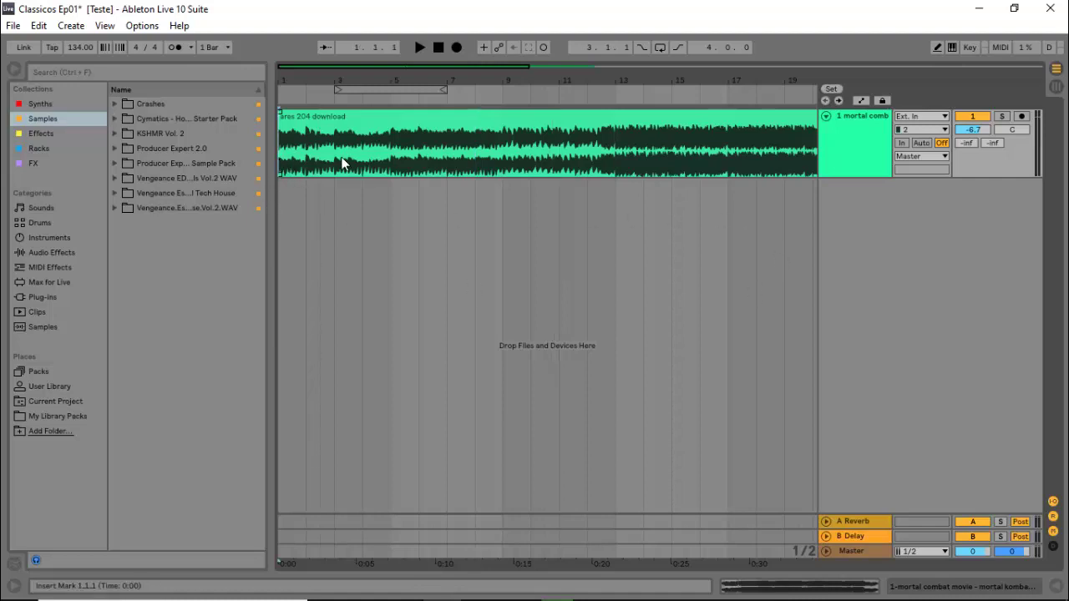
pyautogui.moveTo(438, 72); pyautogui.dragTo(393, 74)
pyautogui.press('space')
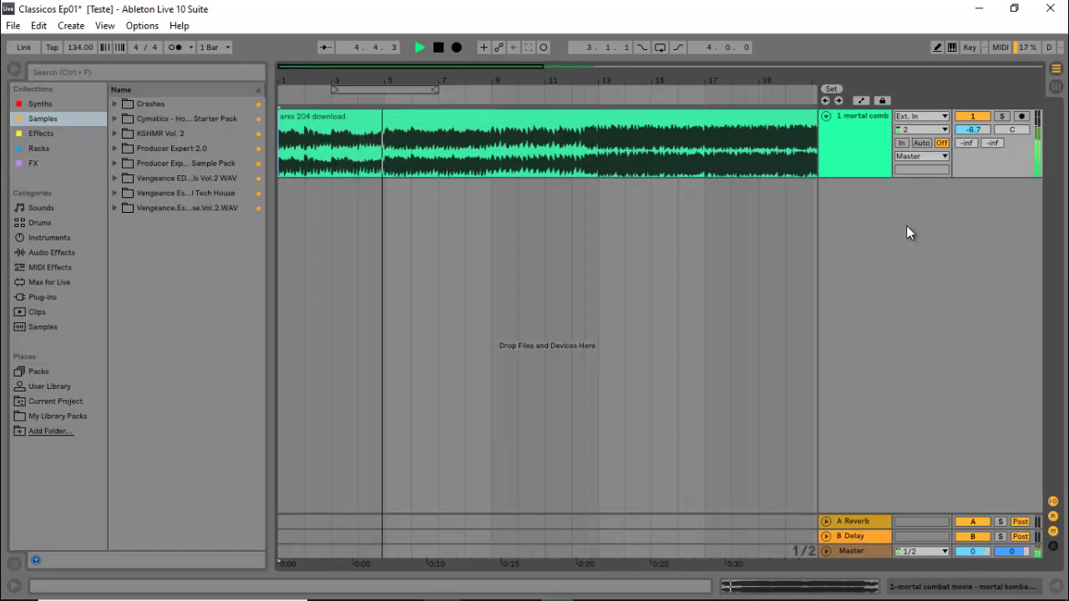
pyautogui.press('space')
# Step: Insert three MIDI tracks below the song's audio track
pyautogui.rightClick(923, 290)
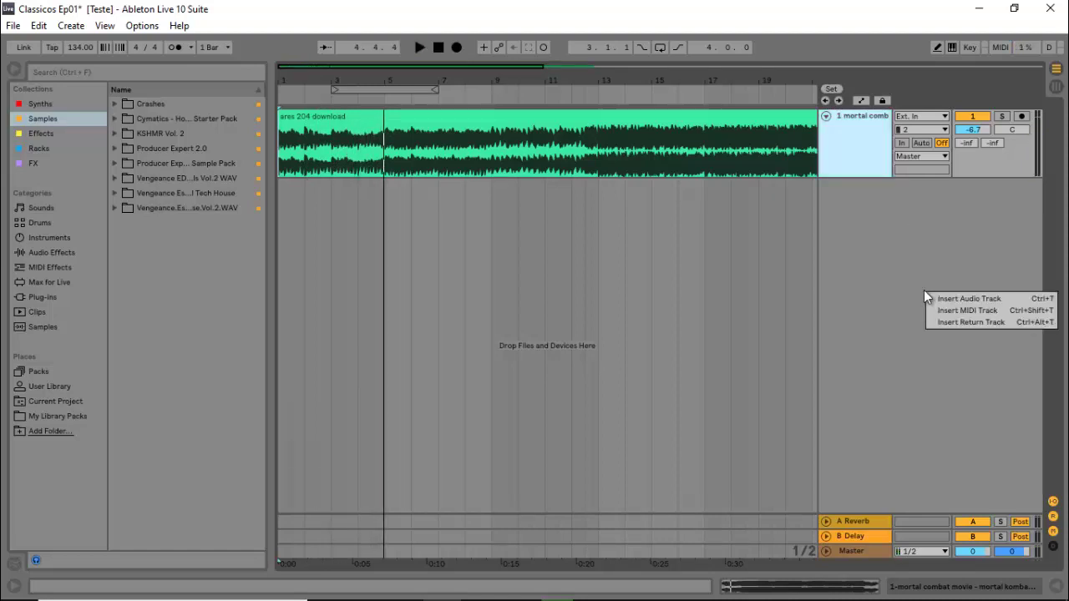
pyautogui.click(943, 308)
pyautogui.rightClick(903, 297)
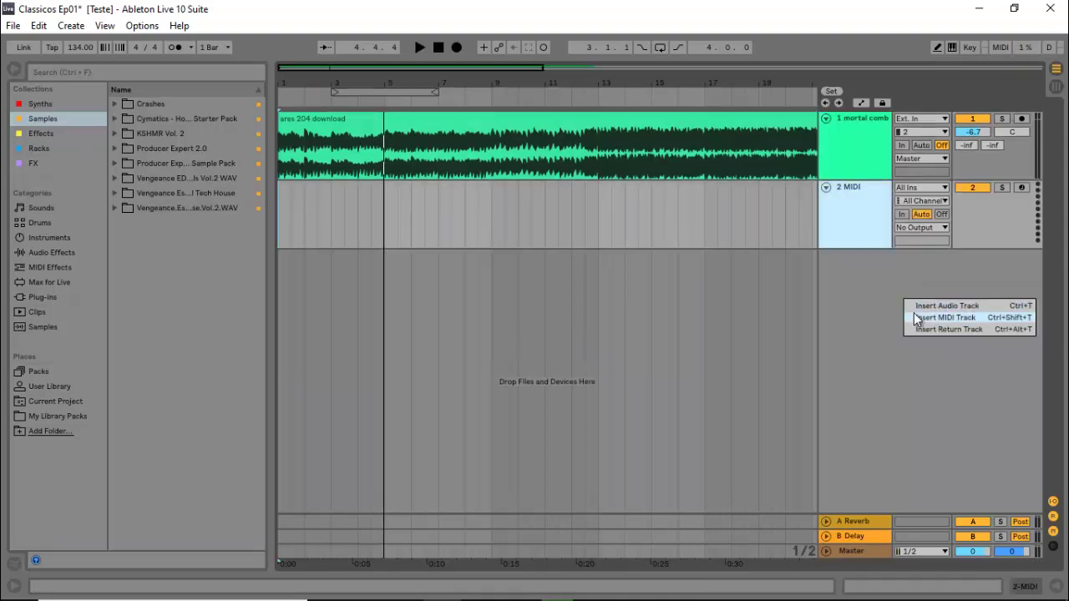
pyautogui.click(923, 315)
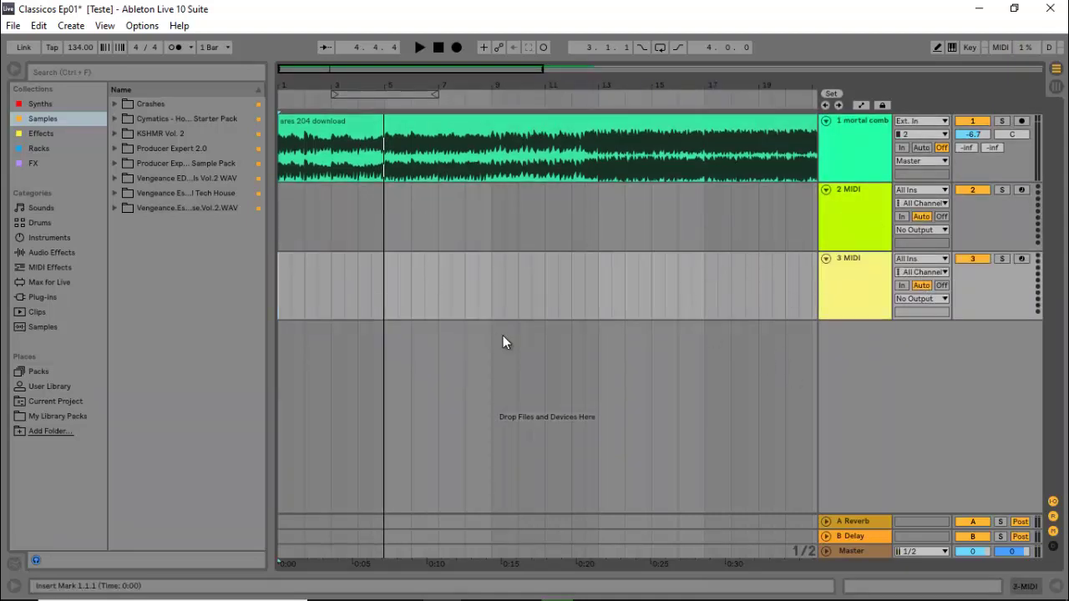
pyautogui.rightClick(865, 390)
pyautogui.click(882, 484)
pyautogui.hotkey('ctrl', 'shift', 't')
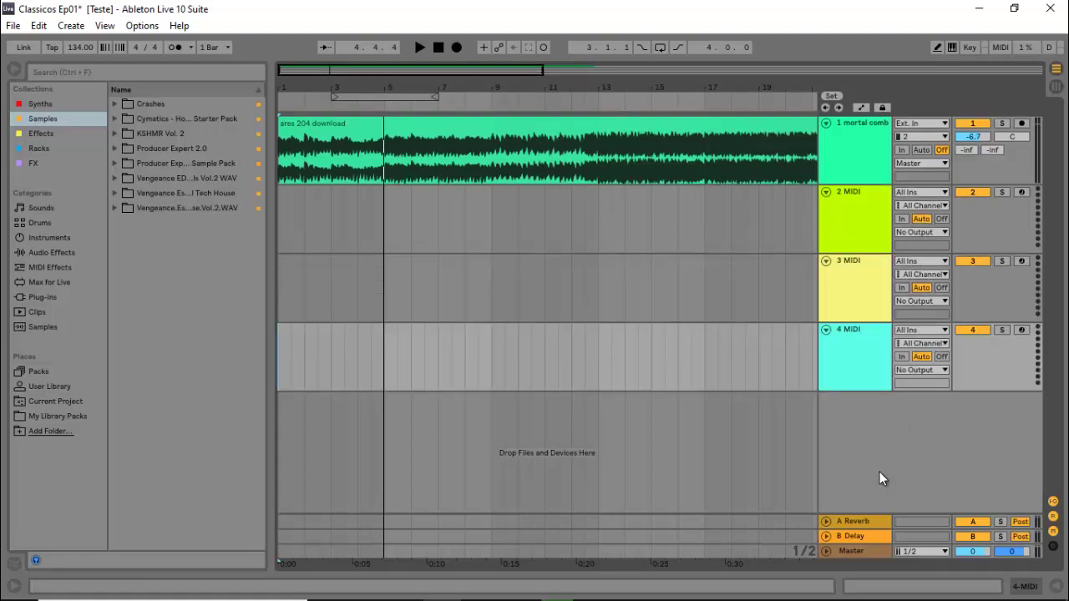
# Step: Search the browser for "massive" and load the Massive synth onto the first MIDI track
pyautogui.moveTo(297, 78); pyautogui.dragTo(399, 149)
pyautogui.hotkey('ctrl', 'f')
pyautogui.write('massive')
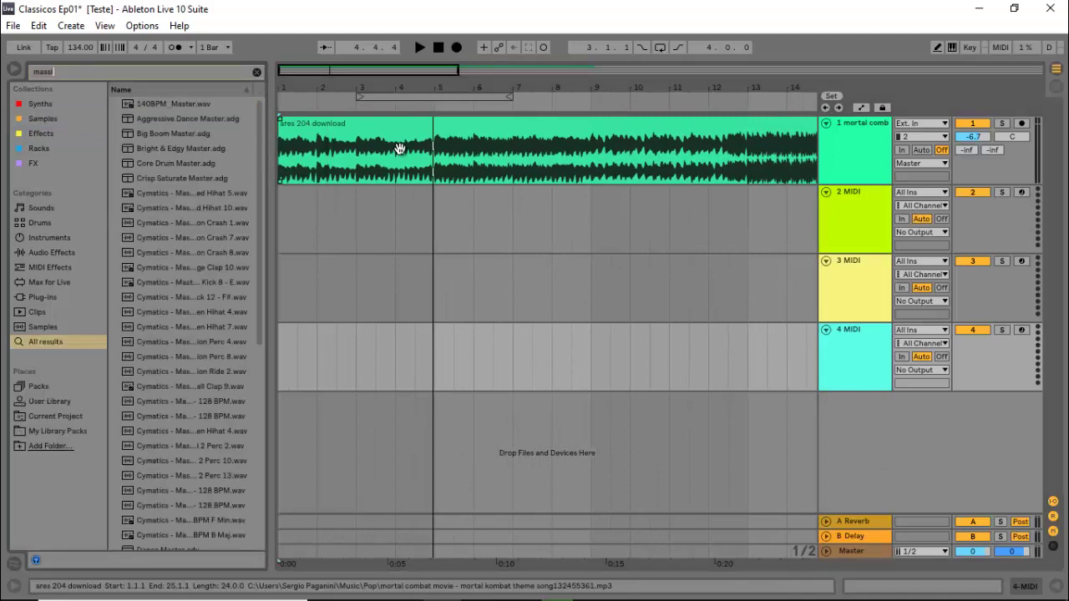
pyautogui.click(158, 103)
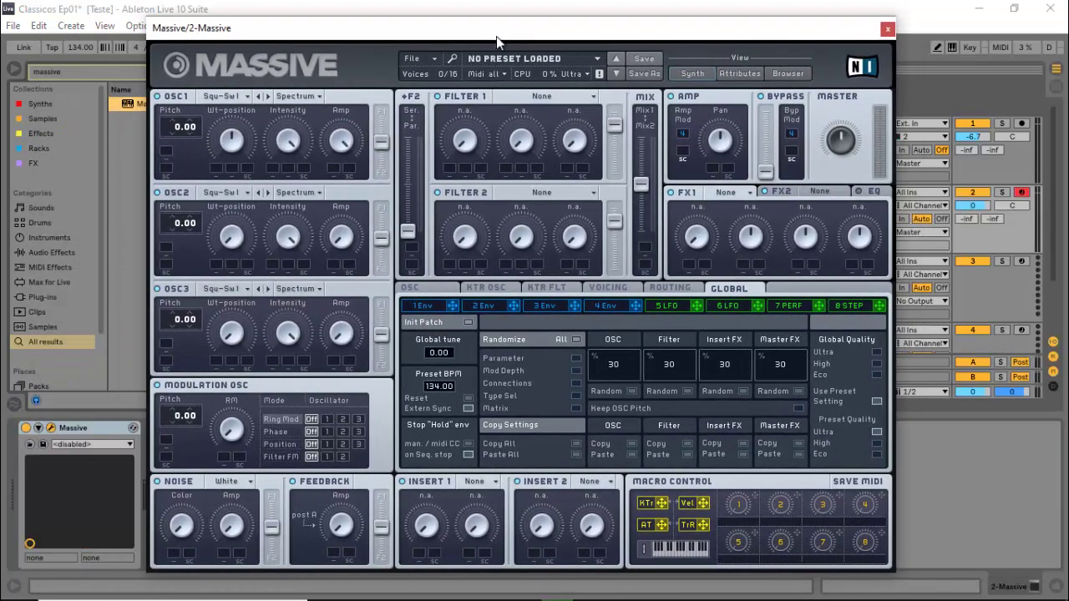
# Step: Create a new, untitled sound in Massive and close the plug-in window
pyautogui.click(414, 58)
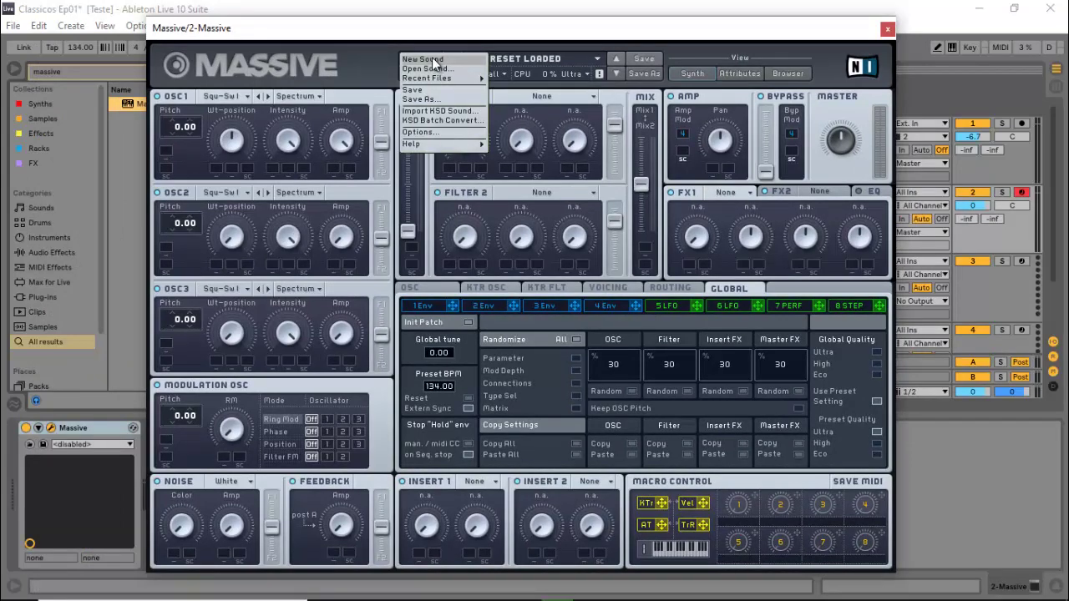
pyautogui.click(431, 57)
pyautogui.moveTo(476, 31); pyautogui.dragTo(483, 55)
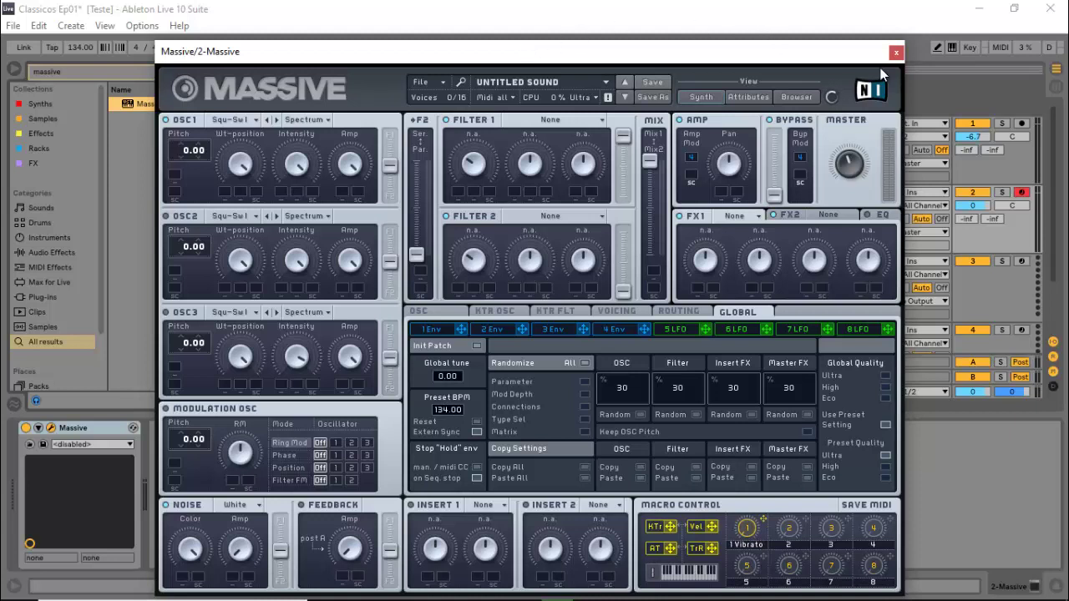
pyautogui.click(896, 51)
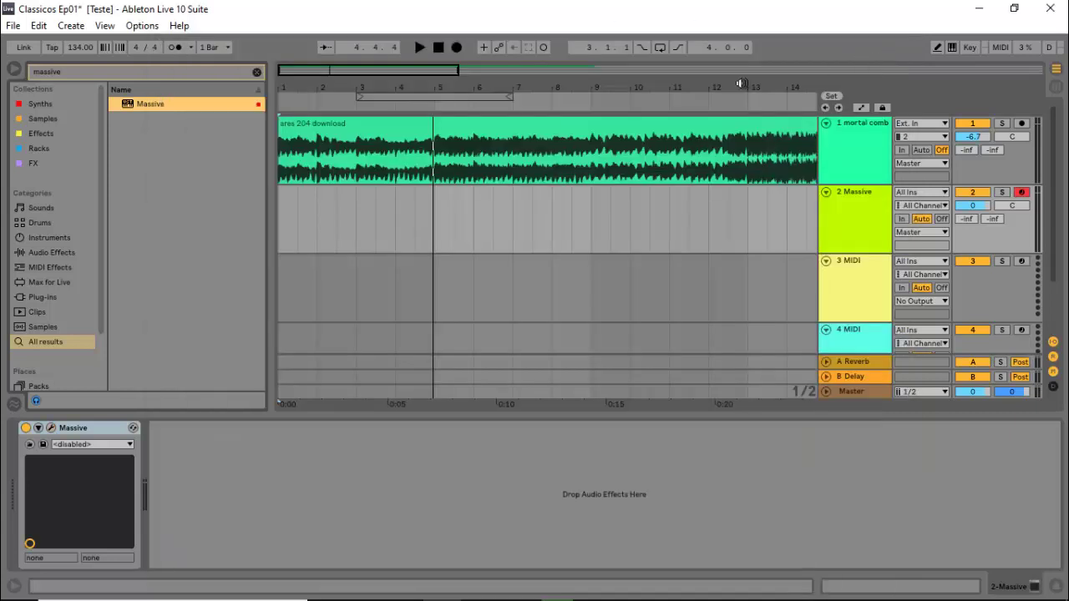
# Step: Listen to the song's opening and insert an empty MIDI clip from bar 1 to bar 5 on the Massive track
pyautogui.click(281, 222)
pyautogui.press('space')
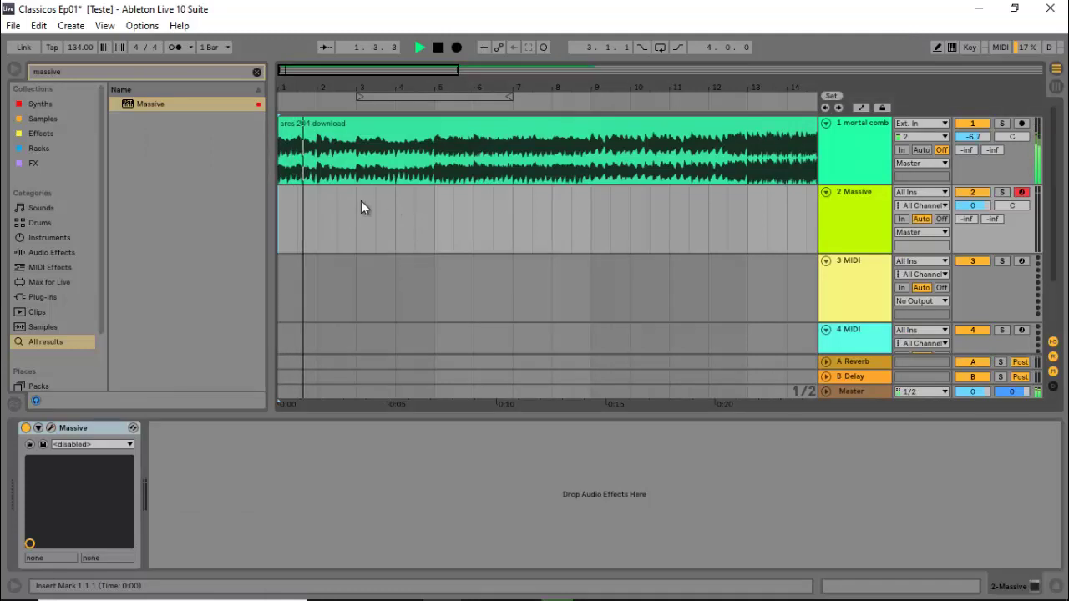
pyautogui.moveTo(316, 70); pyautogui.dragTo(315, 74)
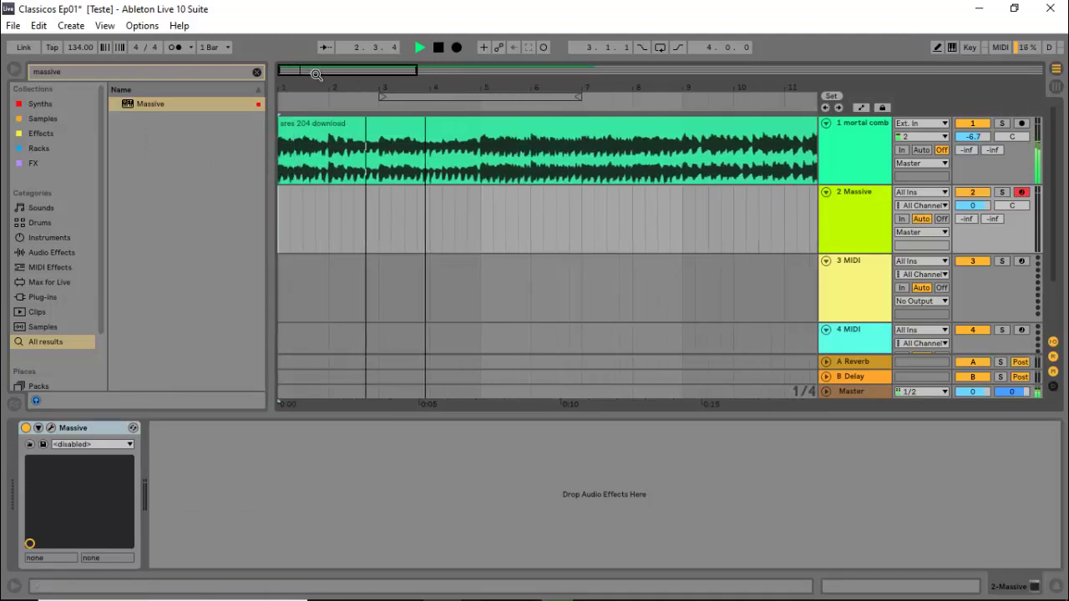
pyautogui.press('space')
pyautogui.click(480, 211)
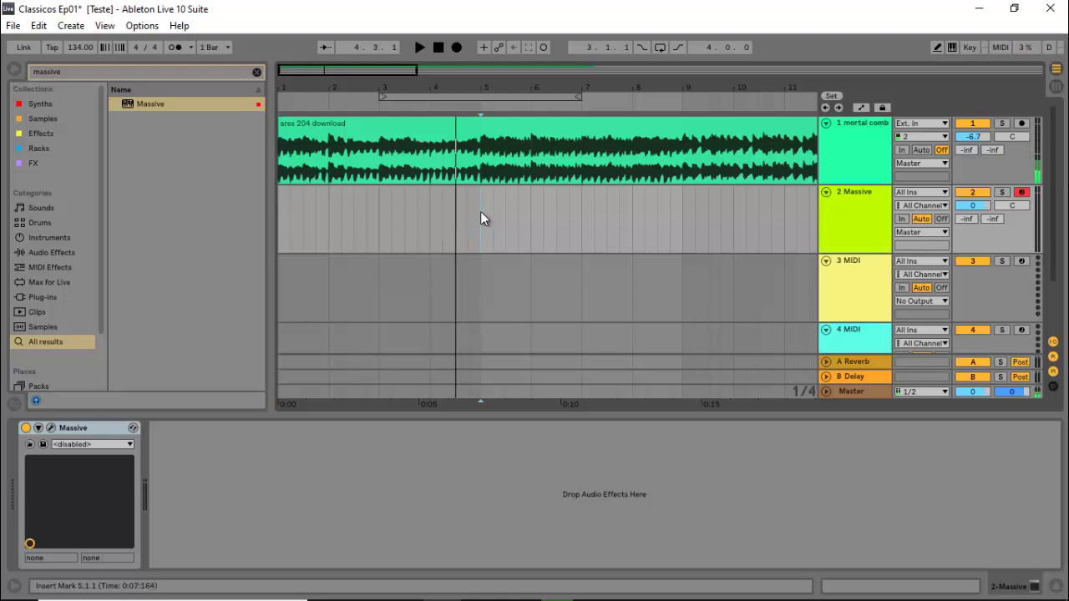
pyautogui.moveTo(480, 212); pyautogui.dragTo(262, 211)
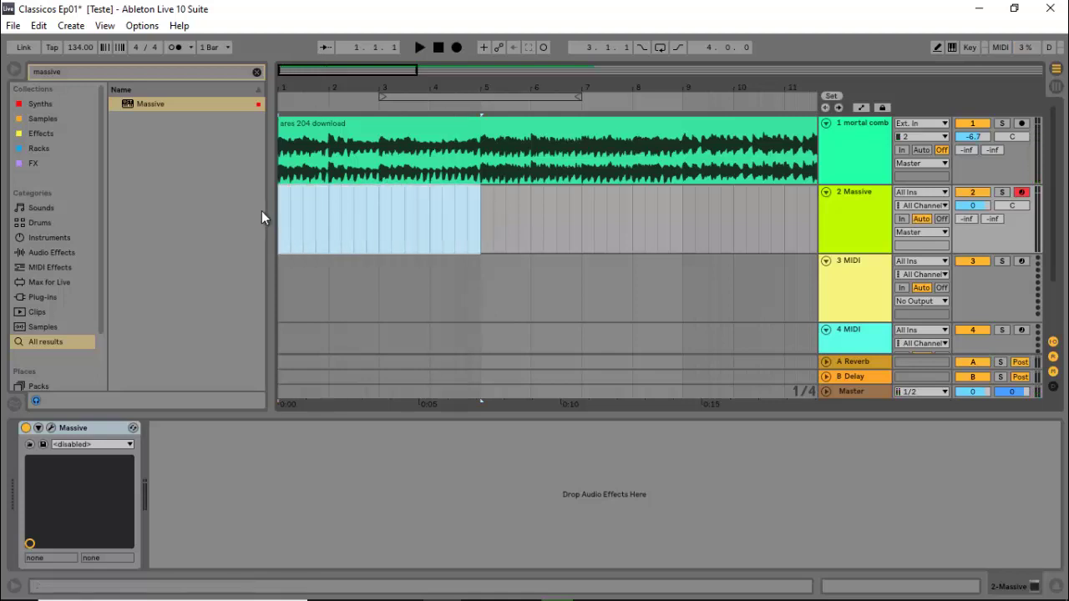
pyautogui.hotkey('ctrl', 'shift', 'm')
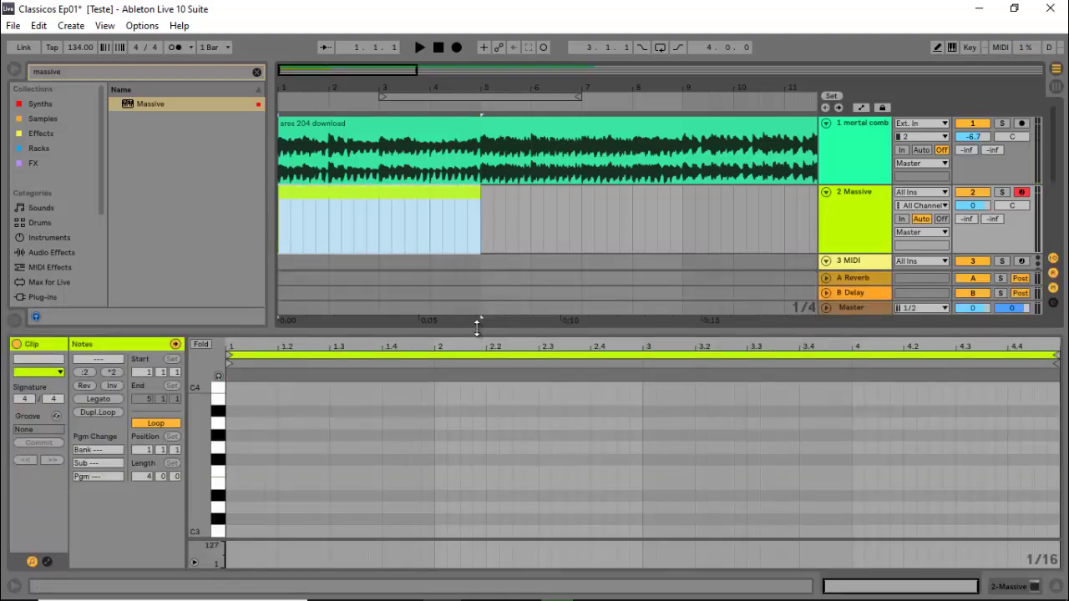
pyautogui.moveTo(477, 328); pyautogui.dragTo(473, 251)
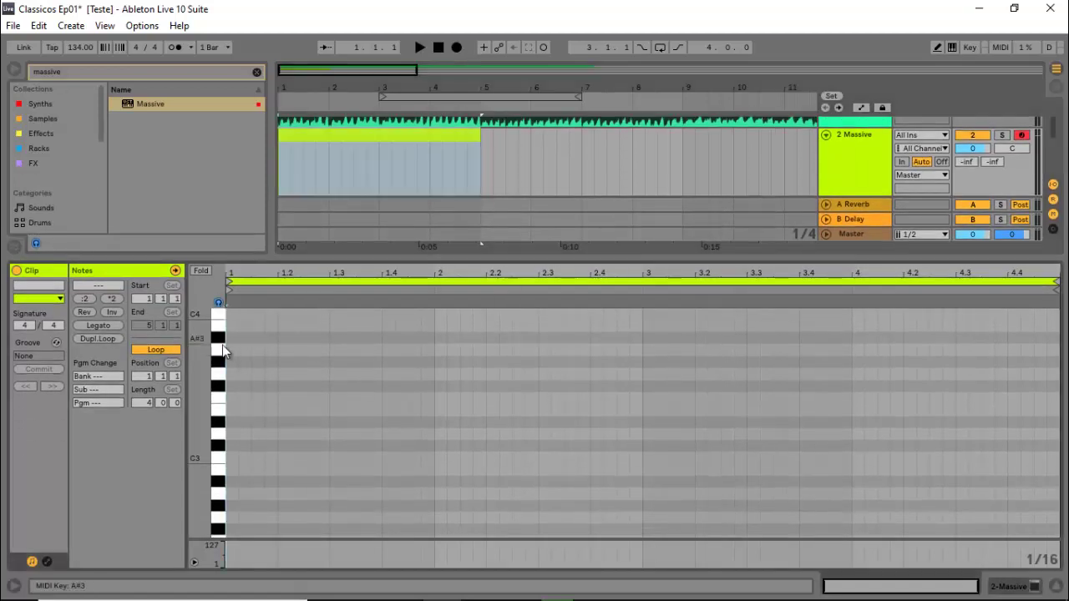
# Step: Add an A2 note two sixteenths long at the start of the Massive clip and play it back
pyautogui.click(239, 376)
pyautogui.scroll(-1, 240, 375)
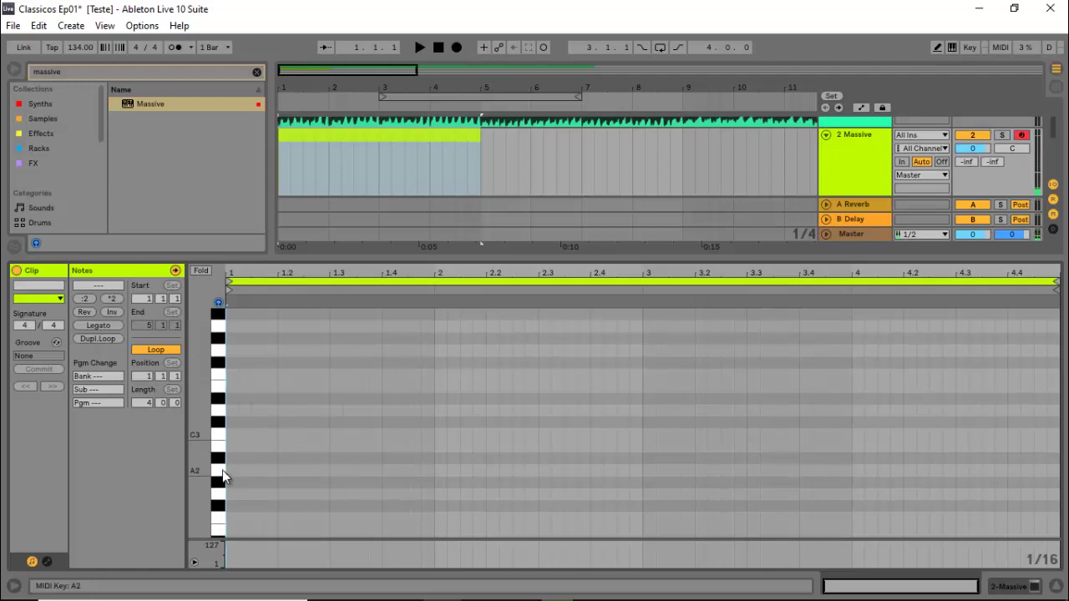
pyautogui.doubleClick(231, 470)
pyautogui.moveTo(238, 470); pyautogui.dragTo(248, 470)
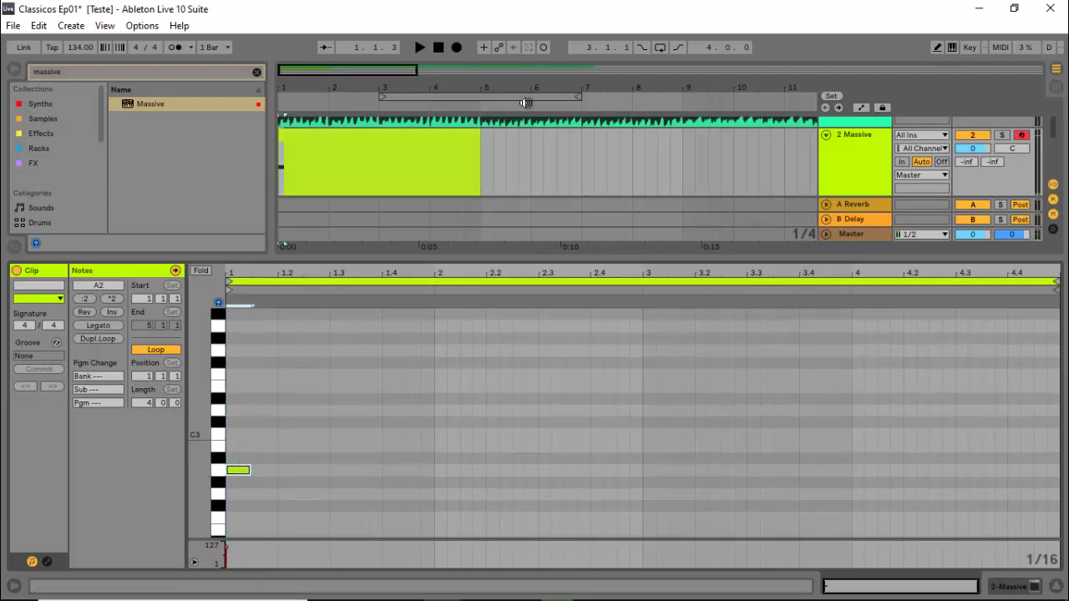
pyautogui.press('space')
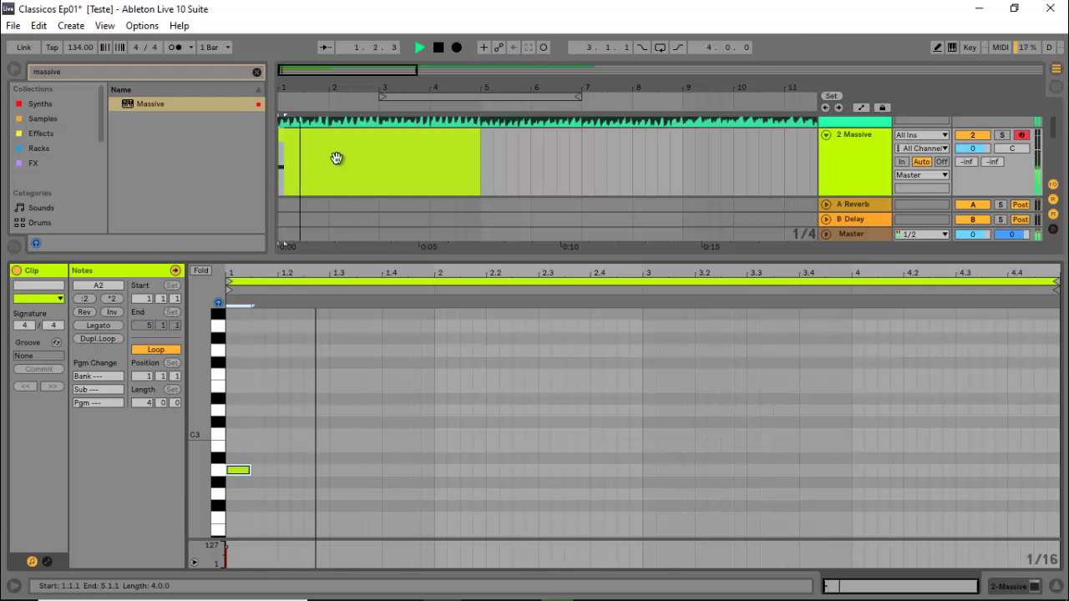
pyautogui.press('space')
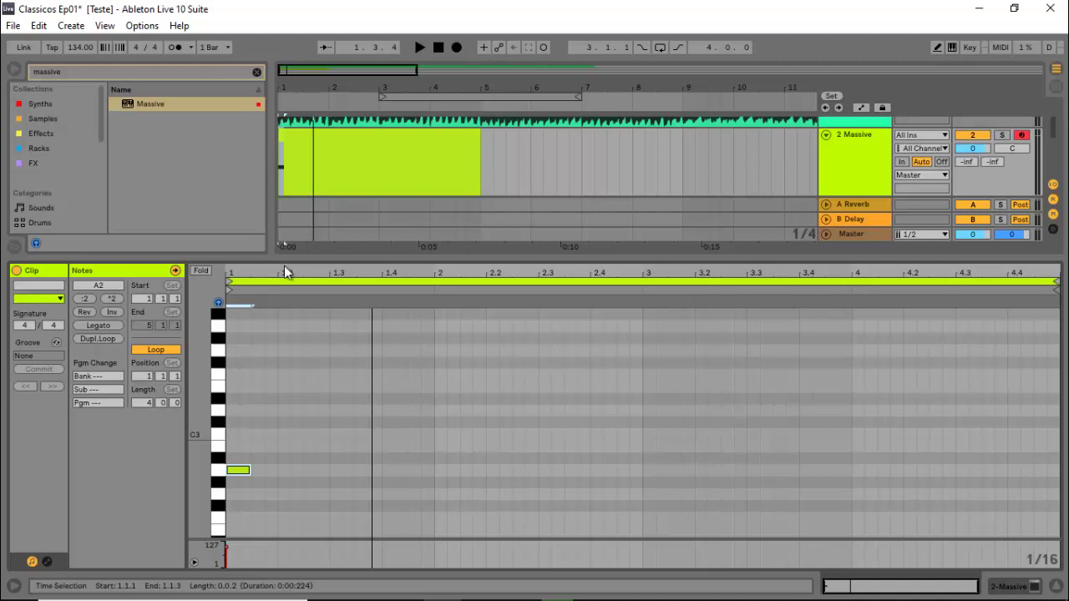
# Step: Shorten the first A2 note to one sixteenth and add a second sixteenth A2 at 1.1.3
pyautogui.click(245, 471)
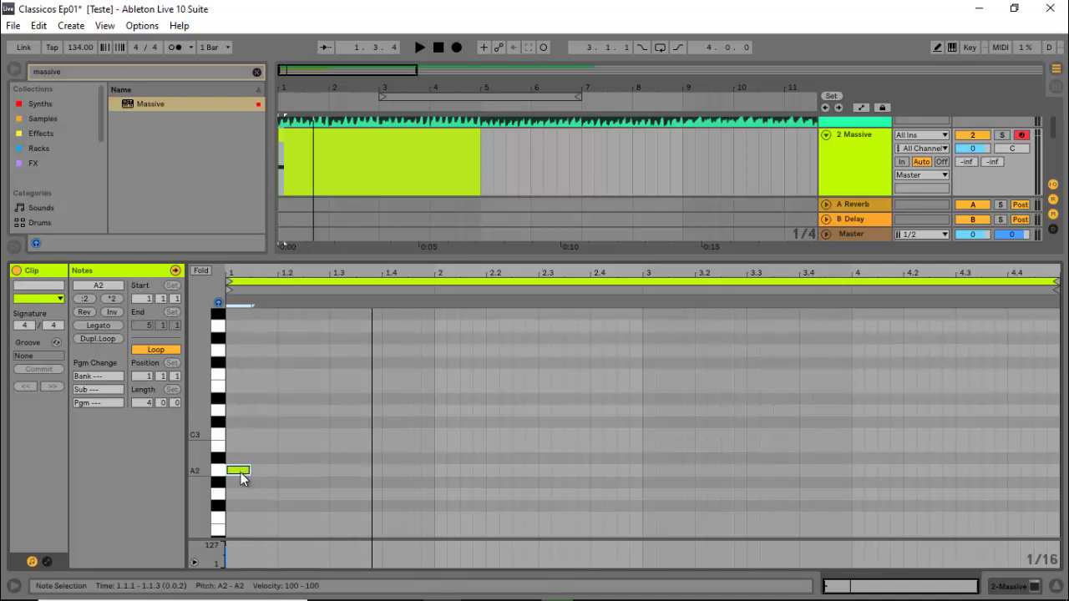
pyautogui.press('space')
pyautogui.moveTo(240, 472); pyautogui.dragTo(263, 470)
pyautogui.press('space')
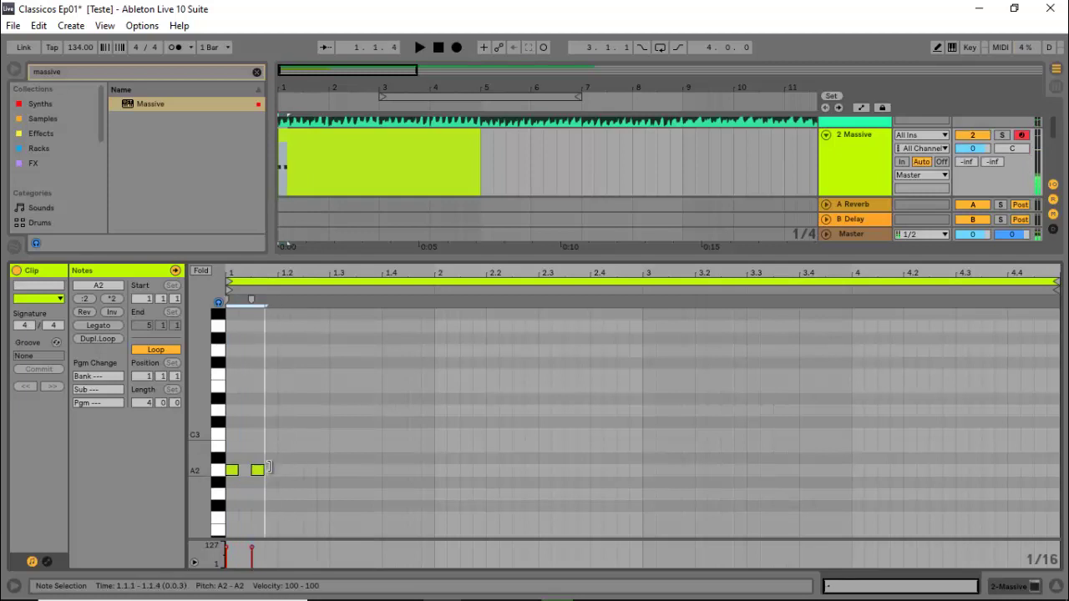
pyautogui.press('space')
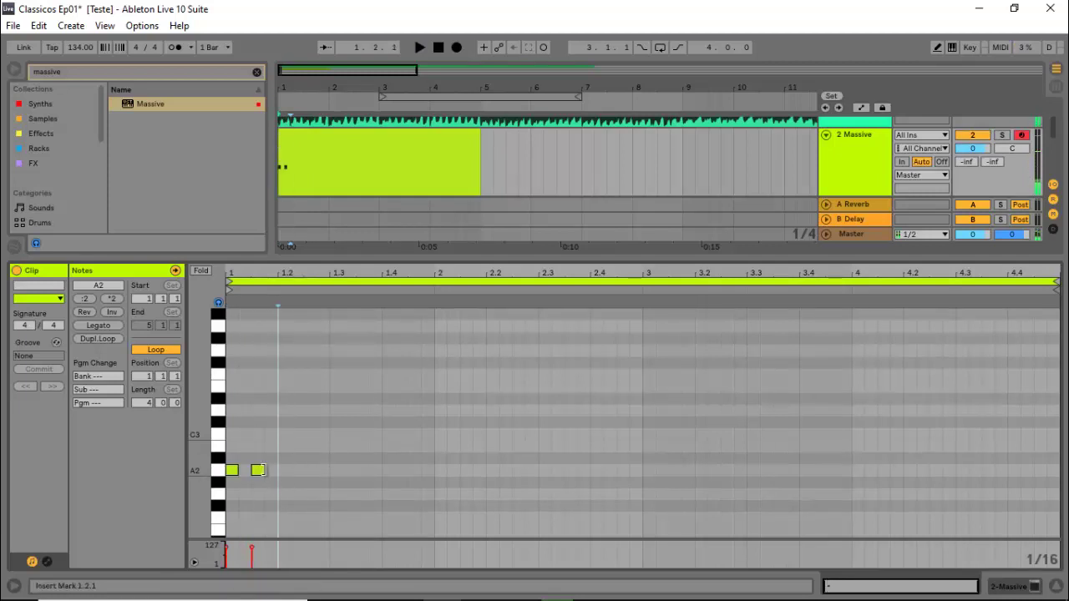
# Step: Continue the melody with sixteenth notes: C3 at 1.2.1, A2 at 1.2.3, E3 at 1.3.1 and A2 at 1.3.3
pyautogui.doubleClick(284, 436)
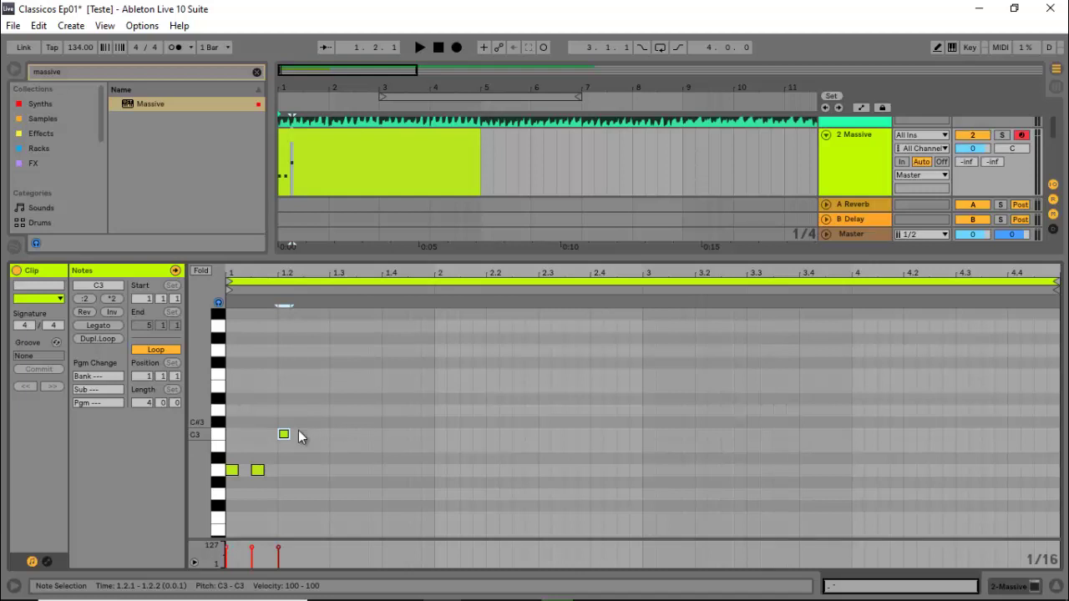
pyautogui.click(231, 470)
pyautogui.click(258, 472)
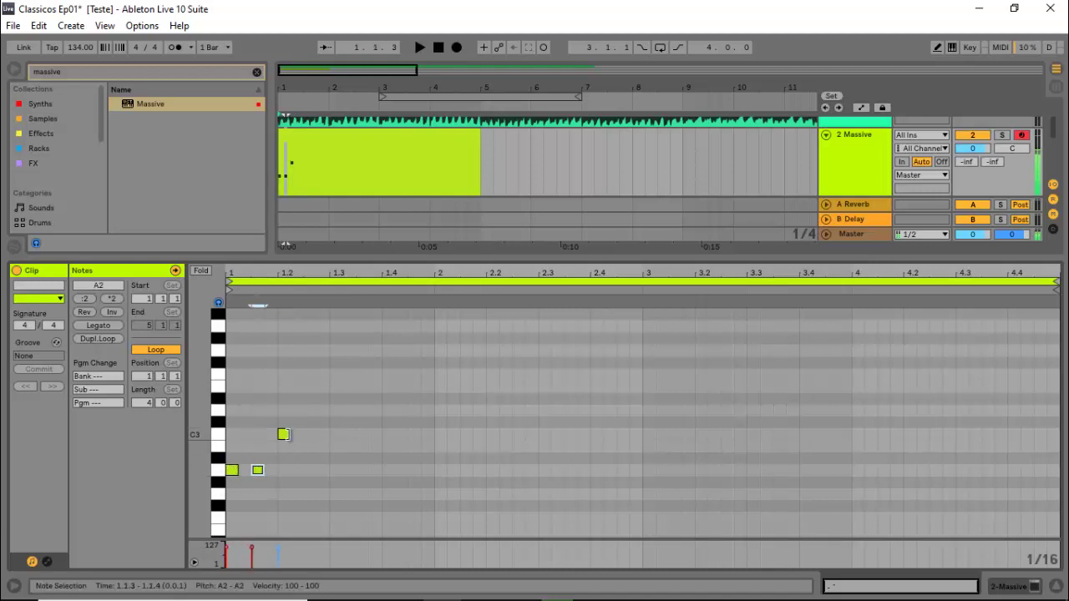
pyautogui.click(283, 436)
pyautogui.moveTo(285, 441); pyautogui.dragTo(367, 480)
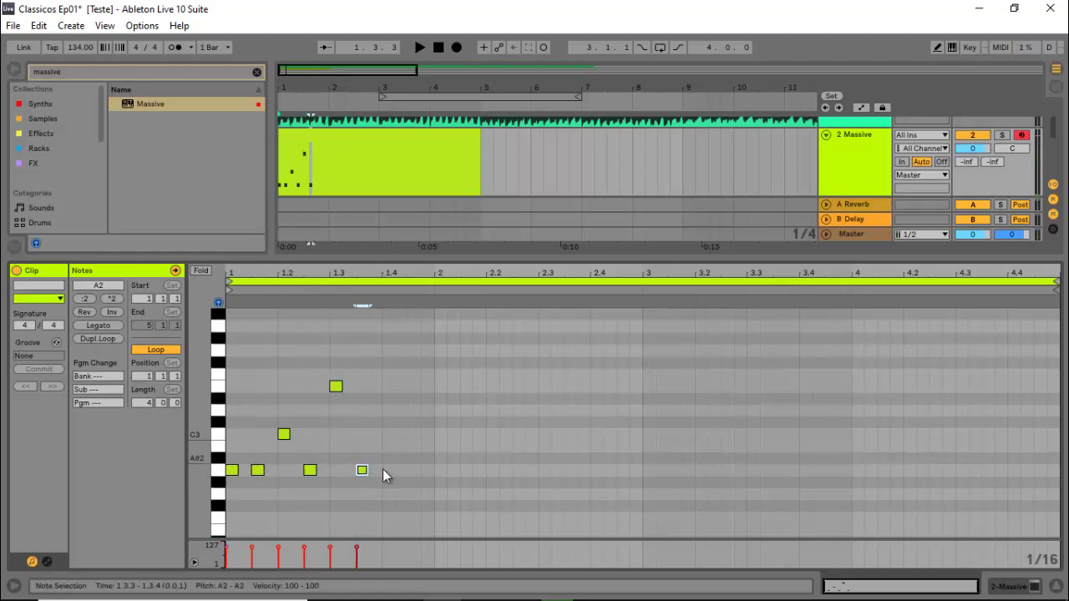
# Step: Solo the Massive track, play the melody so far and try out candidate next notes on the computer MIDI keyboard
pyautogui.click(1001, 135)
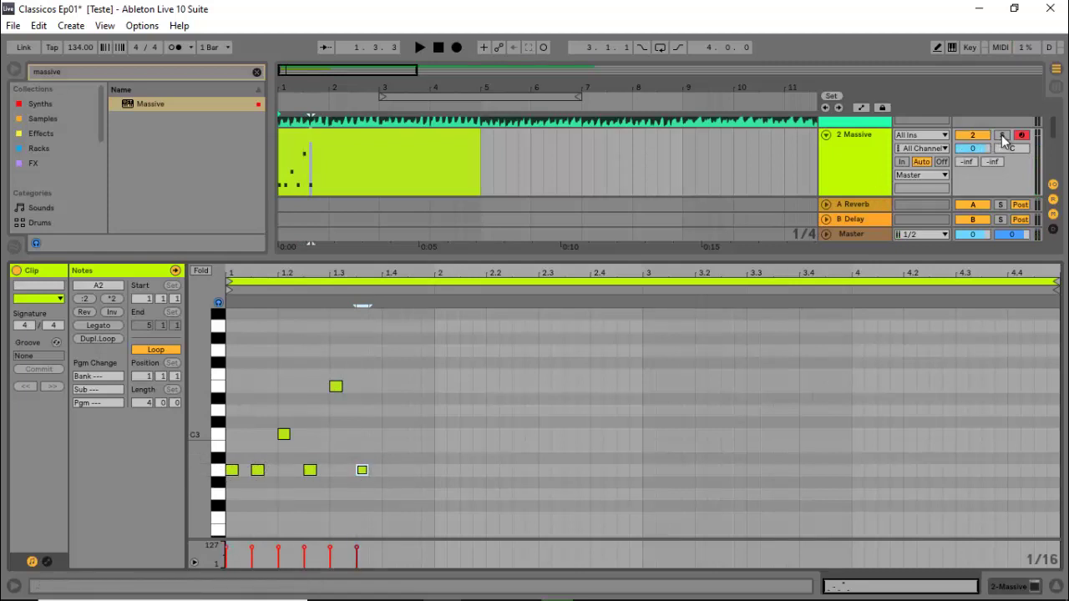
pyautogui.press('space')
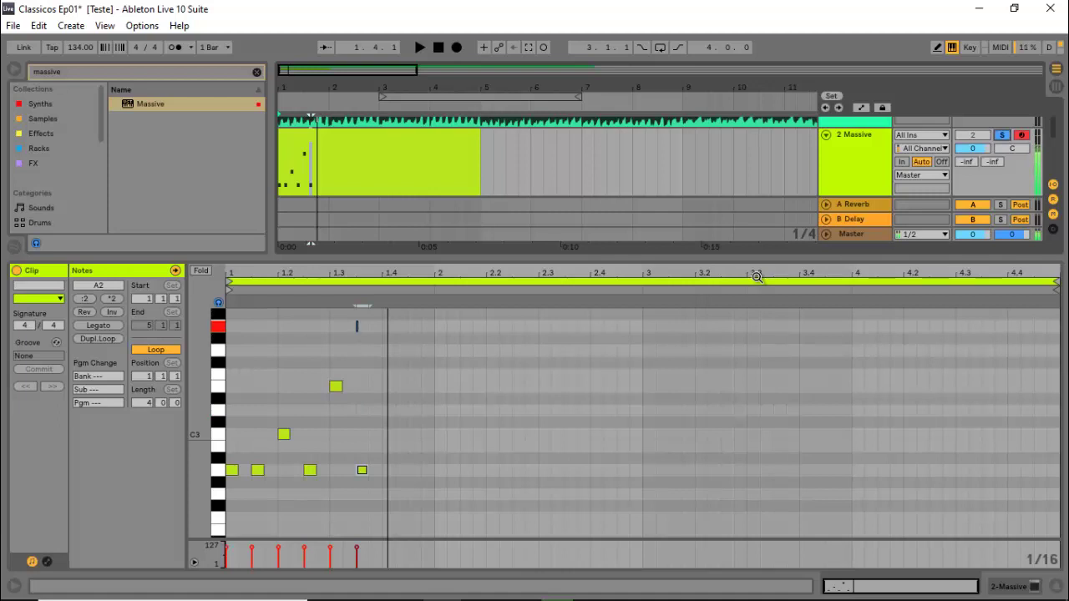
pyautogui.press('g')
pyautogui.press('g')
pyautogui.press('f')
pyautogui.press('d')
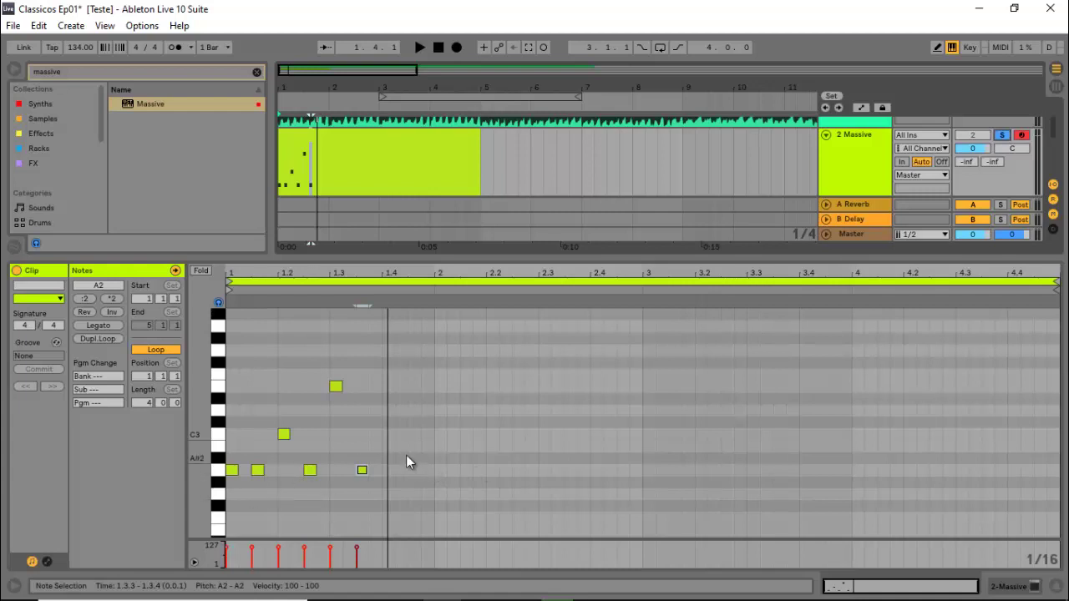
# Step: Add sixteenth notes E3 at 1.4.1 and D3 at 1.4.3, and play the melody back
pyautogui.doubleClick(391, 470)
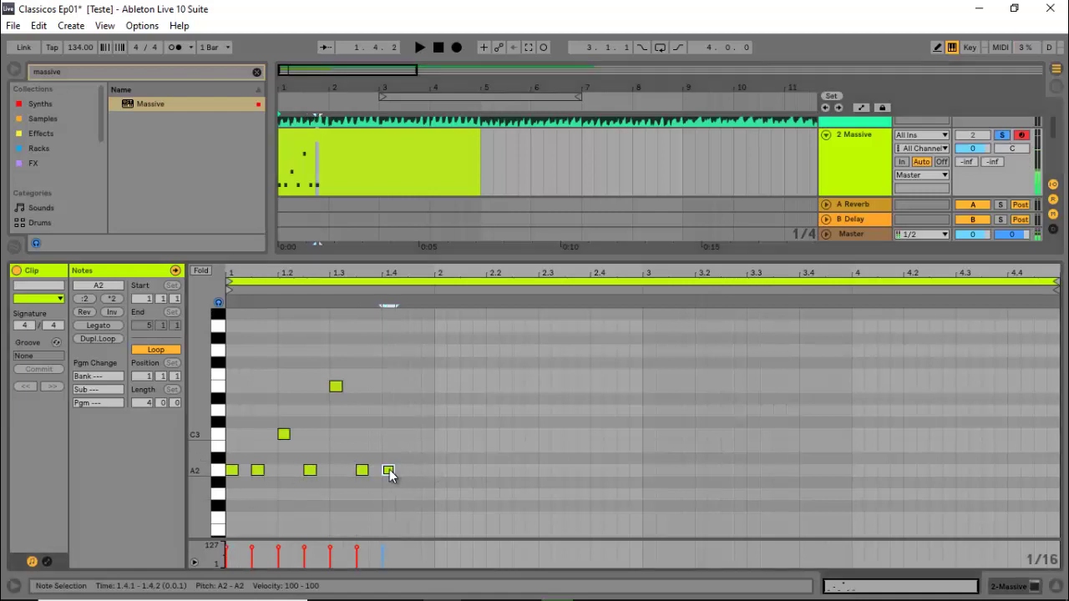
pyautogui.press('space')
pyautogui.press('space')
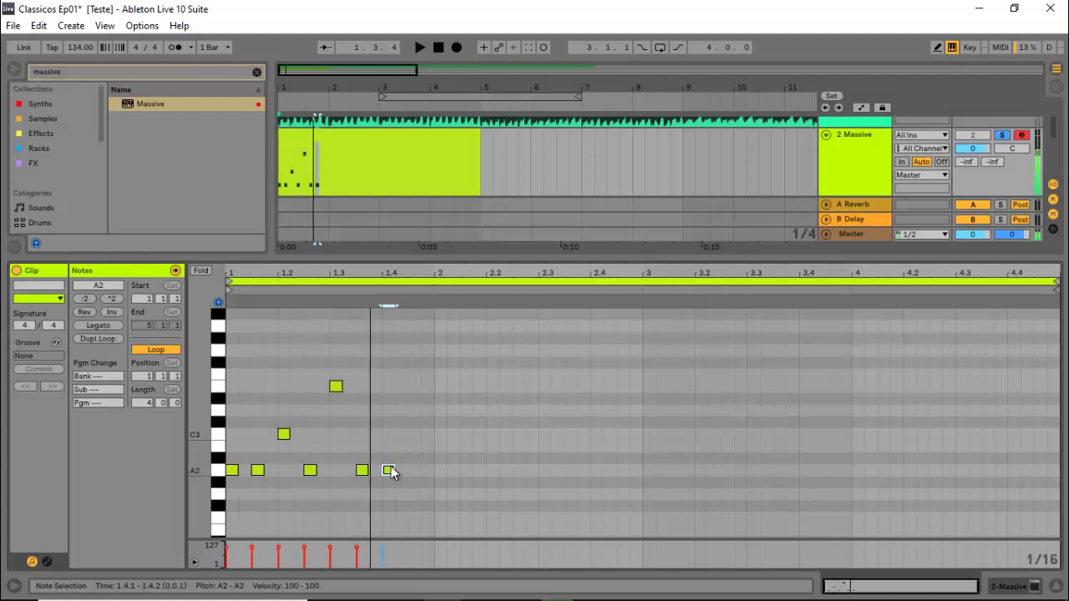
pyautogui.moveTo(390, 472); pyautogui.dragTo(392, 389)
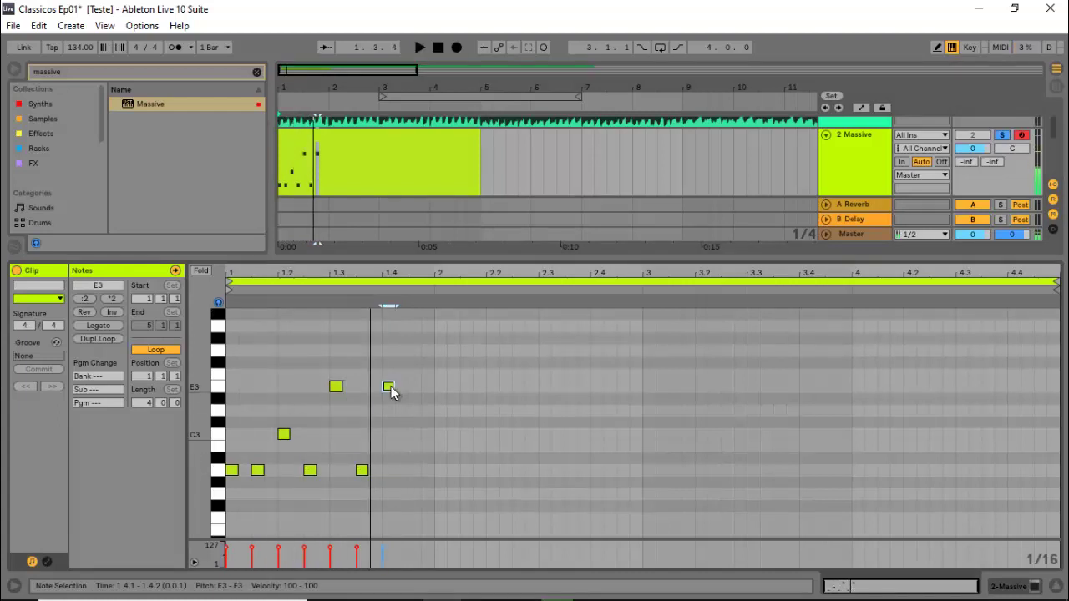
pyautogui.doubleClick(414, 410)
pyautogui.press('space')
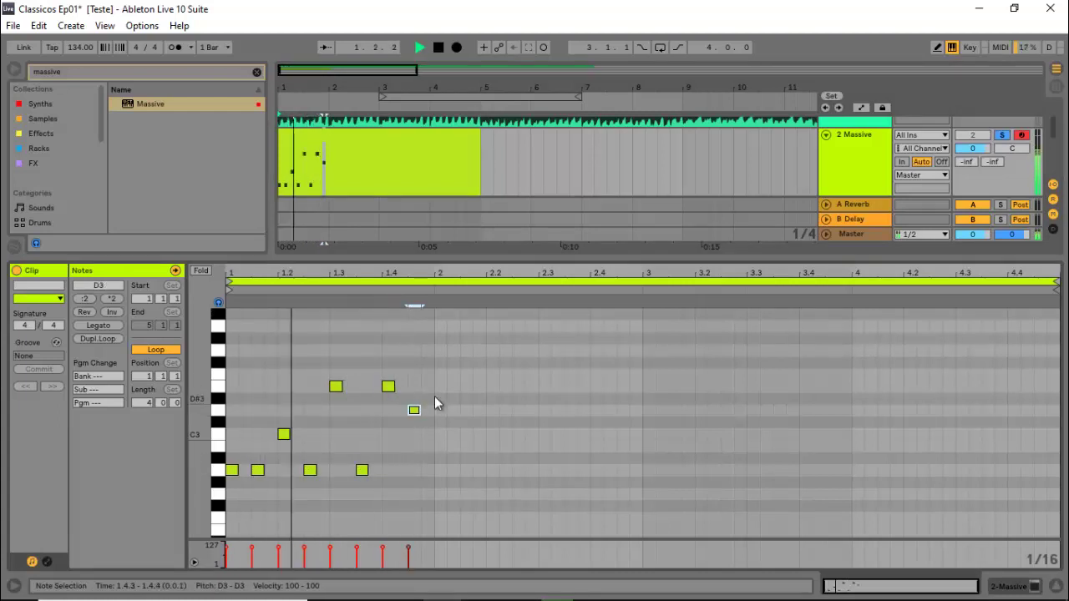
pyautogui.press('space')
# Step: Copy the bar 1 phrase into bar 2 starting on C3, changing the notes at 2.2.1 and 2.4.1 to E3 and 2.4.3 to D3
pyautogui.moveTo(434, 347); pyautogui.dragTo(445, 438)
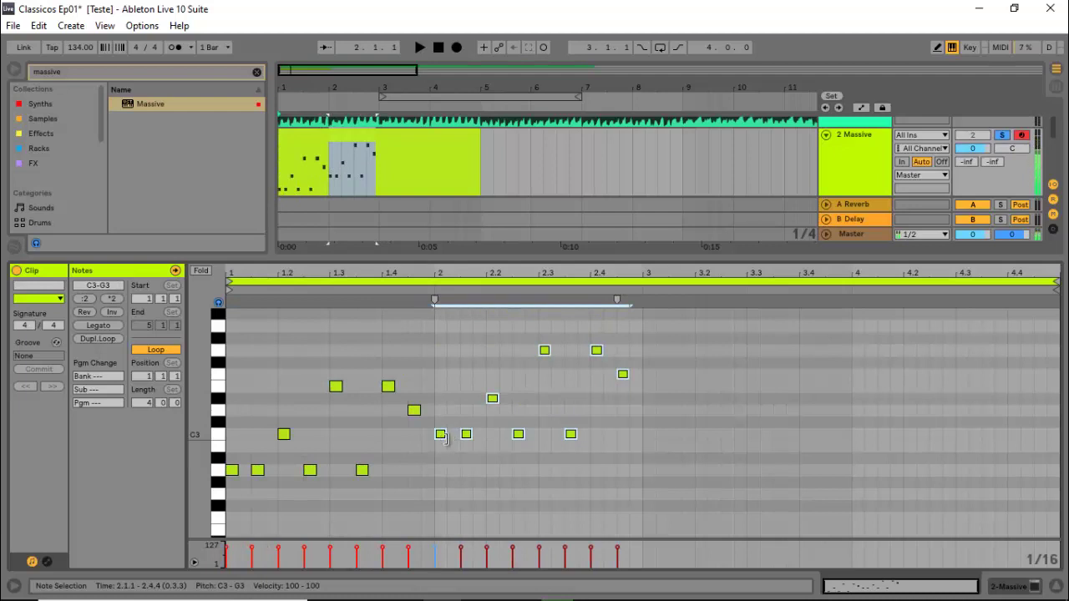
pyautogui.click(492, 399)
pyautogui.moveTo(492, 398); pyautogui.dragTo(510, 393)
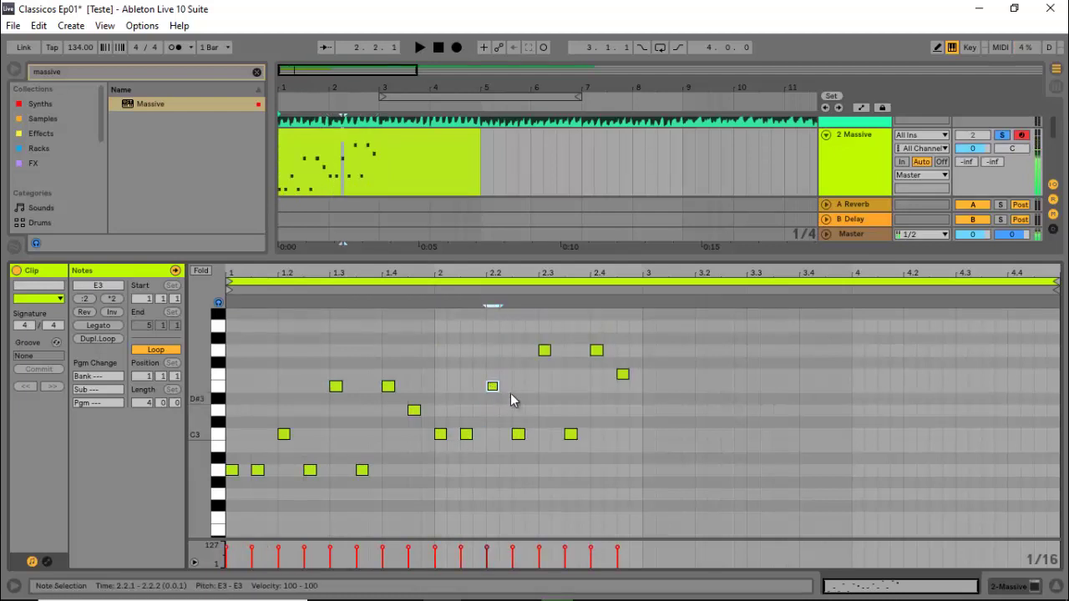
pyautogui.press('space')
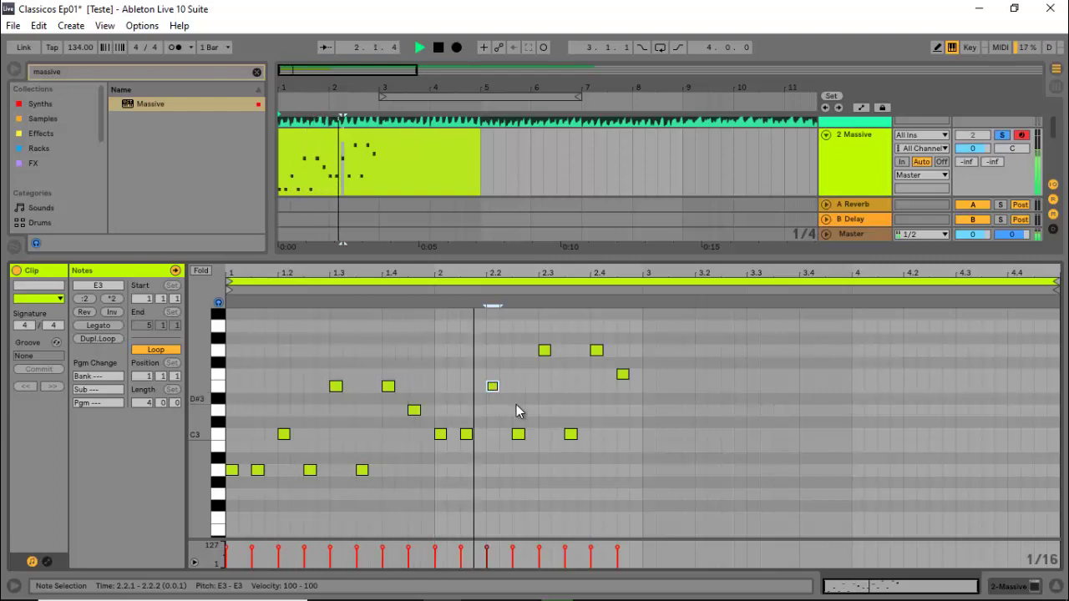
pyautogui.press('space')
pyautogui.moveTo(595, 353); pyautogui.dragTo(627, 425)
# Step: Duplicate the bar 2 phrase into bar 3, transpose it down to start on G2, and play it back
pyautogui.moveTo(643, 334); pyautogui.dragTo(436, 451)
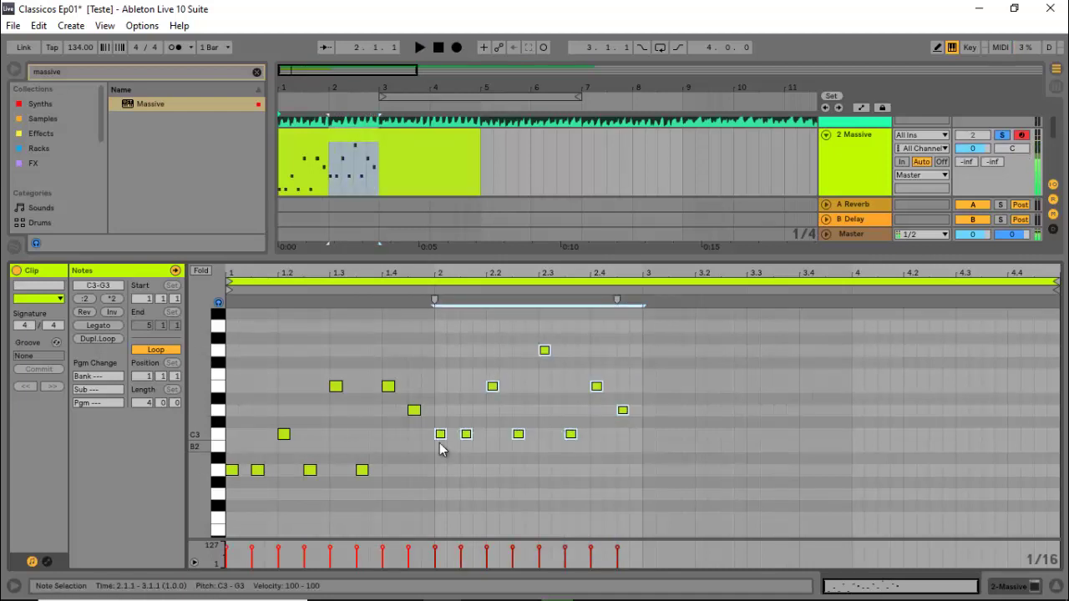
pyautogui.hotkey('ctrl', 'd')
pyautogui.moveTo(653, 439); pyautogui.dragTo(656, 496)
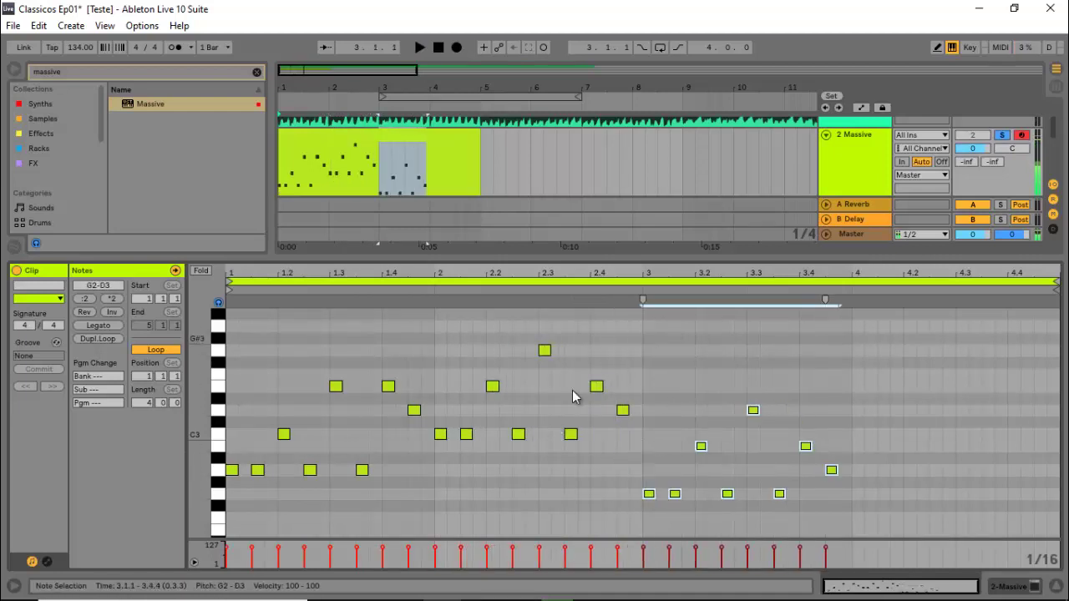
pyautogui.moveTo(443, 365); pyautogui.dragTo(602, 504)
pyautogui.moveTo(633, 334); pyautogui.dragTo(589, 419)
pyautogui.click(643, 382)
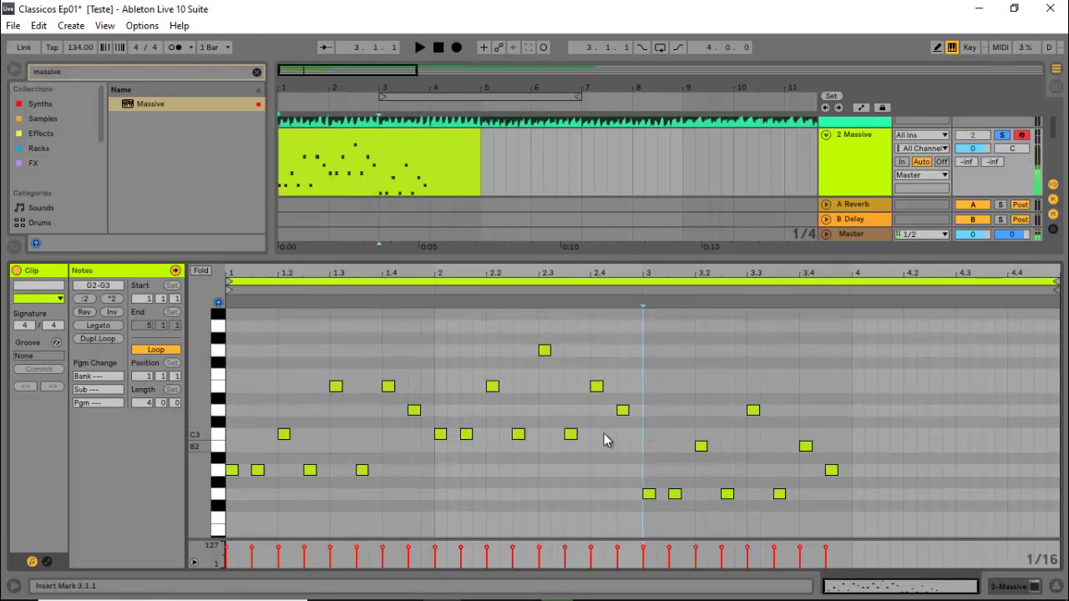
pyautogui.click(649, 493)
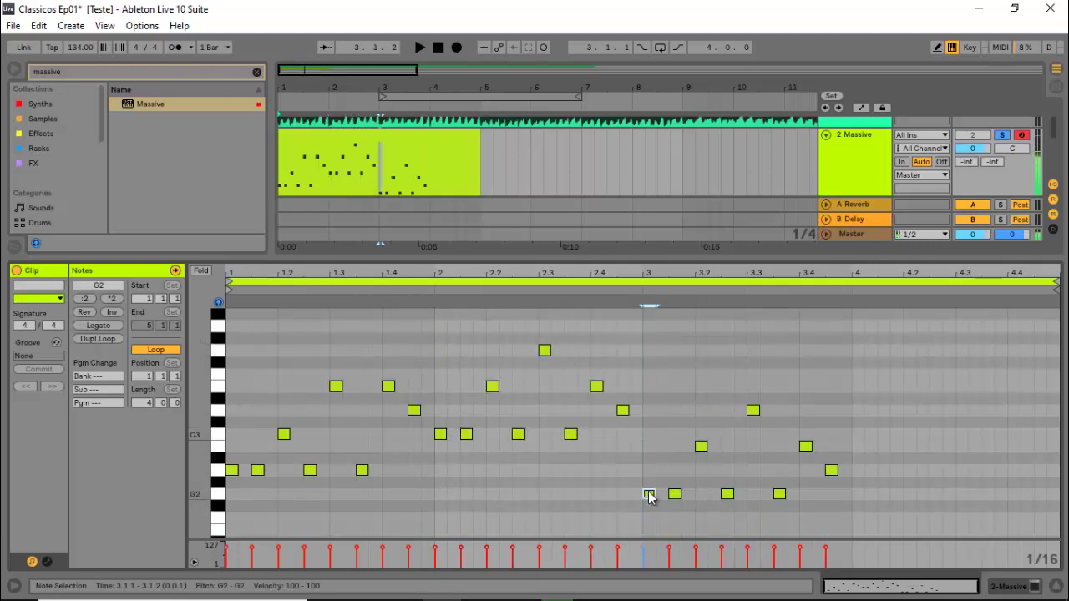
pyautogui.press('space')
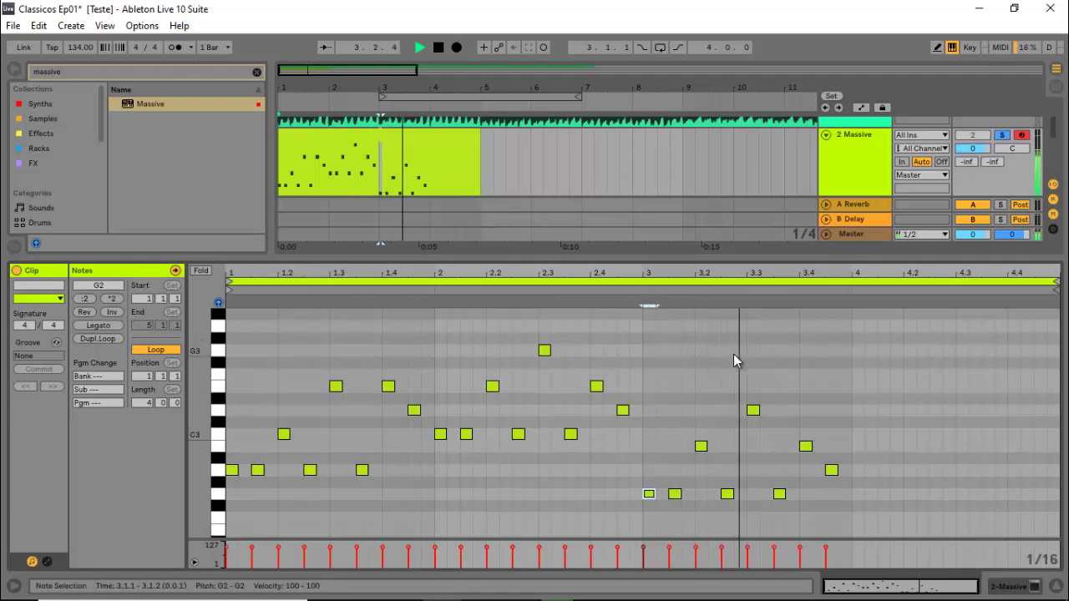
pyautogui.press('space')
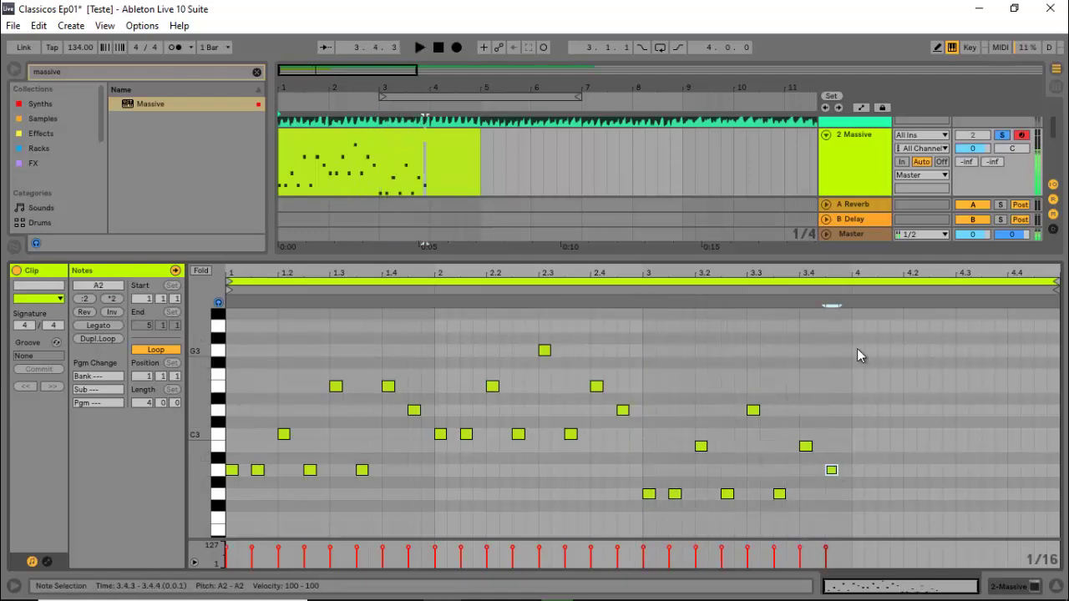
# Step: Copy the bar 3 phrase into bar 4, transposed down to start on F2, and play it back
pyautogui.moveTo(856, 348); pyautogui.dragTo(857, 522)
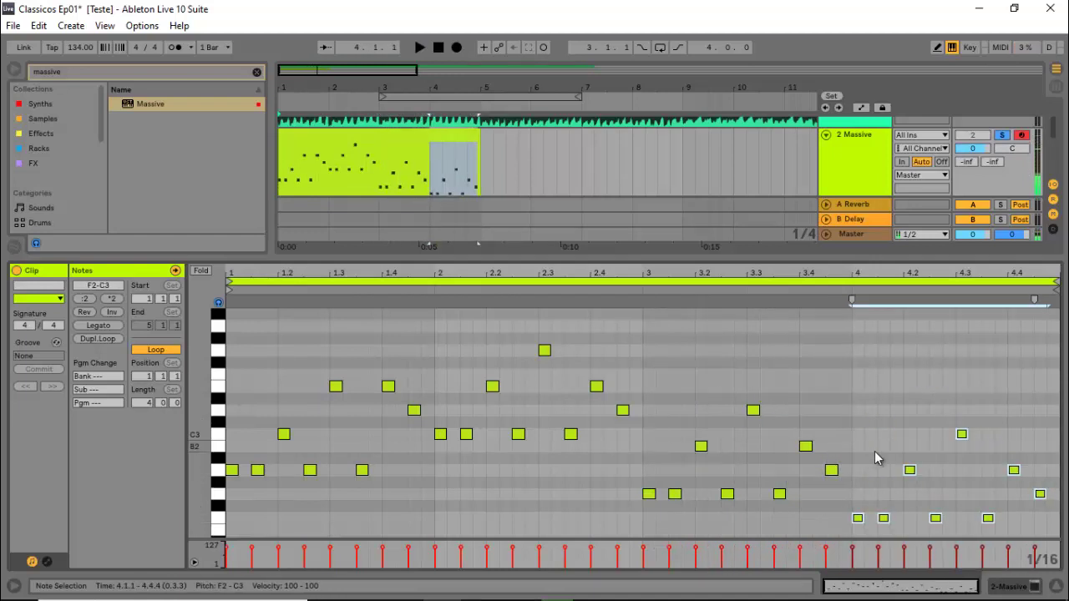
pyautogui.click(1003, 433)
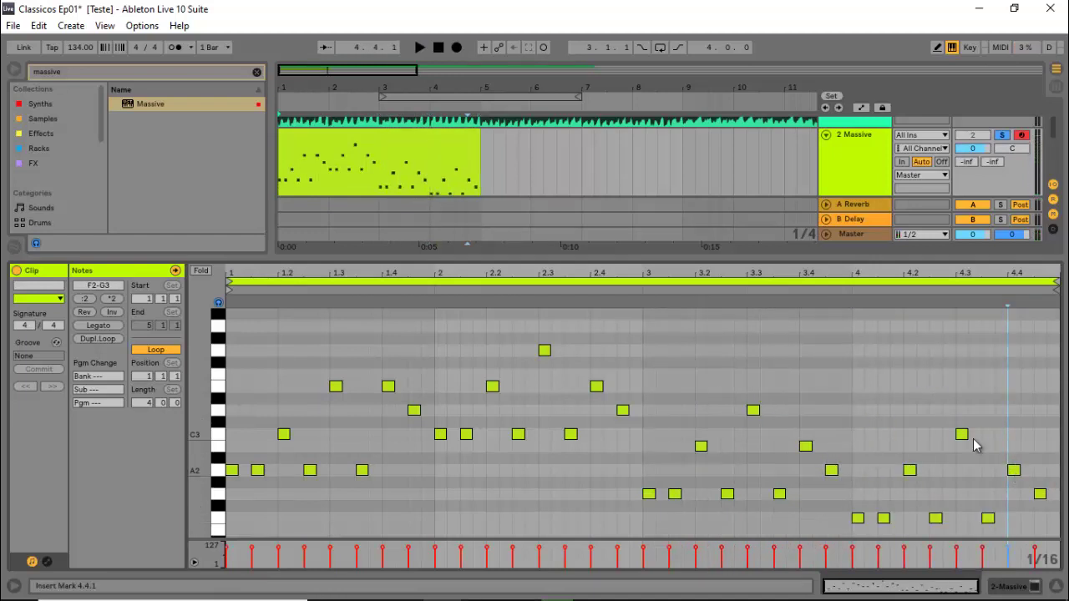
pyautogui.click(848, 291)
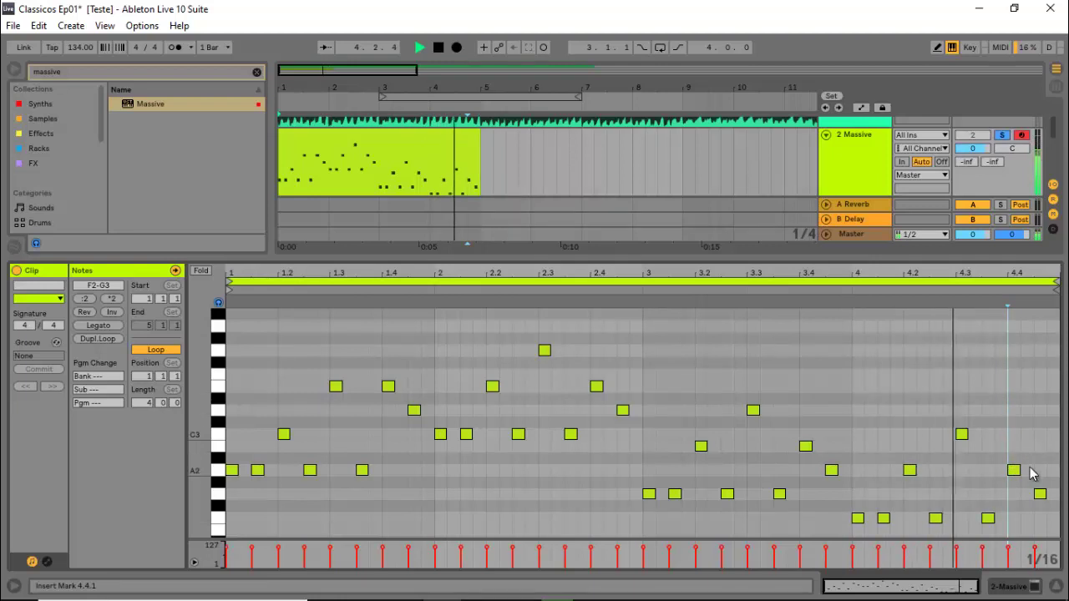
pyautogui.press('space')
# Step: Raise the bar 4 ending notes to C3 at 4.4.1 and B2 at 4.4.3, and play the clip from the start
pyautogui.moveTo(1019, 471); pyautogui.dragTo(1018, 435)
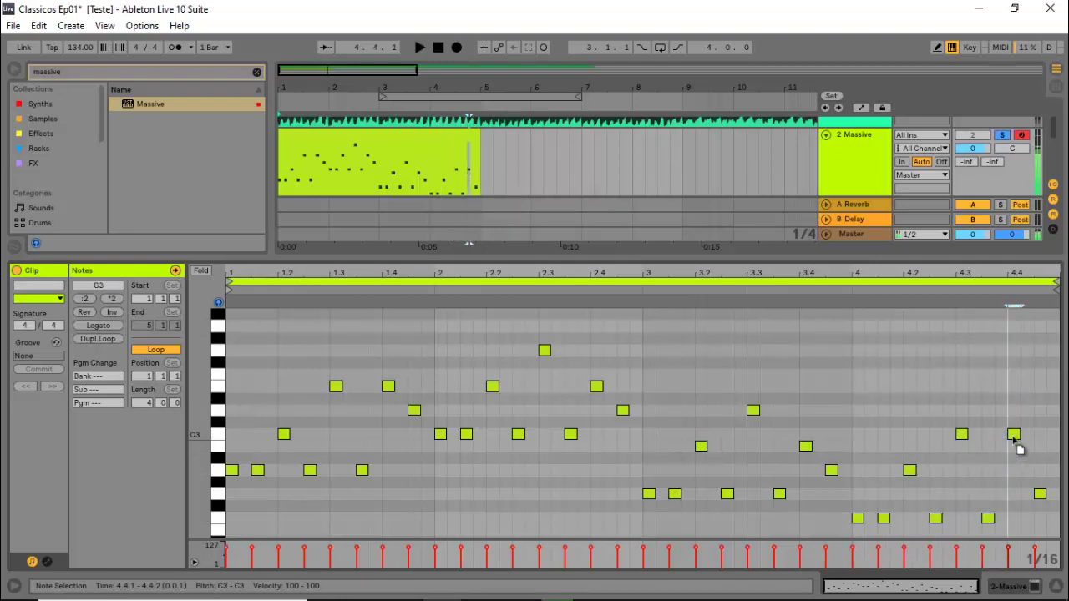
pyautogui.moveTo(1039, 494); pyautogui.dragTo(1037, 447)
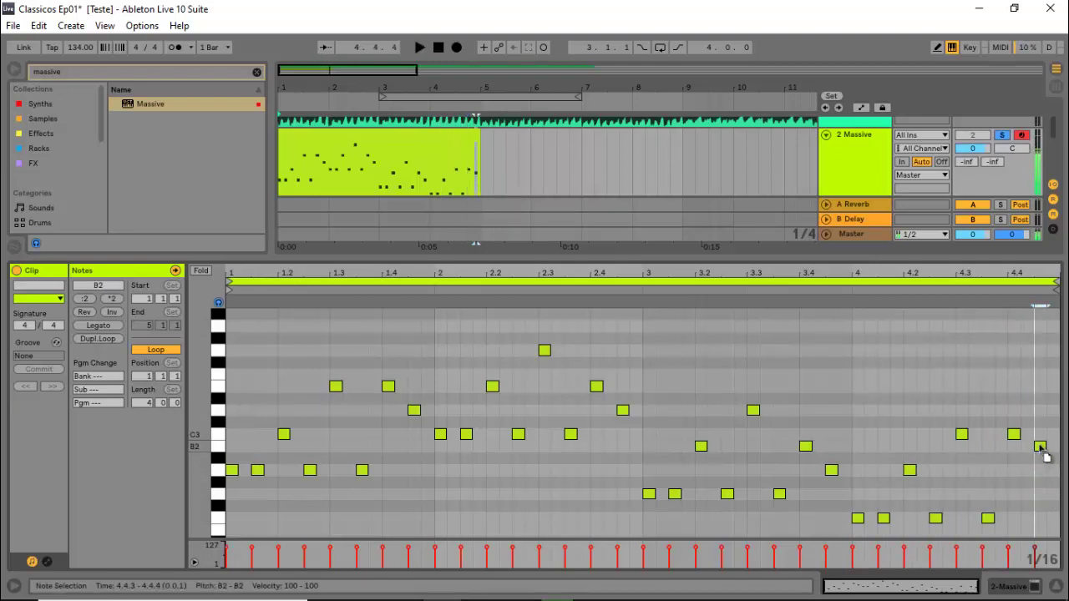
pyautogui.press('space')
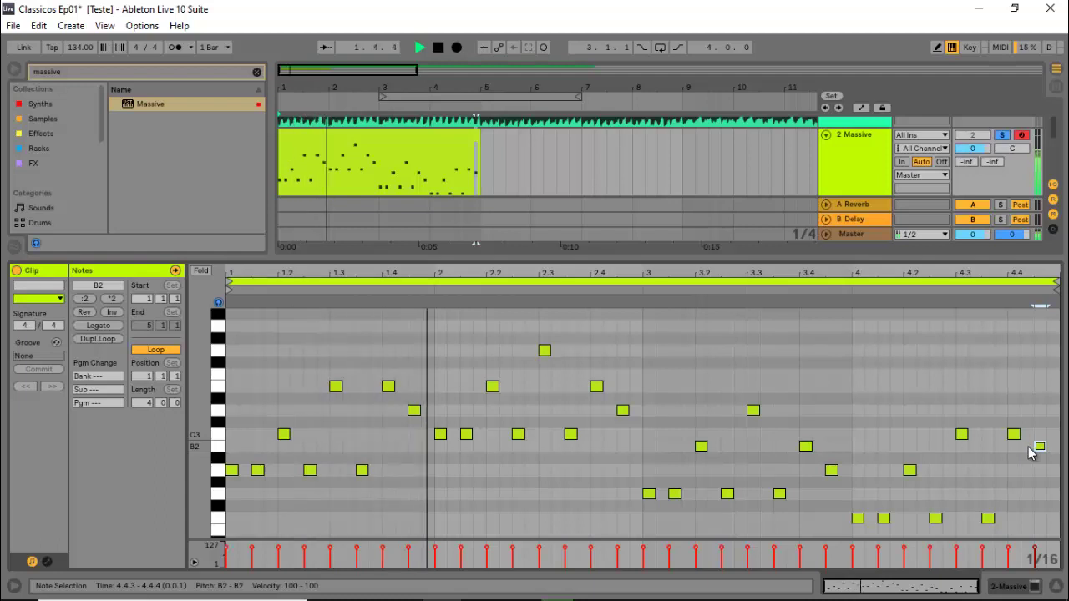
# Step: Loop the arrangement over the Massive clip, solo the reference song track for comparison and hide the clip's note editor
pyautogui.click(433, 143)
pyautogui.hotkey('ctrl', 'l')
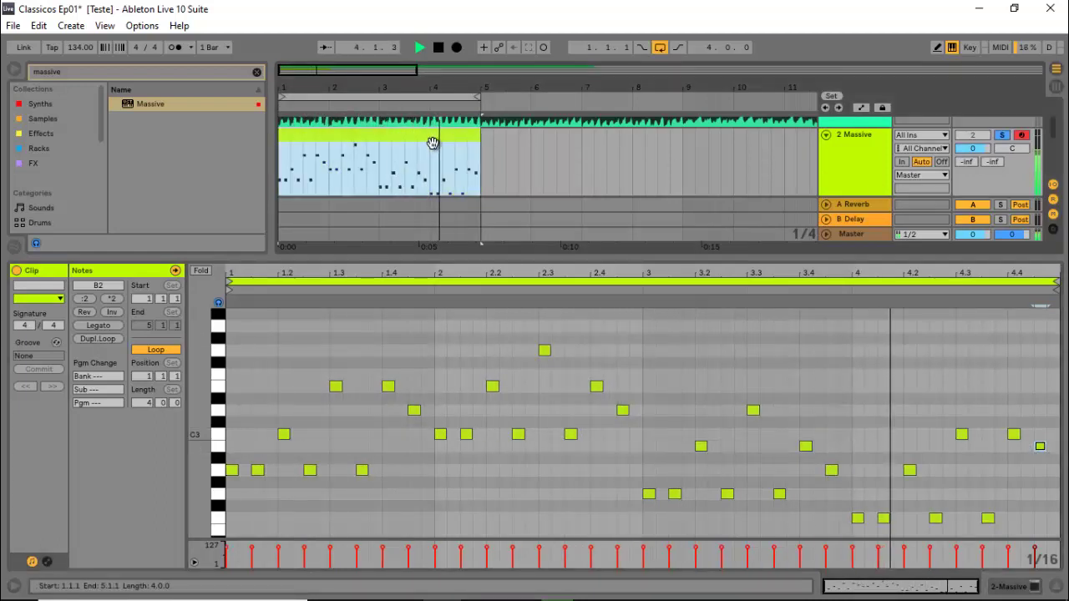
pyautogui.click(1002, 124)
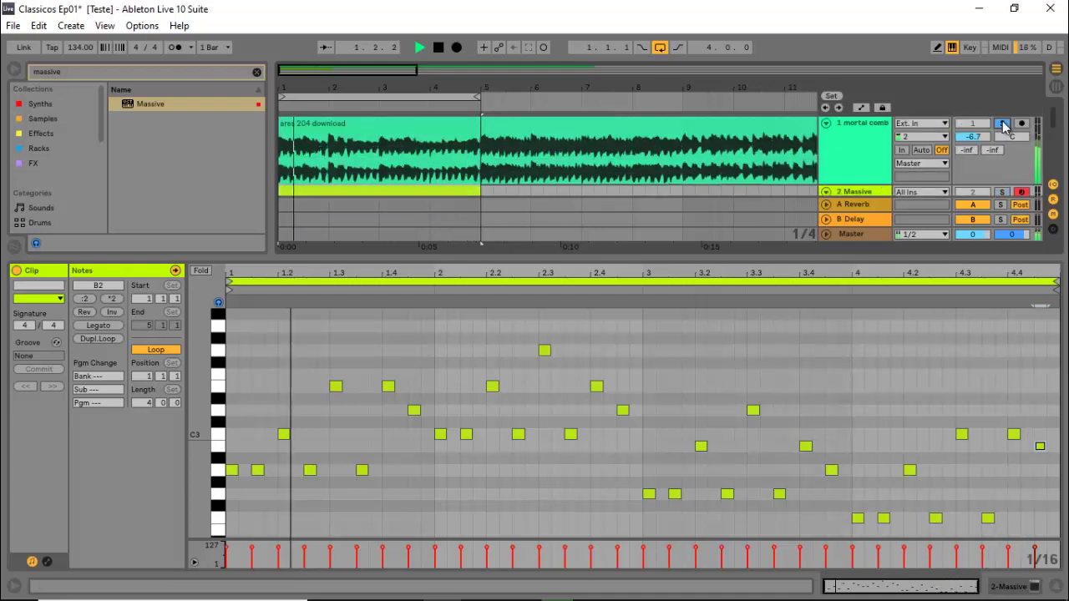
pyautogui.hotkey('ctrl', 'alt', 'l')
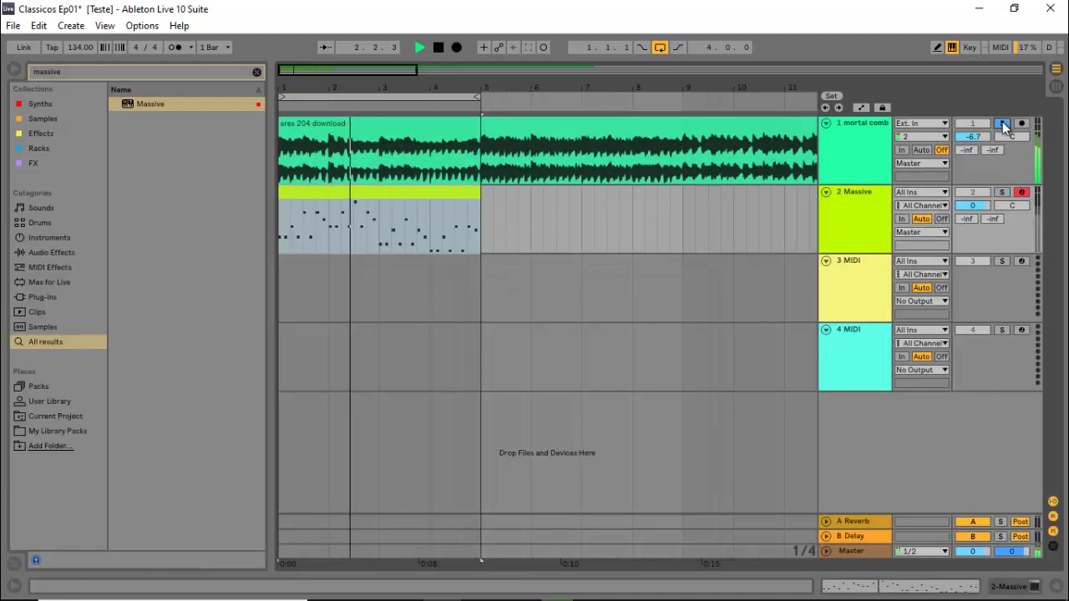
# Step: Open the Massive synth's interface, detune oscillator 2 to a pitch of 0.13 and solo the Massive track
pyautogui.doubleClick(850, 214)
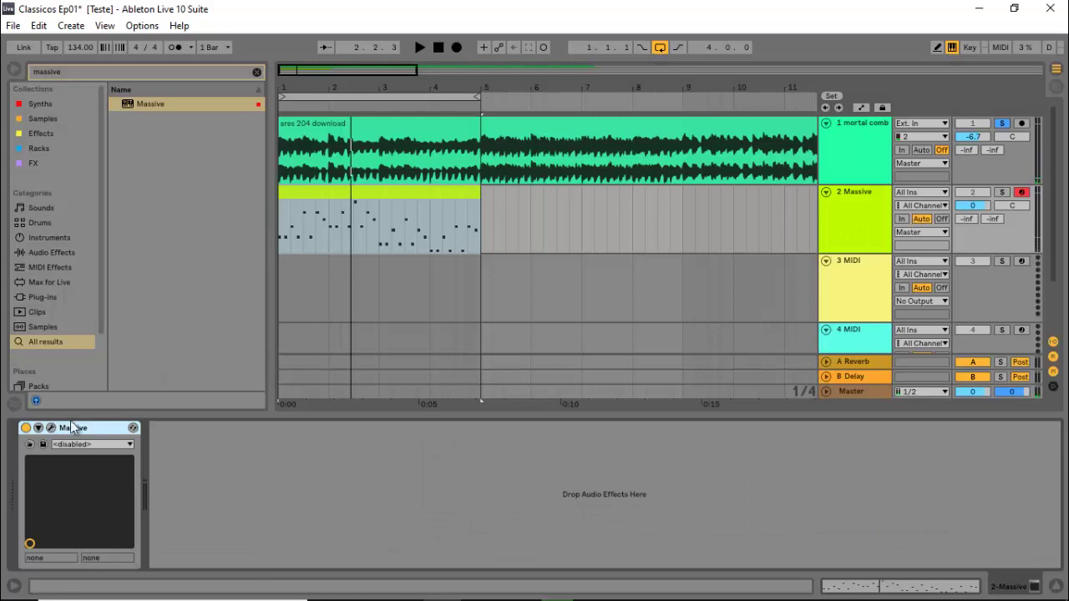
pyautogui.click(50, 427)
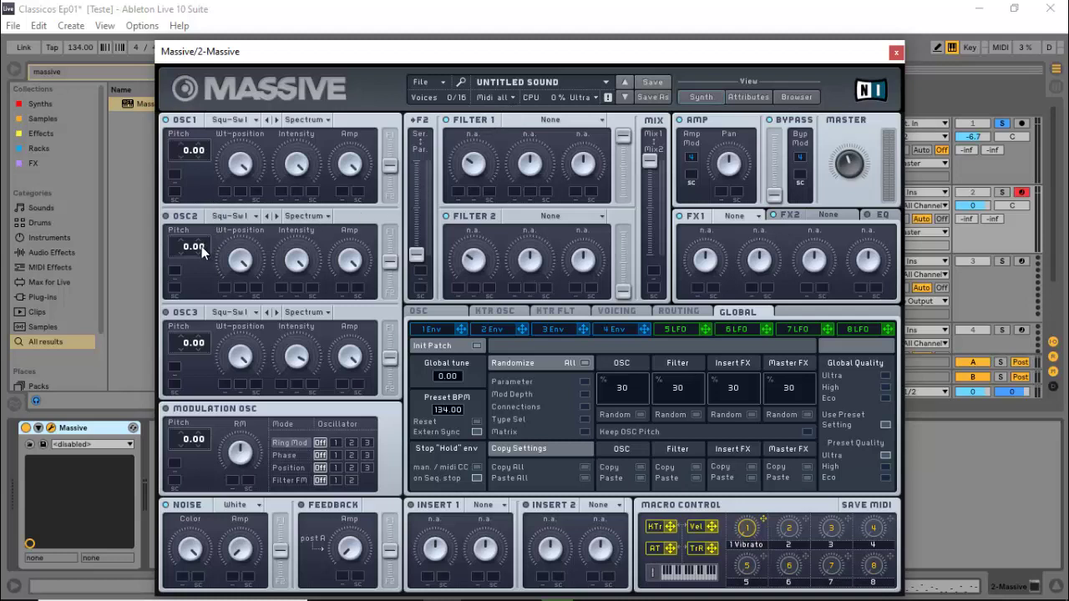
pyautogui.moveTo(205, 247); pyautogui.dragTo(205, 245)
pyautogui.click(1002, 192)
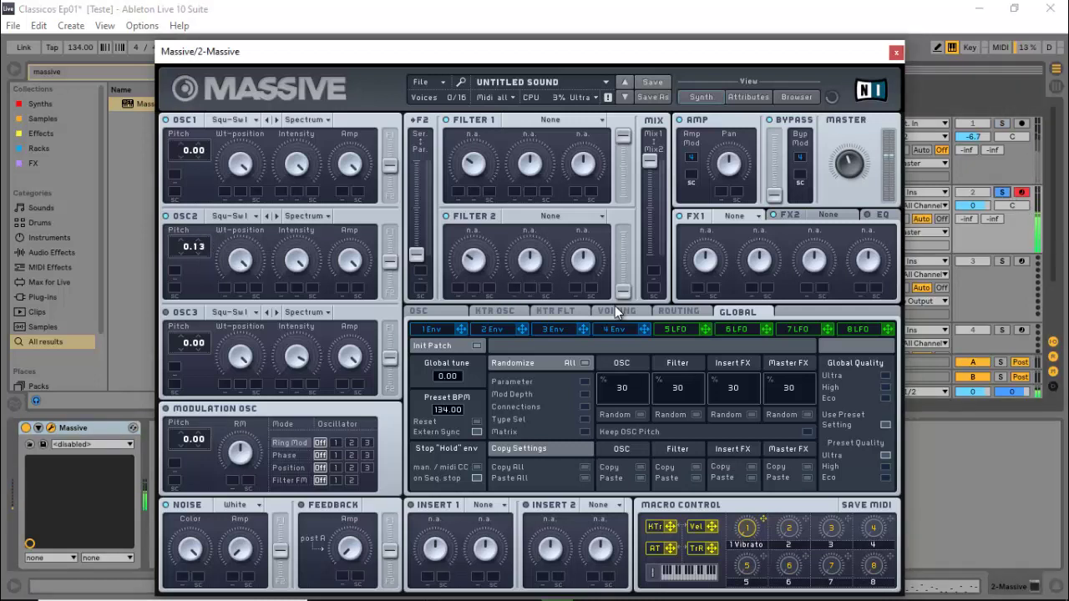
# Step: Lower envelope 4's decay level and adjust its decay time, and set Insert 1 to Parabolic Shaper
pyautogui.click(618, 328)
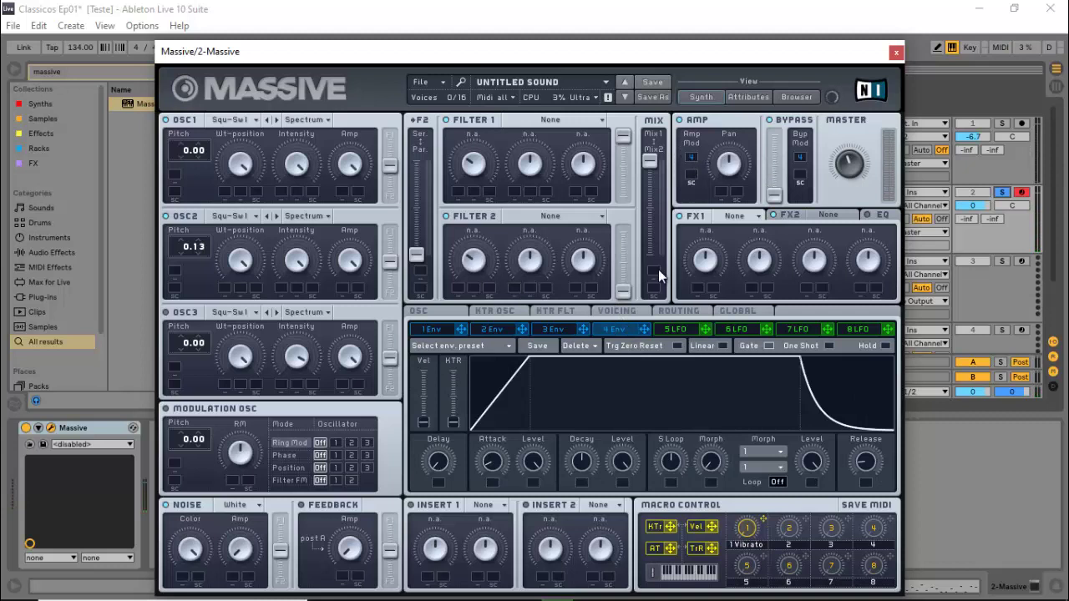
pyautogui.moveTo(632, 461); pyautogui.dragTo(582, 464)
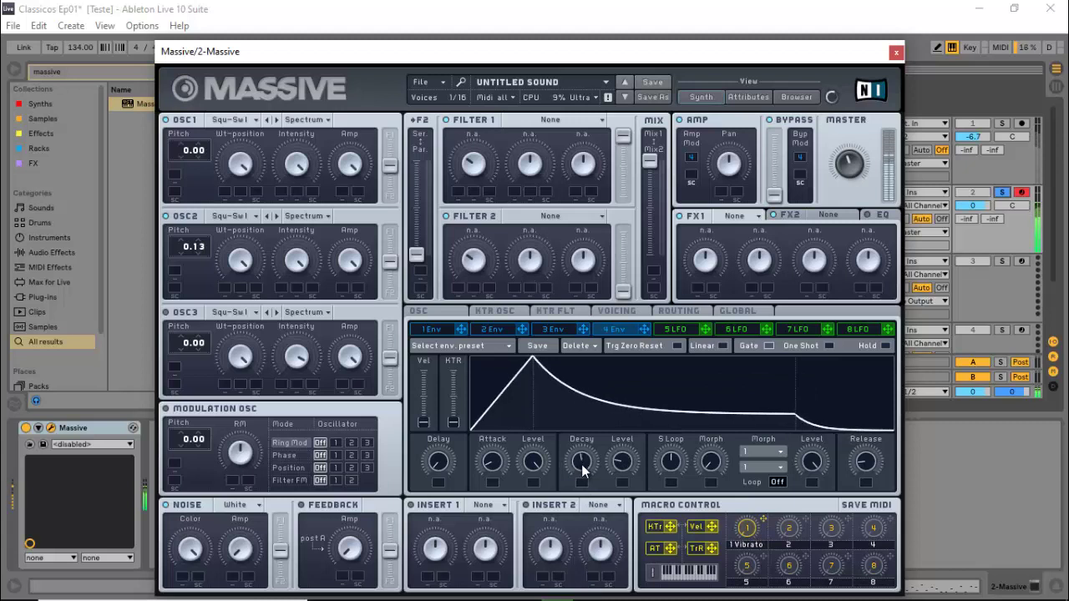
pyautogui.click(480, 505)
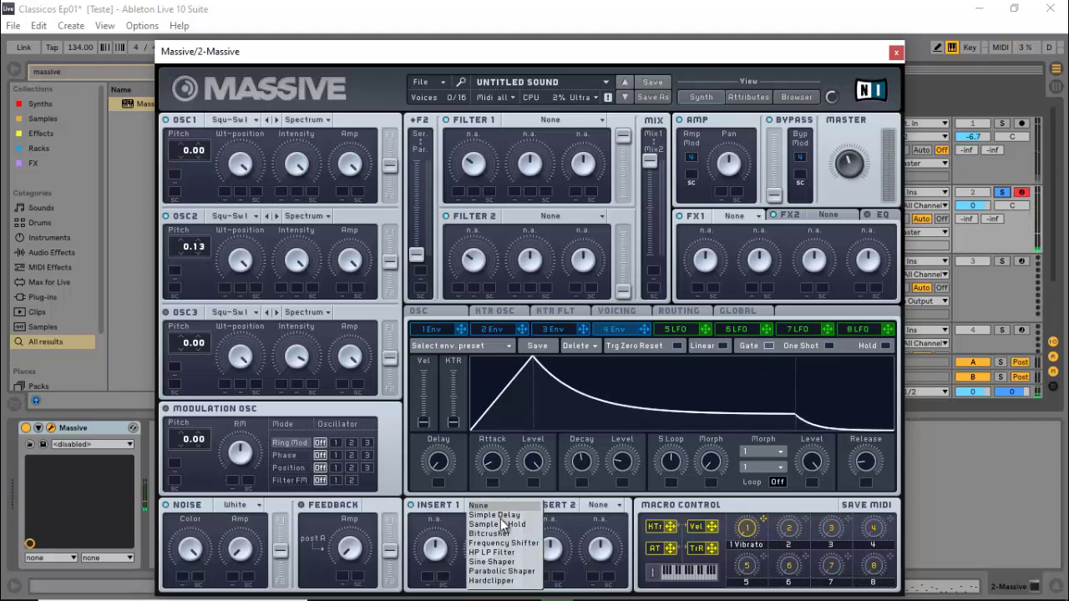
pyautogui.click(516, 571)
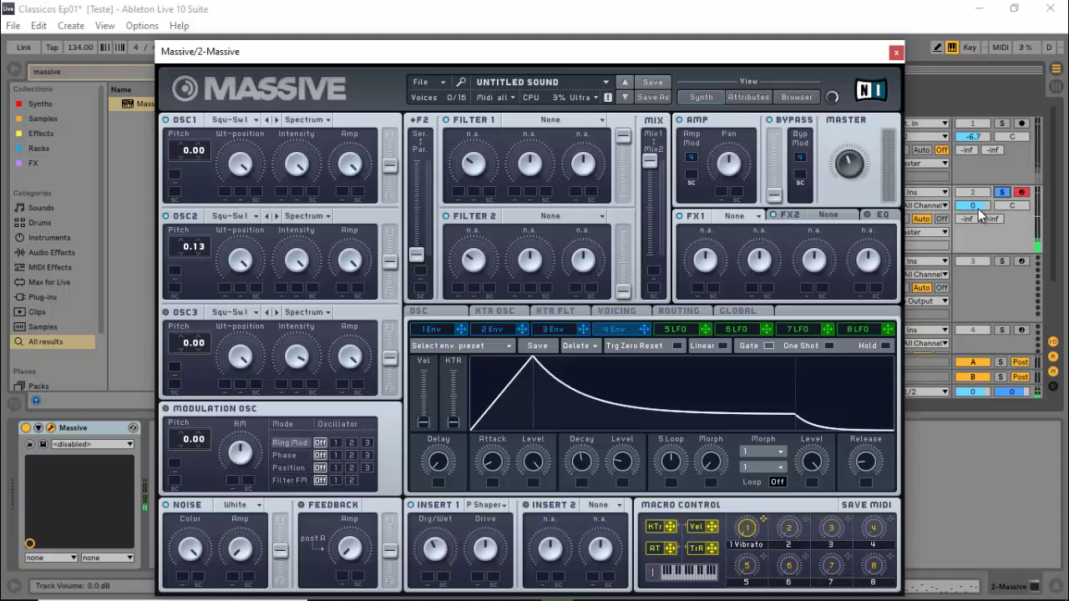
# Step: Set the Massive track's volume to -2.9 dB, close the synth window and play the reference song soloed
pyautogui.moveTo(975, 207); pyautogui.dragTo(982, 216)
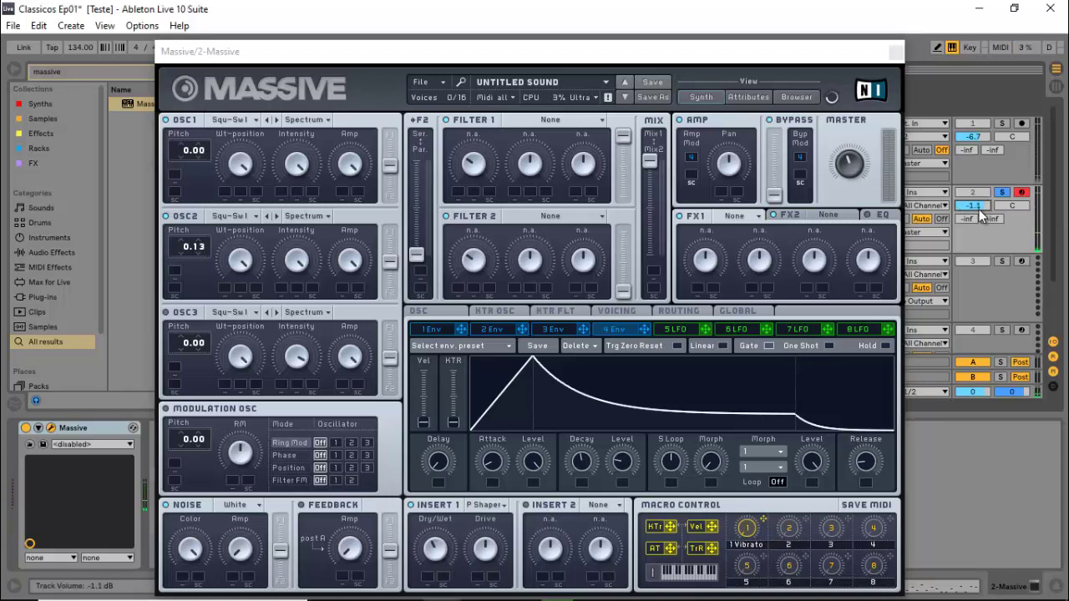
pyautogui.click(893, 52)
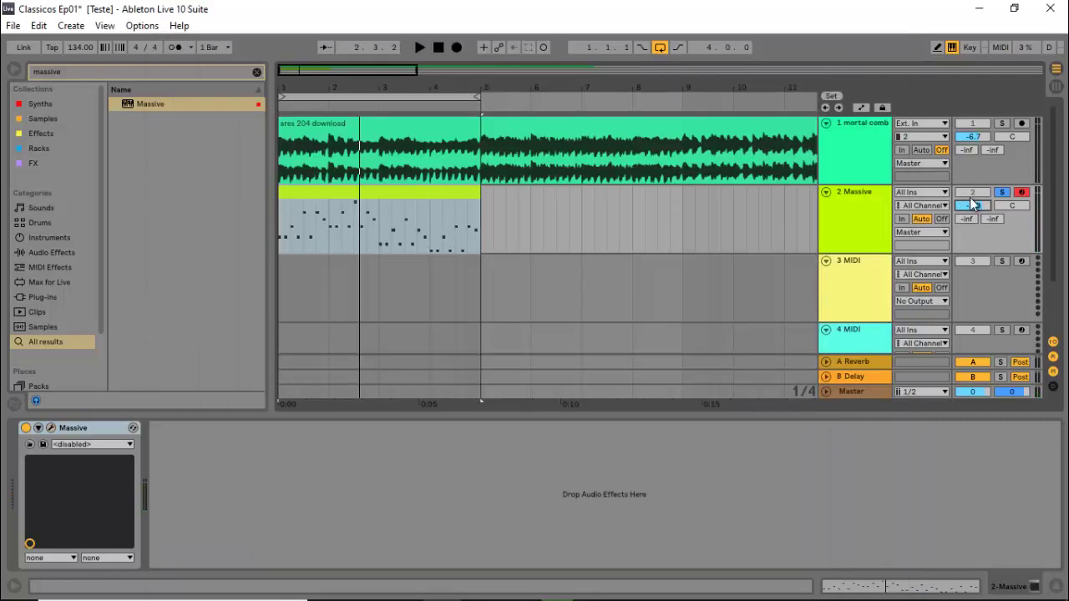
pyautogui.click(1002, 123)
pyautogui.press('space')
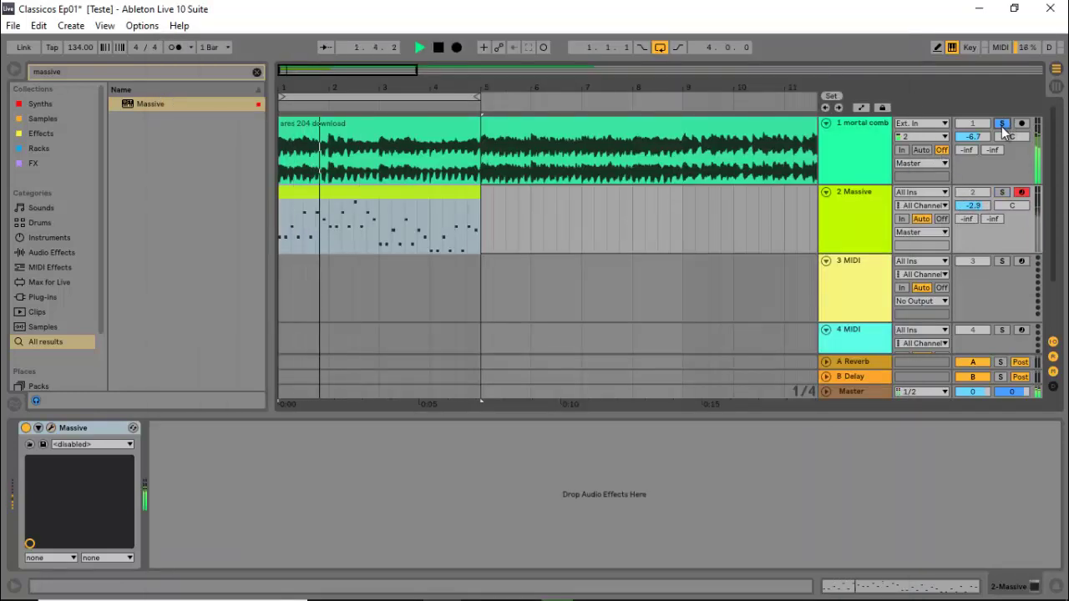
# Step: Stop playback, add the Echo effect after Massive and set its dry/wet to 53%
pyautogui.press('space')
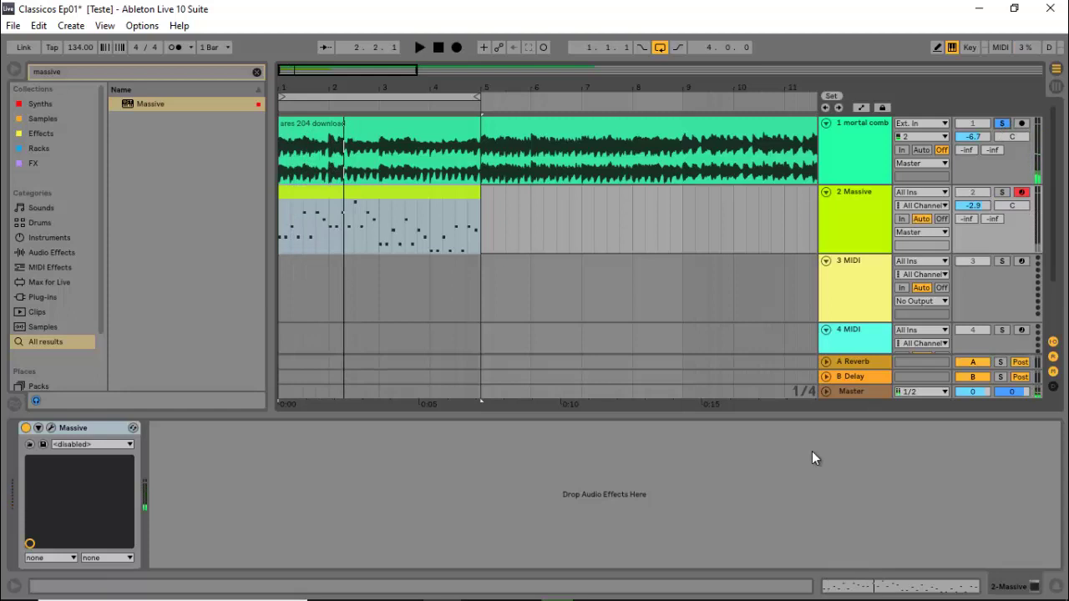
pyautogui.hotkey('ctrl', 'f')
pyautogui.write('echo')
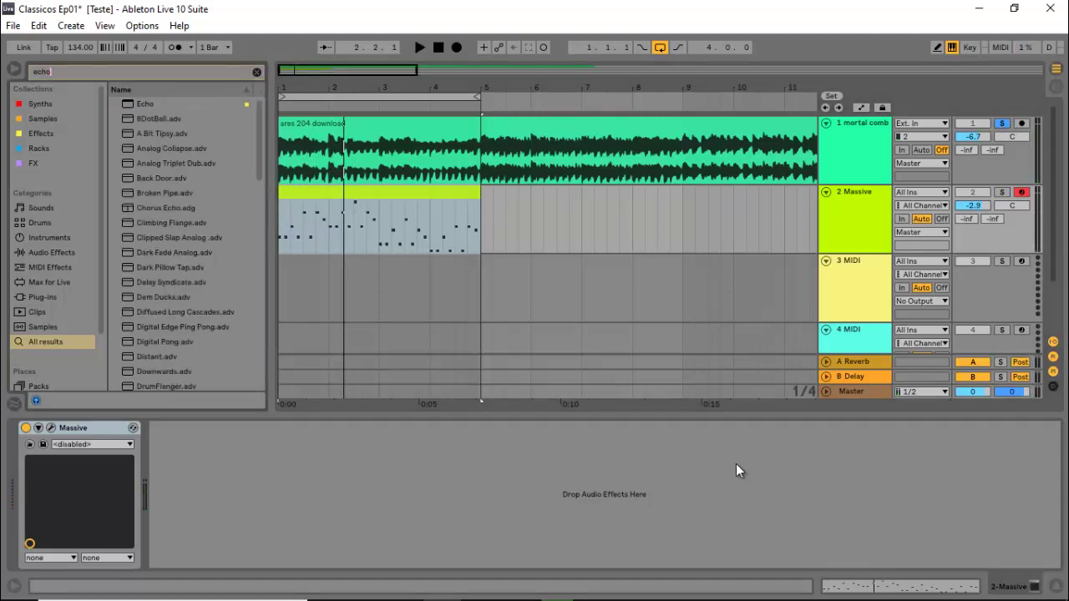
pyautogui.moveTo(142, 104)
pyautogui.mouseDown()
pyautogui.moveTo(178, 167)
pyautogui.moveTo(249, 505)
pyautogui.mouseUp()
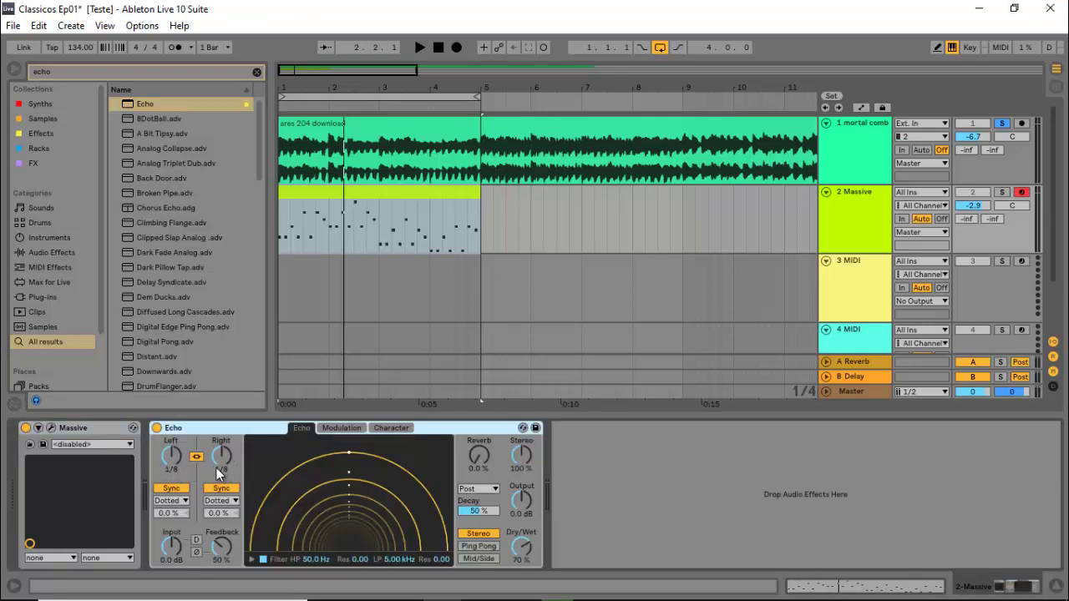
pyautogui.moveTo(520, 532); pyautogui.dragTo(528, 550)
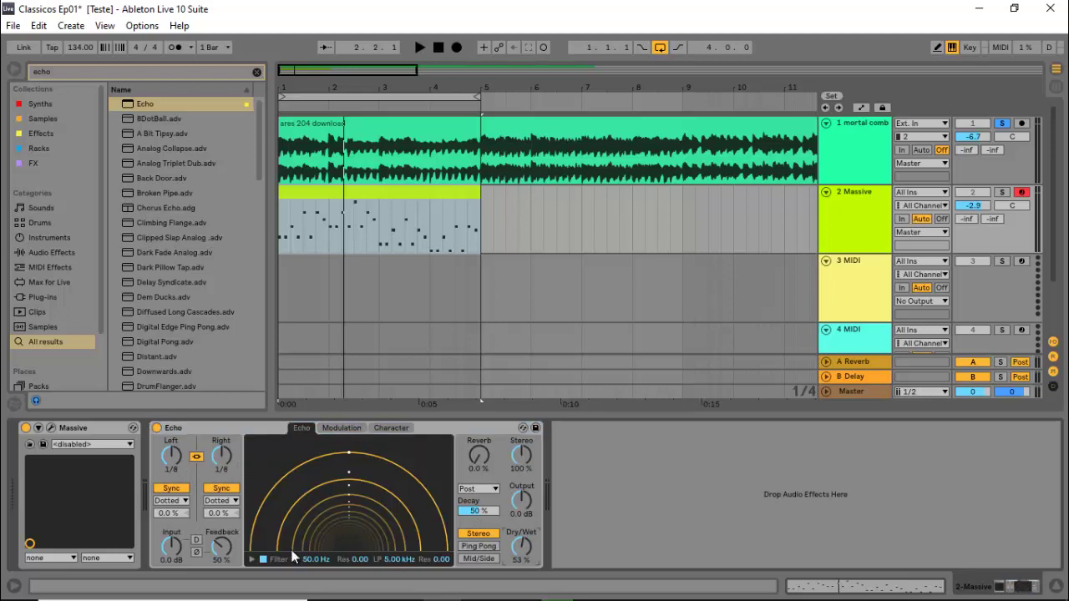
# Step: Play the Massive track soloed while setting Echo's feedback to 42% and its dry/wet to 29%
pyautogui.click(1001, 192)
pyautogui.press('space')
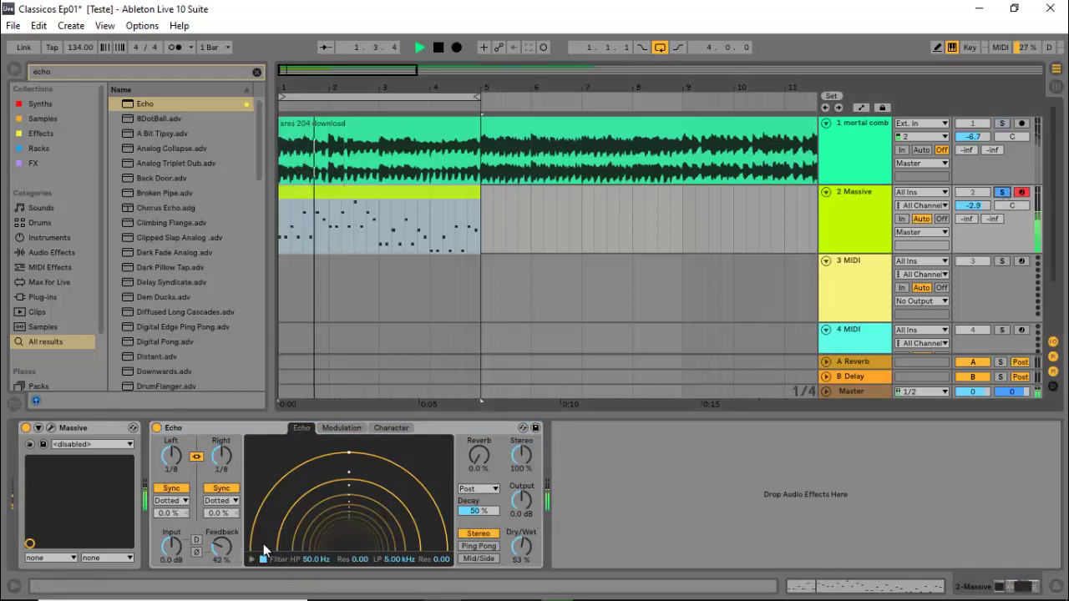
pyautogui.moveTo(520, 541); pyautogui.dragTo(519, 546)
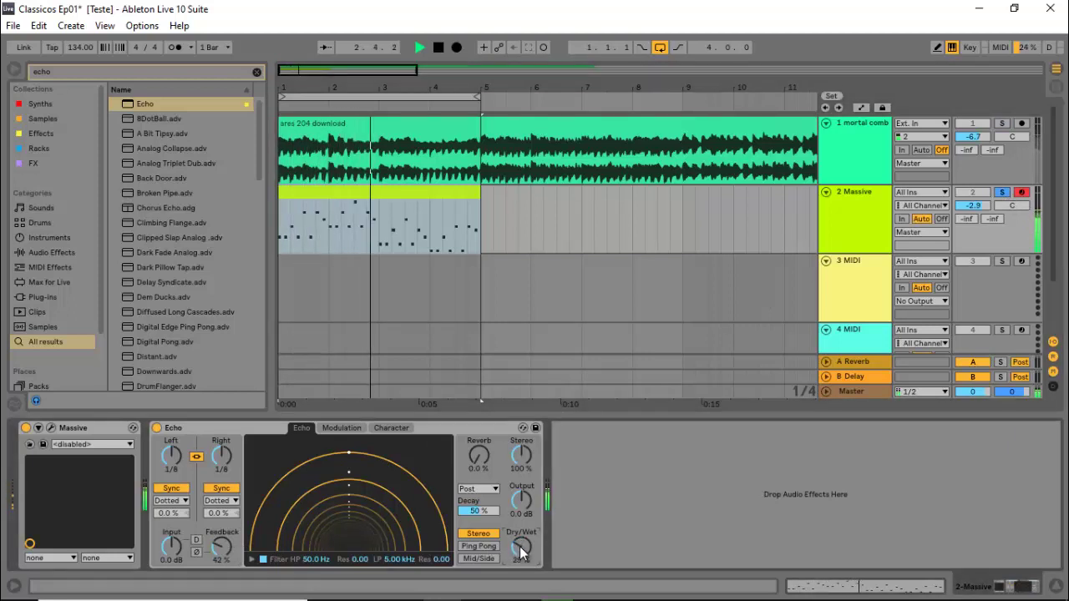
pyautogui.press('space')
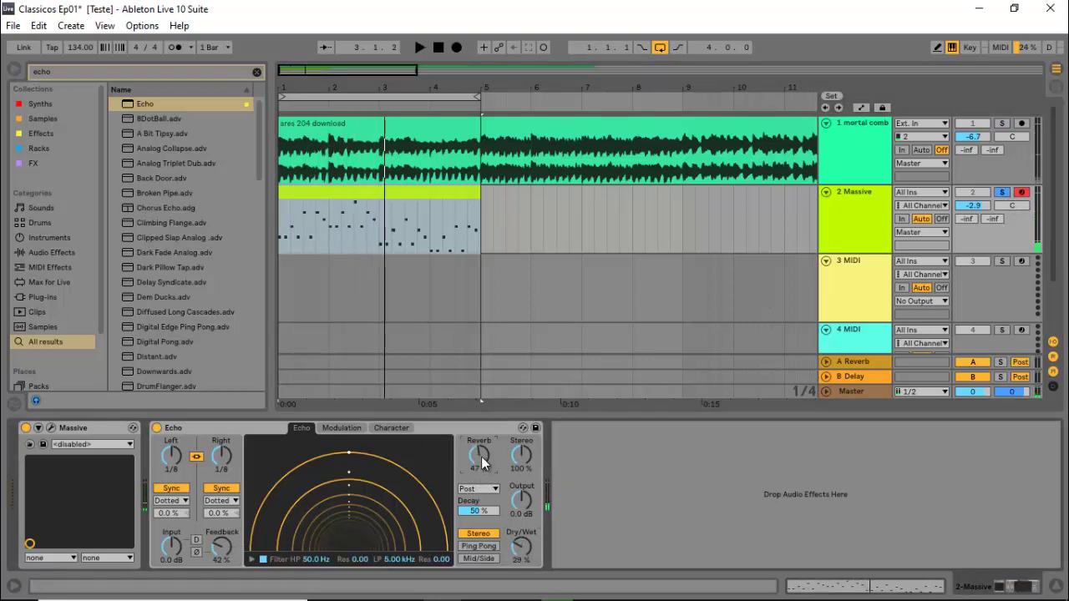
# Step: Adjust Echo during playback, setting its reverb to 40% and its feedback to 12%
pyautogui.press('space')
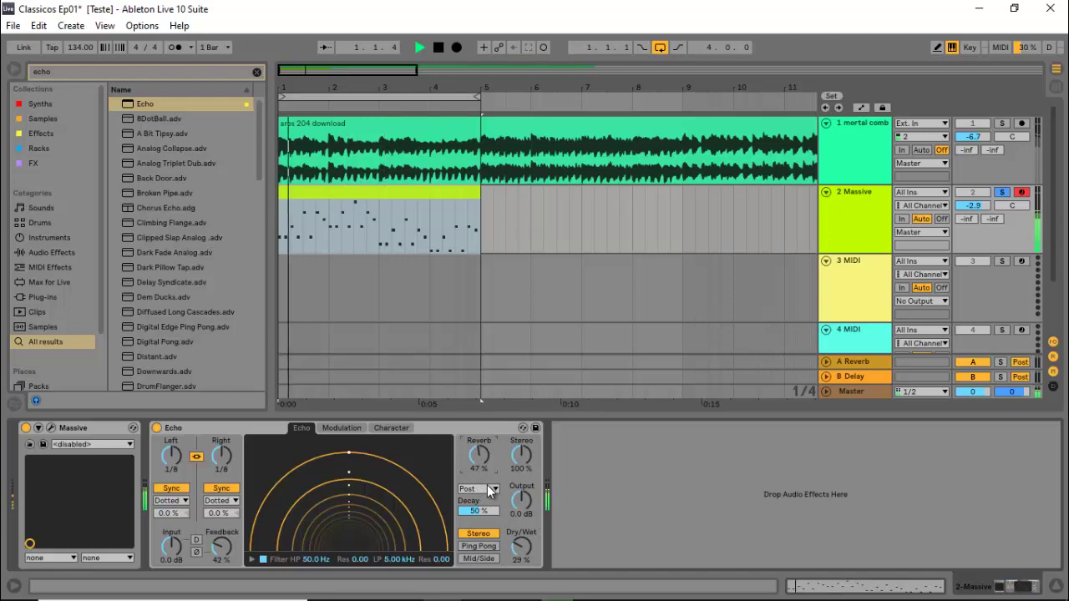
pyautogui.moveTo(480, 456); pyautogui.dragTo(483, 461)
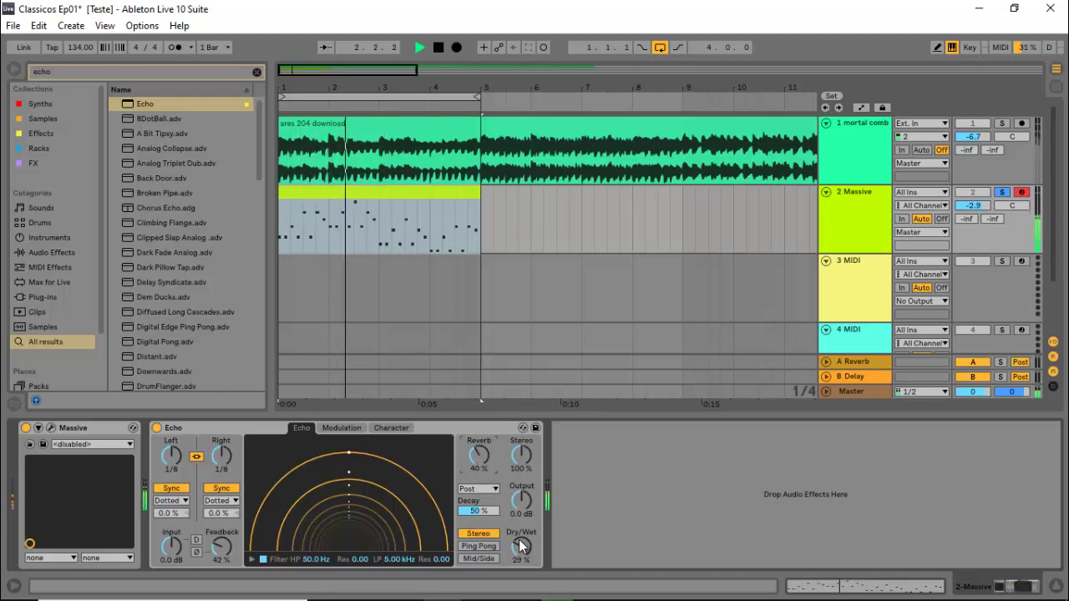
pyautogui.moveTo(226, 542); pyautogui.dragTo(223, 547)
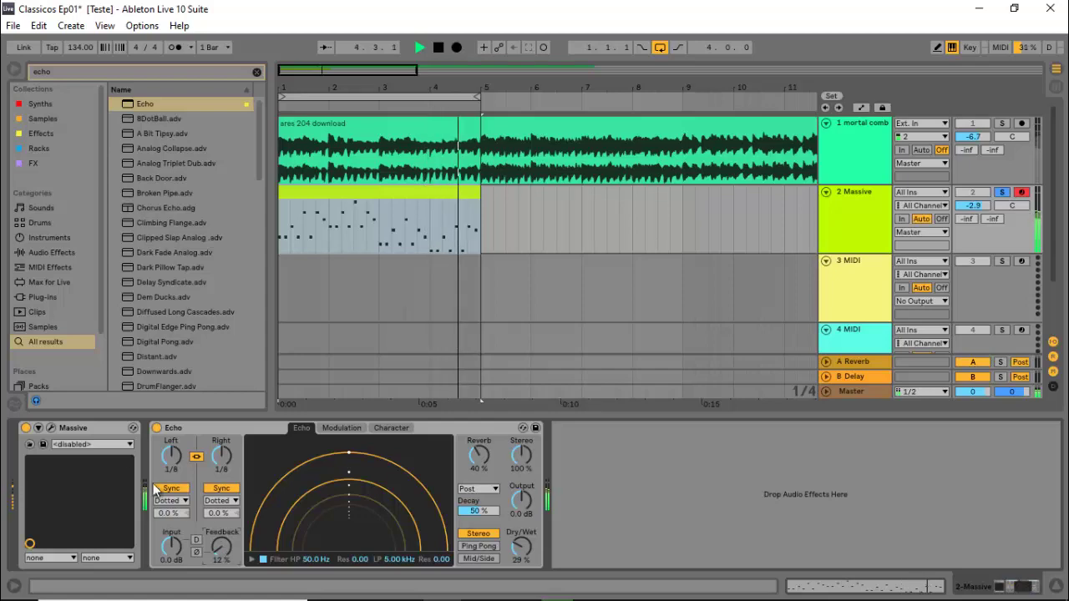
# Step: Check Massive's envelope 4 settings and compare the reference song with the Massive track by soloing each in turn
pyautogui.click(52, 427)
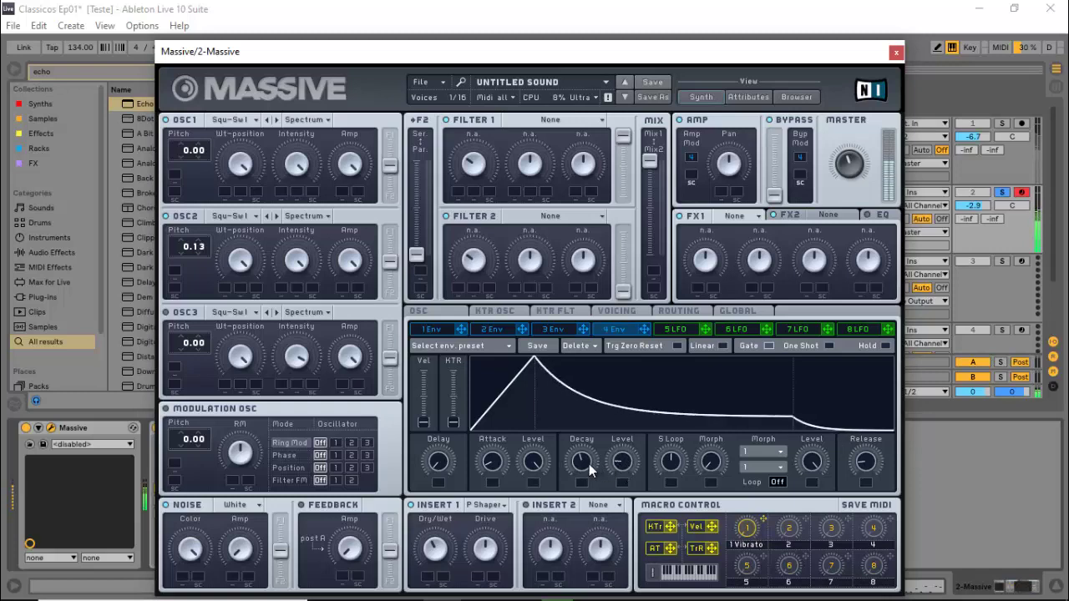
pyautogui.click(895, 52)
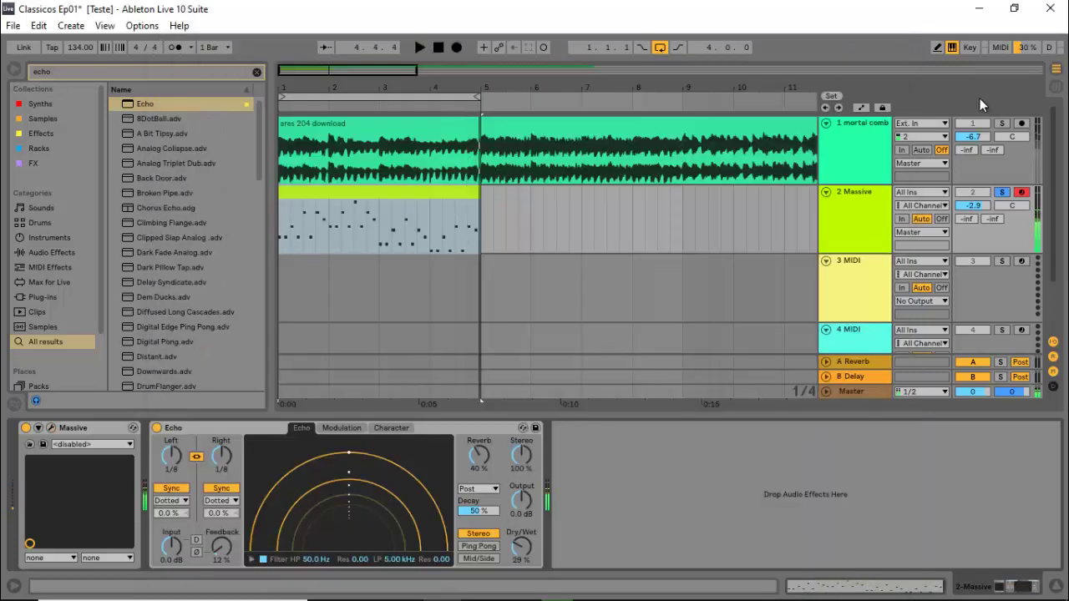
pyautogui.click(1002, 123)
pyautogui.press('space')
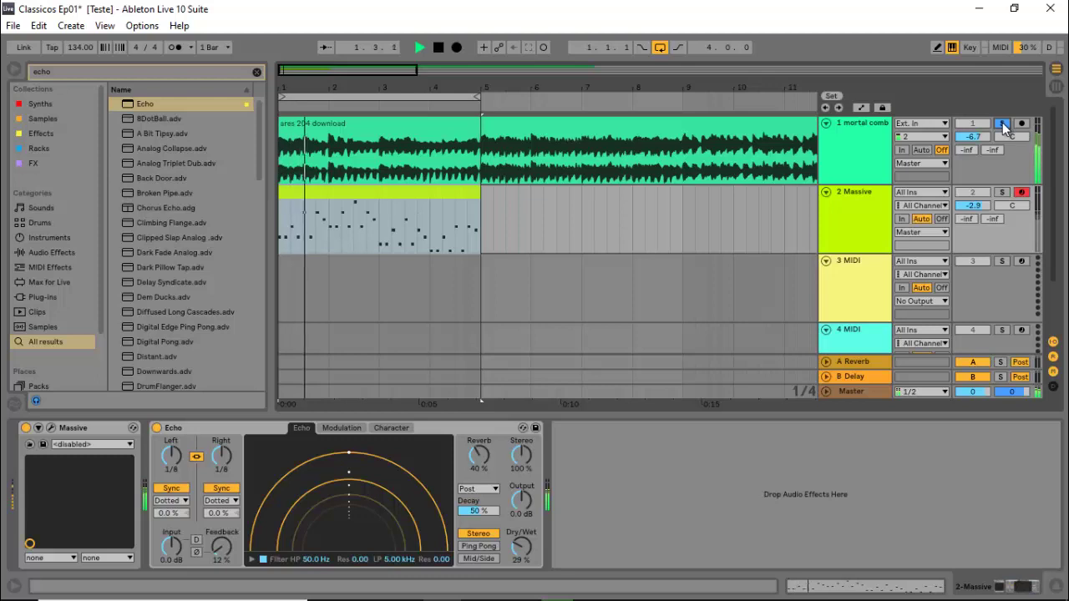
pyautogui.click(1002, 192)
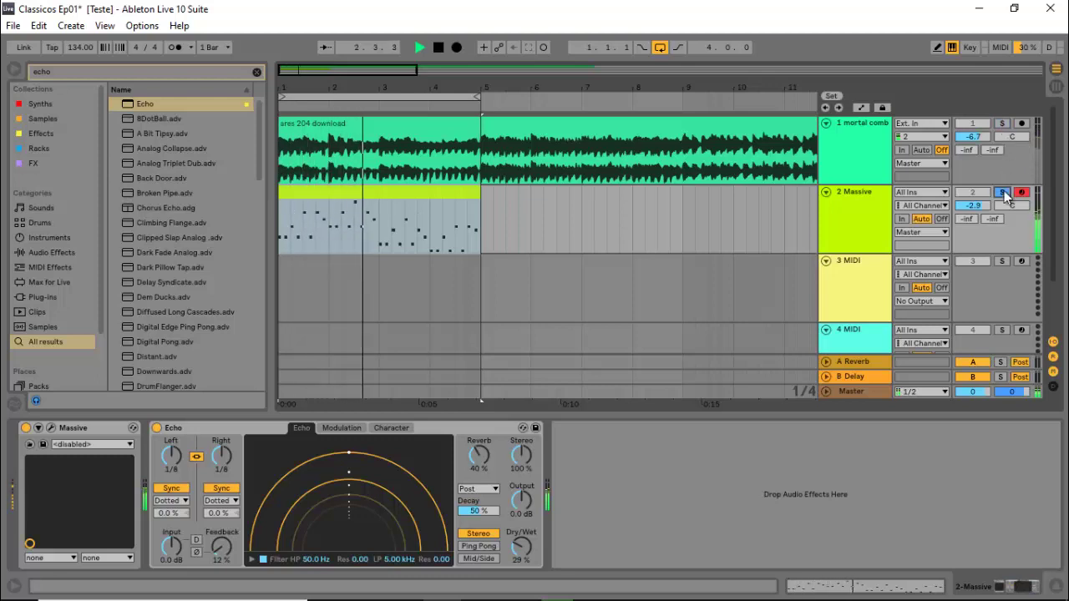
pyautogui.press('space')
# Step: Duplicate the four-bar Massive clip to bar 5 and move the arrangement loop over the copy
pyautogui.click(434, 195)
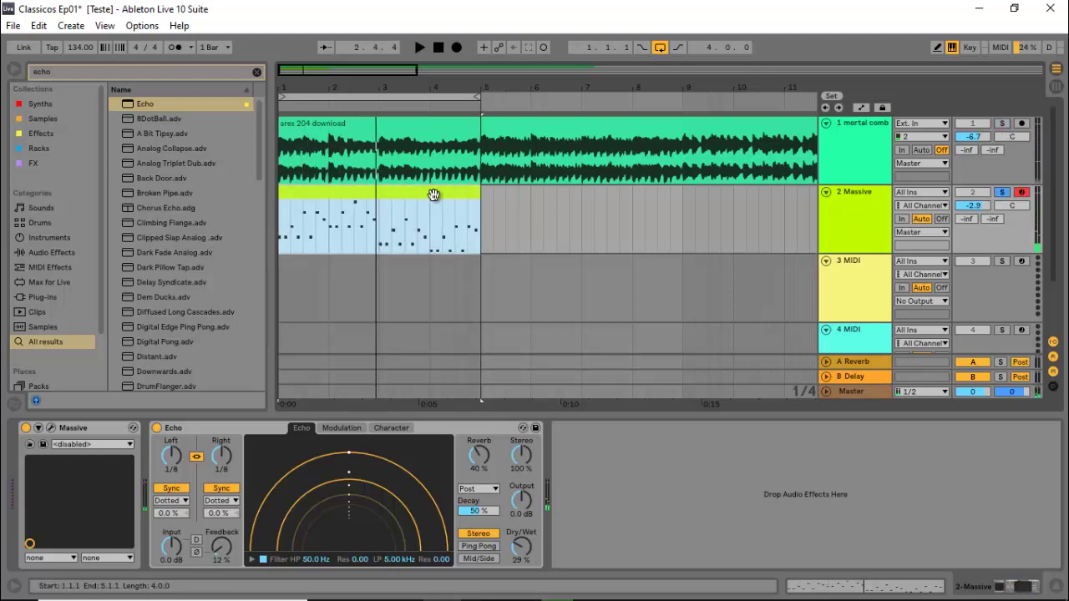
pyautogui.hotkey('ctrl', 'd')
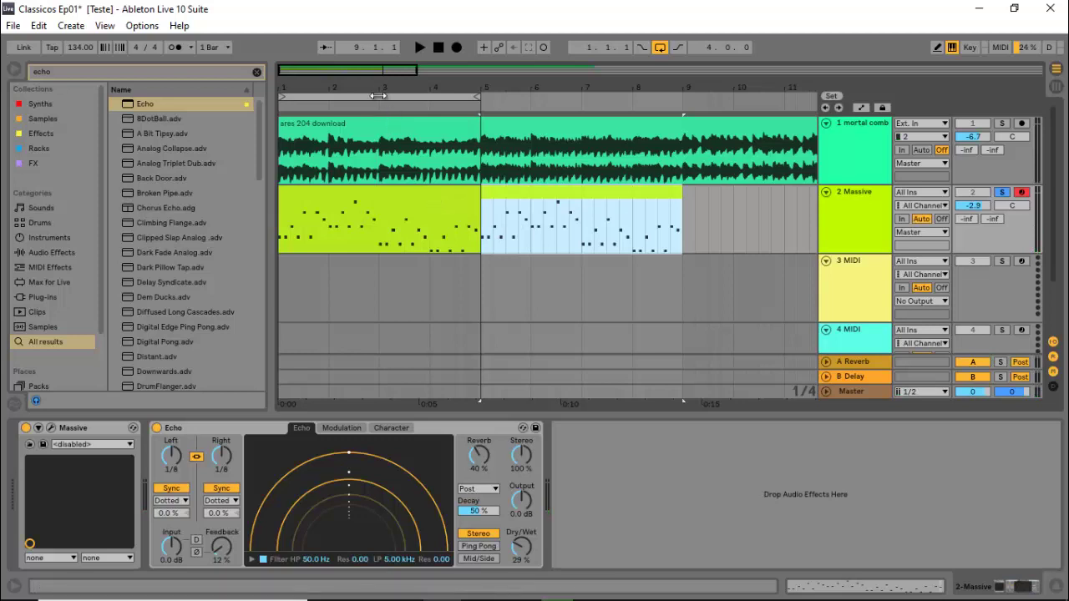
pyautogui.moveTo(378, 98); pyautogui.dragTo(586, 81)
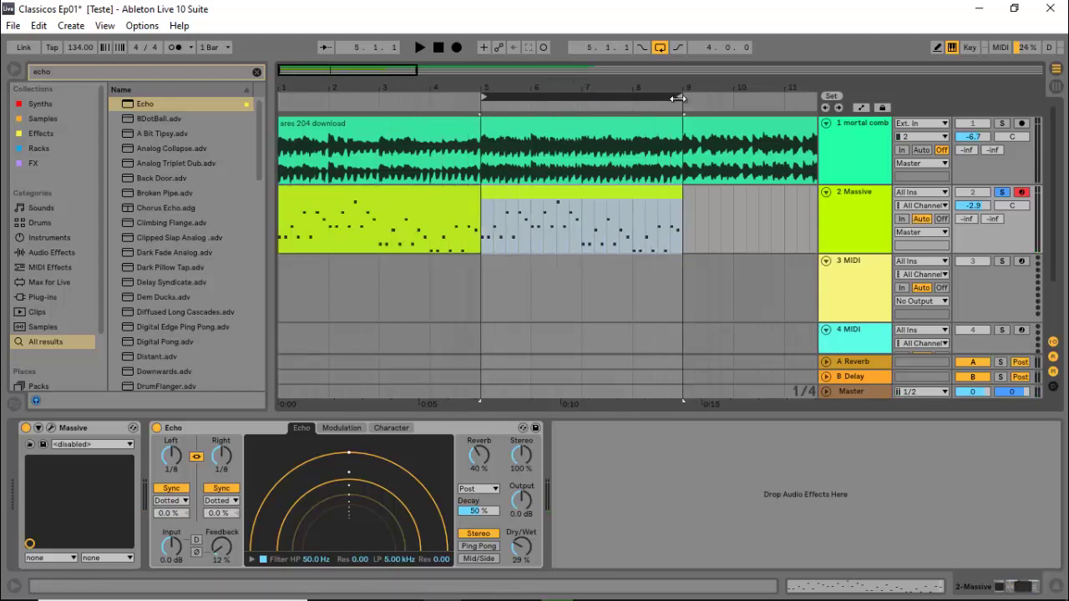
# Step: Listen to the looped section from bar 5 with the reference song track soloed
pyautogui.press('space')
pyautogui.click(1002, 123)
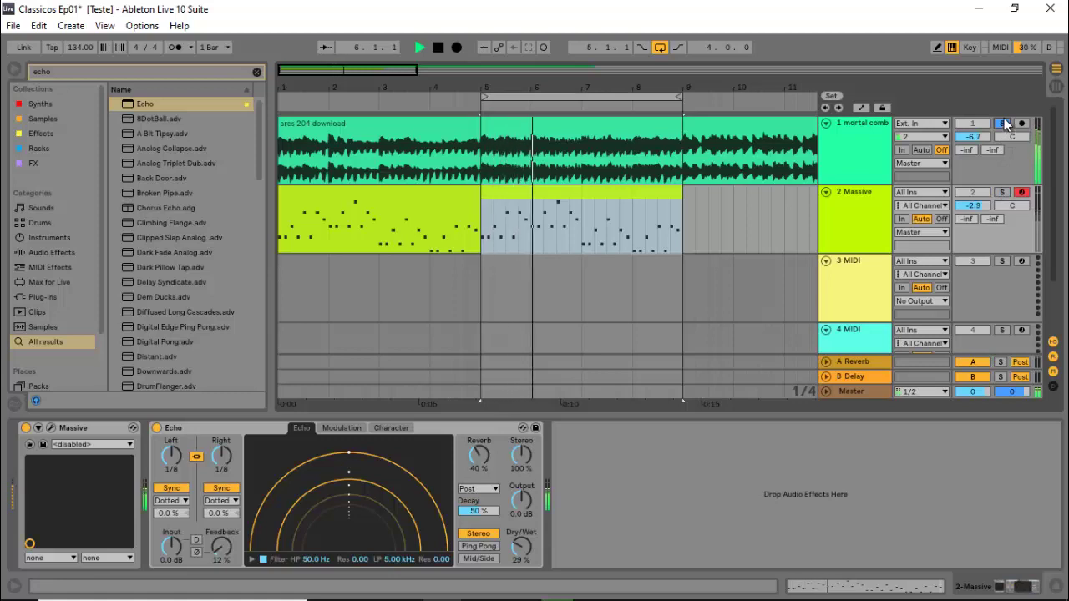
pyautogui.press('space')
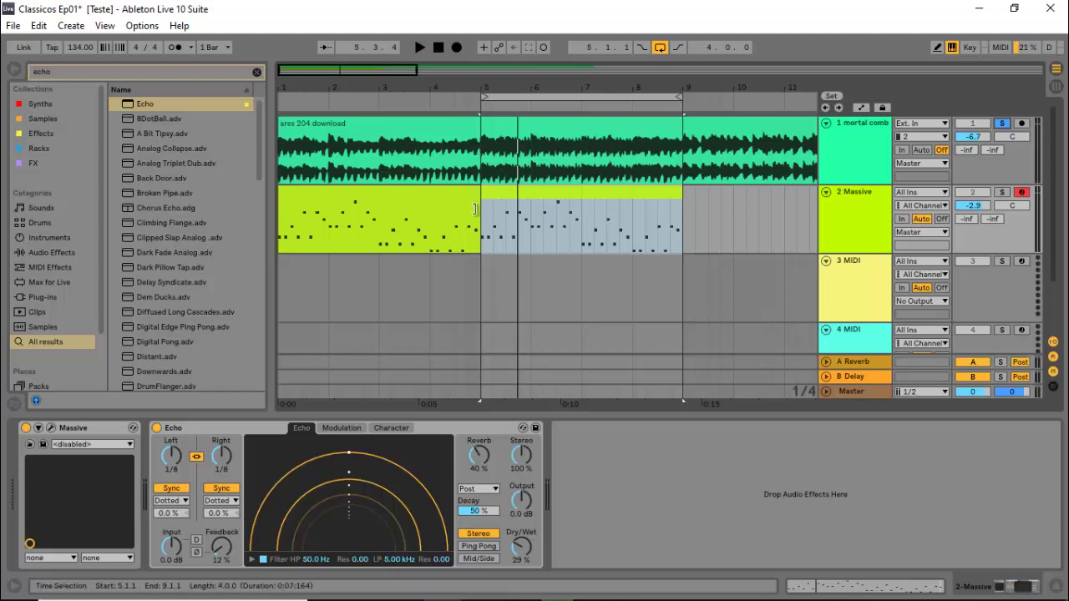
# Step: Rename the Massive track as "arp intro"
pyautogui.click(832, 209)
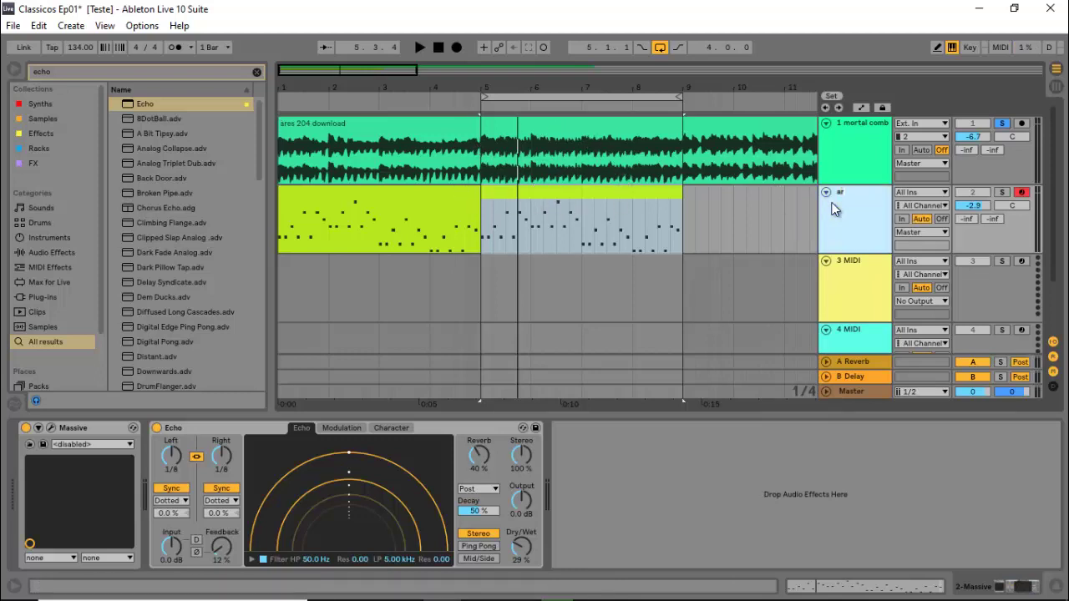
pyautogui.write('tro')
pyautogui.press('Return')
# Step: Clear the browser search, find Sylenth1 among the plug-ins and load it on the third track
pyautogui.click(256, 74)
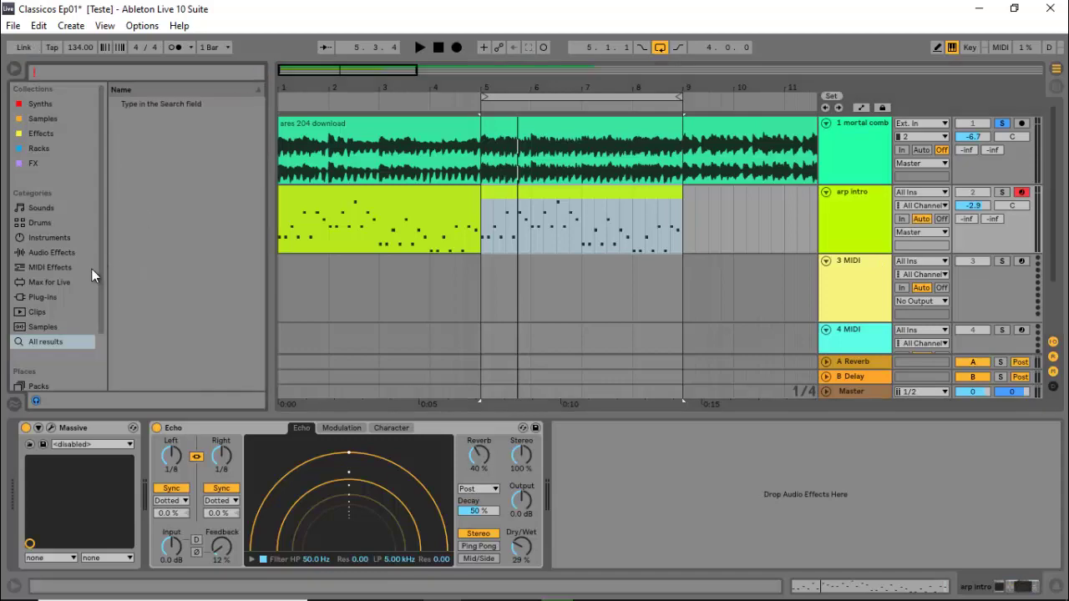
pyautogui.click(52, 298)
pyautogui.scroll(-10, 190, 273)
pyautogui.scroll(-1, 189, 272)
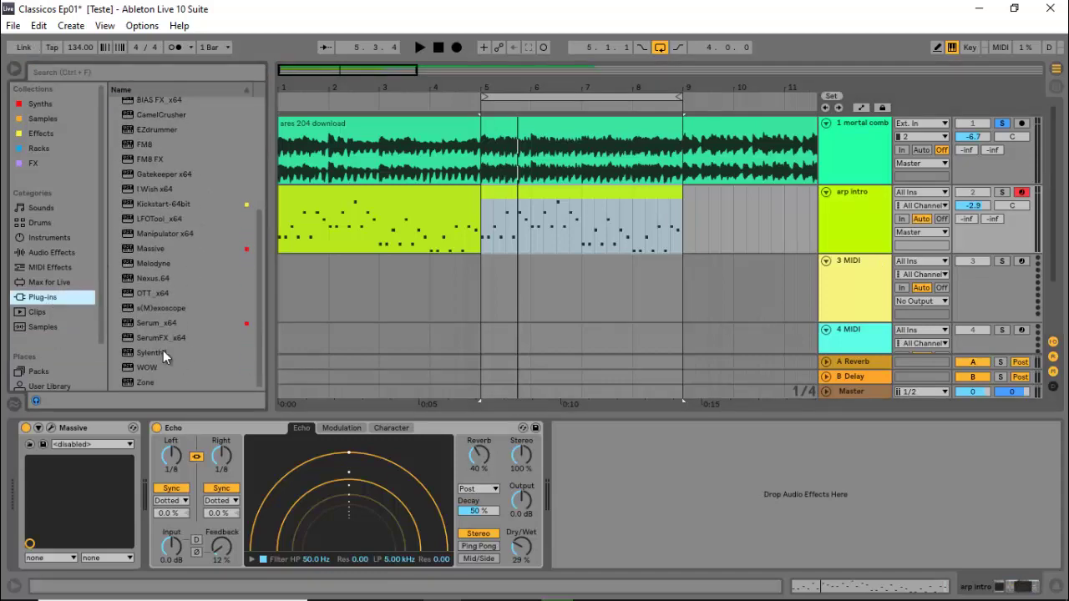
pyautogui.click(163, 351)
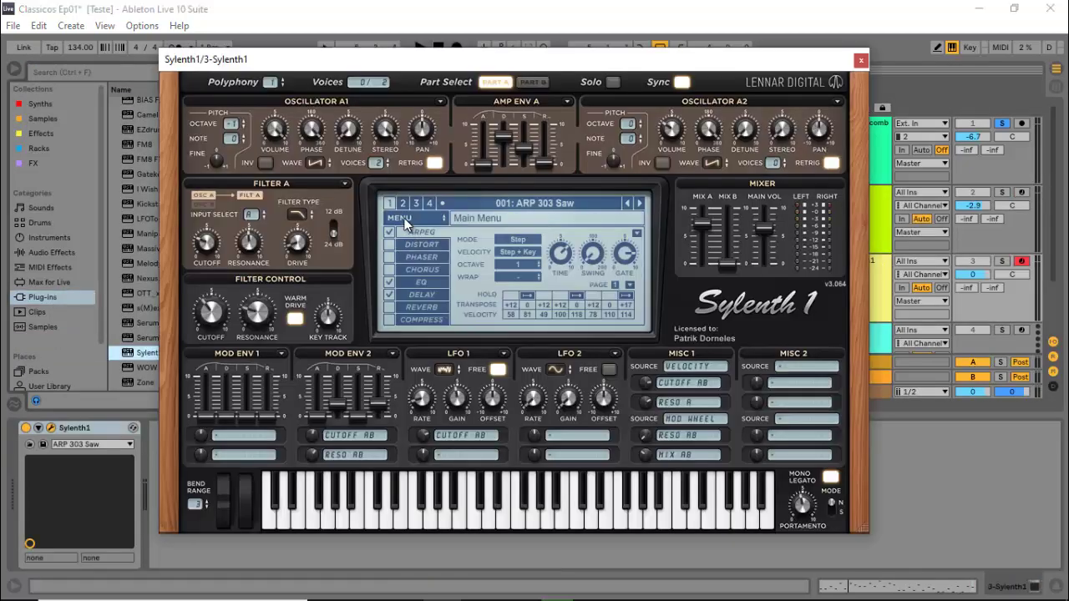
# Step: Initialize the Sylenth1 preset to a blank Init sound and close the synth window
pyautogui.click(405, 218)
pyautogui.moveTo(470, 234)
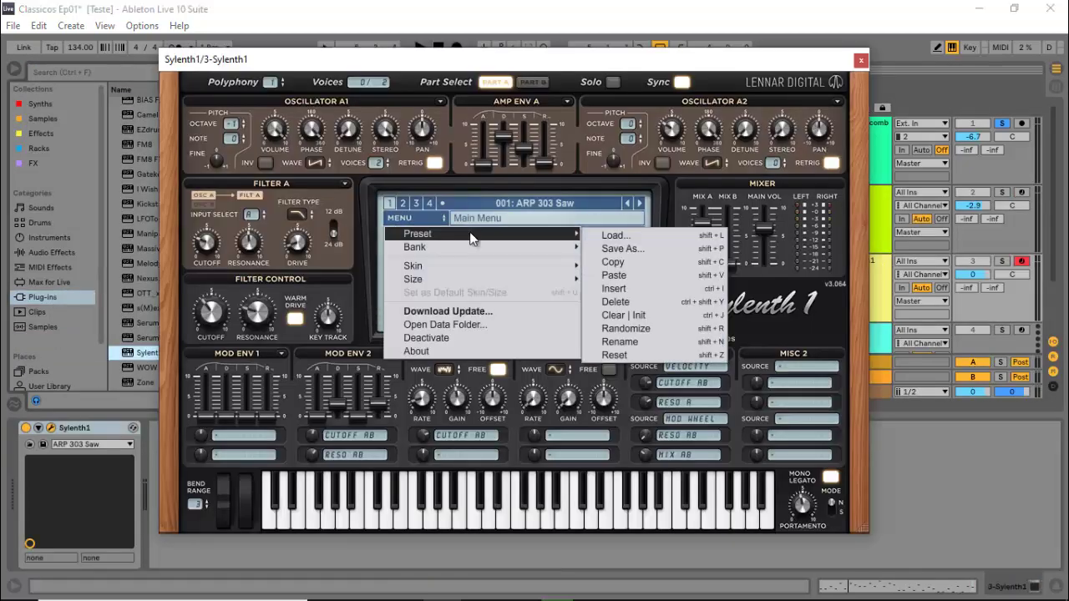
pyautogui.click(623, 315)
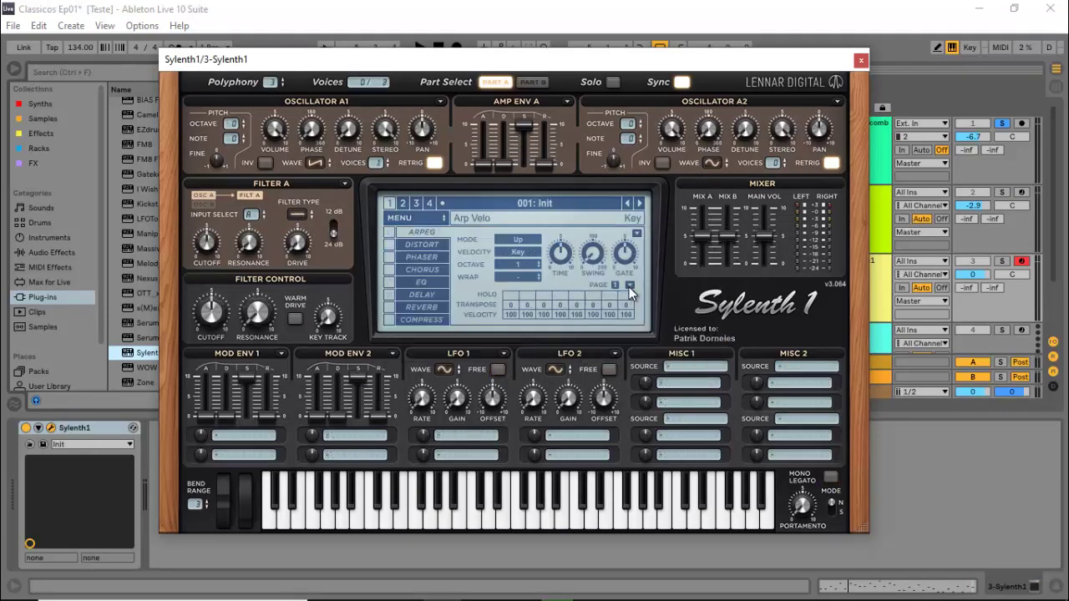
pyautogui.click(860, 61)
# Step: Place the insert mark at bar 5 on the Sylenth1 track and listen to the soloed reference from there
pyautogui.click(487, 284)
pyautogui.press('space')
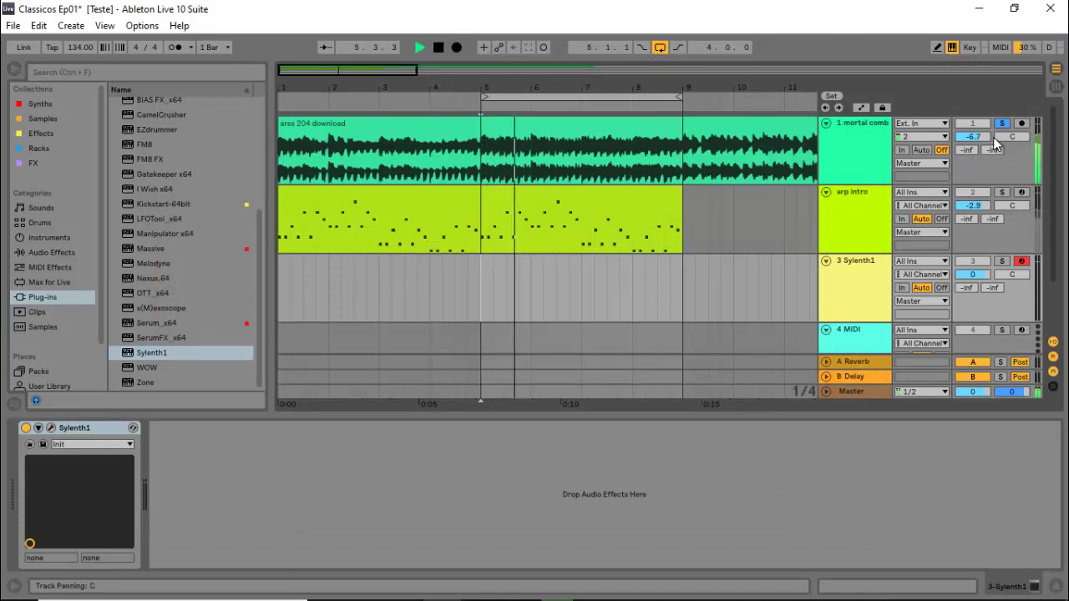
pyautogui.press('space')
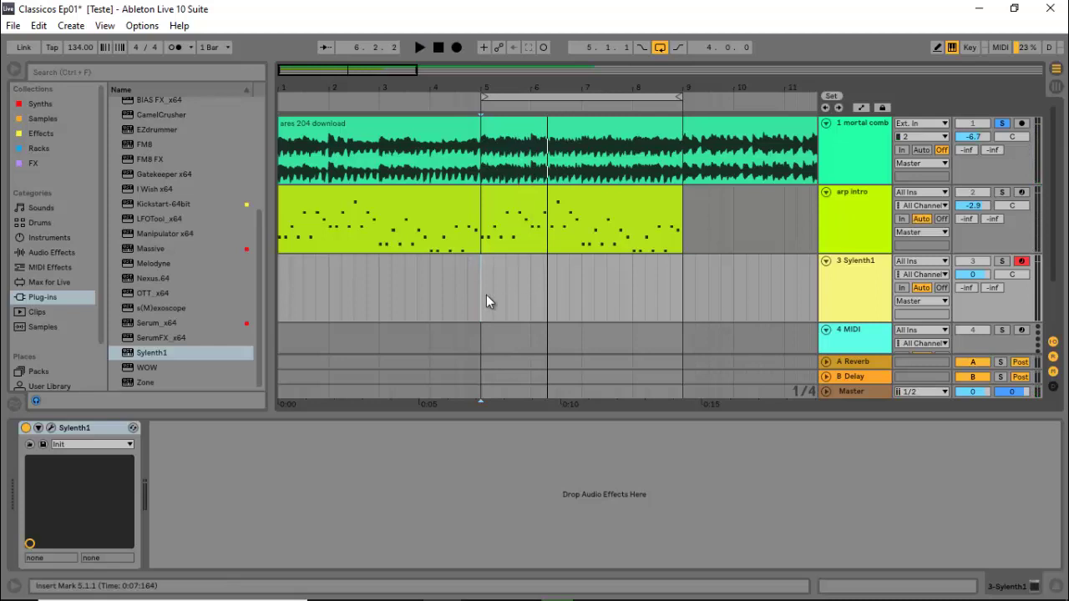
# Step: Create an empty four-bar MIDI clip from bar 5 to bar 9 on the Sylenth1 track and hide its note editor
pyautogui.moveTo(486, 295); pyautogui.dragTo(671, 294)
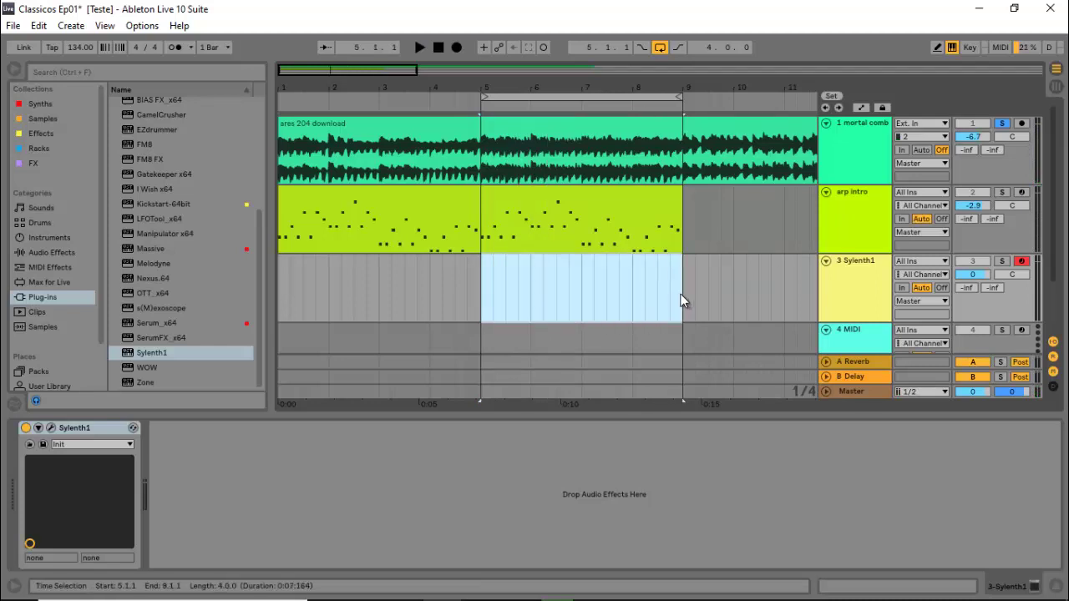
pyautogui.hotkey('ctrl', 'shift', 'm')
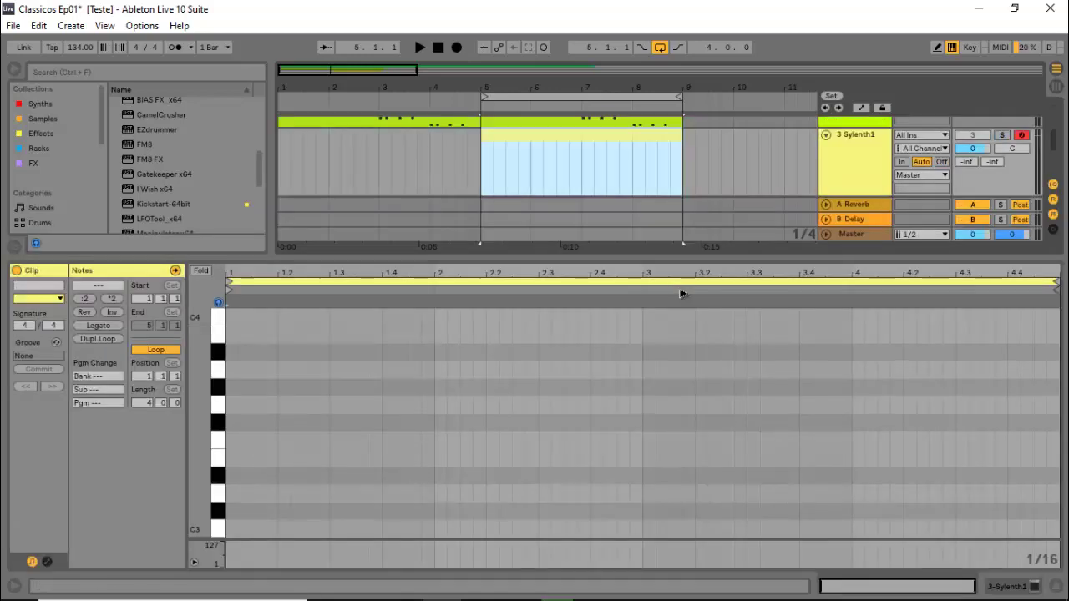
pyautogui.hotkey('ctrl', 'alt', 'l')
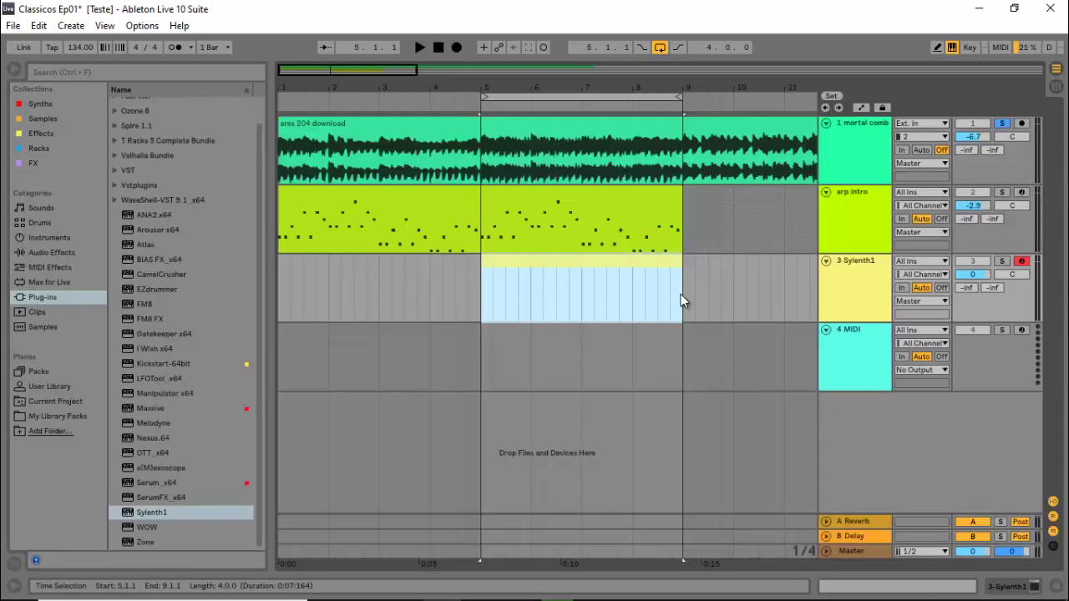
# Step: Replay the opening of the looped section with only the reference song soloed to identify its melody
pyautogui.click(1002, 123)
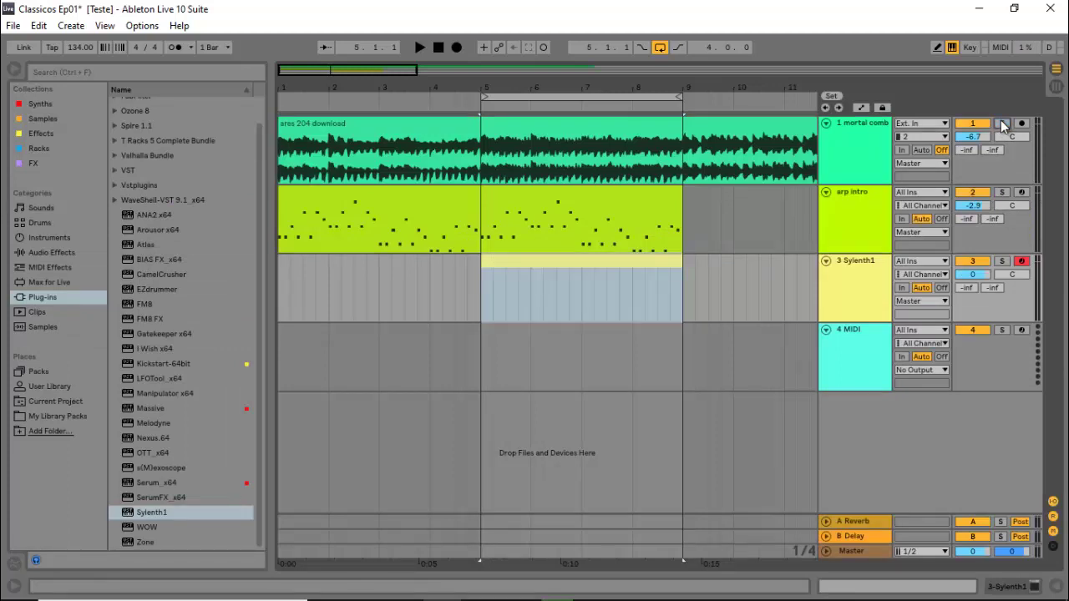
pyautogui.press('space')
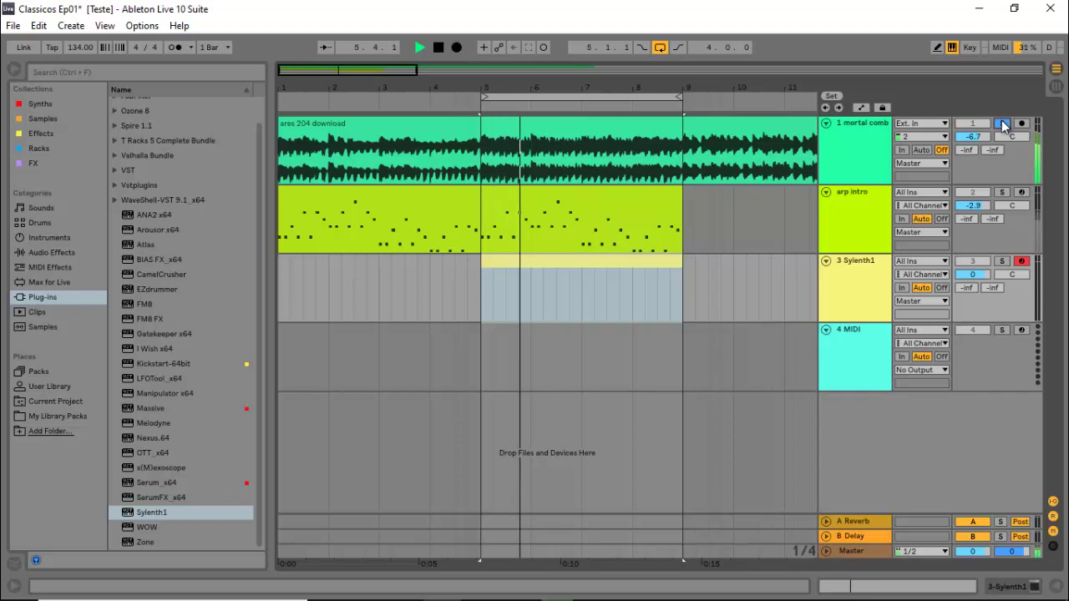
pyautogui.press('space')
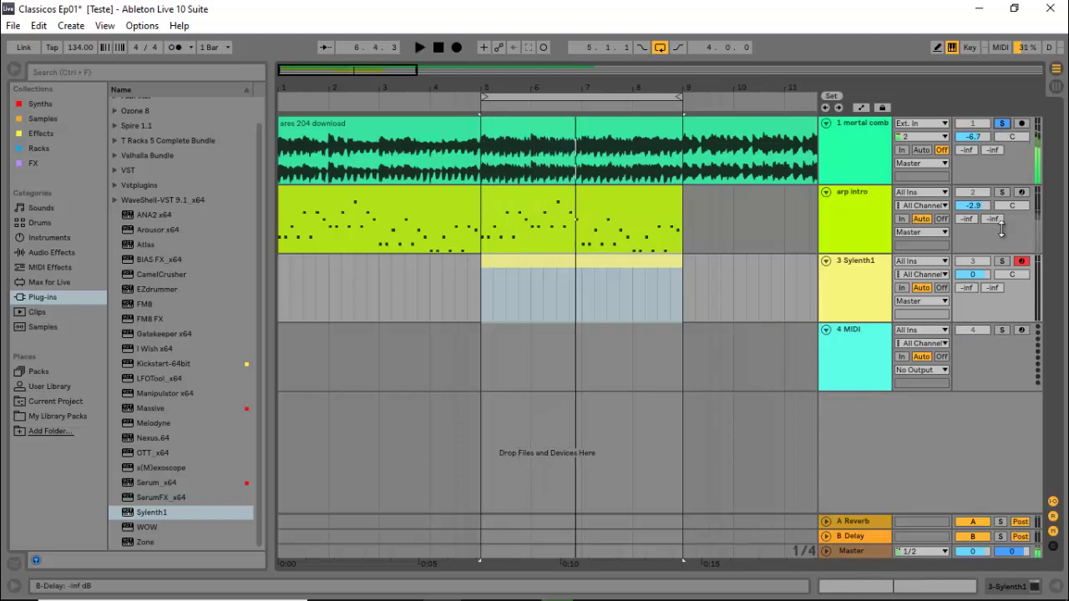
# Step: Solo the Sylenth1 track, open its empty clip and add a sixteenth-long G3 note at the clip's start
pyautogui.click(1002, 261)
pyautogui.doubleClick(581, 265)
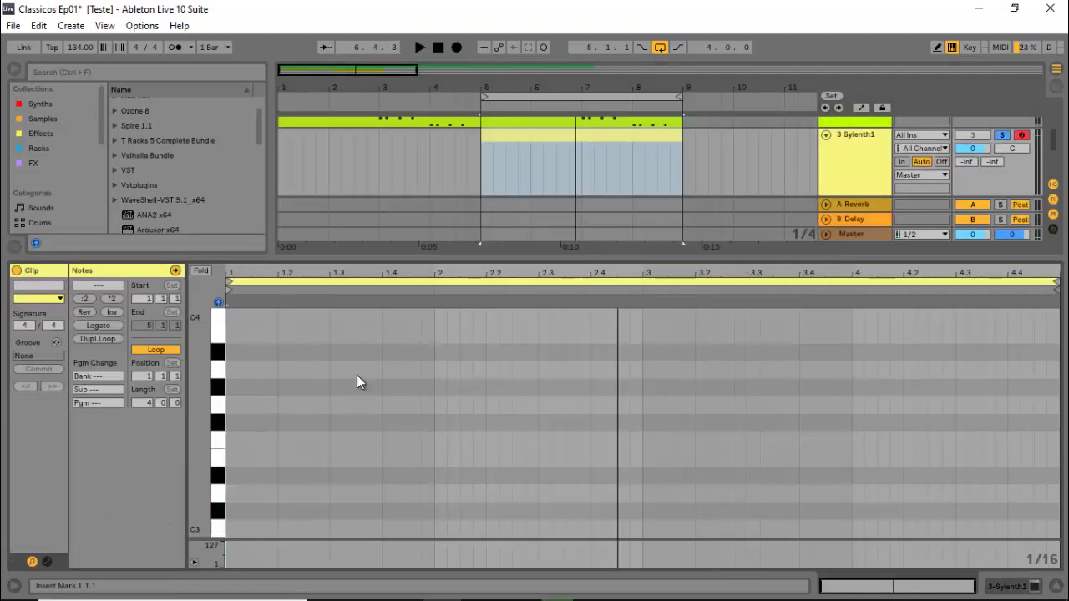
pyautogui.doubleClick(234, 409)
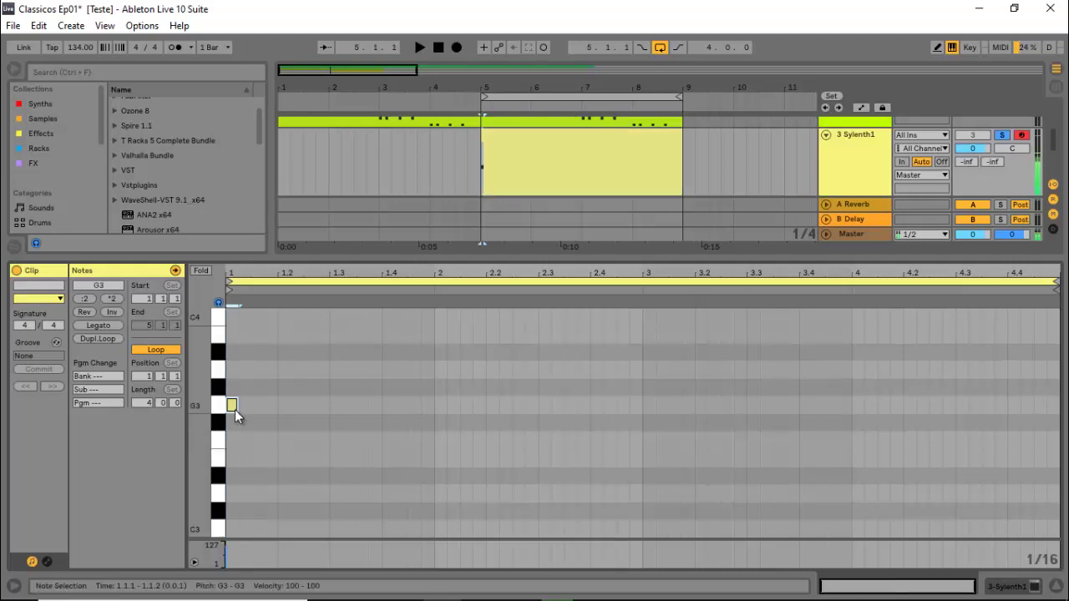
# Step: Add three consecutive sixteenth A3 notes after the opening note, try the opening note at G#3, and return it to G3
pyautogui.moveTo(235, 409); pyautogui.dragTo(235, 389)
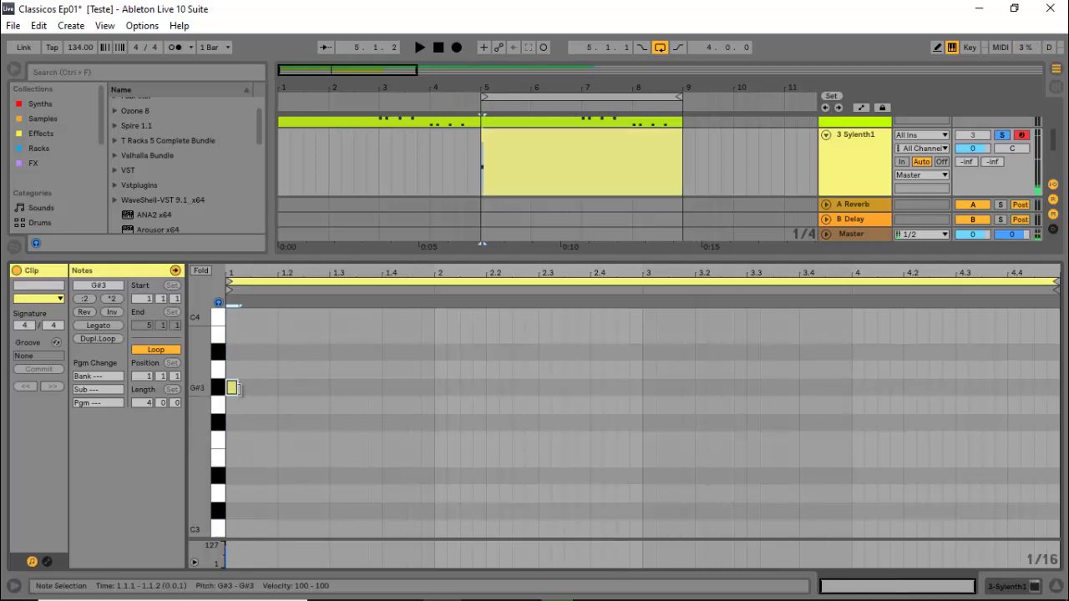
pyautogui.doubleClick(244, 370)
pyautogui.doubleClick(257, 370)
pyautogui.doubleClick(276, 370)
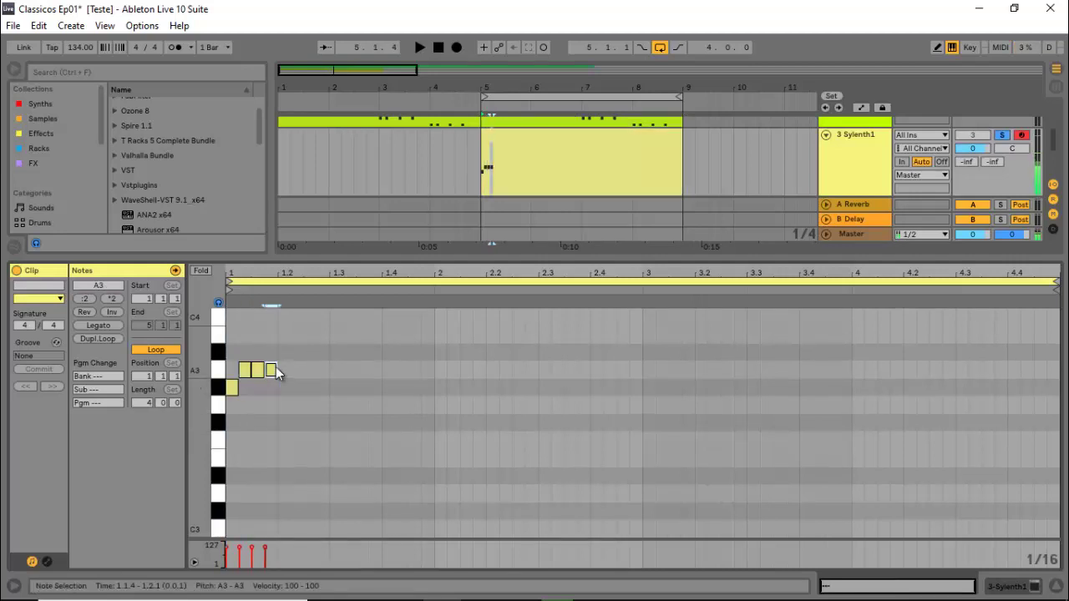
pyautogui.press('space')
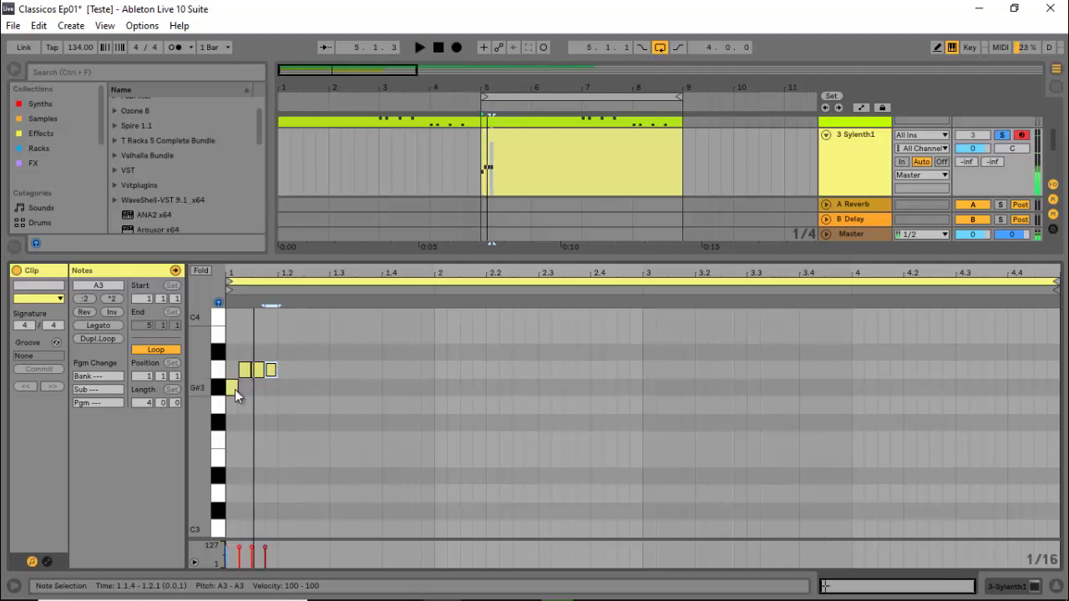
pyautogui.moveTo(235, 389); pyautogui.dragTo(236, 406)
pyautogui.press('space')
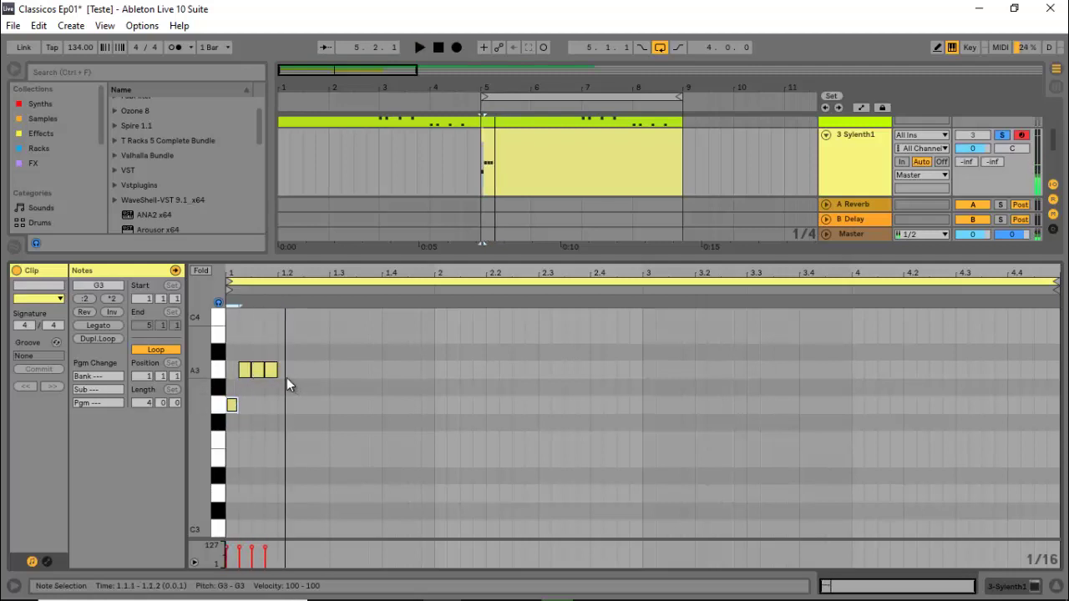
# Step: Continue the riff with sixteenth A3 notes at 1.2.1 and 1.2.2 and a G3 note at 1.2.3
pyautogui.doubleClick(286, 370)
pyautogui.doubleClick(296, 371)
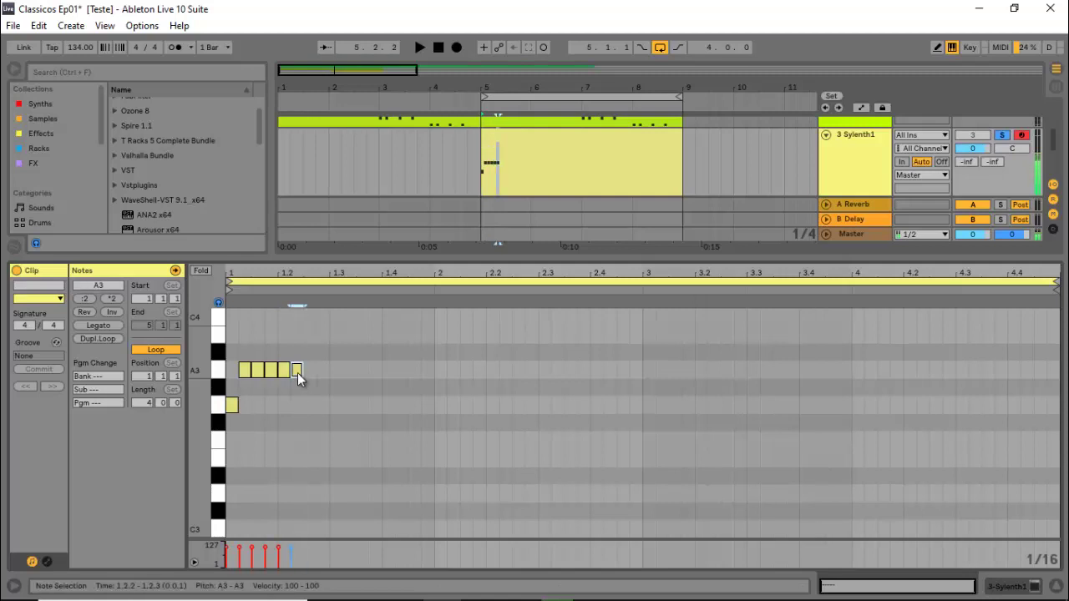
pyautogui.press('space')
pyautogui.press('space')
pyautogui.doubleClick(309, 405)
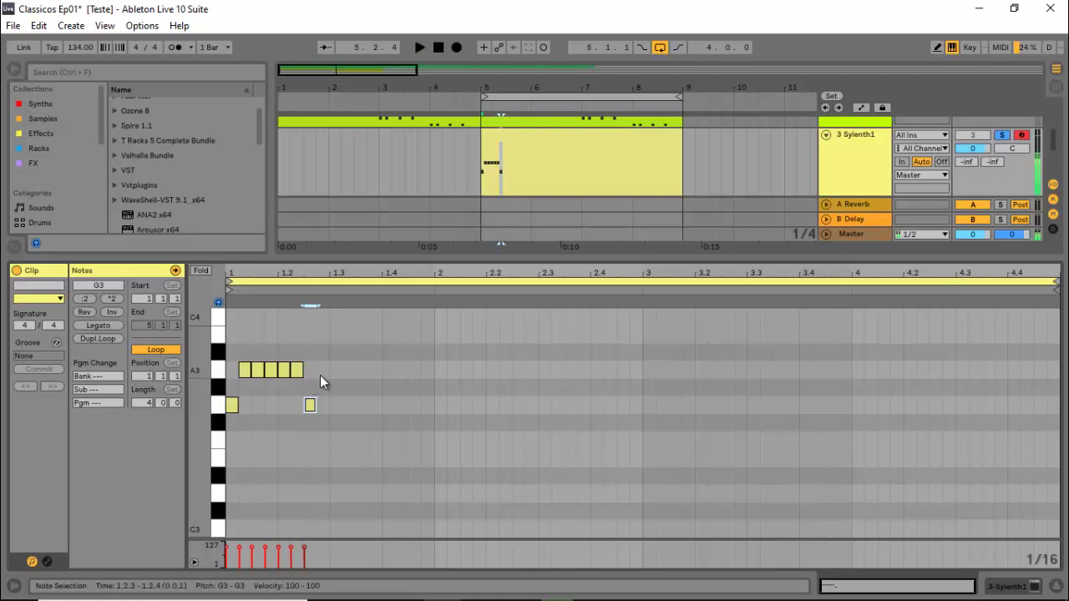
# Step: Add three sixteenth A3 notes from 1.2.4 to 1.3.2 and a G3 note at 1.3.3, and audition the phrase
pyautogui.doubleClick(322, 370)
pyautogui.doubleClick(336, 371)
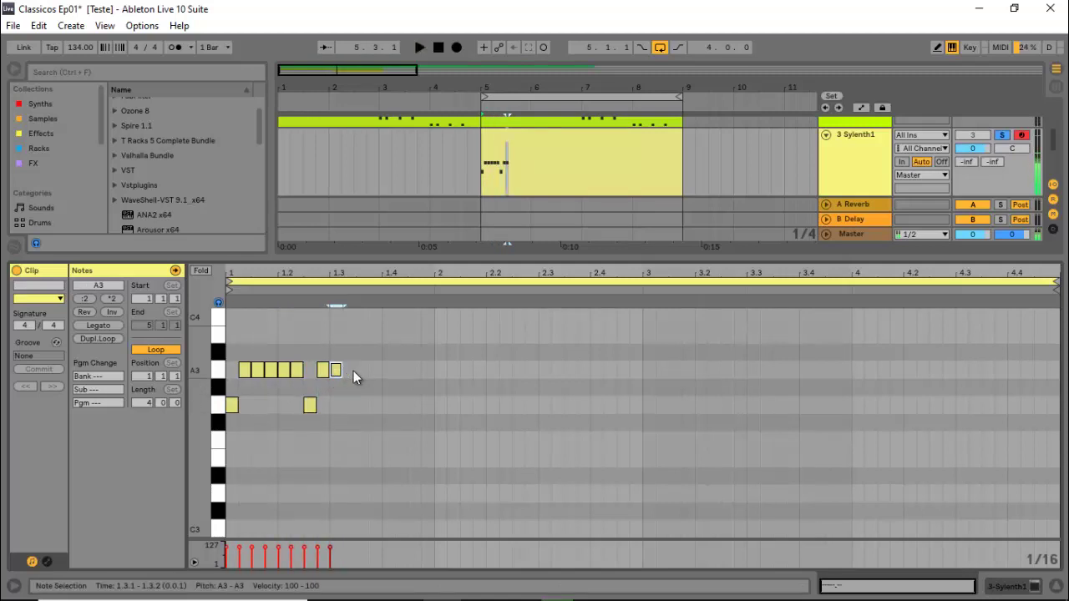
pyautogui.doubleClick(353, 371)
pyautogui.doubleClick(362, 387)
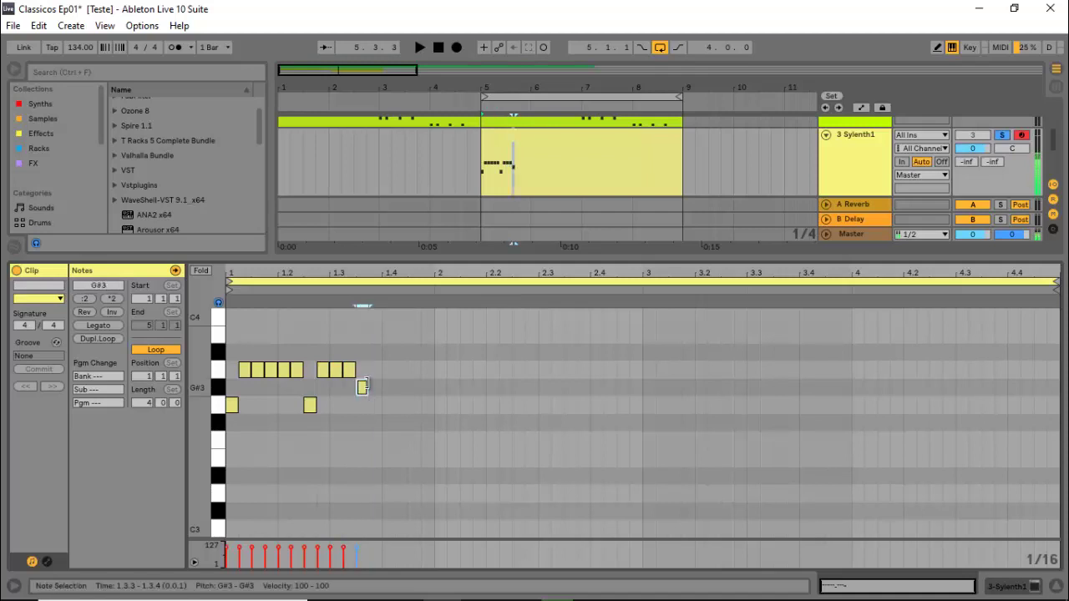
pyautogui.moveTo(365, 386); pyautogui.dragTo(368, 399)
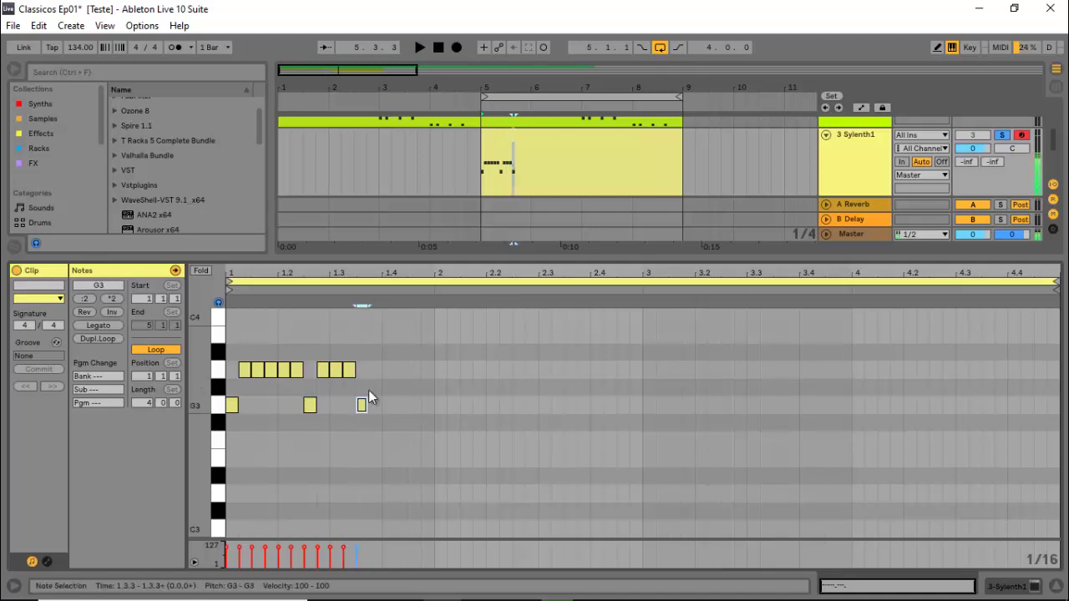
pyautogui.press('space')
pyautogui.press('space')
# Step: Complete the bar with A3 sixteenths from 1.3.4 to 1.4.2, G3 at 1.4.3 and E3 at 1.4.4, and play it back
pyautogui.click(373, 373)
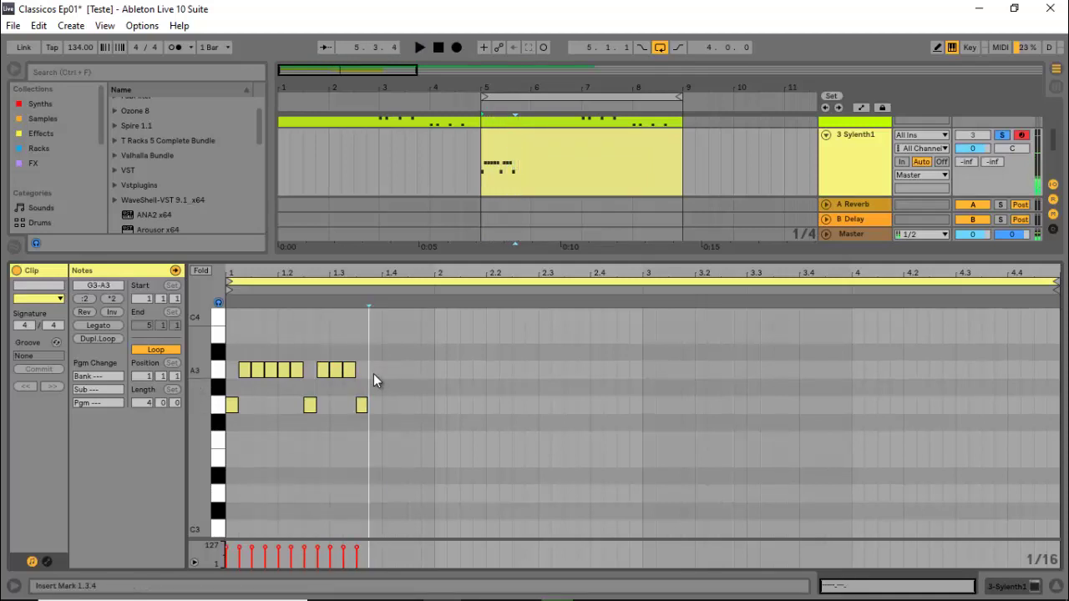
pyautogui.doubleClick(374, 372)
pyautogui.doubleClick(385, 372)
pyautogui.click(403, 373)
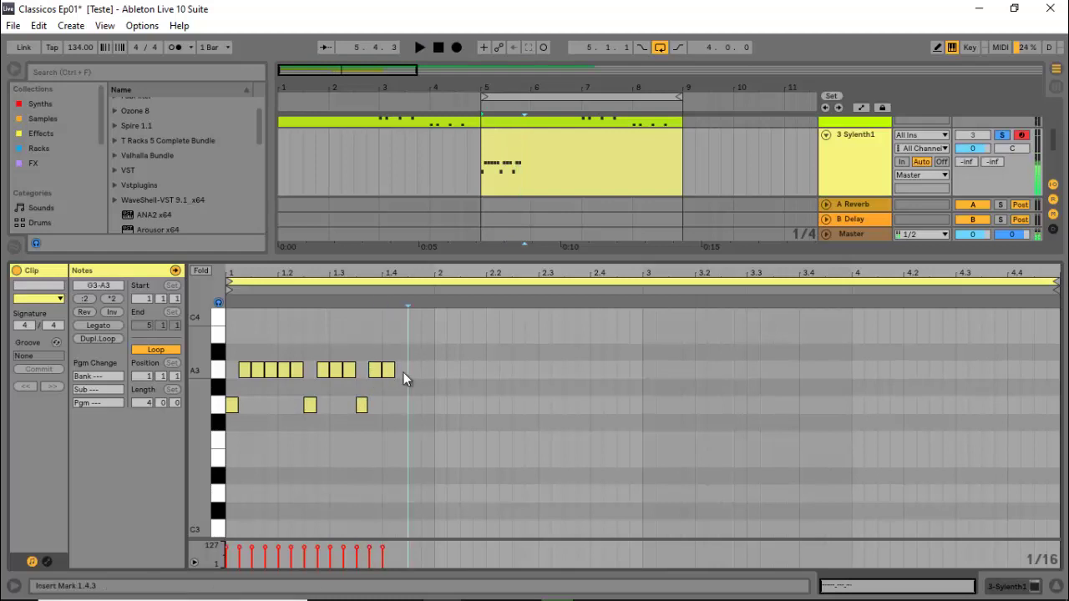
pyautogui.doubleClick(403, 372)
pyautogui.doubleClick(414, 405)
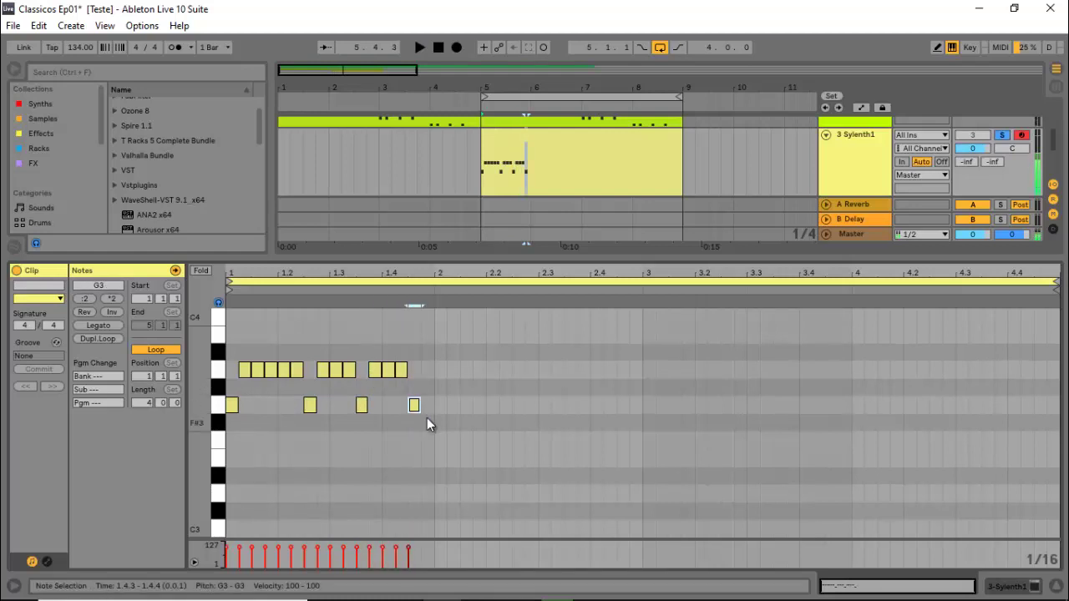
pyautogui.doubleClick(431, 453)
pyautogui.press('space')
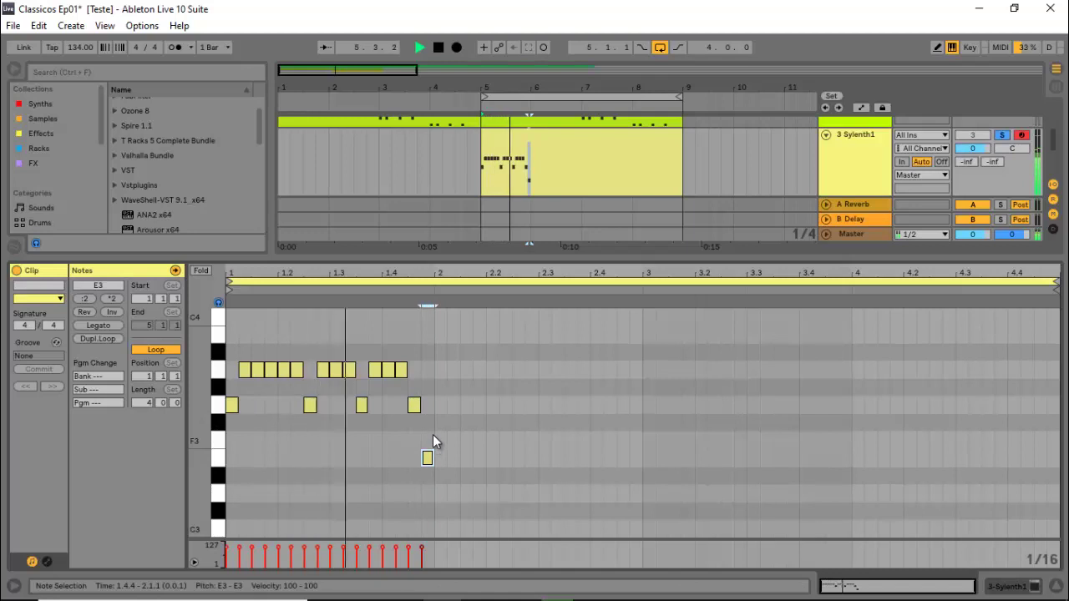
pyautogui.press('space')
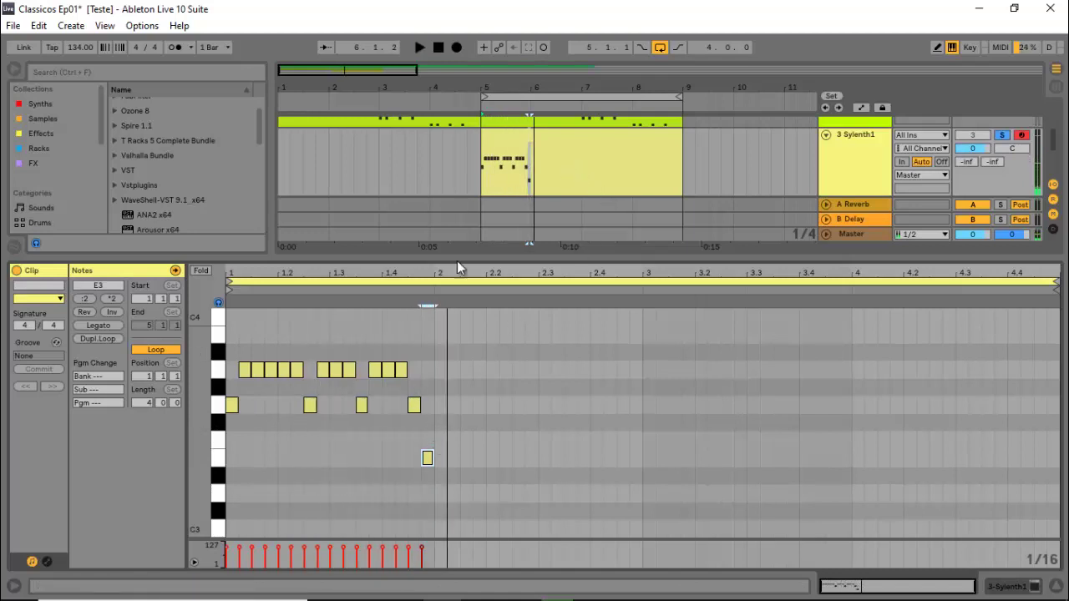
# Step: Duplicate the whole one-bar riff three times to fill the four-bar clip
pyautogui.moveTo(434, 332); pyautogui.dragTo(223, 516)
pyautogui.hotkey('ctrl', 'd')
pyautogui.hotkey('ctrl', 'd')
pyautogui.hotkey('ctrl', 'd')
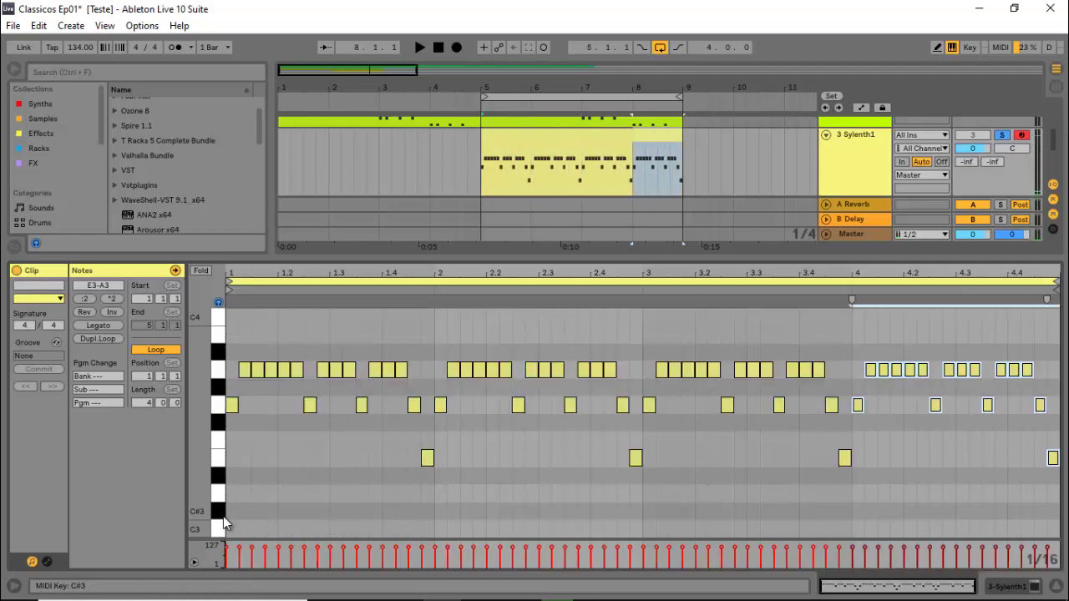
# Step: Open the Sylenth1 interface and set Oscillator A1 to 8 voices
pyautogui.click(838, 161)
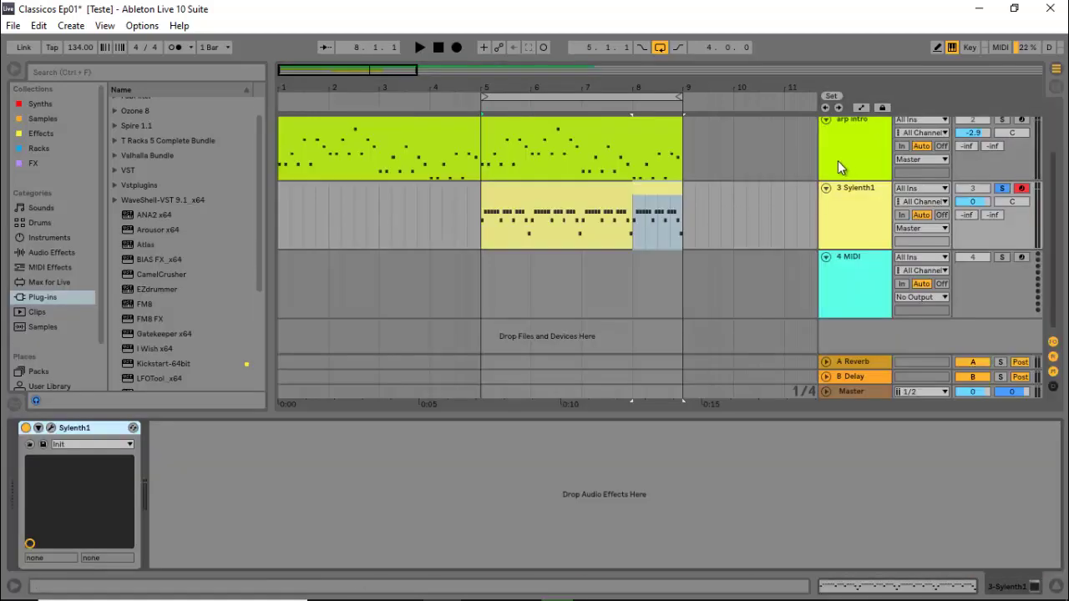
pyautogui.click(51, 428)
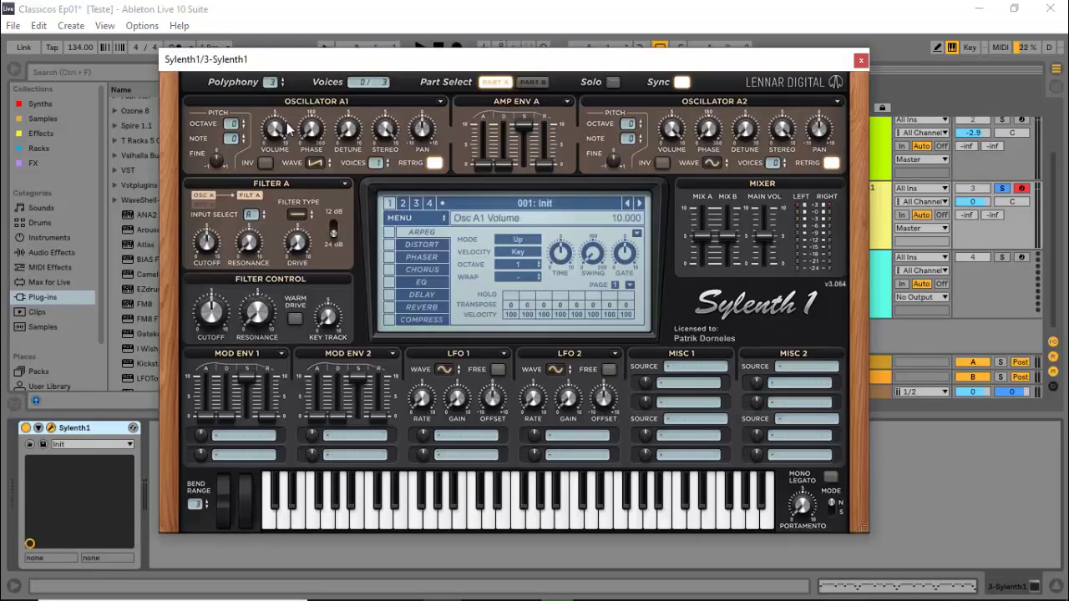
pyautogui.moveTo(380, 163); pyautogui.dragTo(380, 159)
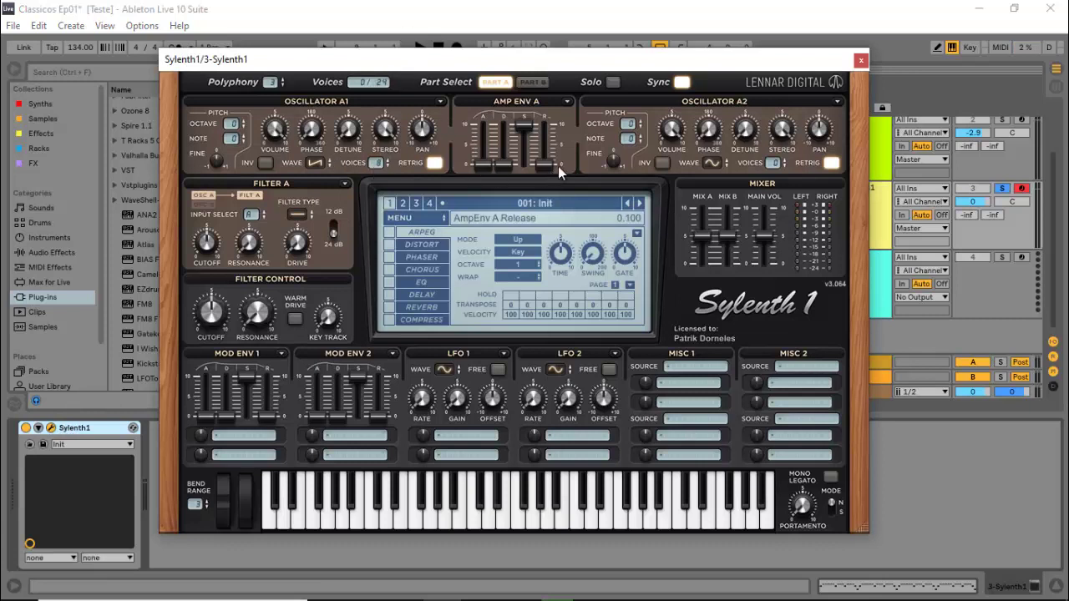
# Step: Set Oscillator A2 to a Saw wave with 8 voices and octave -2, and turn its retrigger off
pyautogui.click(712, 162)
pyautogui.click(734, 190)
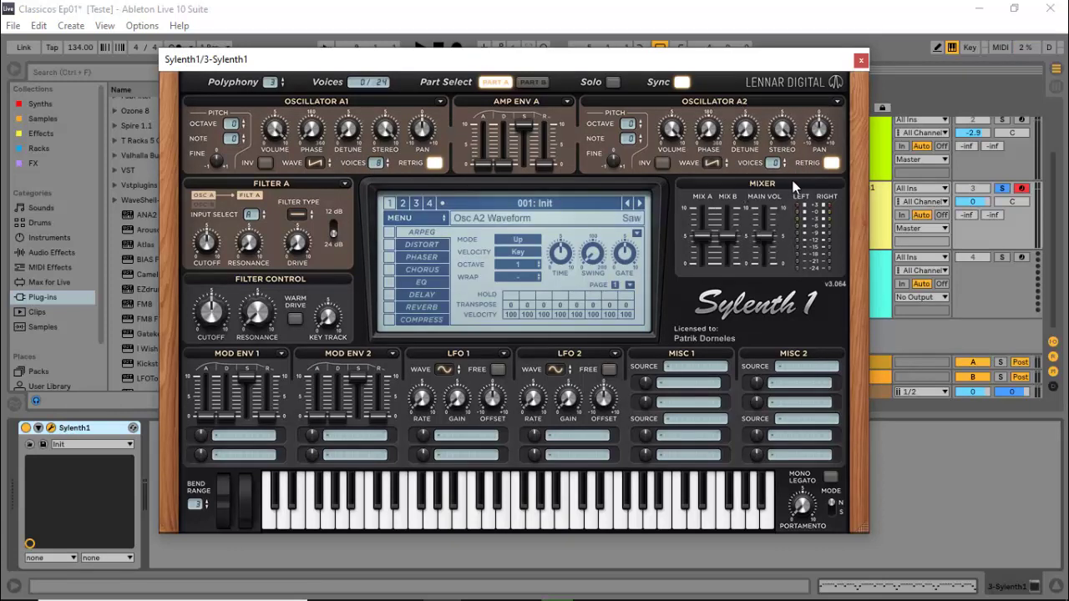
pyautogui.moveTo(779, 166); pyautogui.dragTo(780, 161)
pyautogui.click(831, 162)
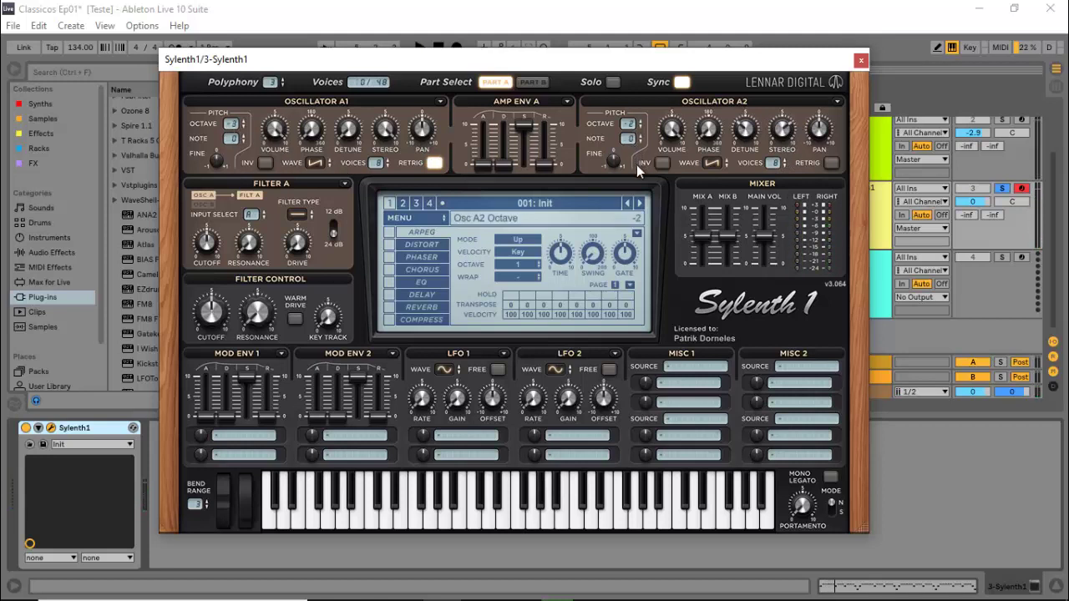
# Step: Set Filter A to Lowpass and route Mod Env 1 to Cutoff AB with sustain at minimum and a longer decay
pyautogui.click(304, 215)
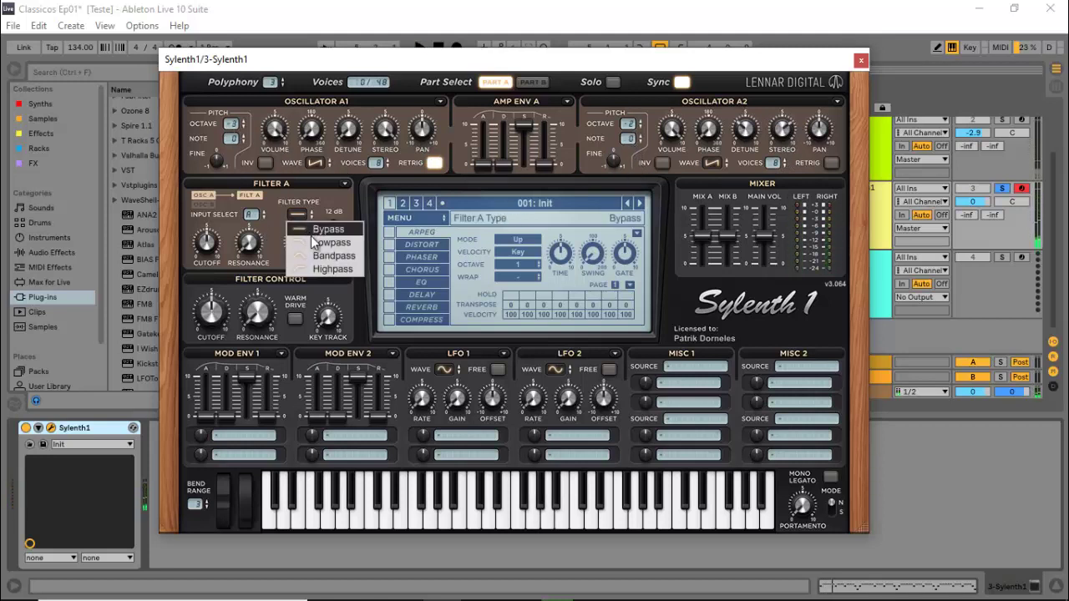
pyautogui.click(318, 242)
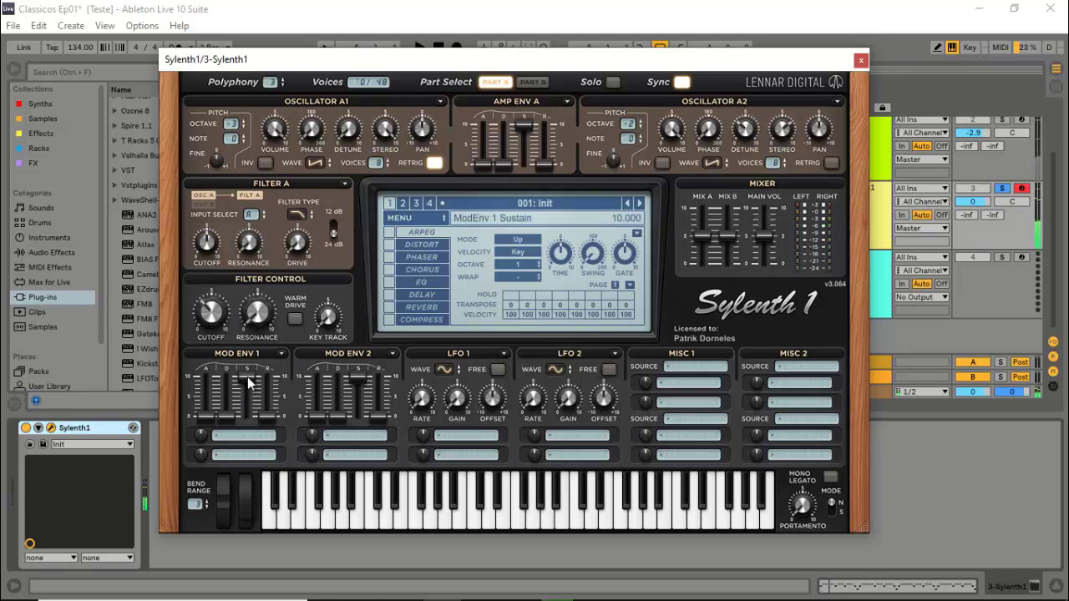
pyautogui.moveTo(247, 378); pyautogui.dragTo(247, 416)
pyautogui.click(233, 436)
pyautogui.click(350, 280)
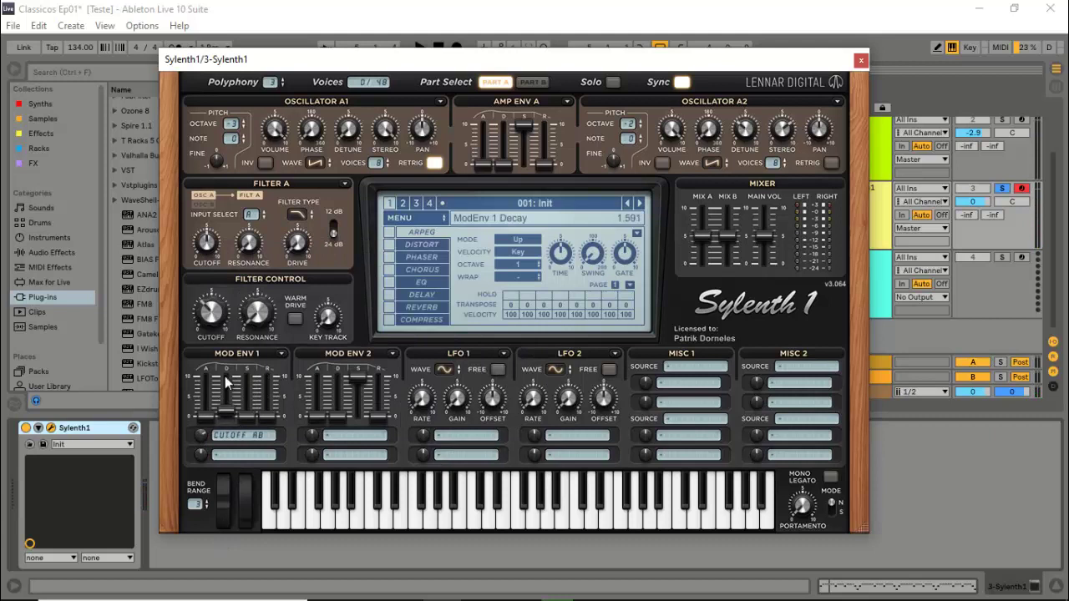
pyautogui.moveTo(225, 375); pyautogui.dragTo(227, 354)
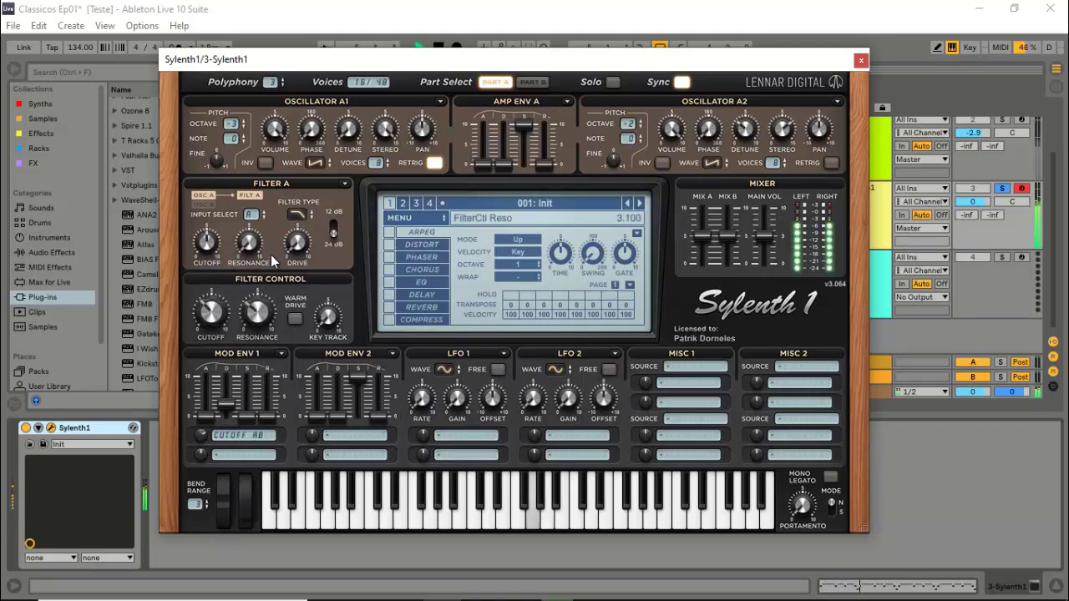
# Step: Compare the Sylenth1 sound with the reference song by soloing each during playback, and close the synth window
pyautogui.click(1000, 120)
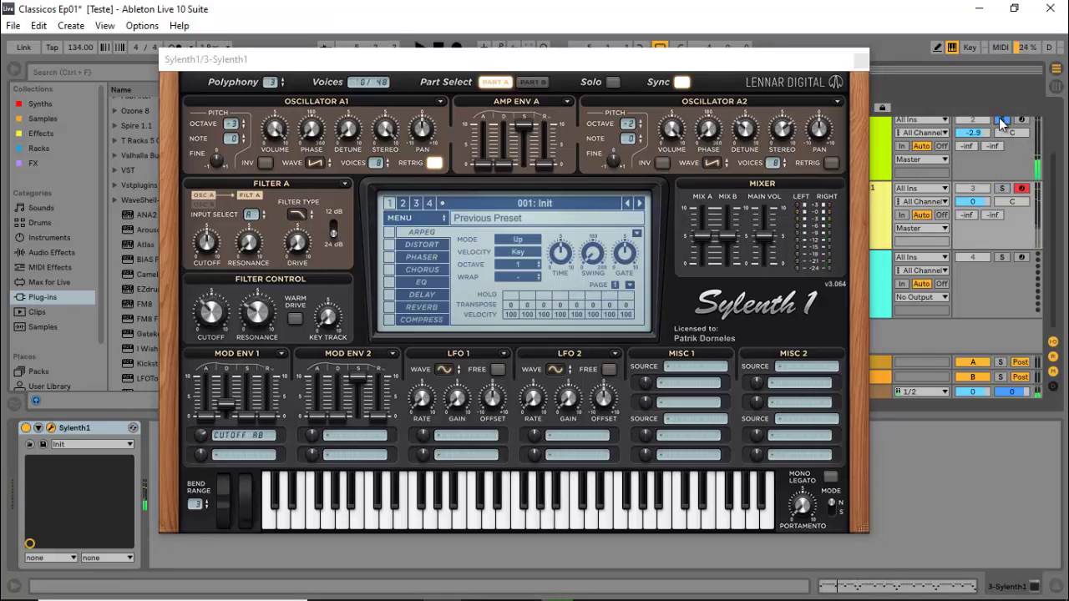
pyautogui.scroll(2, 1000, 149)
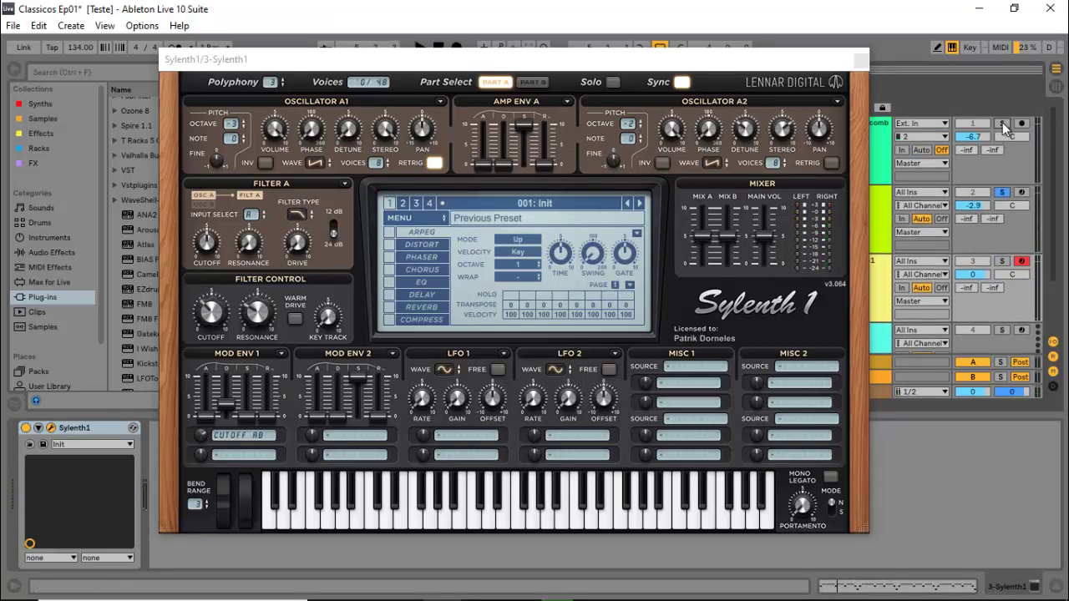
pyautogui.press('space')
pyautogui.click(1002, 122)
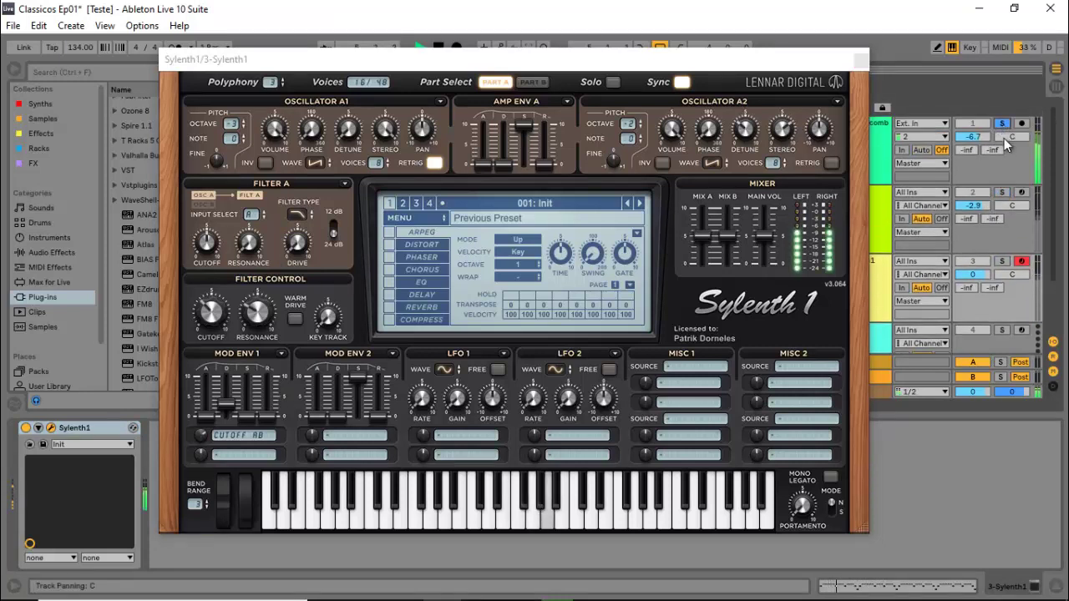
pyautogui.click(1002, 261)
pyautogui.press('space')
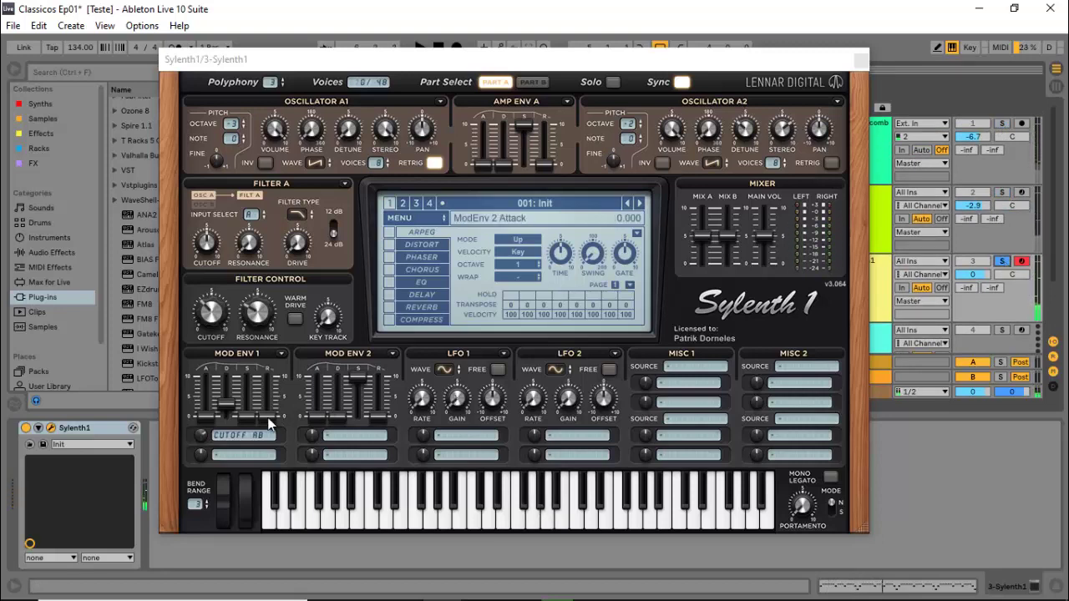
pyautogui.click(860, 61)
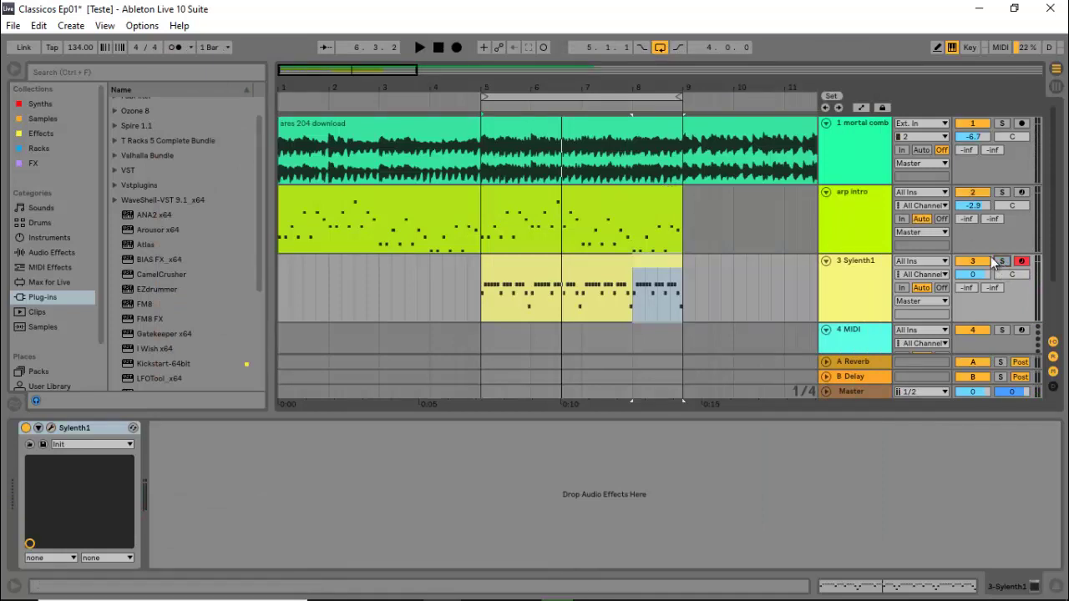
# Step: Insert a new MIDI track and a new audio track below the reference song track
pyautogui.click(859, 212)
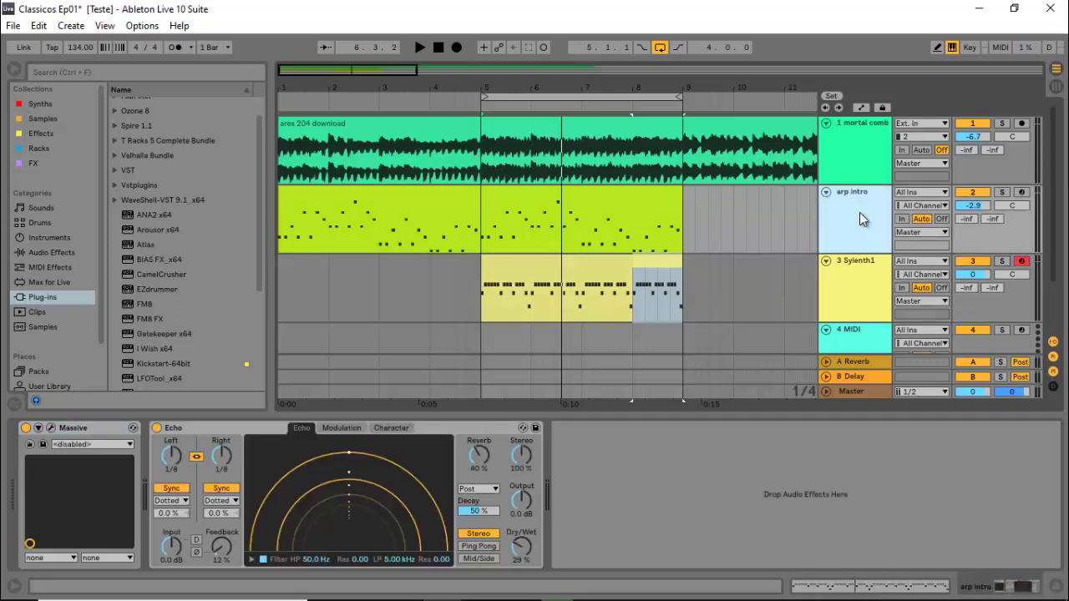
pyautogui.click(863, 163)
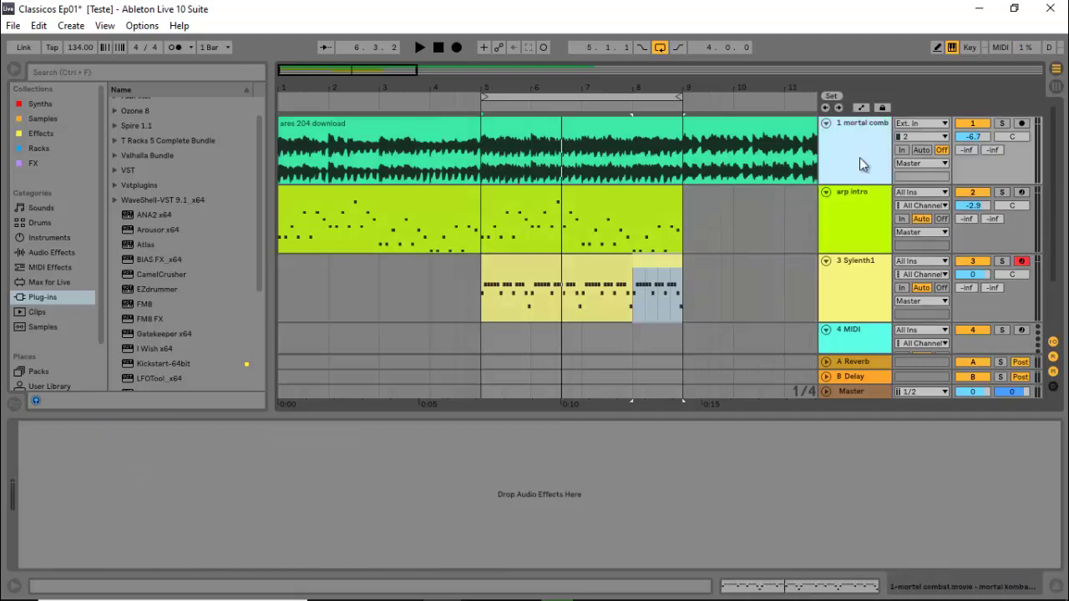
pyautogui.hotkey('ctrl', 'shift', 't')
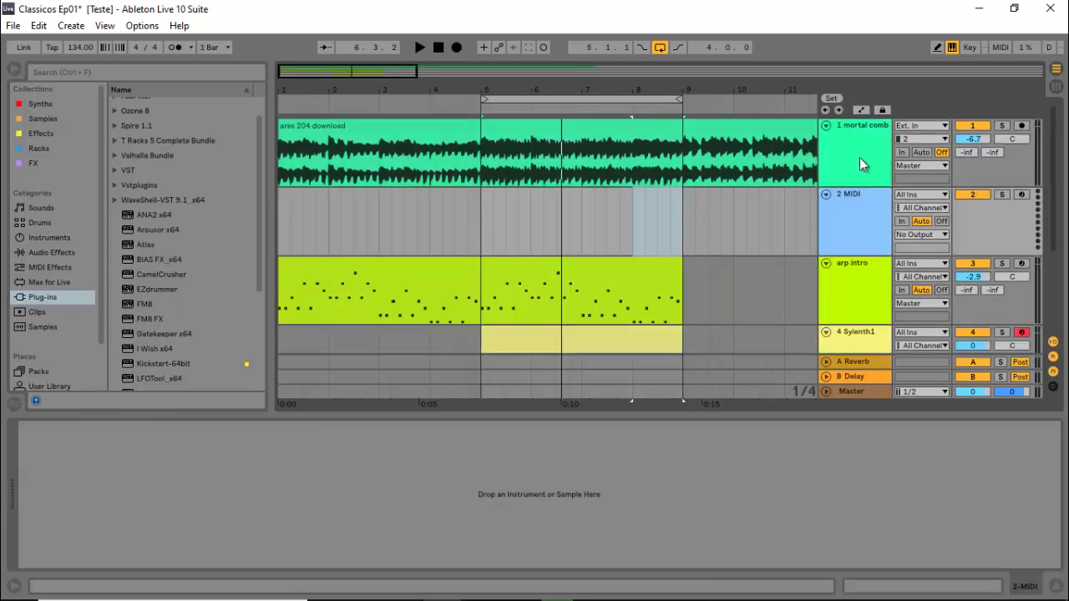
pyautogui.hotkey('ctrl', 't')
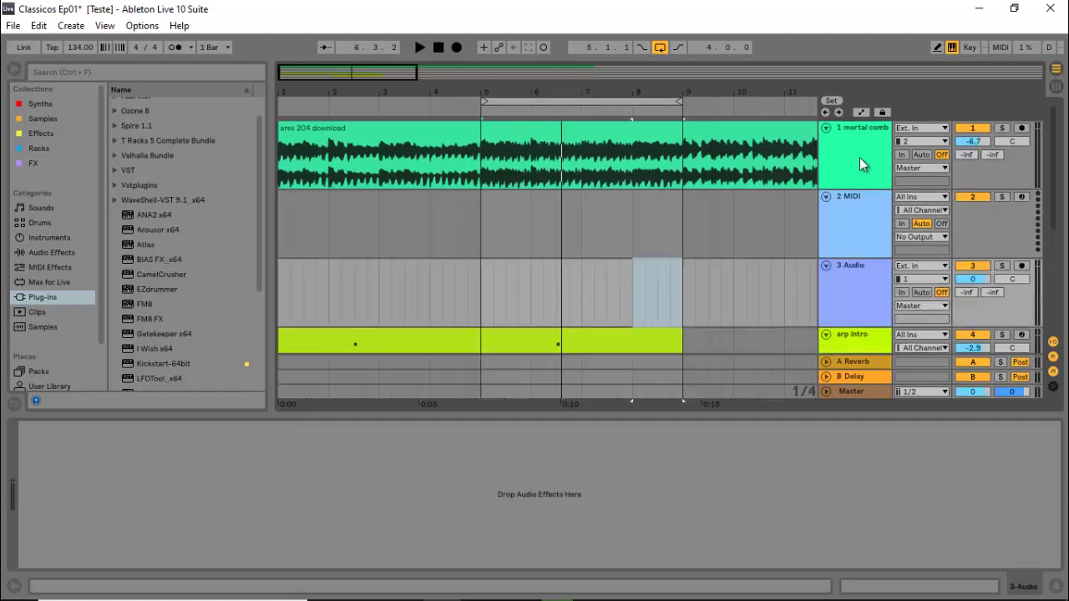
# Step: Browse the Samples collection to the Crash Cymbals folder in Producer Expert 2.0, under Drums and Cymbals
pyautogui.click(33, 124)
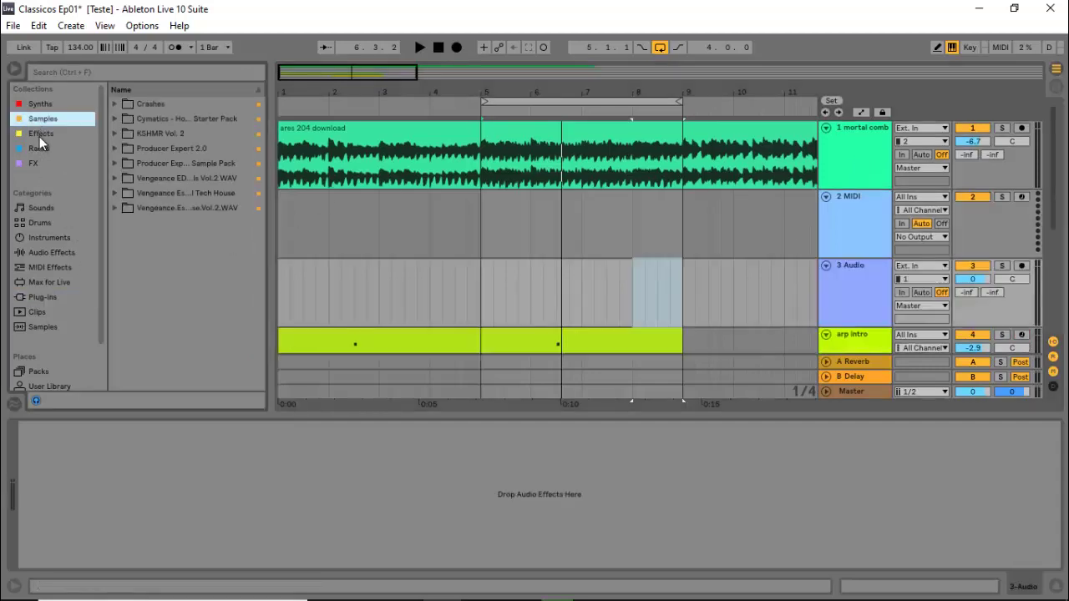
pyautogui.click(39, 137)
pyautogui.click(38, 118)
pyautogui.click(114, 148)
pyautogui.click(123, 179)
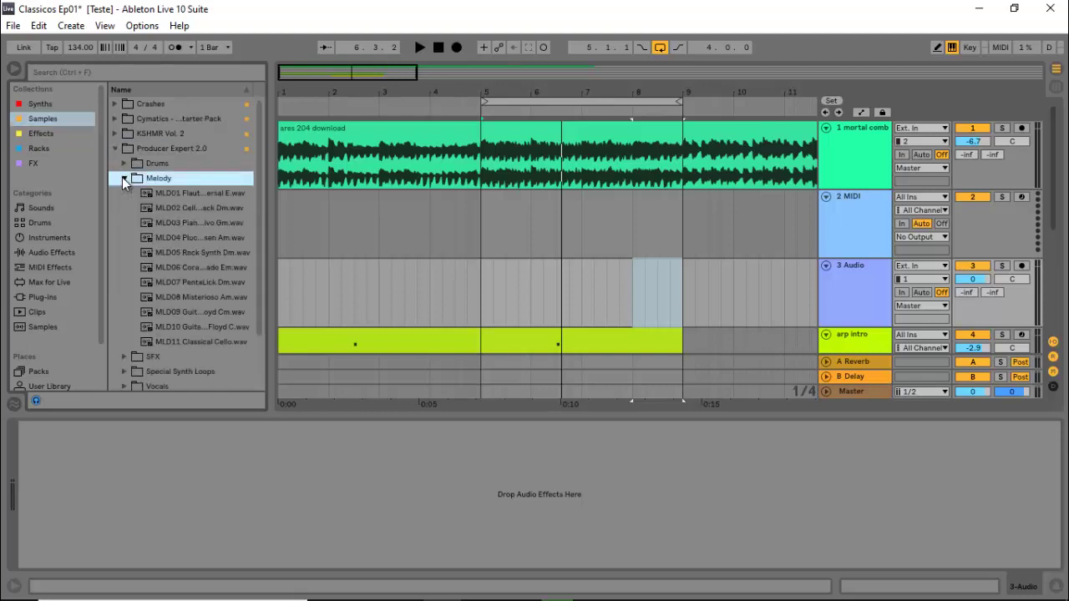
pyautogui.click(124, 180)
pyautogui.click(124, 163)
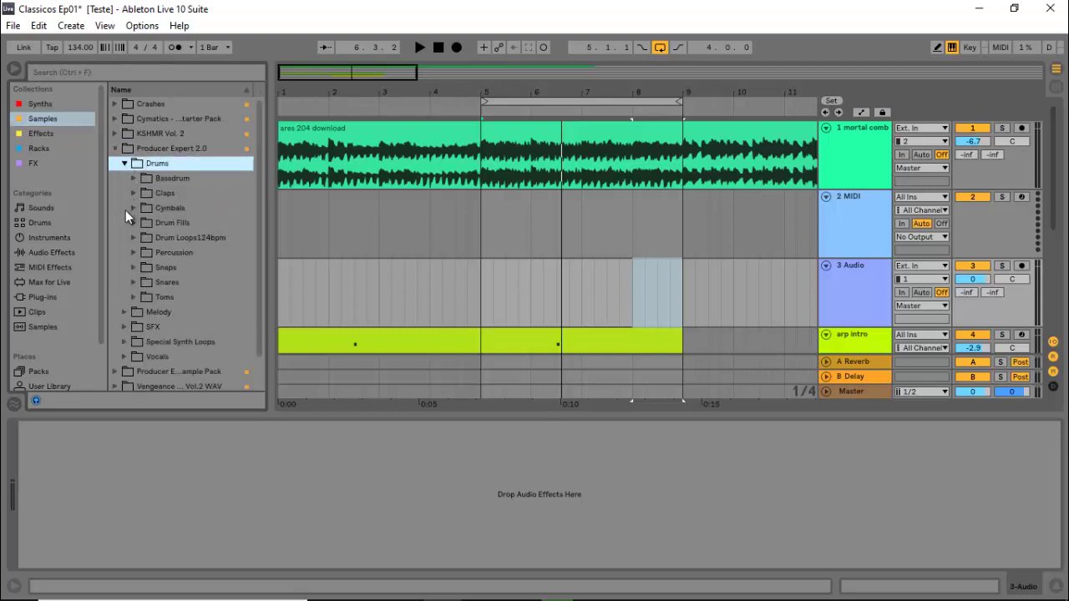
pyautogui.click(127, 209)
pyautogui.click(134, 208)
pyautogui.click(140, 238)
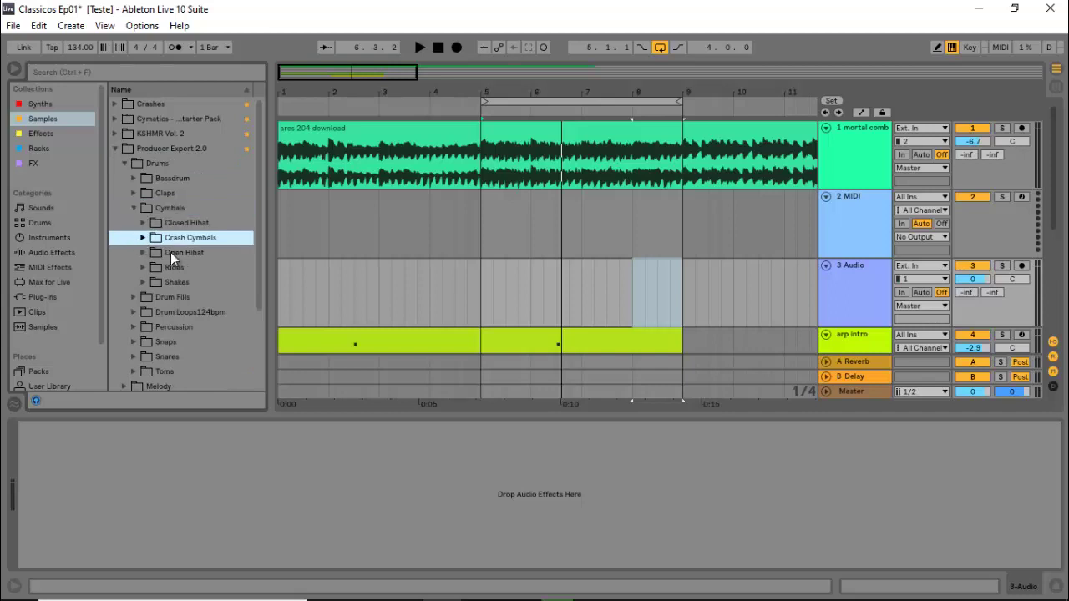
pyautogui.click(144, 237)
# Step: Solo the reference song track and listen to its opening hit from bar 5
pyautogui.click(486, 170)
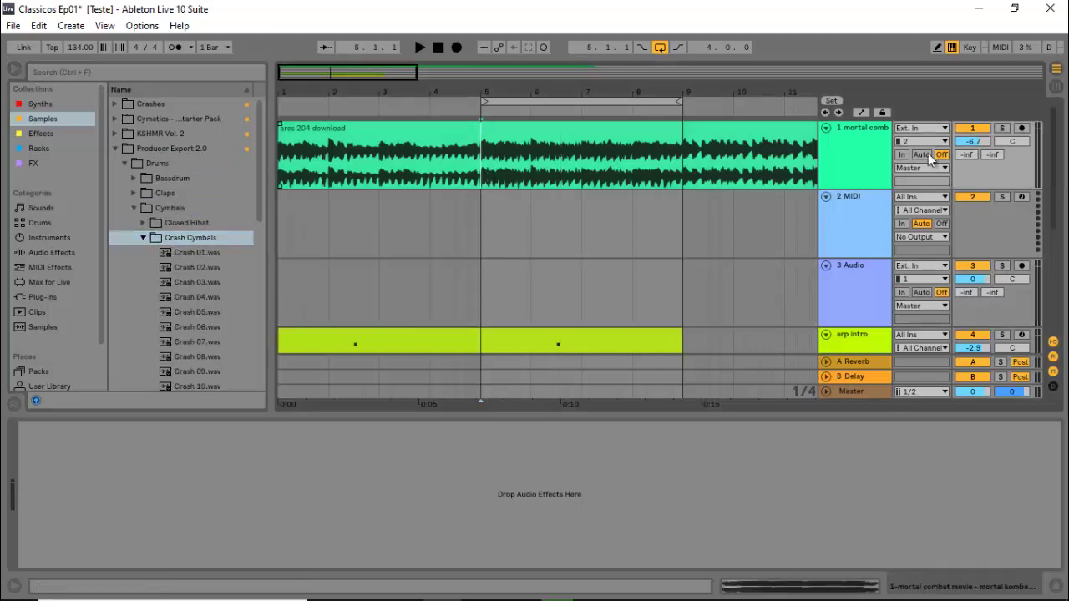
pyautogui.click(1002, 127)
pyautogui.press('space')
pyautogui.press('space')
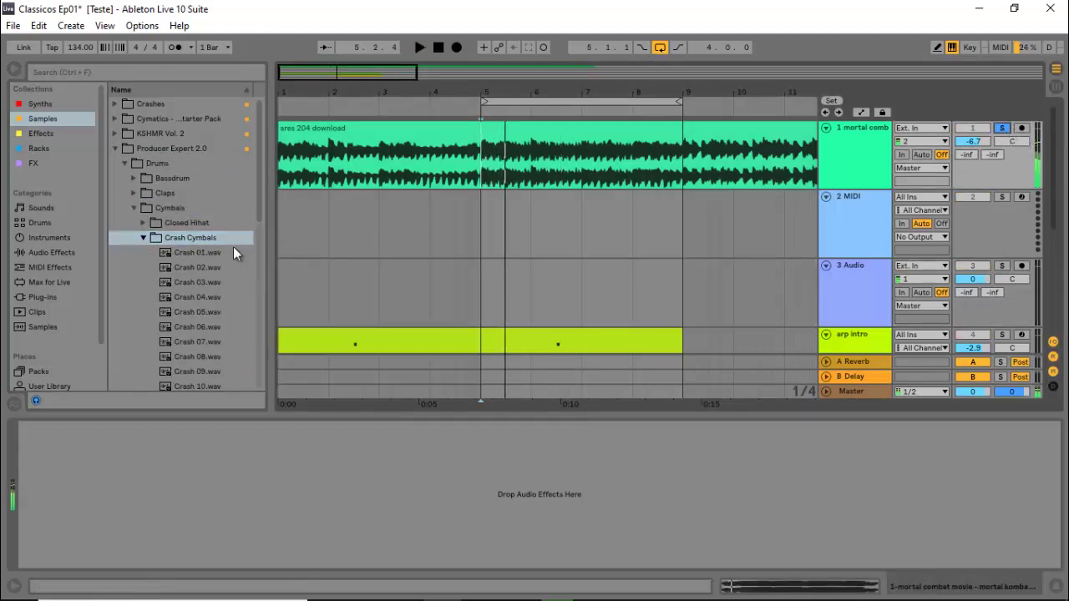
# Step: Audition the first crash samples and place Crash 03.wav on the empty audio track at bar 5
pyautogui.click(222, 252)
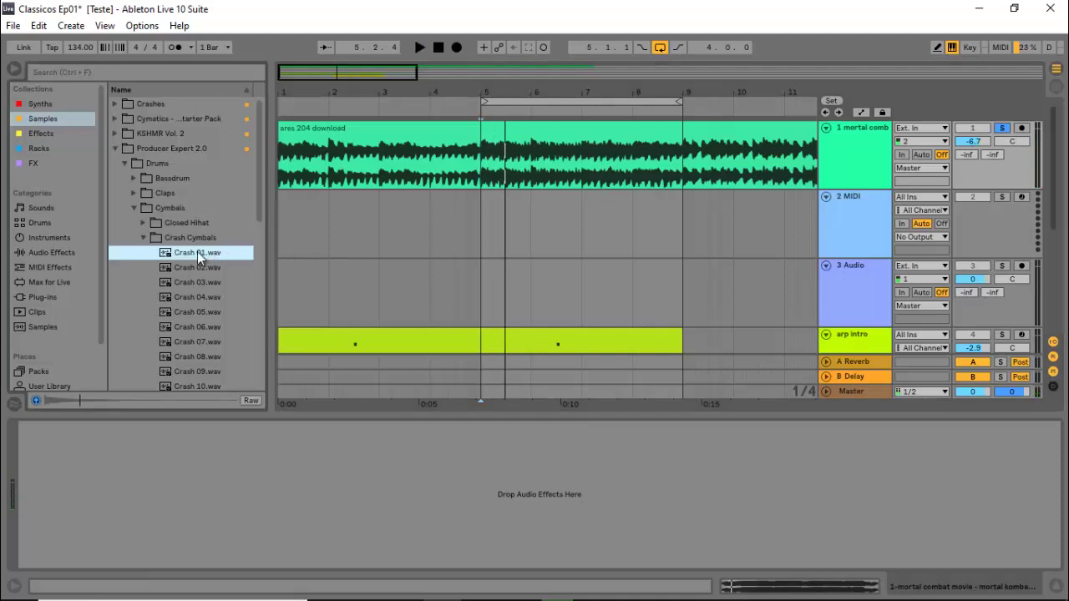
pyautogui.press('Down')
pyautogui.press('Down')
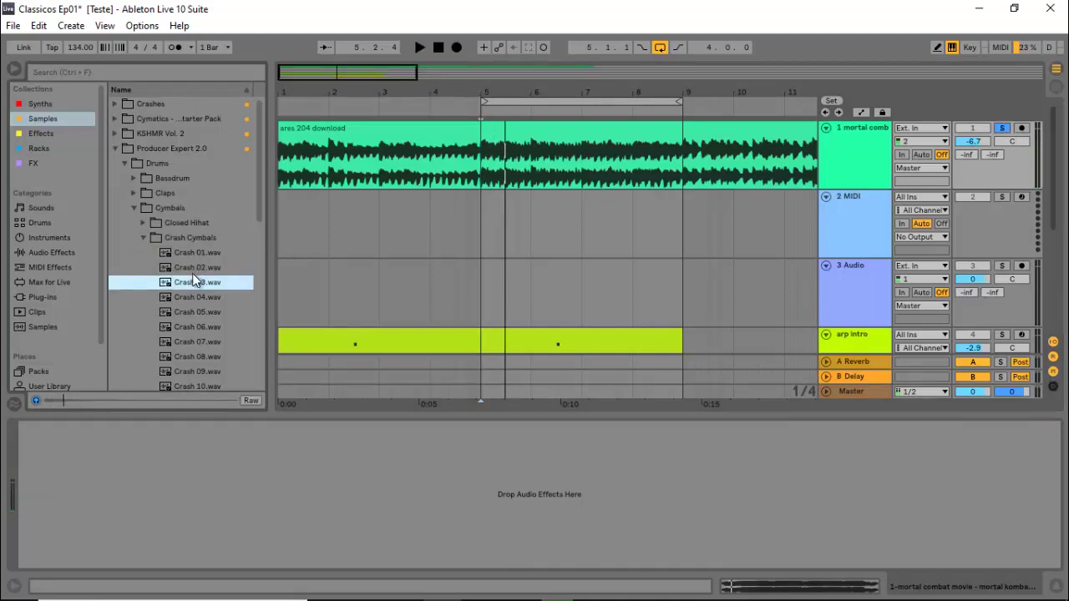
pyautogui.moveTo(184, 282); pyautogui.dragTo(482, 291)
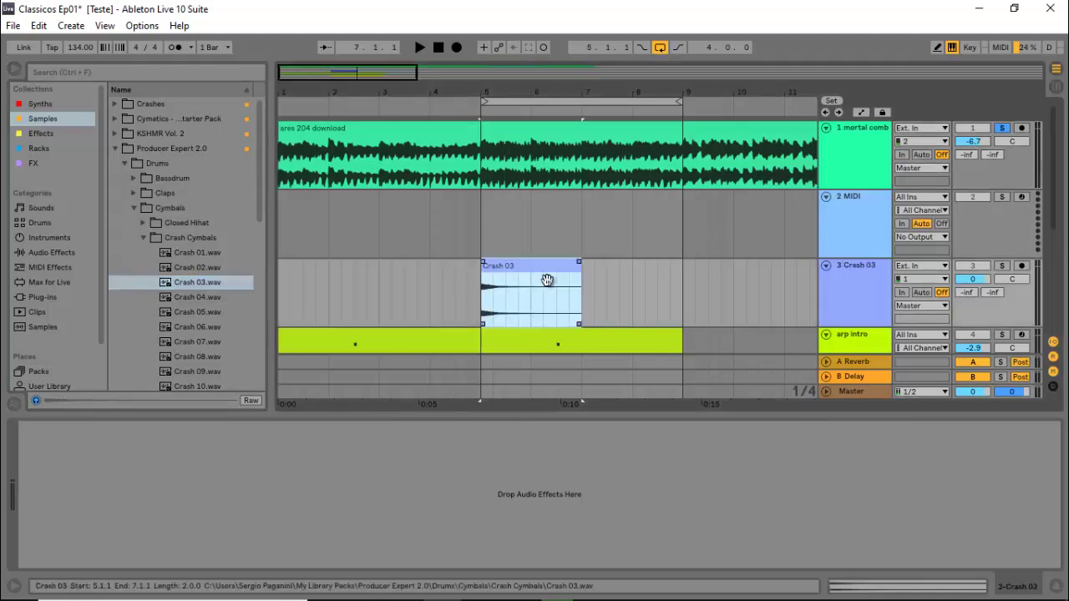
# Step: Take the reference track off solo and play from bar 5 to hear the crash together with all tracks
pyautogui.press('space')
pyautogui.press('space')
pyautogui.click(1006, 140)
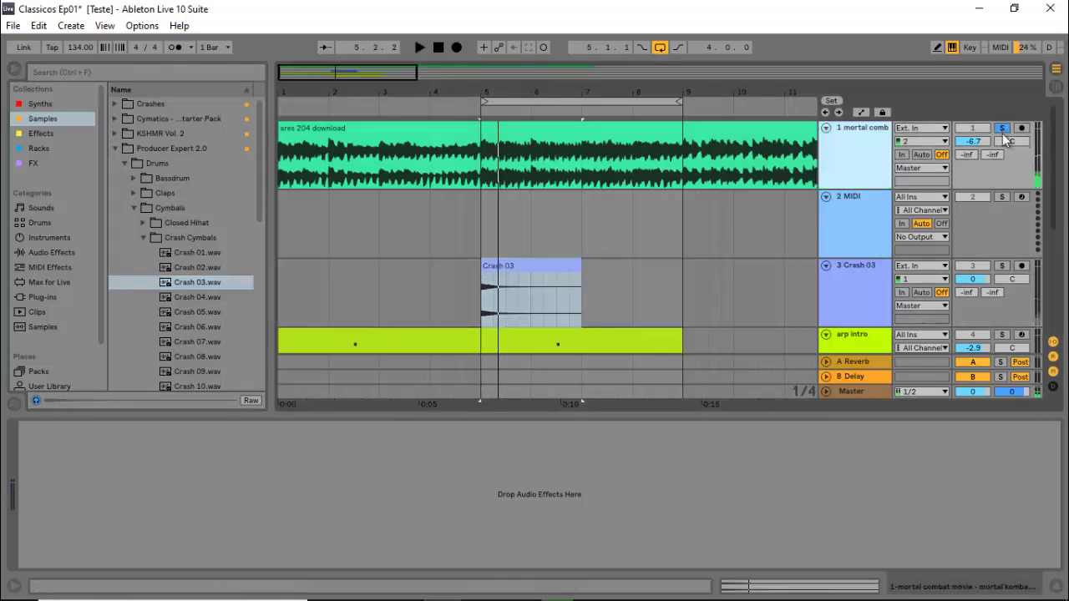
pyautogui.click(1001, 130)
pyautogui.press('space')
pyautogui.scroll(-1, 751, 234)
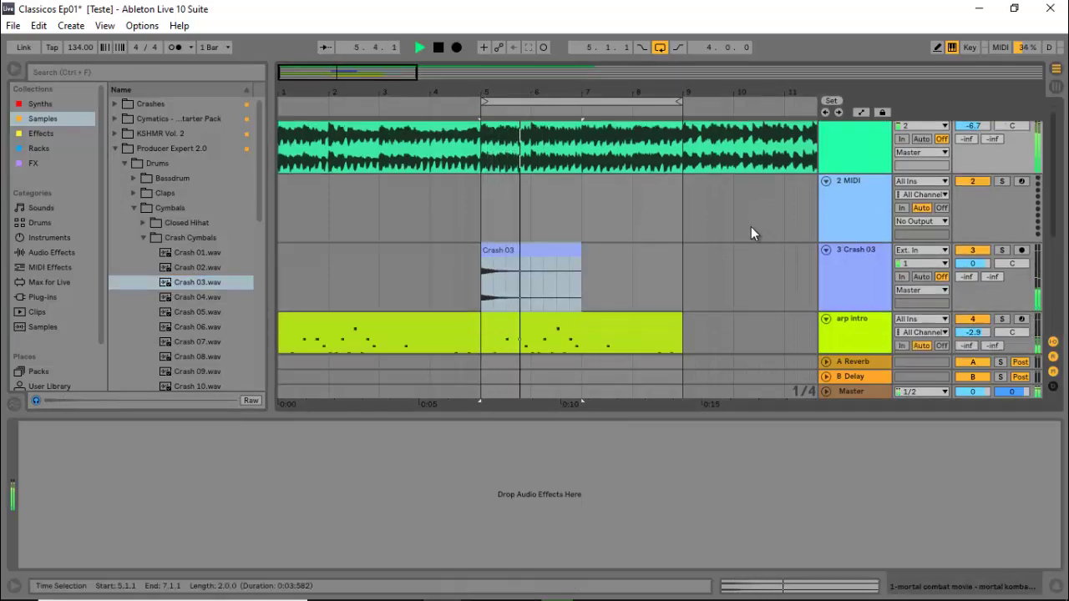
pyautogui.scroll(-2, 751, 226)
pyautogui.scroll(3, 751, 226)
pyautogui.press('space')
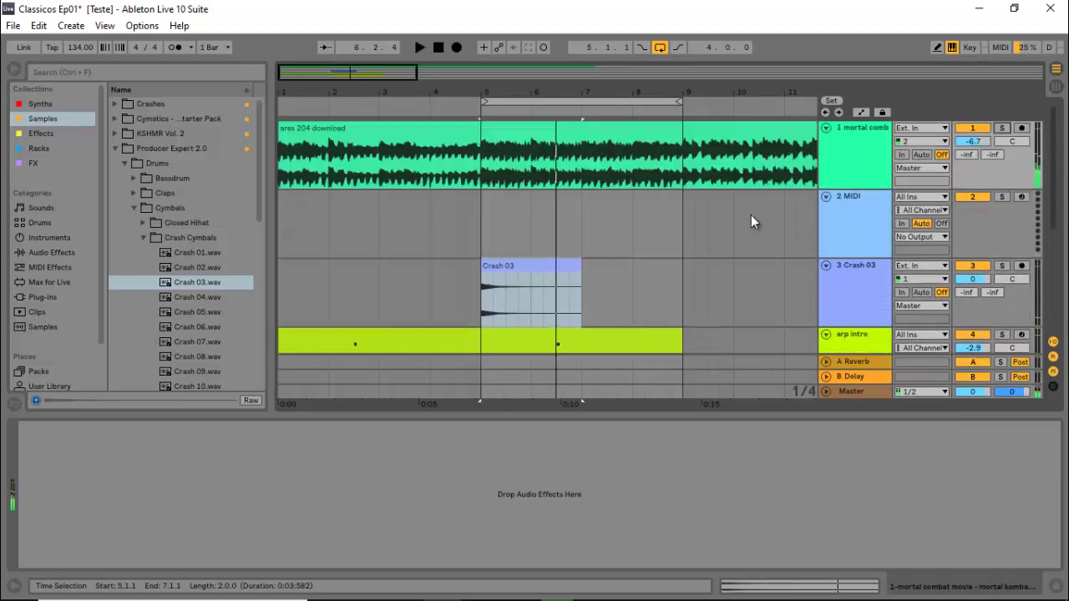
# Step: Play the layers without the reference song, hide the detail view, and lower the Sylenth1 track volume to -3.2 dB
pyautogui.press('space')
pyautogui.scroll(-1, 739, 209)
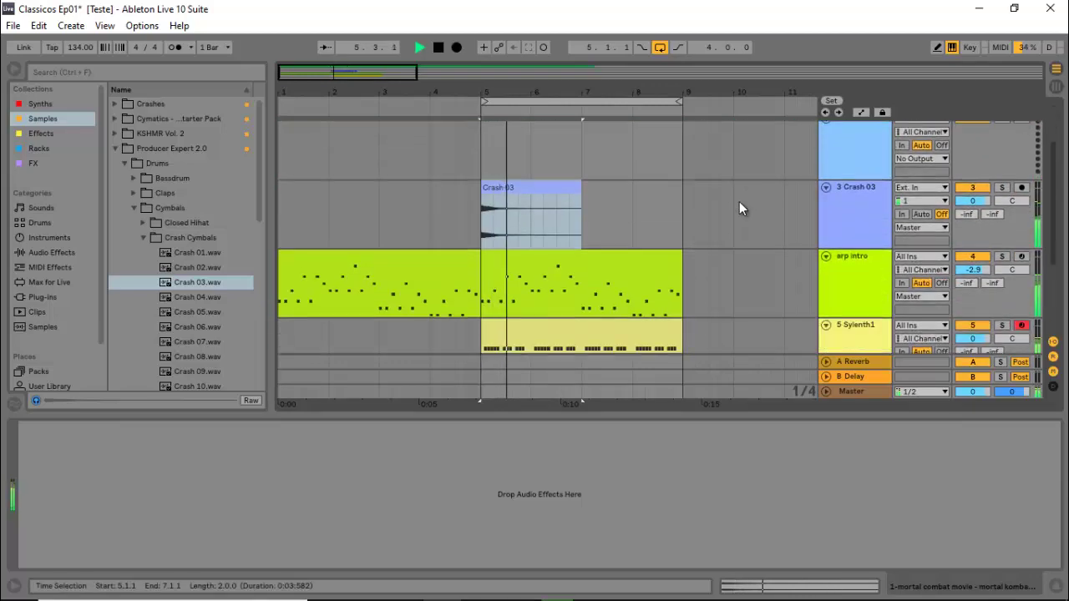
pyautogui.scroll(-1, 738, 202)
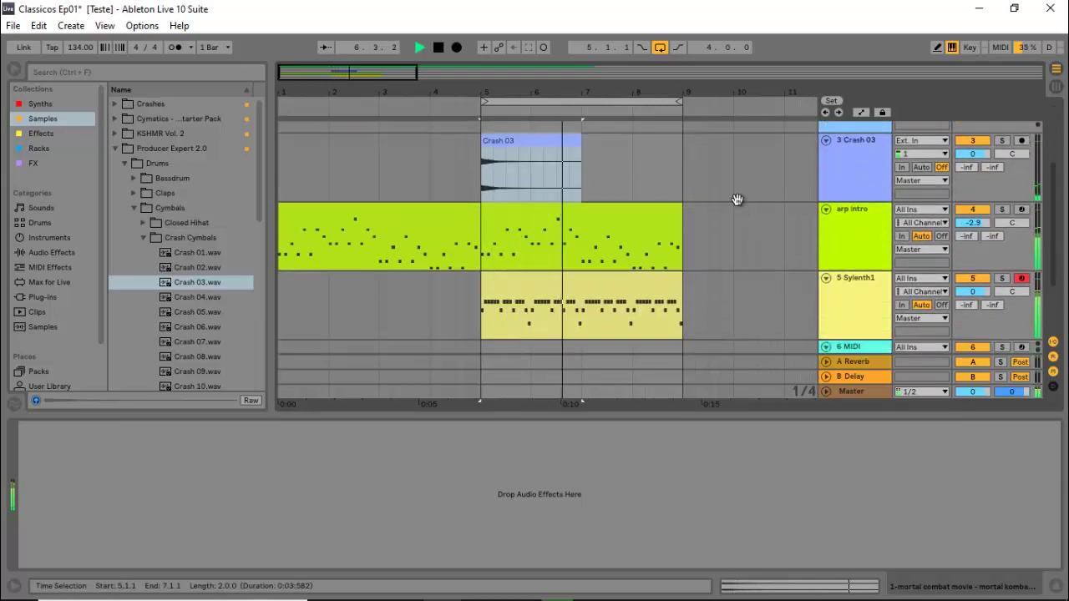
pyautogui.hotkey('ctrl', 'alt', 'l')
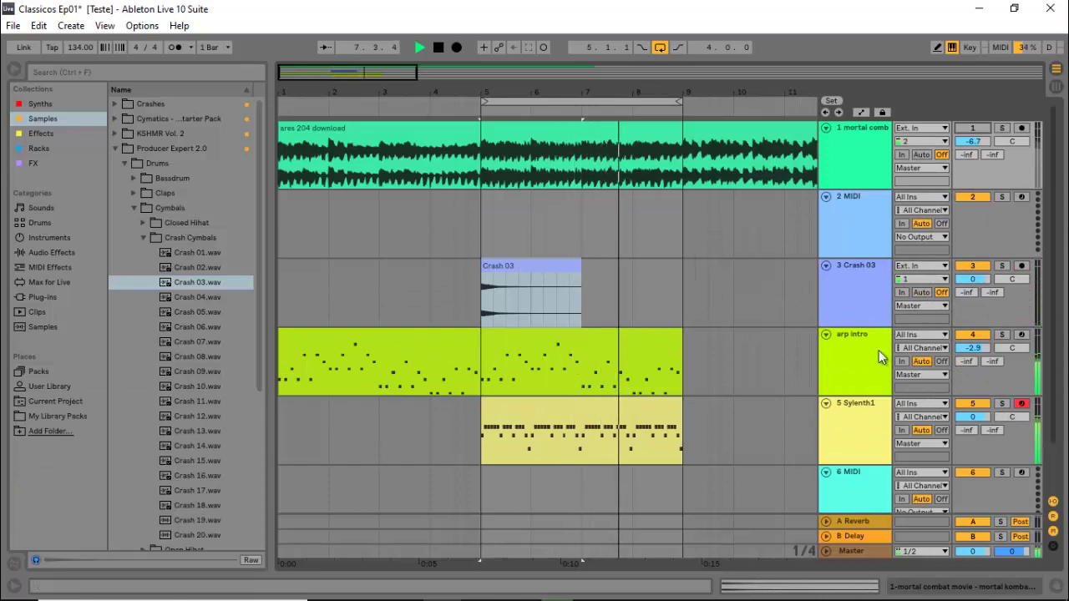
pyautogui.moveTo(973, 417); pyautogui.dragTo(978, 418)
pyautogui.press('space')
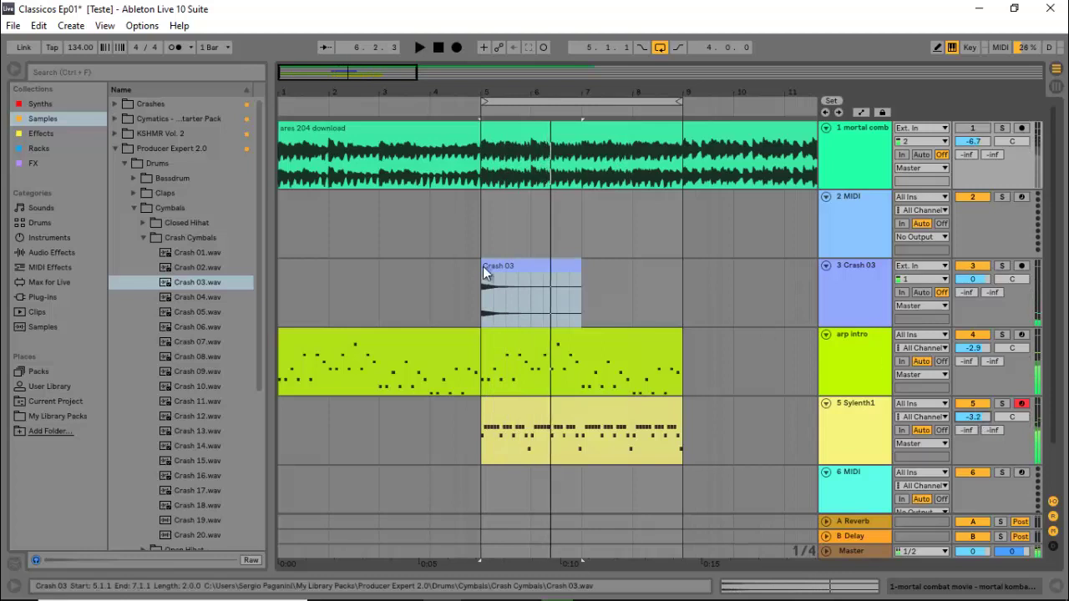
# Step: Solo the reference song track and listen to it from bar 1
pyautogui.click(281, 238)
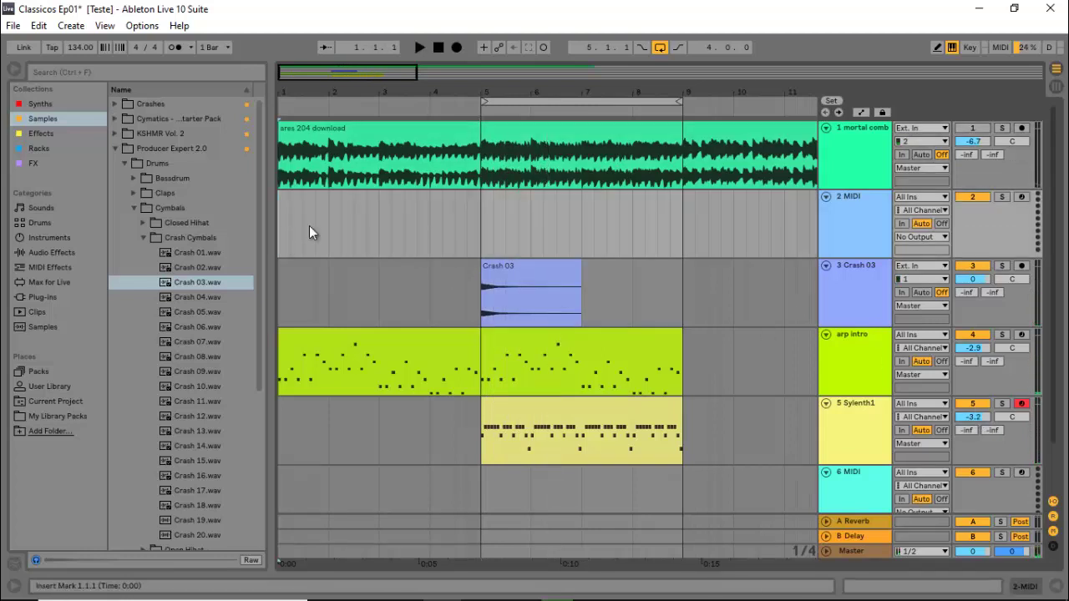
pyautogui.click(1003, 128)
pyautogui.press('space')
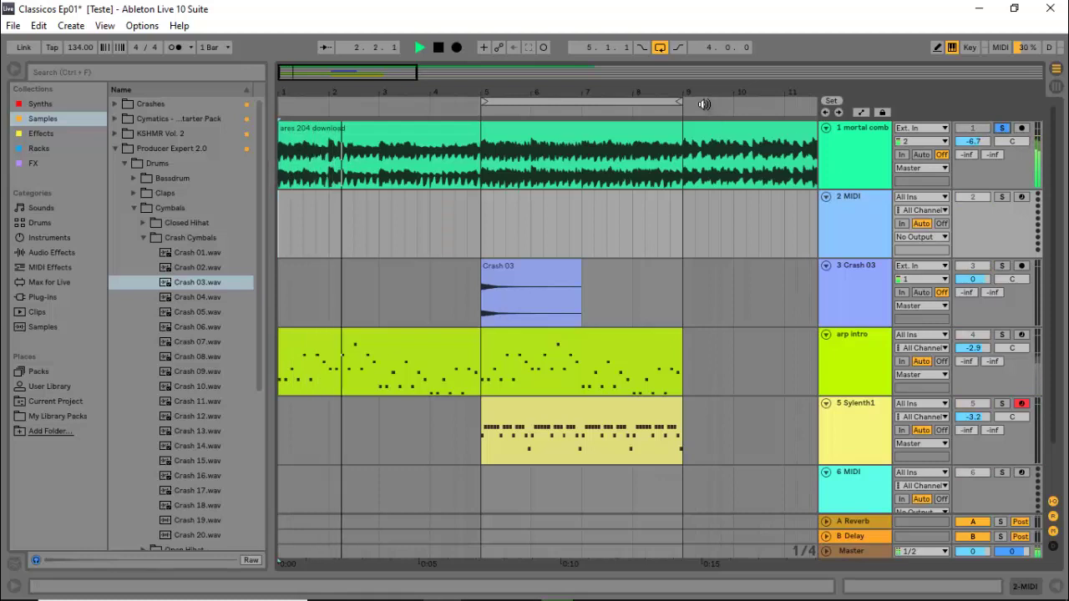
# Step: Show the empty device chain of the 2 MIDI track and open the Snares folder in the Drums samples
pyautogui.click(872, 211)
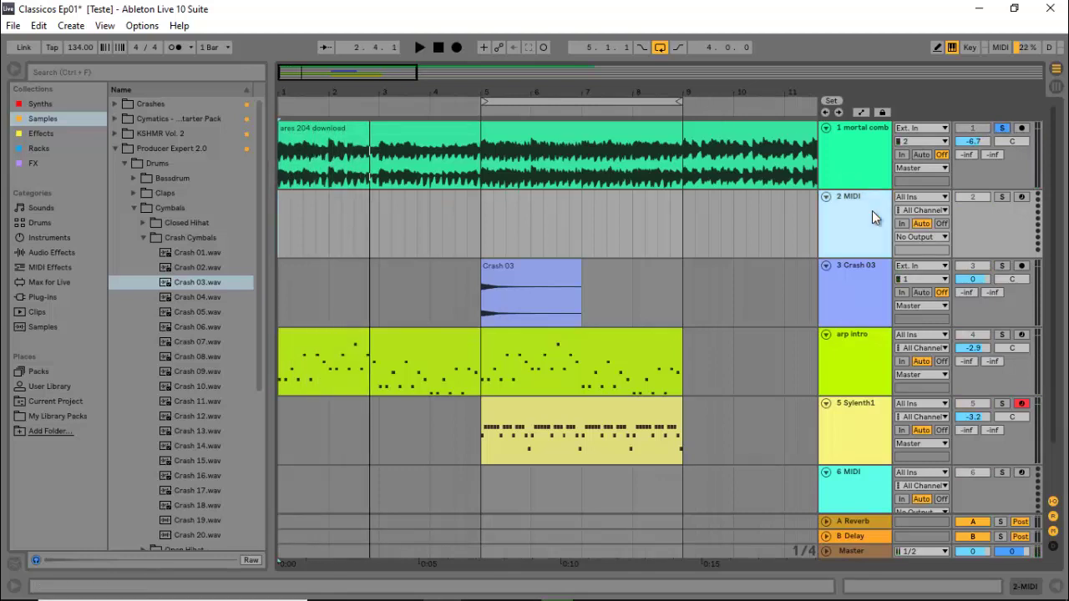
pyautogui.doubleClick(871, 210)
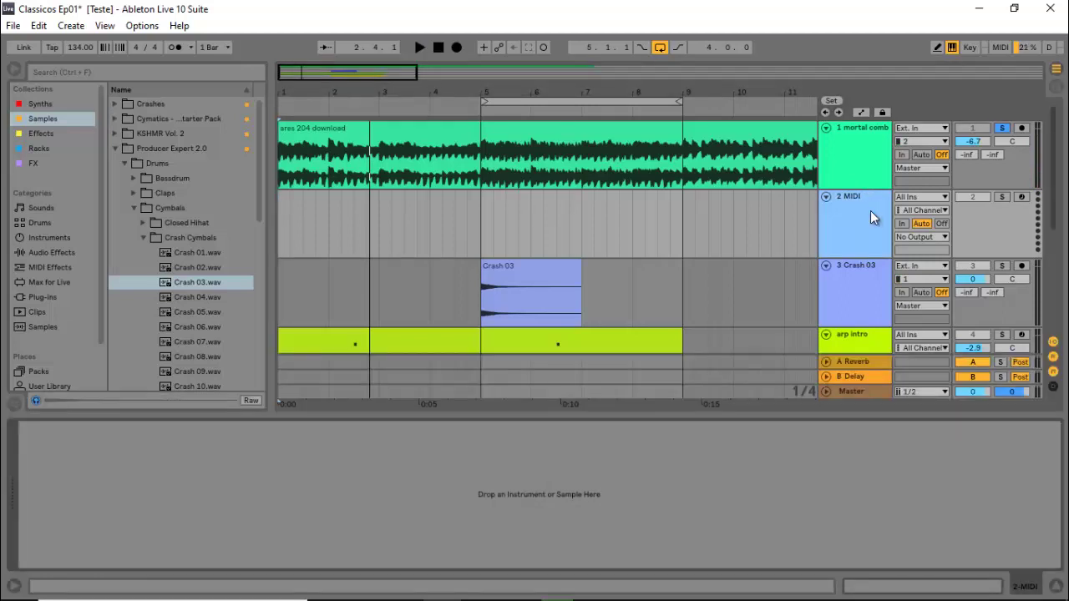
pyautogui.click(134, 213)
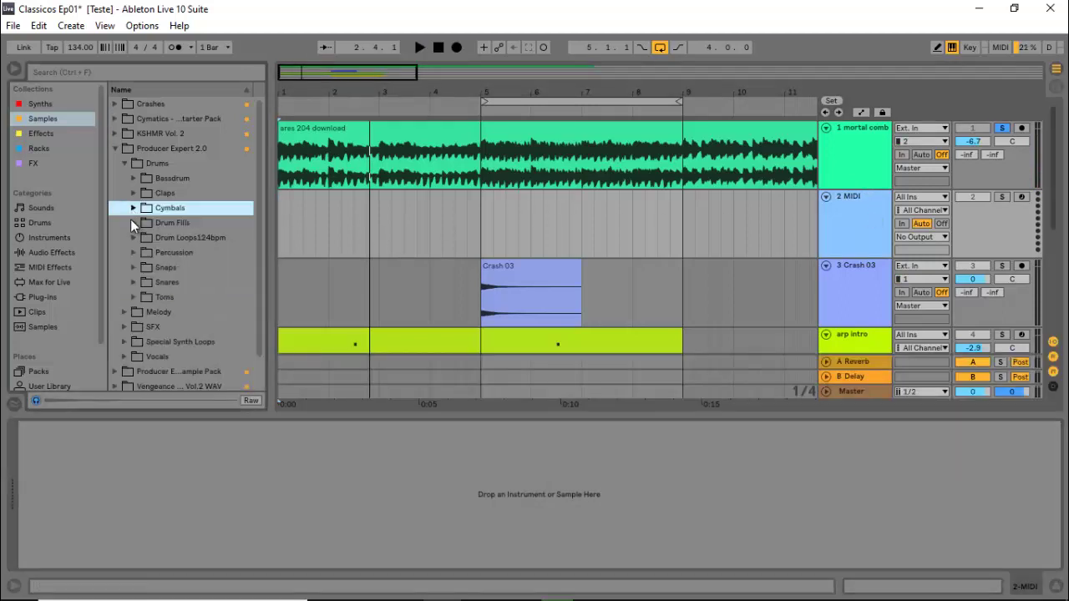
pyautogui.click(133, 282)
# Step: Audition snare samples between Snare01.wav and Snare18.wav to find one like the reference hit
pyautogui.click(169, 328)
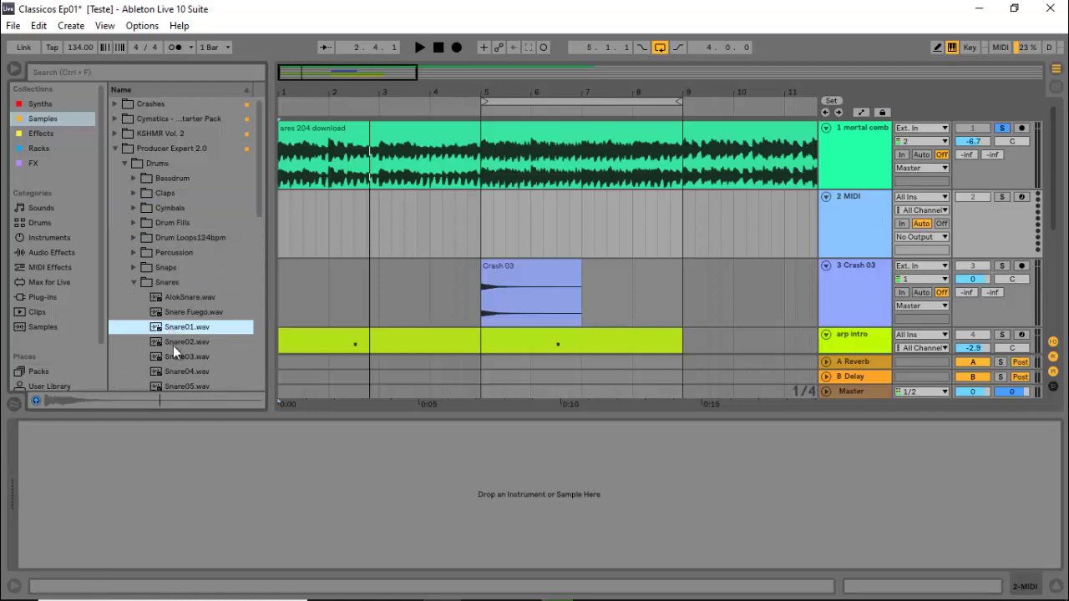
pyautogui.click(175, 349)
pyautogui.scroll(-5, 175, 346)
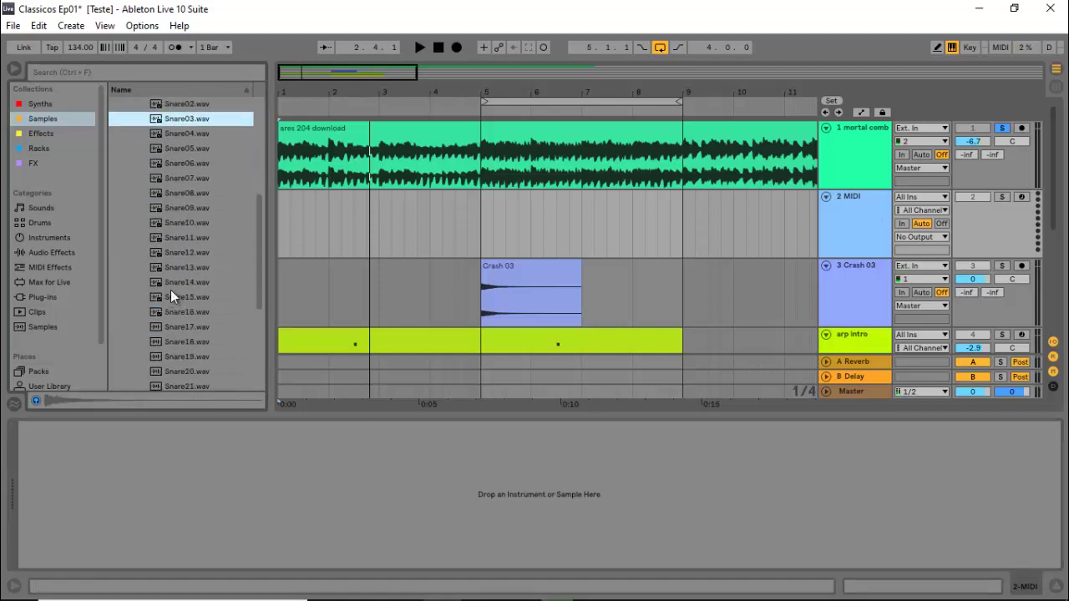
pyautogui.click(184, 253)
pyautogui.click(191, 282)
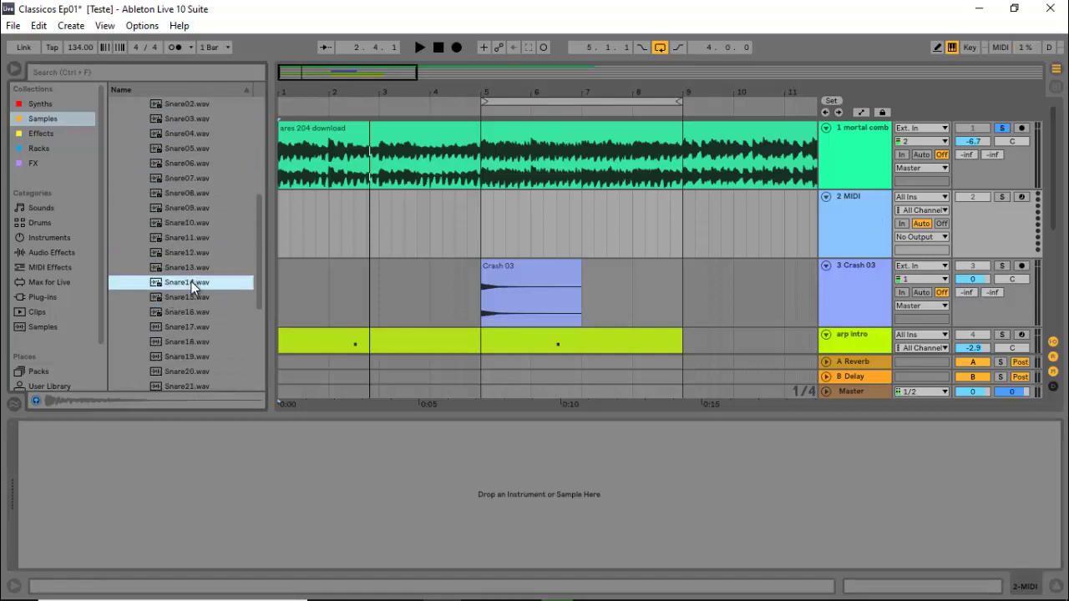
pyautogui.click(195, 297)
pyautogui.click(198, 312)
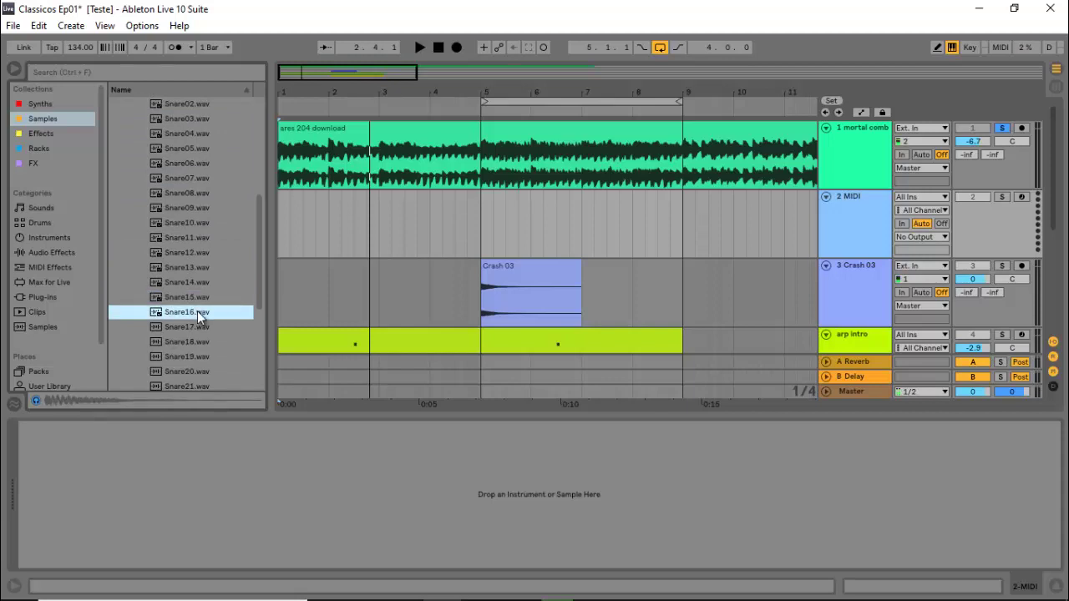
pyautogui.click(197, 329)
pyautogui.click(198, 344)
pyautogui.scroll(-1, 199, 338)
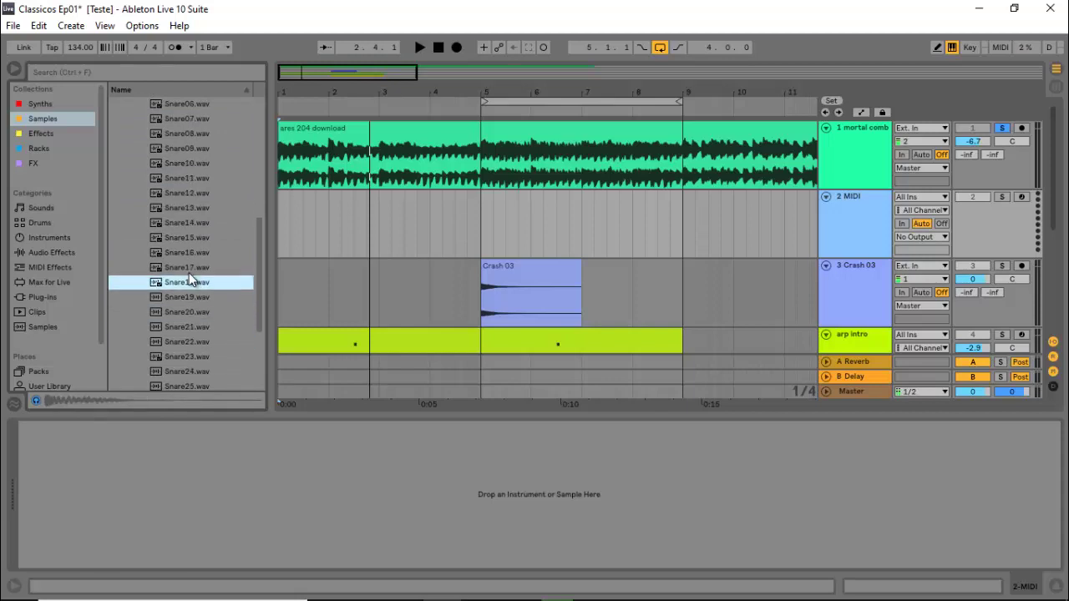
# Step: Audition the snares from Snare19.wav onward and load Snare24.wav as the instrument of the 2 MIDI track
pyautogui.click(192, 298)
pyautogui.press('Down')
pyautogui.press('Down')
pyautogui.press('Down')
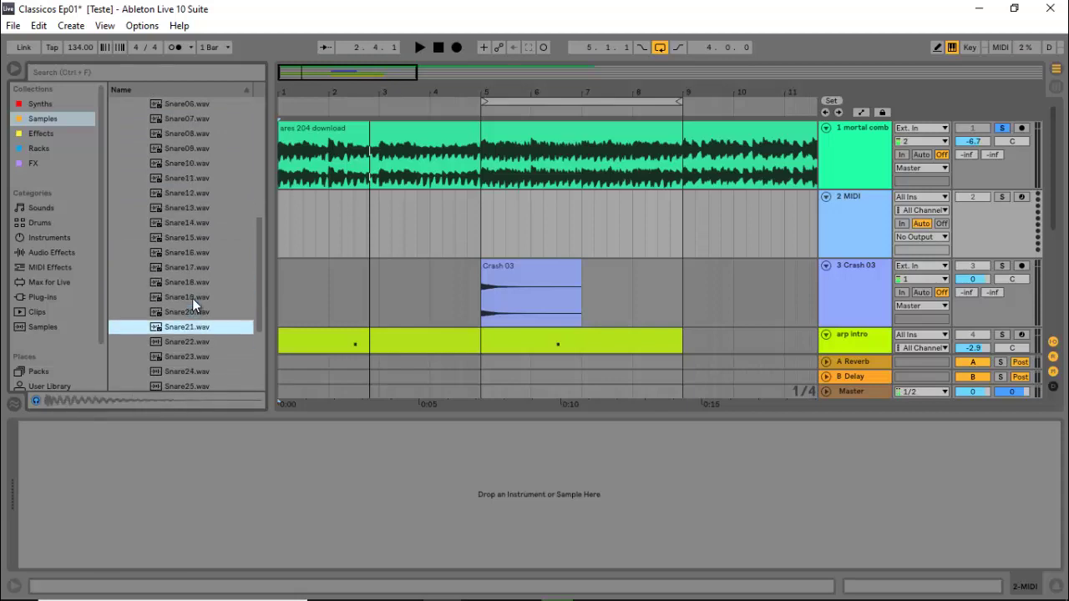
pyautogui.press('Down')
pyautogui.press('Down')
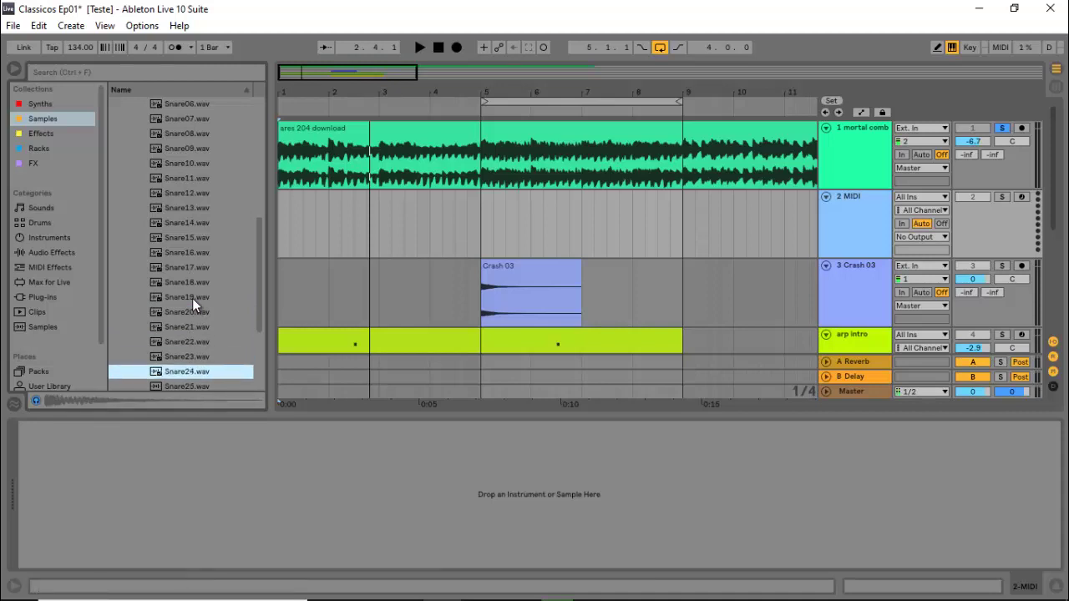
pyautogui.scroll(-1, 192, 313)
pyautogui.moveTo(190, 327); pyautogui.dragTo(193, 466)
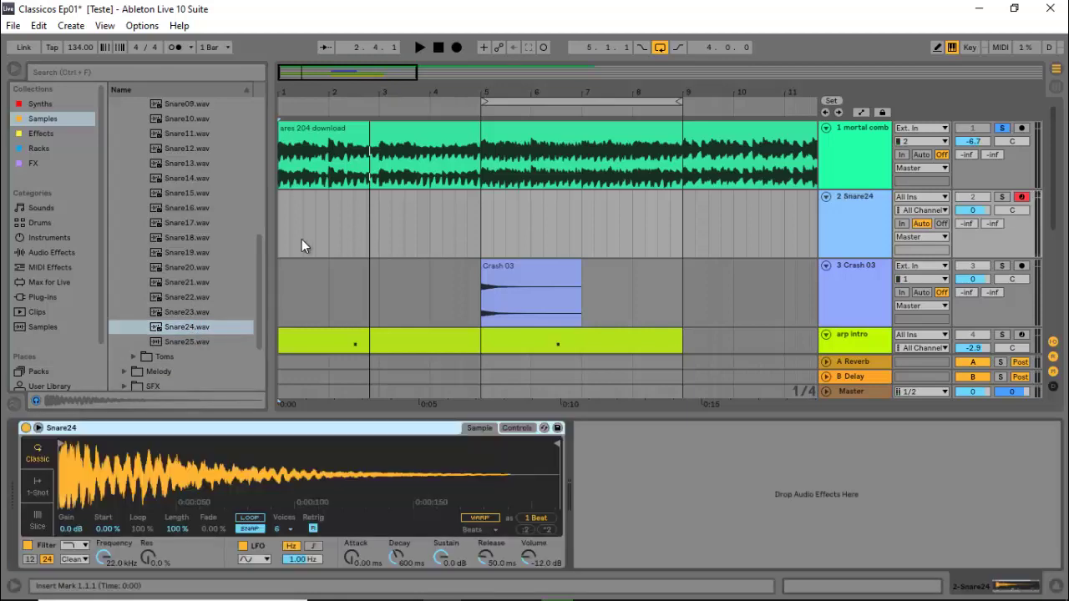
# Step: Listen to the reference from bar 1 and create an empty one-bar MIDI clip at bar 2 on the Snare24 track
pyautogui.press('space')
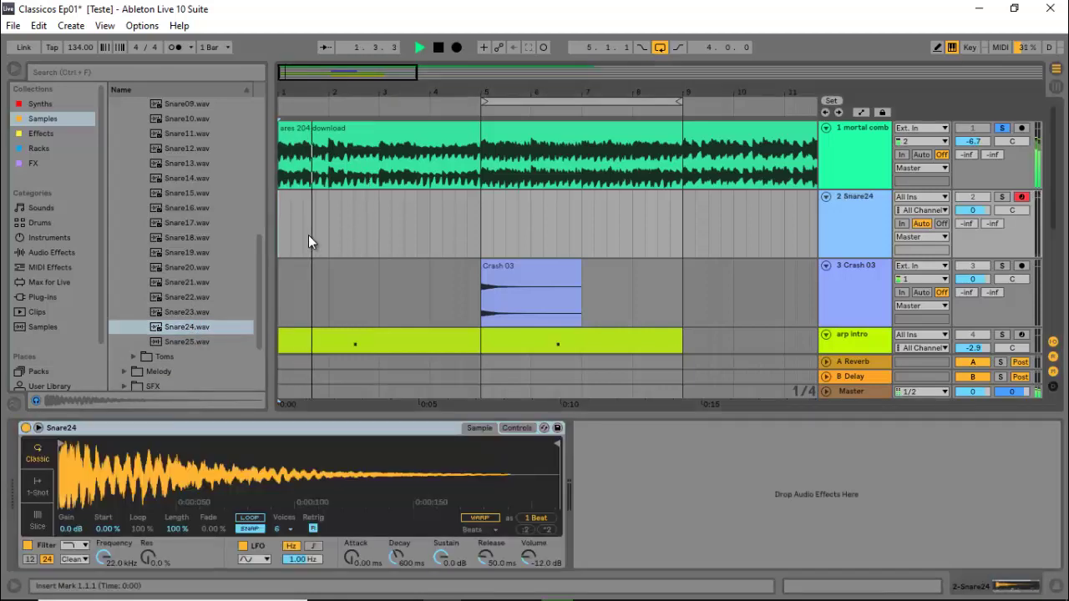
pyautogui.press('space')
pyautogui.moveTo(331, 221); pyautogui.dragTo(377, 222)
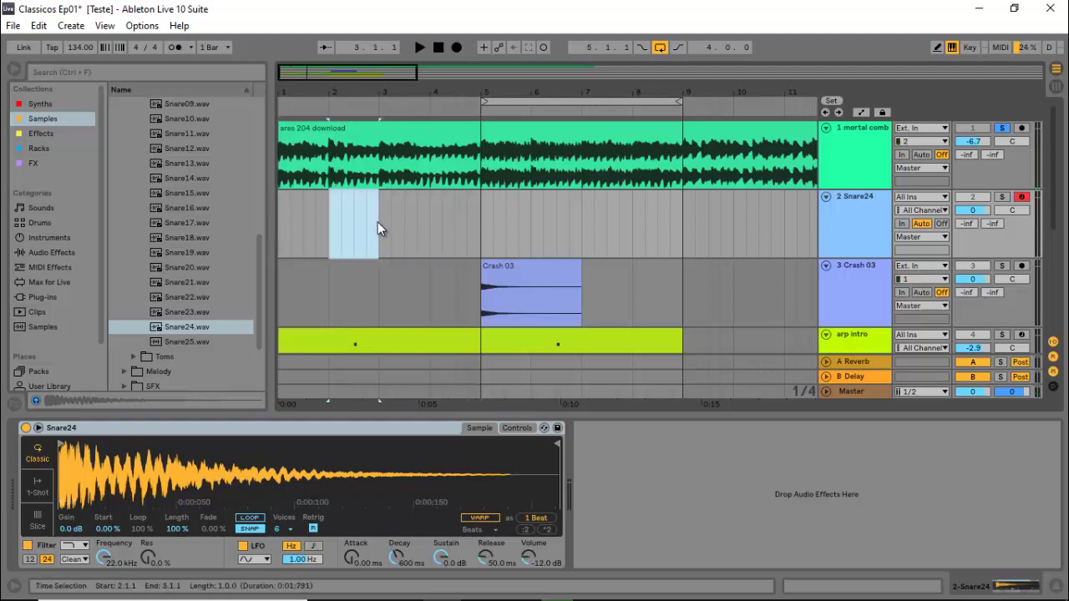
pyautogui.hotkey('ctrl', 'shift', 'm')
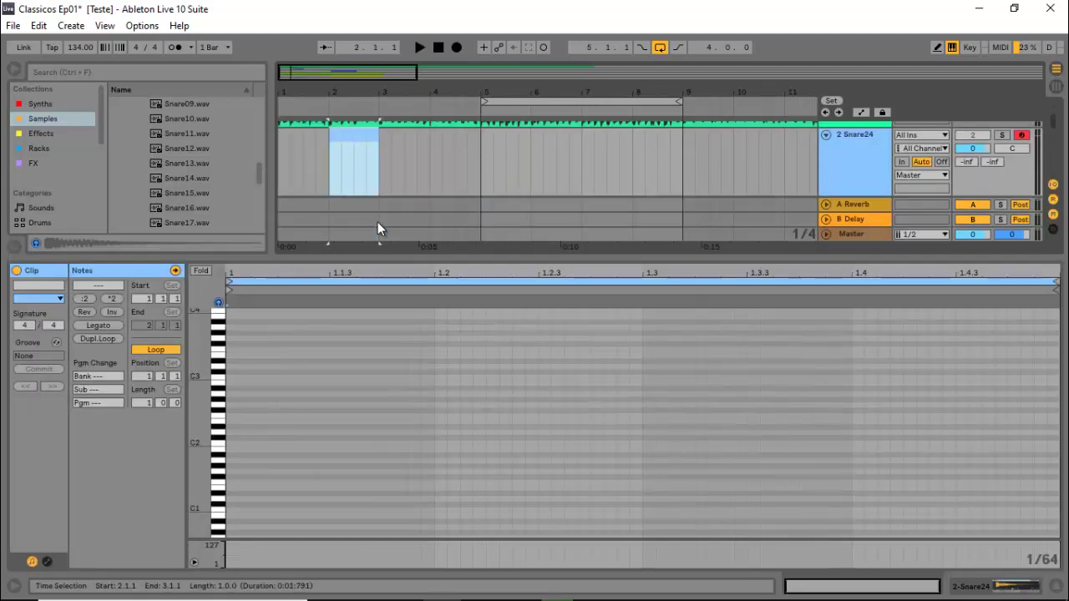
# Step: Set the clip's note grid to 1/16, solo the Snare24 track, and add a C3 sixteenth note at the clip's start
pyautogui.rightClick(334, 415)
pyautogui.click(438, 353)
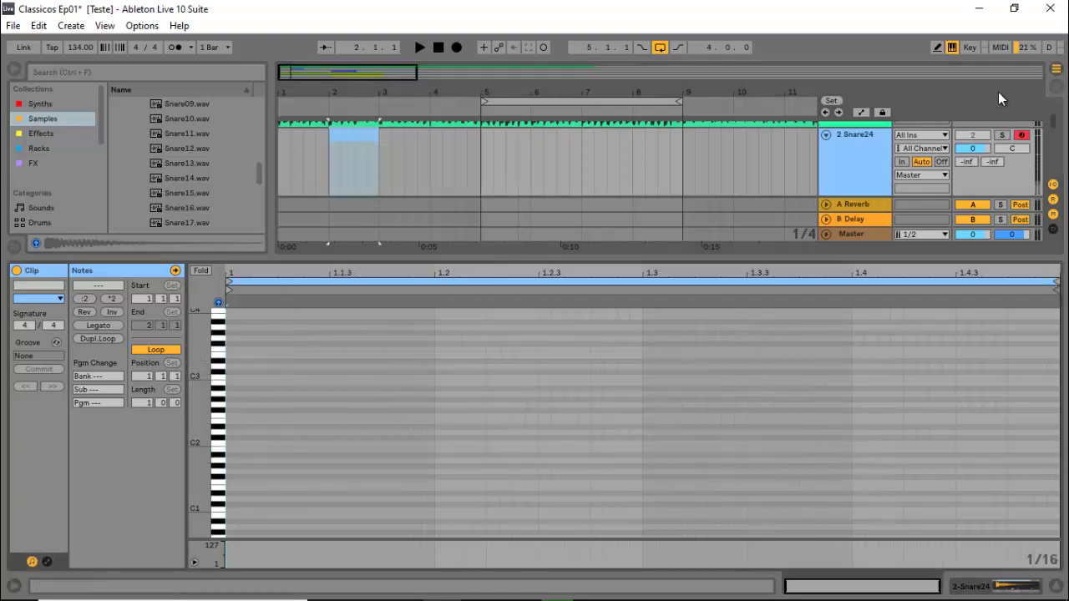
pyautogui.click(1001, 135)
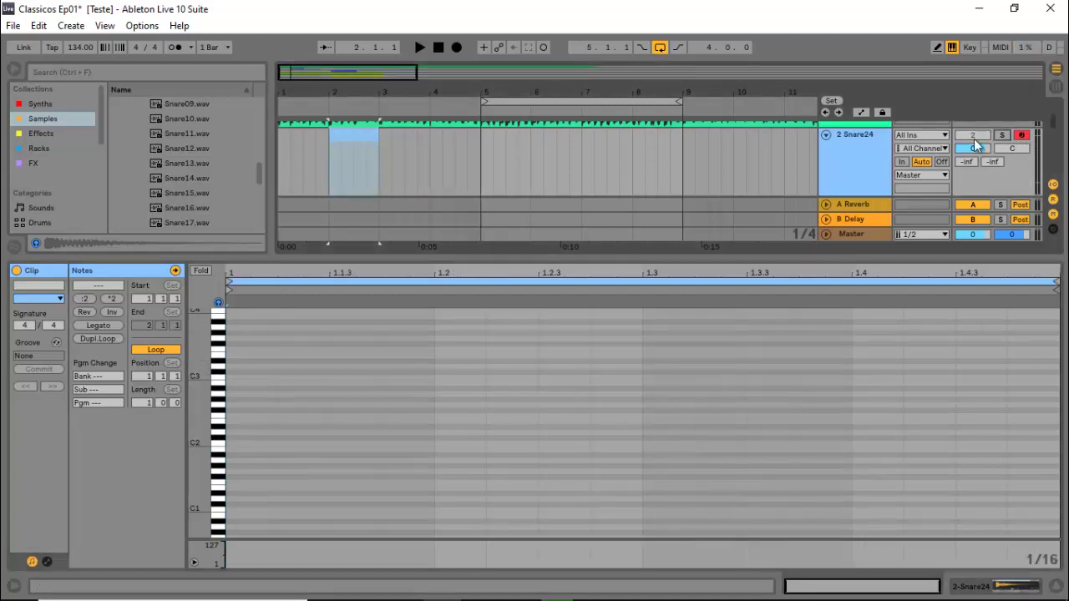
pyautogui.doubleClick(231, 377)
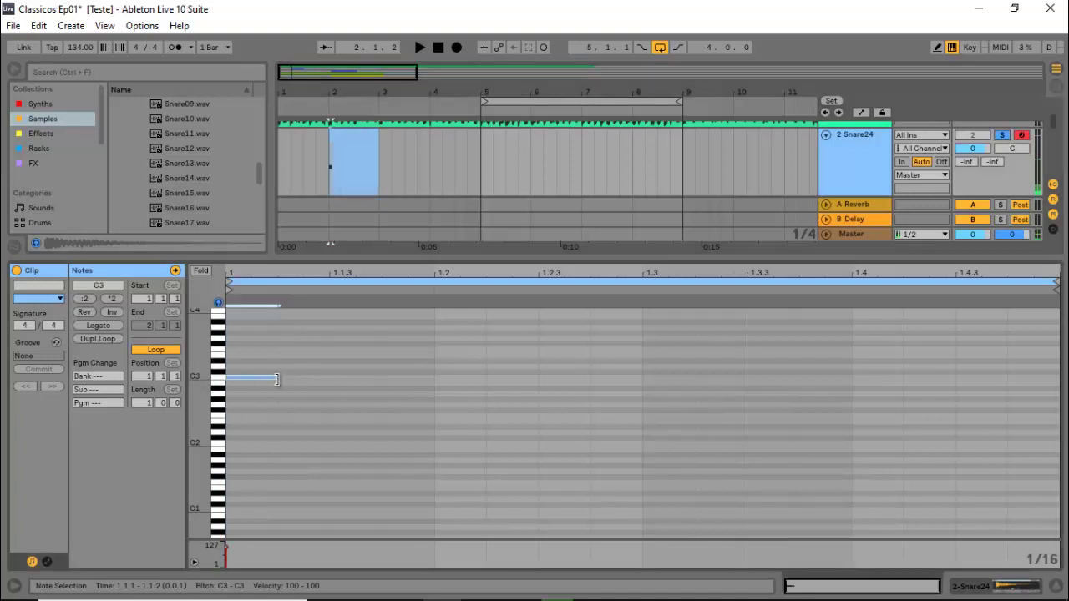
# Step: Transpose the snare note down an octave to C2 and lengthen it to one full beat, checking it by ear
pyautogui.moveTo(277, 379); pyautogui.dragTo(329, 380)
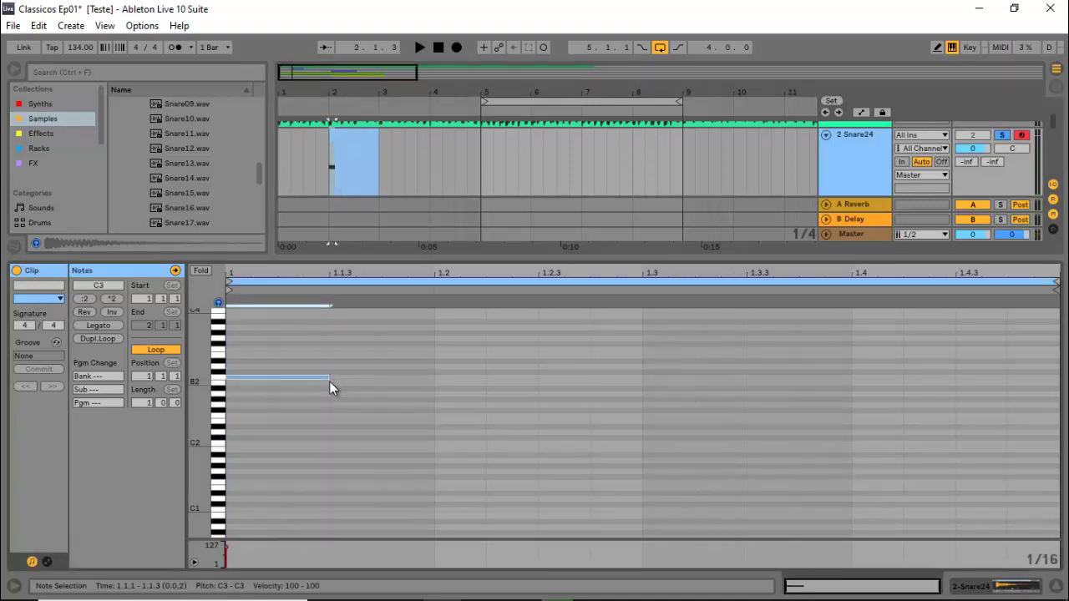
pyautogui.hotkey('shift', 'Down')
pyautogui.press('space')
pyautogui.press('space')
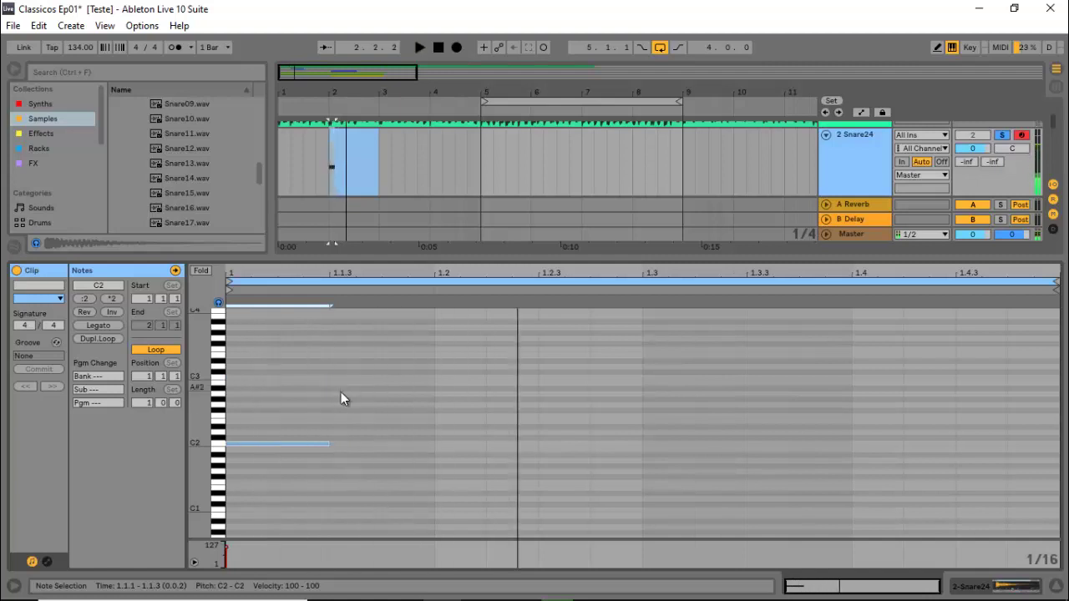
pyautogui.moveTo(329, 443); pyautogui.dragTo(434, 443)
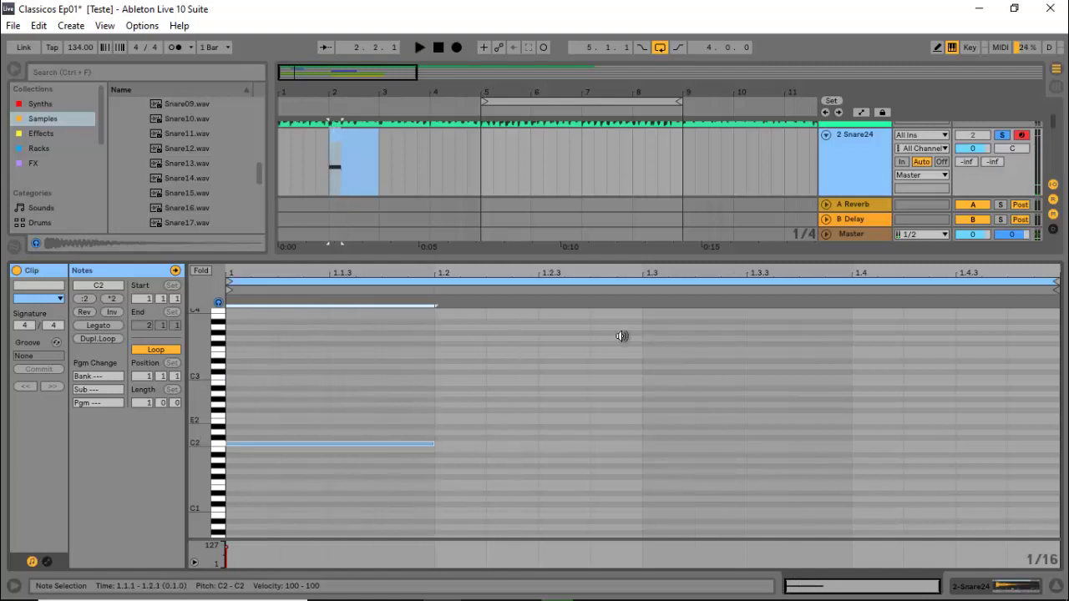
# Step: Audition the Snare24 track, search the browser for "simple", and add Simple Delay after the Snare24 instrument
pyautogui.click(868, 146)
pyautogui.press('space')
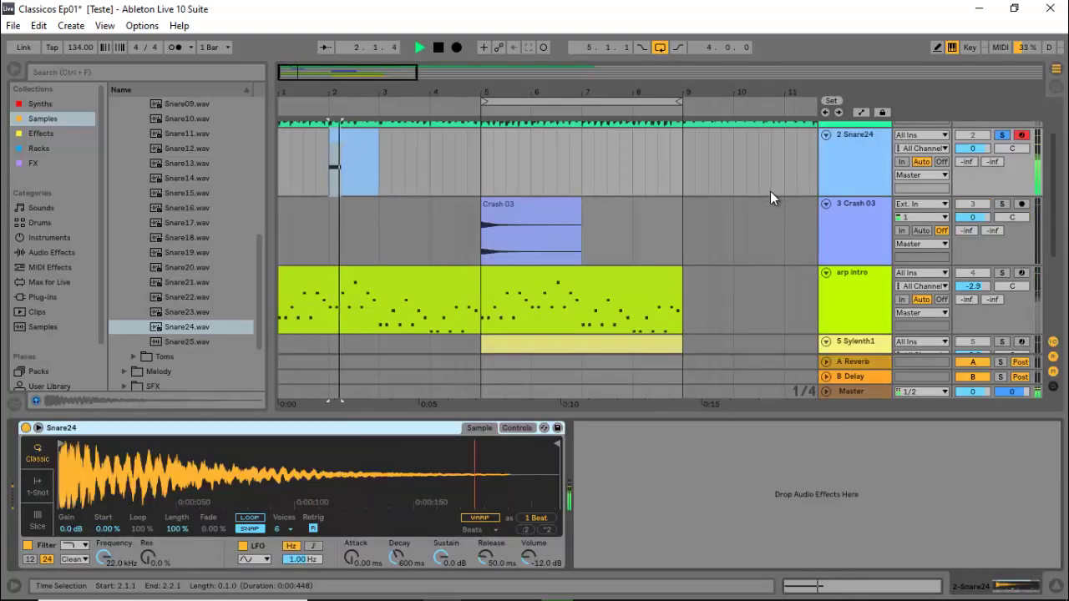
pyautogui.press('space')
pyautogui.hotkey('ctrl', 'f')
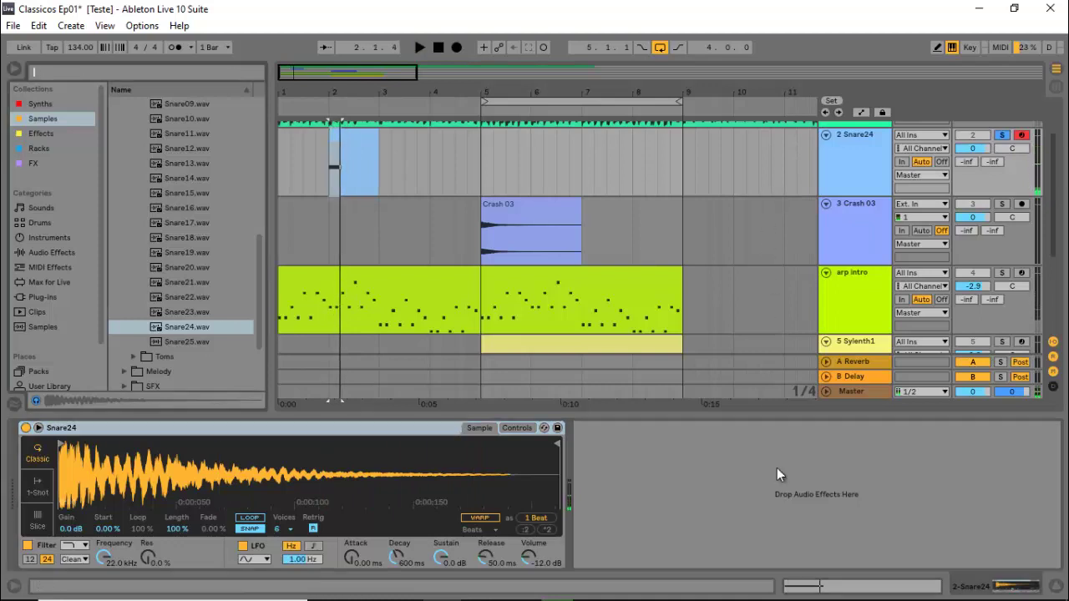
pyautogui.write('simple')
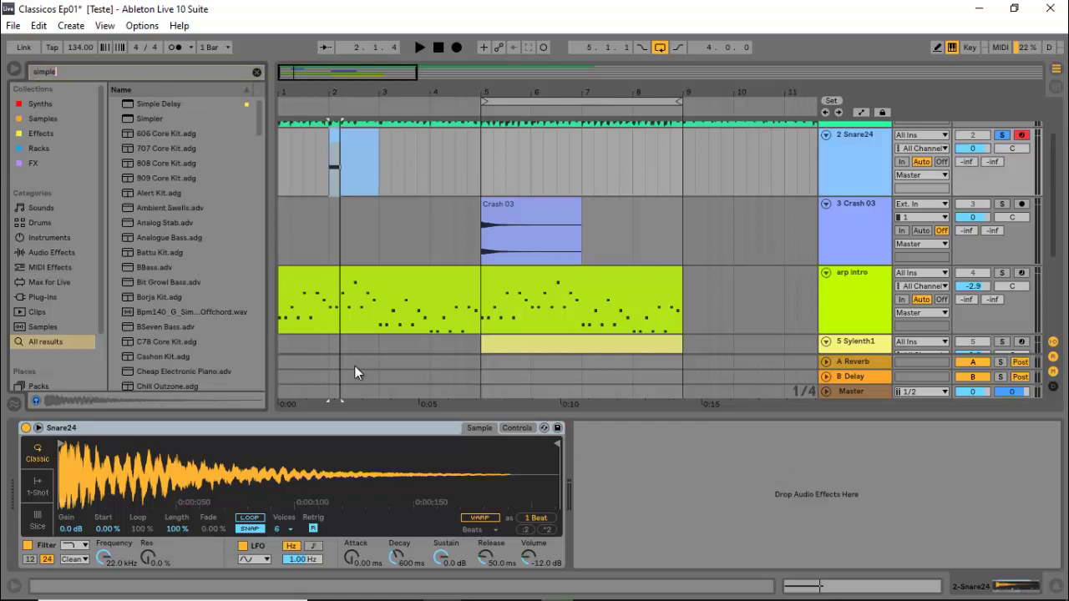
pyautogui.moveTo(152, 108); pyautogui.dragTo(612, 452)
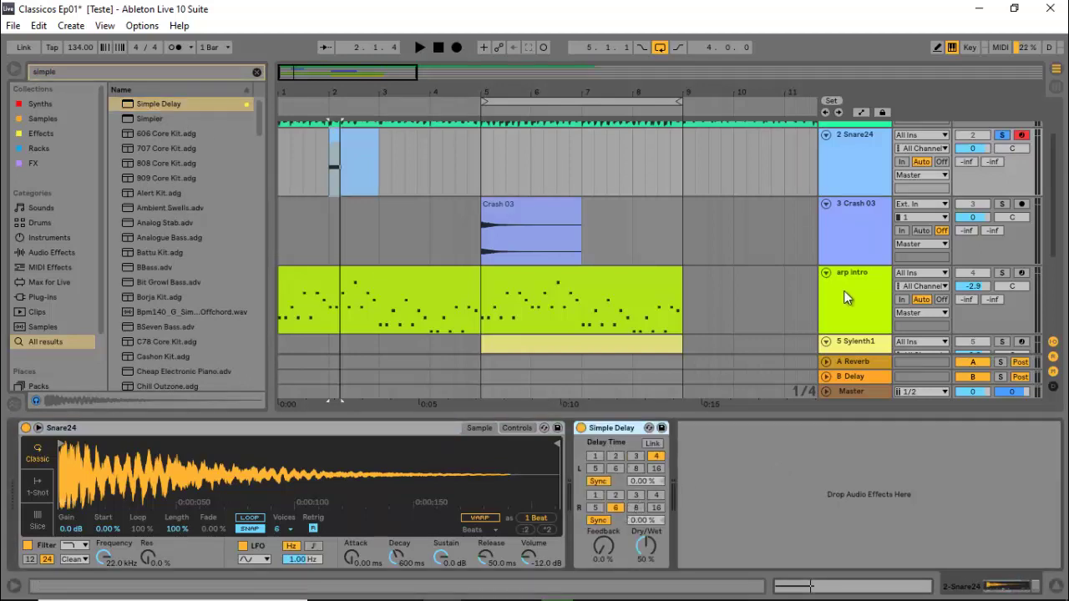
# Step: Compare the reference hit at bar 2 with the delayed snare by soloing and playing each track in turn
pyautogui.scroll(2, 844, 298)
pyautogui.click(1002, 128)
pyautogui.press('space')
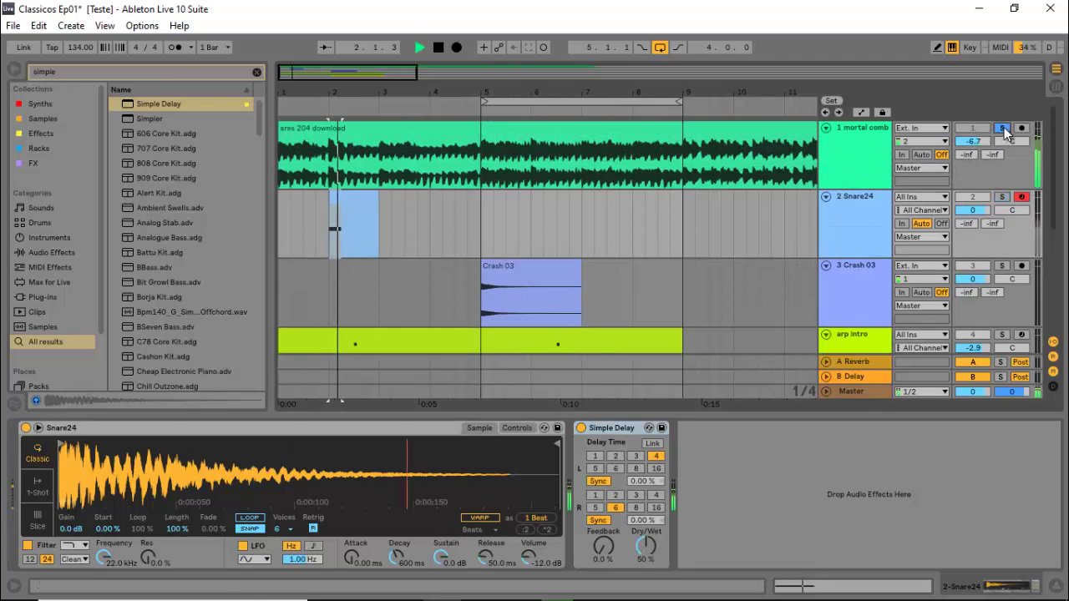
pyautogui.click(1003, 128)
pyautogui.press('space')
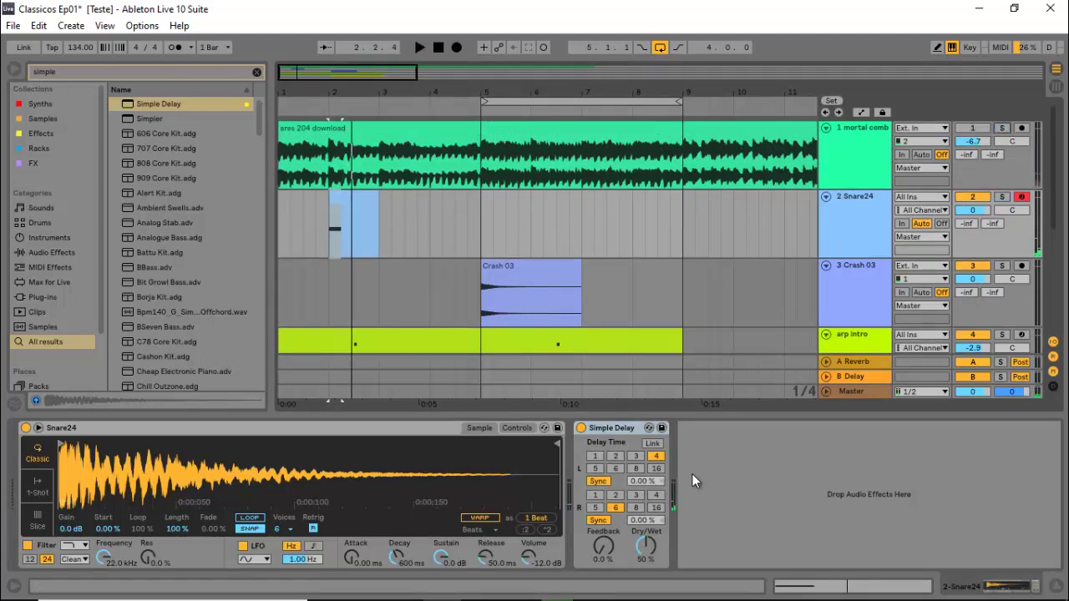
pyautogui.click(1002, 196)
pyautogui.press('space')
pyautogui.press('space')
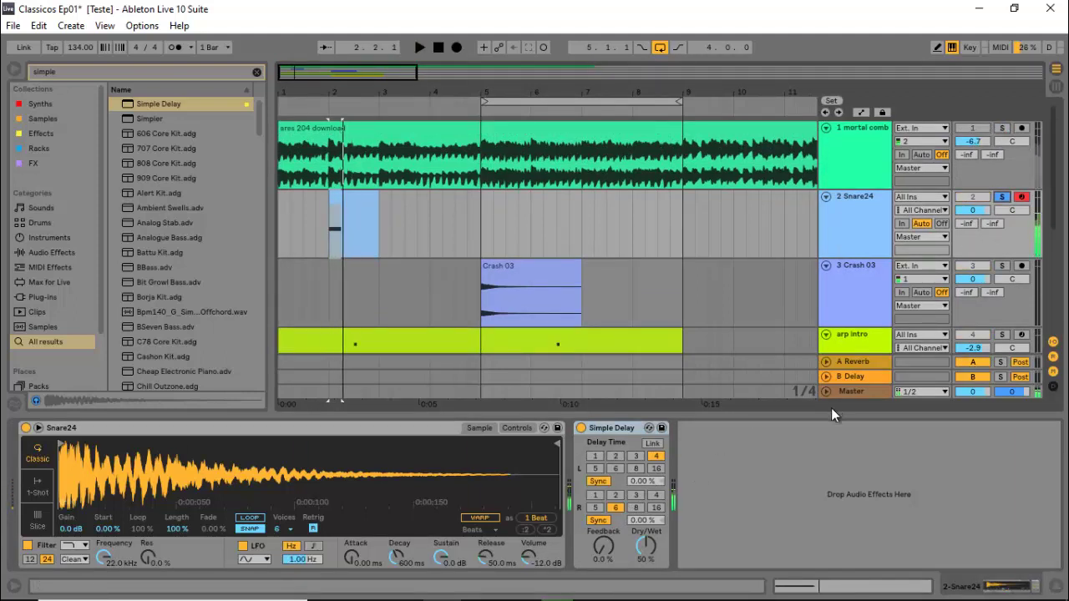
# Step: Set the Simple Delay to a linked delay time of 3 sixteenths, 37% feedback and 43% dry/wet while auditioning the snare
pyautogui.click(634, 456)
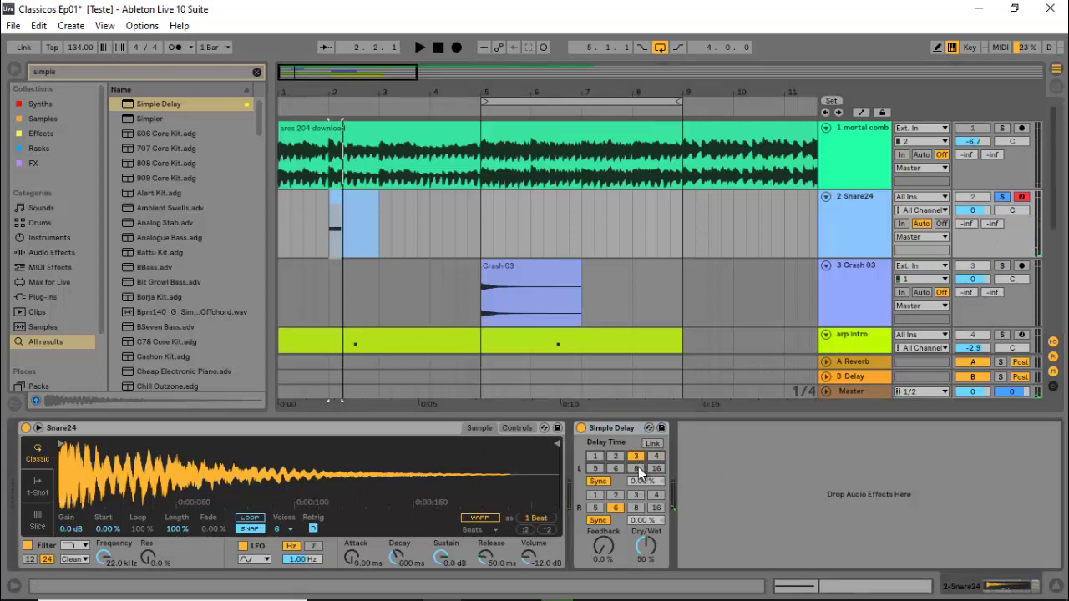
pyautogui.click(651, 443)
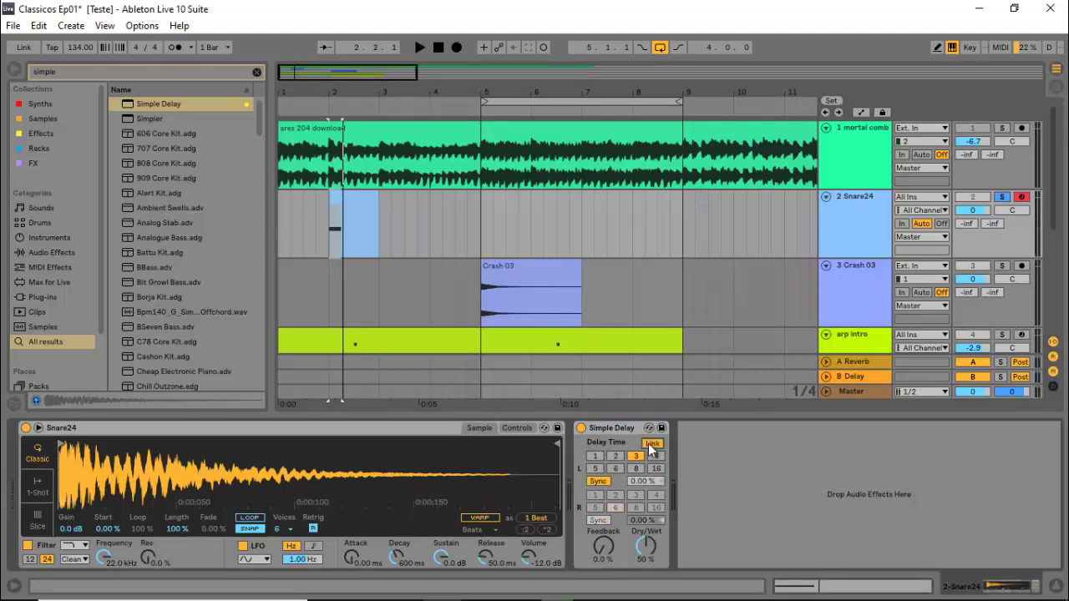
pyautogui.press('space')
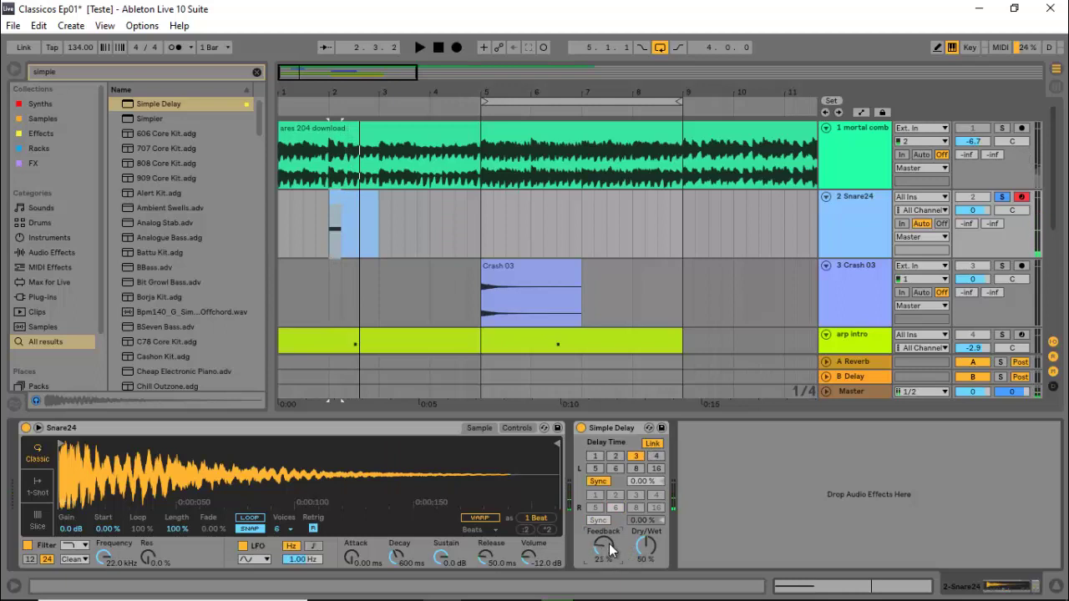
pyautogui.press('space')
pyautogui.scroll(5, 608, 544)
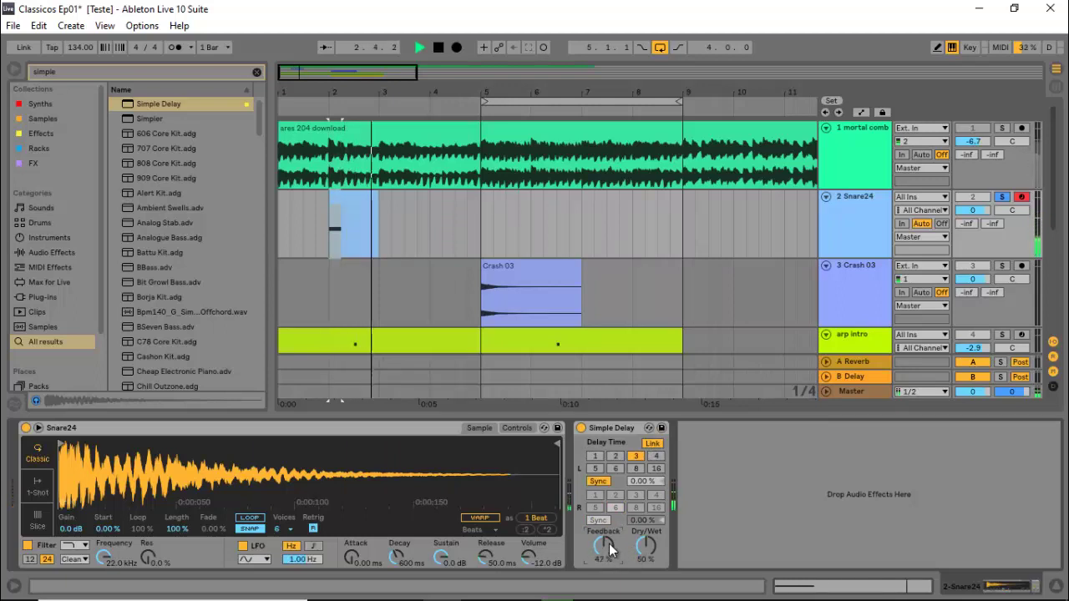
pyautogui.press('space')
pyautogui.scroll(-2, 611, 547)
pyautogui.scroll(3, 643, 547)
pyautogui.press('space')
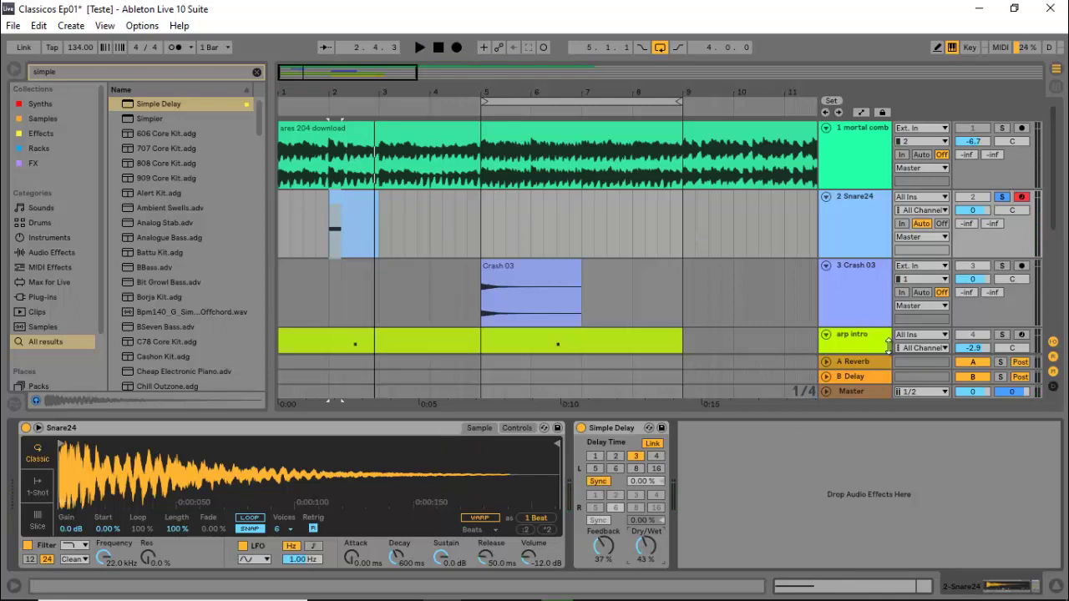
# Step: Find the Compressor and add it after Simple Delay with a 5.04:1 ratio and 31.1 ms attack
pyautogui.hotkey('ctrl', 'f')
pyautogui.write('compre')
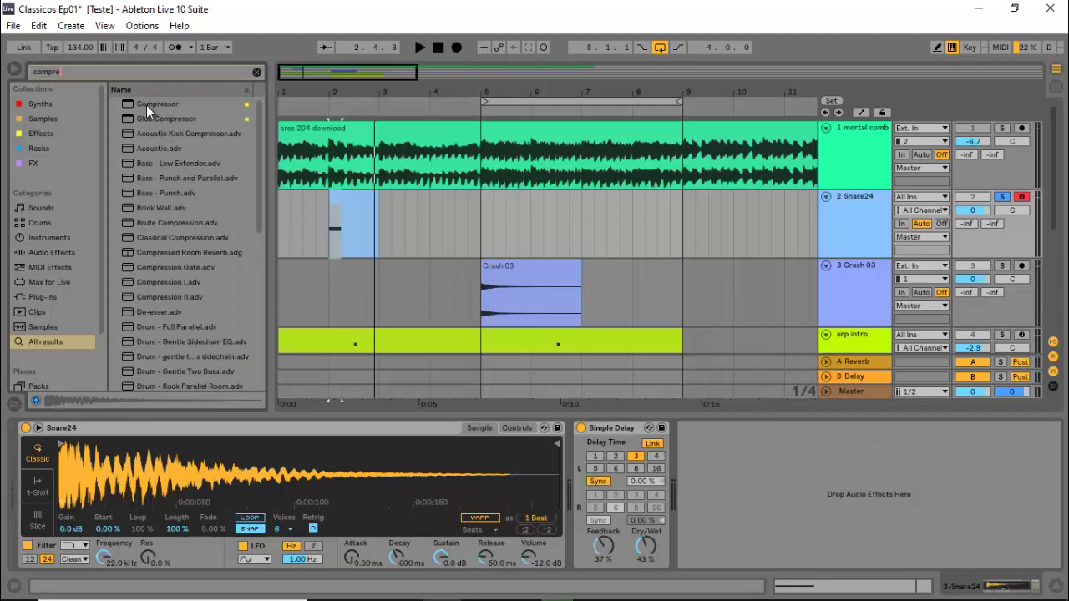
pyautogui.moveTo(146, 105); pyautogui.dragTo(698, 455)
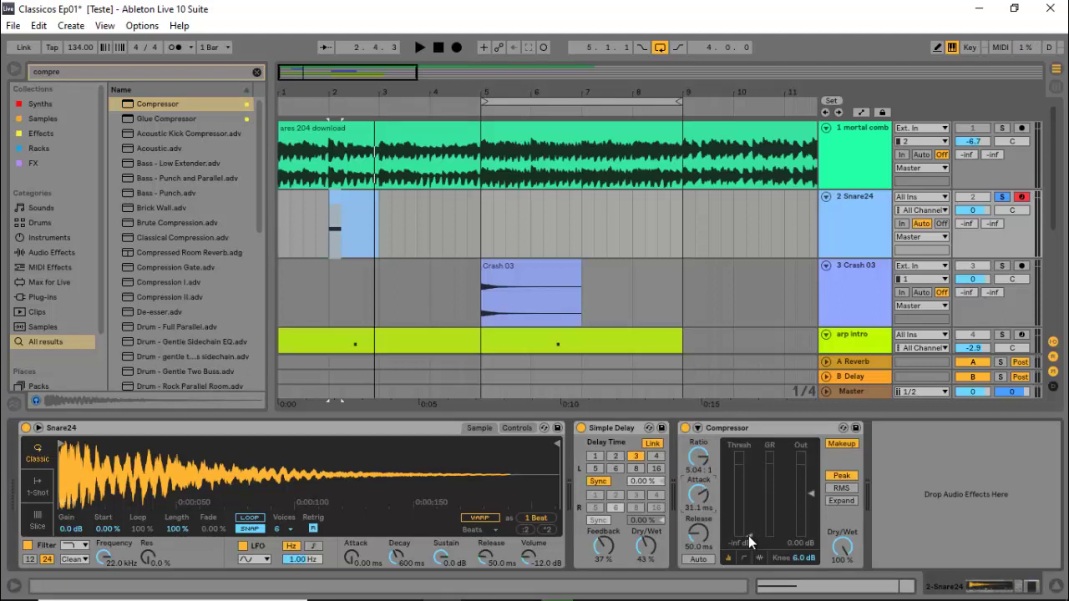
# Step: Set the Compressor's threshold to -19.1 dB, disable Makeup, and set its output to 2.97 dB while listening
pyautogui.press('space')
pyautogui.moveTo(748, 535); pyautogui.dragTo(748, 504)
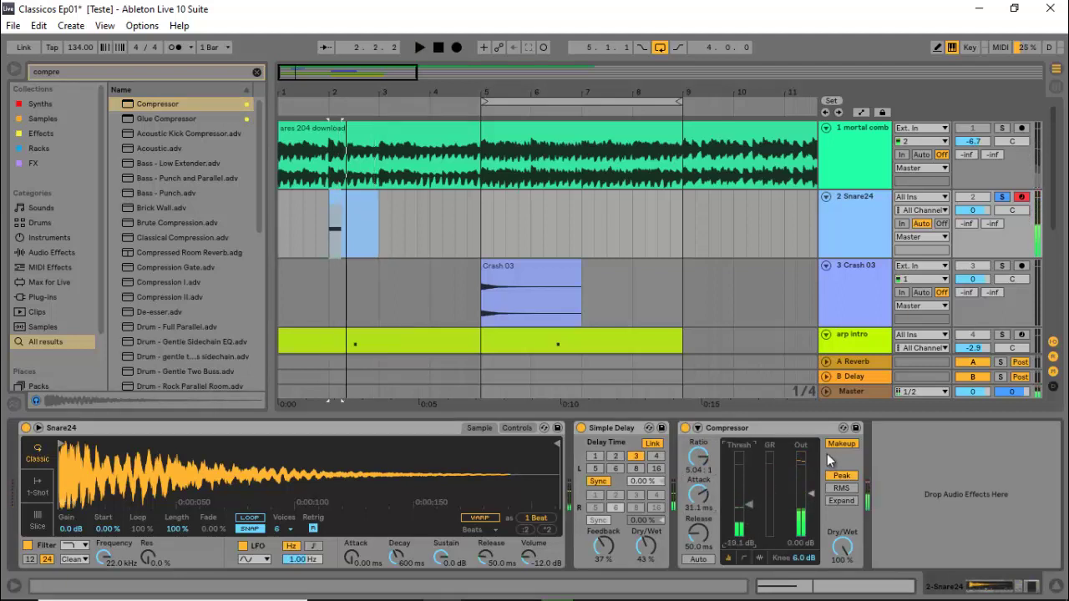
pyautogui.click(840, 443)
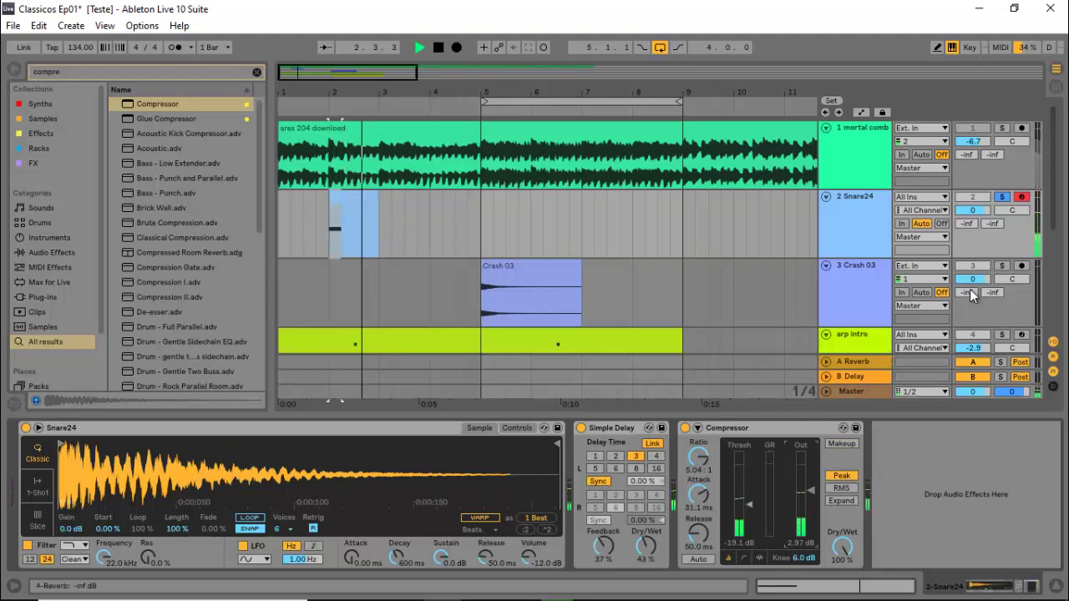
pyautogui.press('space')
# Step: Unsolo the Snare24 track, play the mix from beat 1.2.1, lower the snare volume to -1.0 dB and hide the detail view
pyautogui.click(1002, 197)
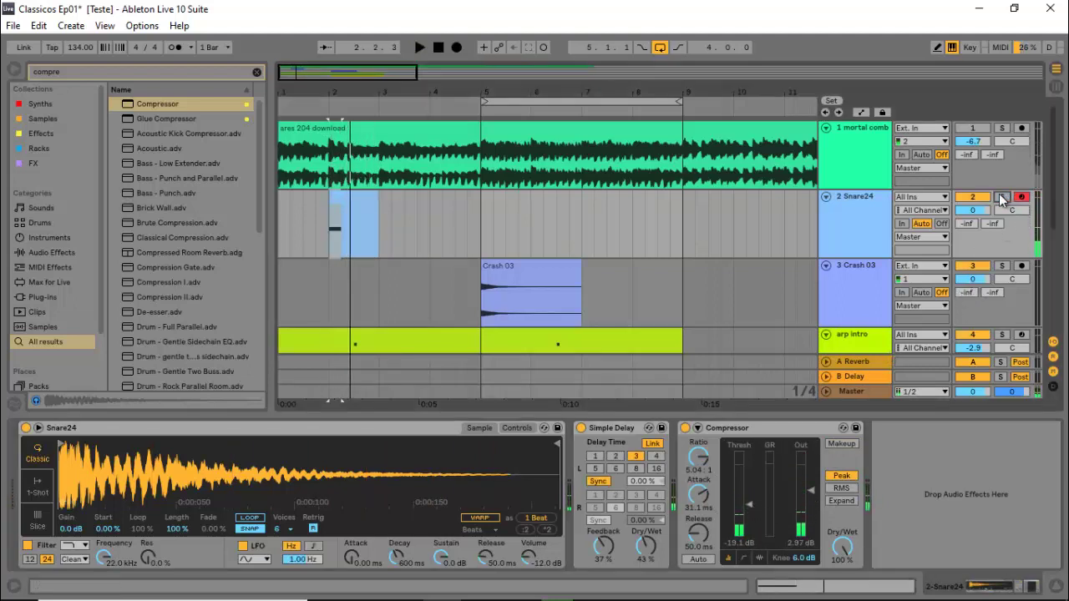
pyautogui.click(286, 286)
pyautogui.press('space')
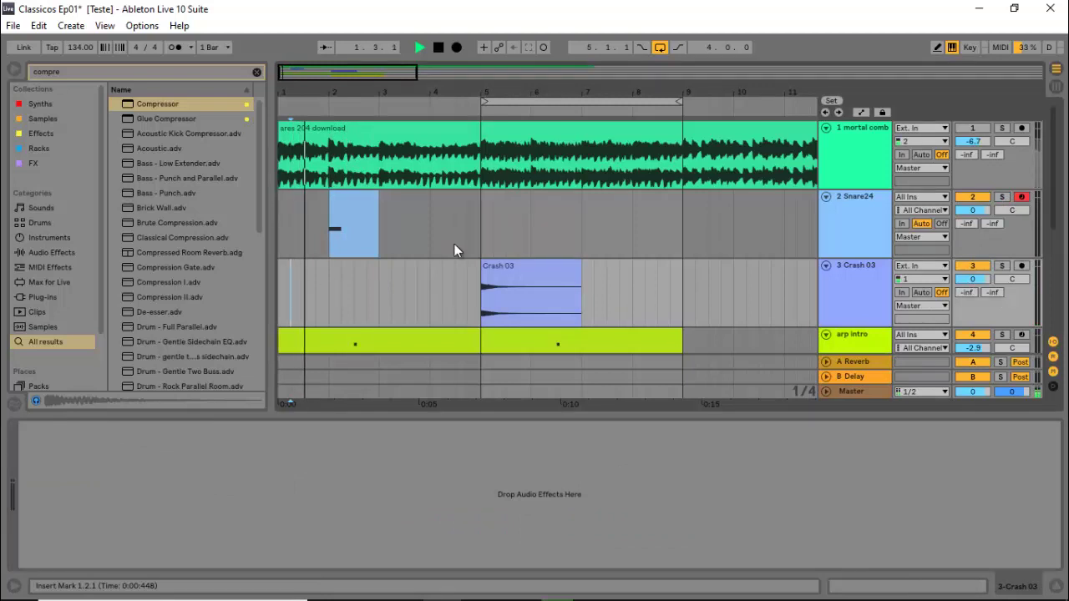
pyautogui.scroll(-3, 453, 243)
pyautogui.moveTo(972, 145); pyautogui.dragTo(974, 149)
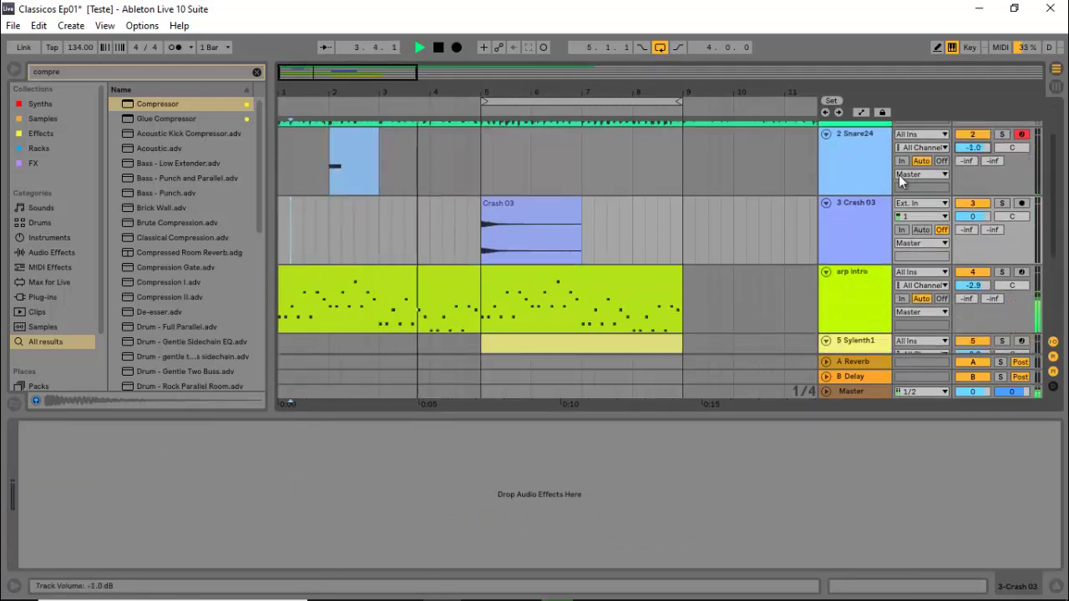
pyautogui.hotkey('ctrl', 'alt', 'l')
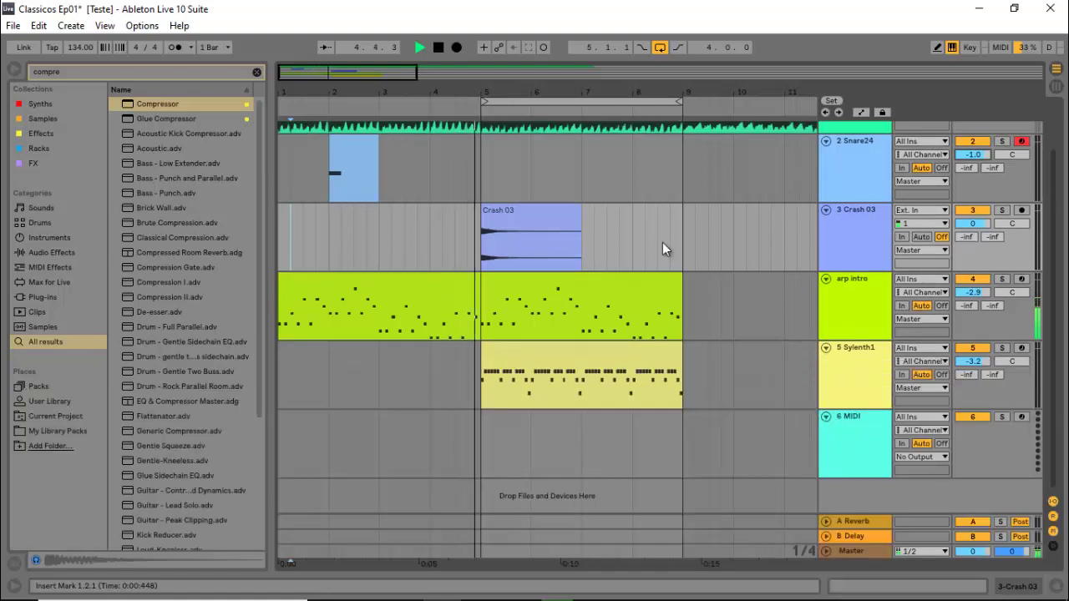
pyautogui.press('space')
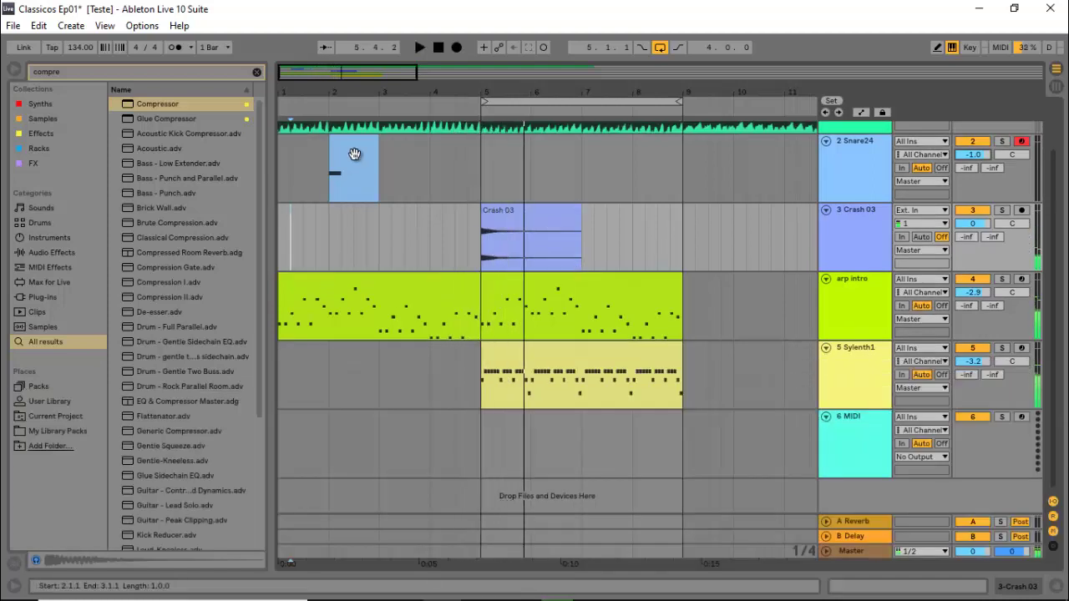
# Step: Copy the snare clip from bar 2 to bar 6 and check it by playing from beat 5.2.1
pyautogui.moveTo(354, 154); pyautogui.dragTo(557, 153)
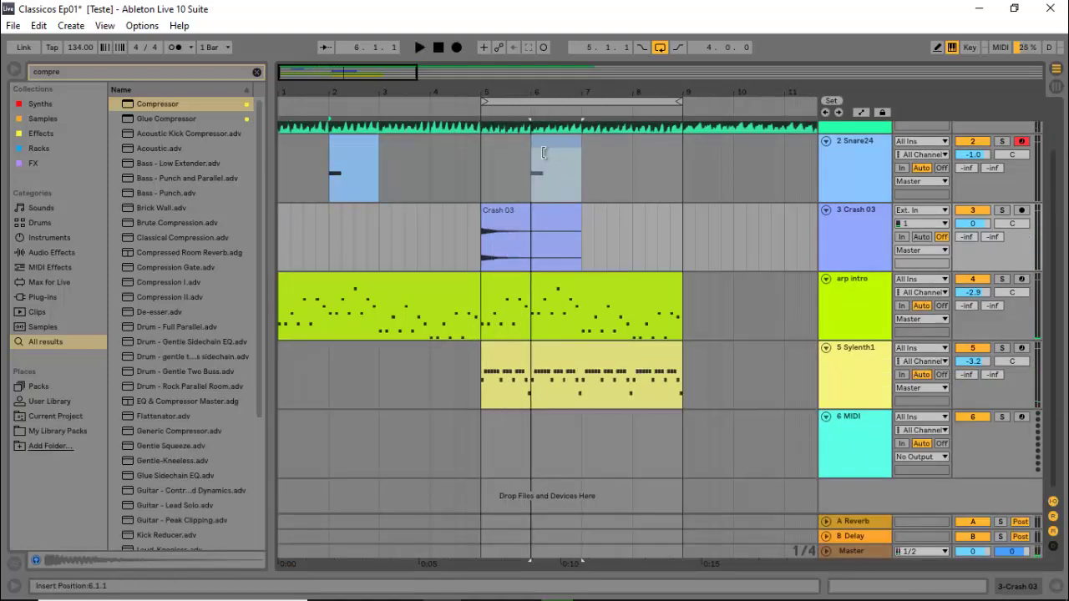
pyautogui.click(491, 177)
pyautogui.press('space')
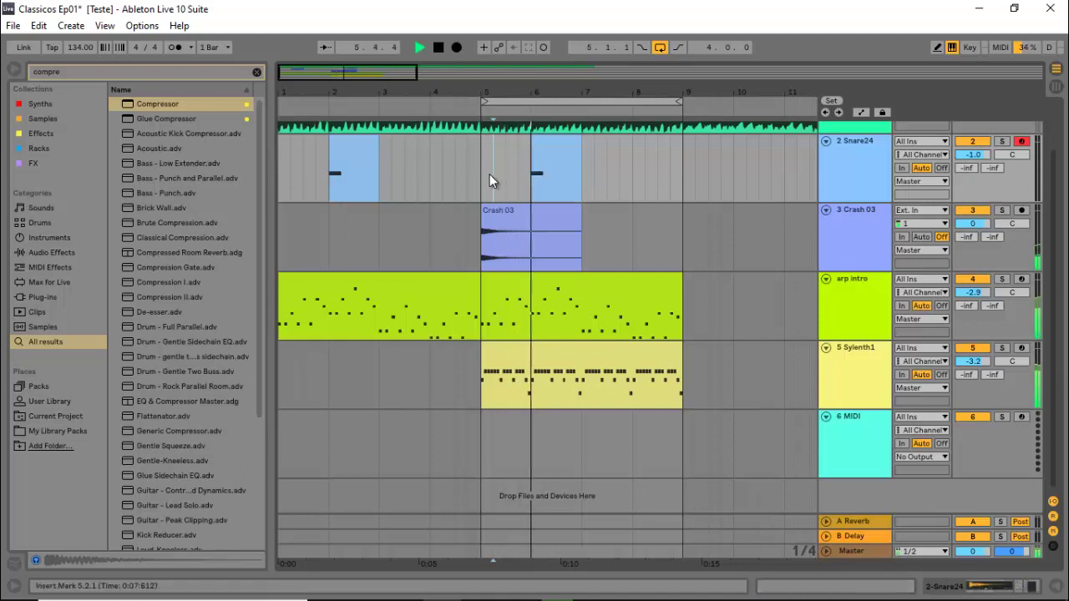
pyautogui.press('space')
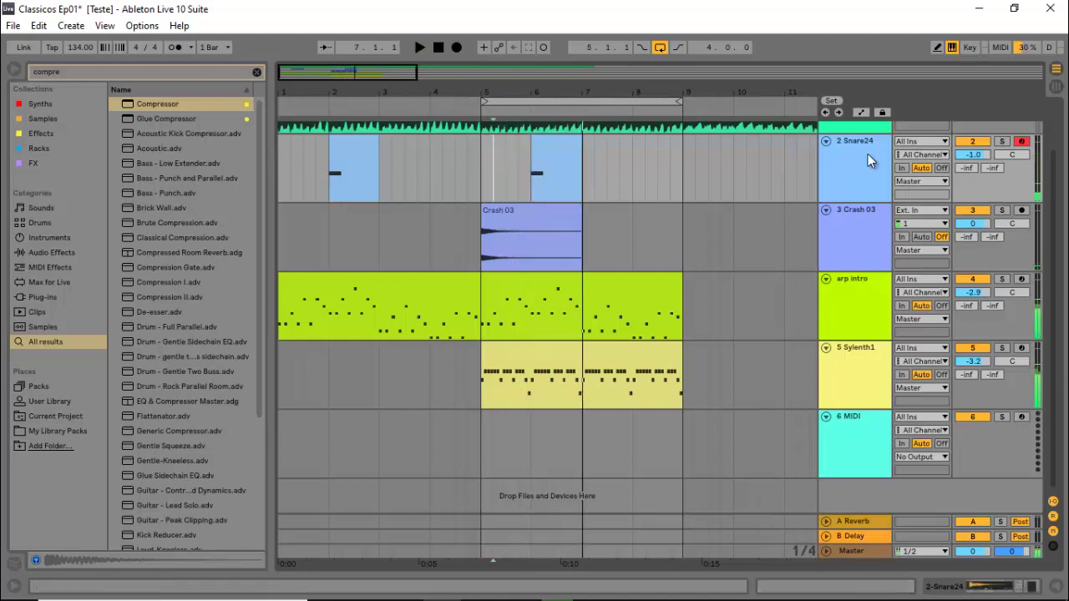
# Step: Review the Snare24 device chain and listen to the mix again from beat 5.2.1
pyautogui.click(868, 154)
pyautogui.doubleClick(867, 153)
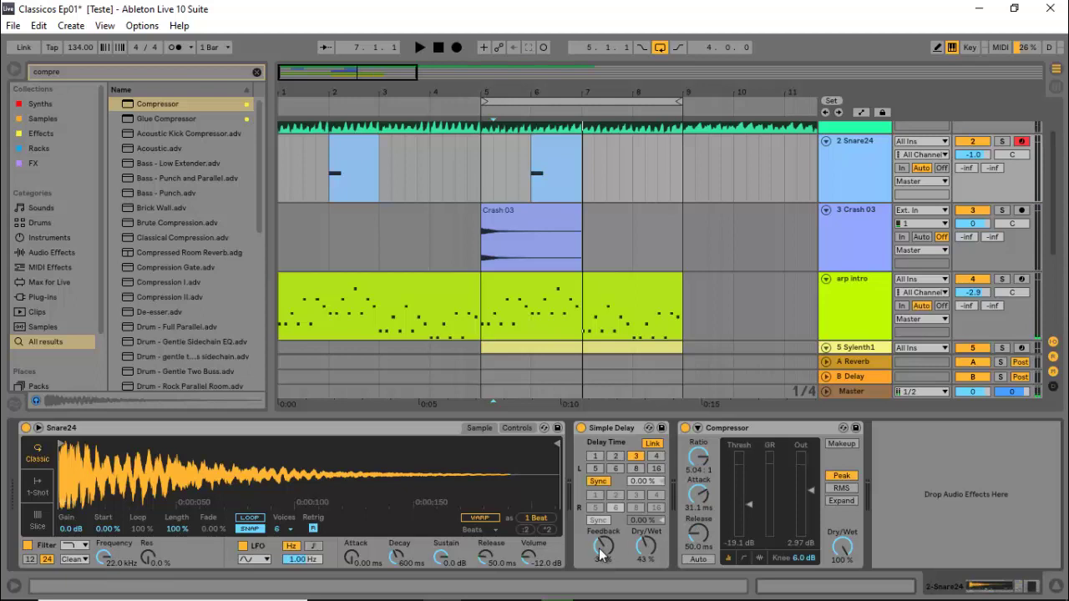
pyautogui.press('space')
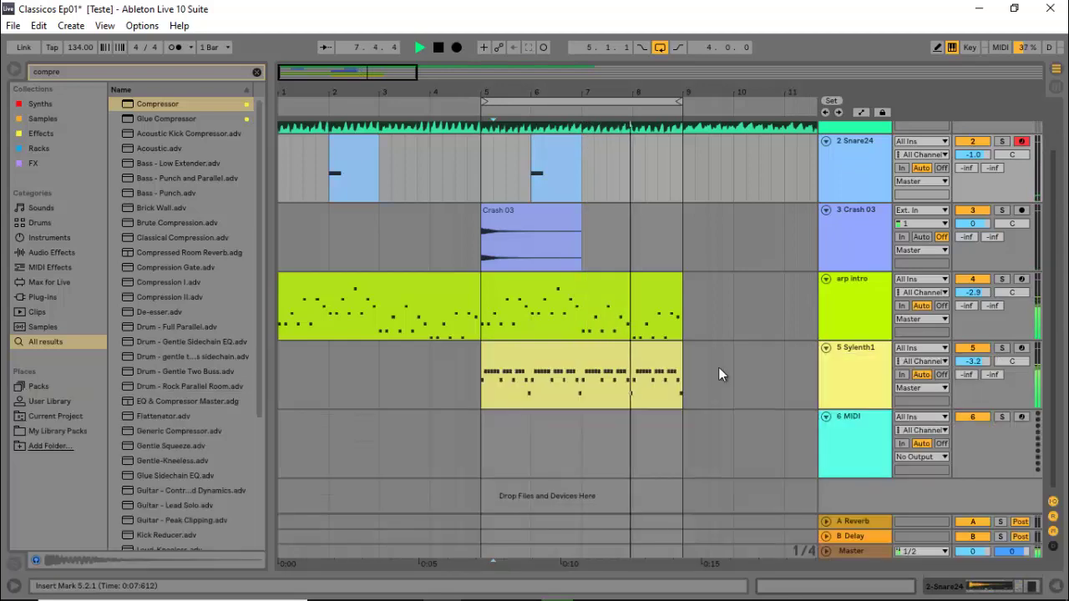
pyautogui.hotkey('ctrl', 'alt', 'l')
pyautogui.press('space')
pyautogui.scroll(1, 601, 308)
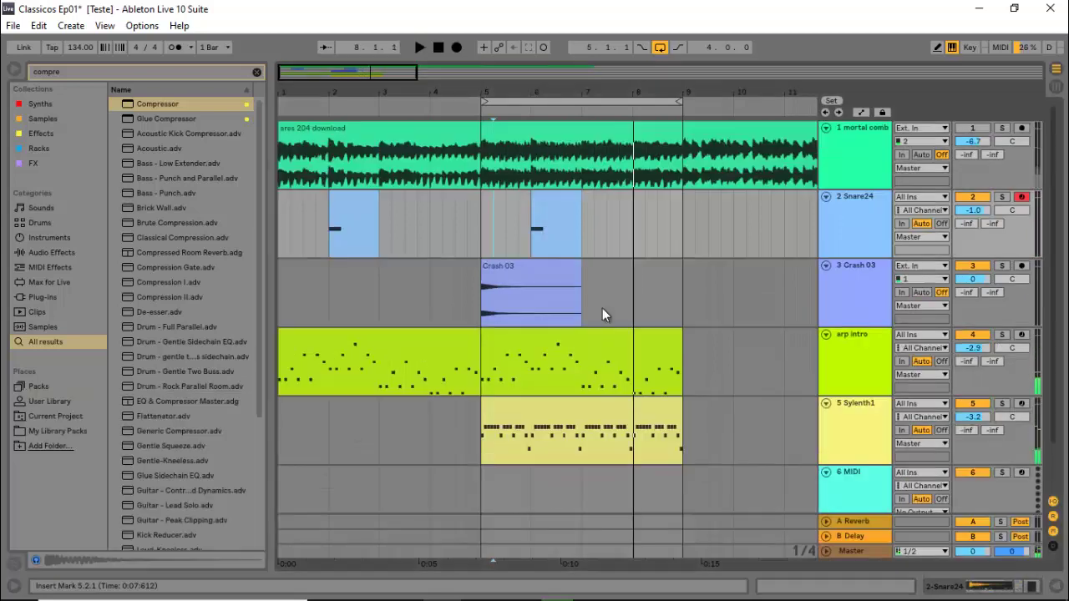
# Step: Insert a new audio track directly below the 5 Sylenth1 track
pyautogui.click(639, 177)
pyautogui.scroll(-1, 793, 276)
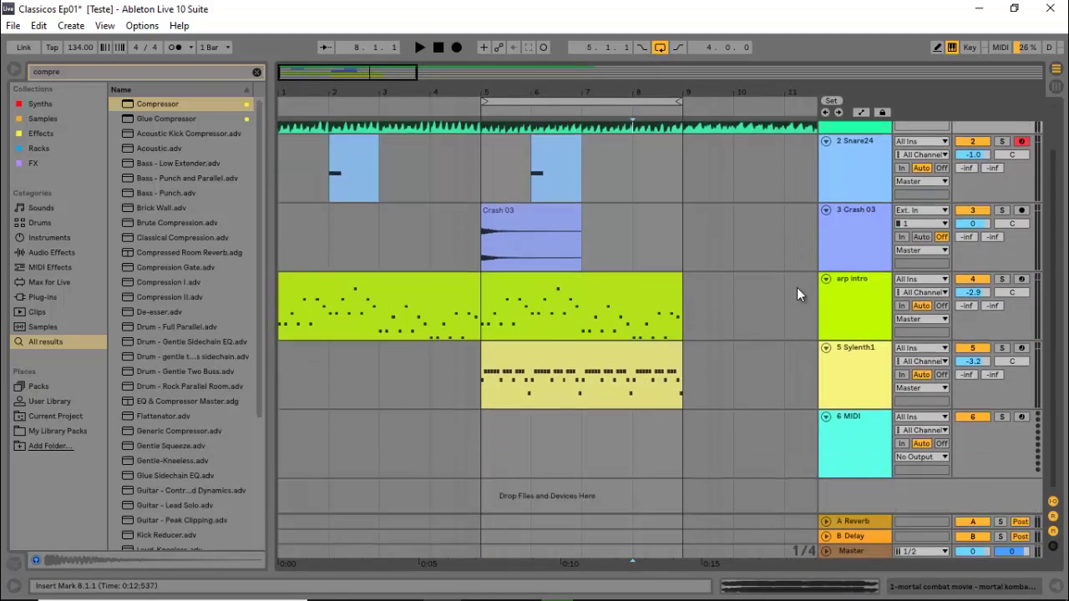
pyautogui.click(852, 385)
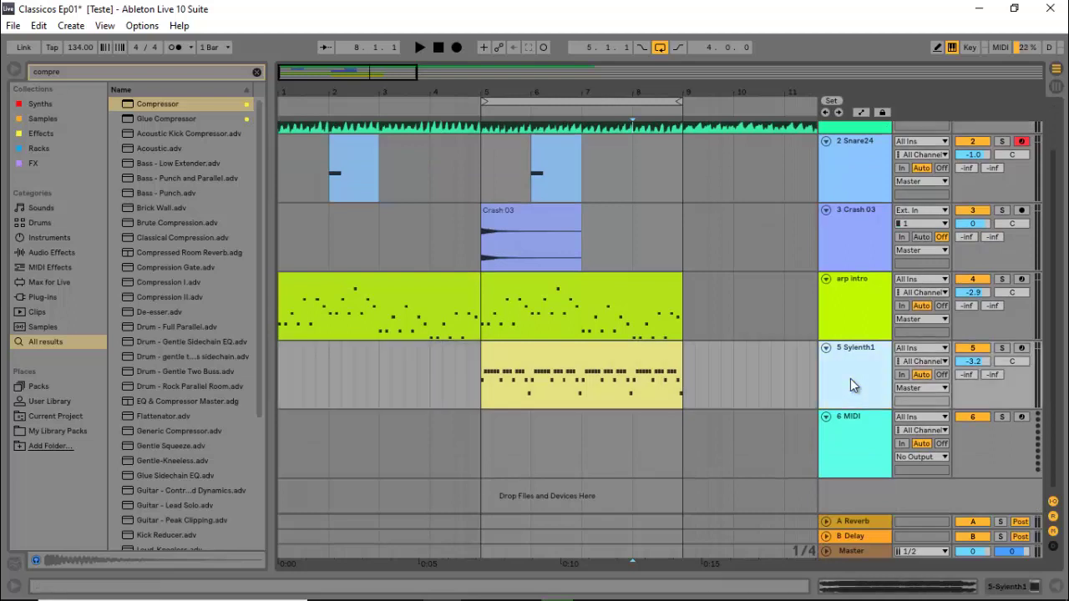
pyautogui.hotkey('ctrl', 'z')
pyautogui.scroll(1, 705, 303)
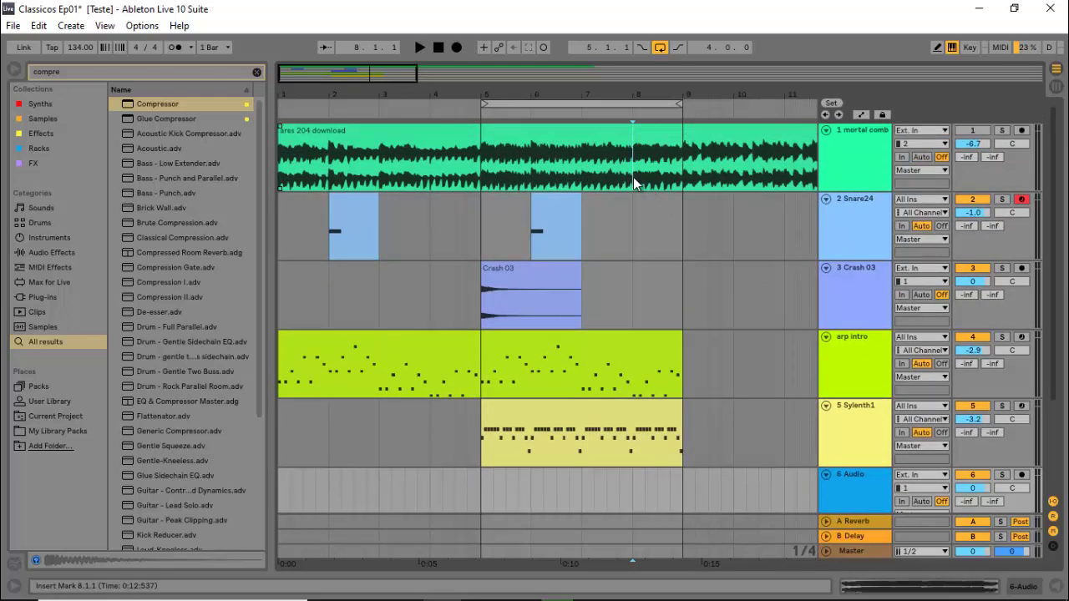
# Step: Solo the reference track and listen to it from bar 8
pyautogui.click(633, 177)
pyautogui.press('space')
pyautogui.click(1001, 130)
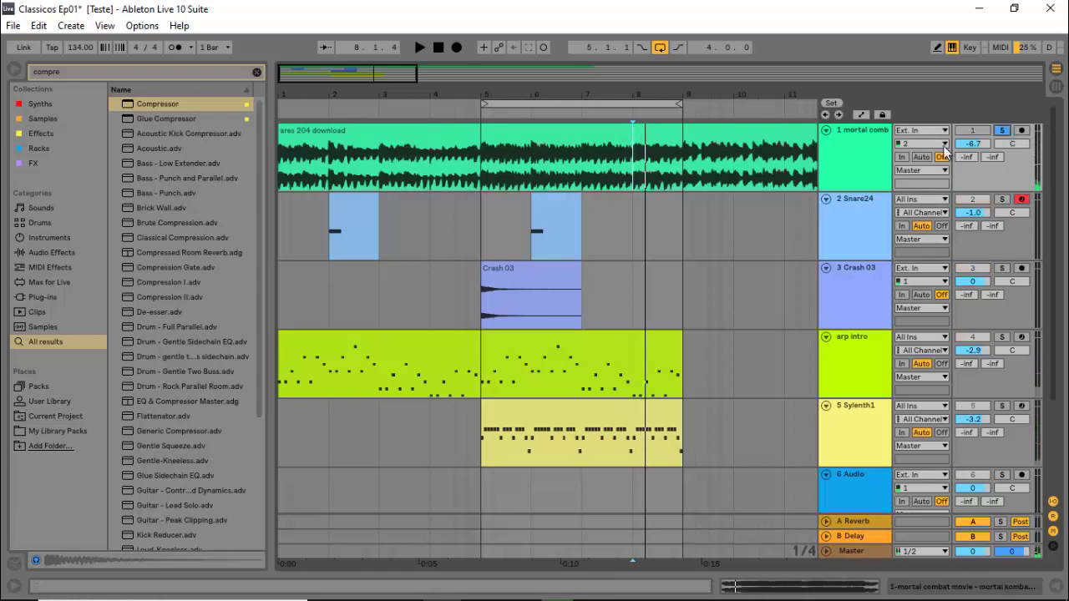
pyautogui.click(673, 191)
pyautogui.press('space')
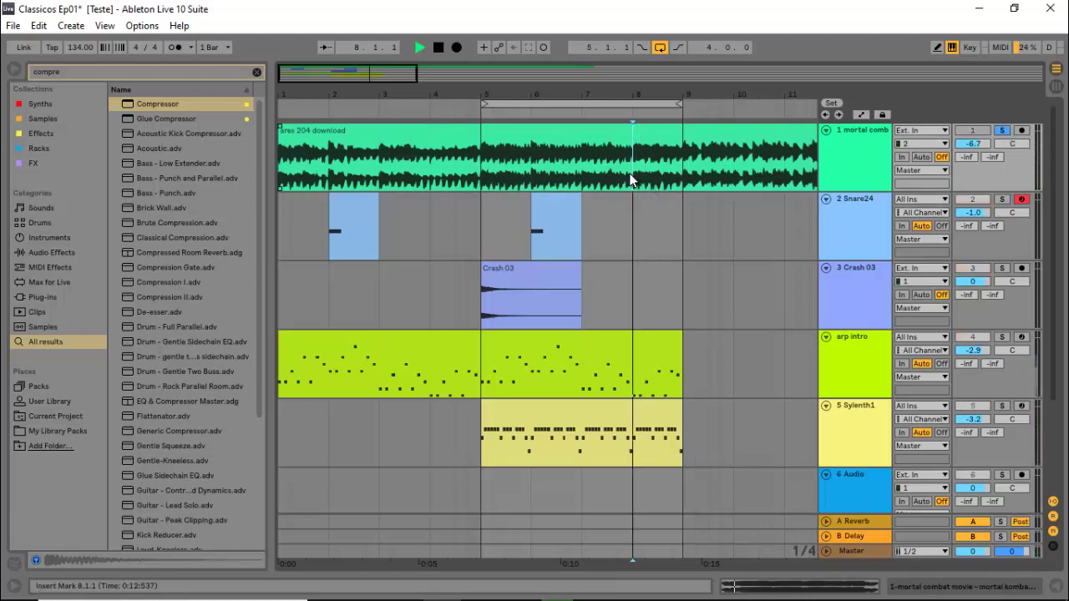
# Step: Copy bar 8 of the reference audio onto the 6 Audio track at the same position
pyautogui.press('space')
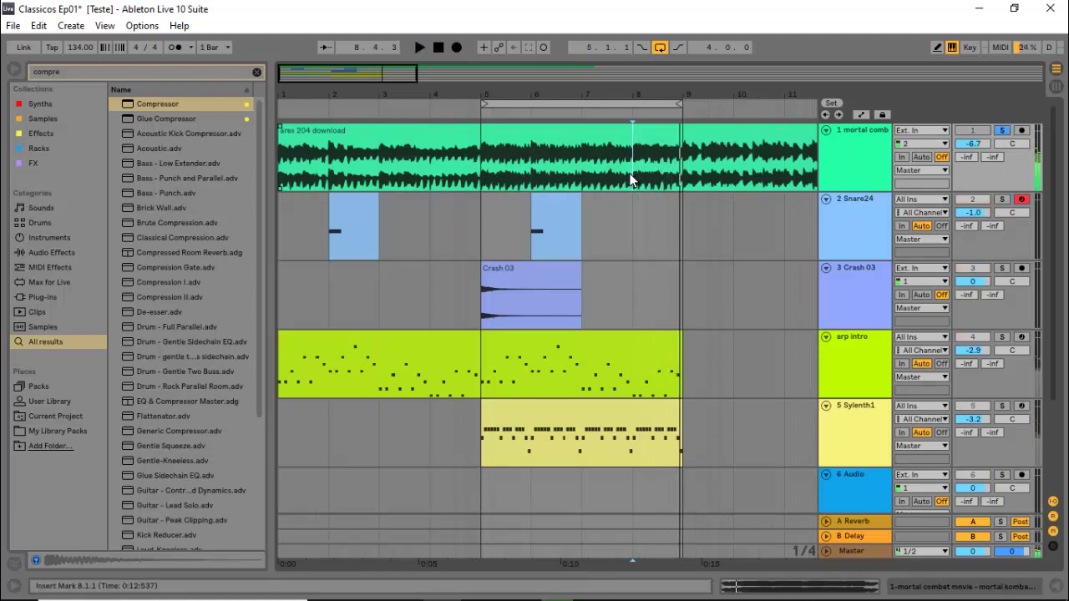
pyautogui.moveTo(647, 177); pyautogui.dragTo(684, 177)
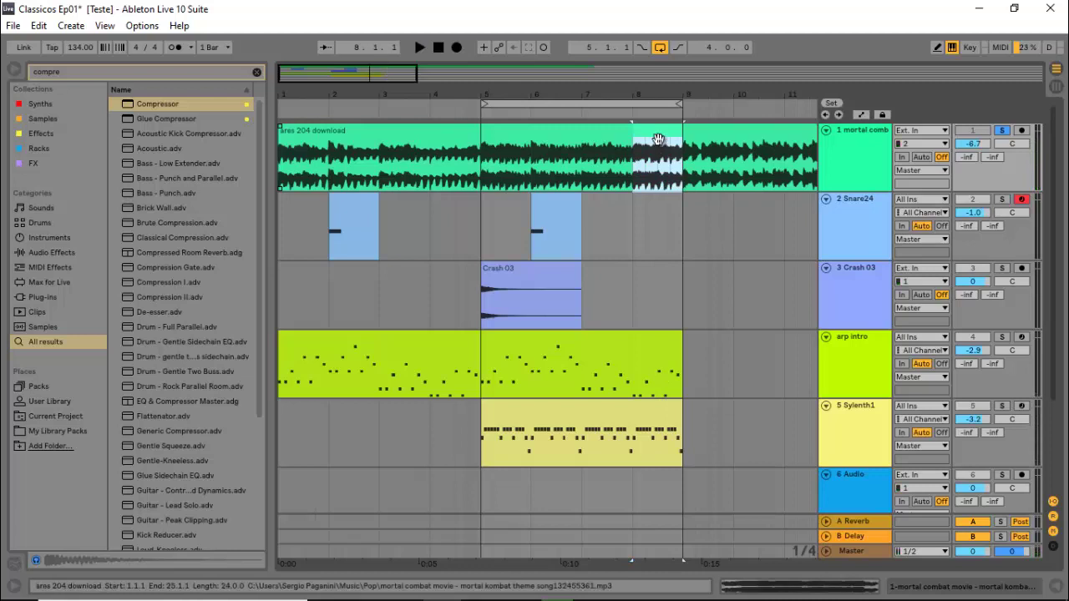
pyautogui.moveTo(658, 138); pyautogui.dragTo(656, 487)
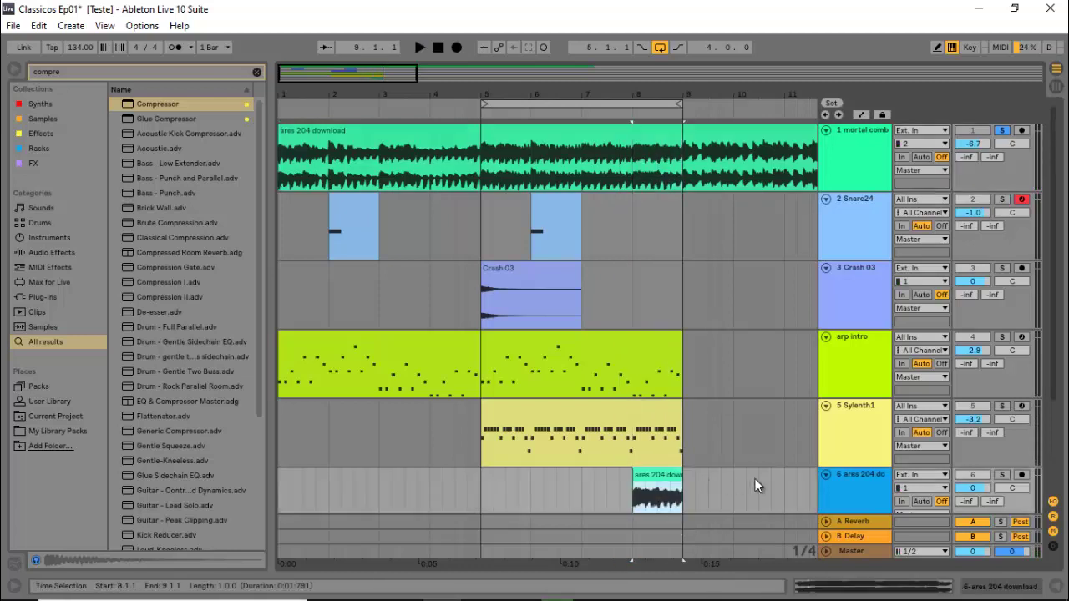
# Step: Add an EQ Eight to the copied clip's track, raise its low-cut frequency to 188 Hz, and listen to the result
pyautogui.doubleClick(853, 475)
pyautogui.hotkey('ctrl', 'f')
pyautogui.write('eq')
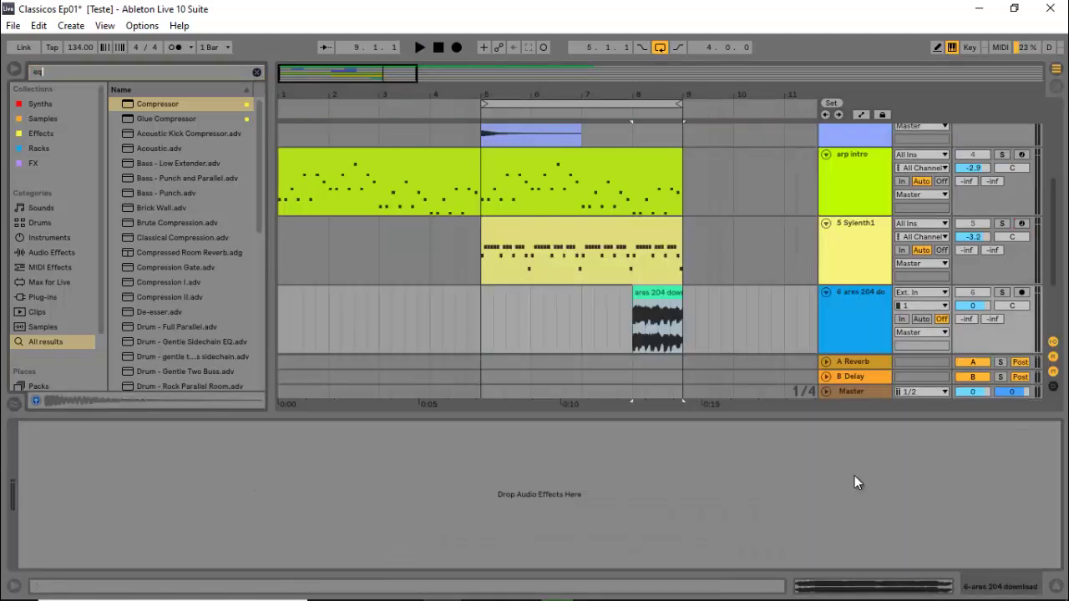
pyautogui.moveTo(151, 109); pyautogui.dragTo(242, 469)
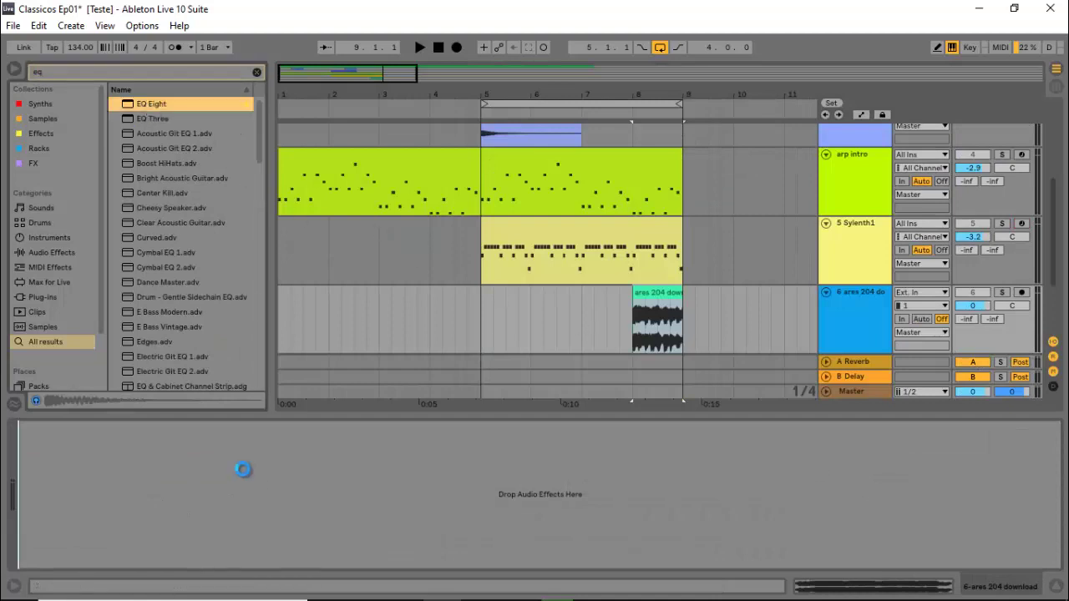
pyautogui.press('space')
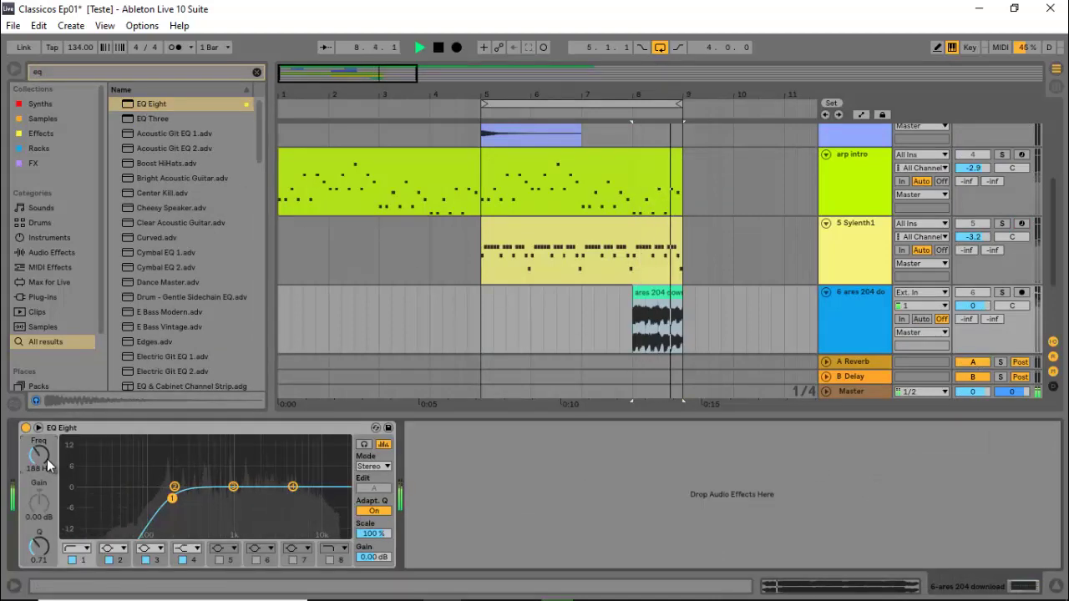
pyautogui.press('space')
# Step: Unsolo the reference track and play the recreated tracks together with the filtered clip from bar 8
pyautogui.scroll(5, 703, 178)
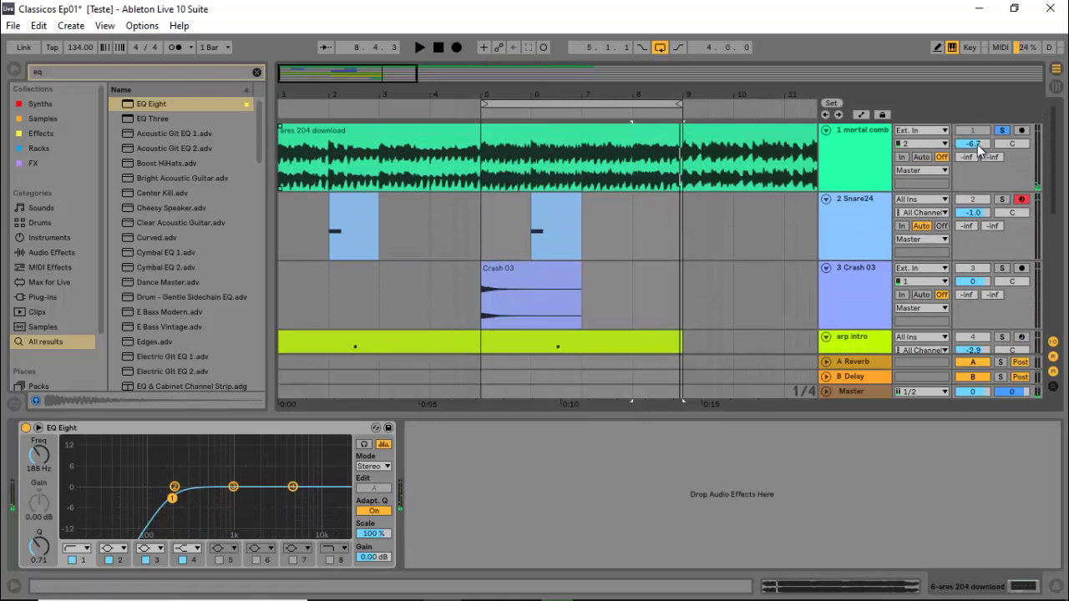
pyautogui.press('space')
pyautogui.scroll(-5, 858, 212)
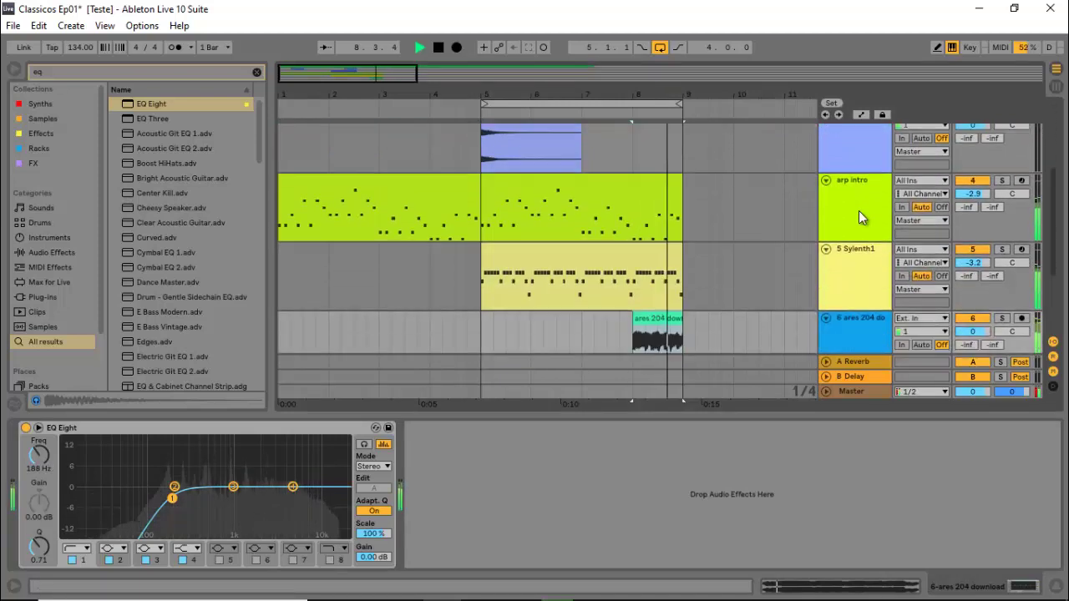
# Step: Trim the end of the Sylenth1 clip back to the start of bar 8
pyautogui.click(489, 296)
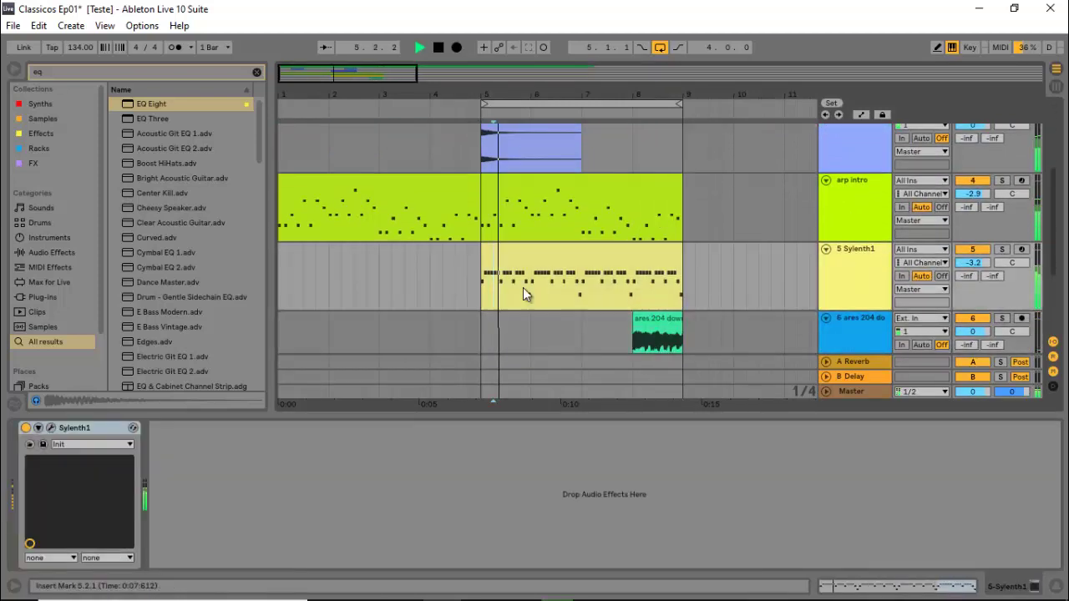
pyautogui.moveTo(680, 266); pyautogui.dragTo(632, 265)
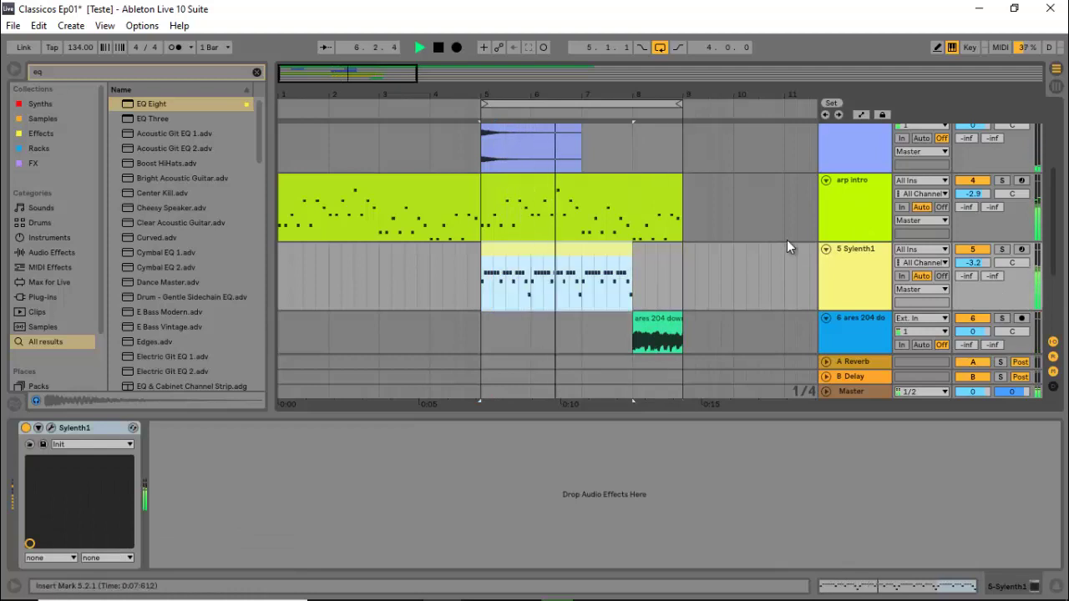
pyautogui.scroll(-1, 787, 239)
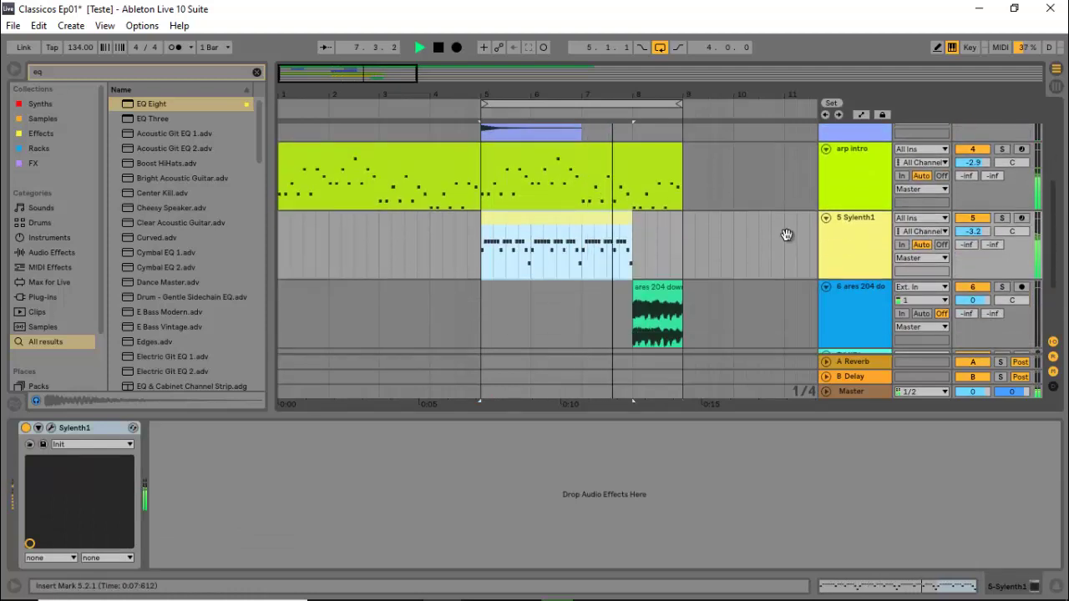
# Step: Lower the copied clip's track volume to -10.7 dB and check the mix by playing bars 5 to 8
pyautogui.hotkey('ctrl', 'alt', 'l')
pyautogui.press('space')
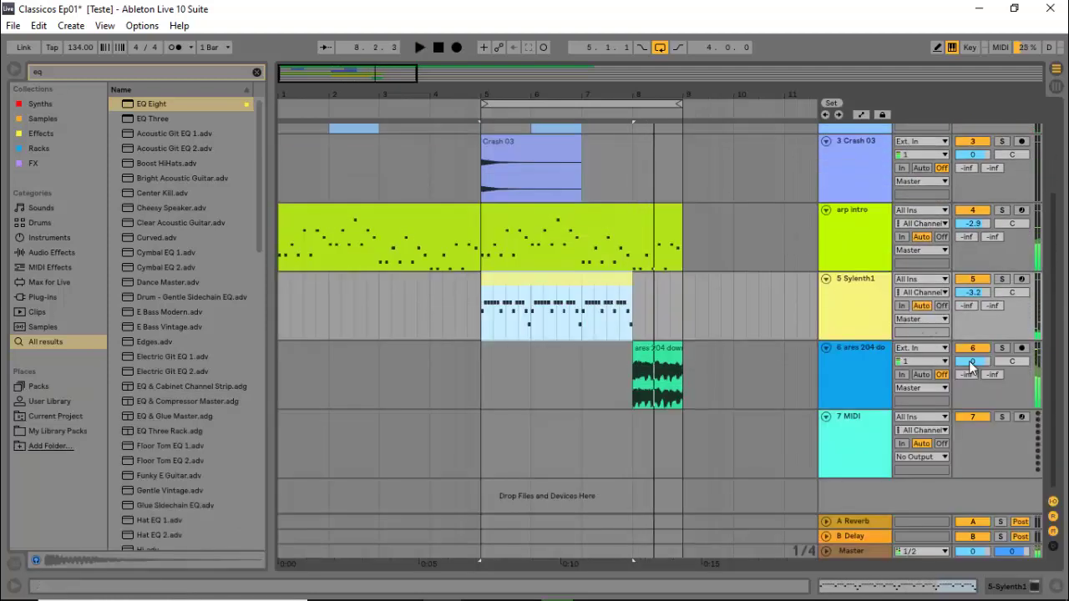
pyautogui.moveTo(970, 361); pyautogui.dragTo(975, 380)
pyautogui.press('space')
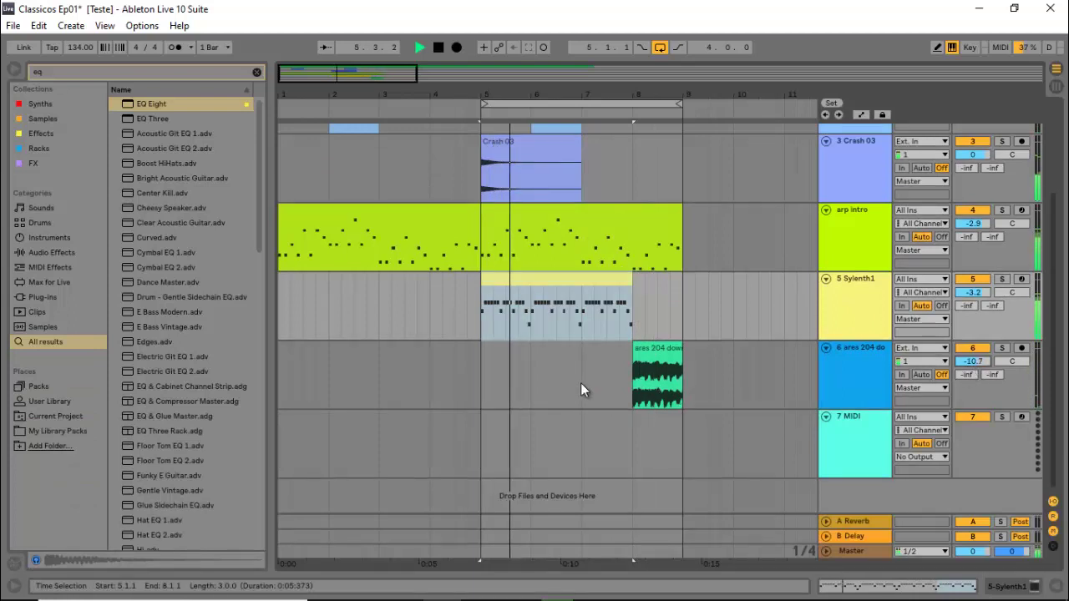
pyautogui.scroll(3, 745, 230)
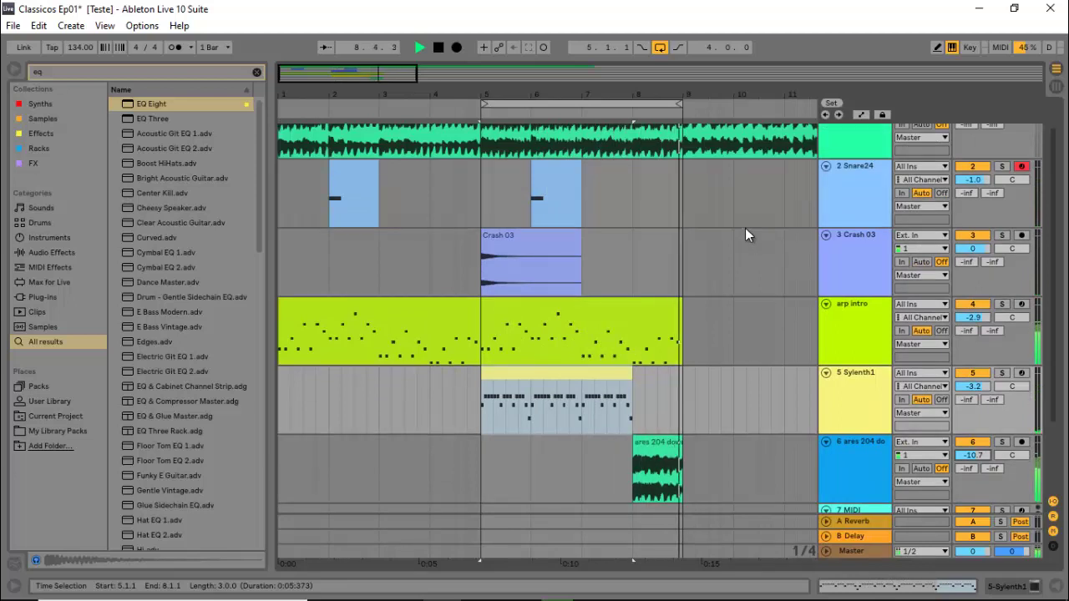
pyautogui.press('space')
# Step: Move the four-bar loop to start at bar 9 and solo the reference track while playing from there
pyautogui.scroll(1, 701, 225)
pyautogui.moveTo(591, 103); pyautogui.dragTo(794, 108)
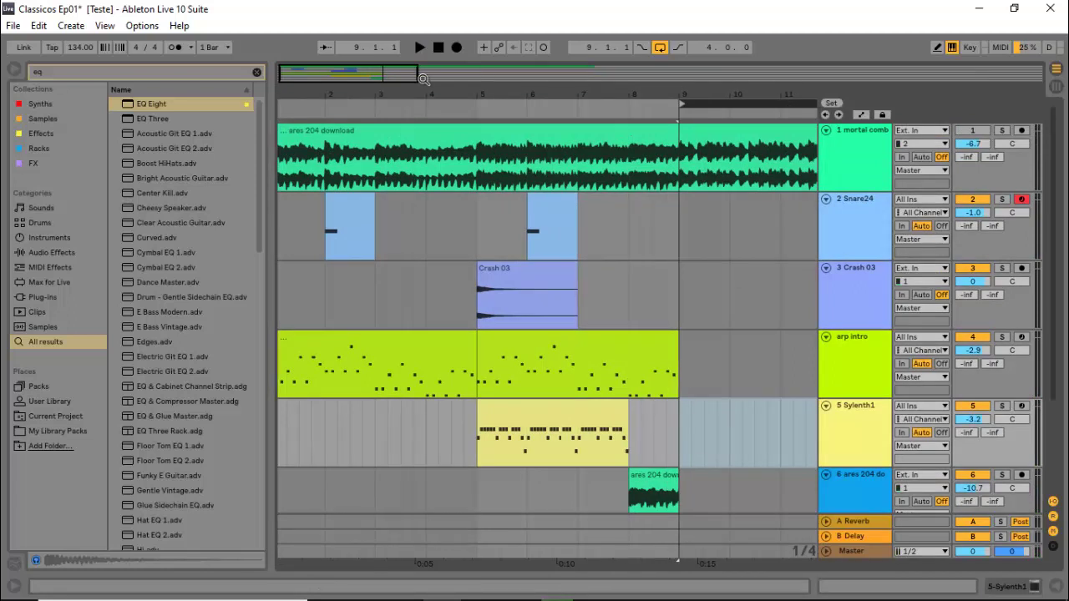
pyautogui.moveTo(423, 78); pyautogui.dragTo(473, 78)
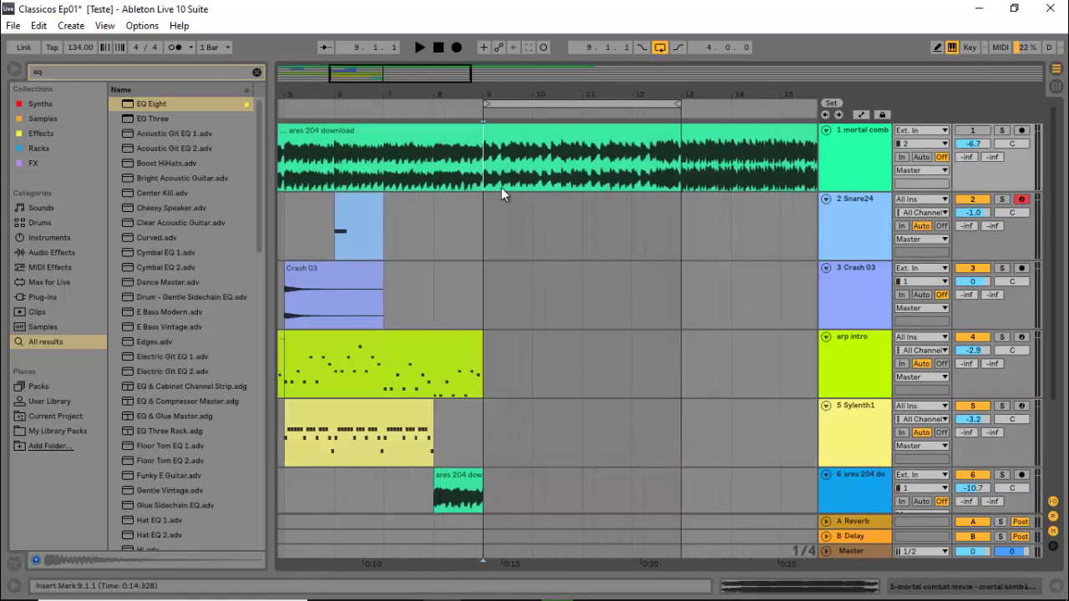
pyautogui.press('space')
pyautogui.click(1003, 132)
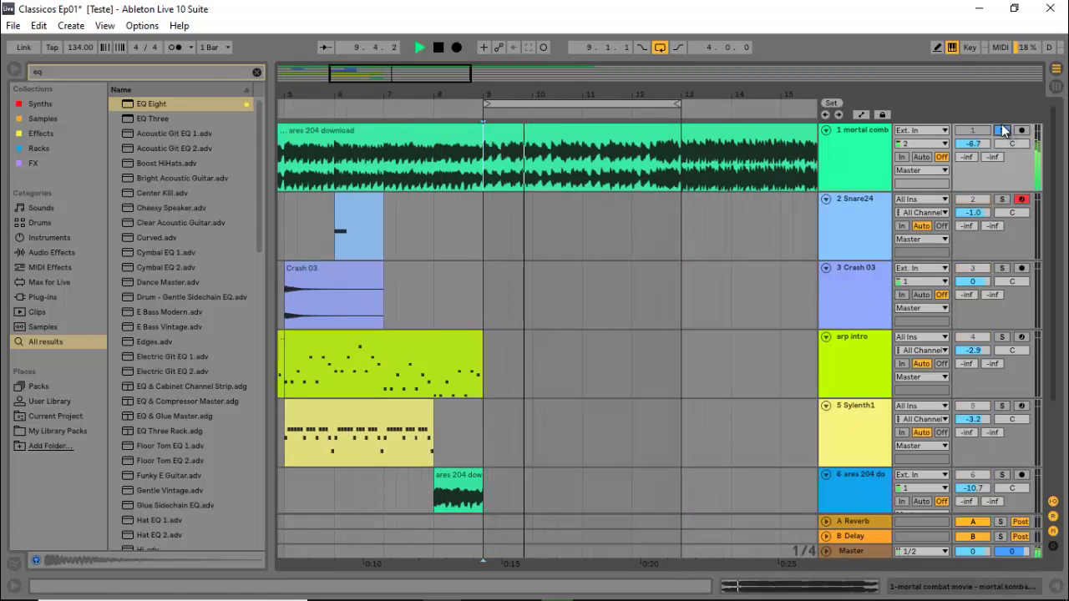
# Step: Fold the arp intro track and rename the 5 Sylenth1 track to "bass intro"
pyautogui.click(826, 337)
pyautogui.click(833, 356)
pyautogui.hotkey('ctrl', 'r')
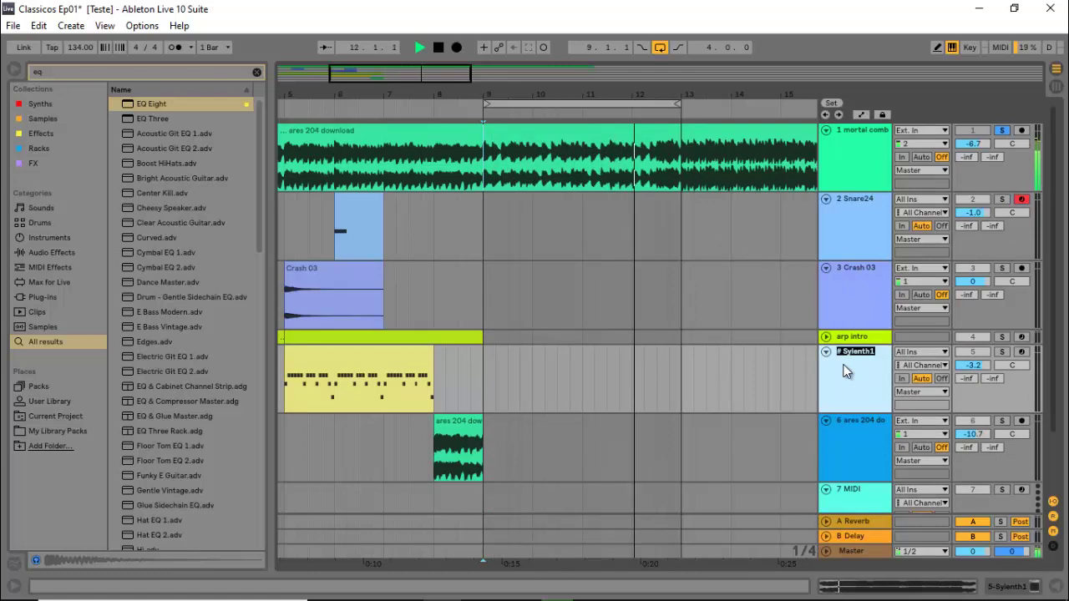
pyautogui.write('bass intro')
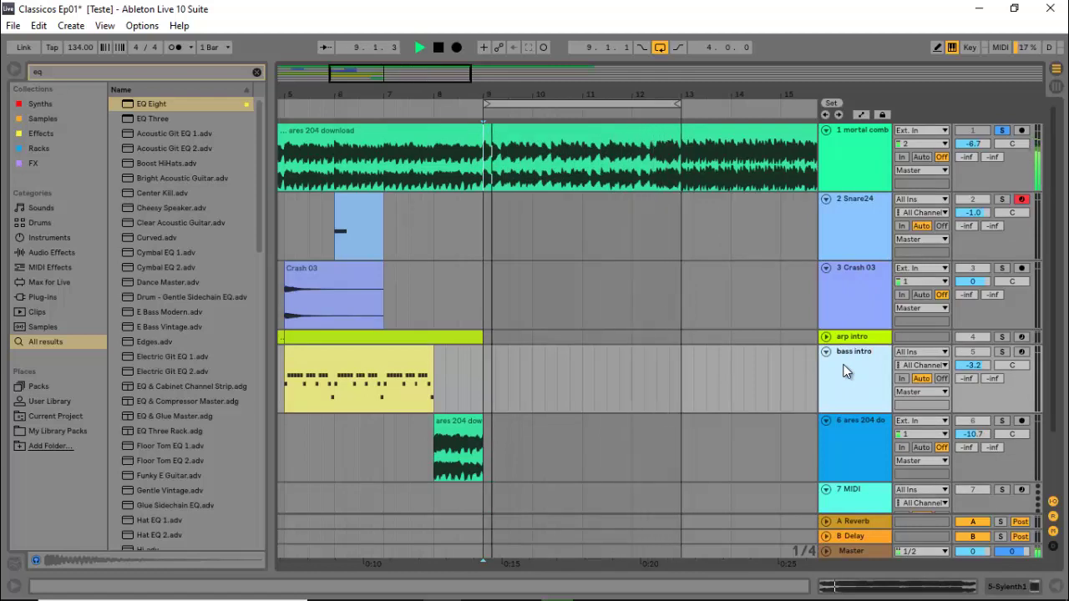
pyautogui.press('Return')
pyautogui.press('space')
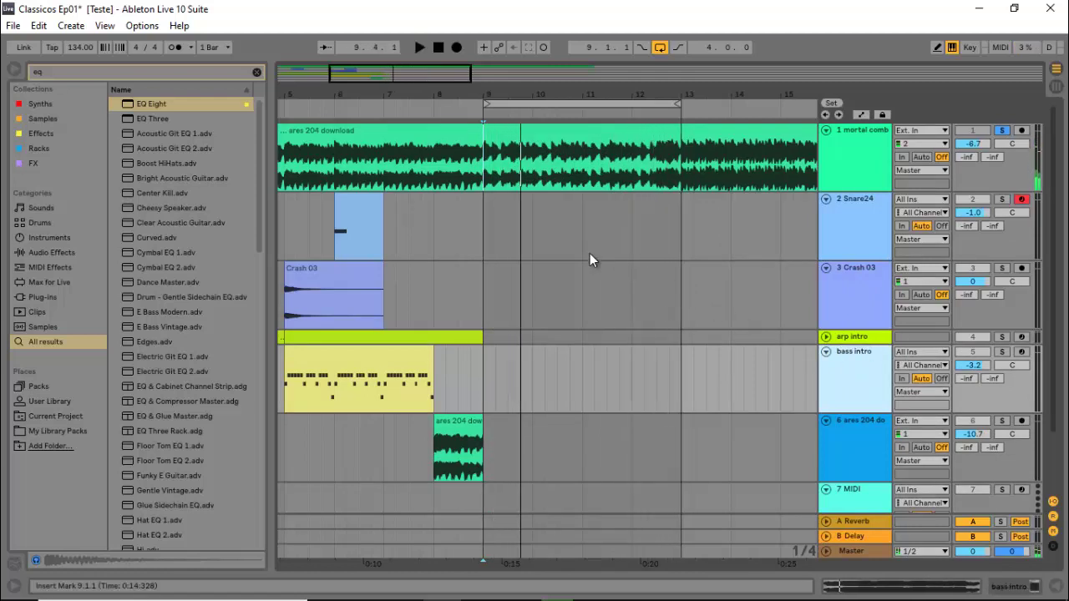
# Step: Fold the bass intro track, then insert a MIDI track below it with the Nexus.64 instrument loaded
pyautogui.scroll(-2, 584, 254)
pyautogui.scroll(2, 580, 256)
pyautogui.click(826, 351)
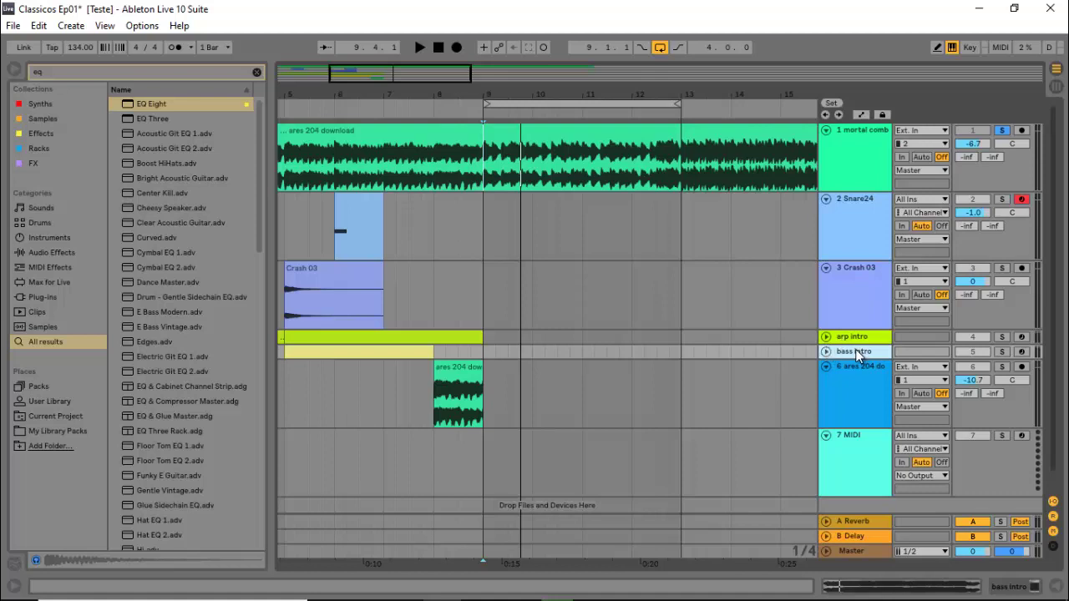
pyautogui.hotkey('ctrl', 'shift', 't')
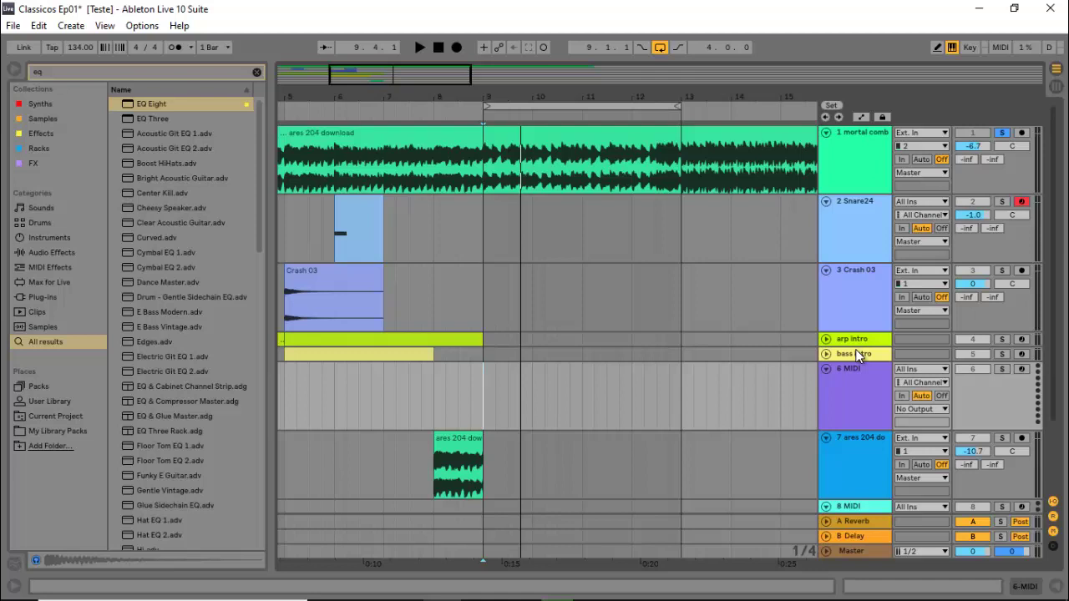
pyautogui.hotkey('ctrl', 'f')
pyautogui.write('nex')
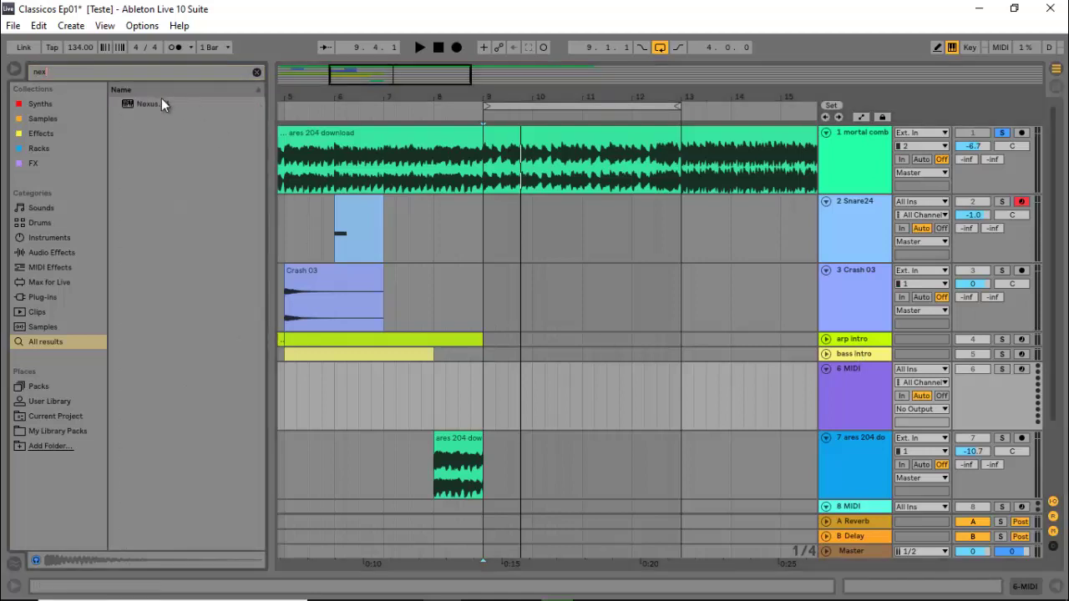
pyautogui.moveTo(161, 103); pyautogui.dragTo(526, 381)
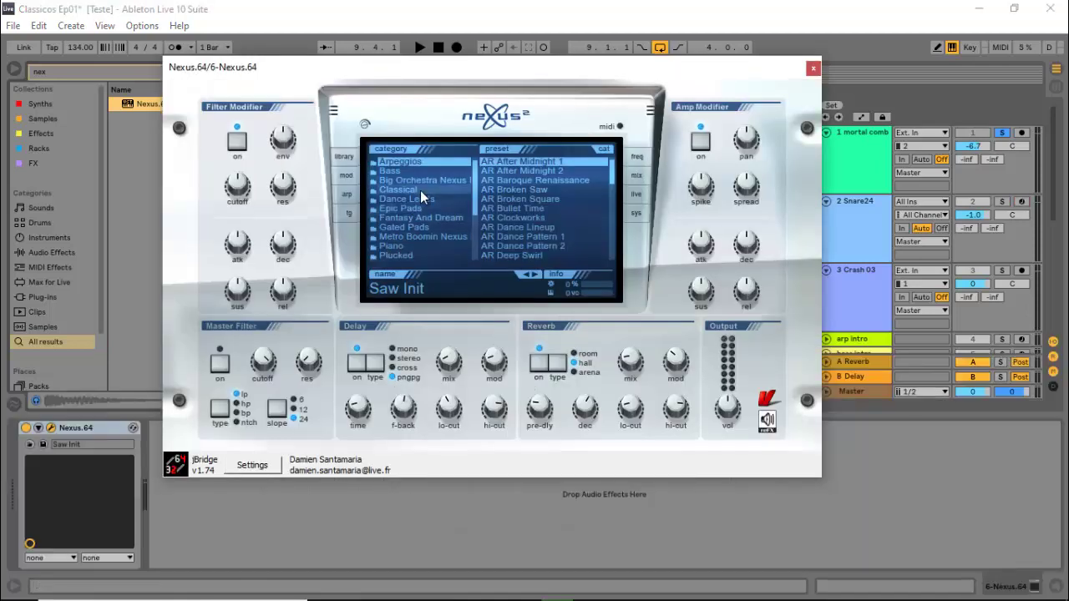
# Step: Load the CL Platinum Hit preset from the Classical category in Nexus and solo its track
pyautogui.click(455, 180)
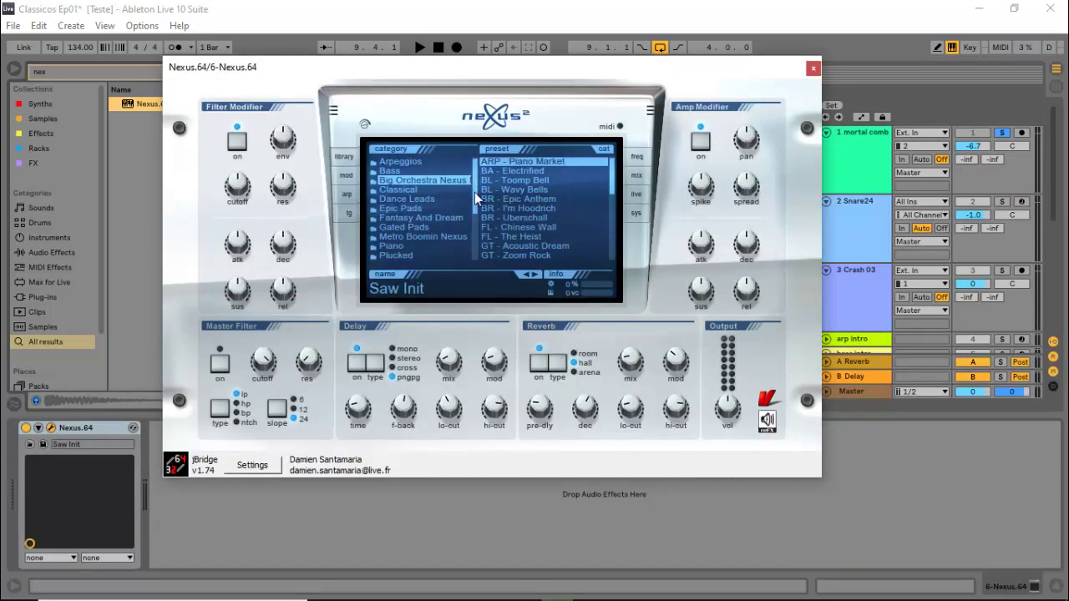
pyautogui.moveTo(477, 198)
pyautogui.mouseDown()
pyautogui.moveTo(479, 223)
pyautogui.moveTo(481, 200)
pyautogui.mouseUp()
pyautogui.click(425, 190)
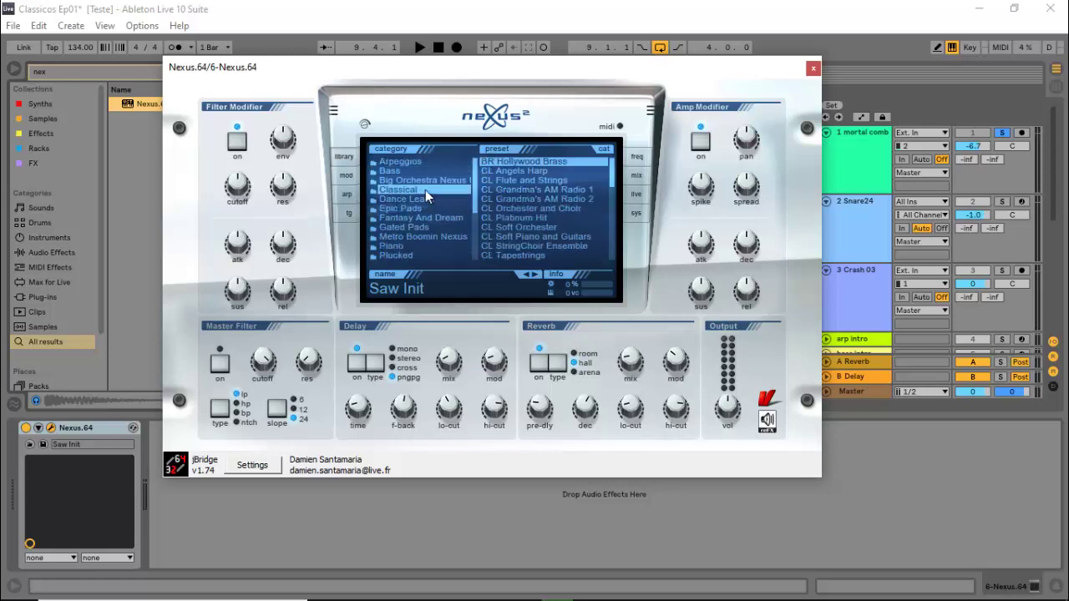
pyautogui.click(535, 218)
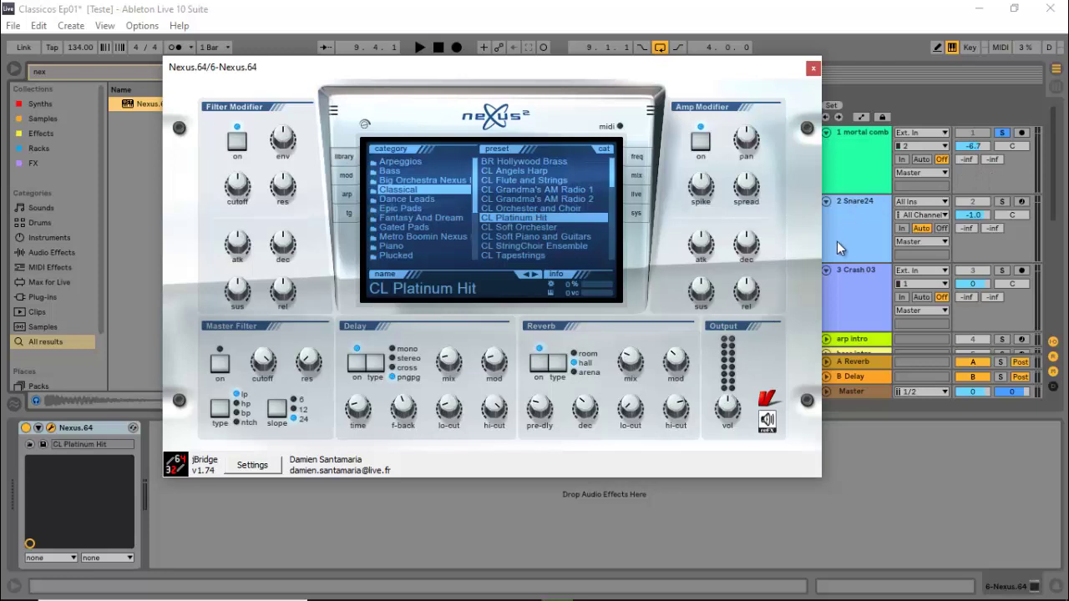
pyautogui.scroll(-5, 844, 246)
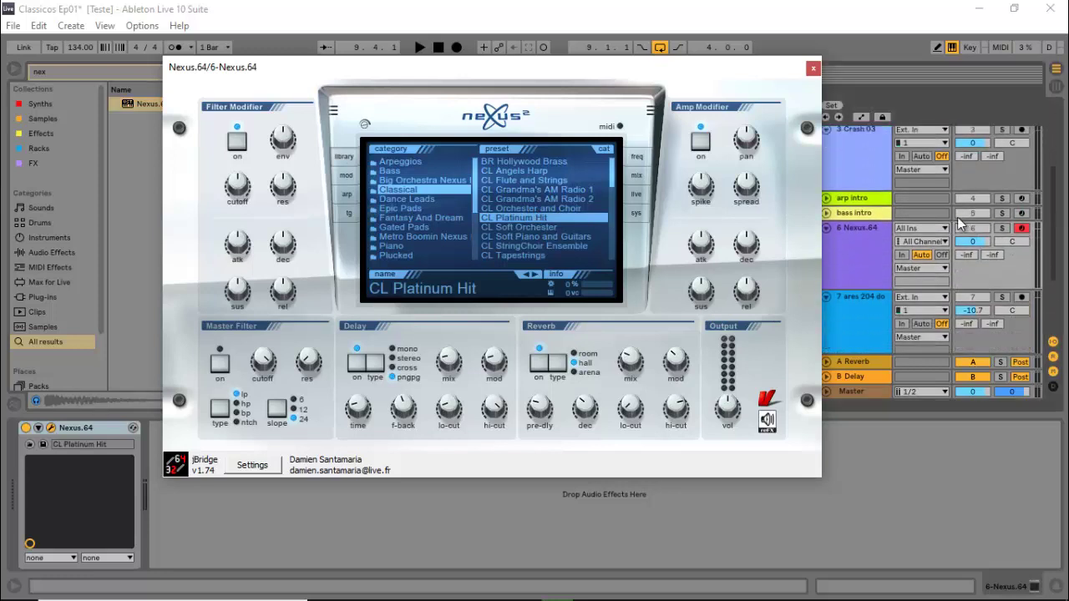
pyautogui.click(1001, 228)
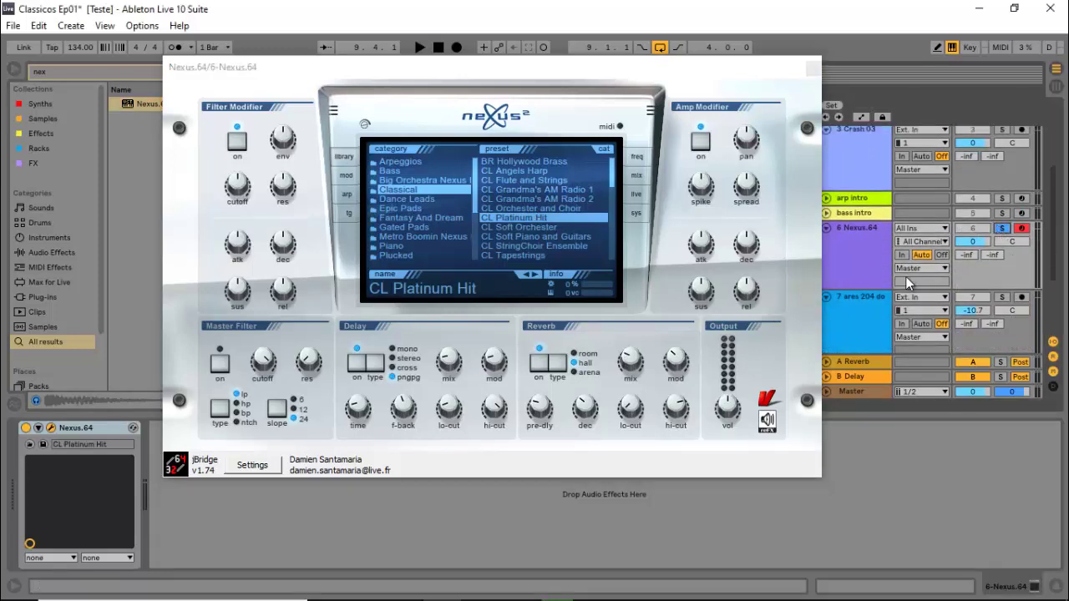
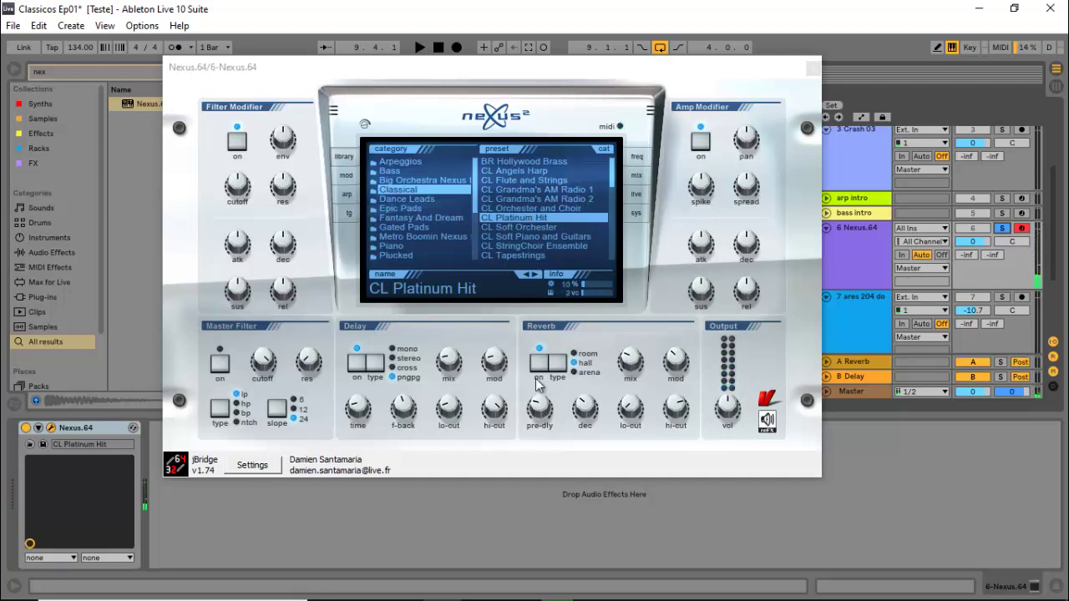
# Step: Switch off the Nexus delay and set the reverb to room type with a mix of 18
pyautogui.click(359, 364)
pyautogui.click(532, 367)
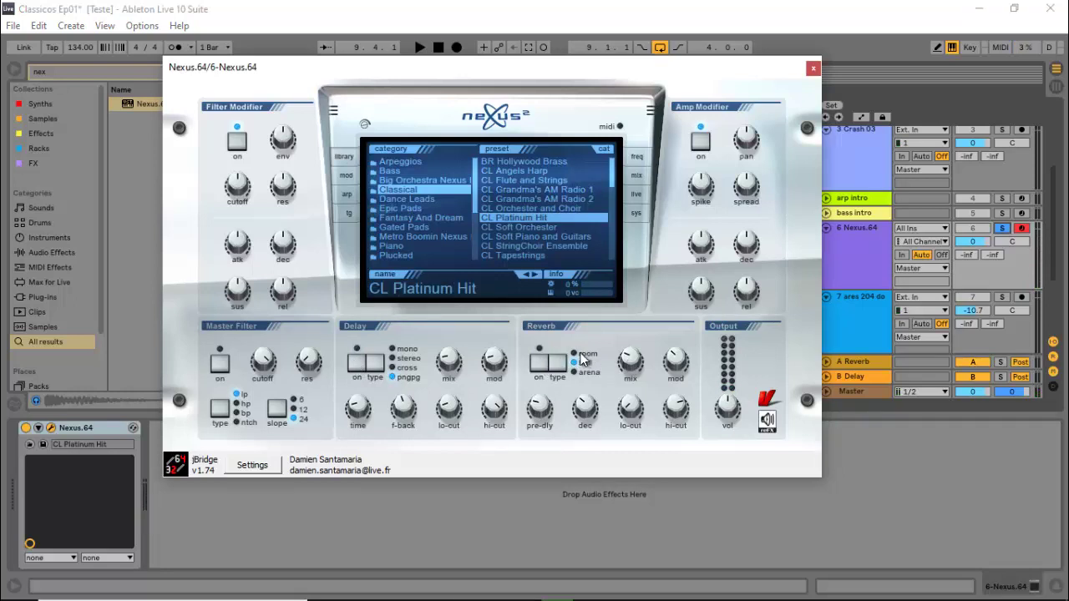
pyautogui.click(576, 354)
pyautogui.click(539, 362)
pyautogui.moveTo(631, 358)
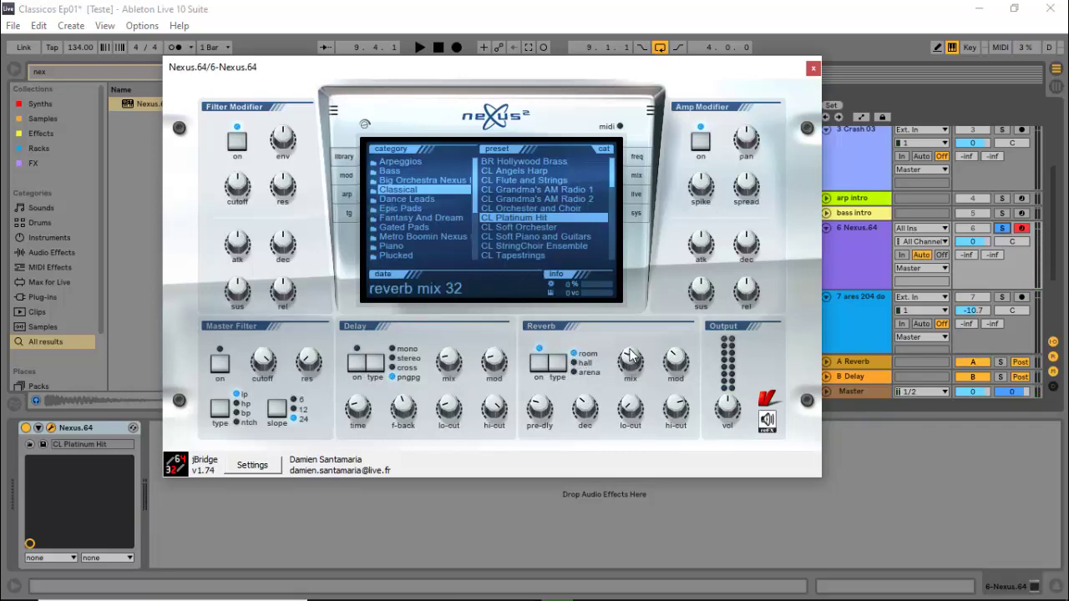
pyautogui.moveTo(635, 358); pyautogui.dragTo(636, 378)
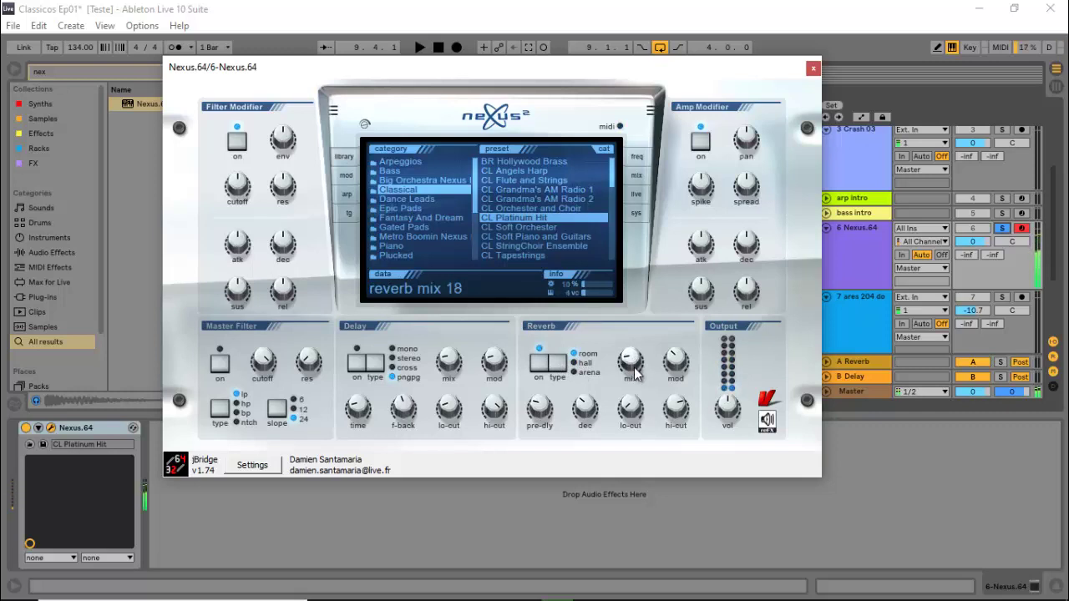
# Step: Lower the amp modifier release in Nexus, try the amp spike, and close the plug-in window
pyautogui.moveTo(735, 311); pyautogui.dragTo(723, 346)
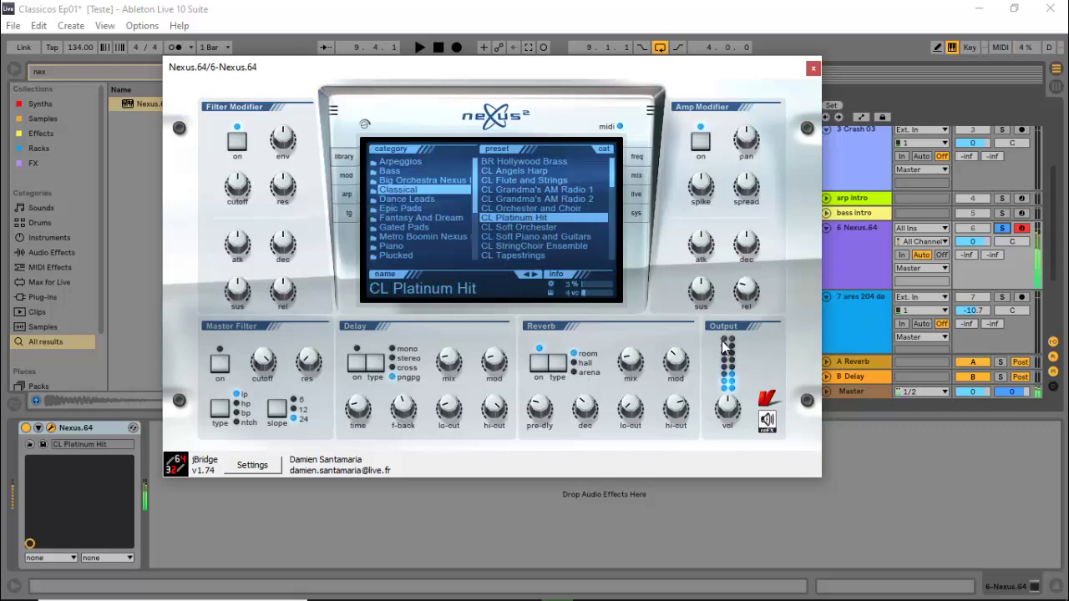
pyautogui.moveTo(695, 189)
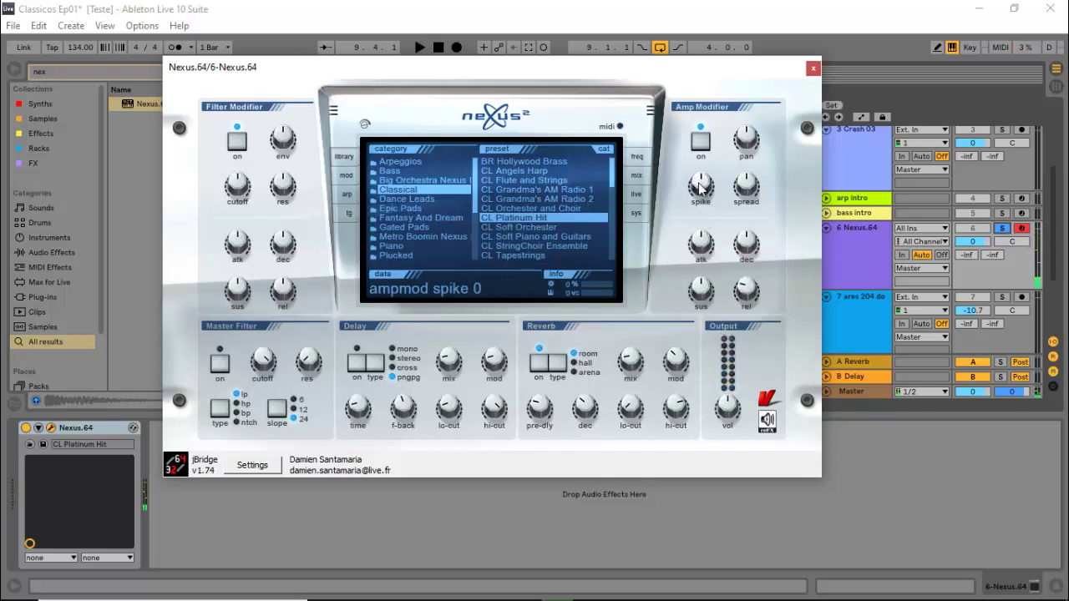
pyautogui.moveTo(701, 184); pyautogui.dragTo(701, 157)
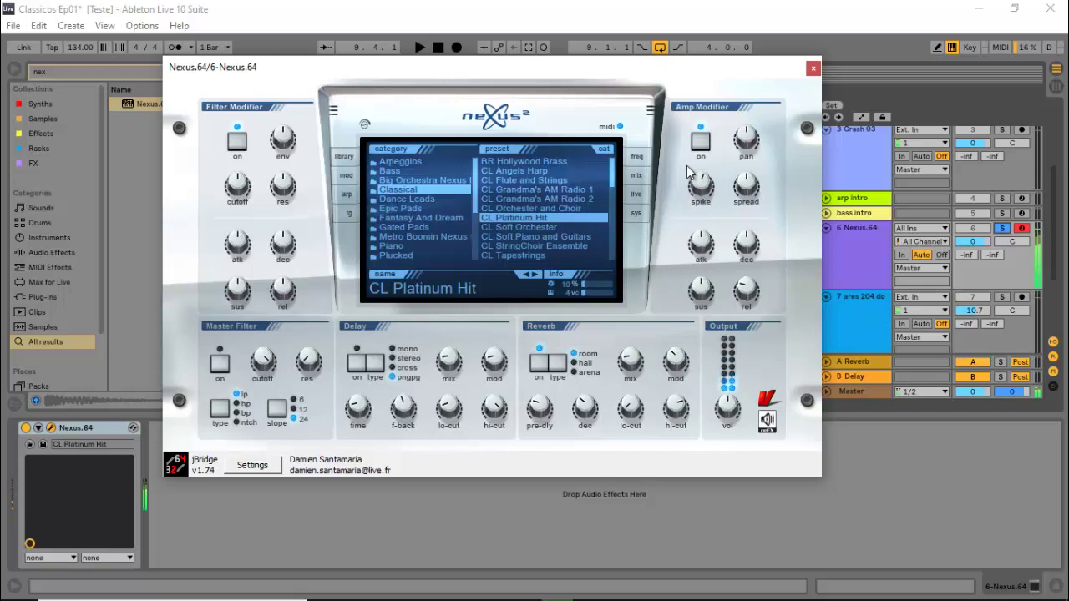
pyautogui.press('z')
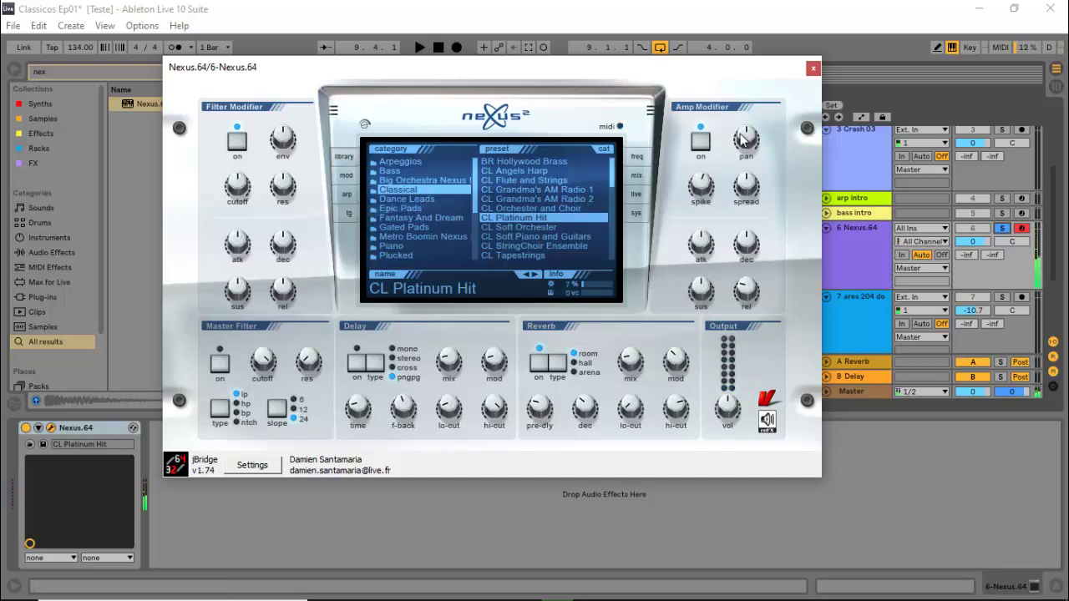
pyautogui.click(811, 68)
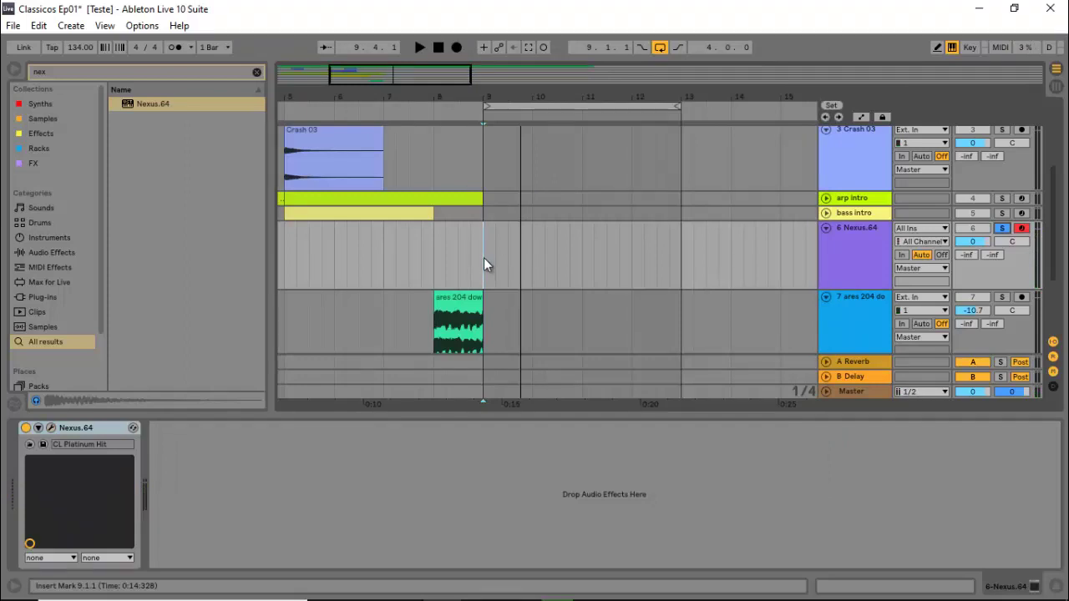
# Step: Insert an empty four-bar MIDI clip on the Nexus.64 track from 9.1.1 to 13.1.1
pyautogui.moveTo(484, 259); pyautogui.dragTo(677, 268)
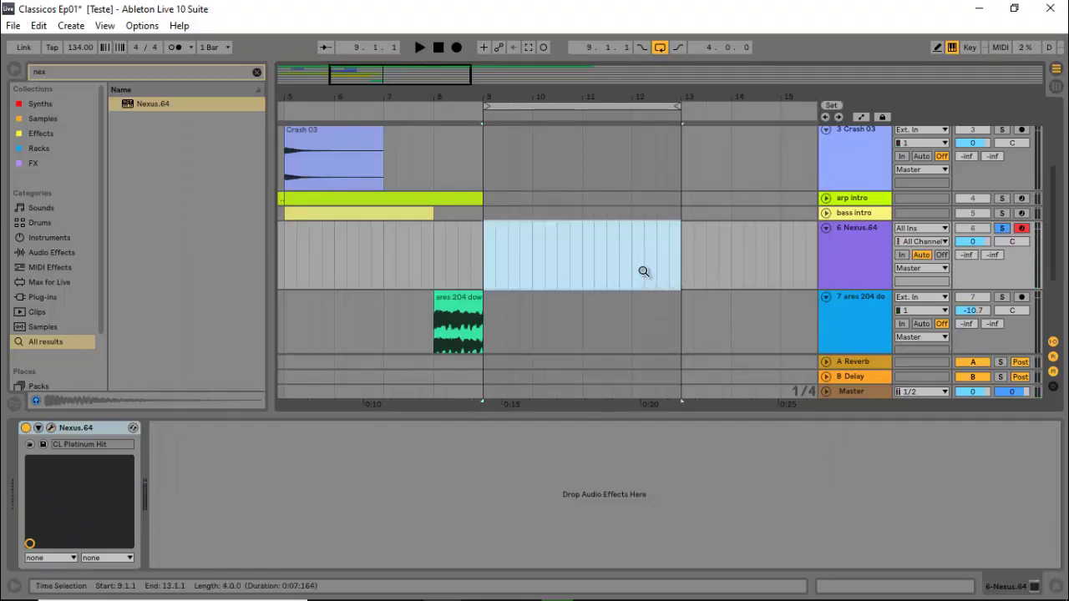
pyautogui.doubleClick(642, 270)
pyautogui.hotkey('ctrl', 'alt', 'l')
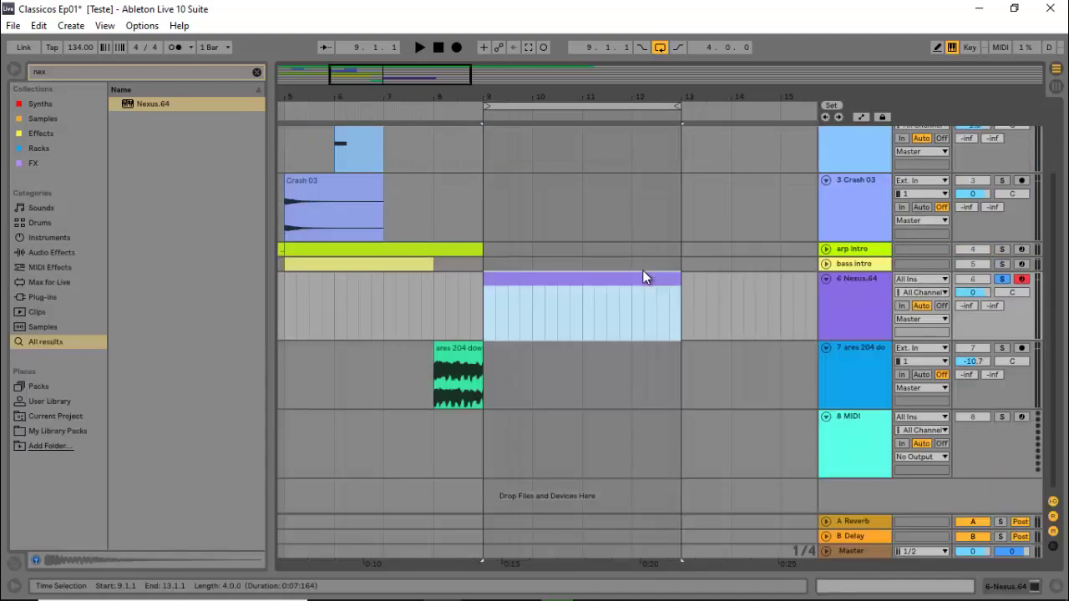
# Step: Unsolo the Nexus track, enable the metronome, and record the orchestral hit melody from bar 8 up to bar 13
pyautogui.click(431, 313)
pyautogui.press('space')
pyautogui.press('space')
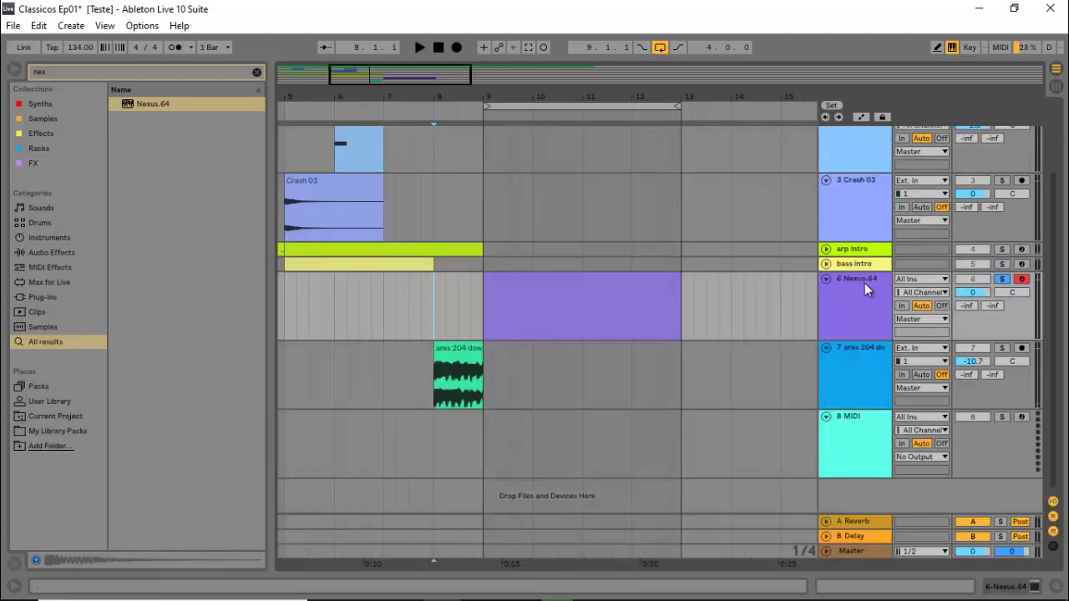
pyautogui.click(1002, 279)
pyautogui.click(174, 46)
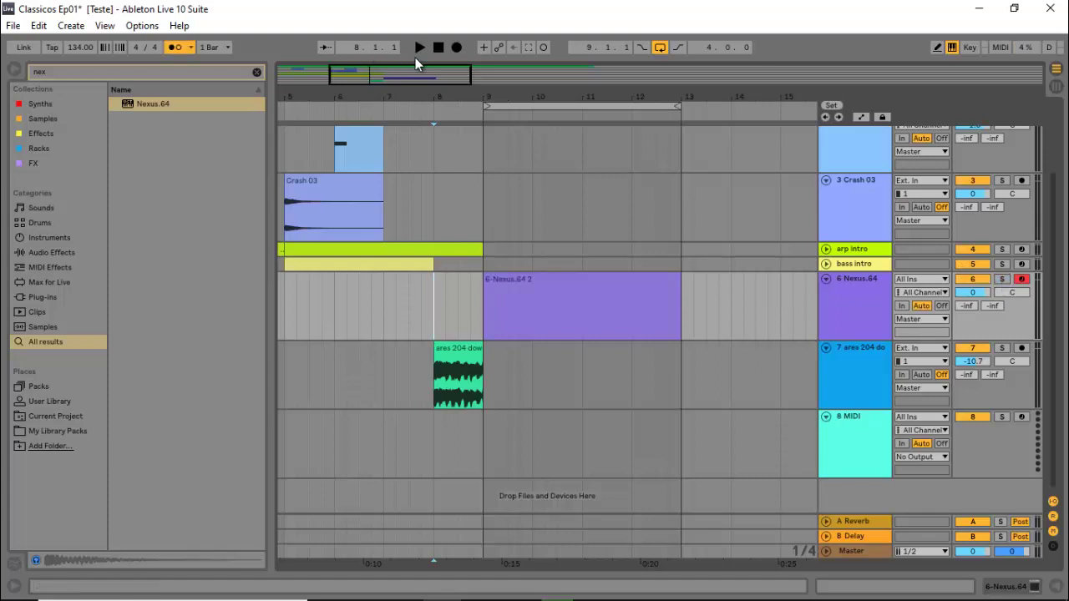
pyautogui.click(457, 47)
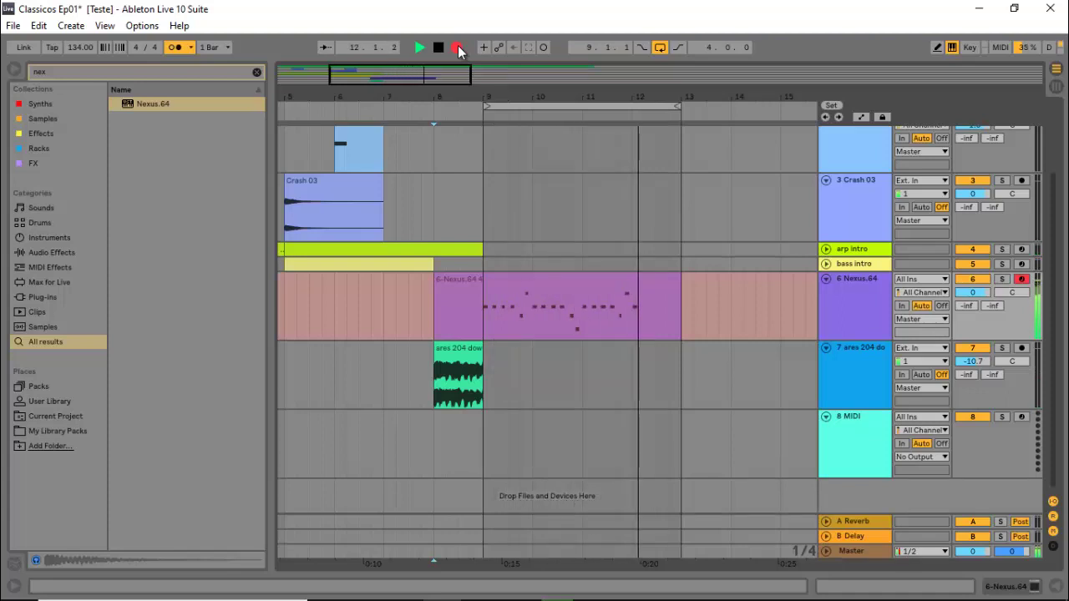
pyautogui.press('space')
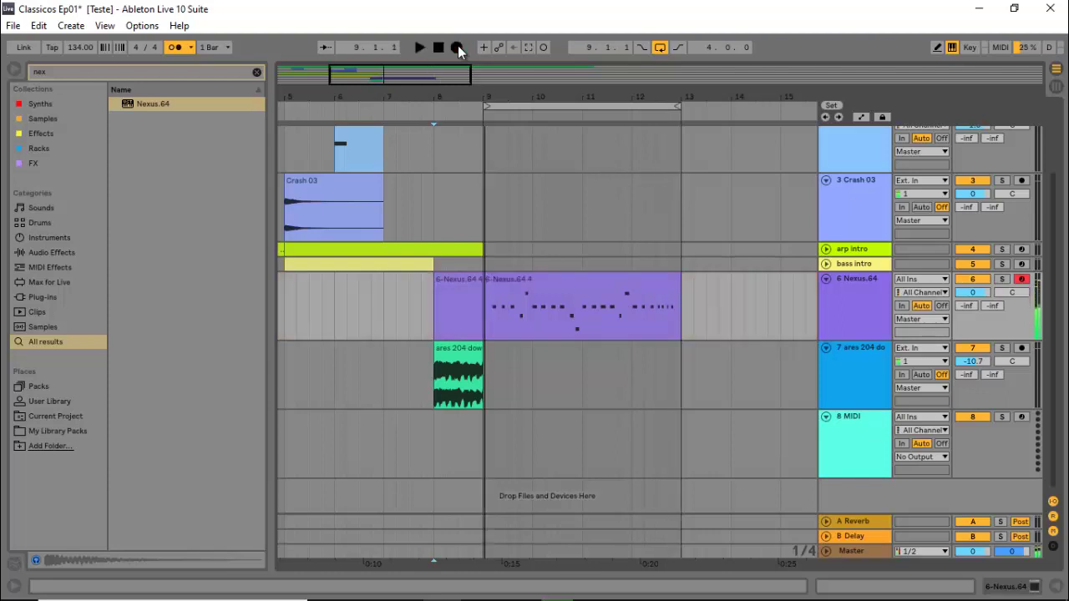
# Step: Add the missing A2 note at the very start of the recorded Nexus clip that begins at bar 9
pyautogui.doubleClick(494, 281)
pyautogui.press('space')
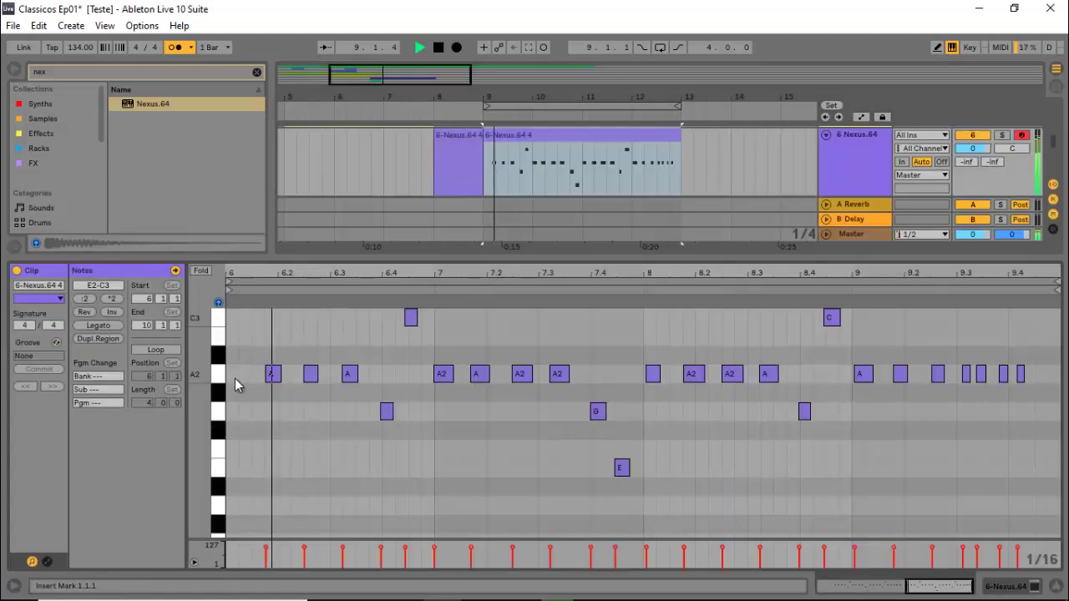
pyautogui.click(233, 384)
pyautogui.press('space')
pyautogui.doubleClick(234, 379)
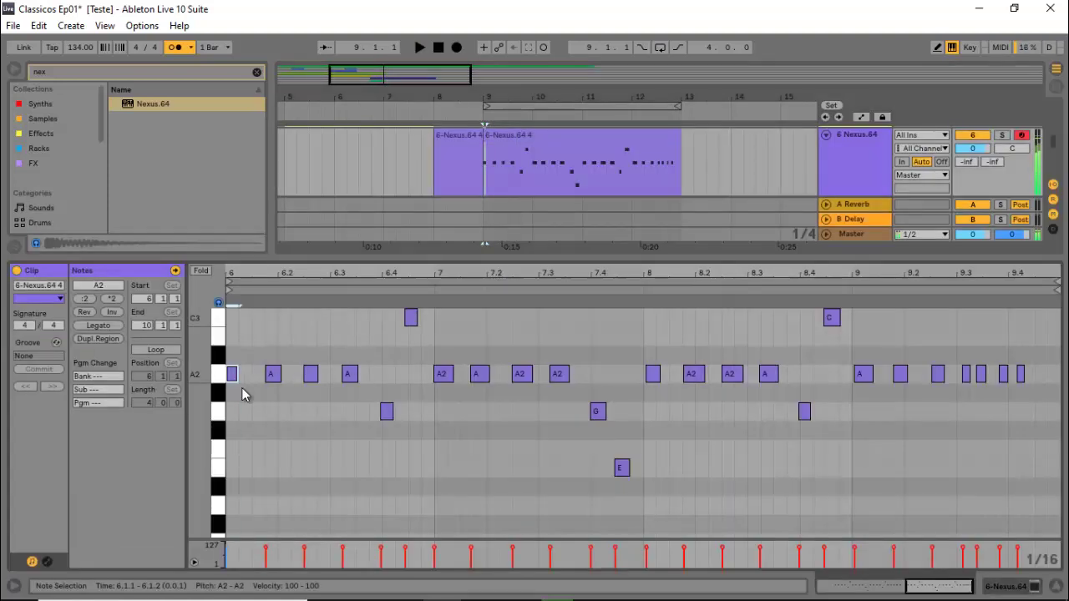
# Step: Quantize all notes in the Nexus clip and play it back to check the timing
pyautogui.scroll(2, 303, 421)
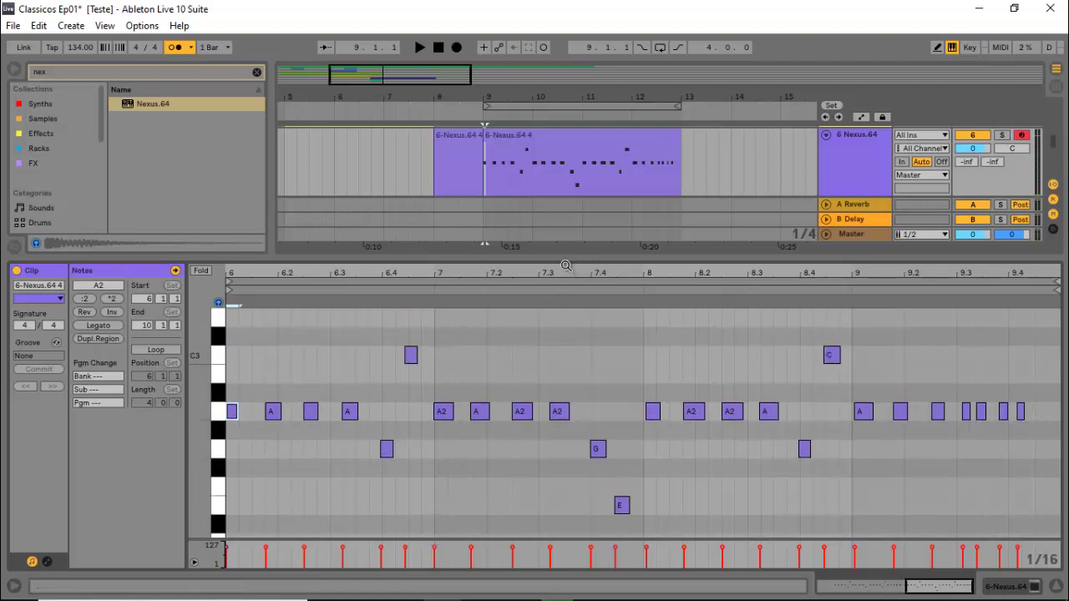
pyautogui.moveTo(561, 260); pyautogui.dragTo(548, 163)
pyautogui.scroll(3, 616, 357)
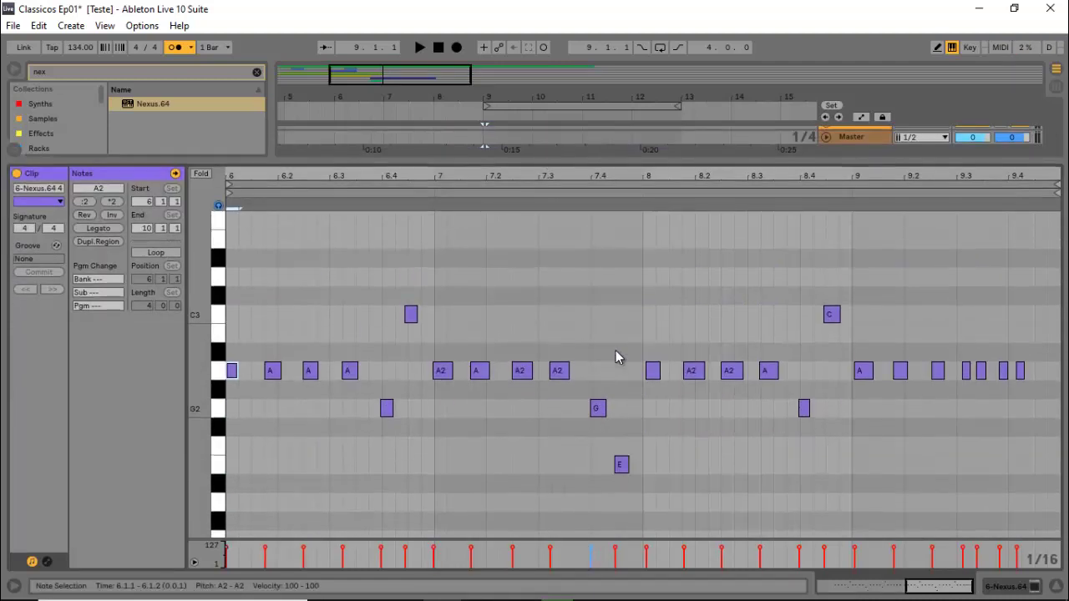
pyautogui.hotkey('ctrl', 'a')
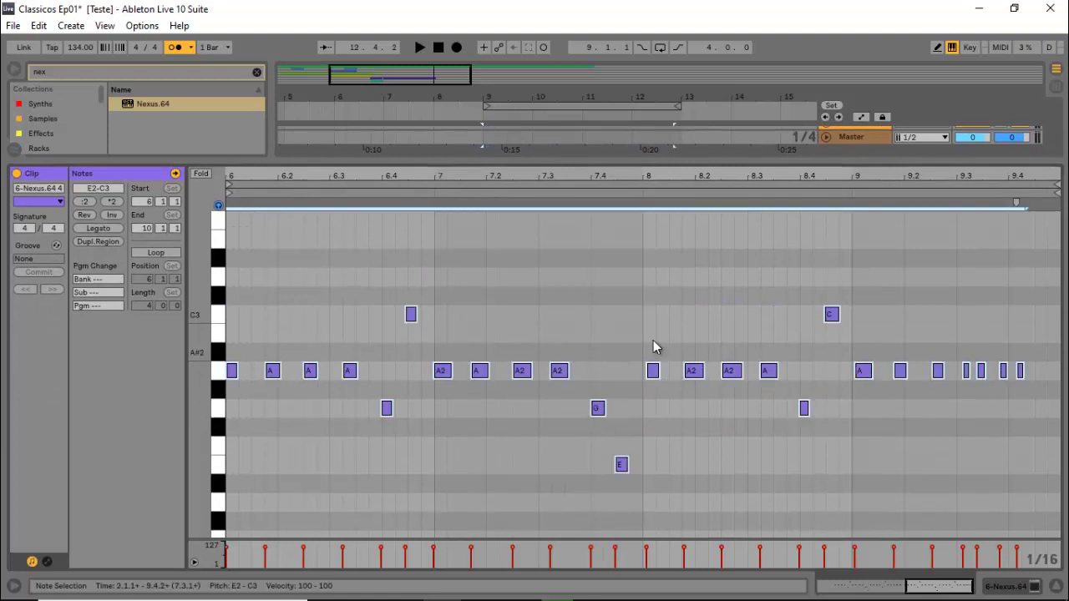
pyautogui.rightClick(652, 306)
pyautogui.click(654, 331)
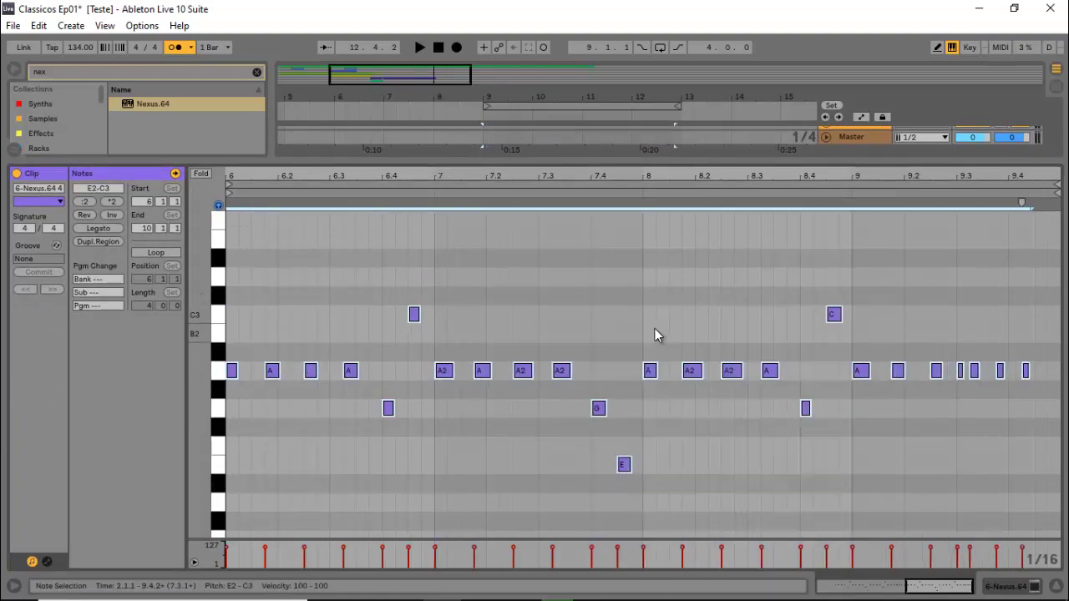
pyautogui.press('space')
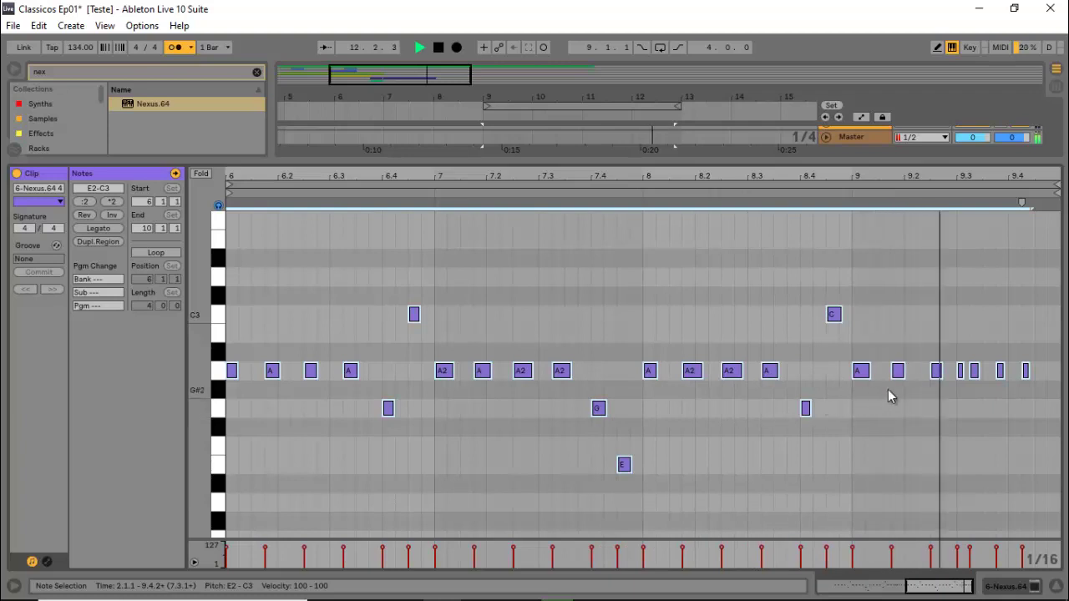
pyautogui.press('space')
# Step: Move the last A2 note of the Nexus clip to 9.4.1, lengthen it past 9.4.2, and listen to the ending
pyautogui.click(1025, 371)
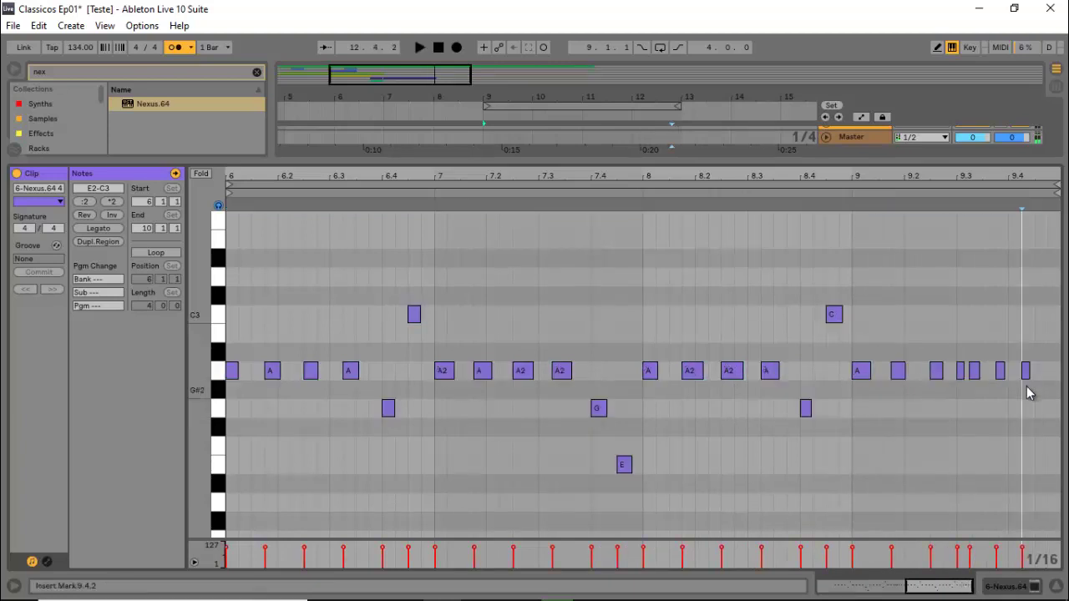
pyautogui.moveTo(1025, 371); pyautogui.dragTo(1015, 372)
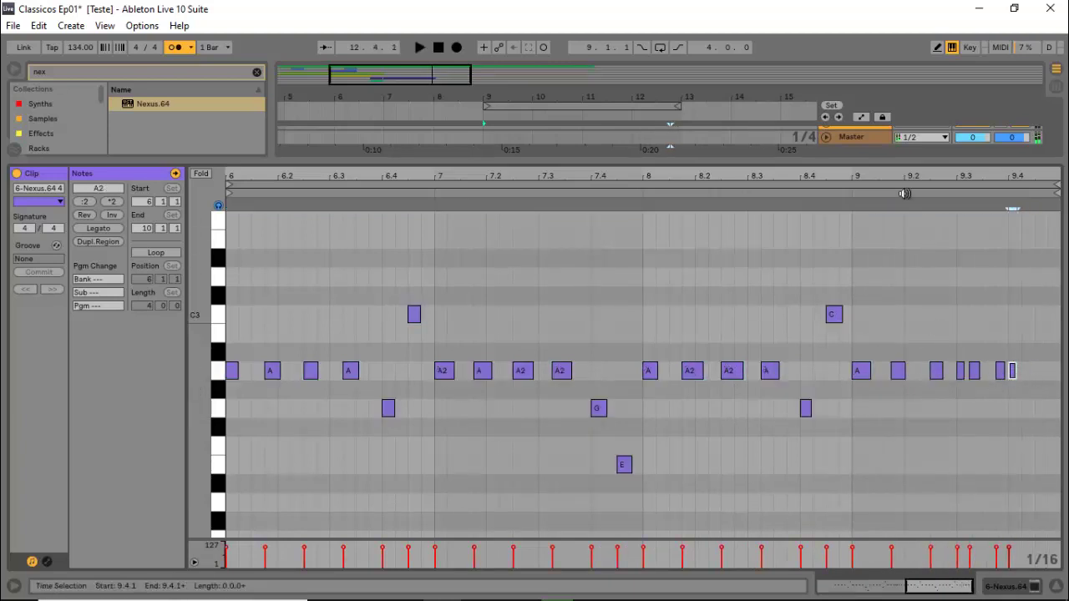
pyautogui.click(850, 192)
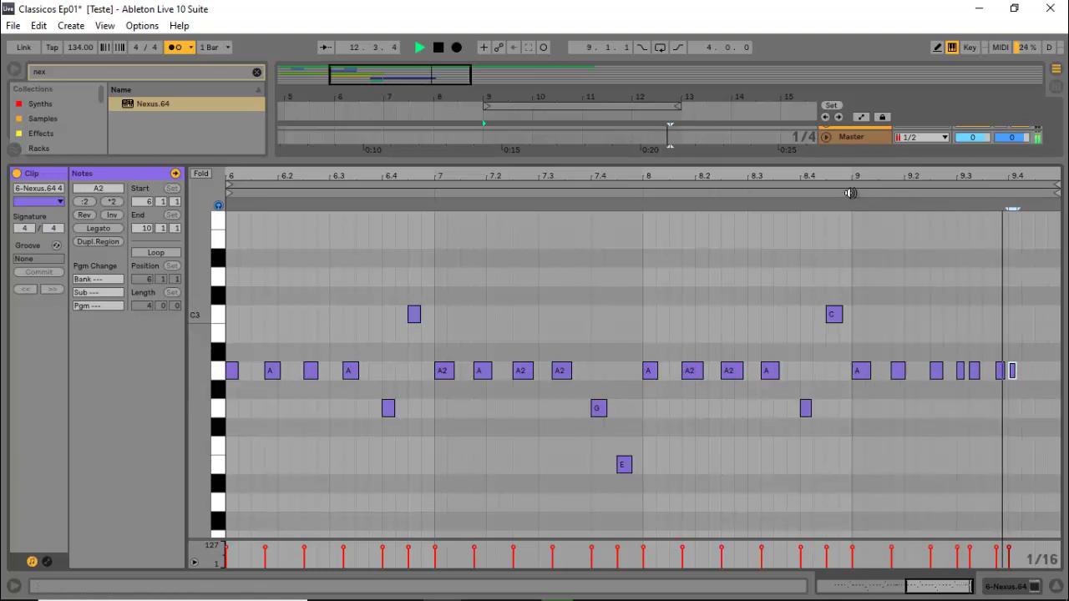
pyautogui.click(1015, 373)
pyautogui.press('space')
pyautogui.click(1014, 372)
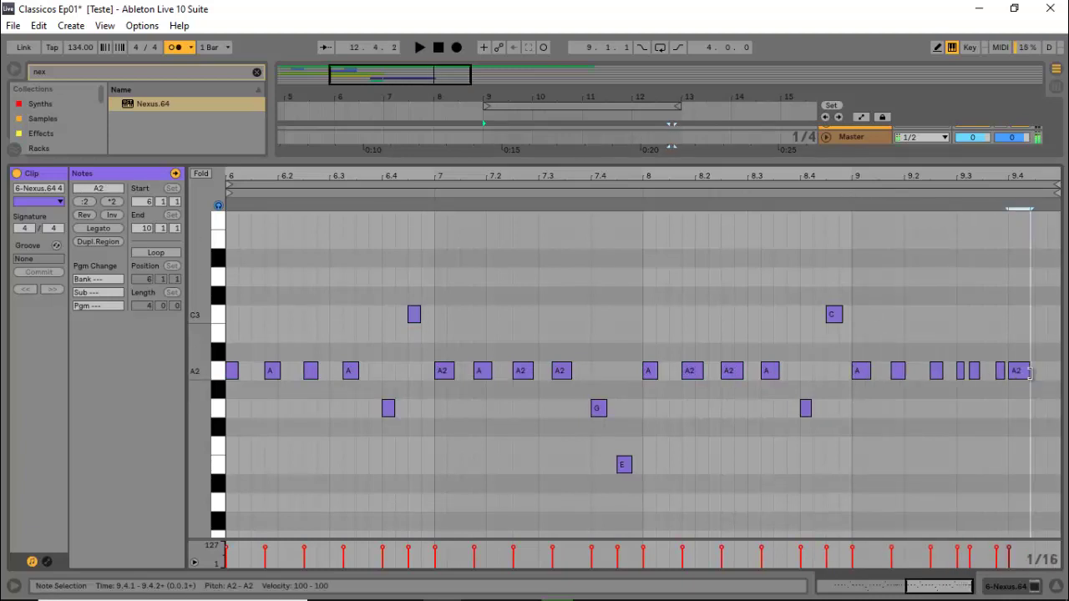
pyautogui.click(855, 193)
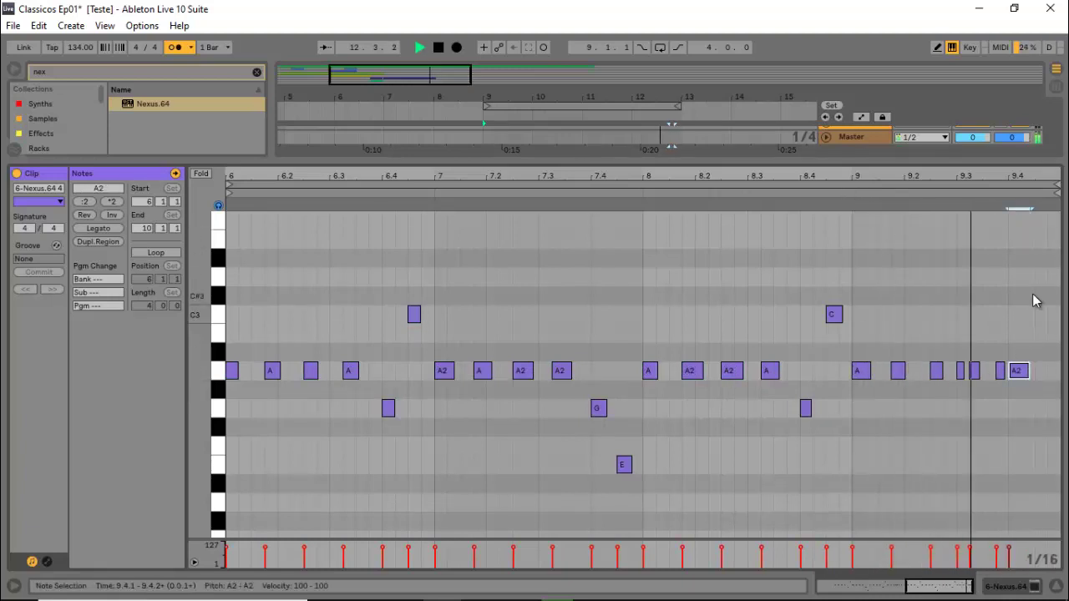
pyautogui.press('space')
# Step: Delete the leftover empty Nexus clip between 8.1.1 and 9.1.1
pyautogui.hotkey('ctrl', 'alt', 'l')
pyautogui.click(463, 291)
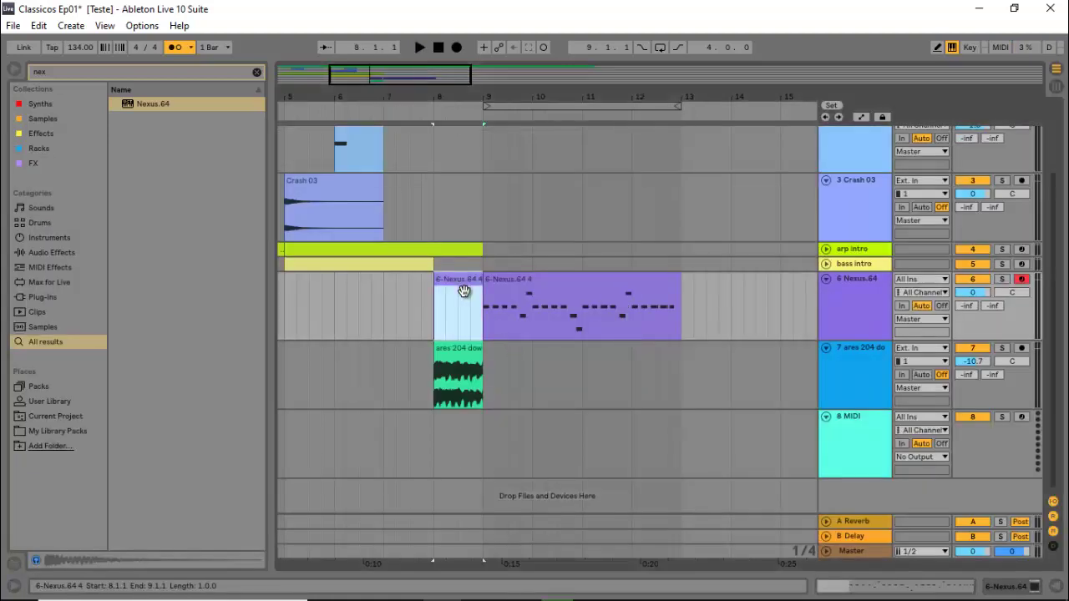
pyautogui.press('Delete')
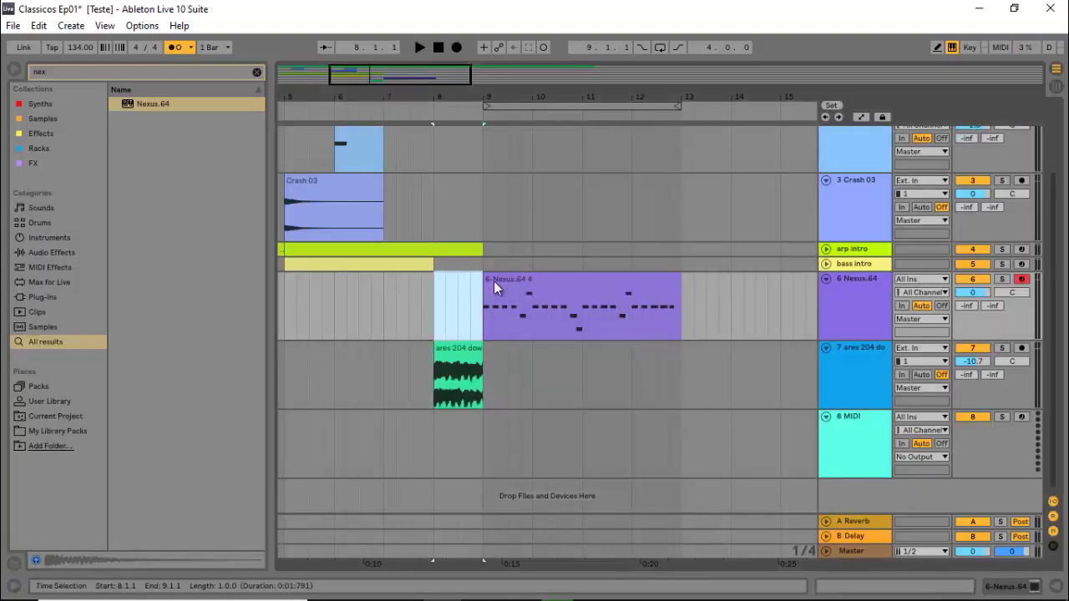
# Step: Play the arrangement from bar 9 and compare it with the soloed original song on the mortal combat track
pyautogui.scroll(6, 482, 259)
pyautogui.click(481, 173)
pyautogui.press('space')
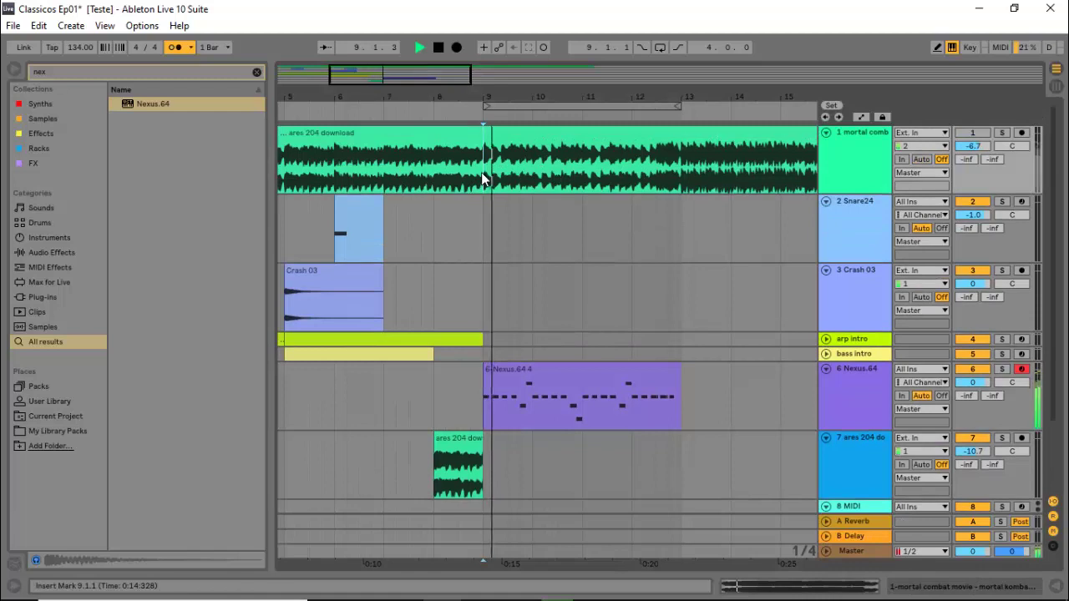
pyautogui.click(1003, 132)
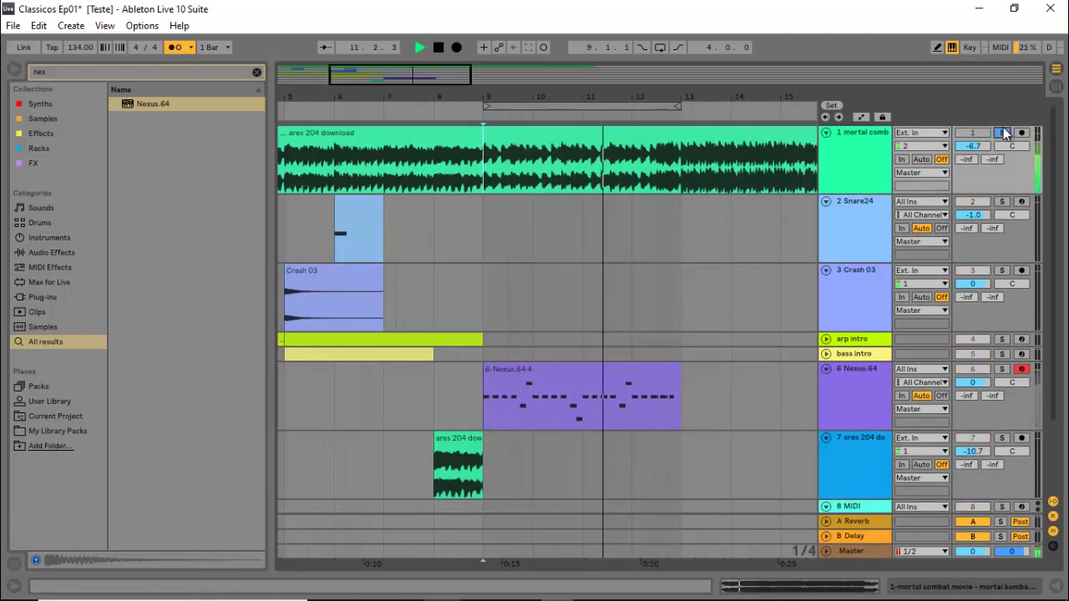
pyautogui.press('space')
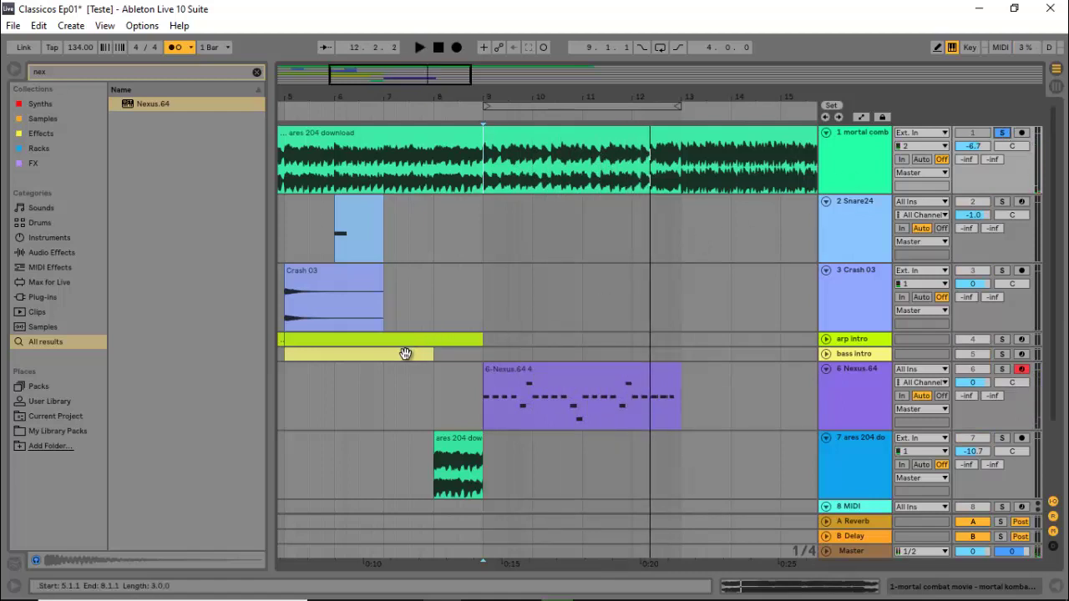
pyautogui.click(482, 247)
pyautogui.press('space')
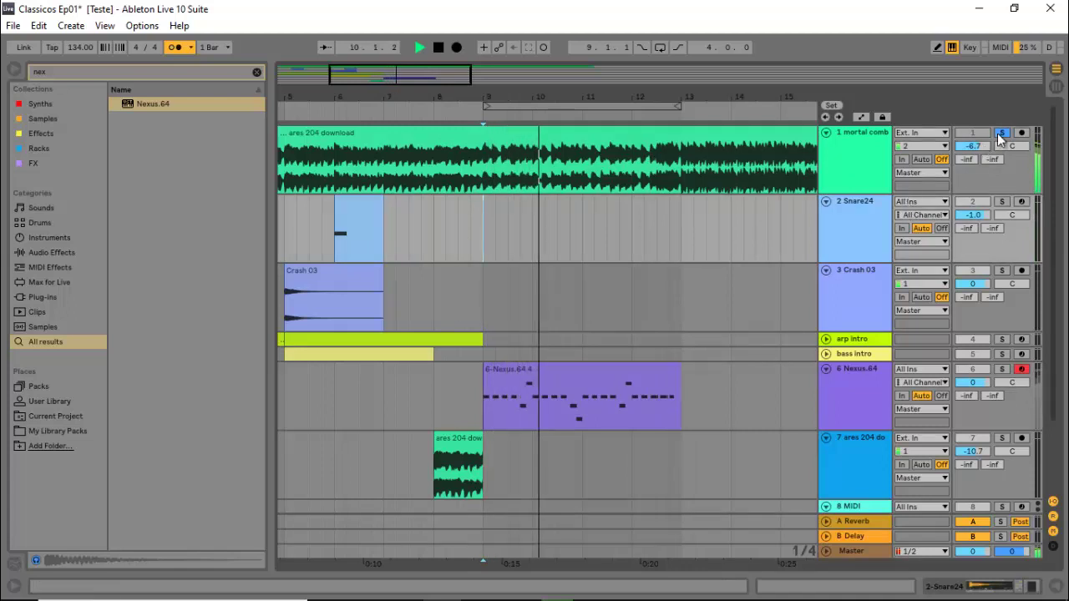
pyautogui.press('space')
# Step: Copy the bass intro clip so that it spans bar 9 to bar 13, and delete all notes in the copy
pyautogui.click(374, 354)
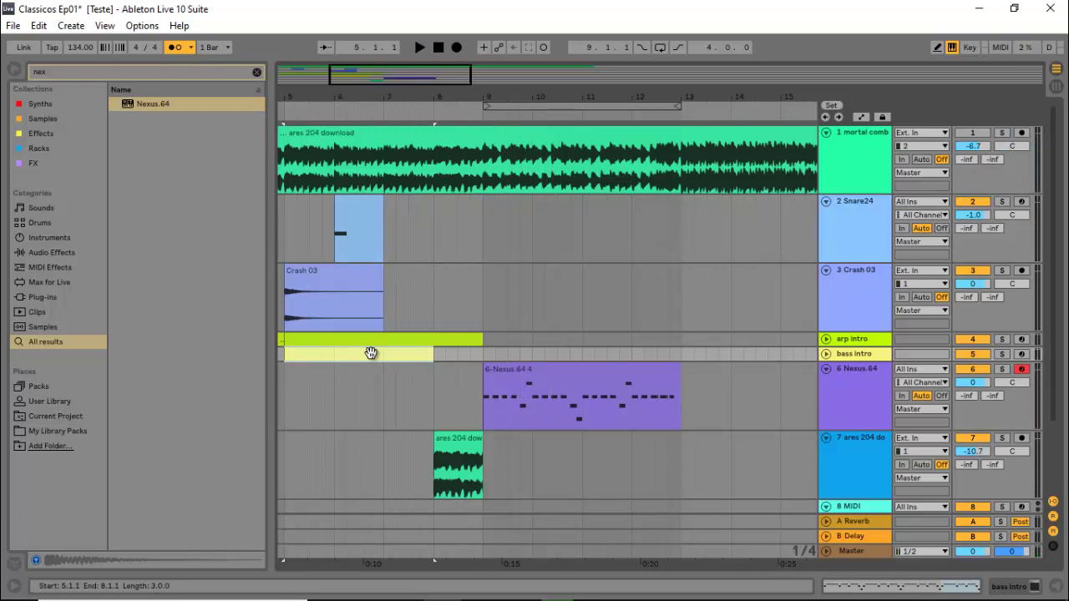
pyautogui.moveTo(371, 353); pyautogui.dragTo(693, 345)
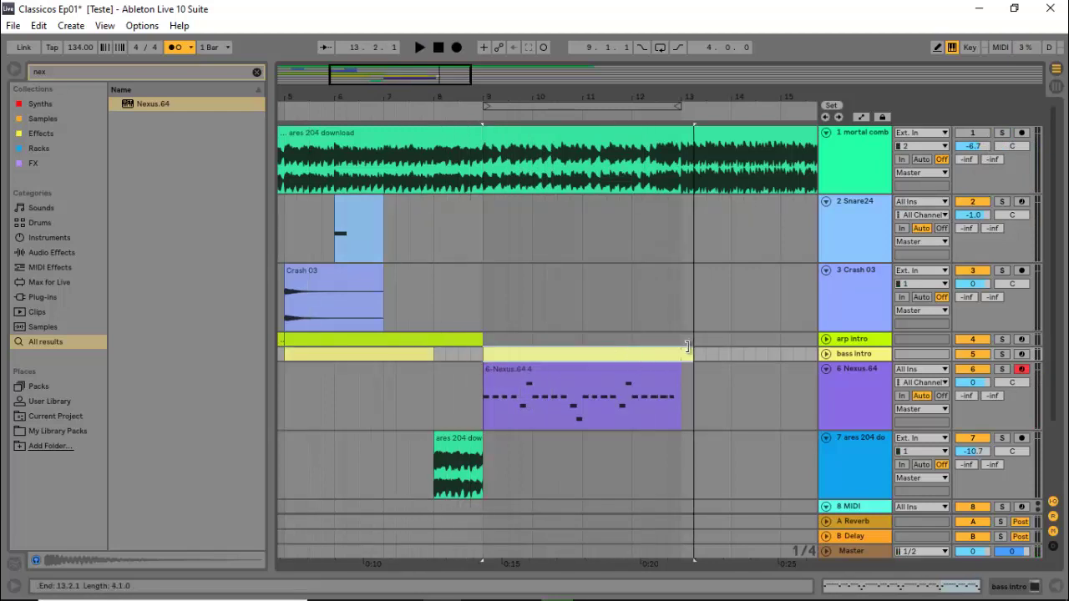
pyautogui.doubleClick(648, 353)
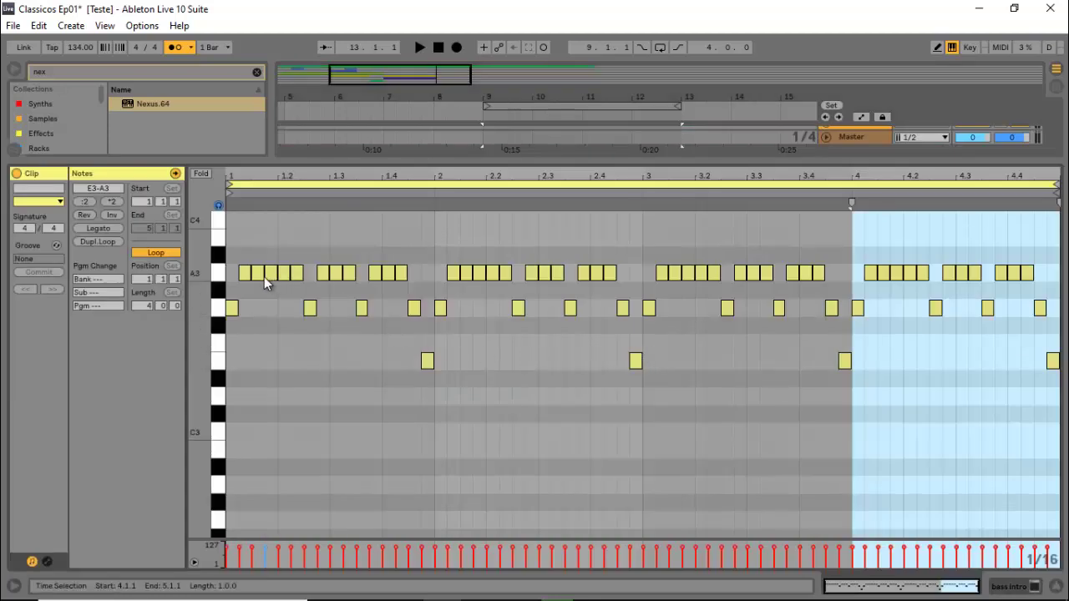
pyautogui.moveTo(233, 249); pyautogui.dragTo(1056, 432)
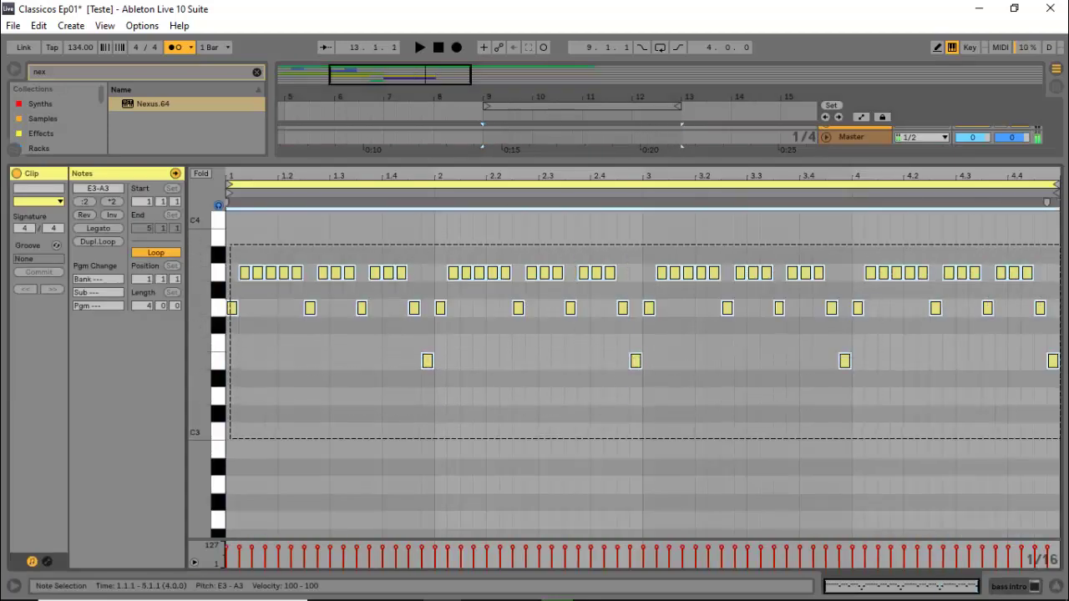
pyautogui.press('Delete')
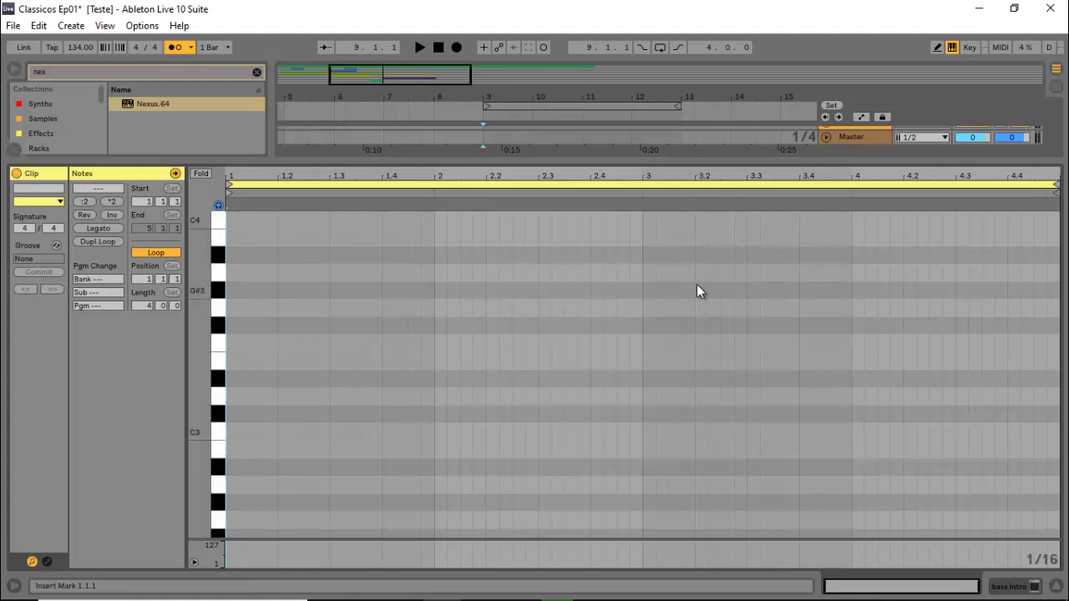
pyautogui.click(1055, 586)
pyautogui.scroll(2, 682, 168)
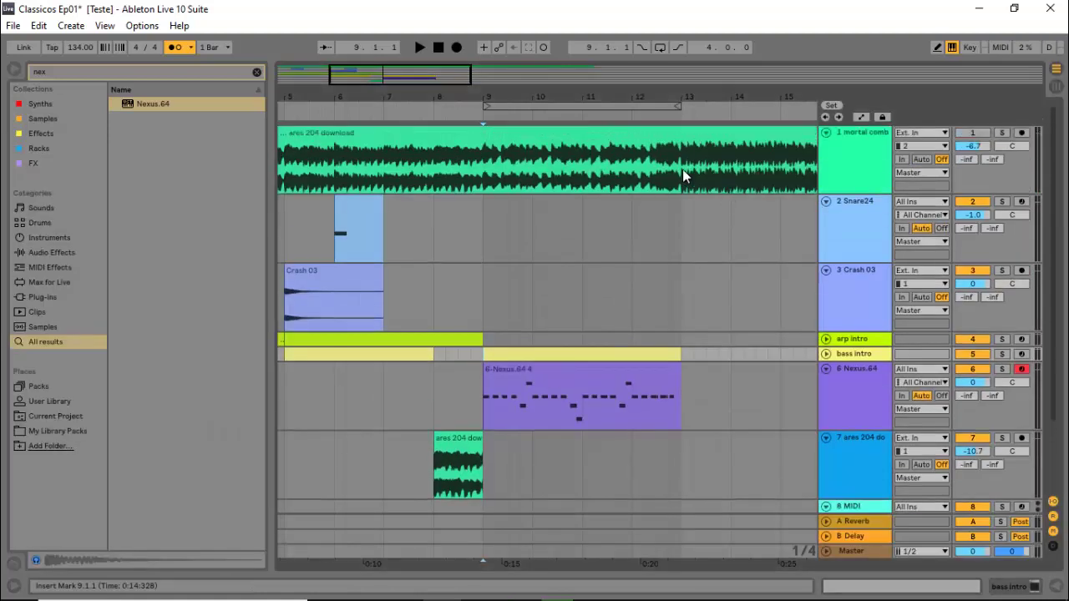
# Step: Solo the original song on the mortal combat track and listen to its first bar from bar 9
pyautogui.click(488, 180)
pyautogui.click(1002, 133)
pyautogui.press('space')
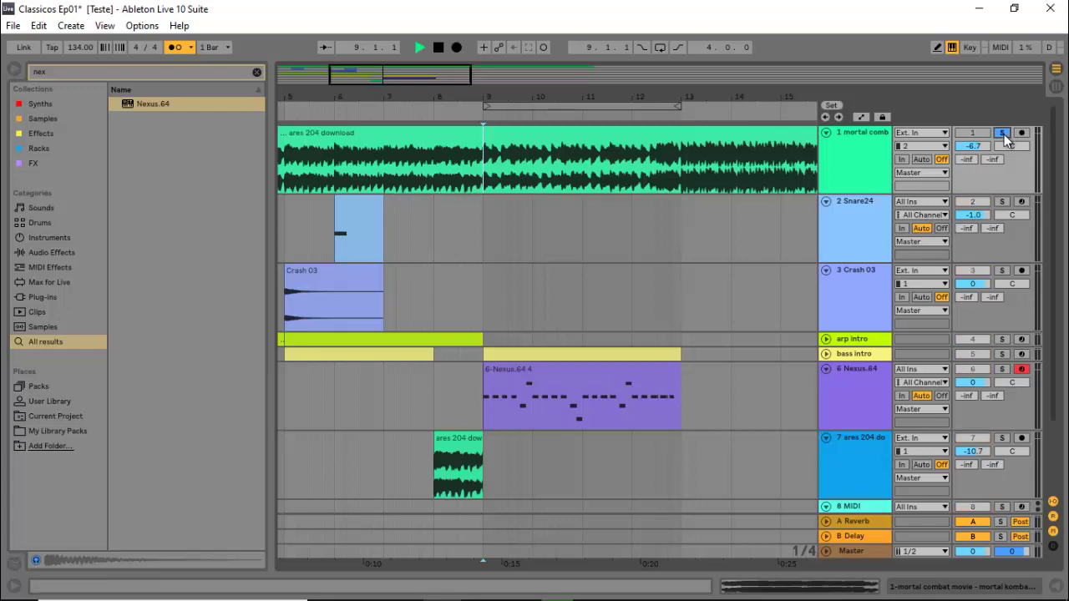
pyautogui.press('space')
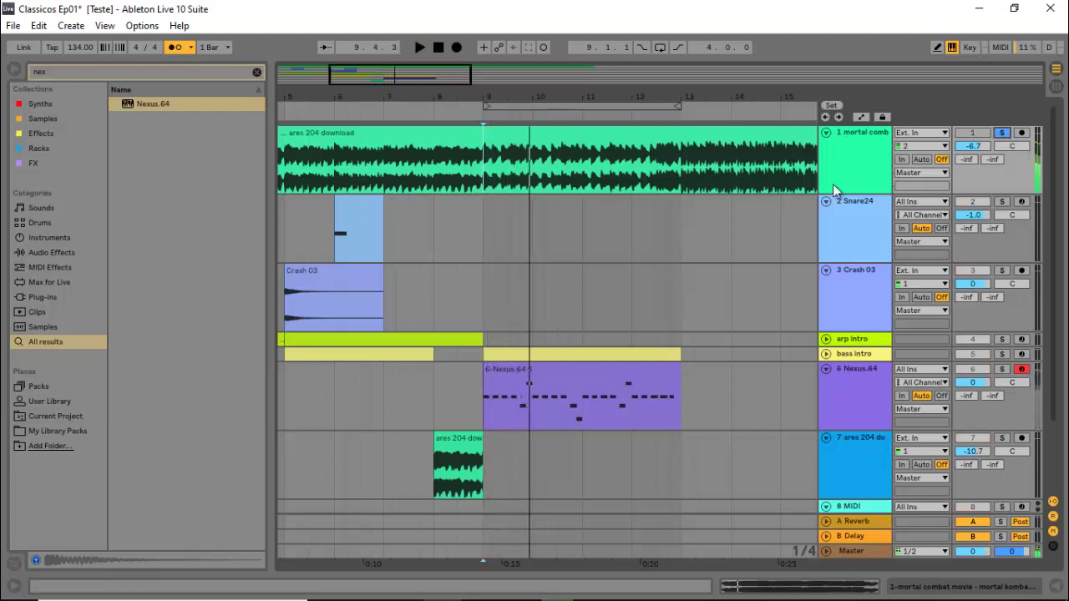
# Step: Duplicate the bass intro track, keeping only the bar 9 to 13 clip in the copy and only the bar 5 to 8 clip in the original
pyautogui.click(864, 354)
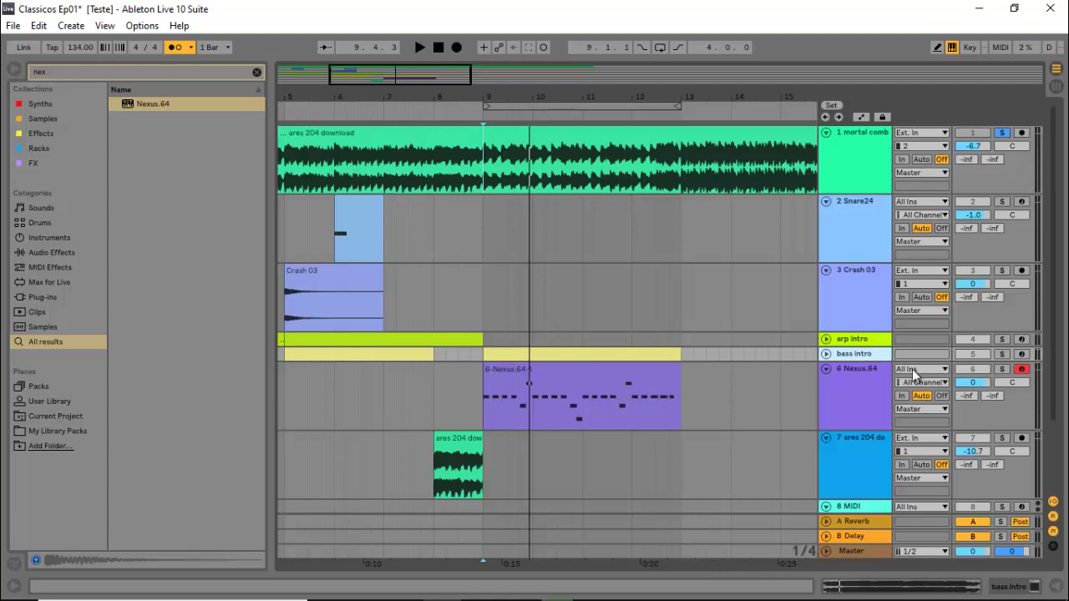
pyautogui.hotkey('ctrl', 'd')
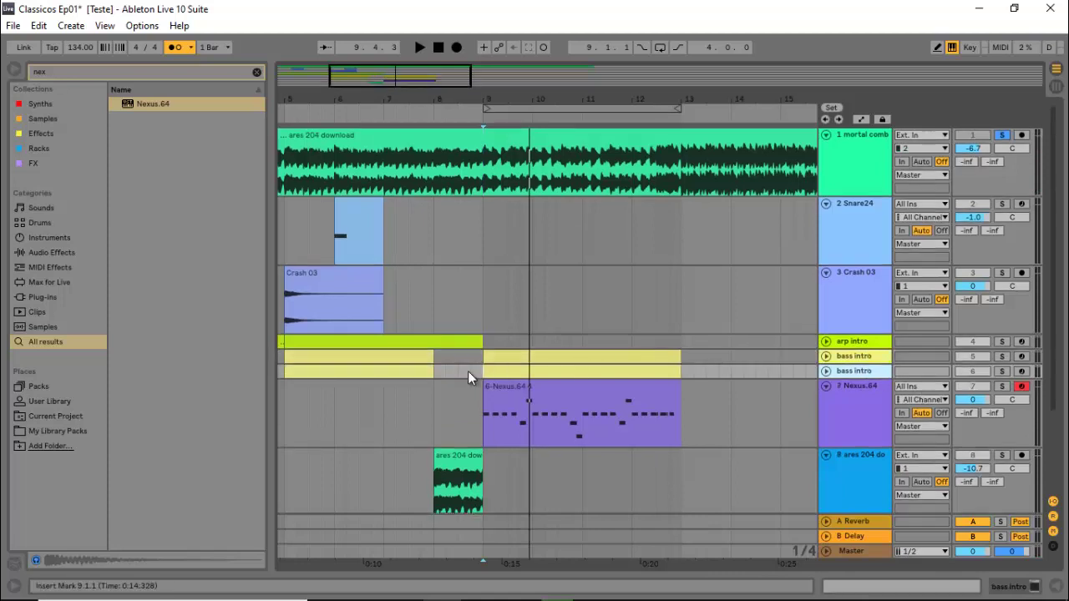
pyautogui.click(419, 373)
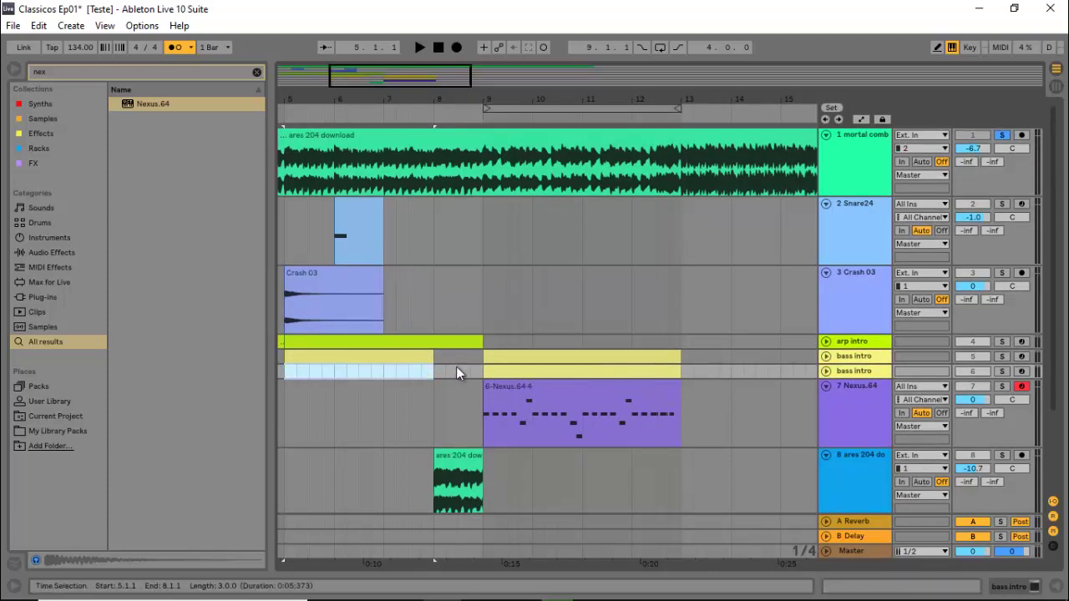
pyautogui.press('Delete')
pyautogui.click(510, 355)
pyautogui.press('Delete')
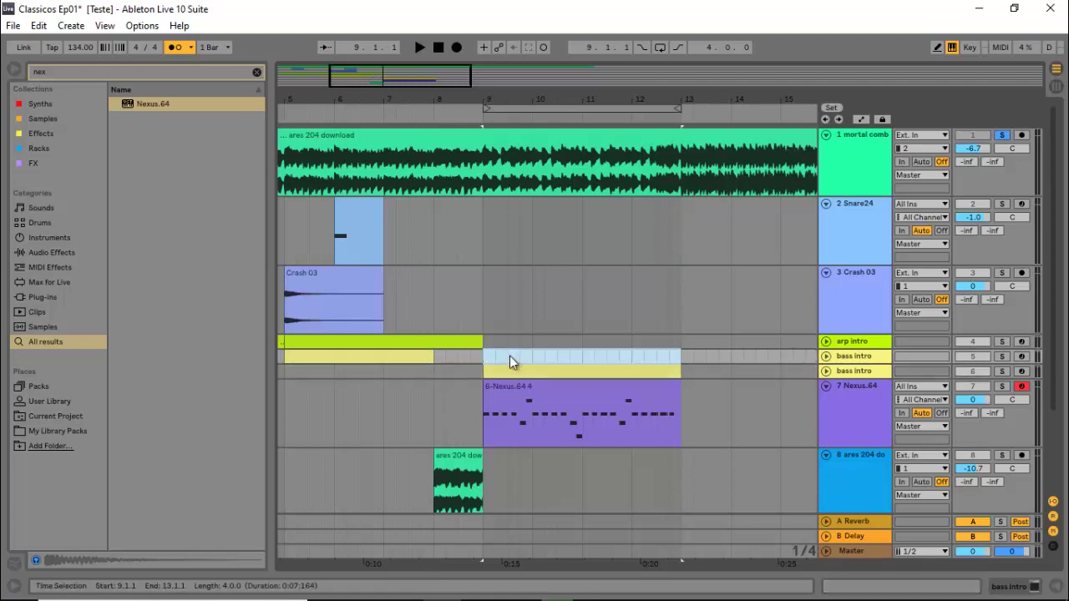
# Step: Rename the duplicated bass track as bass drop and add a sixteenth A3 note at the start of its clip
pyautogui.click(857, 377)
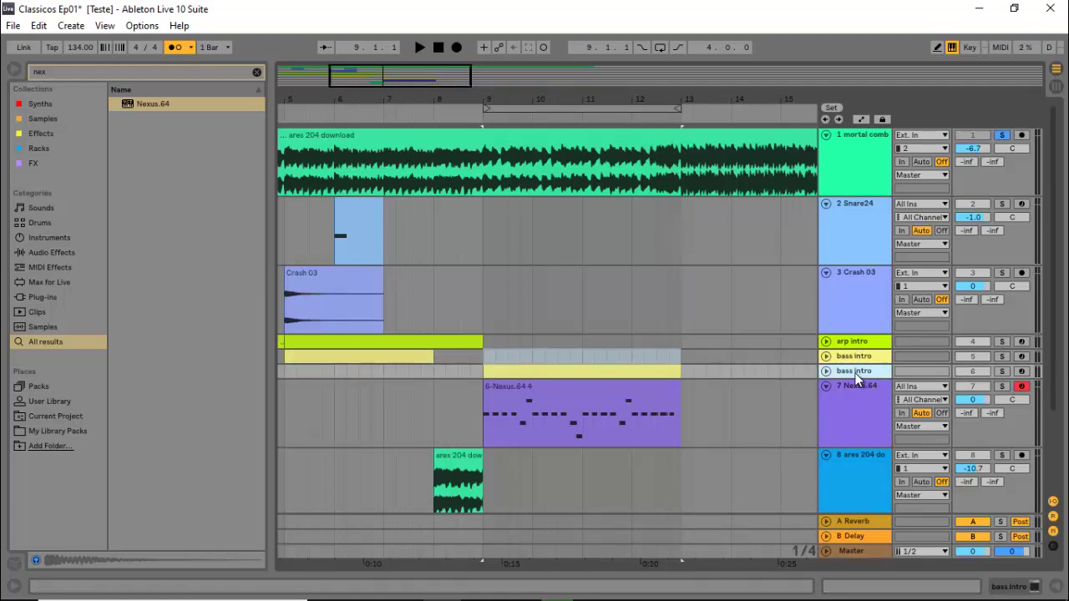
pyautogui.hotkey('ctrl', 'shift', 'm')
pyautogui.click(231, 272)
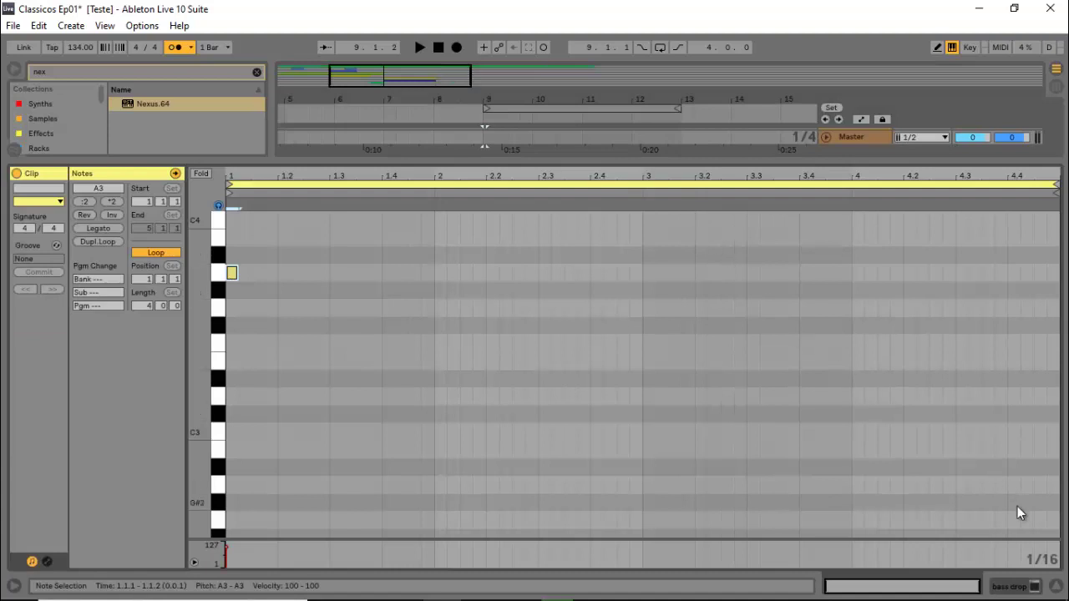
pyautogui.click(1055, 587)
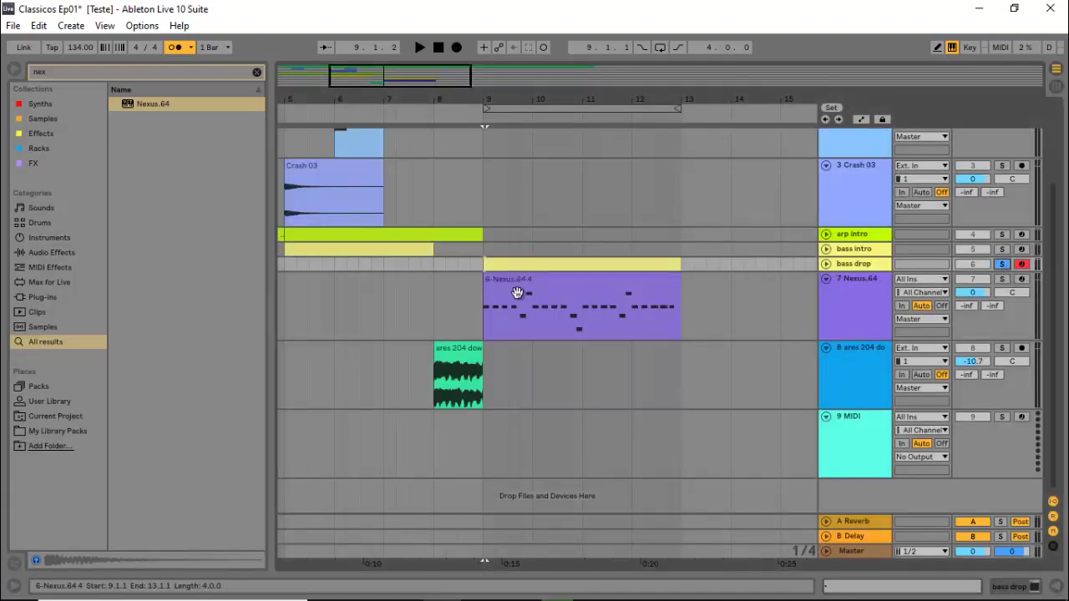
# Step: Lengthen the first note of the bass drop clip to two sixteenths and transpose it down an octave to A2
pyautogui.doubleClick(510, 267)
pyautogui.press('space')
pyautogui.scroll(2, 317, 296)
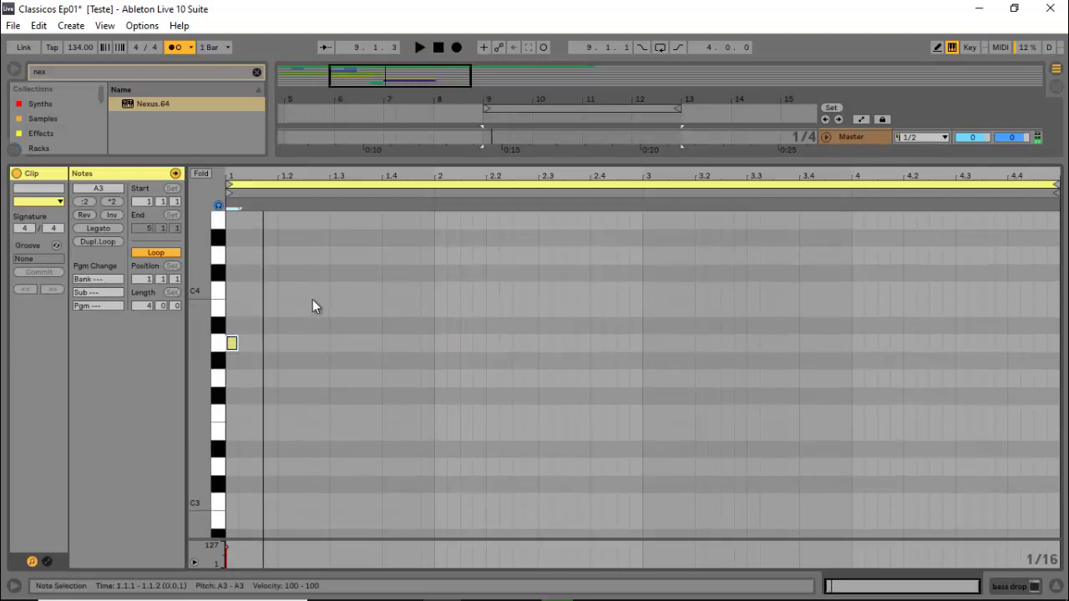
pyautogui.moveTo(238, 342); pyautogui.dragTo(250, 342)
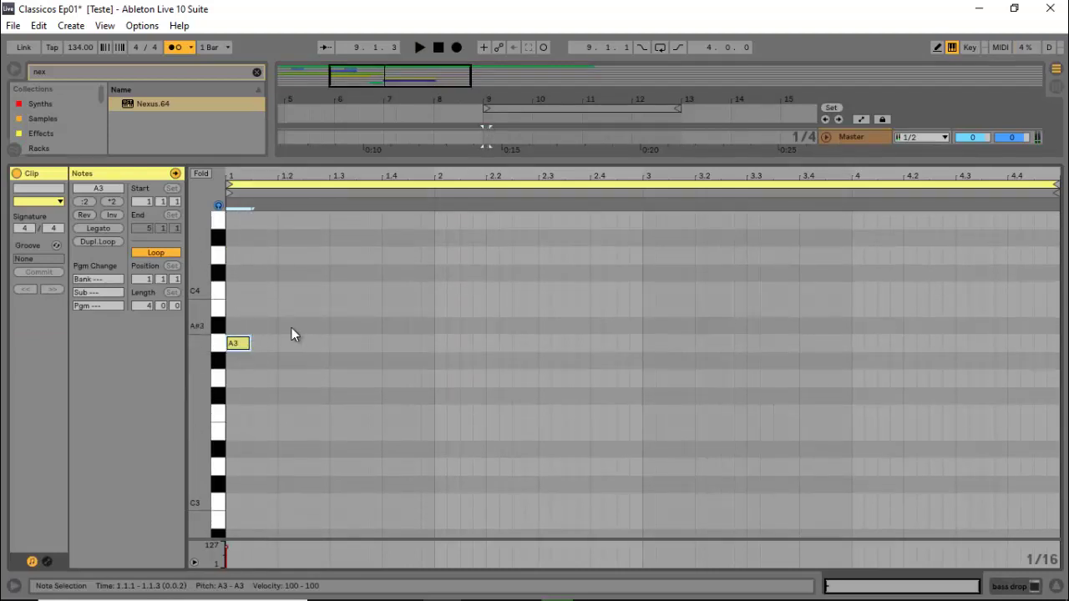
pyautogui.hotkey('shift', 'Down')
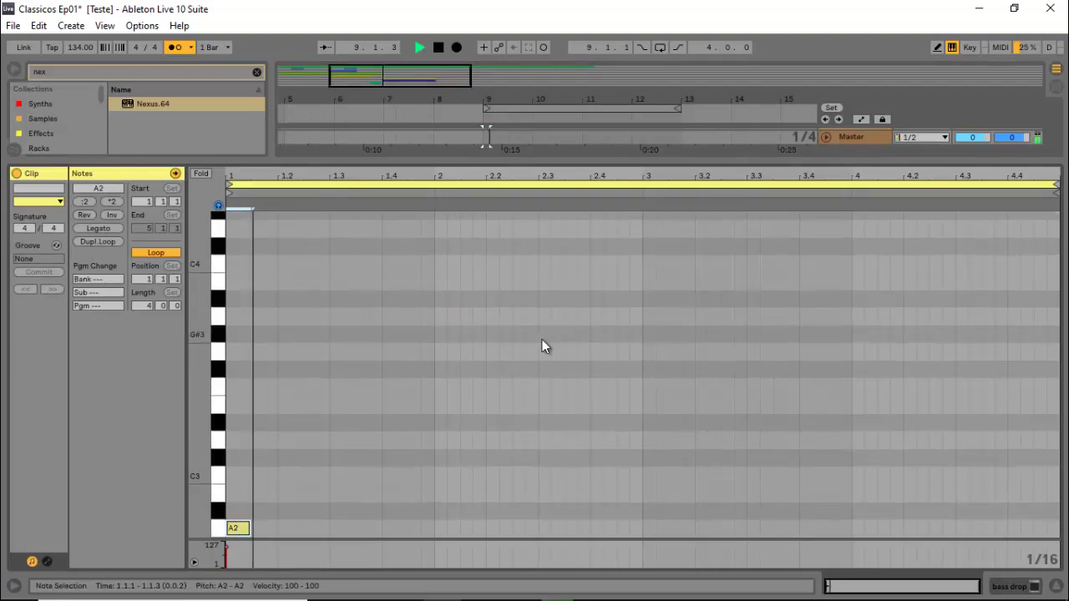
pyautogui.scroll(-2, 379, 410)
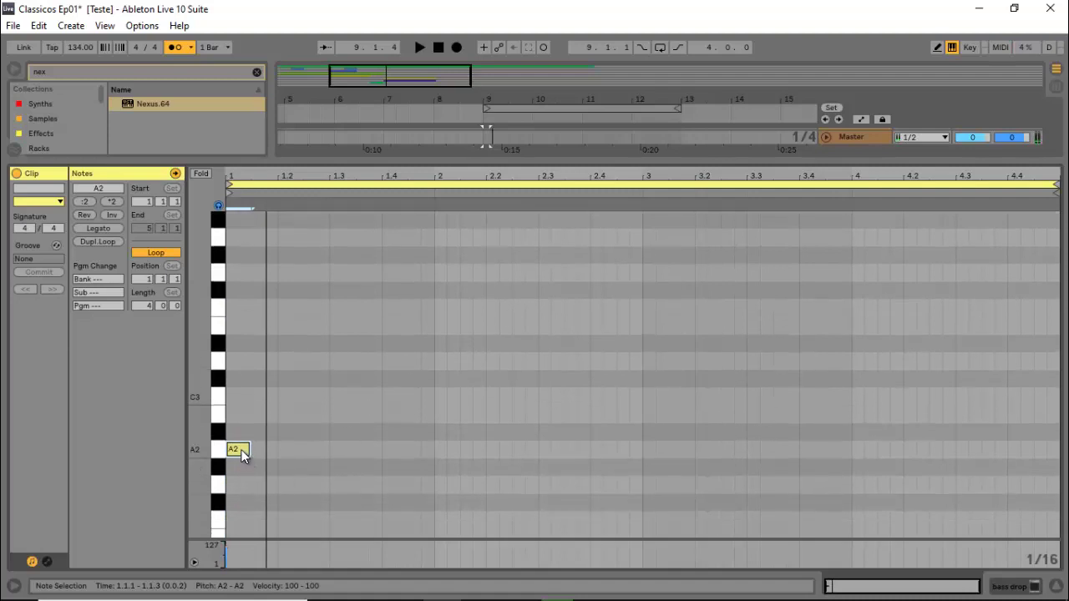
# Step: Duplicate the opening A2 note of the bass drop clip to 1.1.4 and 1.2.3
pyautogui.hotkey('ctrl', 'd')
pyautogui.moveTo(272, 454); pyautogui.dragTo(315, 450)
pyautogui.hotkey('ctrl', 'd')
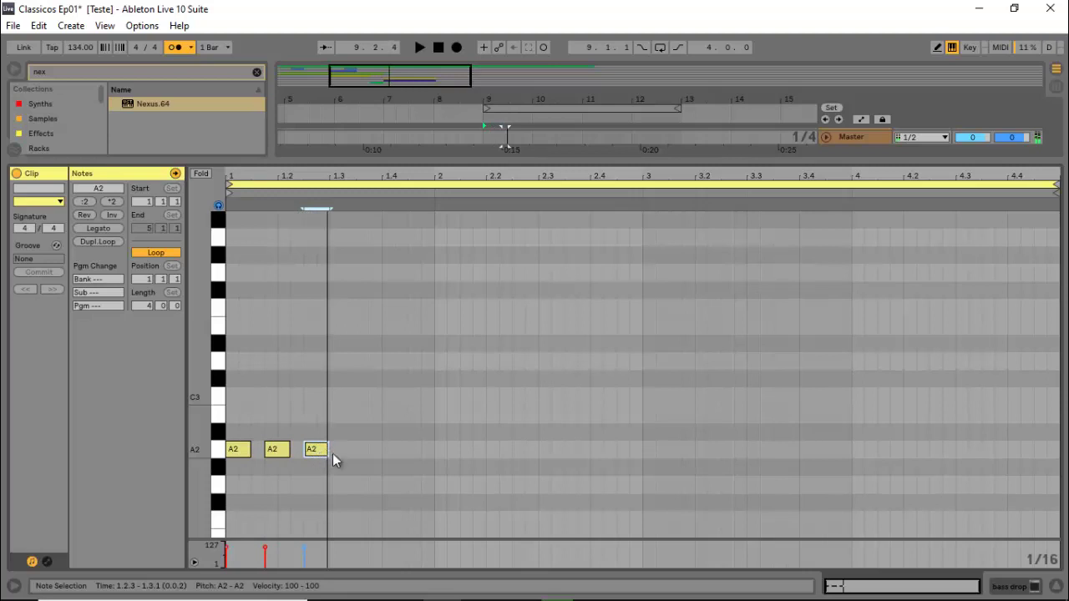
# Step: Add three consecutive sixteenth A2 notes at 1.3.1, 1.3.2 and 1.3.3, and listen to the bass phrase
pyautogui.doubleClick(334, 454)
pyautogui.doubleClick(349, 451)
pyautogui.click(366, 453)
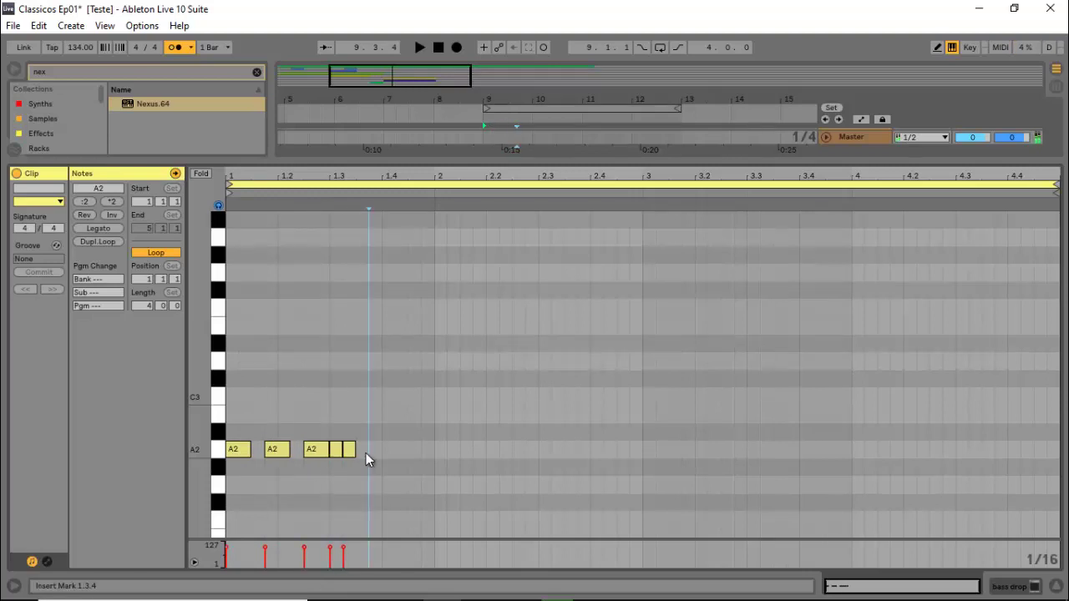
pyautogui.doubleClick(365, 452)
pyautogui.press('space')
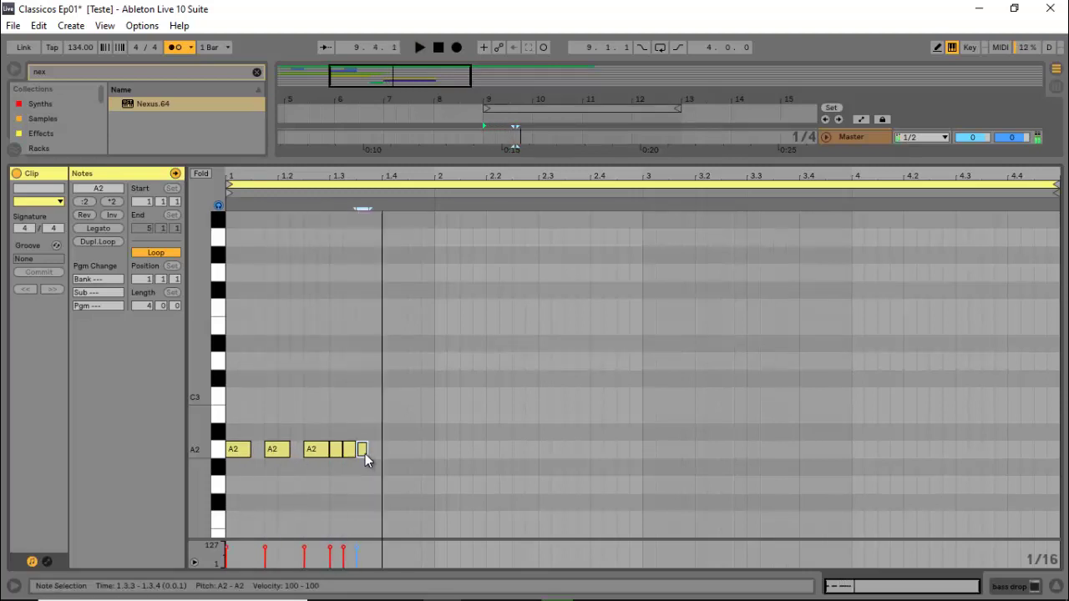
# Step: Add a G2 note at 1.4.1 and an E2 note at 1.4.3, each two sixteenths long, and play the bar
pyautogui.doubleClick(388, 451)
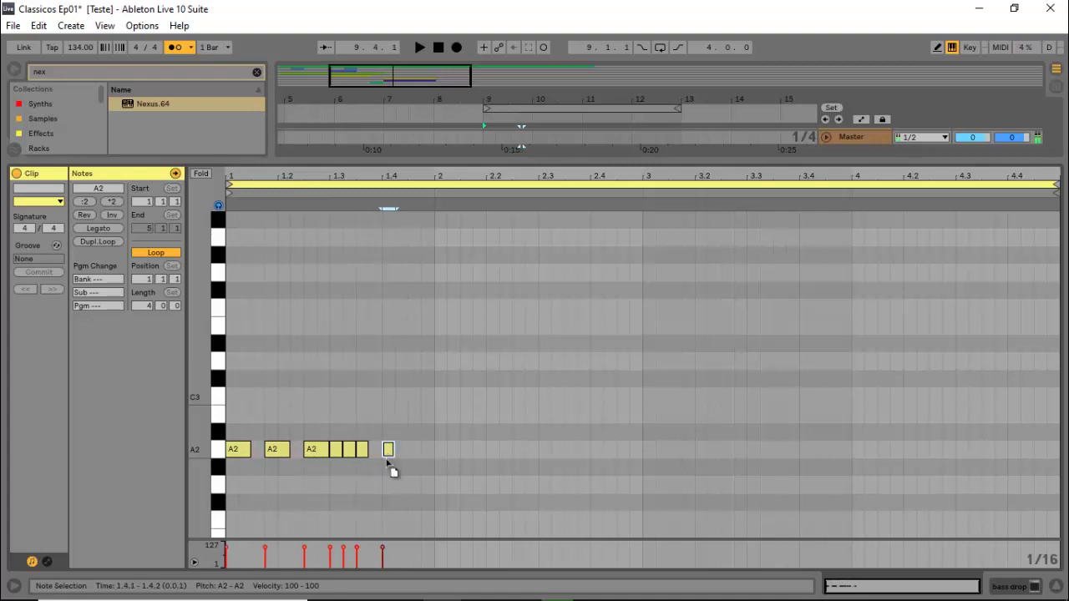
pyautogui.moveTo(386, 462); pyautogui.dragTo(386, 490)
pyautogui.moveTo(425, 526); pyautogui.dragTo(412, 539)
pyautogui.press('space')
pyautogui.scroll(-2, 555, 421)
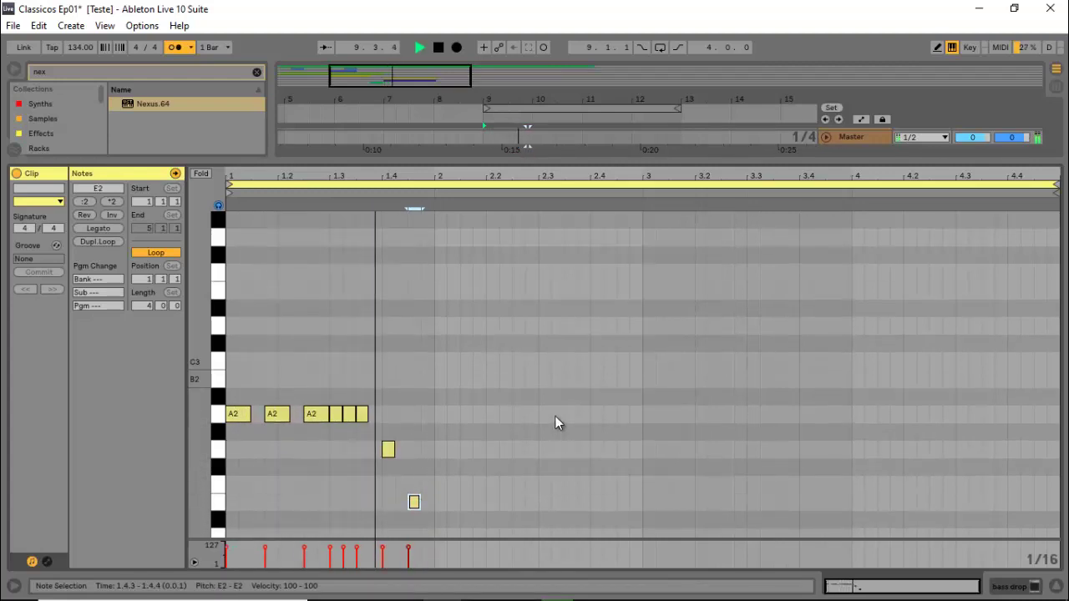
pyautogui.press('space')
pyautogui.moveTo(388, 430); pyautogui.dragTo(433, 502)
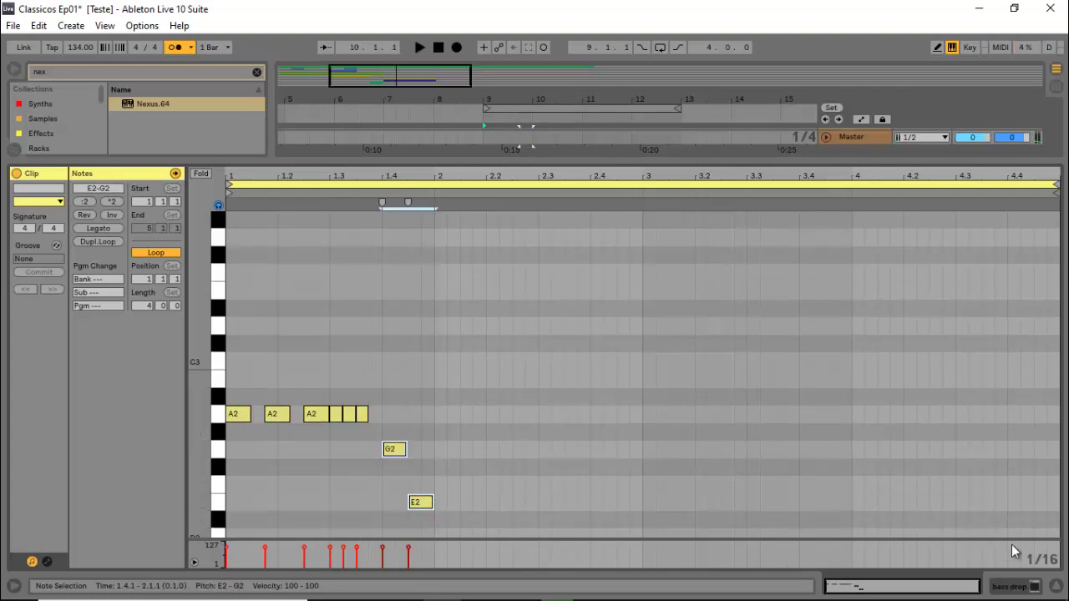
# Step: Return to the arrangement and play the soloed original song on the mortal combat track to compare the bass line
pyautogui.click(1053, 585)
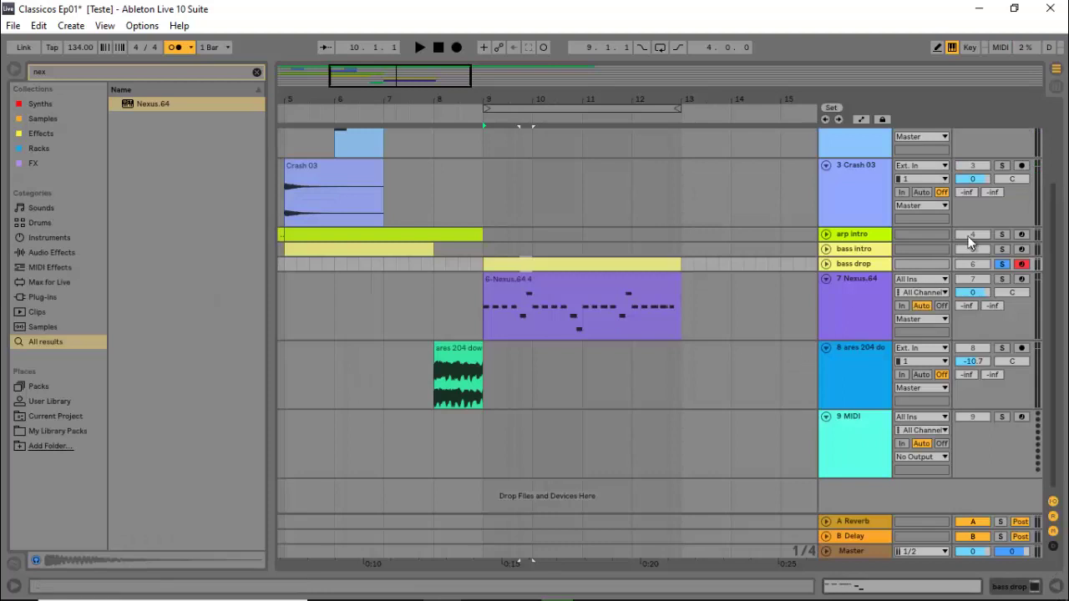
pyautogui.scroll(3, 1005, 264)
pyautogui.click(1001, 134)
pyautogui.press('space')
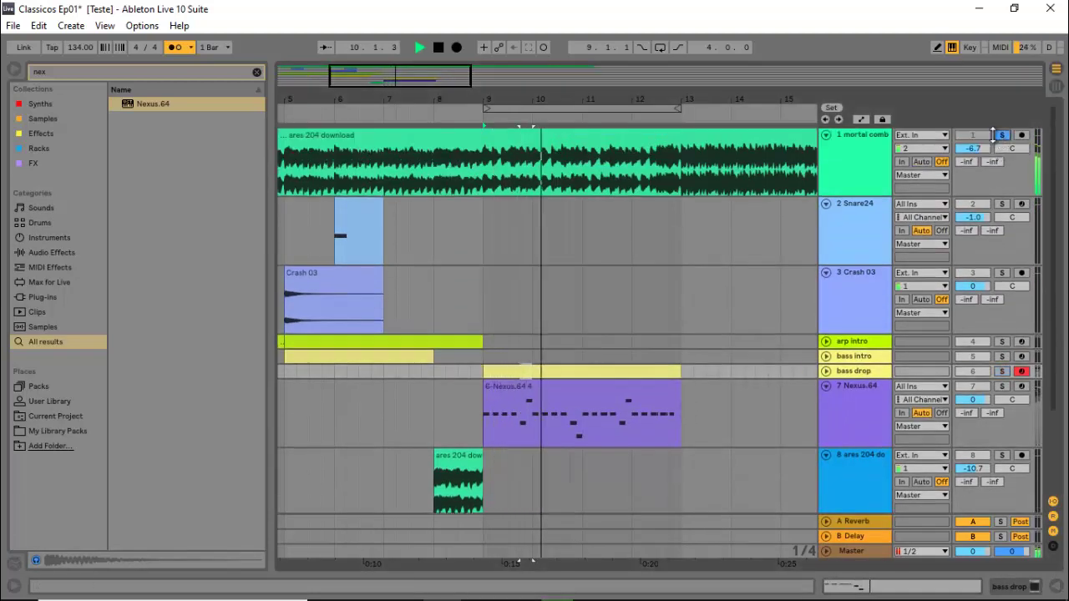
# Step: Fill the four-bar bass drop clip by duplicating its complete one-bar note pattern three times
pyautogui.press('space')
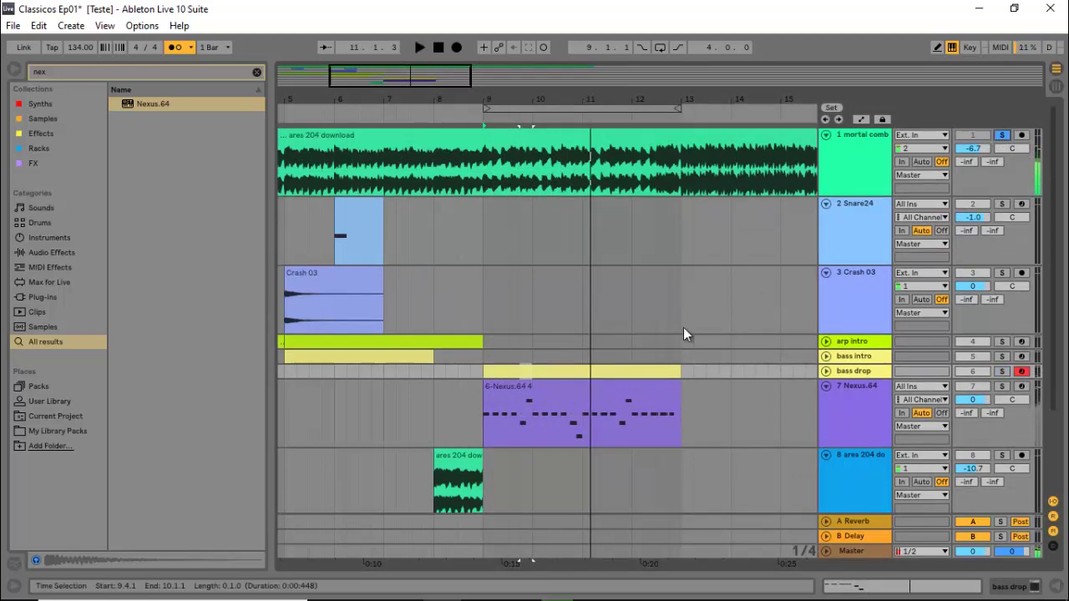
pyautogui.click(544, 367)
pyautogui.doubleClick(542, 373)
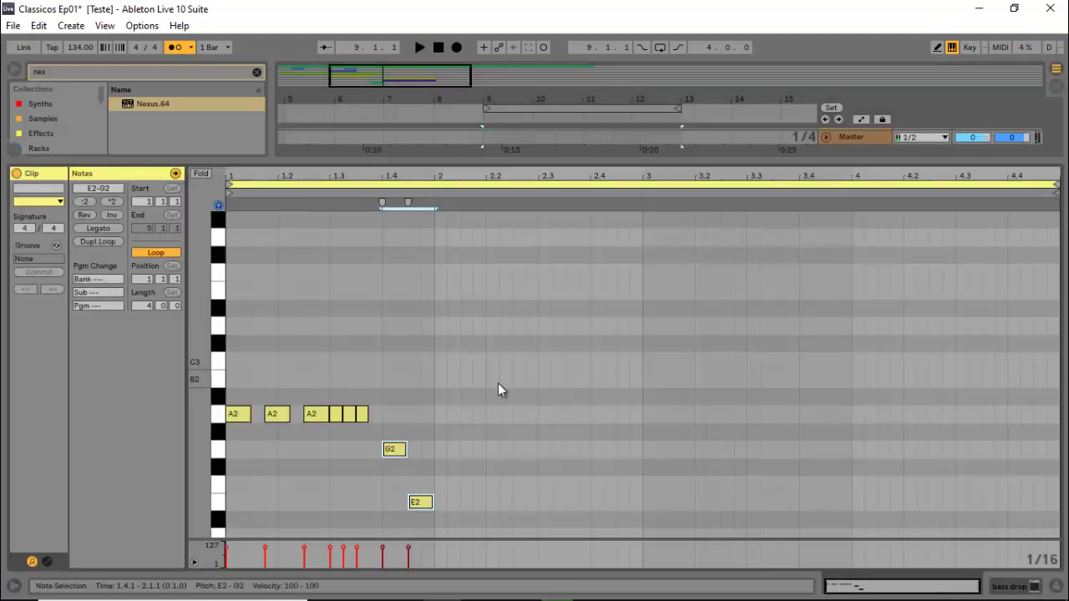
pyautogui.moveTo(416, 354); pyautogui.dragTo(192, 518)
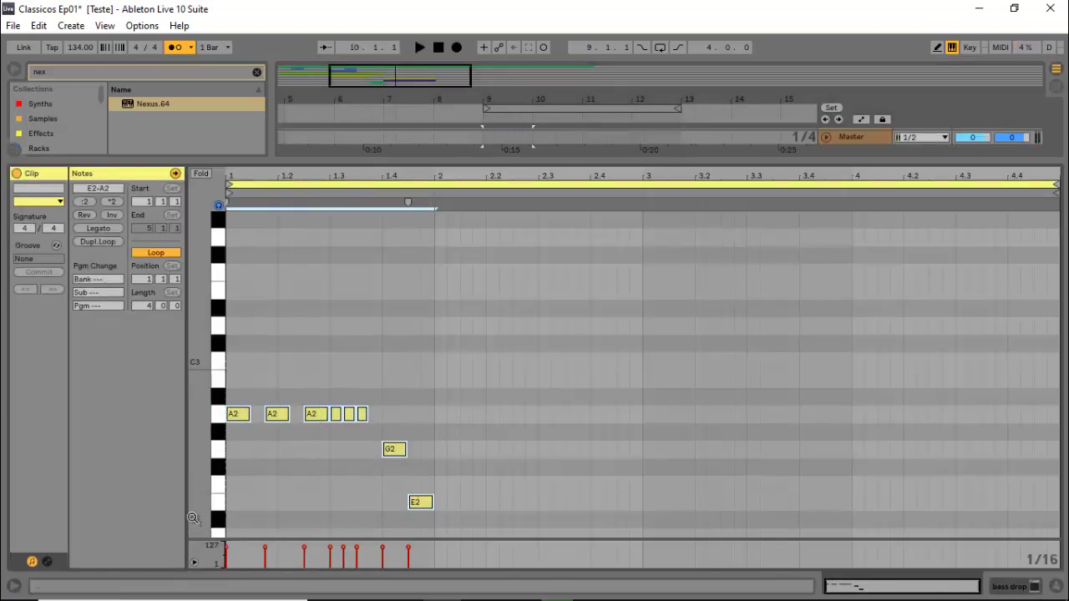
pyautogui.hotkey('ctrl', 'd')
pyautogui.hotkey('ctrl', 'd')
pyautogui.hotkey('ctrl', 'd')
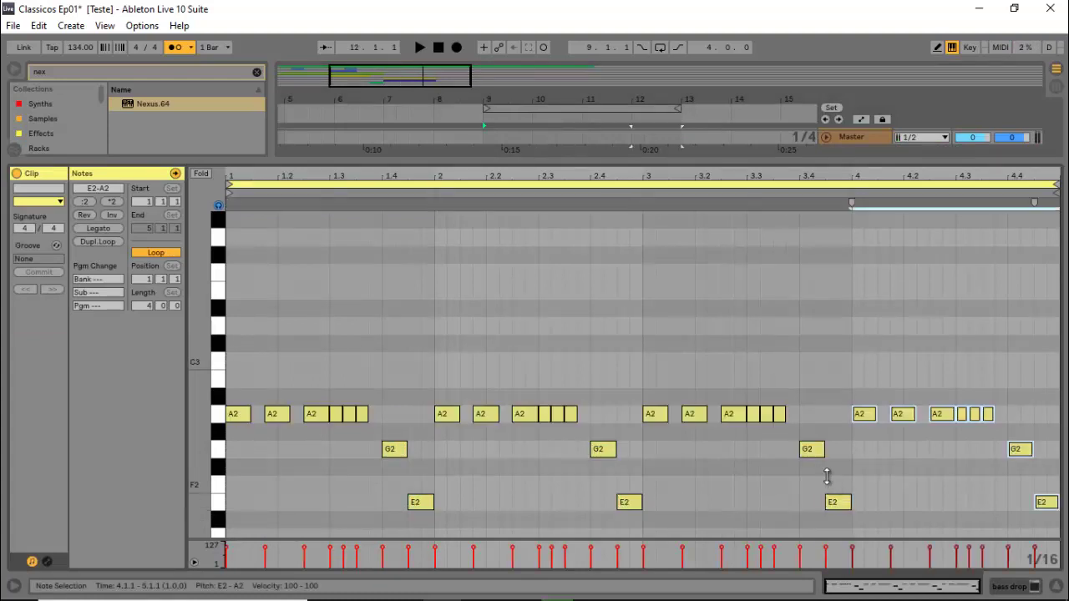
pyautogui.hotkey('ctrl', 'alt', 'l')
# Step: Loop playback over the bass drop clip from bar 9 to bar 13, unfold its track and play it
pyautogui.click(589, 266)
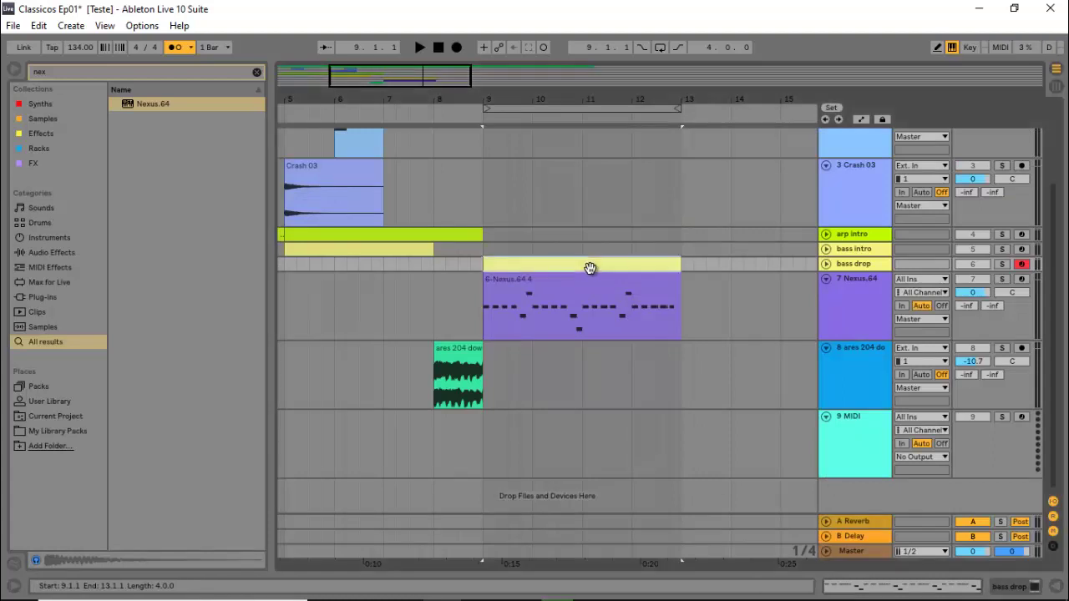
pyautogui.hotkey('ctrl', 'l')
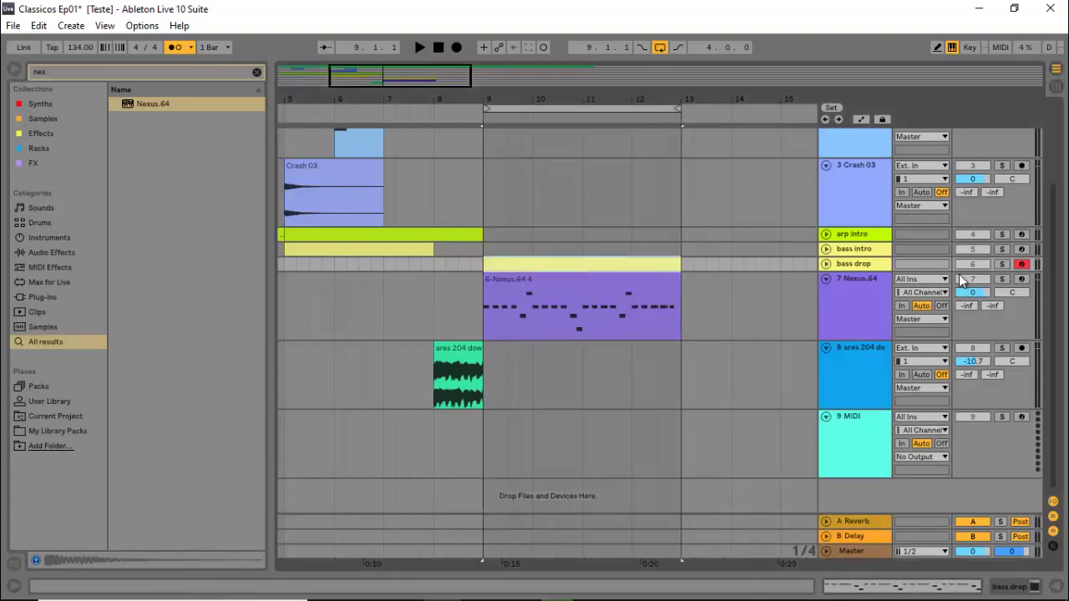
pyautogui.click(825, 264)
pyautogui.press('space')
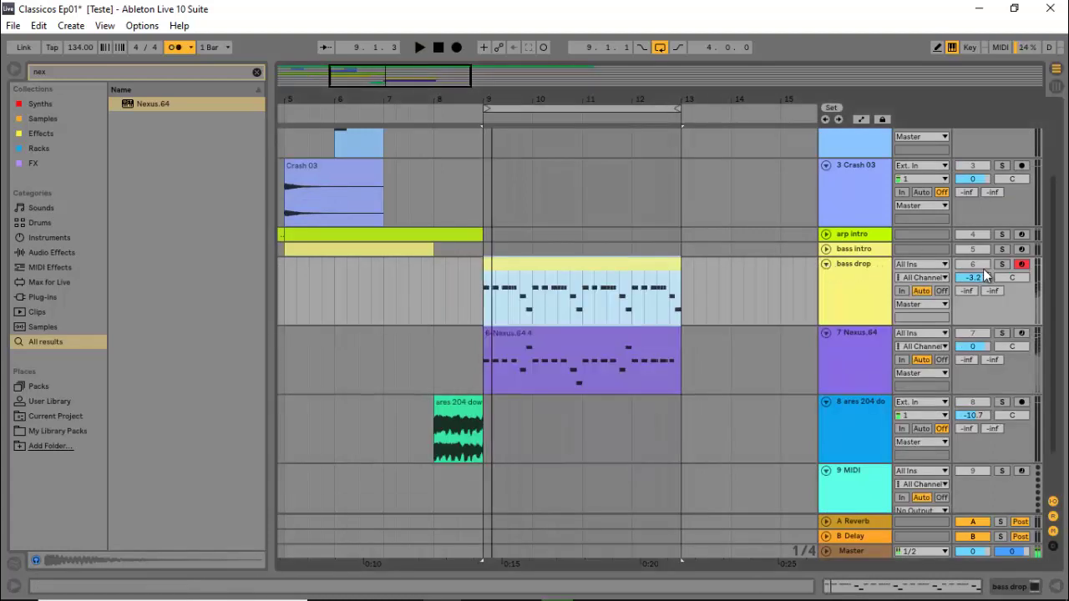
# Step: Open the bass drop track's Sylenth1 and set Oscillator A1's octave to -2, auditioning the sound
pyautogui.doubleClick(844, 274)
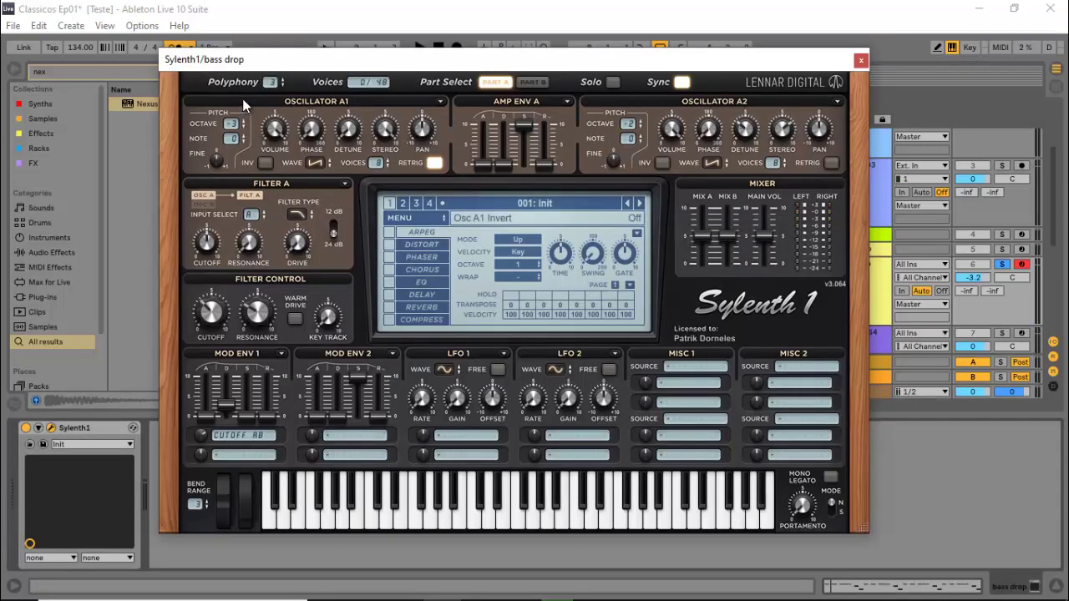
pyautogui.click(241, 121)
pyautogui.press('space')
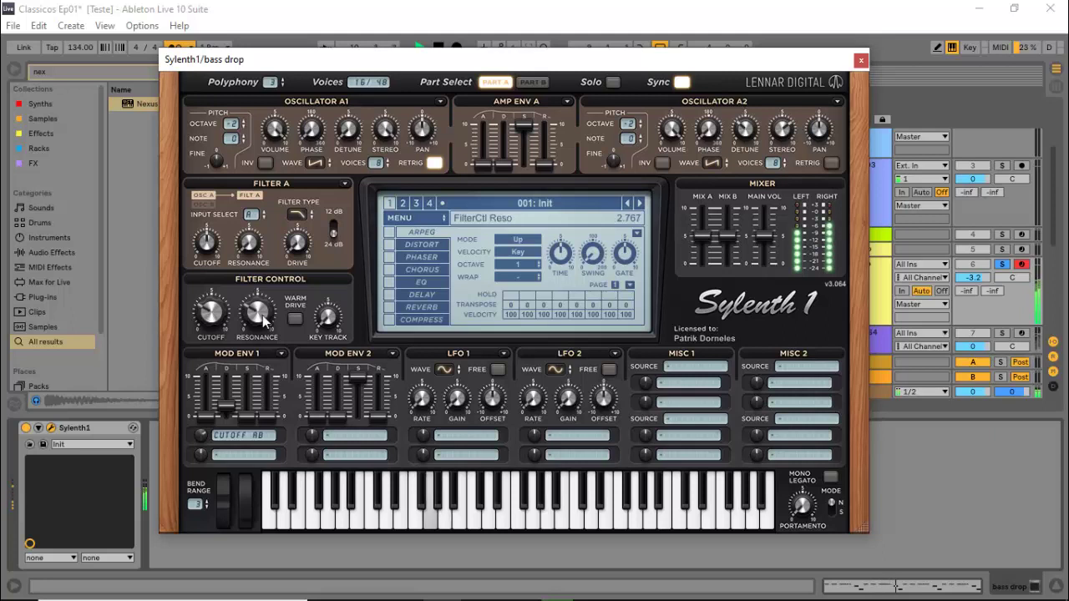
# Step: Compare Oscillator A1 with retrigger off and on, leave it on, and turn off the metronome
pyautogui.click(432, 163)
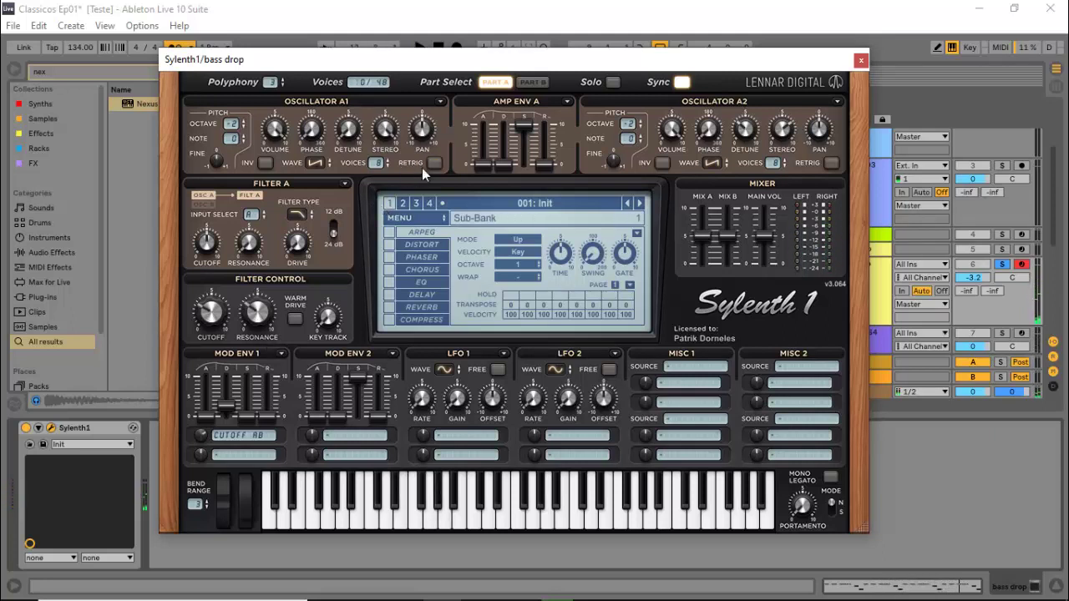
pyautogui.click(425, 162)
pyautogui.click(180, 48)
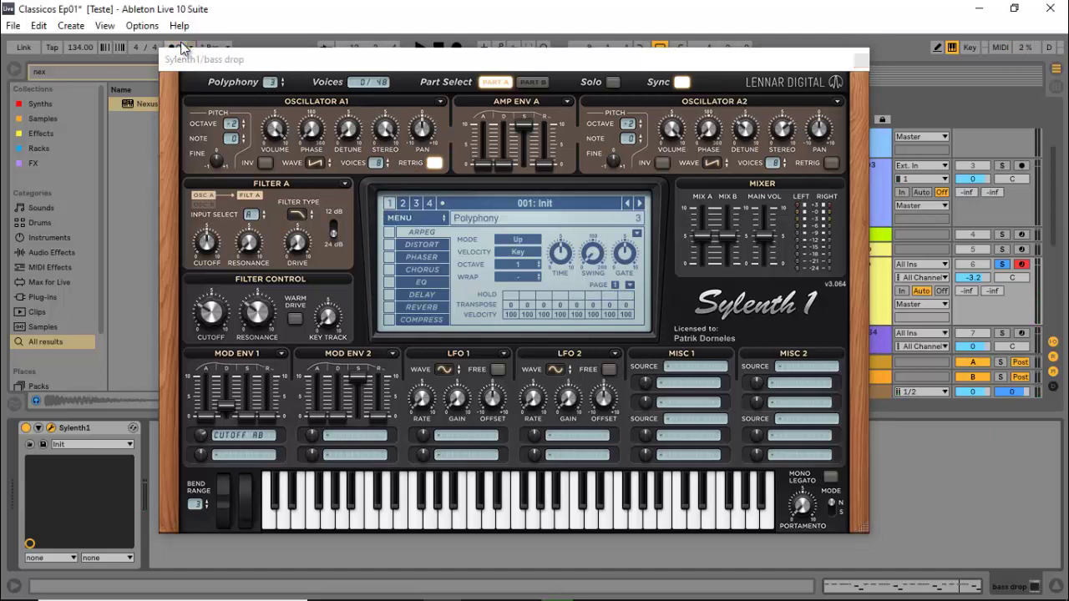
pyautogui.click(214, 311)
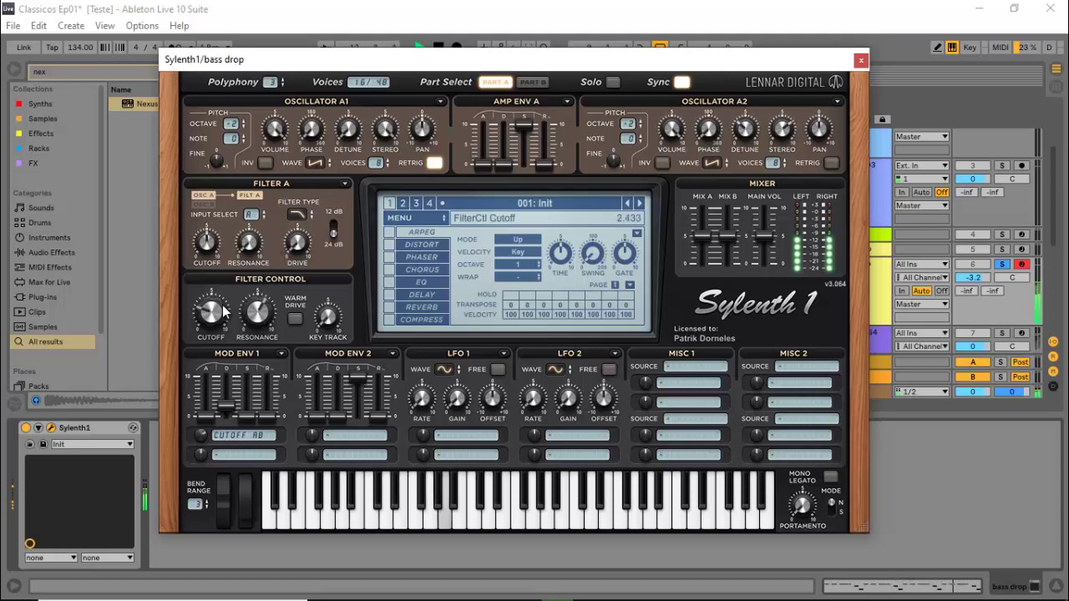
# Step: Compare the bass drop with the mortal combat reference track by soloing each in turn, and close the synth window
pyautogui.scroll(3, 964, 165)
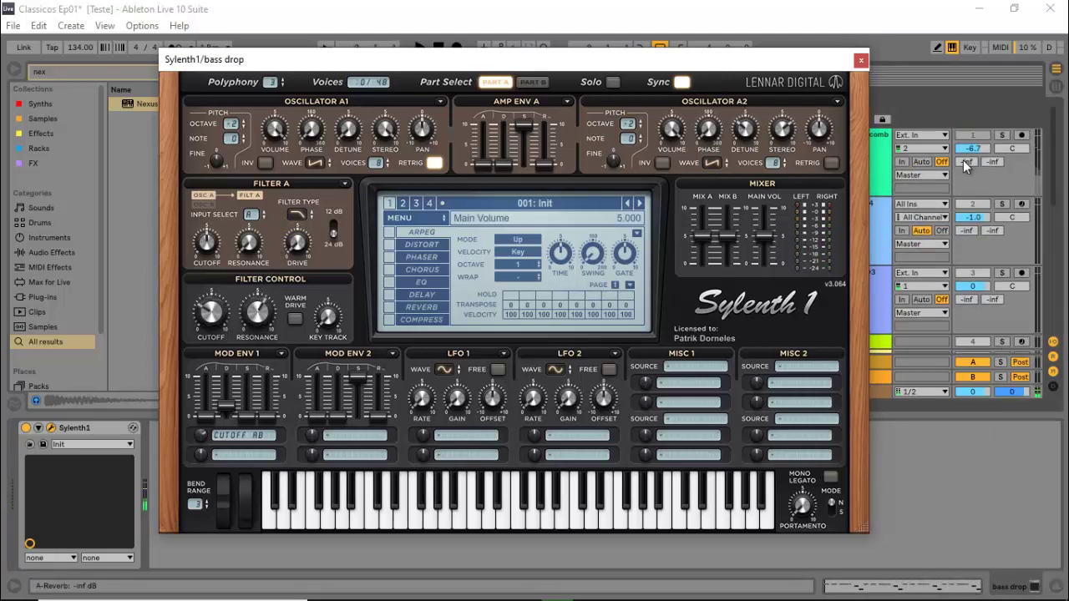
pyautogui.click(1002, 135)
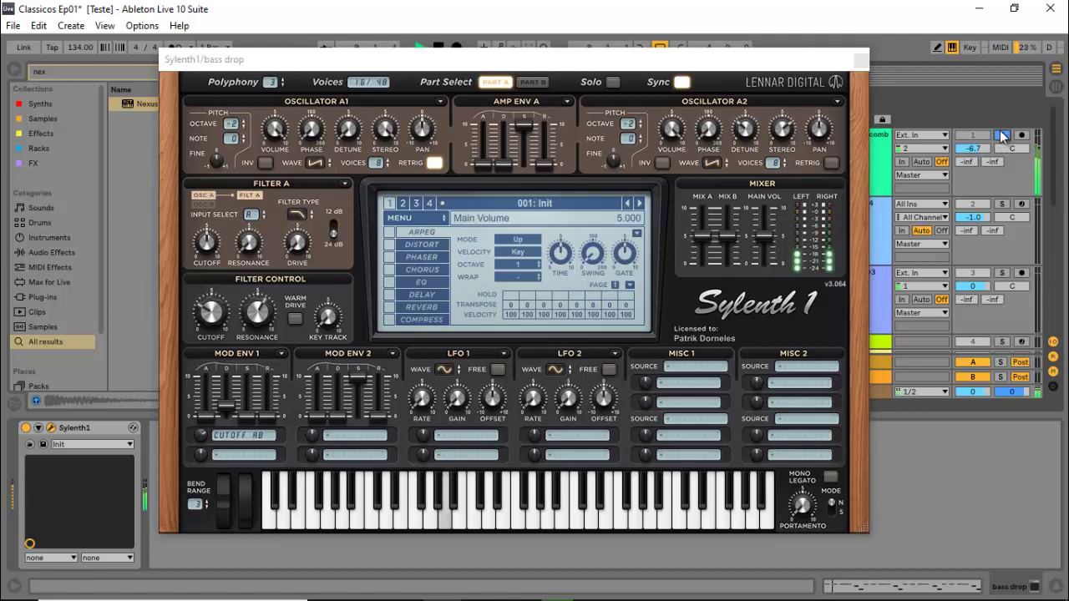
pyautogui.scroll(-2, 988, 193)
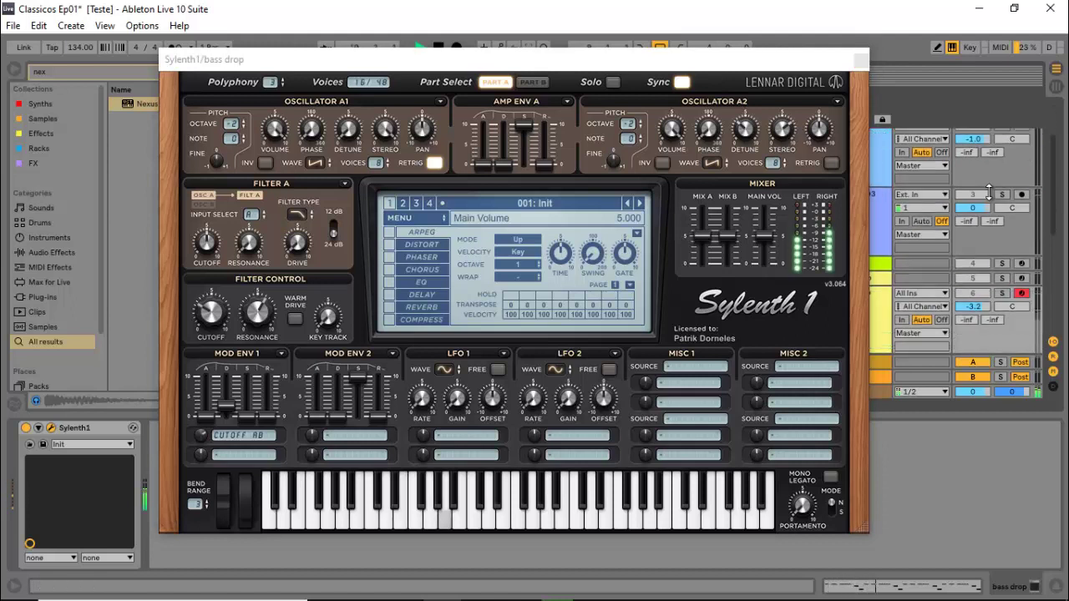
pyautogui.scroll(-1, 989, 193)
pyautogui.click(1002, 279)
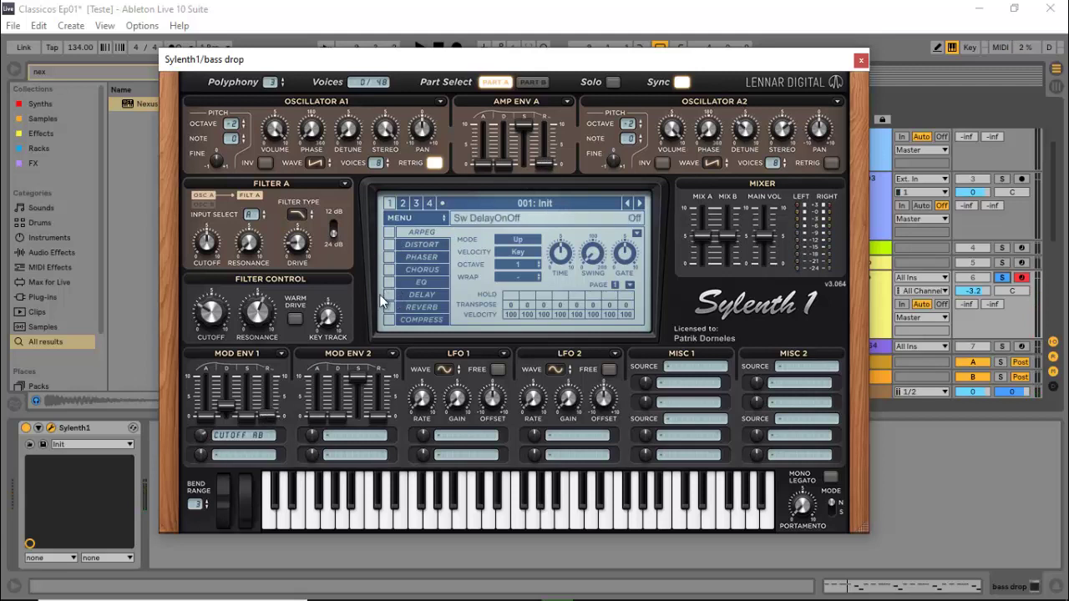
pyautogui.press('space')
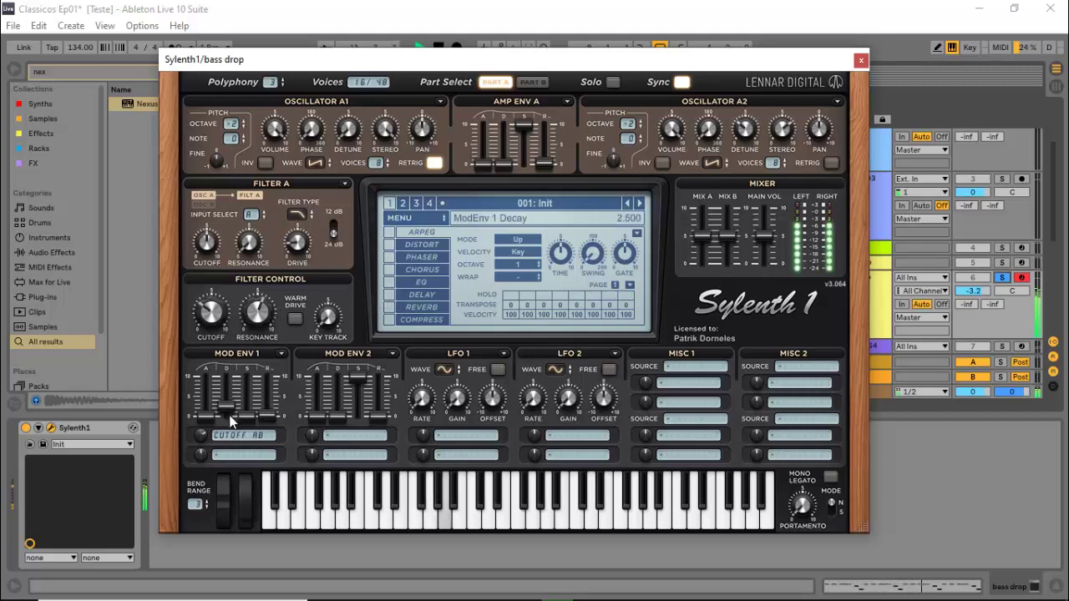
pyautogui.click(860, 59)
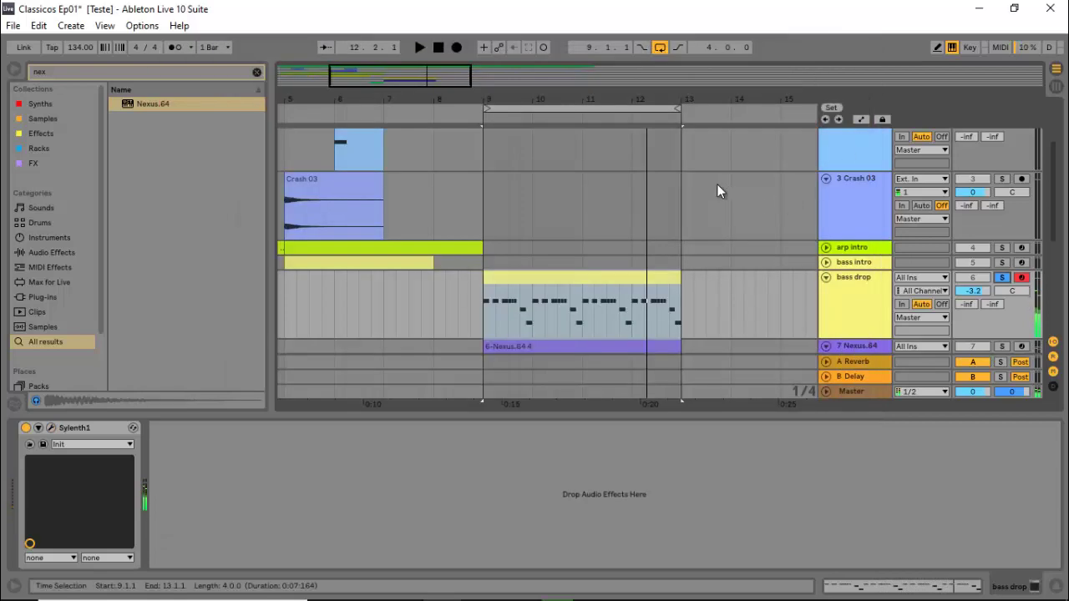
# Step: Duplicate the bass drop and Nexus.64 clips together from bars 9–13 into bars 13–17
pyautogui.scroll(-3, 716, 184)
pyautogui.moveTo(686, 158); pyautogui.dragTo(484, 239)
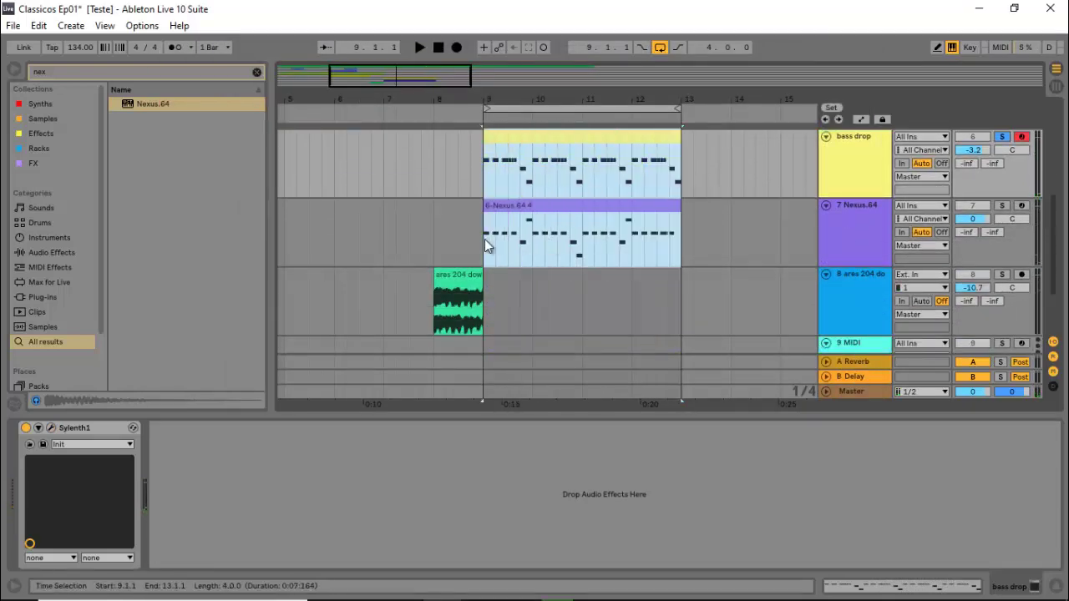
pyautogui.hotkey('ctrl', 'd')
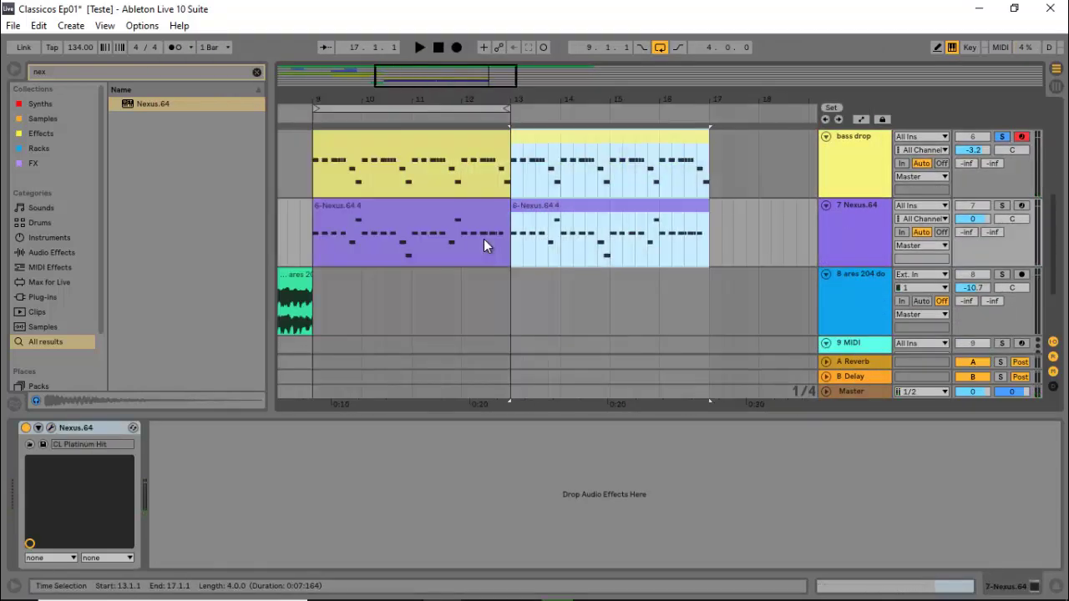
pyautogui.hotkey('ctrl', 'alt', 'l')
# Step: Move the loop range to bars 13–17 and place the playback start at bar 13
pyautogui.scroll(5, 473, 245)
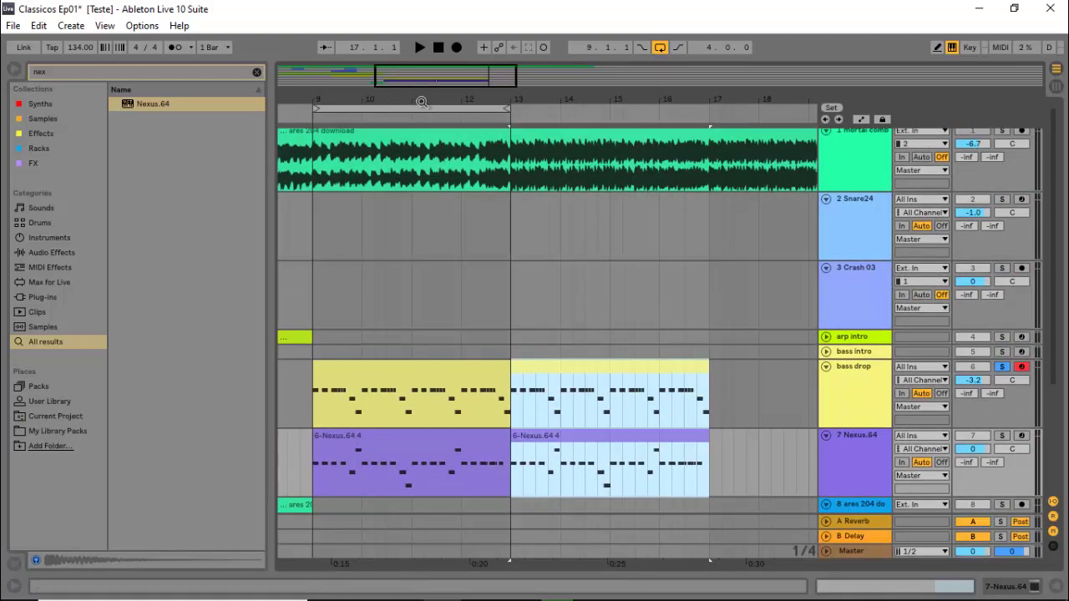
pyautogui.moveTo(422, 104); pyautogui.dragTo(618, 107)
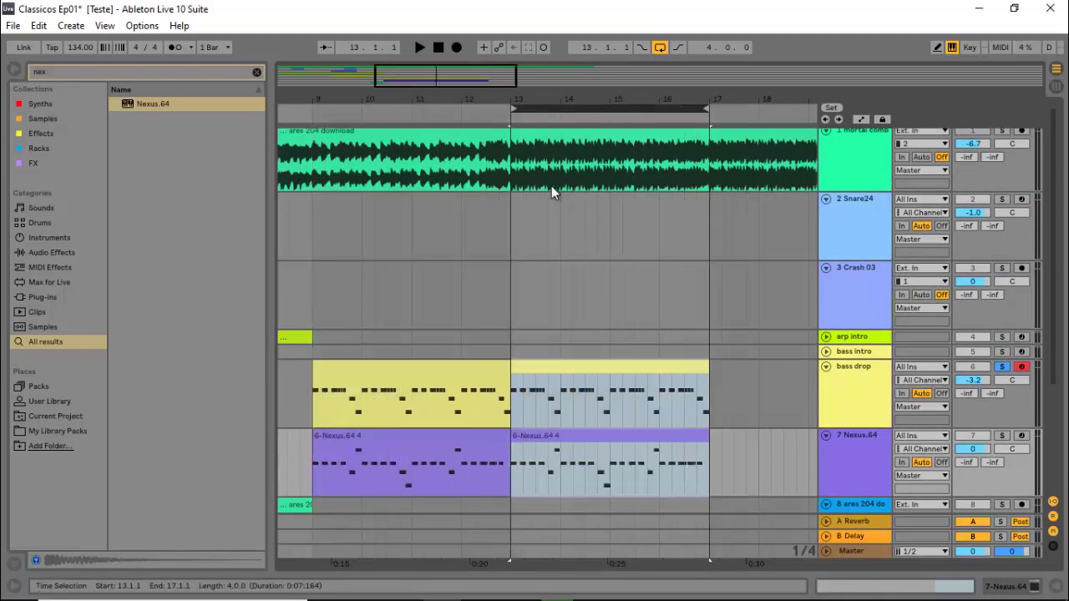
pyautogui.click(512, 221)
# Step: Solo the mortal combat reference track and listen to it from bar 13
pyautogui.press('space')
pyautogui.scroll(1, 921, 160)
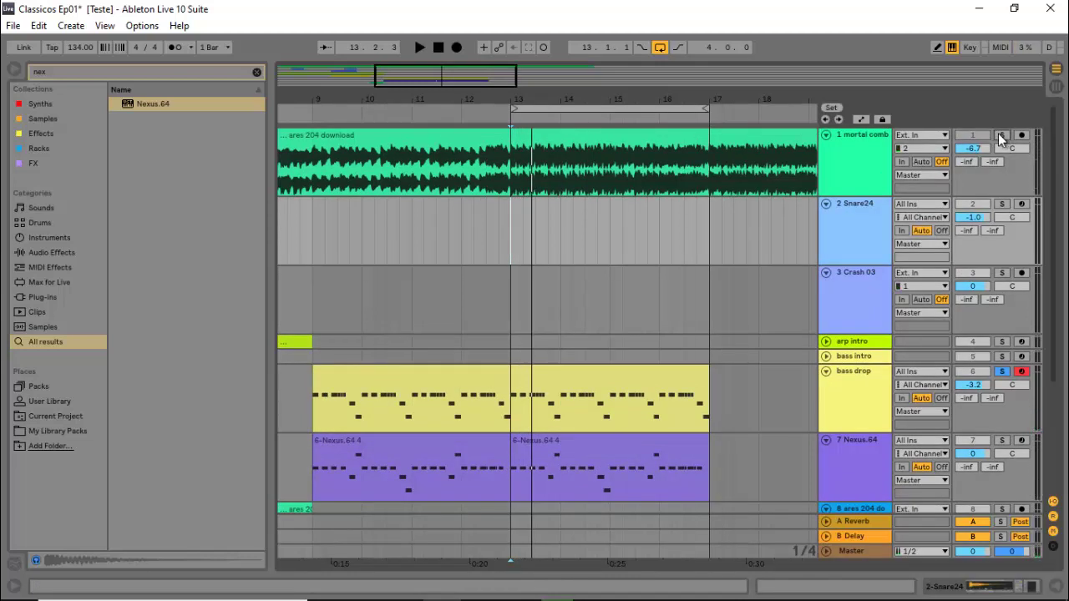
pyautogui.click(1001, 136)
pyautogui.press('space')
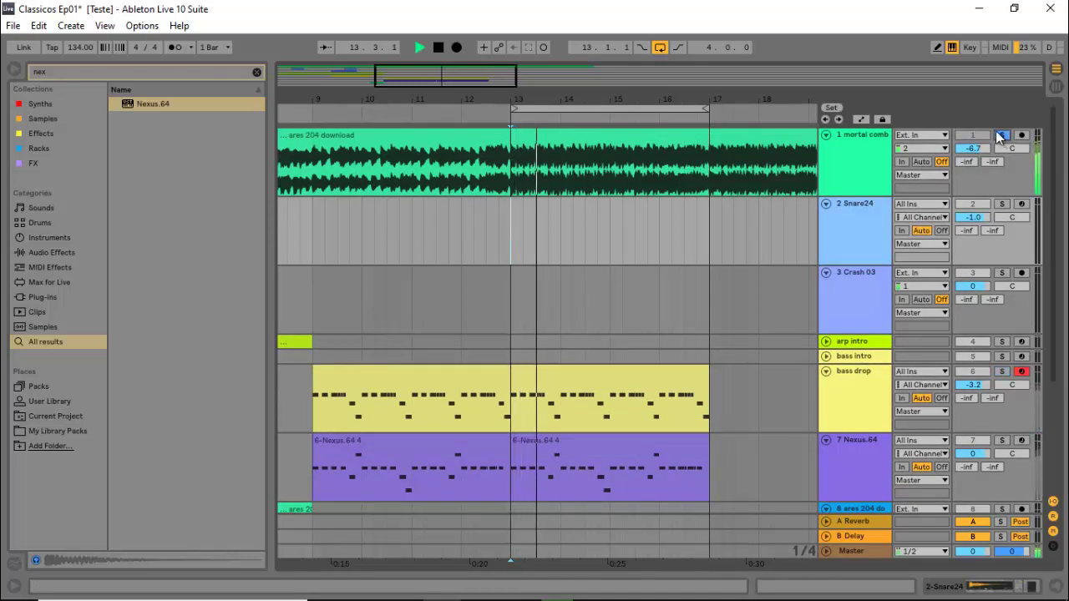
pyautogui.press('space')
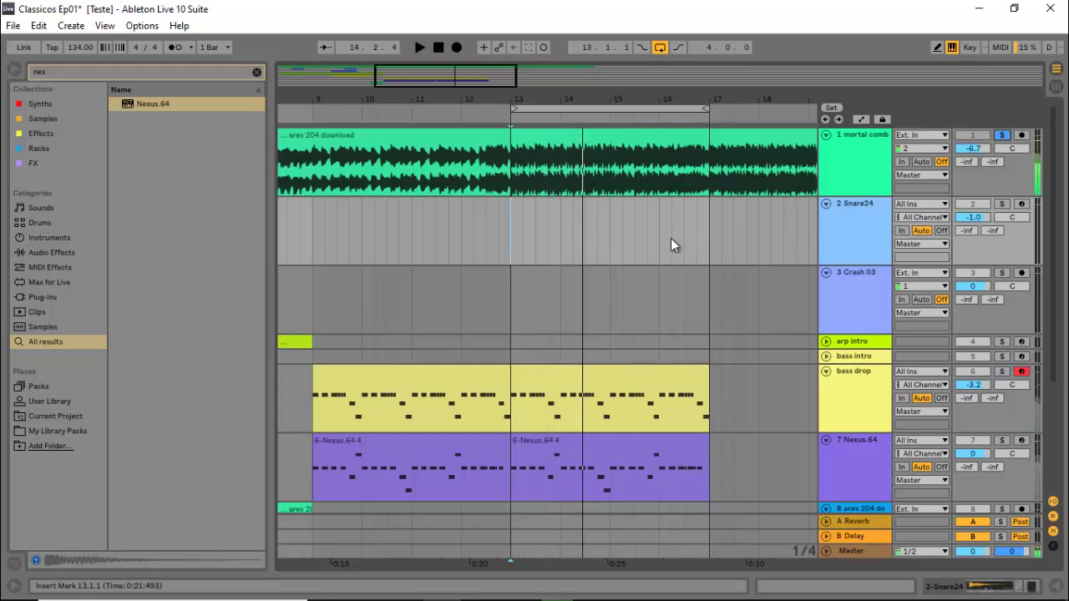
# Step: Insert a new MIDI track next to Snare24 and load an empty Drum Rack onto it
pyautogui.click(841, 234)
pyautogui.hotkey('ctrl', 'shift', 't')
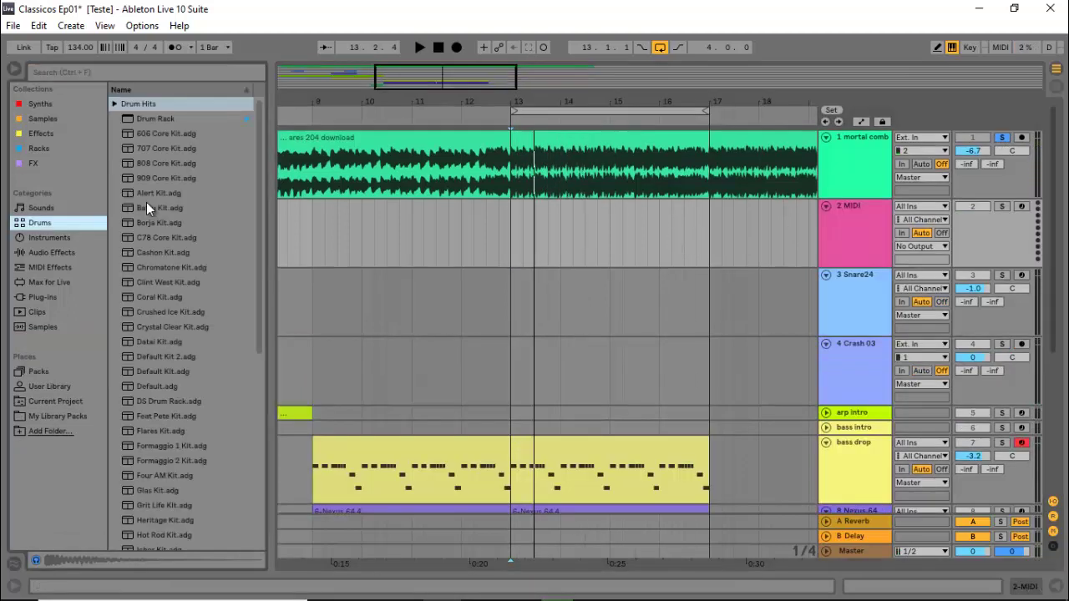
pyautogui.click(143, 119)
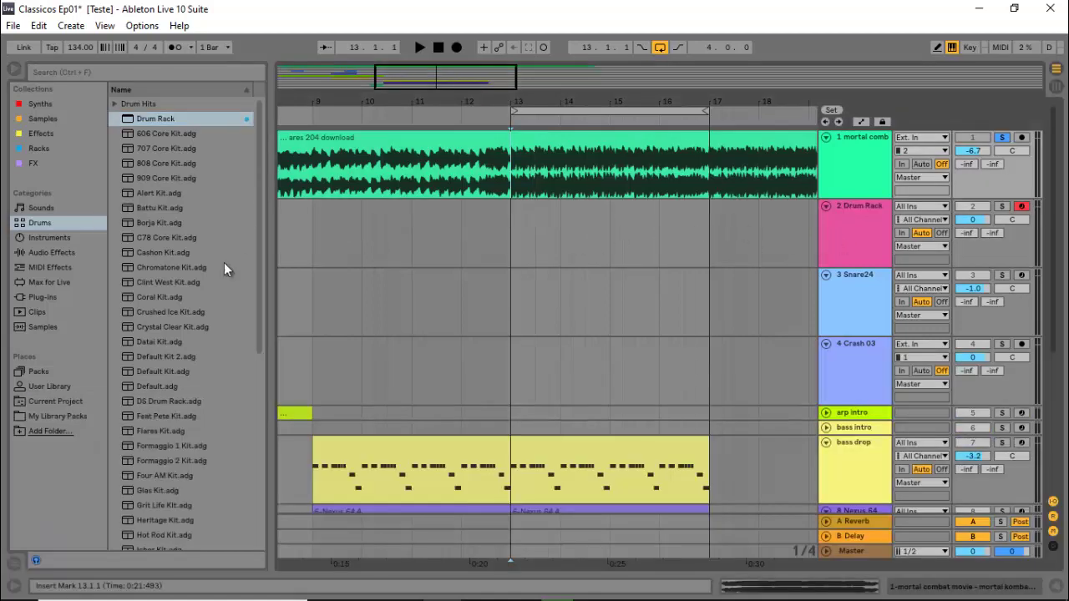
# Step: Expand the Futurephonic Future Geometrics psychedelic trance library in My Library Packs and widen the browser for its long names
pyautogui.click(66, 416)
pyautogui.scroll(-1, 171, 319)
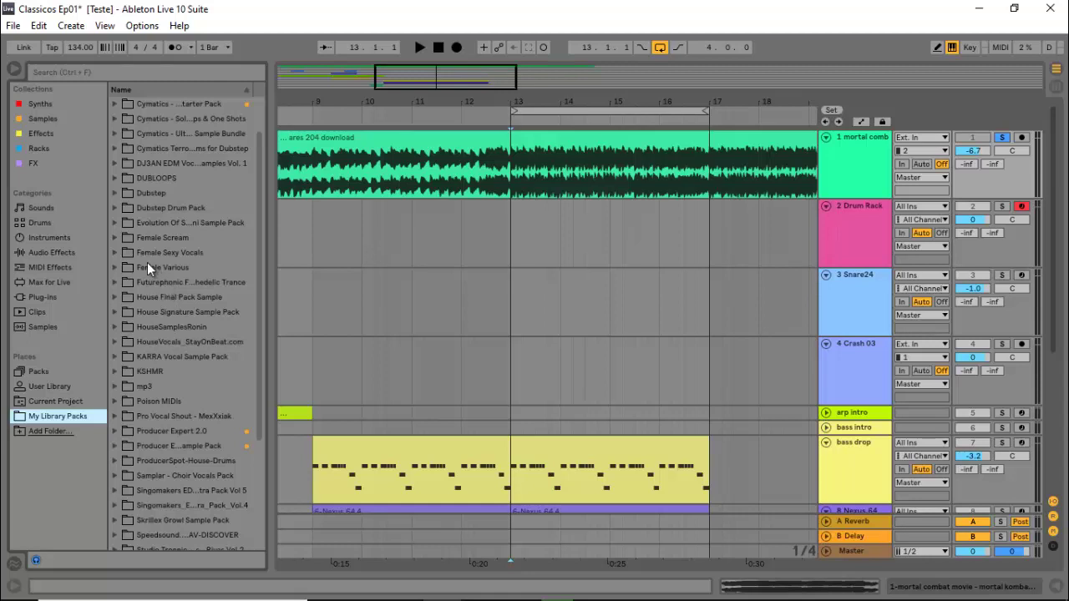
pyautogui.scroll(-1, 121, 250)
pyautogui.click(112, 267)
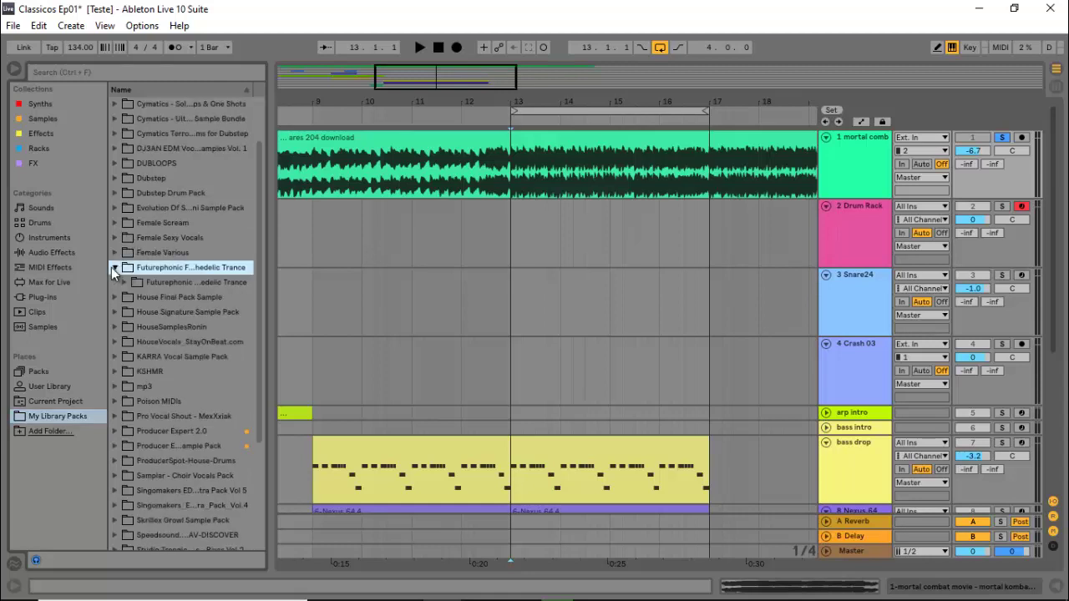
pyautogui.moveTo(267, 282); pyautogui.dragTo(443, 283)
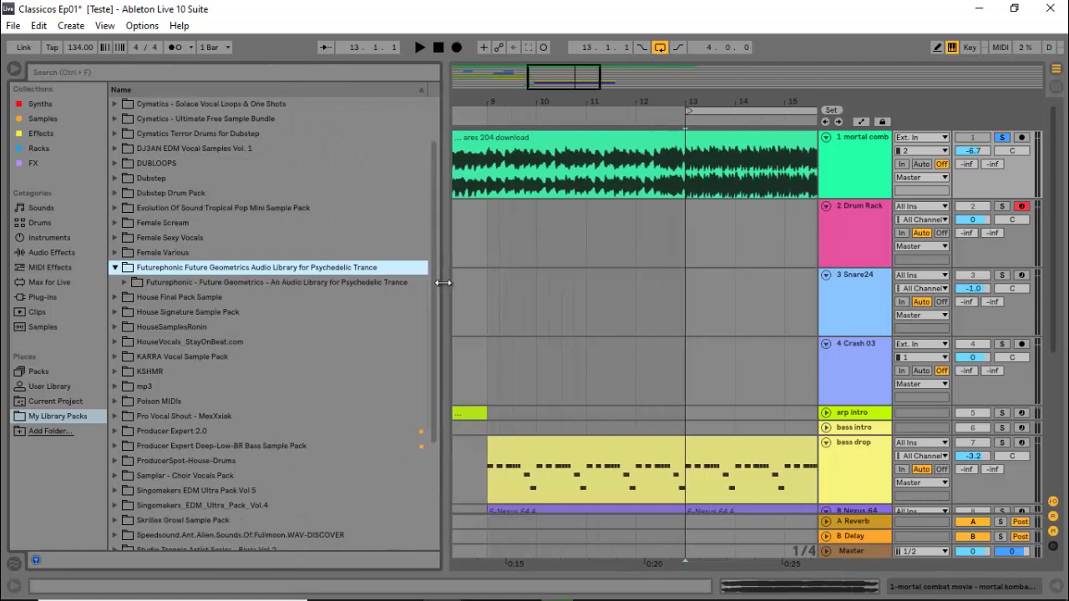
pyautogui.moveTo(442, 283); pyautogui.dragTo(349, 291)
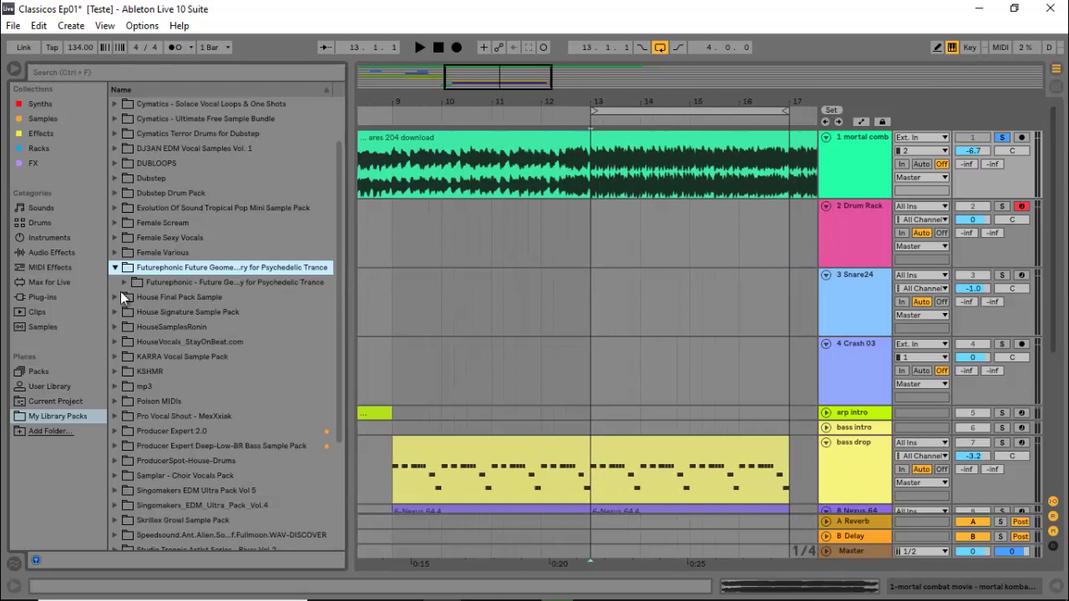
pyautogui.click(125, 280)
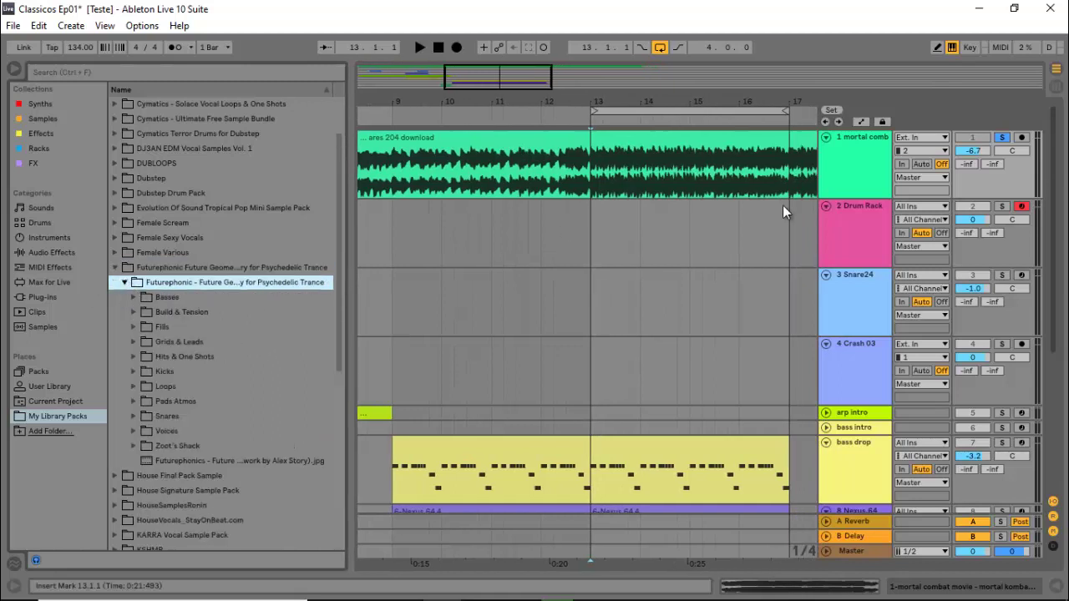
# Step: Show the Drum Rack's pads and audition the C Convex and C Shatter kicks from the pack's Kicks folder
pyautogui.doubleClick(837, 217)
pyautogui.scroll(-3, 187, 276)
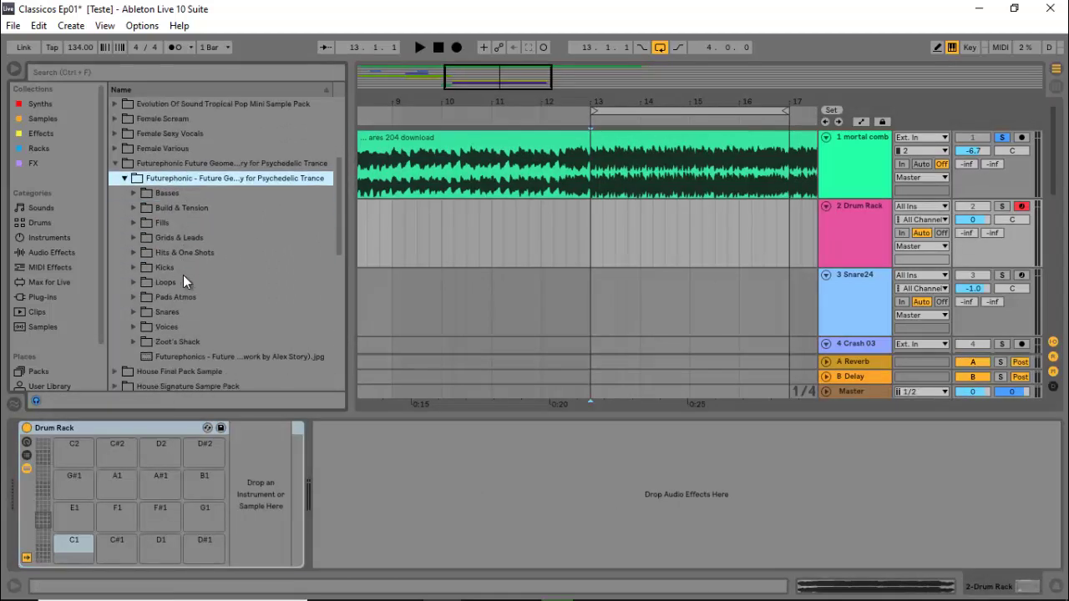
pyautogui.click(134, 267)
pyautogui.click(199, 284)
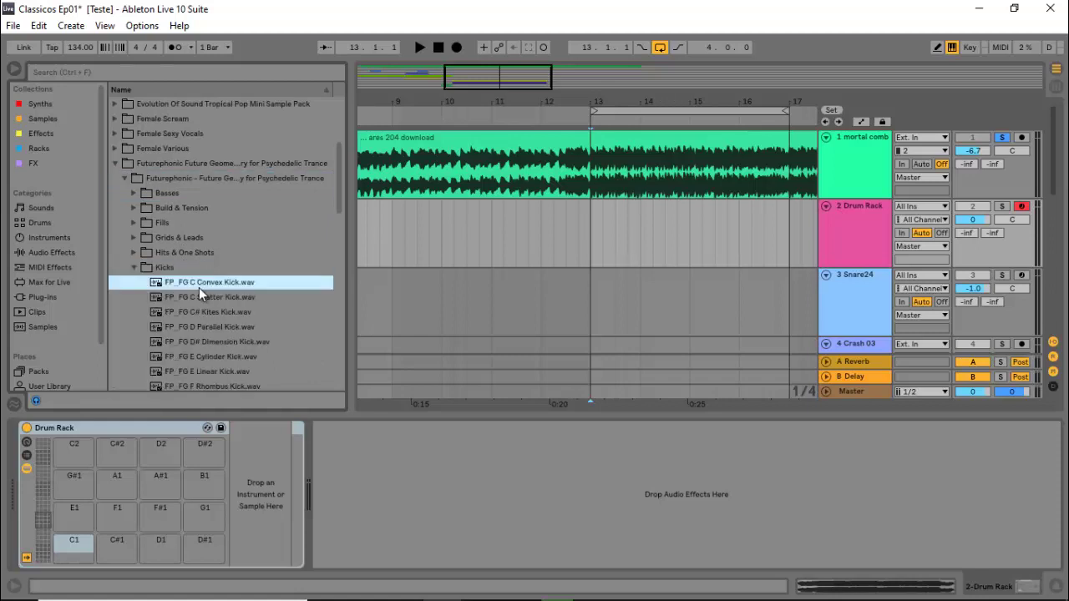
pyautogui.click(211, 298)
# Step: Listen to the soloed mortal combat reference from bar 13 to compare its kick, and return to the Drum Rack track
pyautogui.click(587, 181)
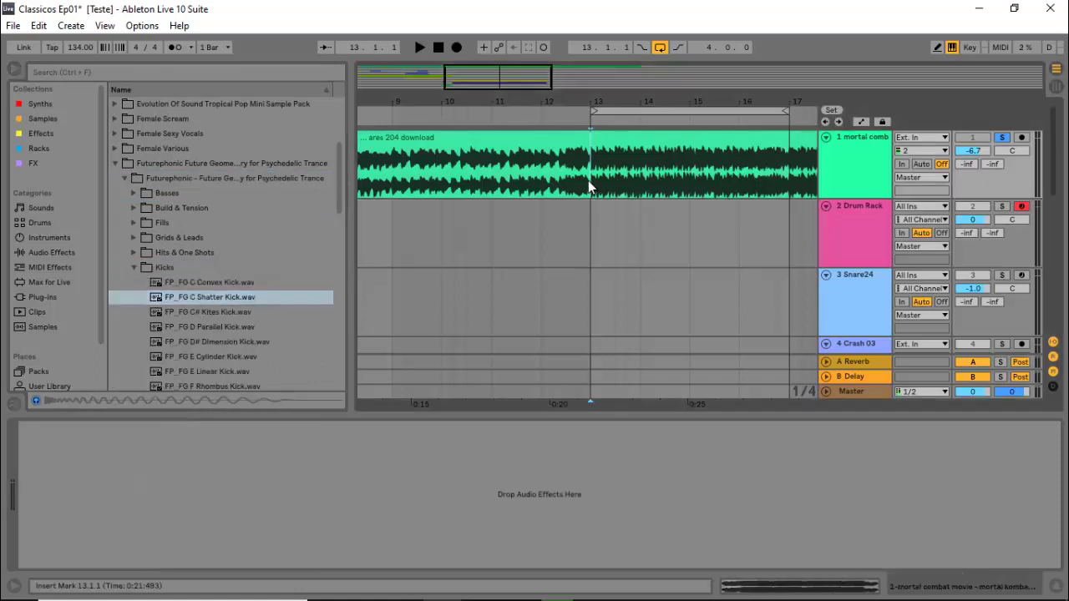
pyautogui.press('space')
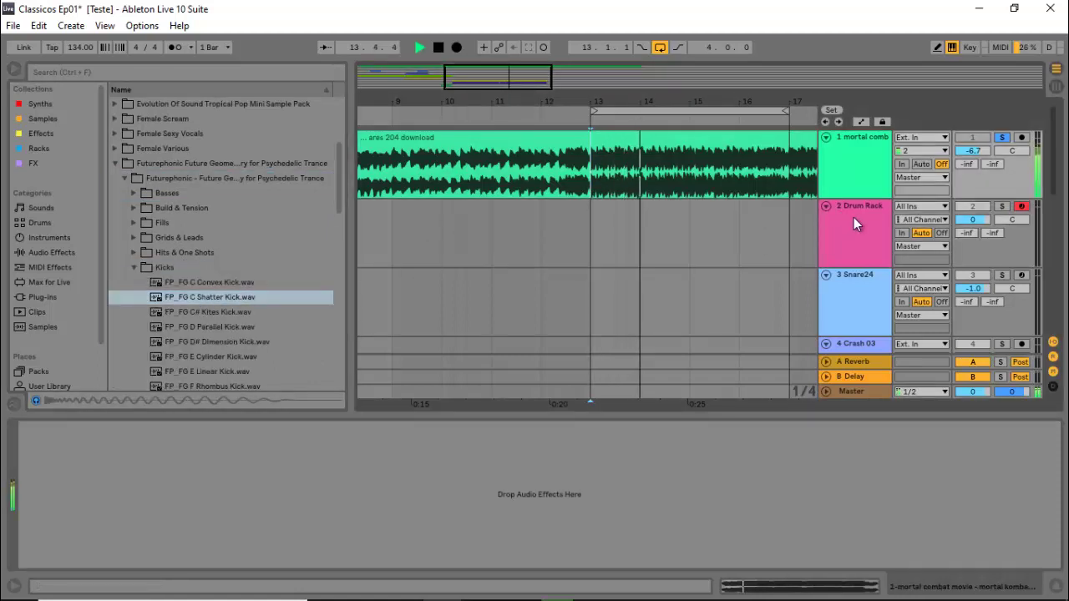
pyautogui.click(455, 249)
pyautogui.press('space')
# Step: Audition more kicks in the Kicks folder and load FP_FG E Cylinder Kick.wav onto the Drum Rack's C1 pad
pyautogui.scroll(-3, 166, 293)
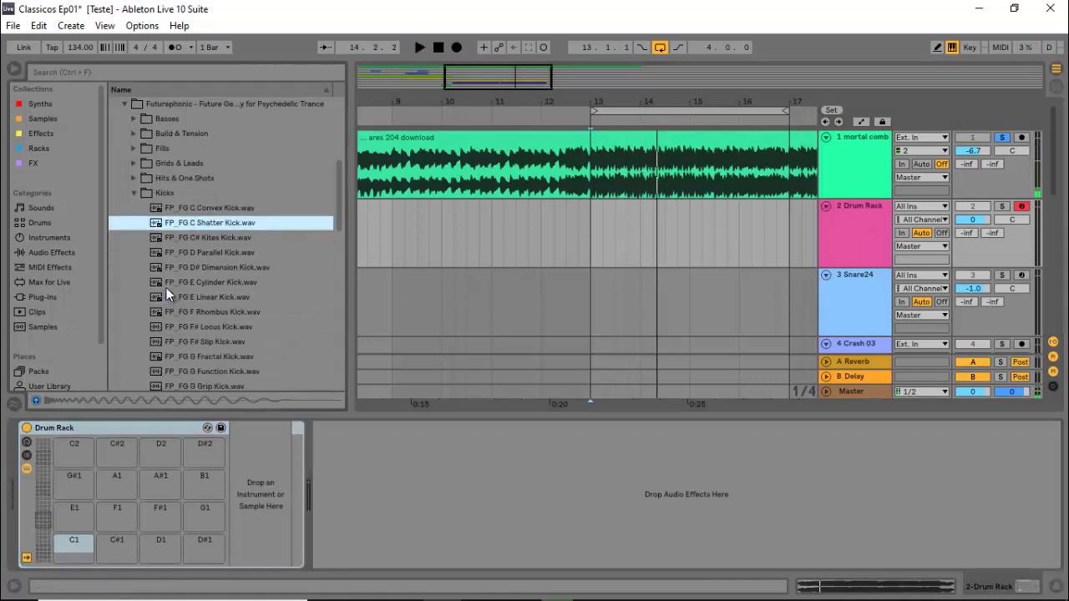
pyautogui.click(192, 239)
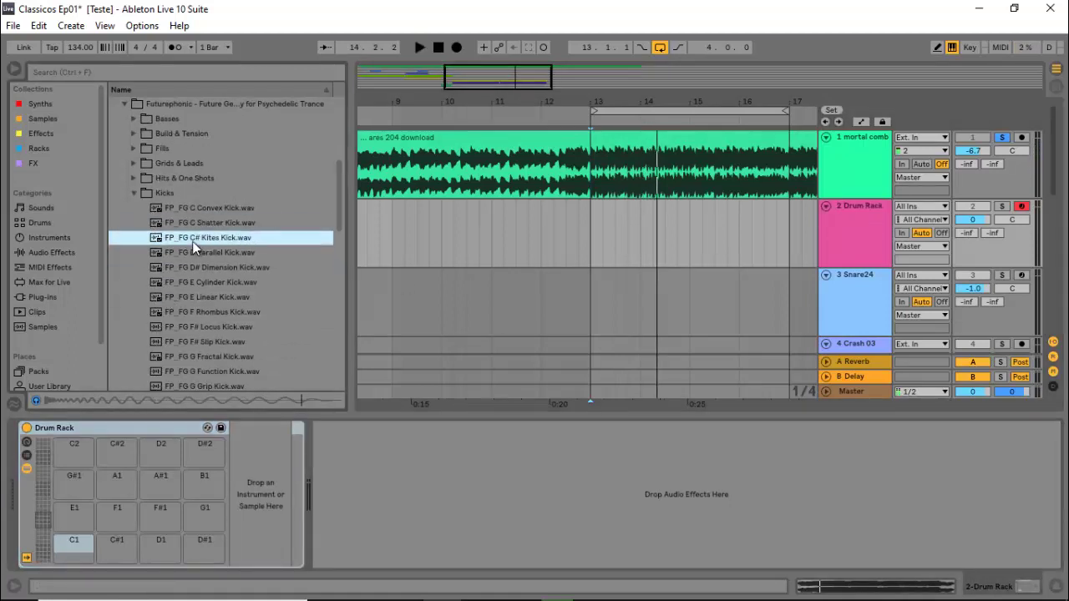
pyautogui.click(200, 251)
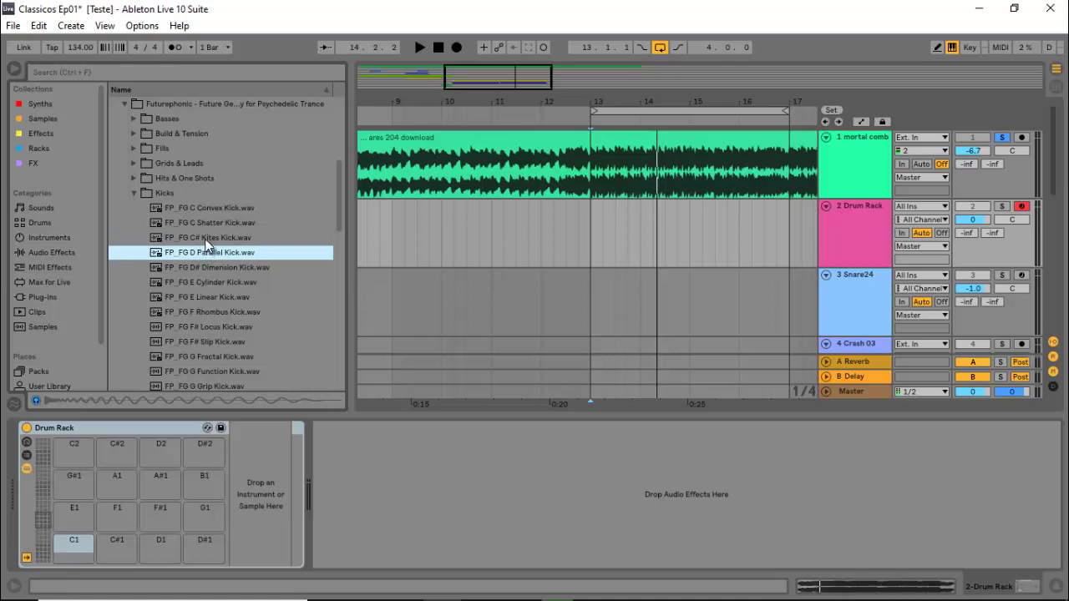
pyautogui.click(205, 239)
pyautogui.click(204, 223)
pyautogui.click(219, 282)
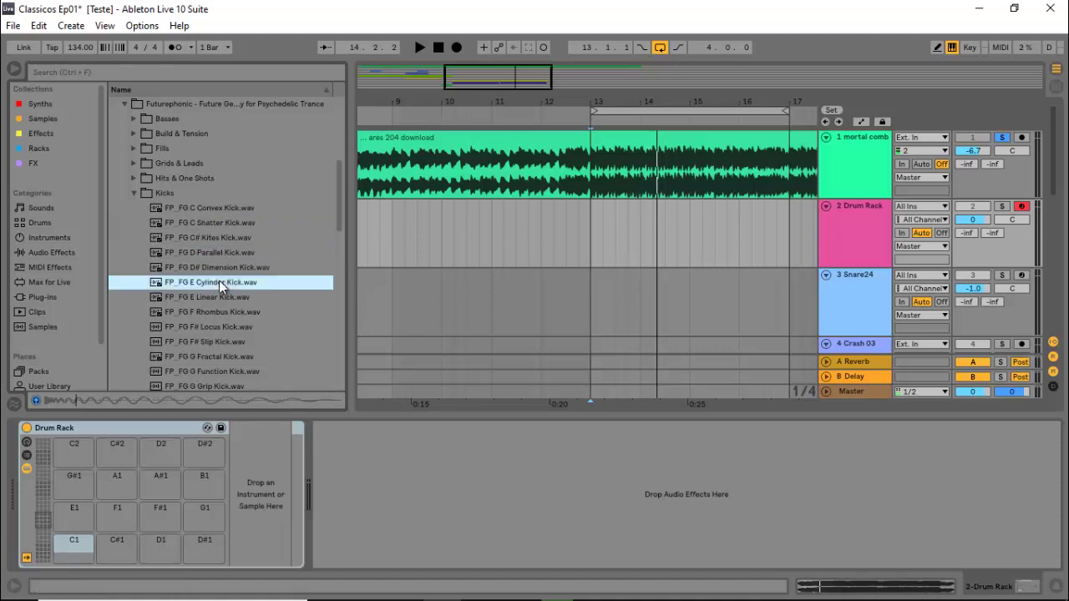
pyautogui.moveTo(210, 286); pyautogui.dragTo(74, 534)
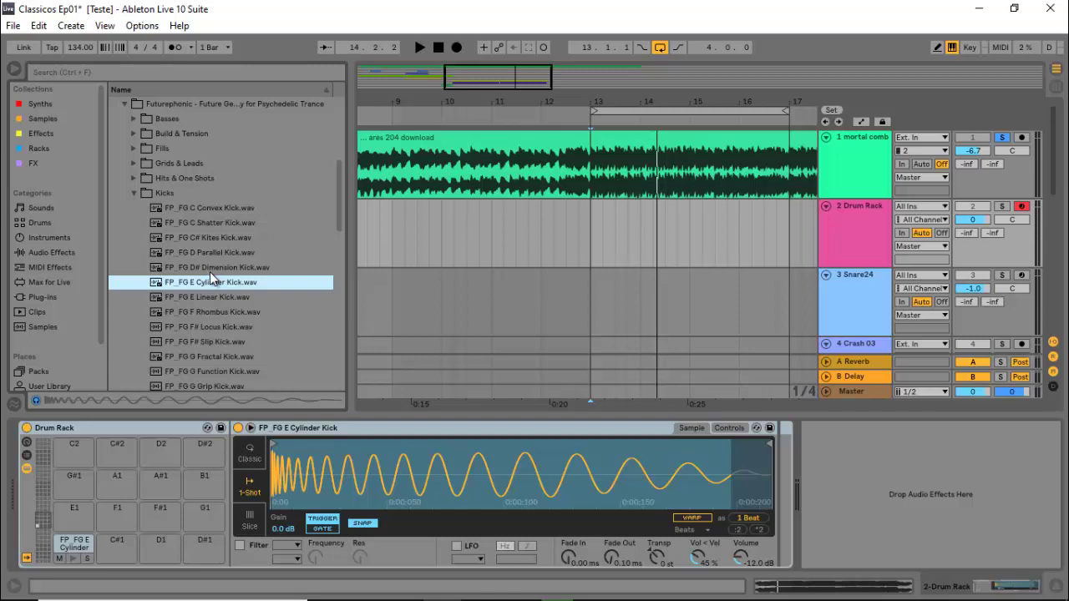
# Step: Audition samples in the pack's Snares folder and load FP_FG Feel Snare.wav onto the Drum Rack's C#1 pad
pyautogui.click(135, 194)
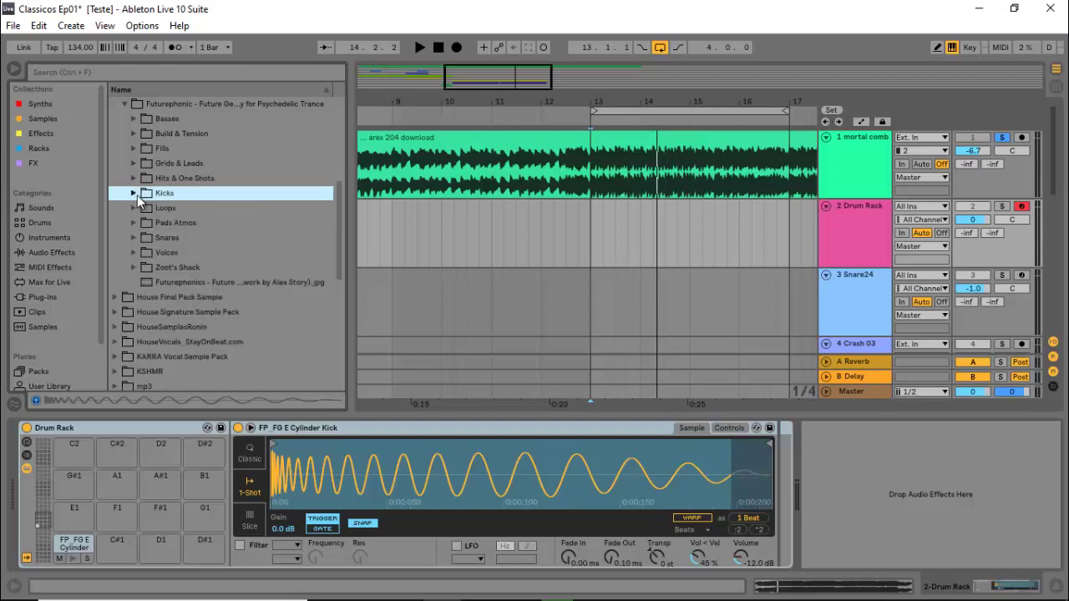
pyautogui.click(133, 238)
pyautogui.click(167, 254)
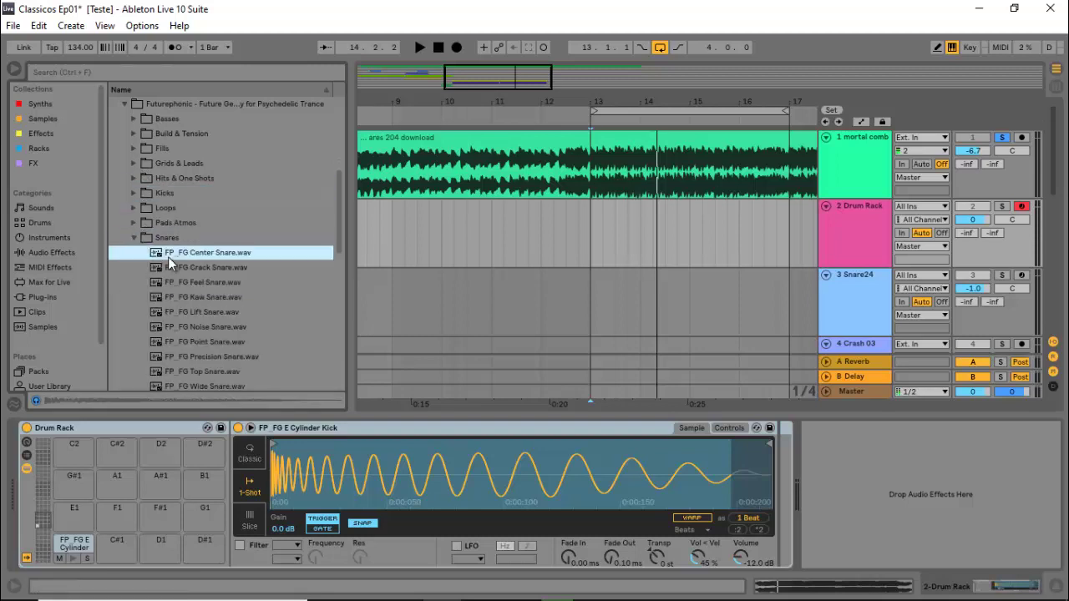
pyautogui.press('Down')
pyautogui.press('Down')
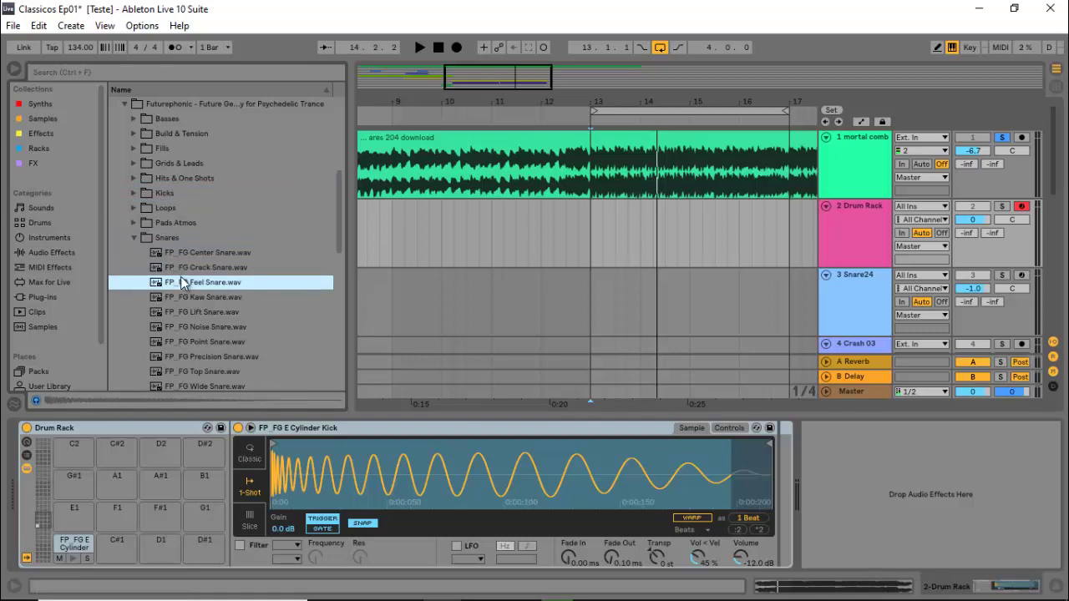
pyautogui.moveTo(181, 282); pyautogui.dragTo(123, 541)
# Step: Create a one-bar MIDI clip at bar 13 on the Drum Rack track and set its note grid to 1/16
pyautogui.moveTo(591, 243); pyautogui.dragTo(635, 240)
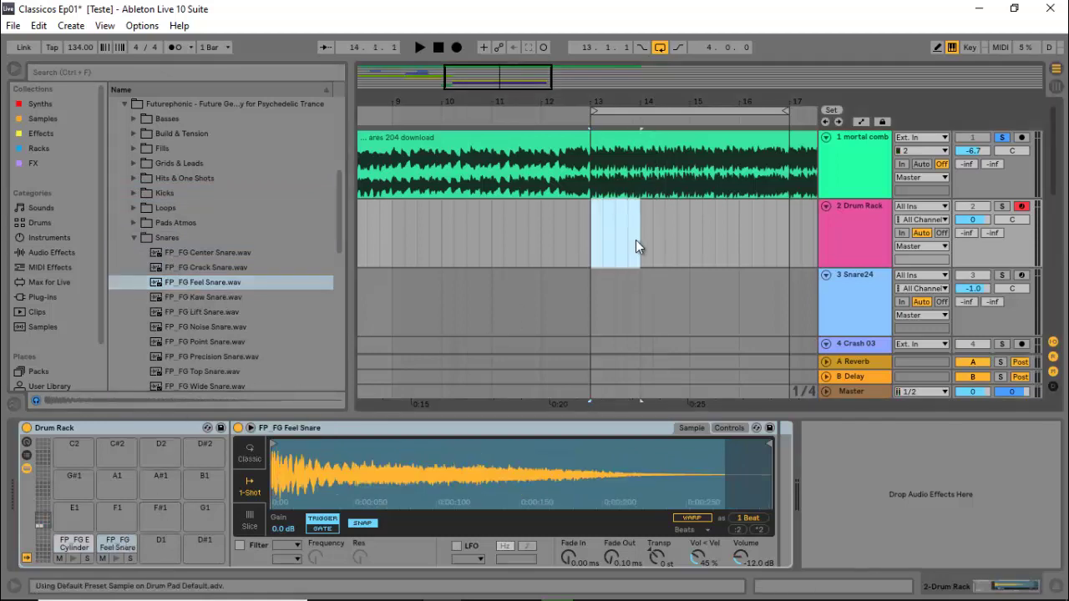
pyautogui.hotkey('ctrl', 'shift', 'm')
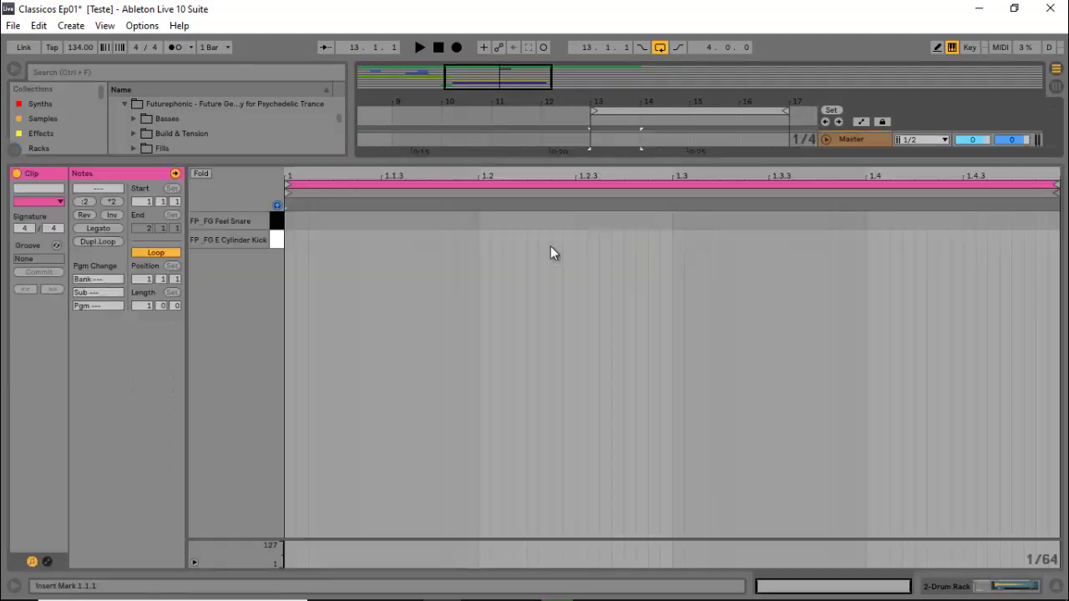
pyautogui.rightClick(603, 316)
pyautogui.click(705, 524)
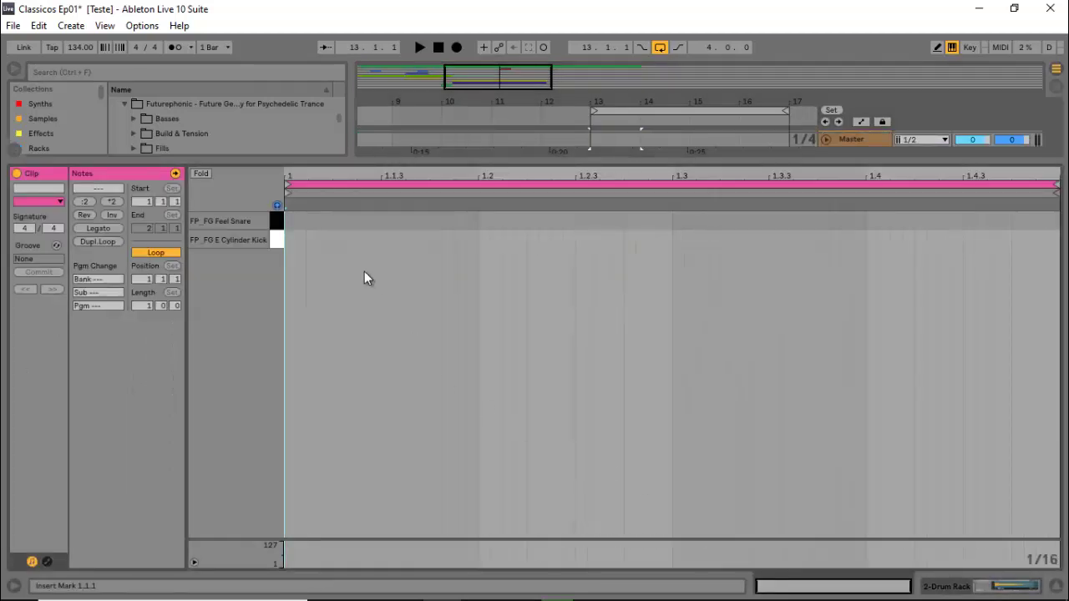
# Step: Add a 1/16 E Cylinder Kick note on each of the clip's four beats, repeating the first beat three times
pyautogui.doubleClick(314, 244)
pyautogui.moveTo(478, 220); pyautogui.dragTo(217, 309)
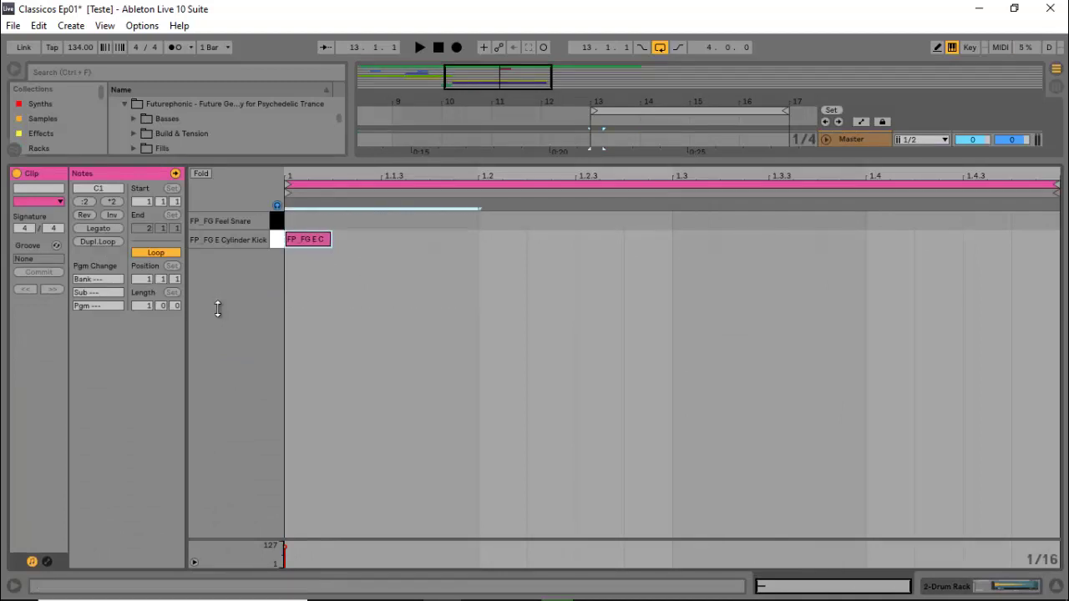
pyautogui.hotkey('ctrl', 'd')
pyautogui.hotkey('ctrl', 'd')
pyautogui.hotkey('ctrl', 'd')
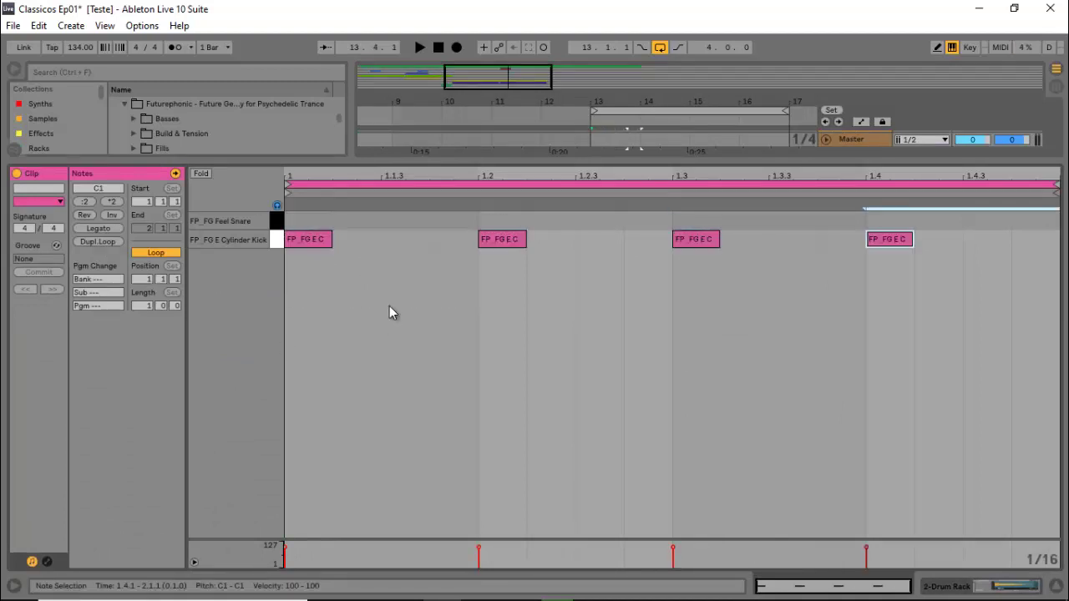
# Step: Add Feel Snare notes on beats 2 and 4 of the drum clip and close the clip view
pyautogui.click(506, 222)
pyautogui.doubleClick(506, 221)
pyautogui.doubleClick(883, 220)
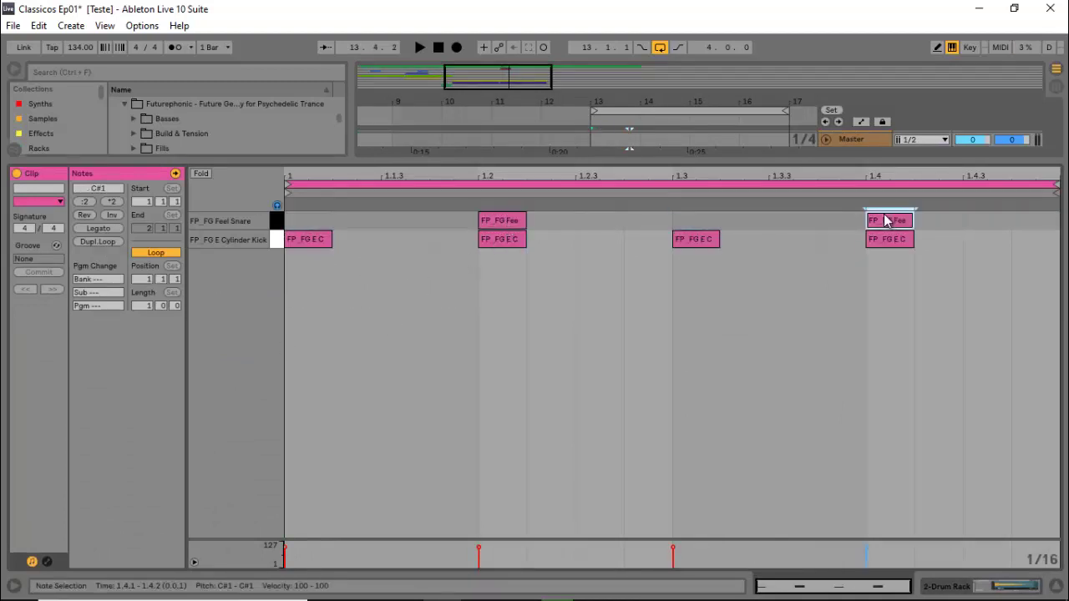
pyautogui.hotkey('ctrl', 'alt', 'l')
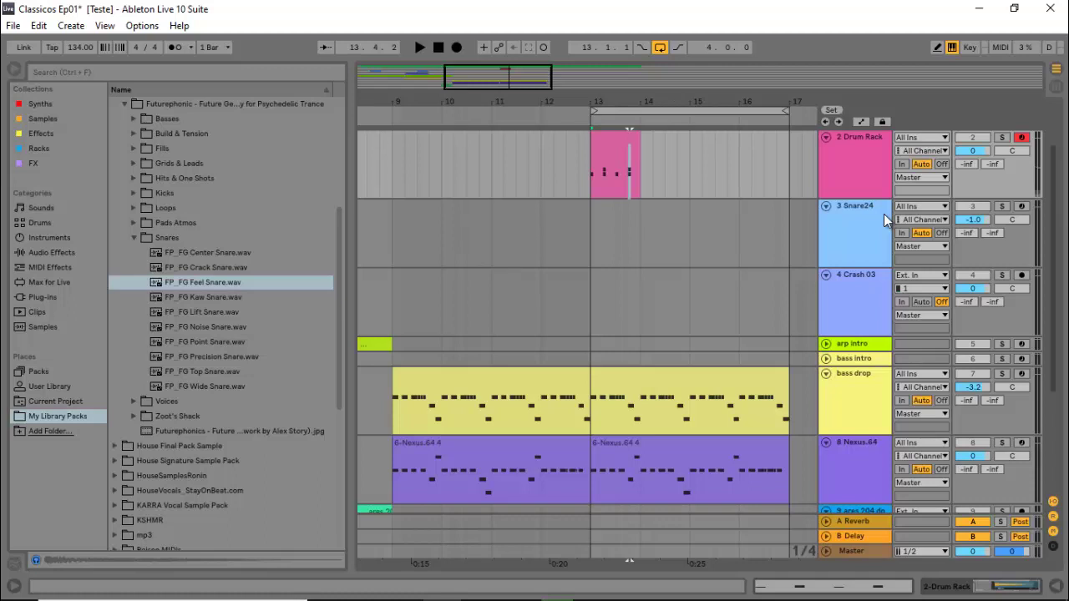
# Step: Duplicate the one-bar drum clip three times so the pattern fills bars 13 to 17
pyautogui.click(626, 146)
pyautogui.hotkey('ctrl', 'd')
pyautogui.hotkey('ctrl', 'd')
pyautogui.hotkey('ctrl', 'd')
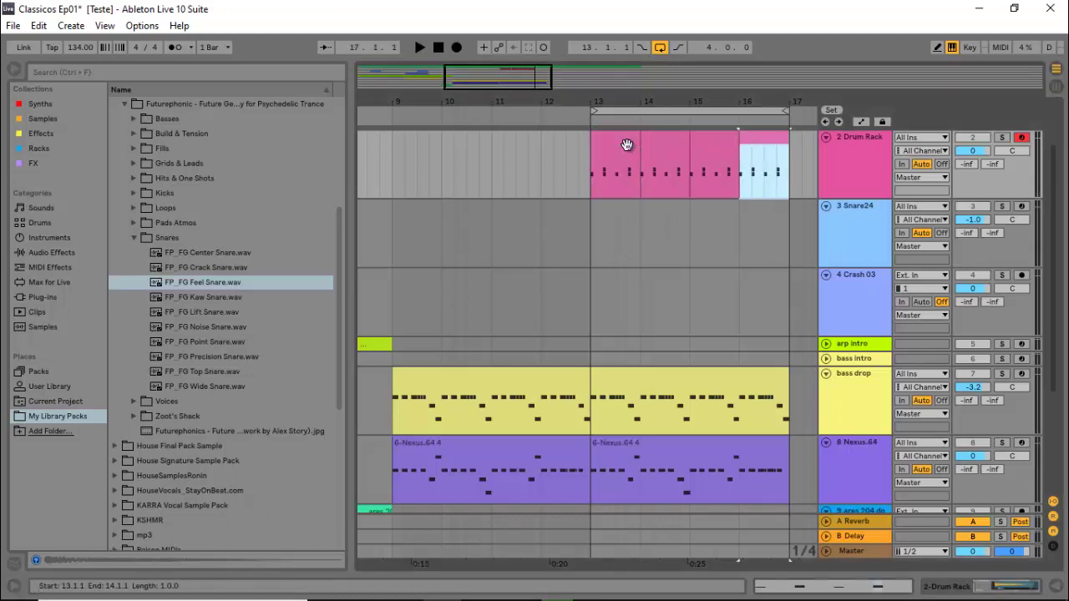
# Step: Unsolo the mortal combat reference track and play the arrangement with the new drums from bar 13
pyautogui.scroll(2, 504, 222)
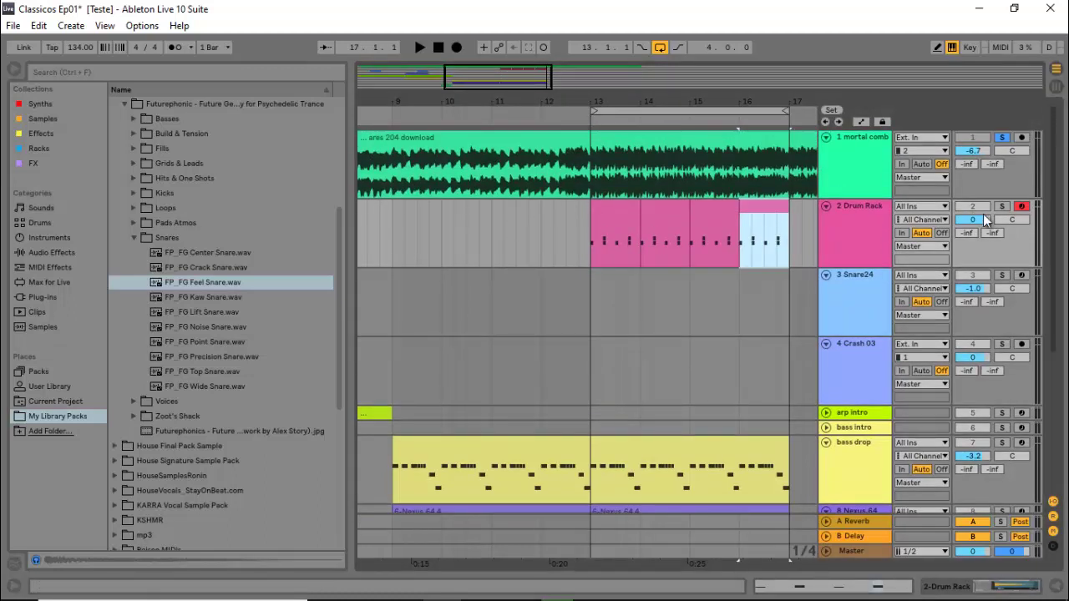
pyautogui.click(1002, 137)
pyautogui.press('space')
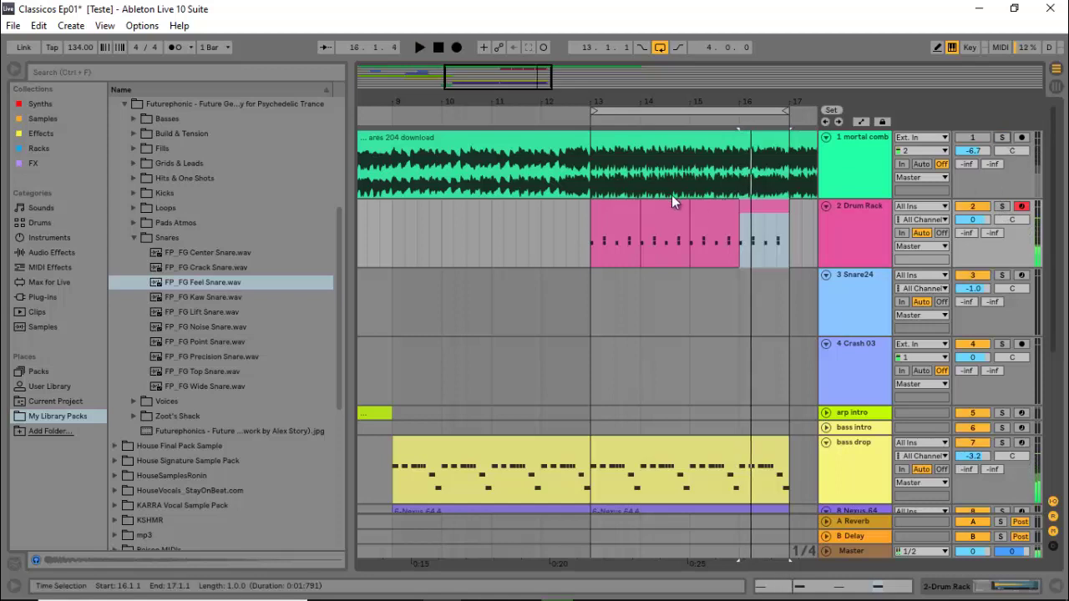
pyautogui.click(590, 238)
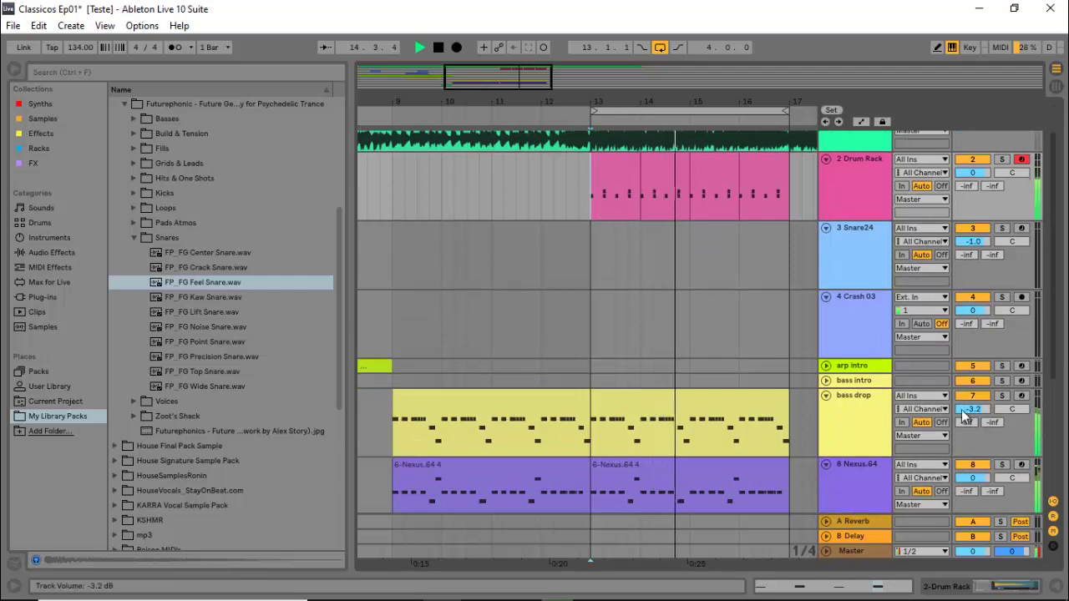
# Step: Set the bass drop track volume to -3.4 dB and the Nexus.64 track to -5.4 dB, checking the balance in playback
pyautogui.moveTo(965, 409)
pyautogui.mouseDown()
pyautogui.moveTo(981, 415)
pyautogui.moveTo(976, 401)
pyautogui.mouseUp()
pyautogui.press('space')
pyautogui.scroll(-2, 966, 441)
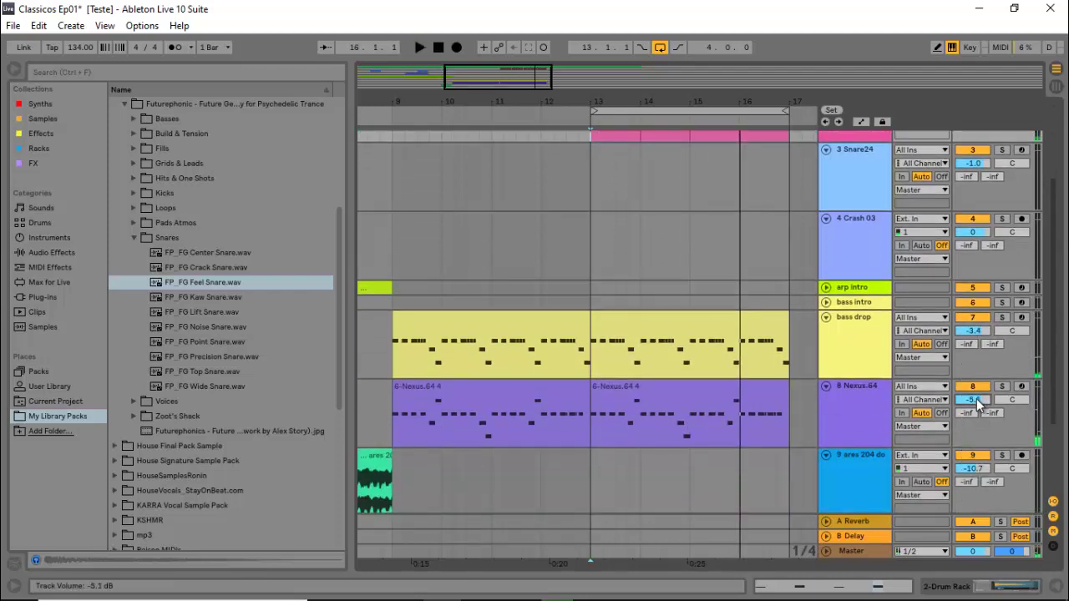
pyautogui.press('space')
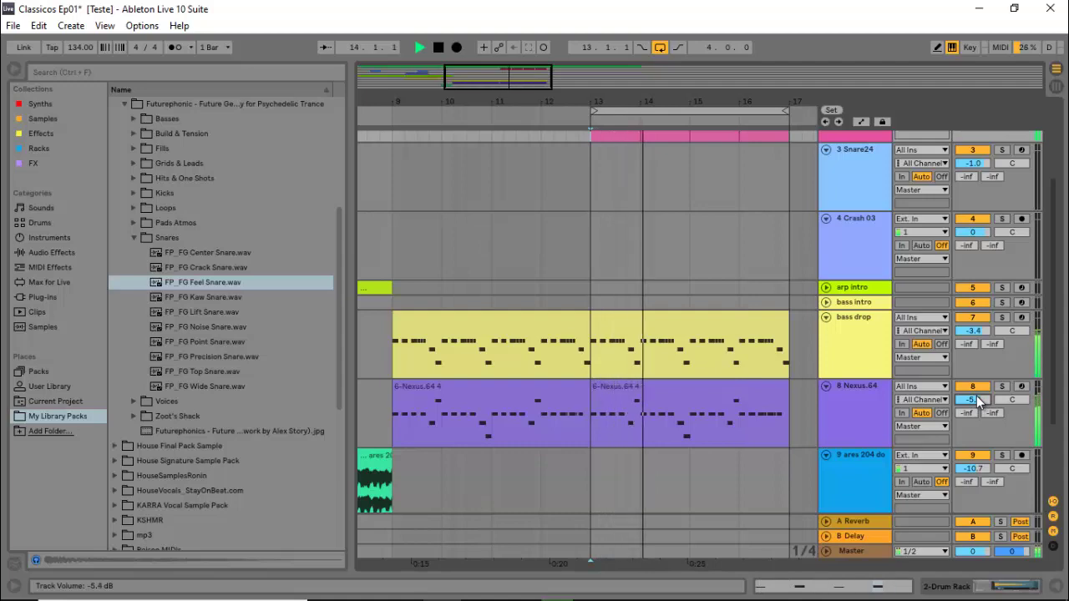
pyautogui.scroll(3, 728, 250)
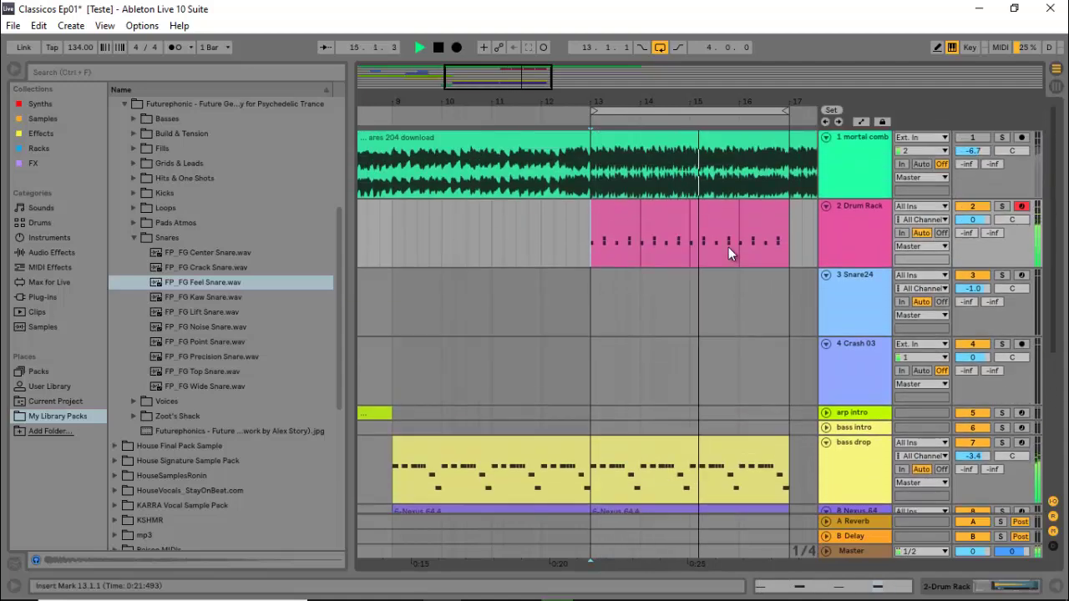
pyautogui.scroll(-2, 728, 247)
pyautogui.scroll(2, 727, 248)
pyautogui.press('space')
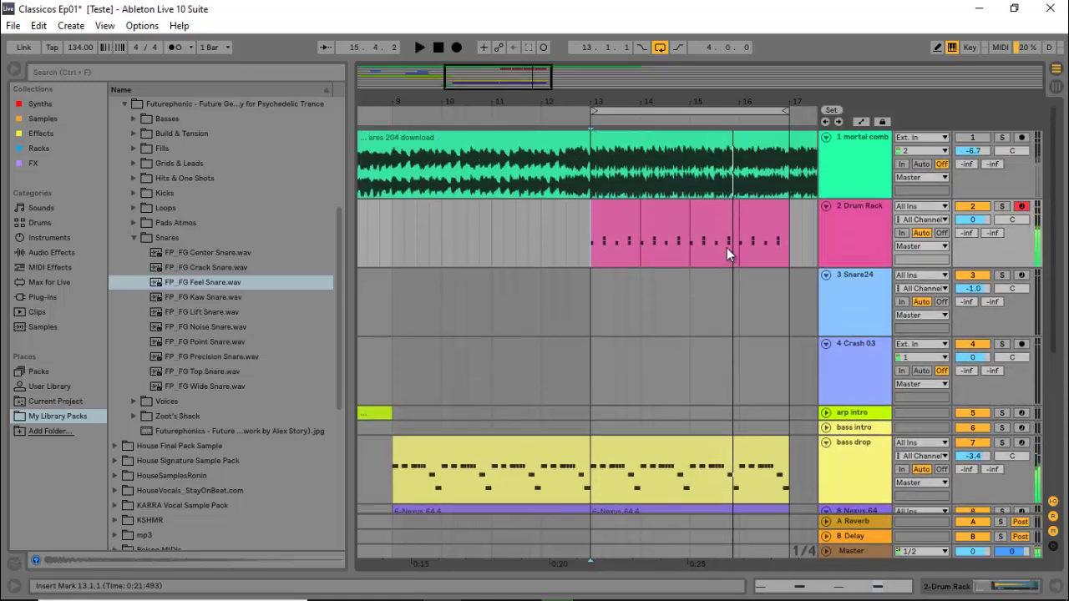
# Step: Insert a new audio track directly below the Drum Rack track
pyautogui.click(867, 275)
pyautogui.click(859, 242)
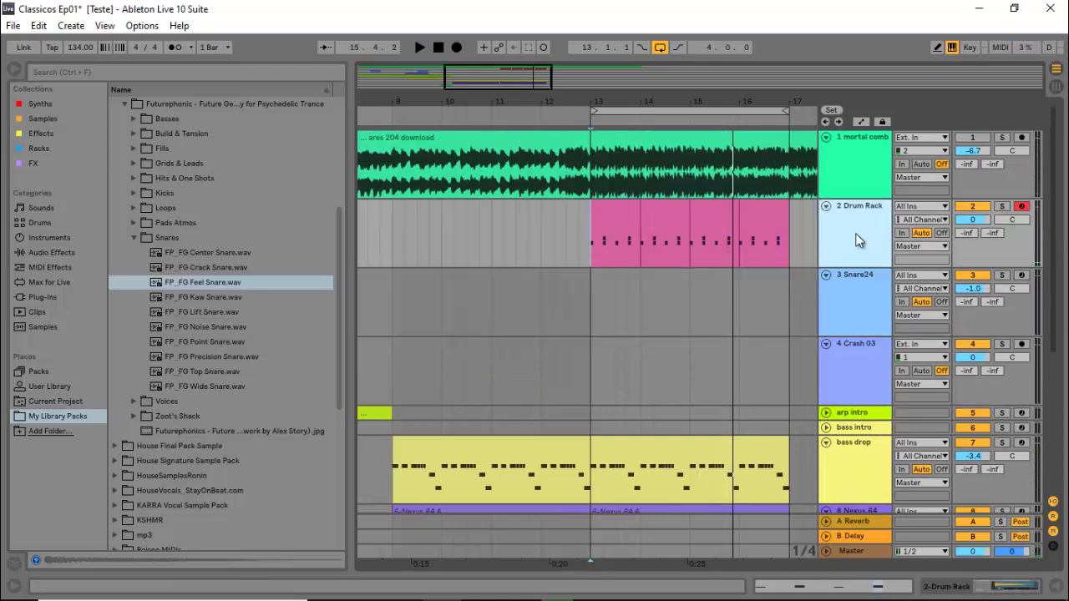
pyautogui.hotkey('ctrl', 't')
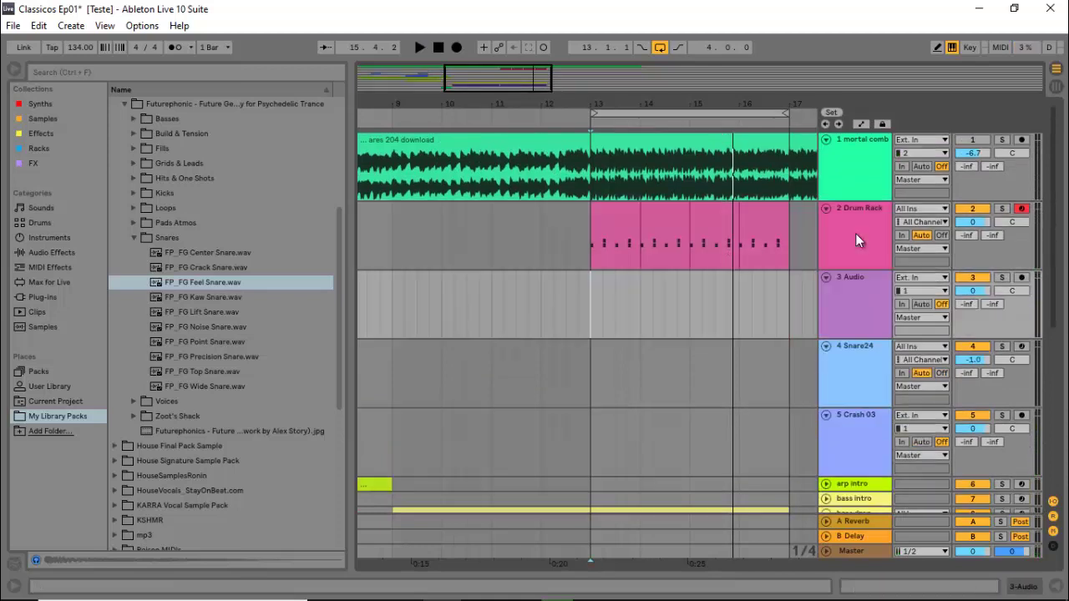
# Step: Solo the mortal combat reference, listen to its percussion from bar 13, and unsolo it
pyautogui.click(614, 174)
pyautogui.click(1007, 141)
pyautogui.press('space')
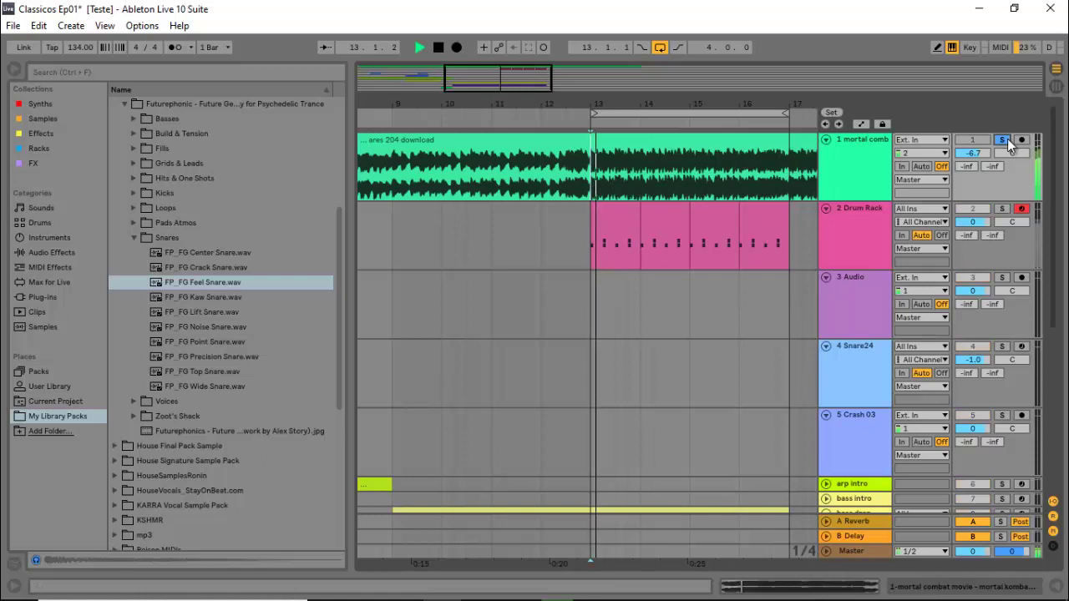
pyautogui.click(1007, 141)
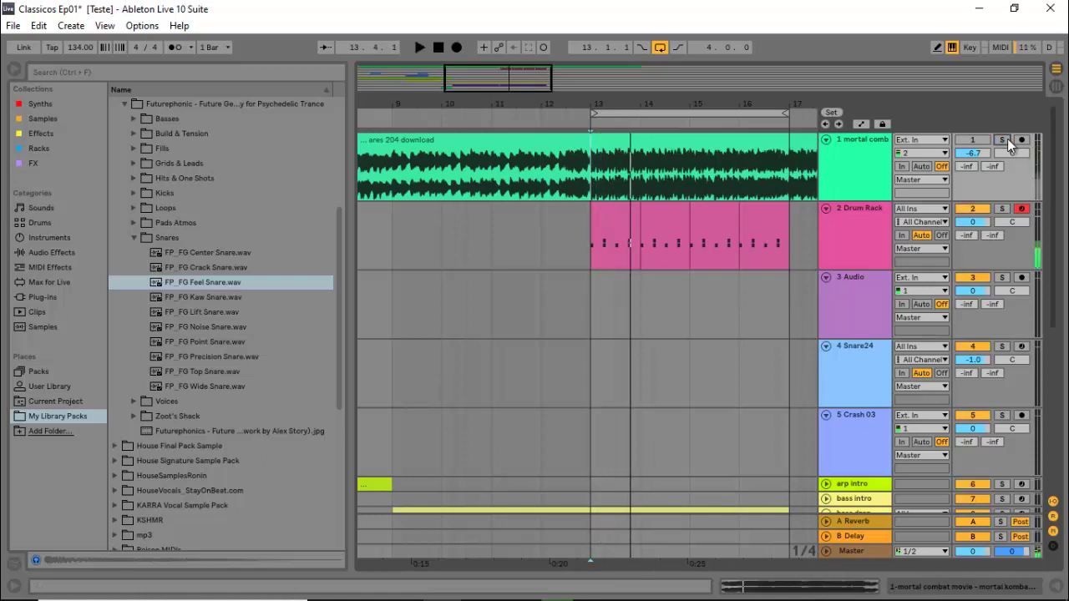
# Step: Open the Futurephonic 138 Top Loops folder, preview the Borg Top Loop, and compare it with the soloed mortal combat reference
pyautogui.click(135, 238)
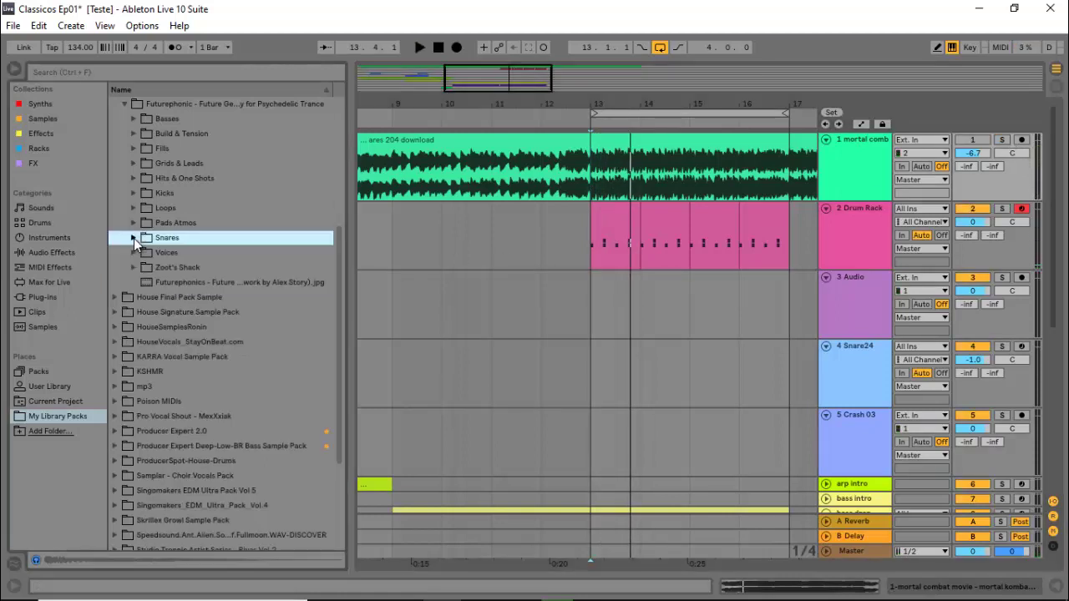
pyautogui.click(134, 208)
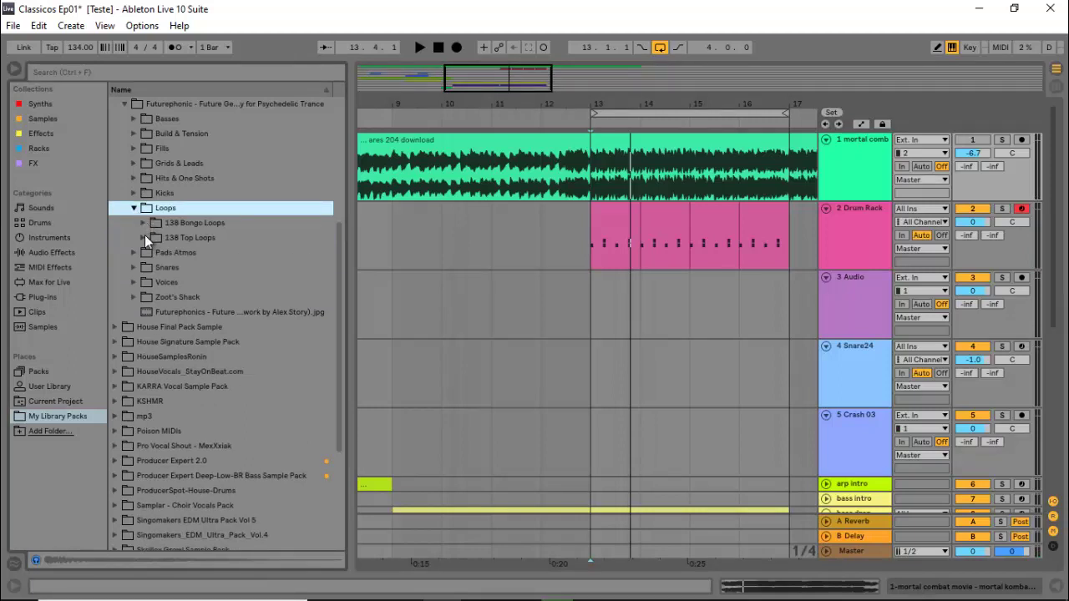
pyautogui.click(144, 235)
pyautogui.click(198, 249)
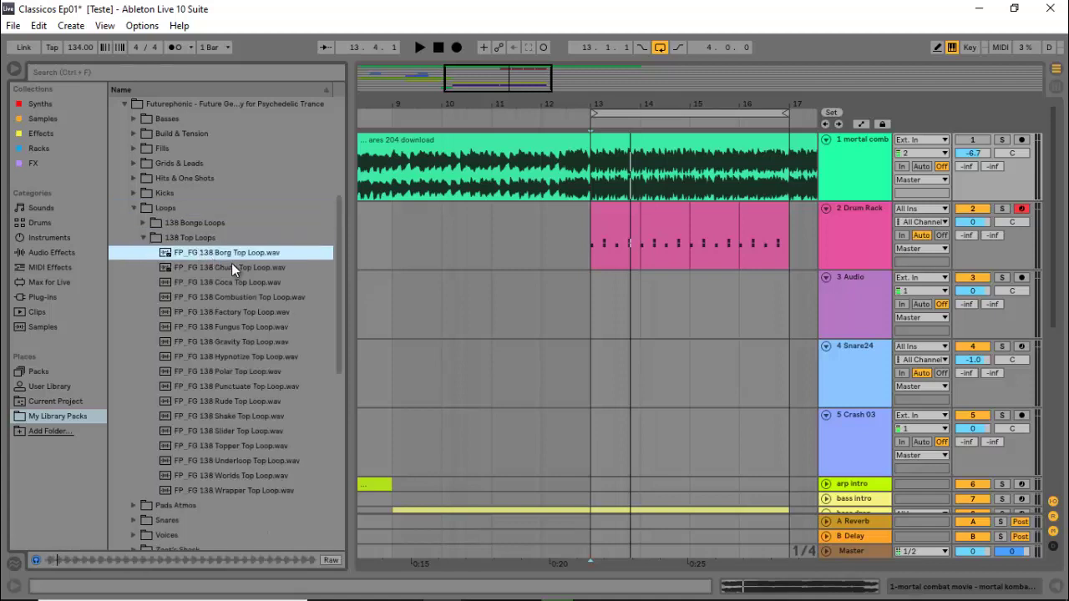
pyautogui.click(1002, 139)
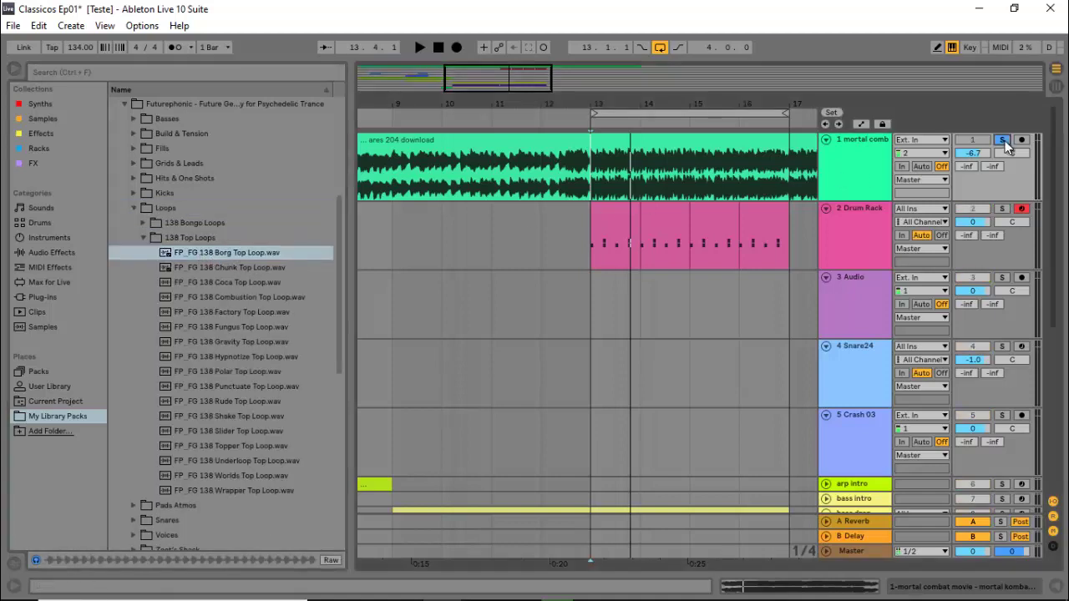
pyautogui.press('space')
pyautogui.click(1002, 139)
pyautogui.press('space')
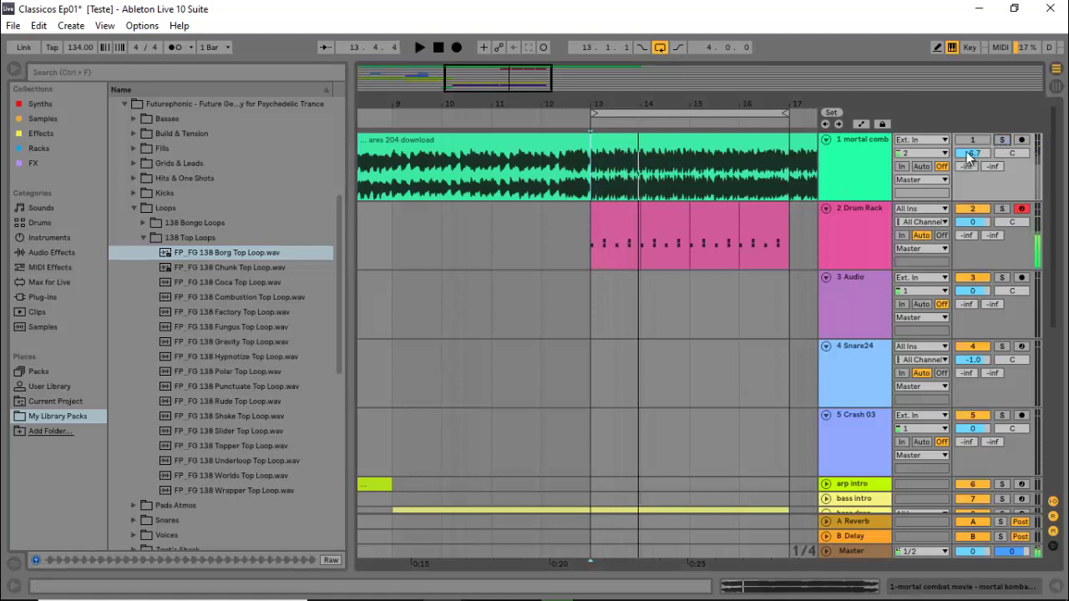
# Step: Preview the Chunk, Coca, Combustion, Factory, Fungus and Gravity loops from the 138 Top Loops folder
pyautogui.click(245, 267)
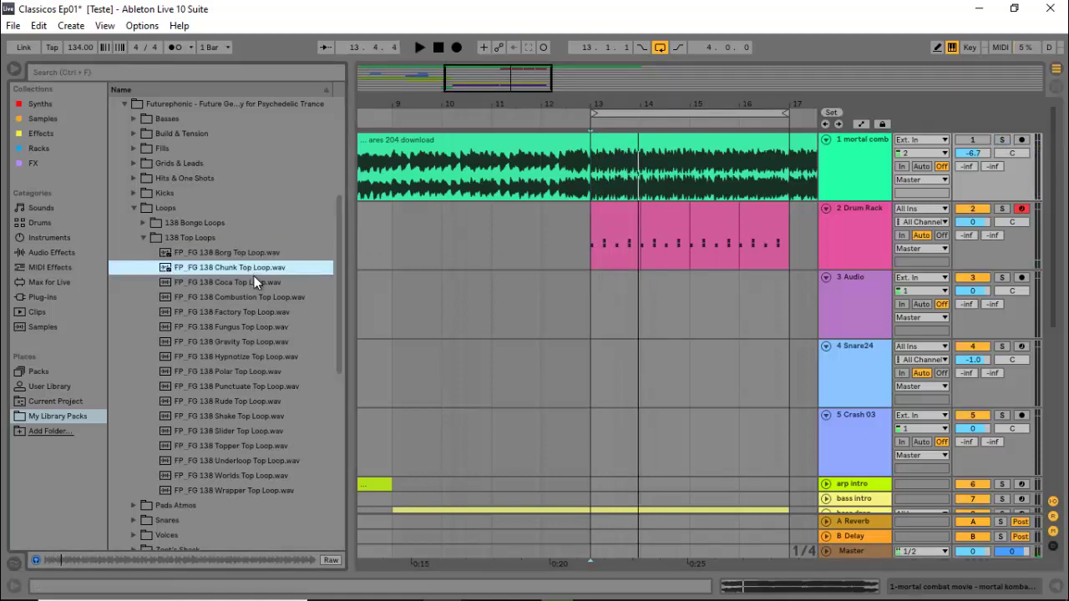
pyautogui.click(257, 282)
pyautogui.click(270, 298)
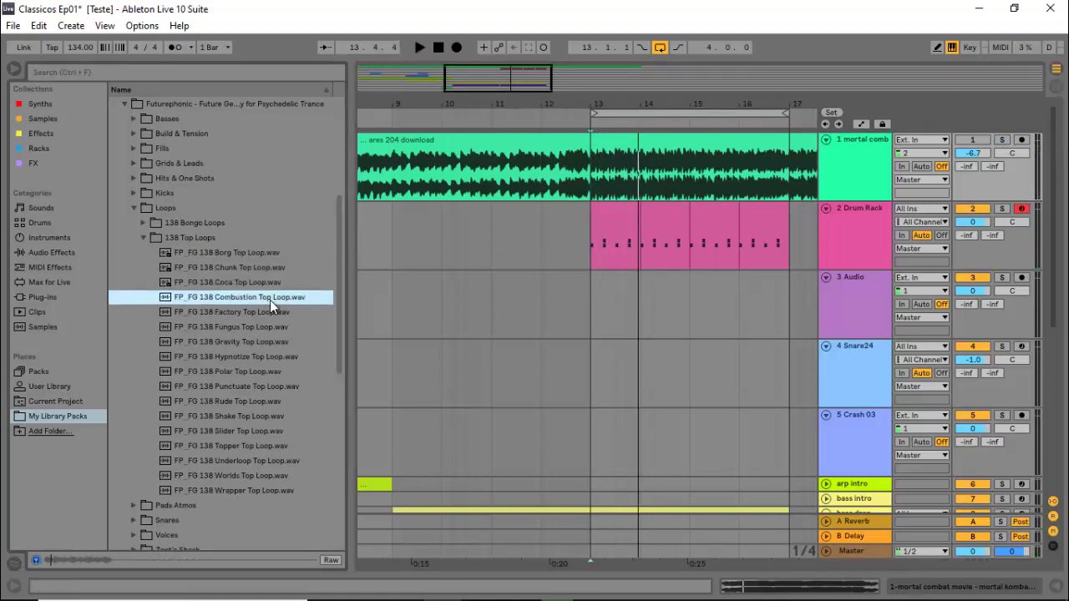
pyautogui.click(265, 313)
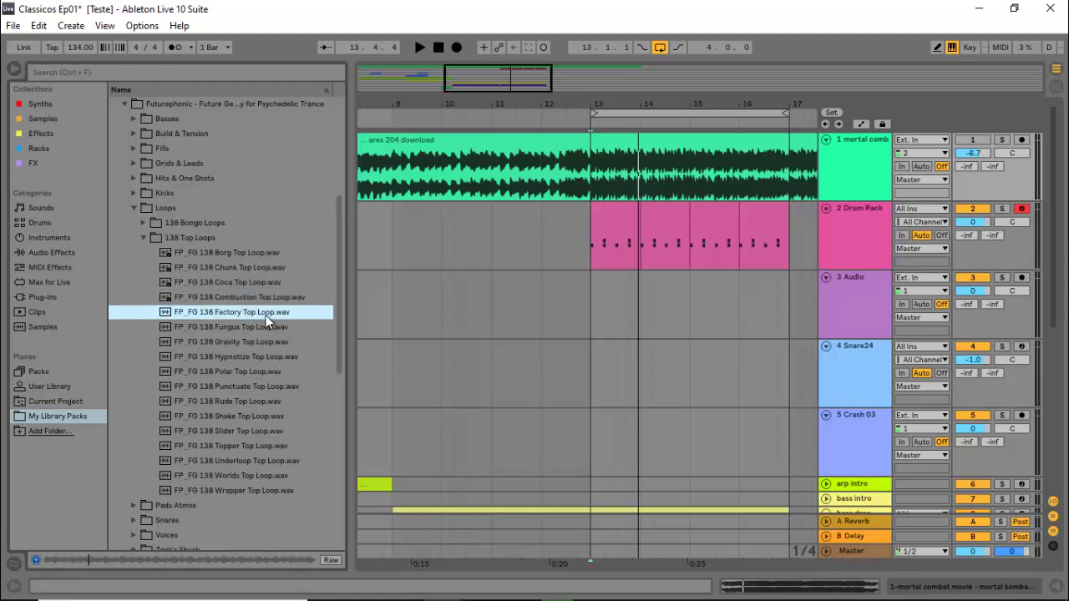
pyautogui.click(255, 326)
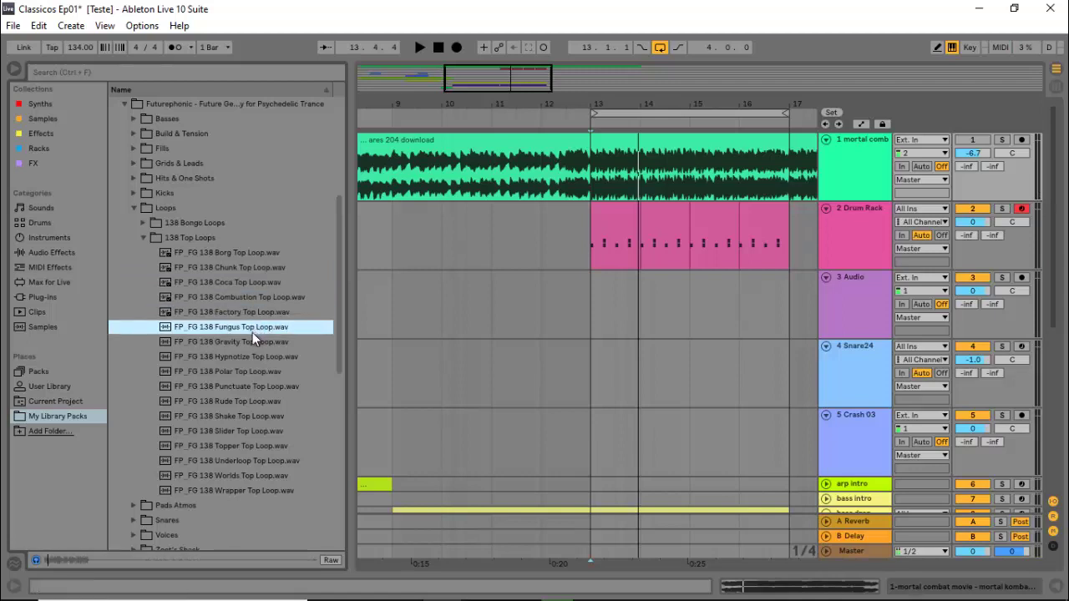
pyautogui.click(250, 341)
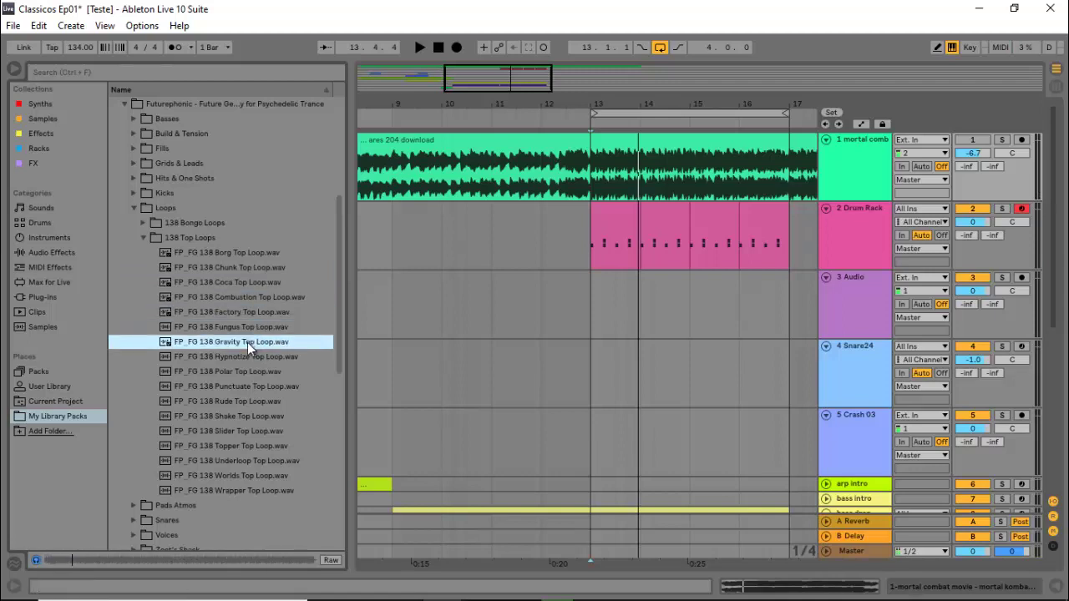
# Step: Try the Gravity Top Loop at bar 13 of the empty audio track, with its segment BPM set to 138, and play it
pyautogui.moveTo(487, 326); pyautogui.dragTo(590, 305)
pyautogui.doubleClick(616, 291)
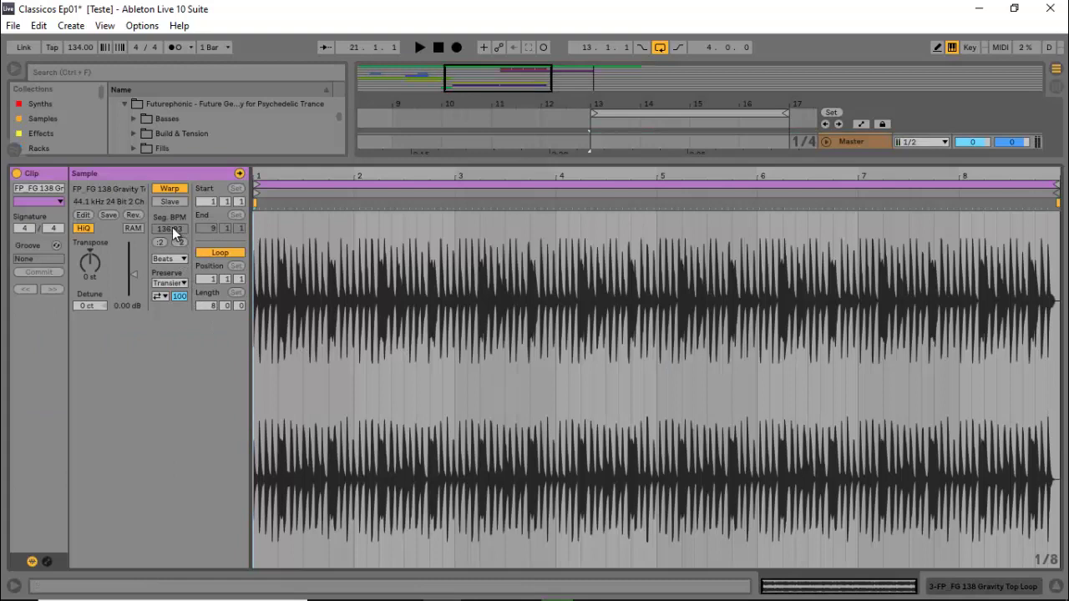
pyautogui.click(166, 190)
pyautogui.click(166, 190)
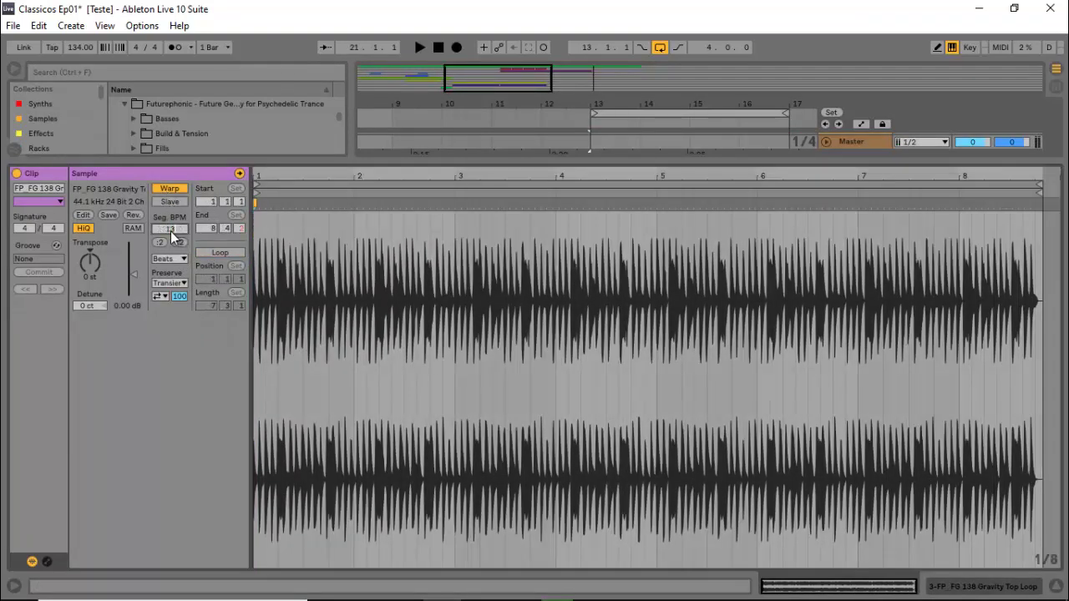
pyautogui.press('Return')
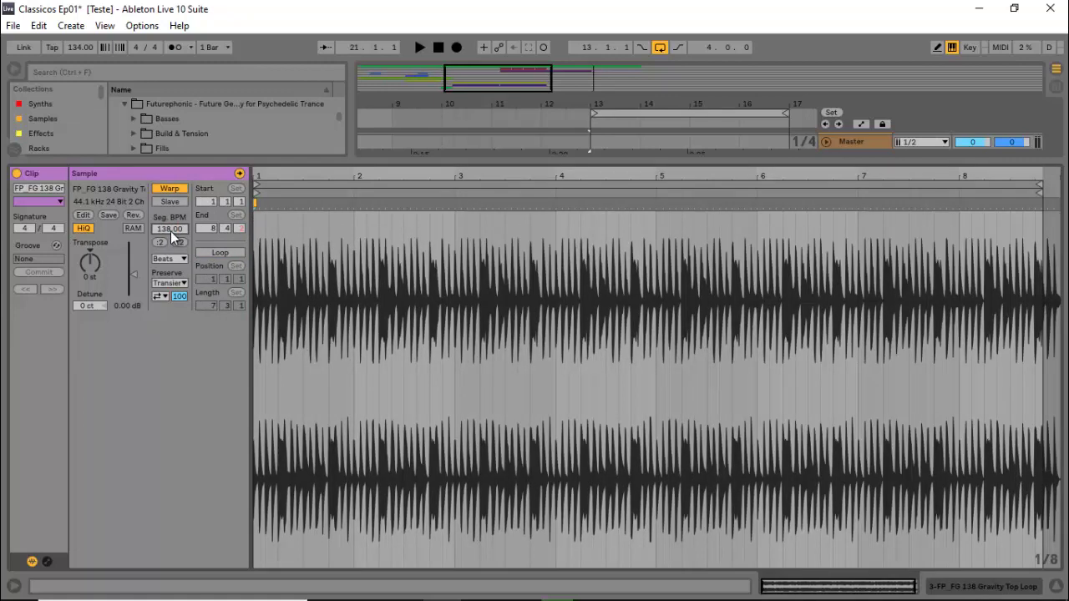
pyautogui.hotkey('ctrl', 'alt', 'l')
pyautogui.press('space')
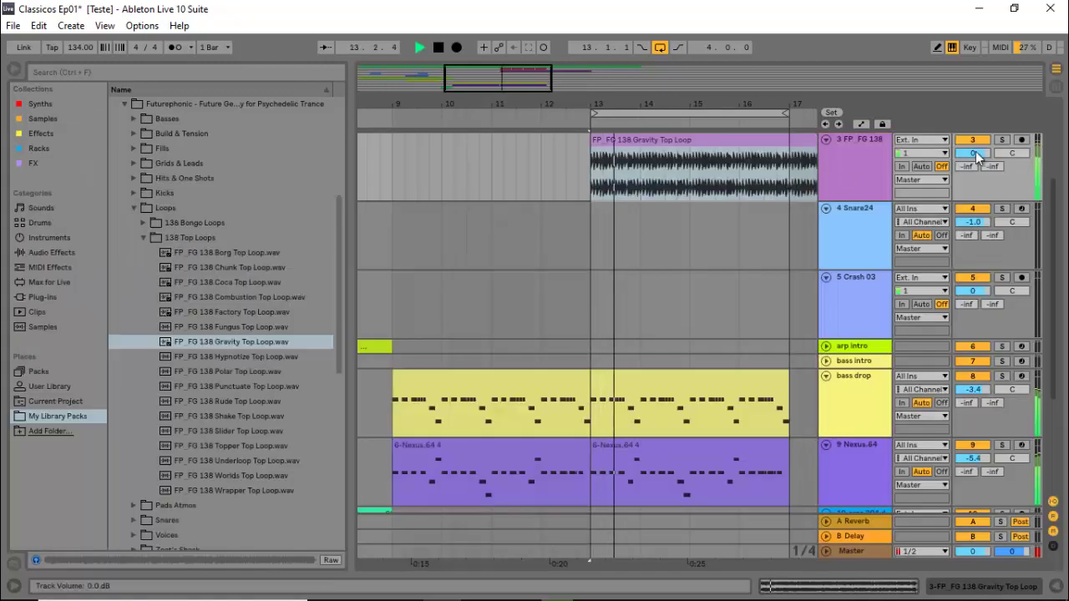
# Step: Set the top loop track's volume to -6.5 dB and delete the Gravity Top Loop clip
pyautogui.moveTo(973, 152); pyautogui.dragTo(979, 156)
pyautogui.press('space')
pyautogui.click(711, 148)
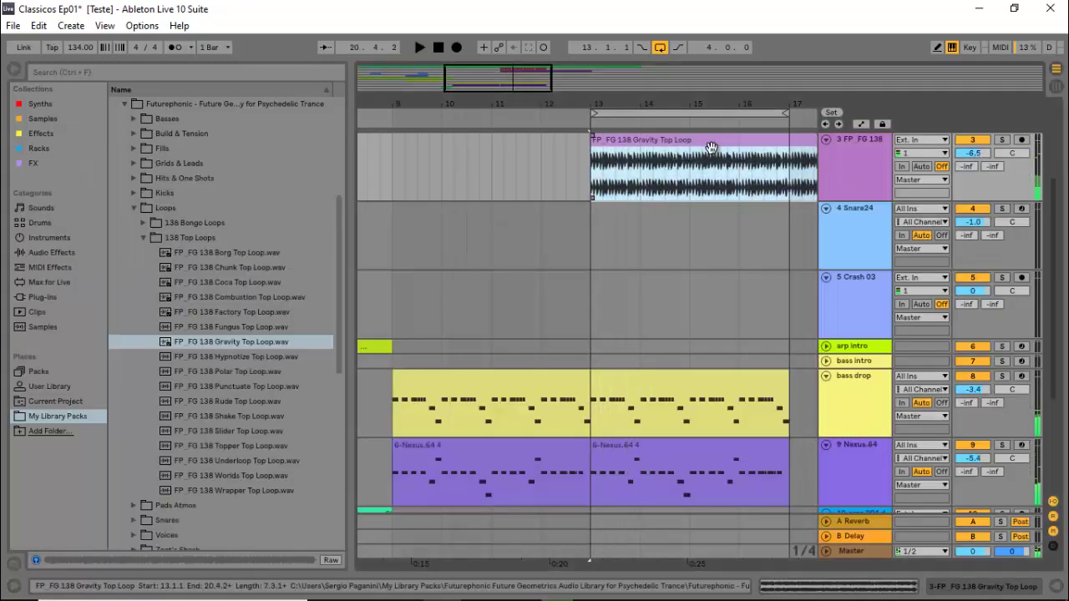
pyautogui.press('Delete')
# Step: Place the FP_FG 138 Borg Top Loop at bar 13 of the empty audio track and set its segment BPM to 138
pyautogui.click(246, 267)
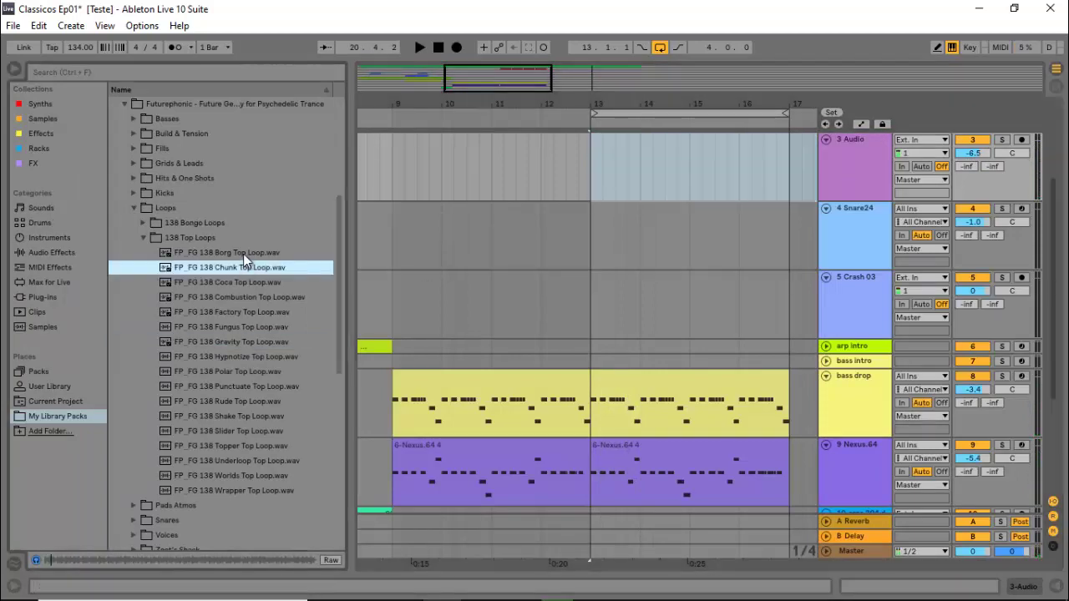
pyautogui.click(244, 253)
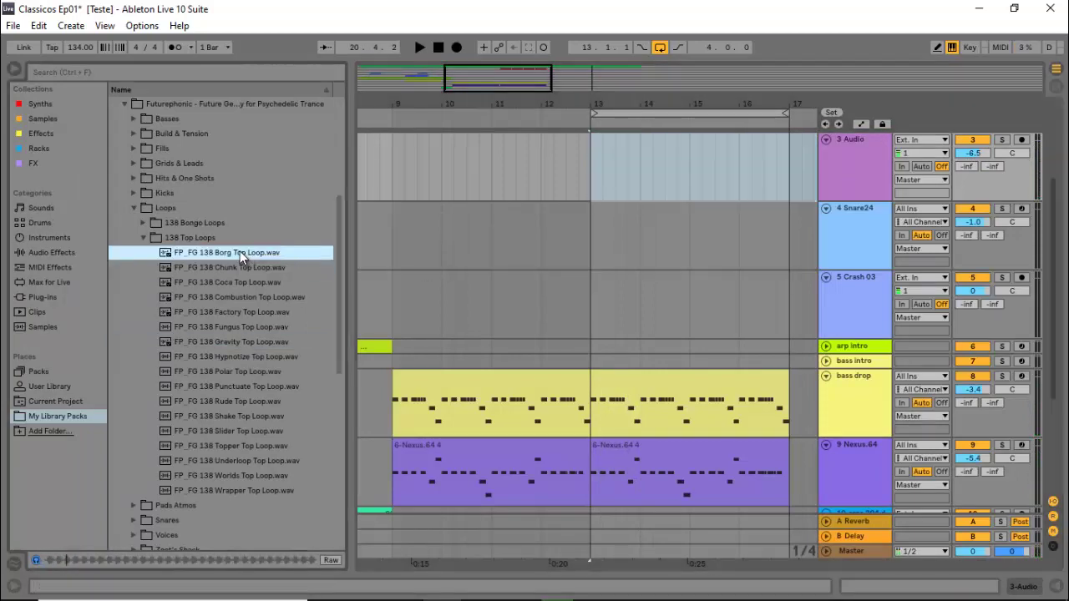
pyautogui.moveTo(240, 252); pyautogui.dragTo(589, 193)
pyautogui.doubleClick(622, 182)
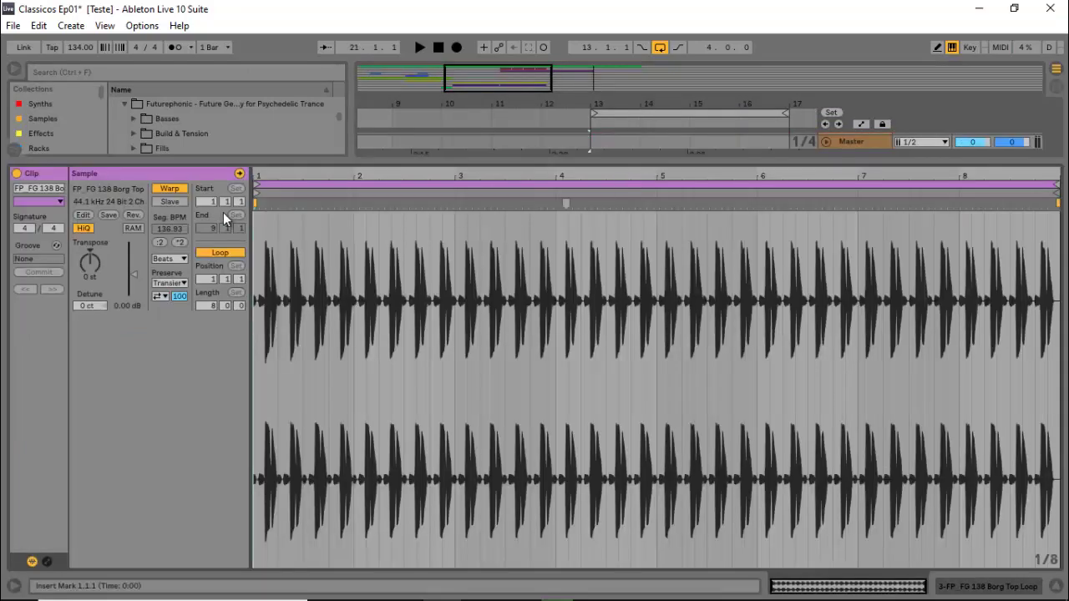
pyautogui.click(169, 190)
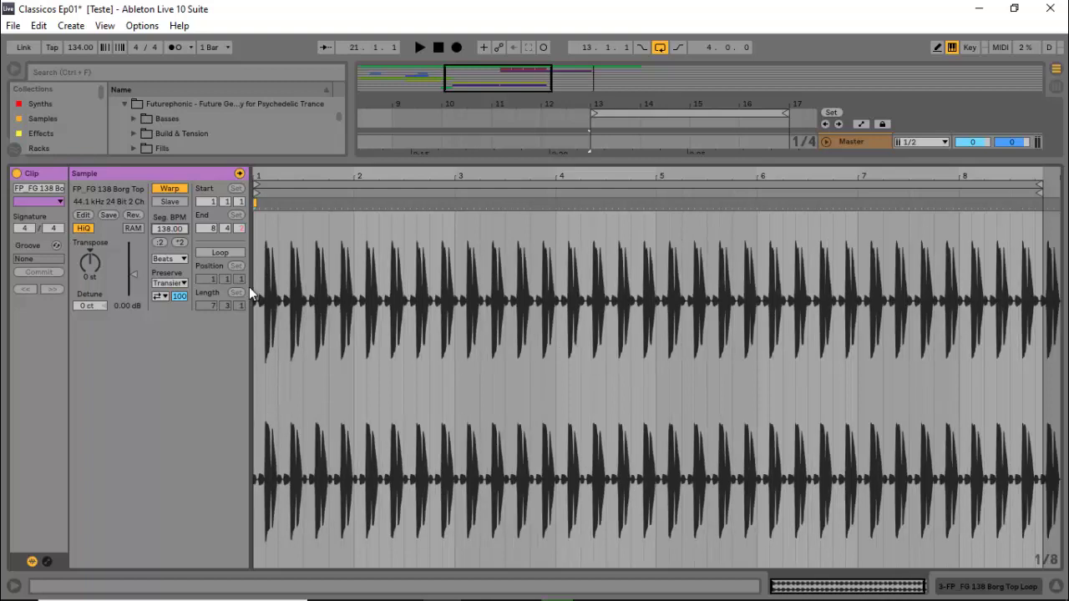
# Step: Change the Borg Top Loop's warp mode to Complex and play it with the arrangement from bar 13
pyautogui.click(174, 259)
pyautogui.click(168, 317)
pyautogui.press('space')
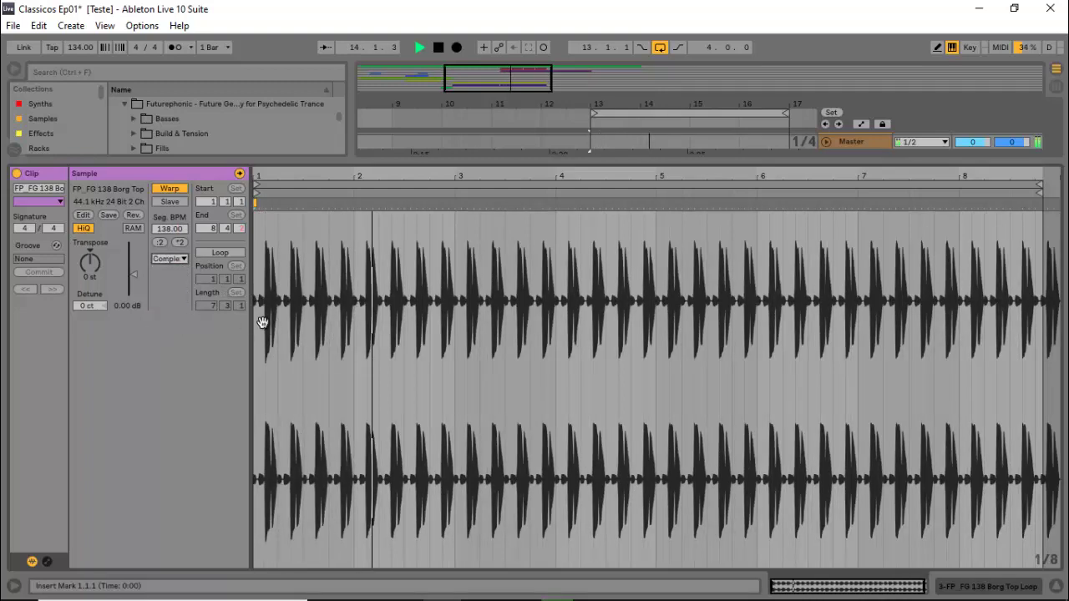
pyautogui.hotkey('ctrl', 'alt', 'l')
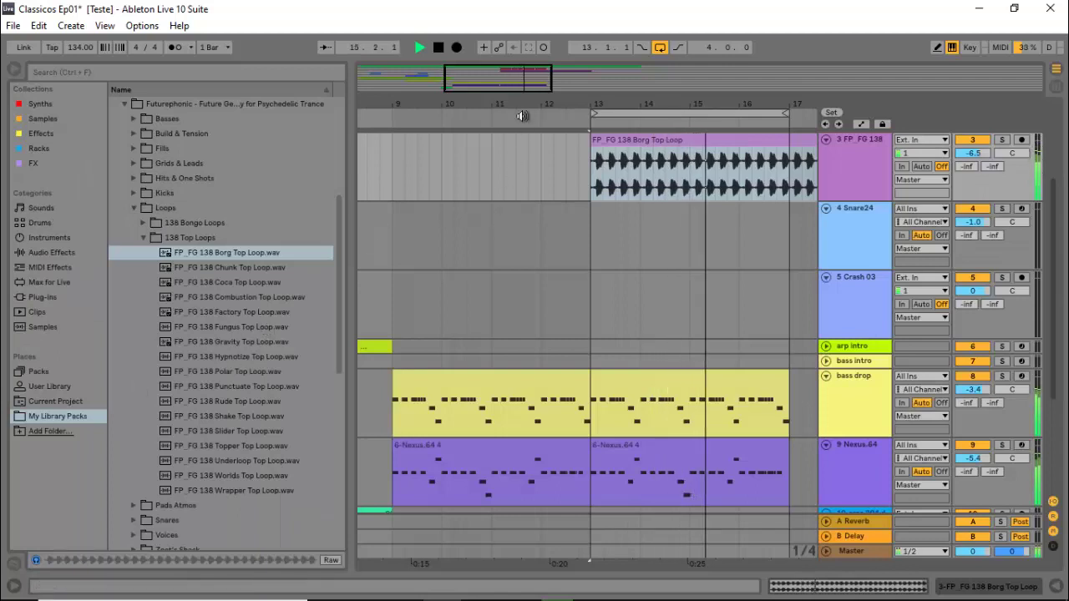
# Step: Stop playback and shorten the Borg Top Loop clip to end at bar 17
pyautogui.moveTo(515, 87); pyautogui.dragTo(553, 77)
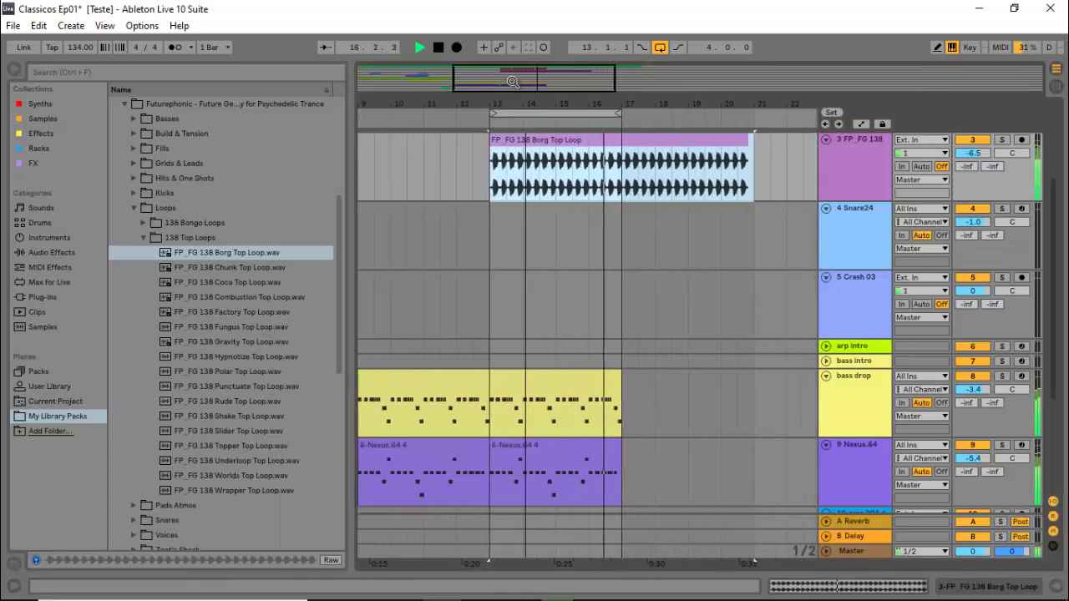
pyautogui.press('space')
pyautogui.click(739, 144)
pyautogui.moveTo(743, 144); pyautogui.dragTo(621, 159)
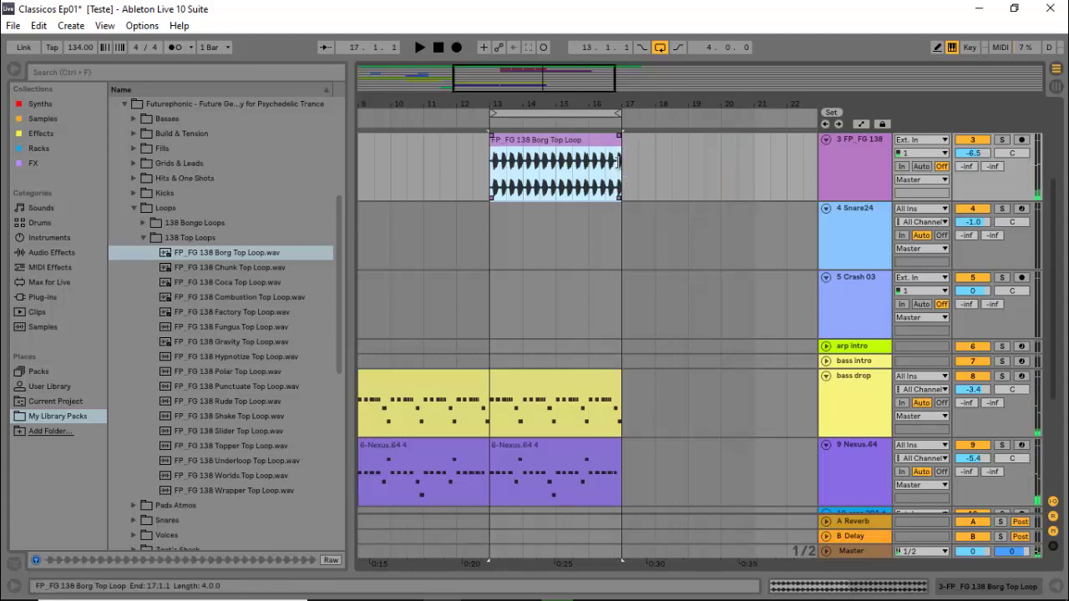
# Step: Collapse the Snare24 and Crash 03 tracks in the arrangement
pyautogui.scroll(2, 493, 248)
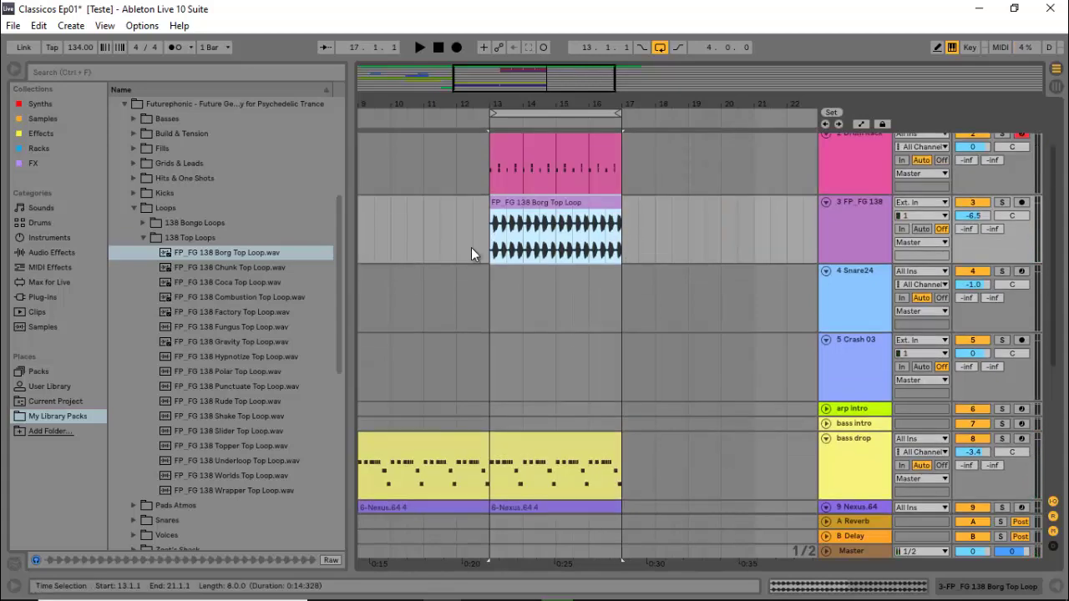
pyautogui.hotkey('ctrl', 'alt', 'l')
pyautogui.hotkey('ctrl', 'alt', 'l')
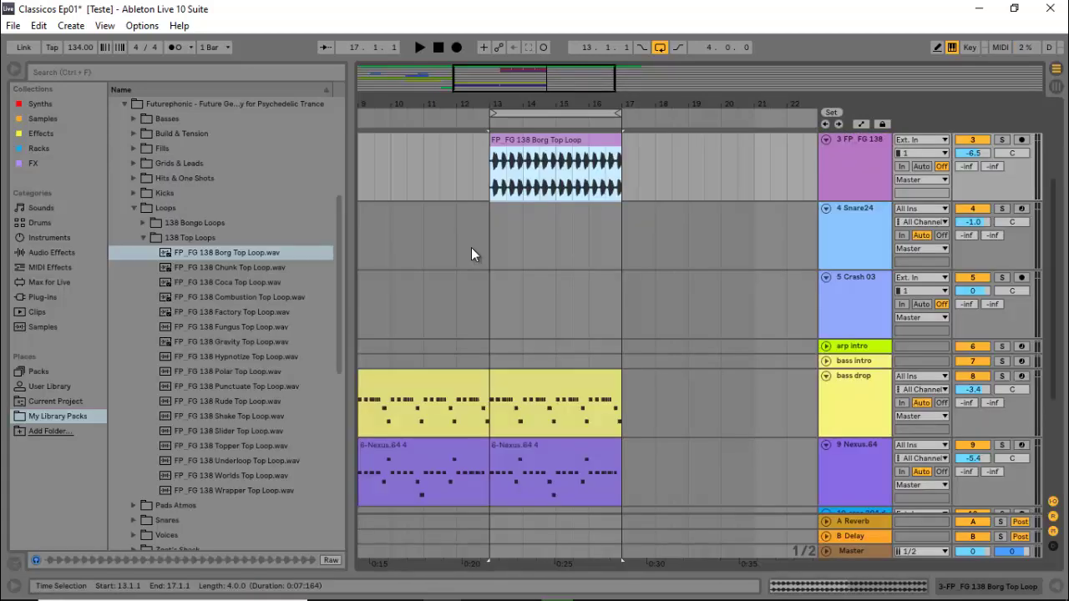
pyautogui.scroll(2, 522, 270)
pyautogui.scroll(2, 763, 287)
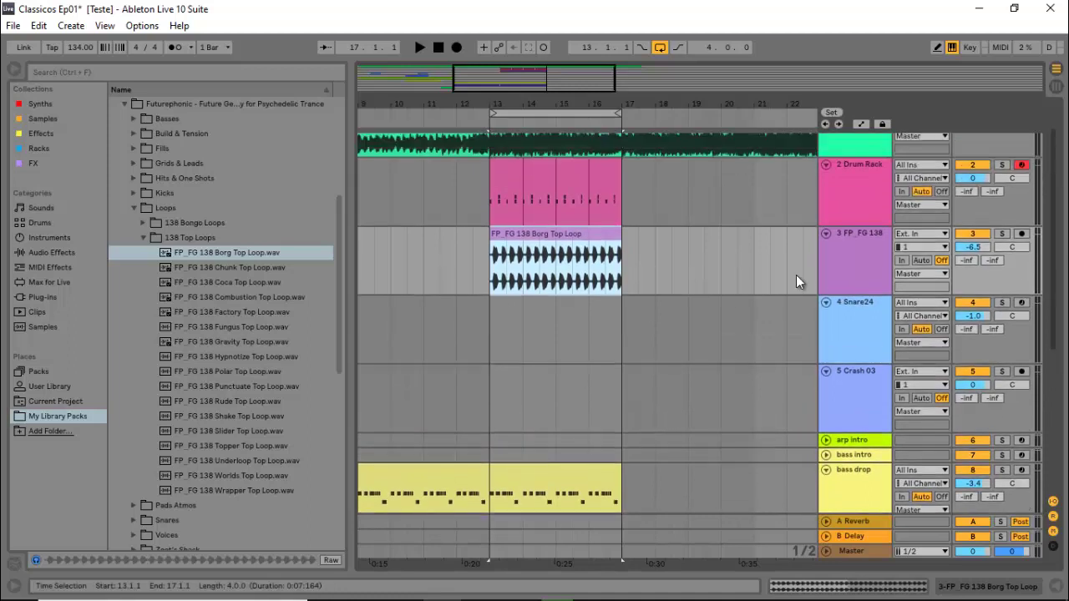
pyautogui.click(825, 301)
pyautogui.click(827, 318)
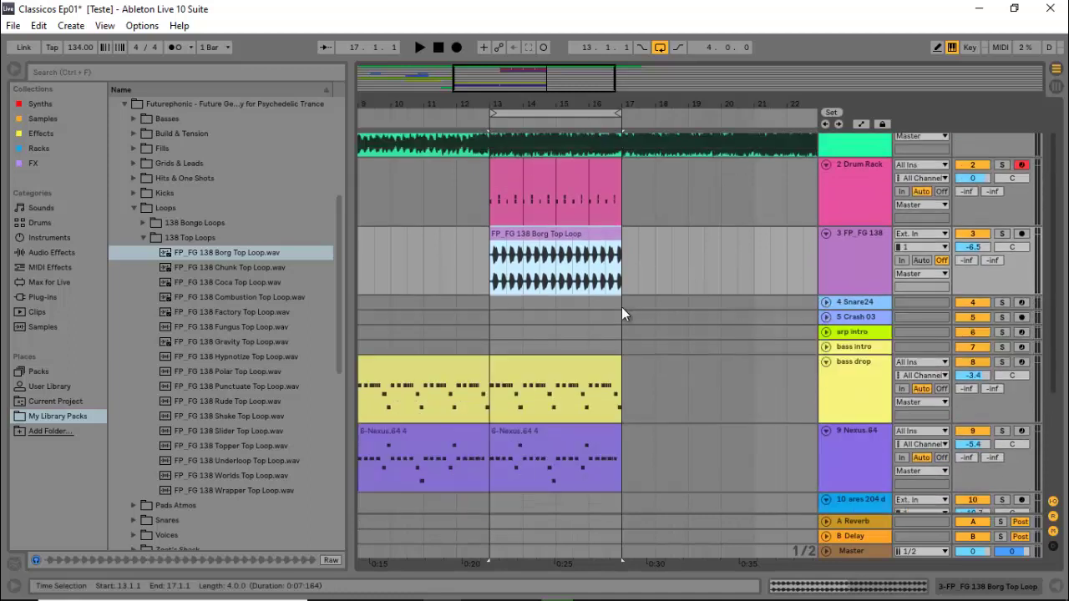
# Step: Solo the mortal combat reference track and listen to it from bar 13
pyautogui.scroll(2, 556, 309)
pyautogui.click(1003, 141)
pyautogui.press('space')
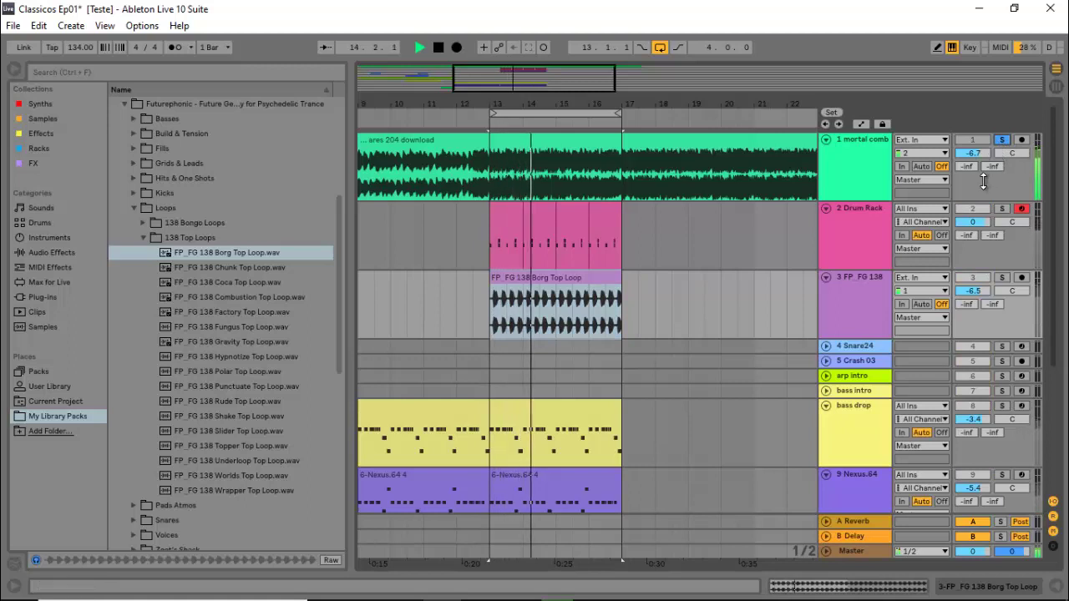
pyautogui.scroll(-5, 913, 179)
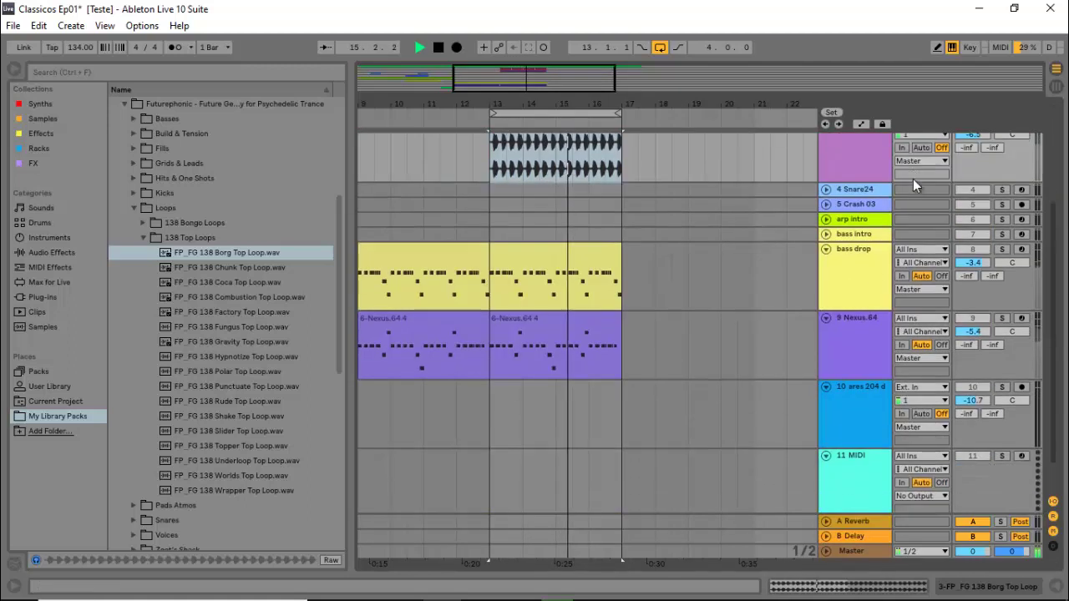
pyautogui.press('space')
# Step: Insert an empty one-bar MIDI clip at bar 13 on the 11 MIDI track, checking that bar in the reference
pyautogui.scroll(-1, 868, 357)
pyautogui.click(858, 378)
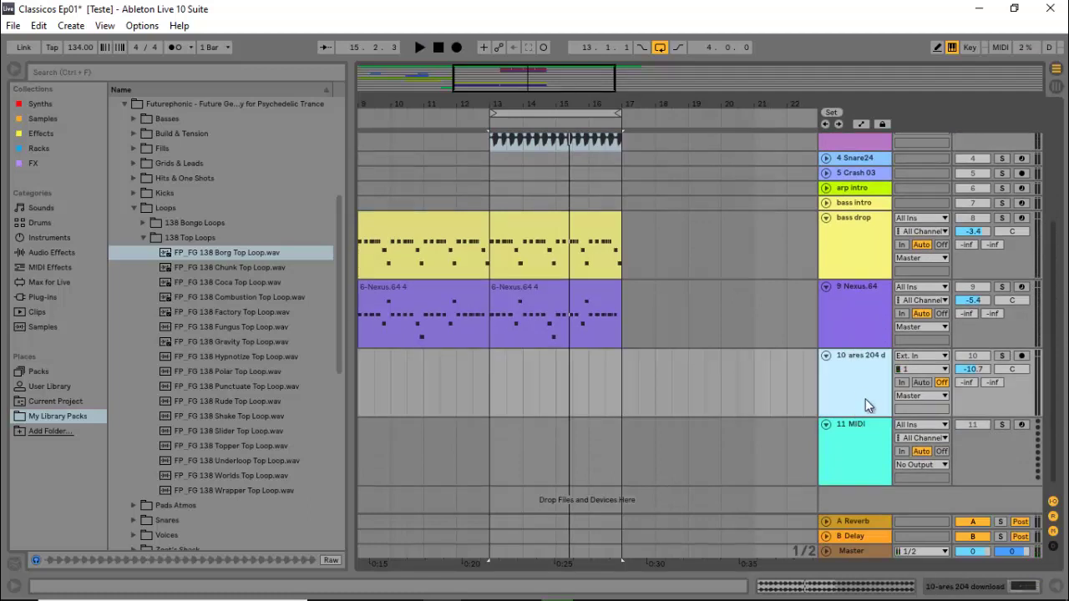
pyautogui.doubleClick(853, 443)
pyautogui.scroll(-5, 700, 303)
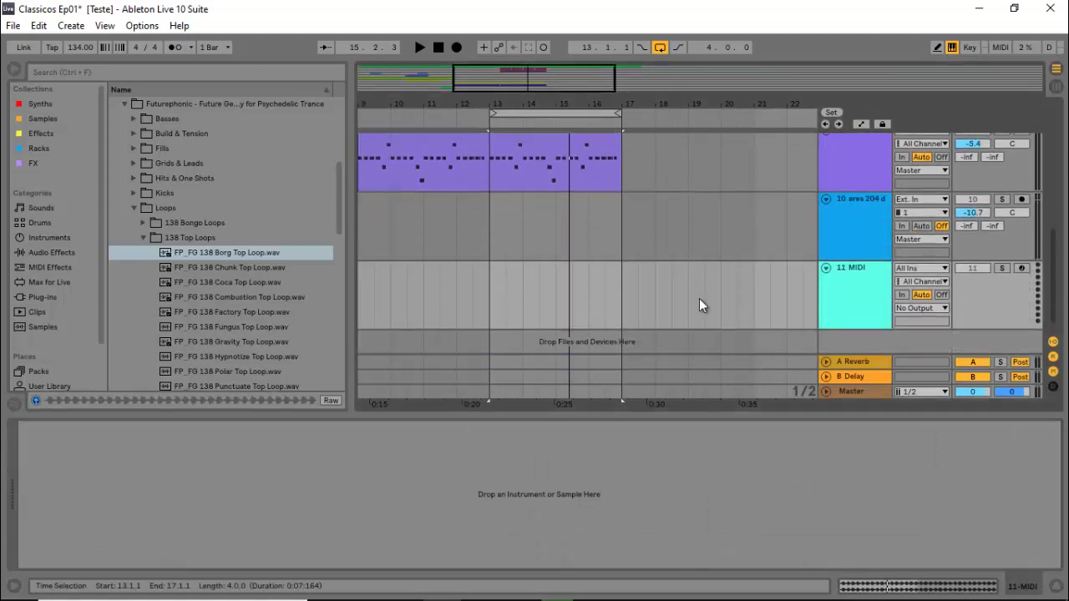
pyautogui.moveTo(494, 291)
pyautogui.mouseDown()
pyautogui.moveTo(632, 293)
pyautogui.moveTo(512, 301)
pyautogui.mouseUp()
pyautogui.press('space')
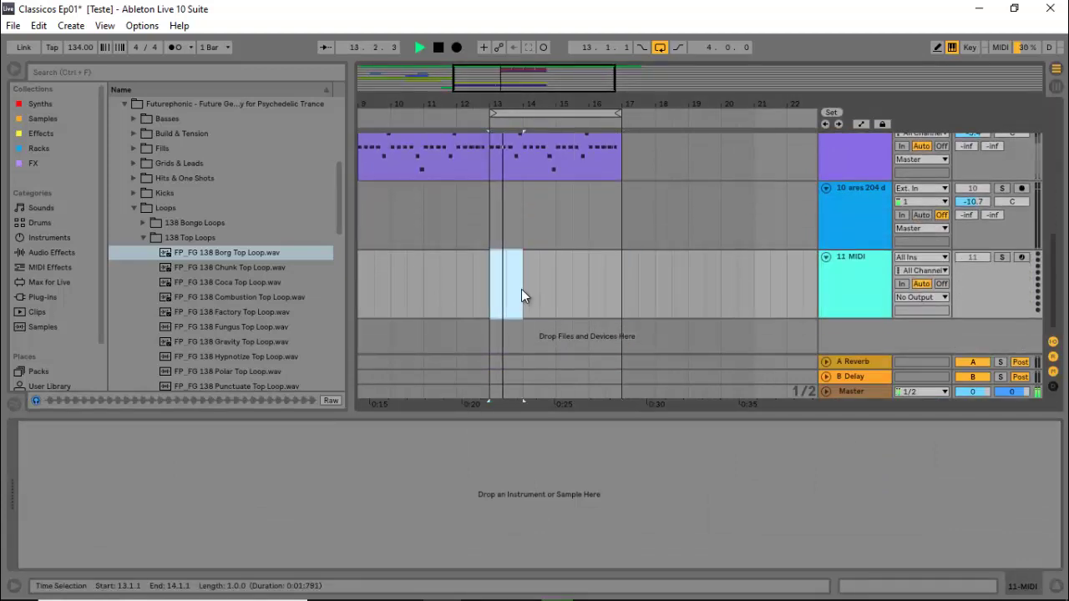
pyautogui.press('space')
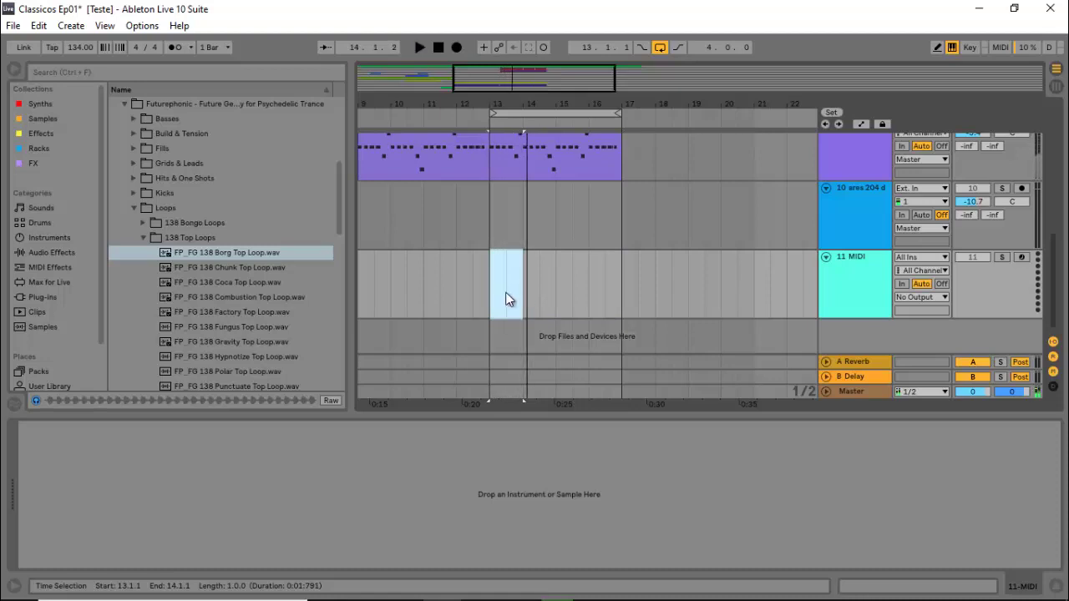
pyautogui.hotkey('ctrl', 'shift', 'm')
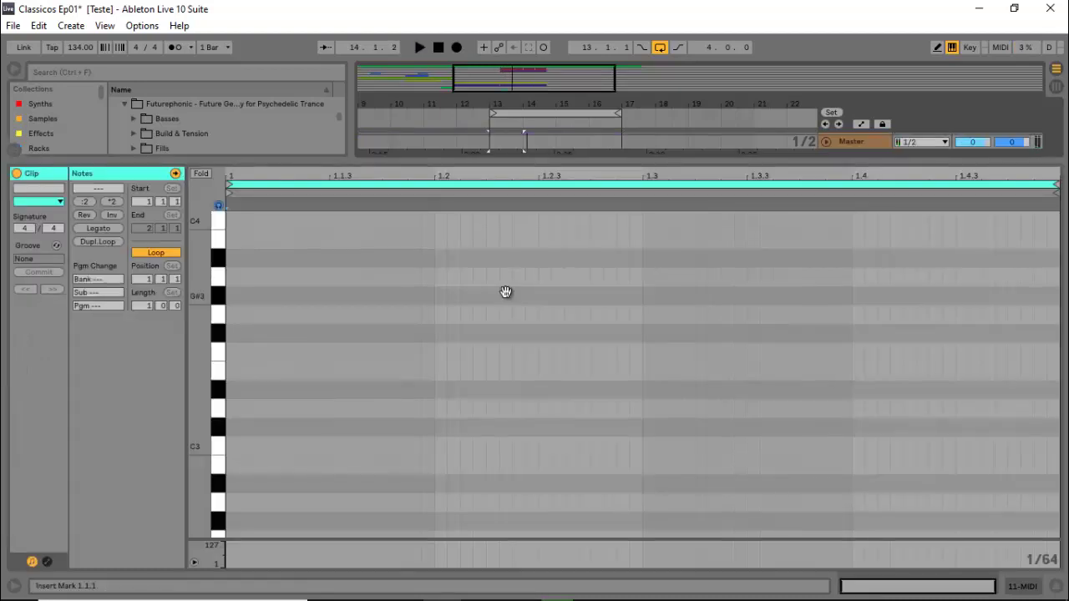
# Step: Leave the clip editor and browse My Library Packs to the A - Z Samples folder inside Alien SFX
pyautogui.hotkey('ctrl', 'alt', 'l')
pyautogui.click(841, 433)
pyautogui.doubleClick(839, 426)
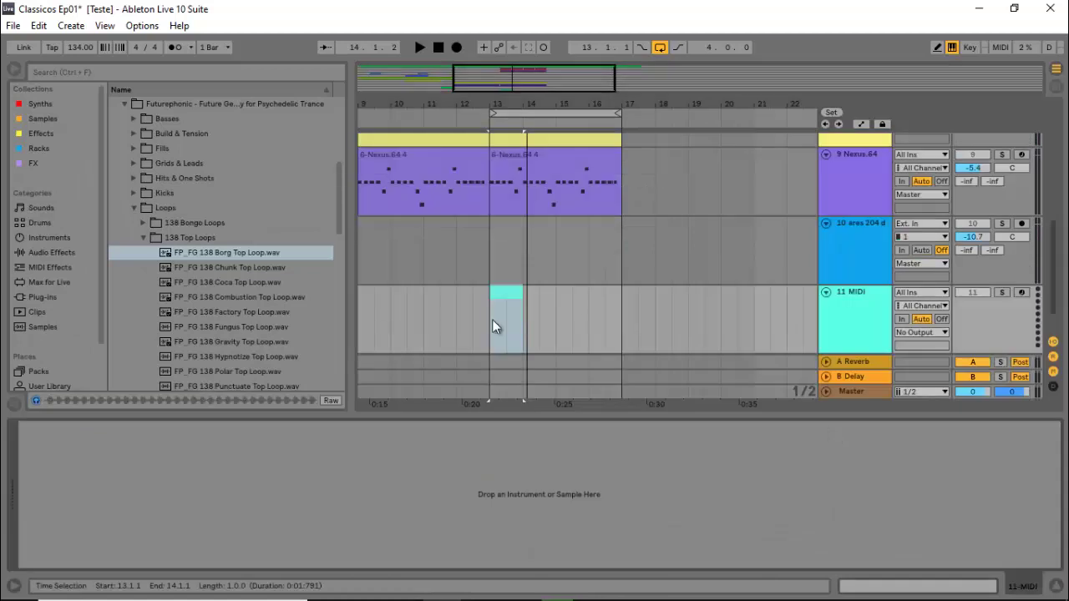
pyautogui.click(40, 119)
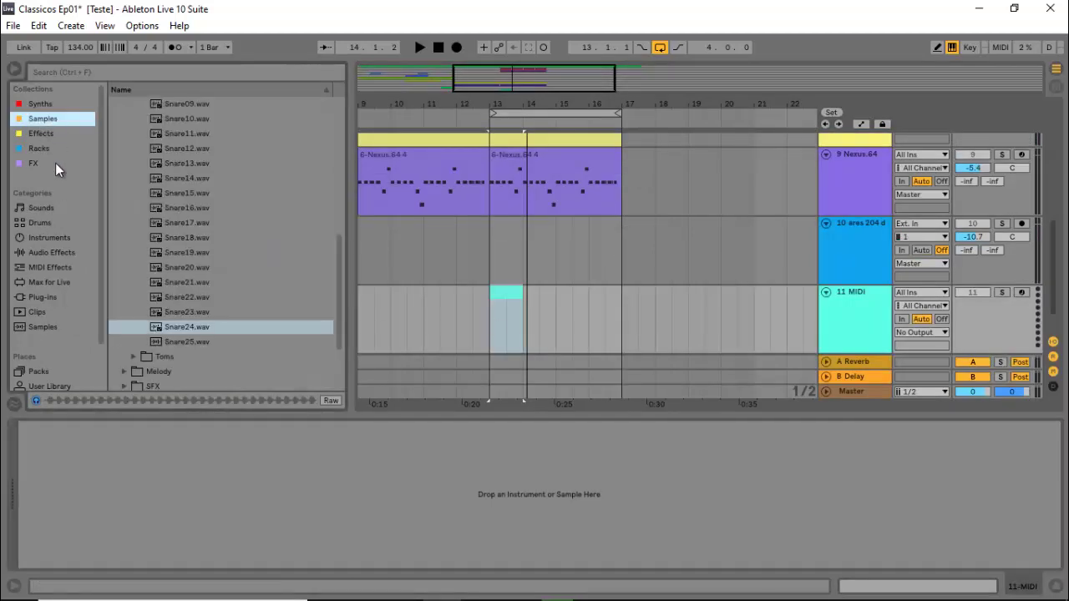
pyautogui.click(51, 295)
pyautogui.scroll(-2, 54, 271)
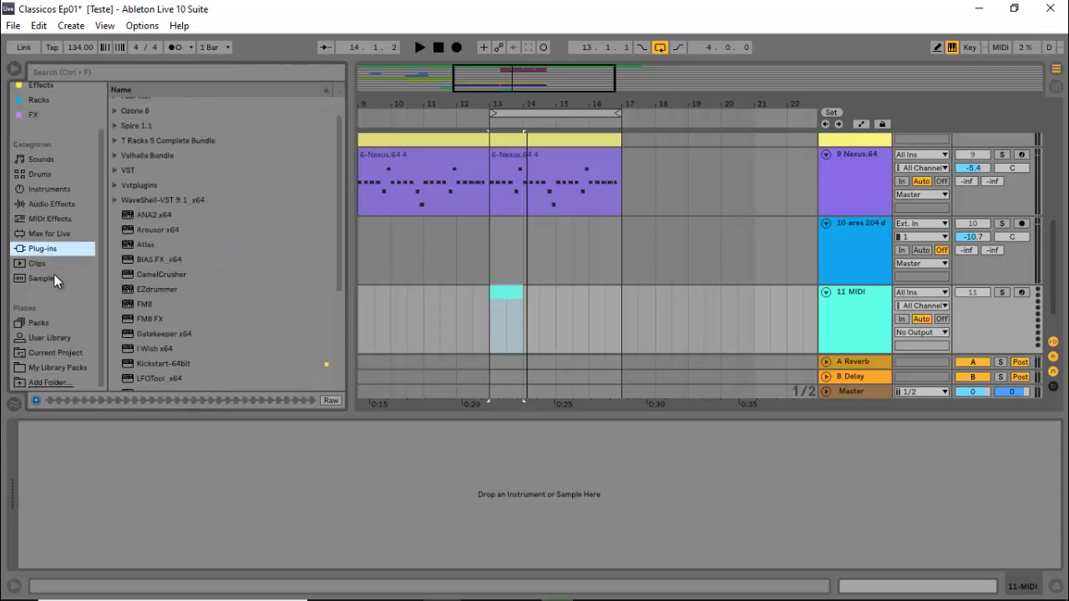
pyautogui.click(65, 367)
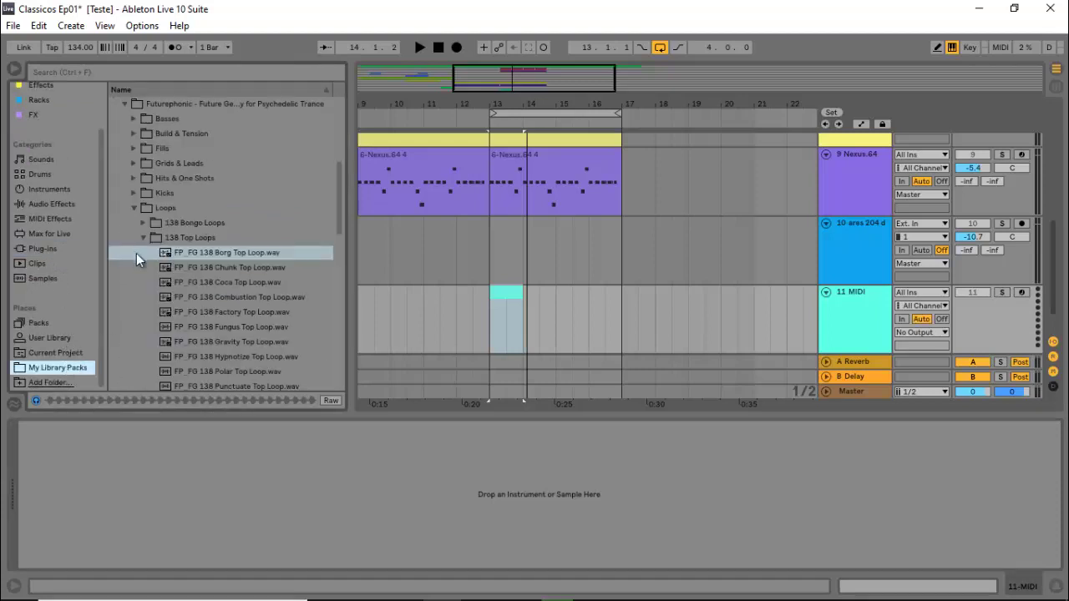
pyautogui.scroll(5, 195, 168)
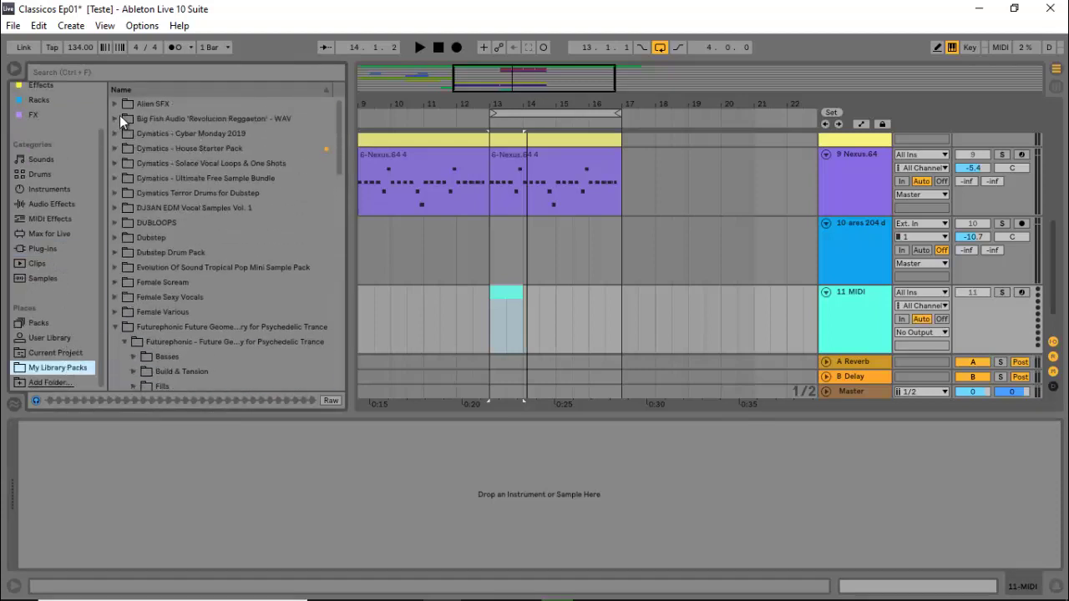
pyautogui.click(116, 104)
pyautogui.click(124, 119)
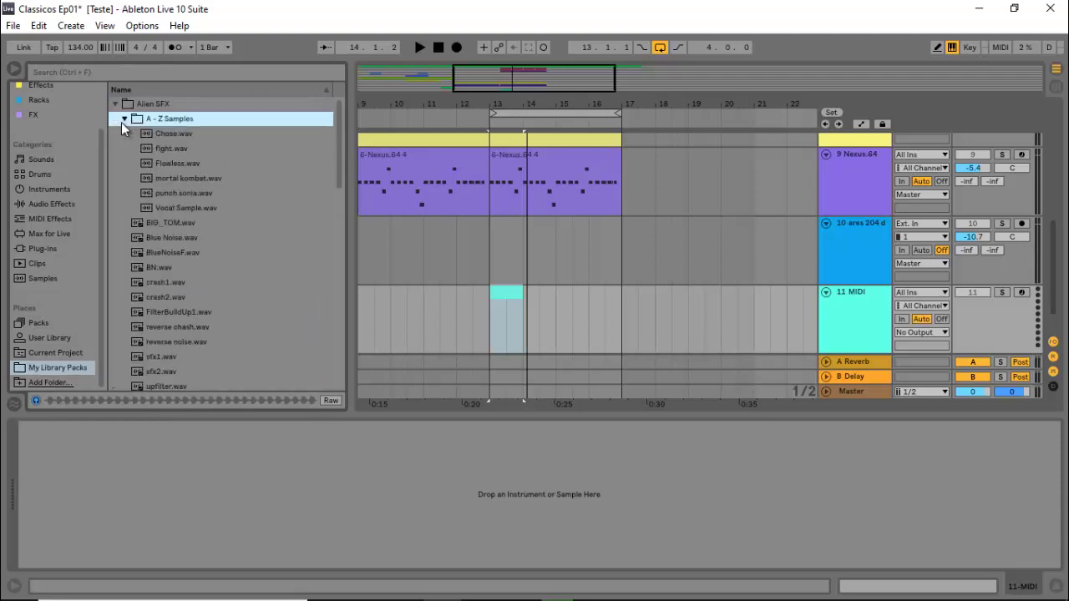
# Step: Audition the samples in A - Z Samples and load punch sonia.wav as the instrument of the 11 MIDI track
pyautogui.click(146, 134)
pyautogui.click(165, 153)
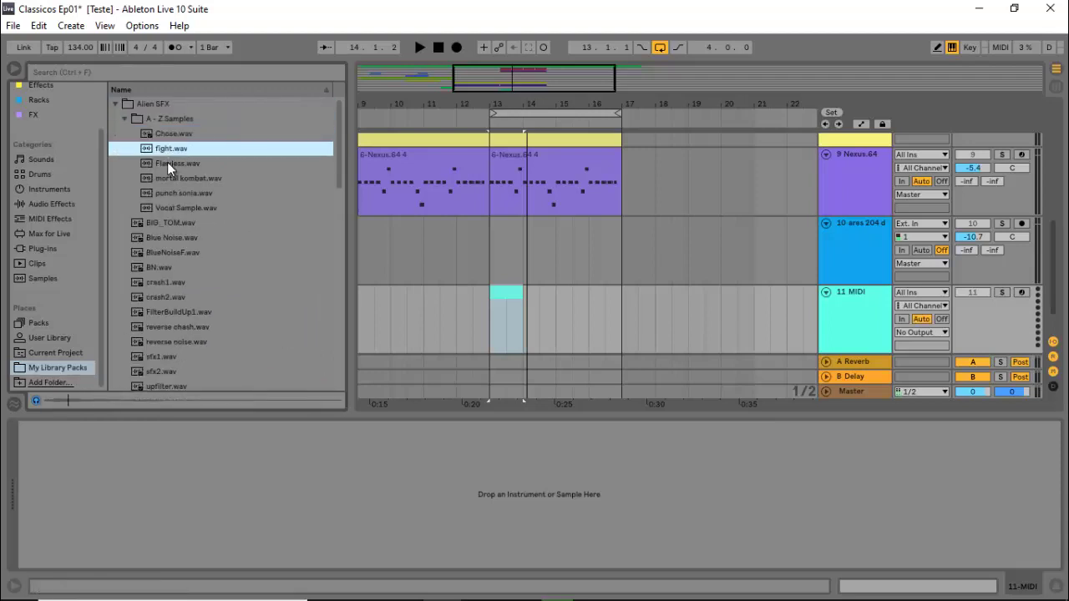
pyautogui.click(170, 165)
pyautogui.click(180, 182)
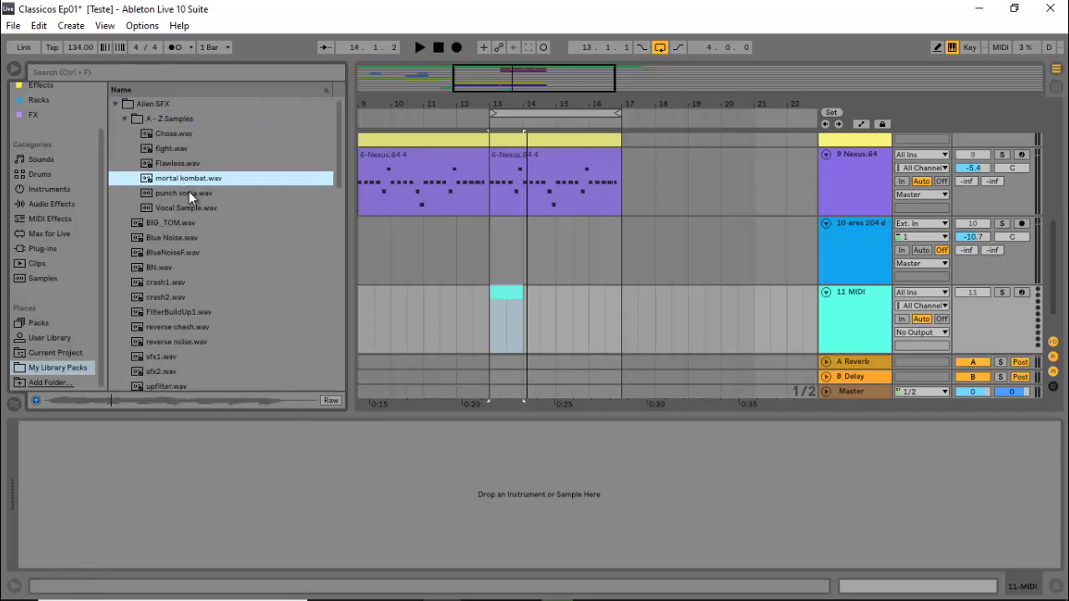
pyautogui.click(189, 192)
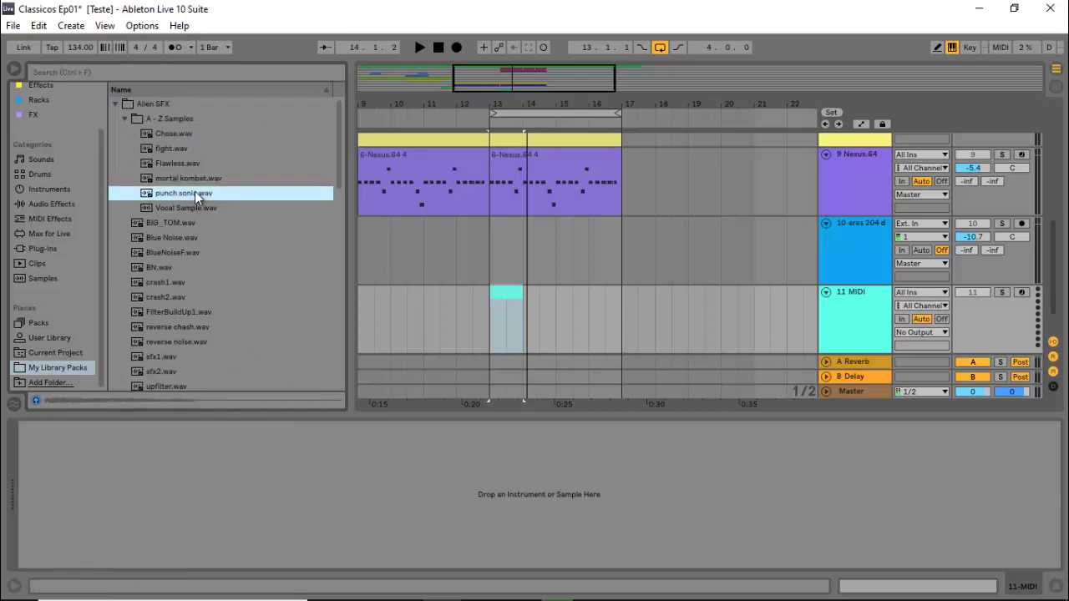
pyautogui.moveTo(194, 194); pyautogui.dragTo(303, 453)
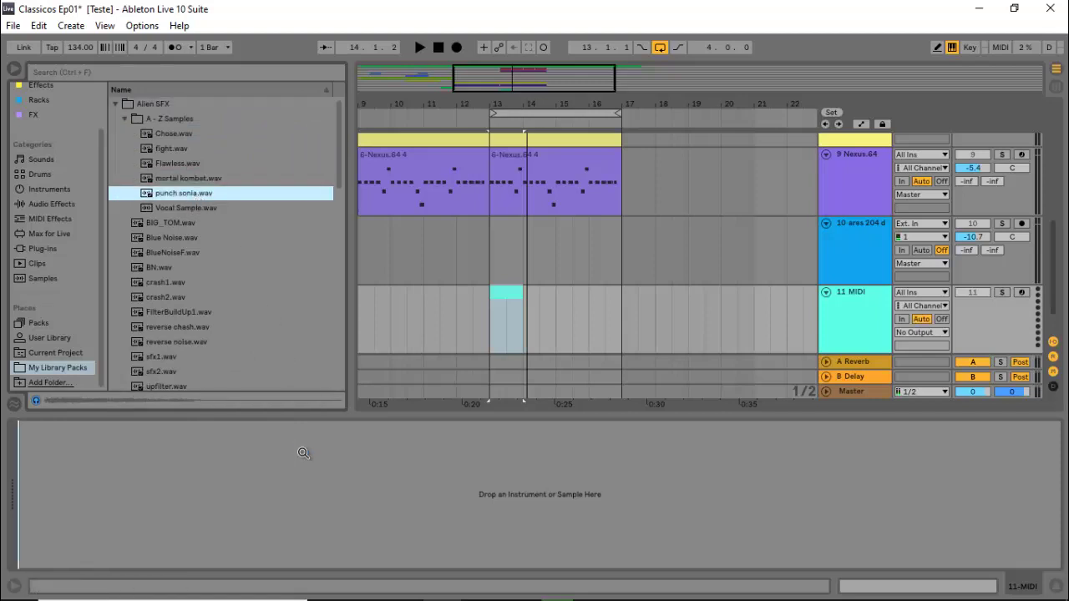
# Step: Open the empty bar 13 clip for note editing, set its grid to 1/16 and play it briefly
pyautogui.hotkey('ctrl', 'shift', 'm')
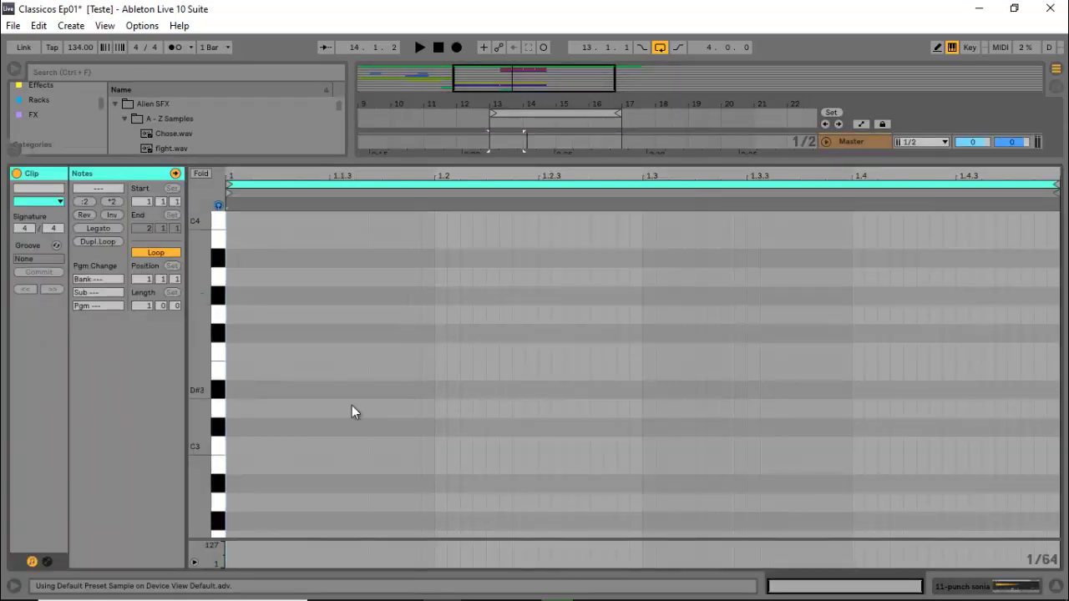
pyautogui.rightClick(351, 398)
pyautogui.click(459, 348)
pyautogui.press('space')
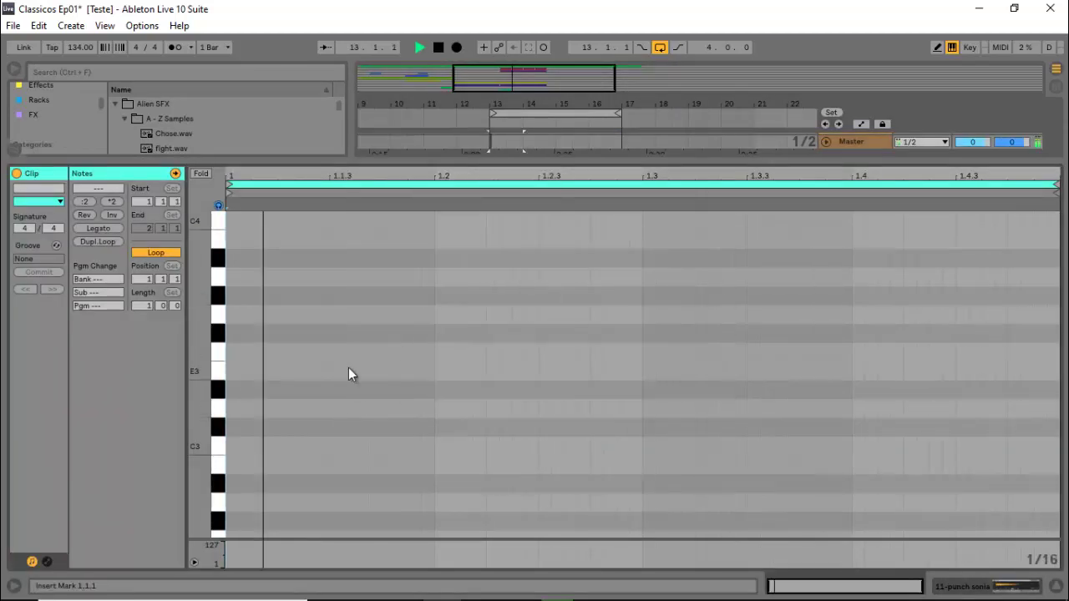
pyautogui.press('space')
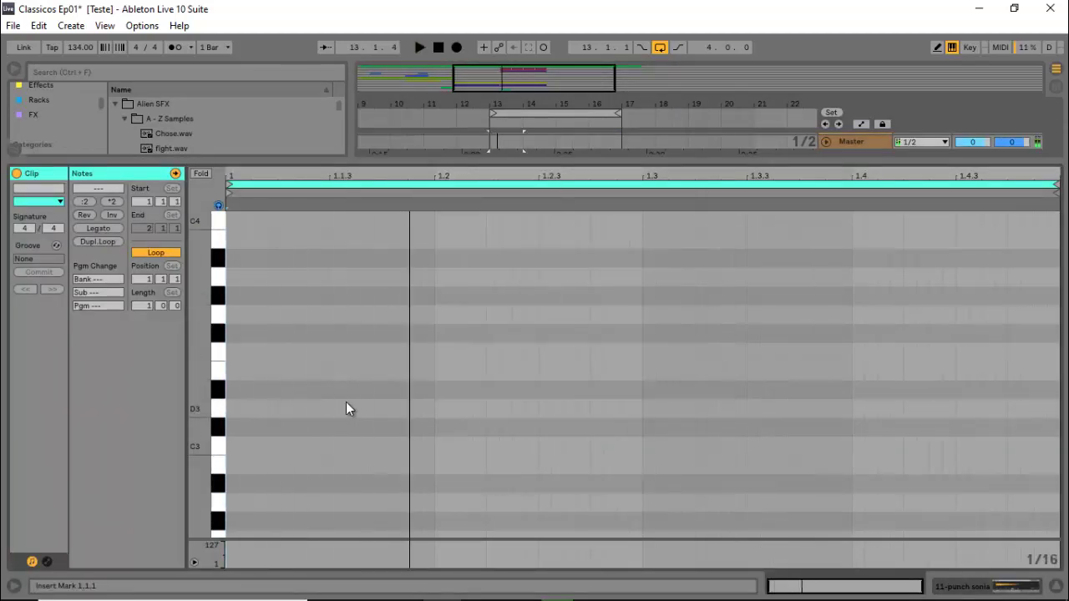
# Step: Draw sixteenth-length C3 notes at 1.1.3 and 1.2 in the punch sonia clip, checking the timing by playback
pyautogui.doubleClick(347, 406)
pyautogui.moveTo(348, 409); pyautogui.dragTo(347, 451)
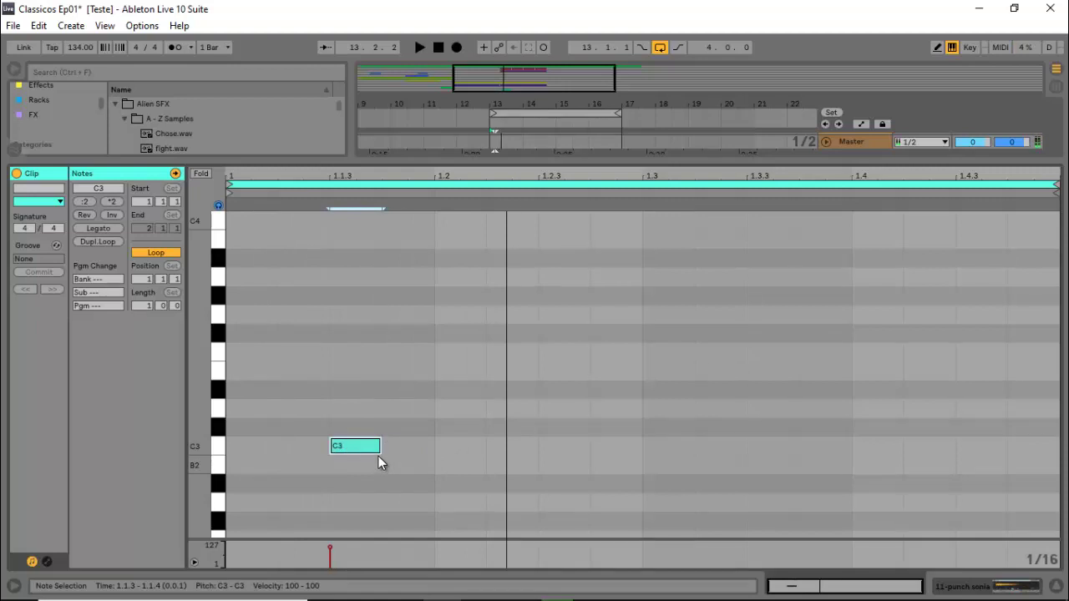
pyautogui.doubleClick(458, 446)
pyautogui.press('space')
pyautogui.press('space')
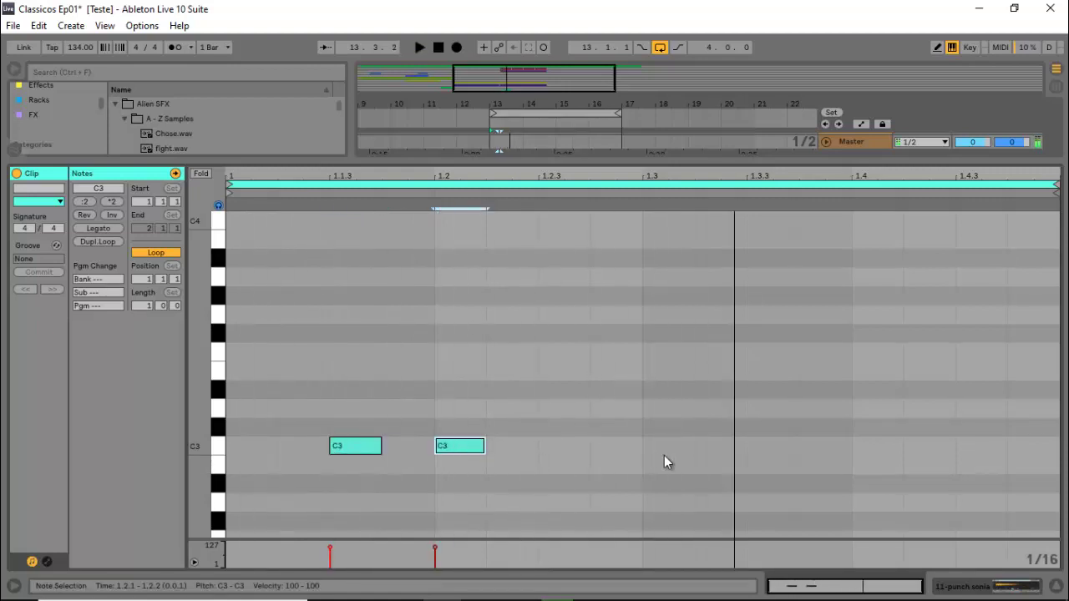
# Step: Add sixteenth-length C3 notes at 1.3, 1.3.4, 1.4.3 and 1.4.4 in the punch sonia clip
pyautogui.click(661, 451)
pyautogui.doubleClick(661, 445)
pyautogui.press('space')
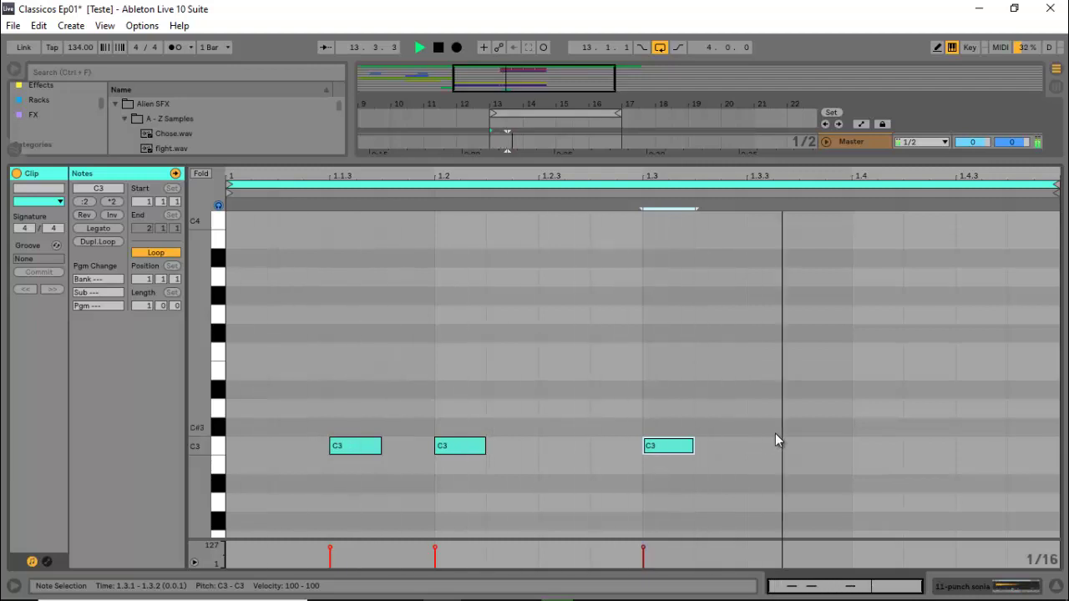
pyautogui.press('space')
pyautogui.doubleClick(821, 449)
pyautogui.doubleClick(973, 445)
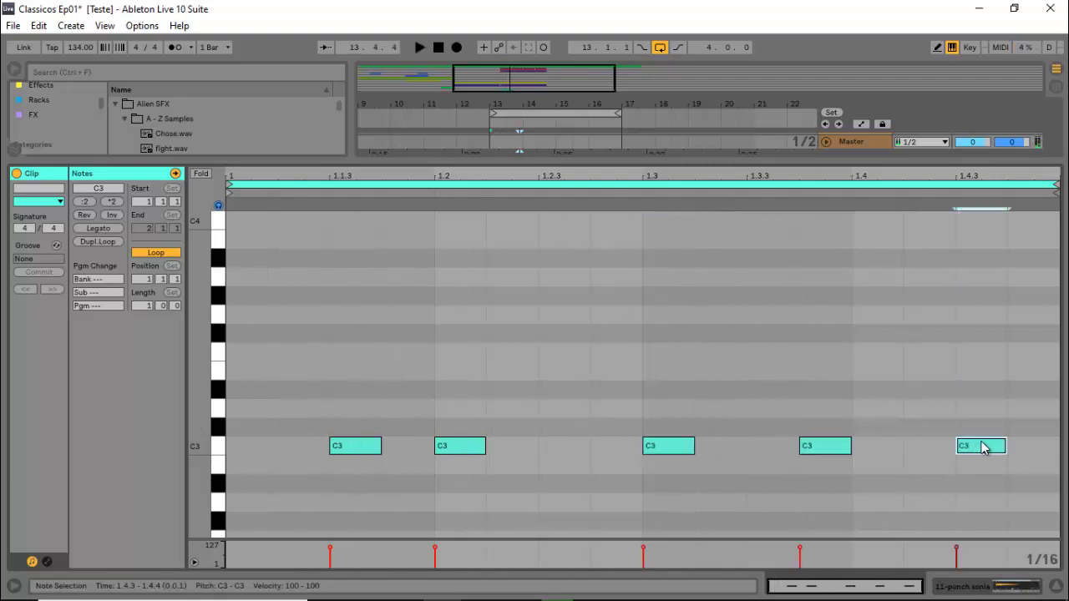
pyautogui.click(1025, 447)
pyautogui.doubleClick(1027, 450)
pyautogui.press('space')
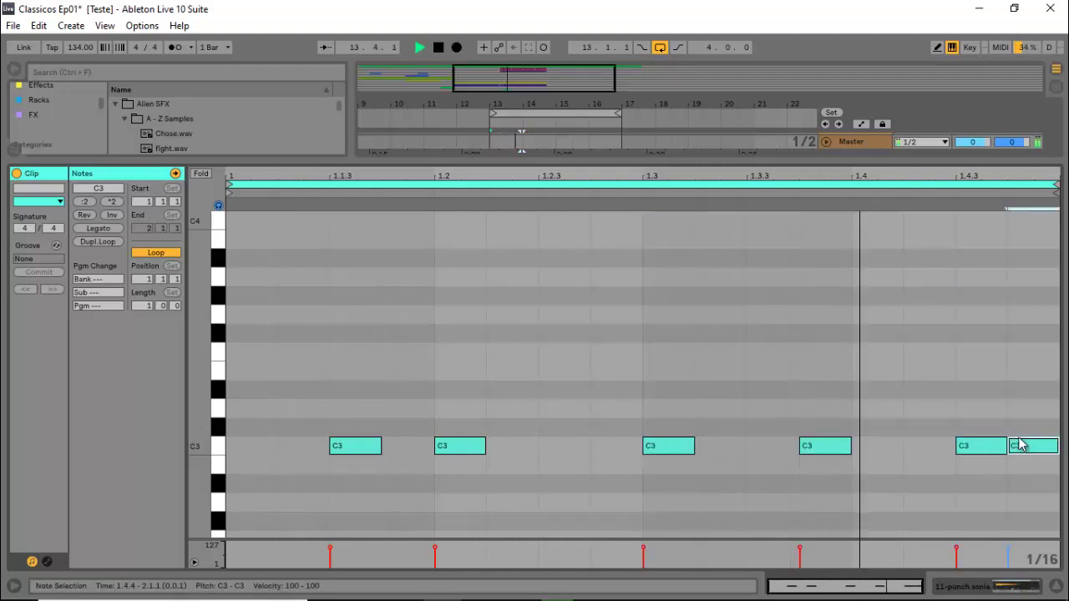
# Step: Close the note editor, listen to the punch sonia track in solo, and stop playback with all solos cleared
pyautogui.click(1057, 588)
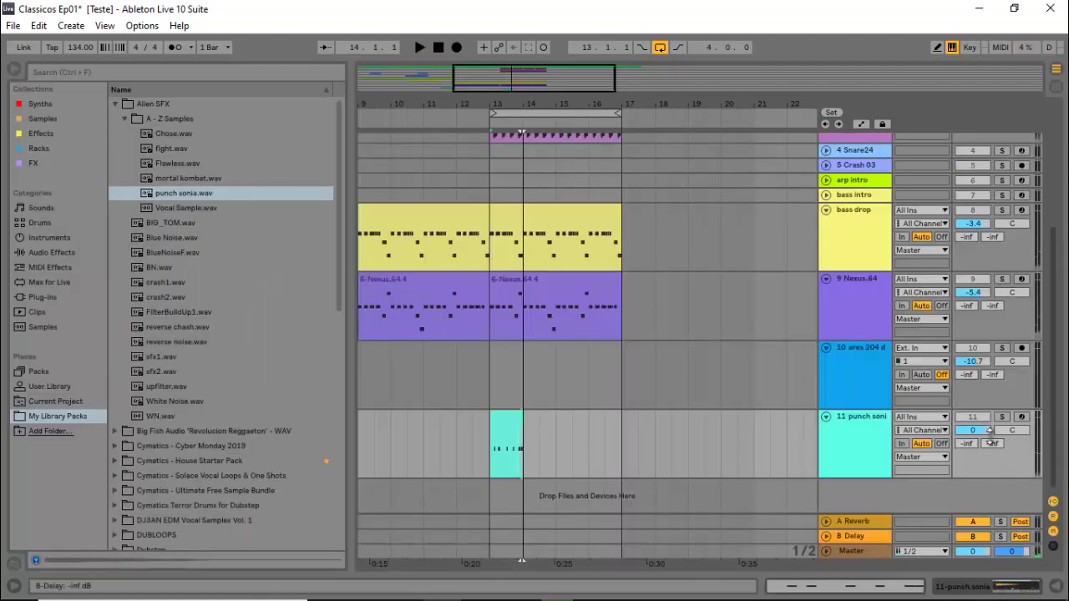
pyautogui.press('space')
pyautogui.click(1001, 416)
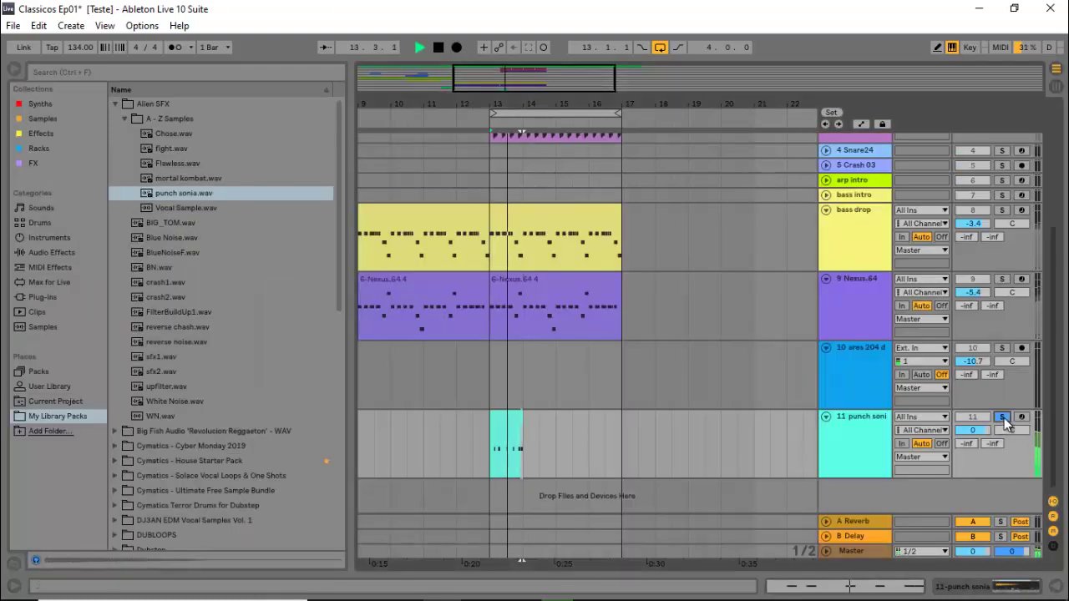
pyautogui.press('space')
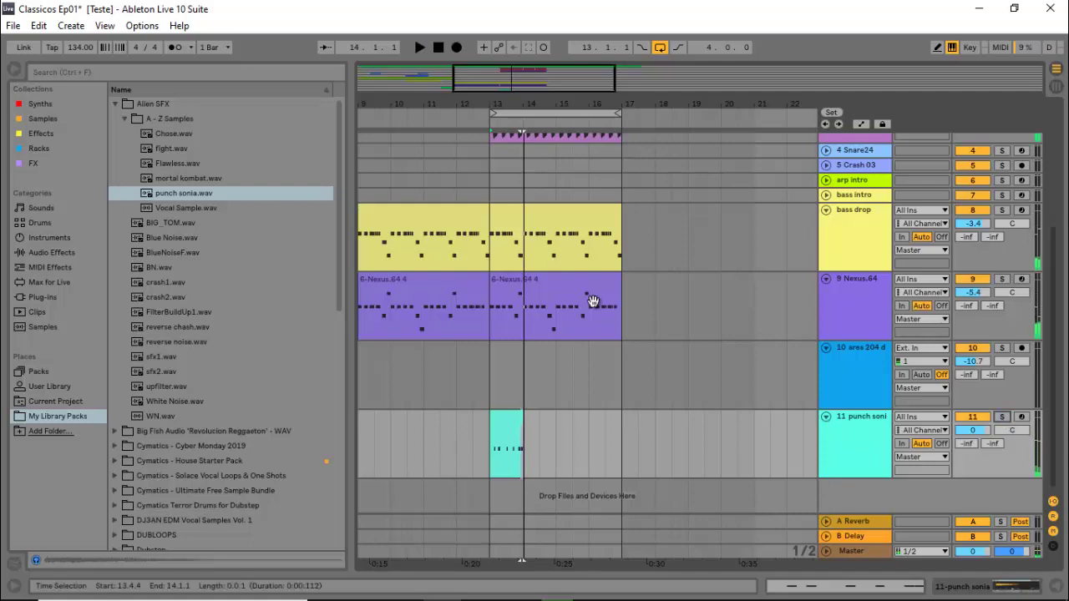
# Step: Collapse the mortal combat reference track and lower the Borg Top Loop track's volume to -10.6 dB while playing the mix from bar 12
pyautogui.scroll(5, 587, 300)
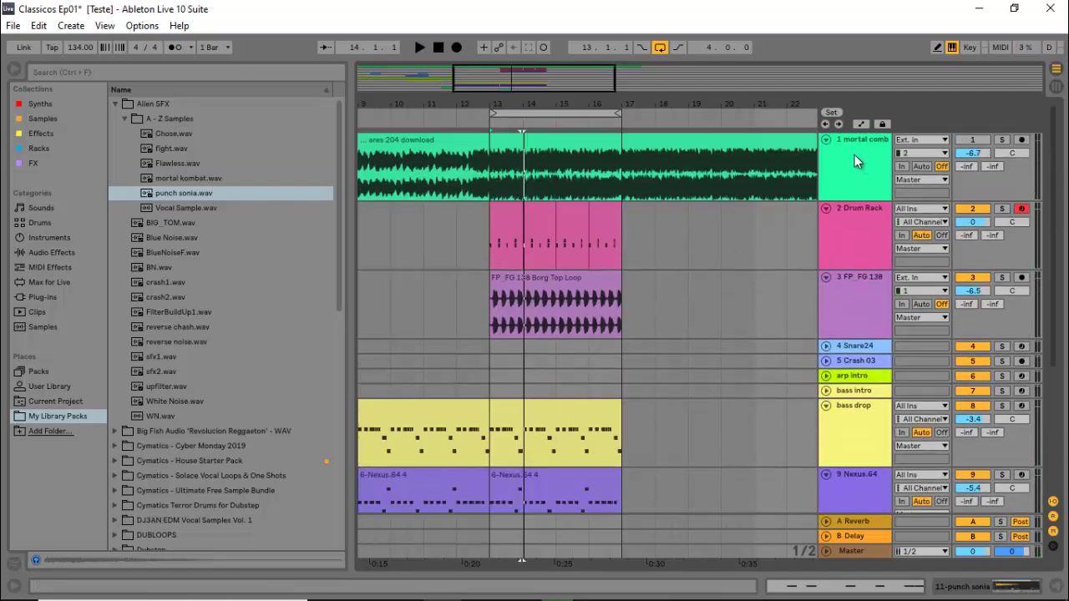
pyautogui.click(825, 140)
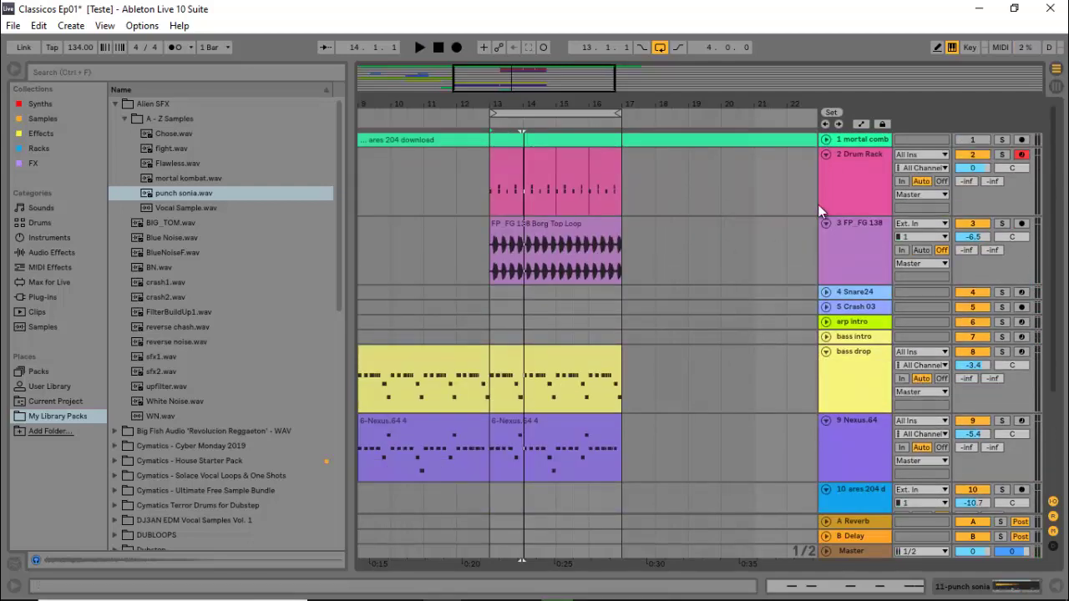
pyautogui.click(456, 280)
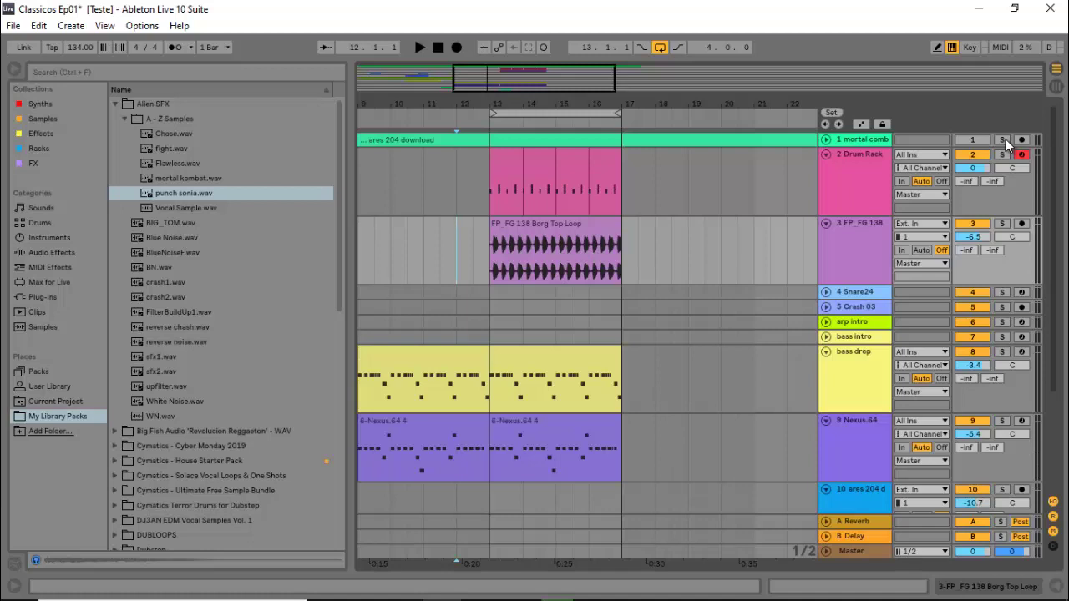
pyautogui.press('space')
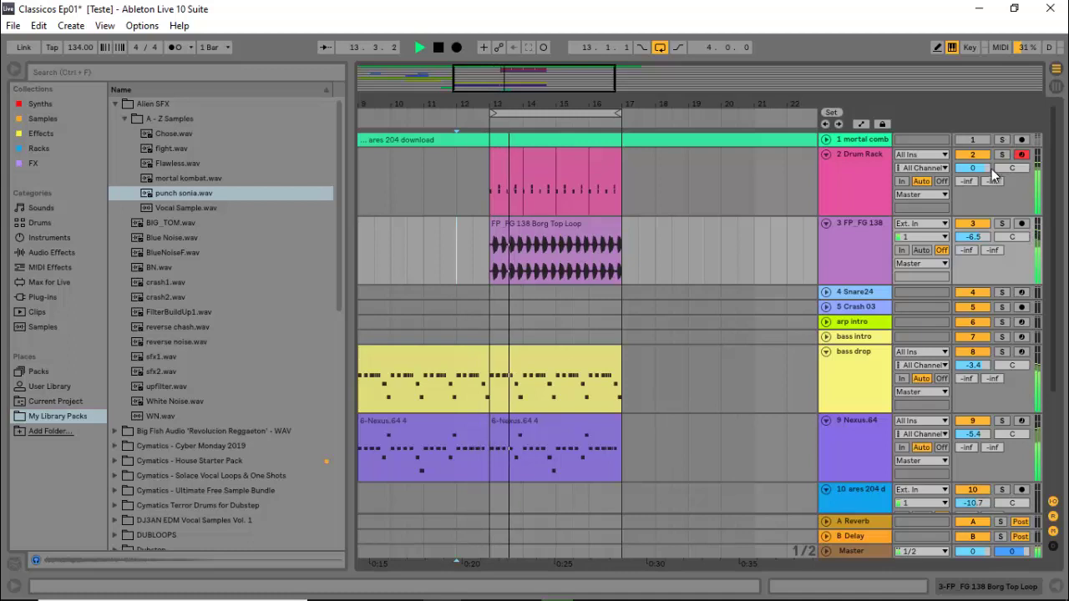
pyautogui.scroll(-4, 975, 238)
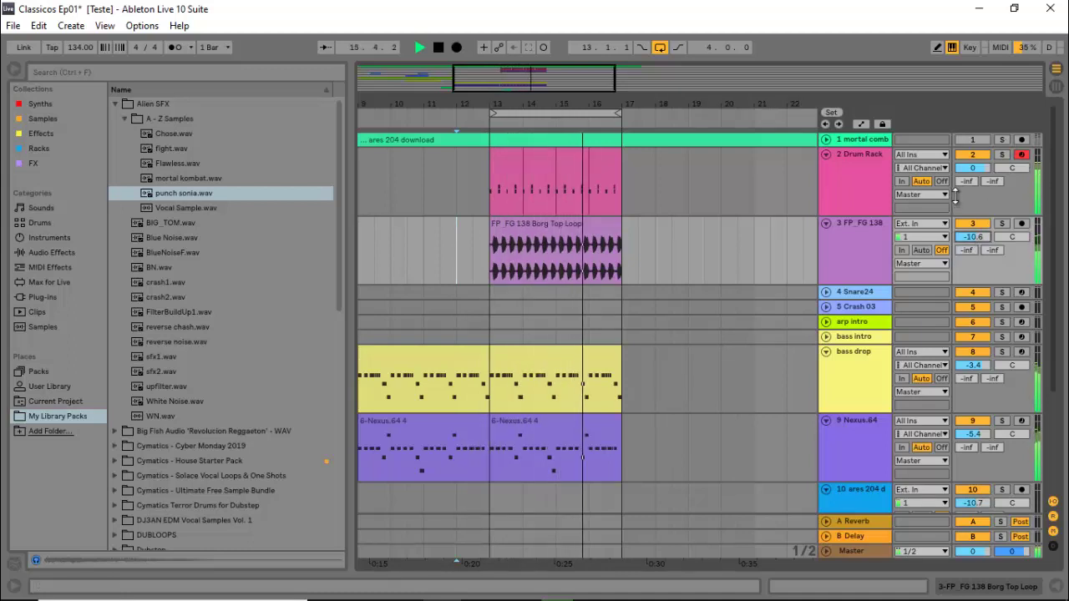
pyautogui.press('space')
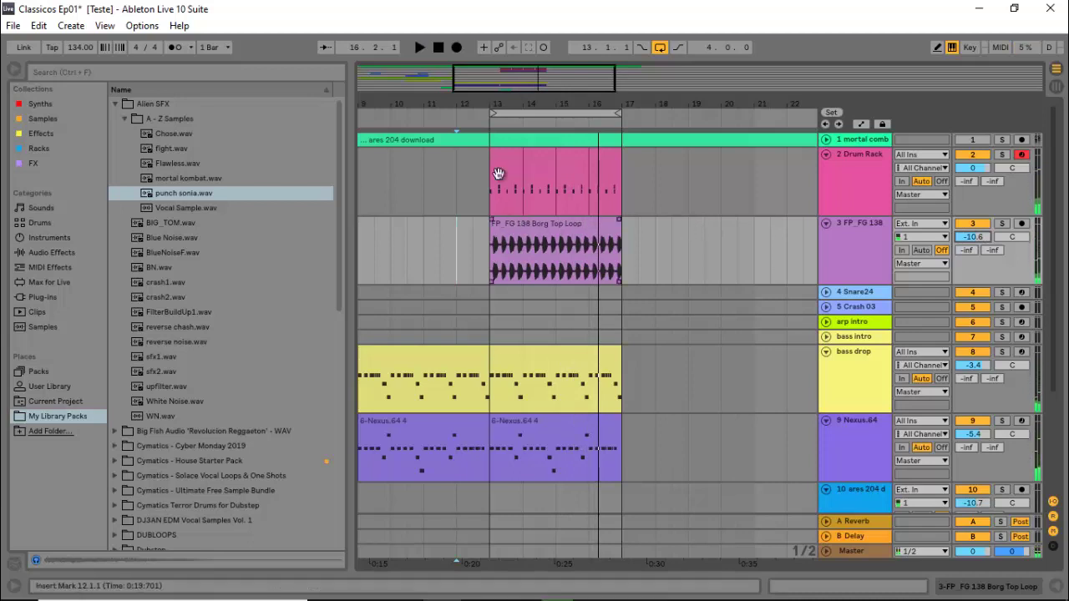
# Step: Solo the mortal combat reference track and listen repeatedly to the passage starting at bar 16
pyautogui.click(586, 194)
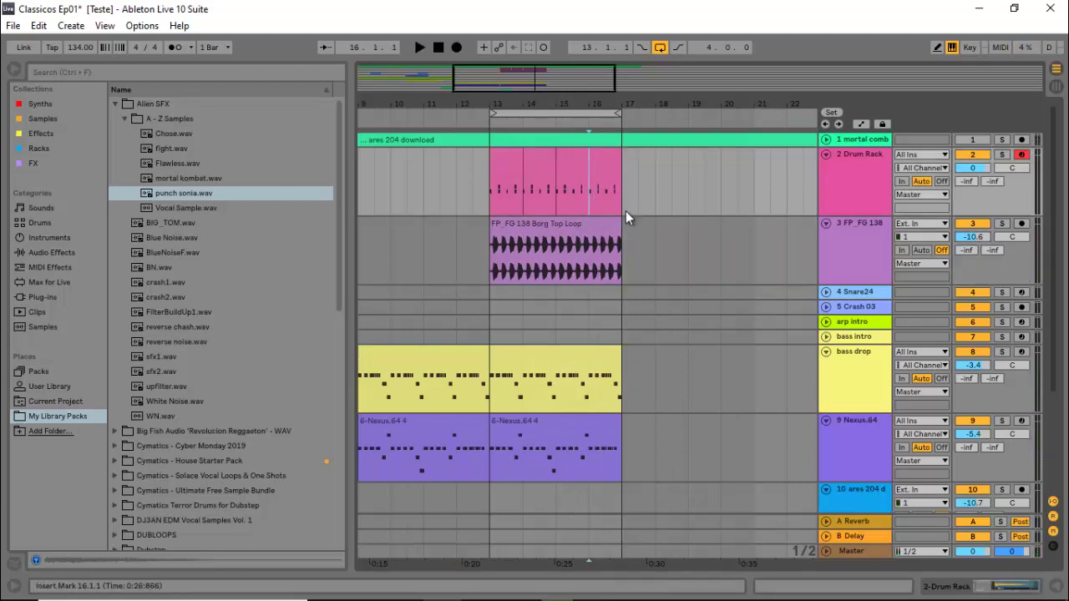
pyautogui.click(1003, 141)
pyautogui.press('space')
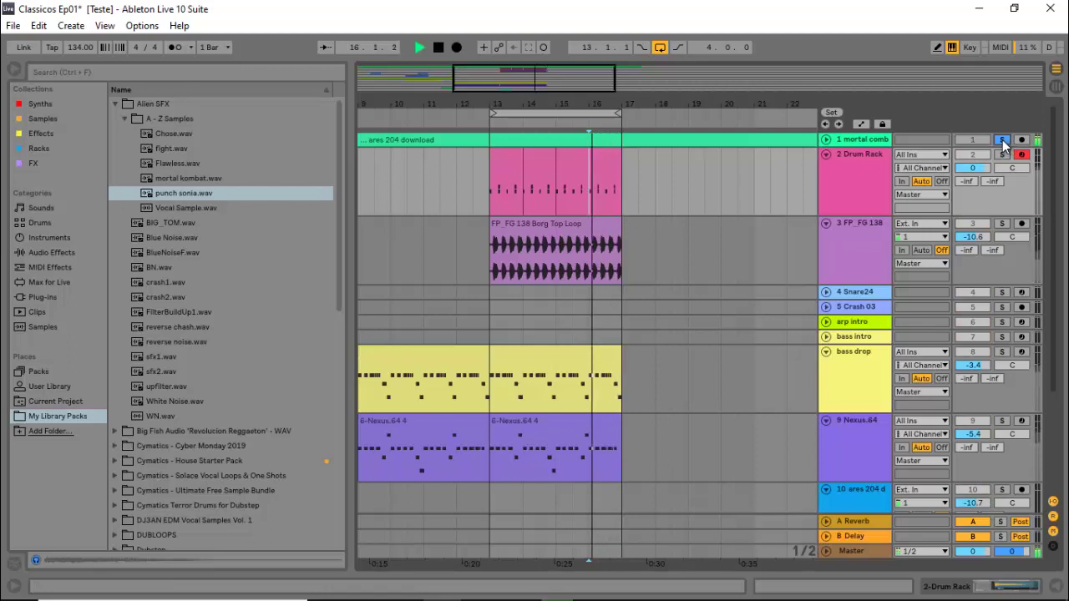
pyautogui.press('space')
pyautogui.press('space')
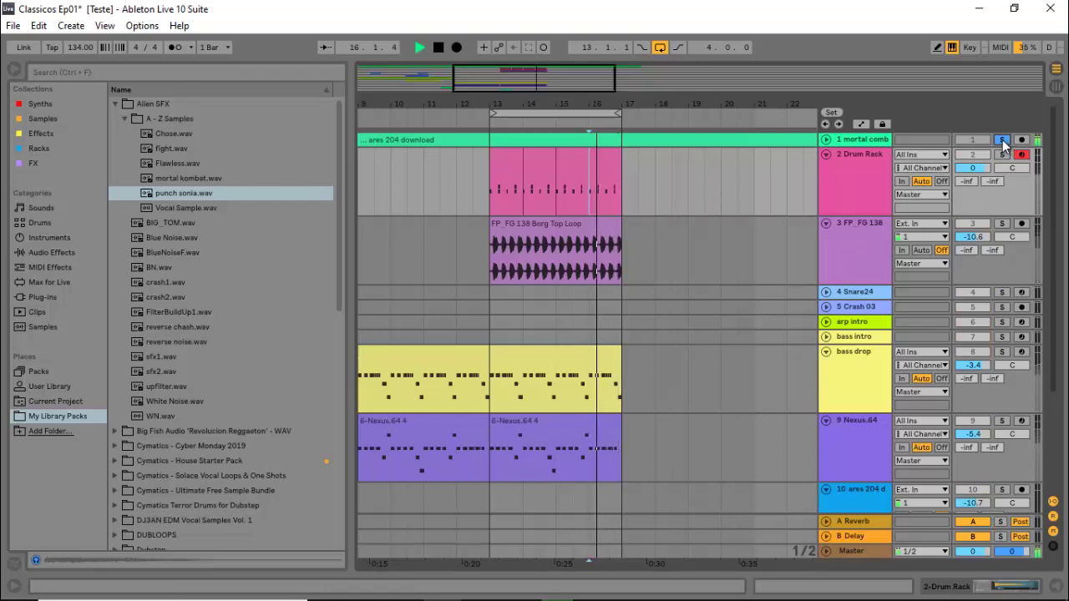
pyautogui.press('space')
pyautogui.press('space')
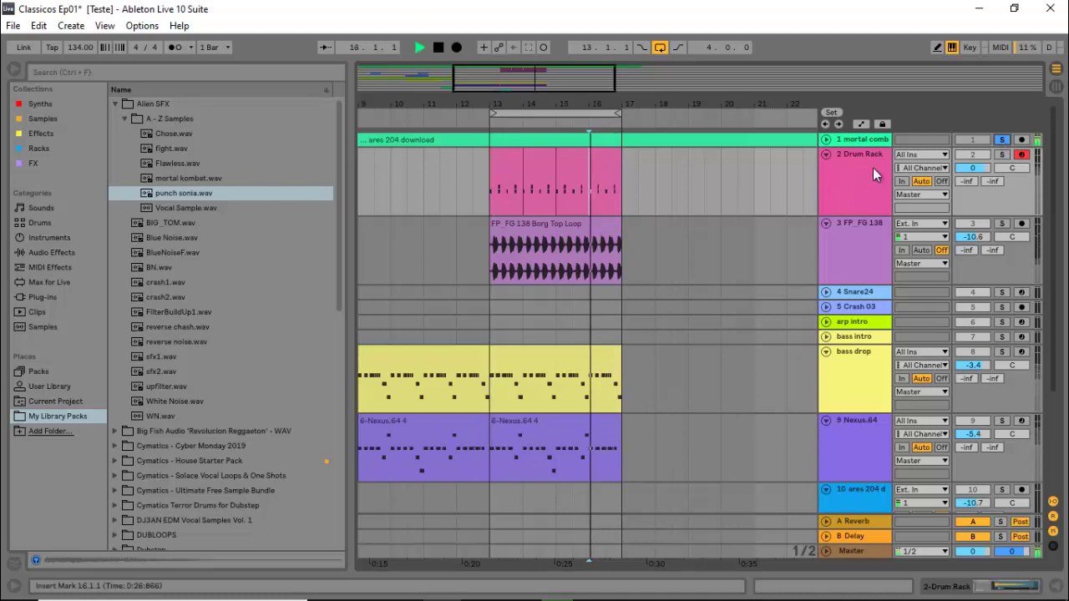
# Step: Copy the one-bar ares 204 download clip from bar 8 to bar 16 on its own track
pyautogui.scroll(-2, 616, 187)
pyautogui.moveTo(565, 87); pyautogui.dragTo(545, 119)
pyautogui.scroll(-1, 383, 432)
pyautogui.click(401, 431)
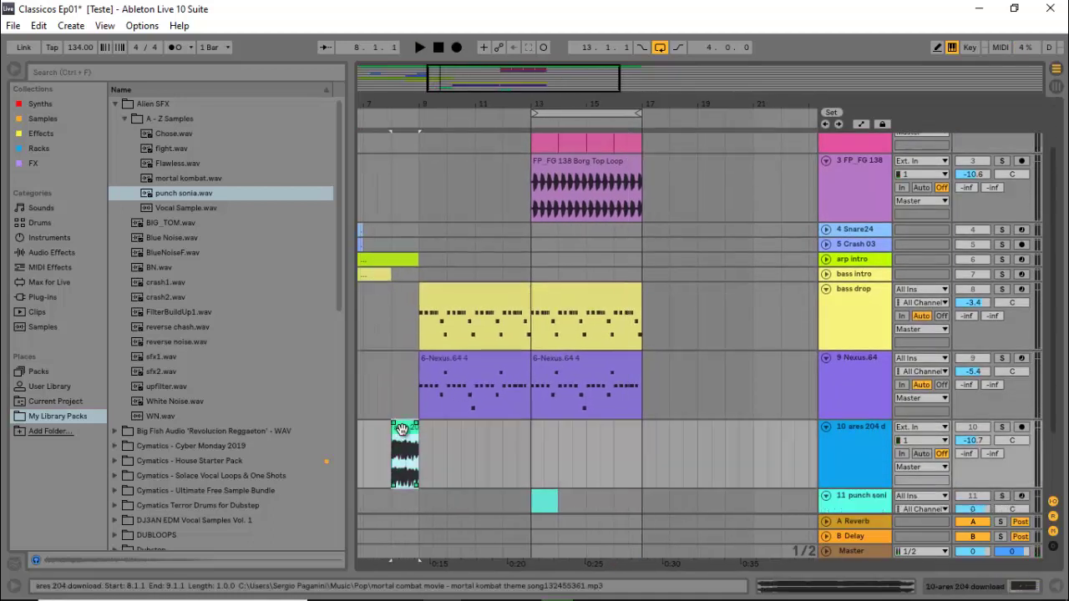
pyautogui.moveTo(402, 429); pyautogui.dragTo(624, 431)
# Step: Delete the Drum Rack clip at bar 16
pyautogui.scroll(2, 692, 375)
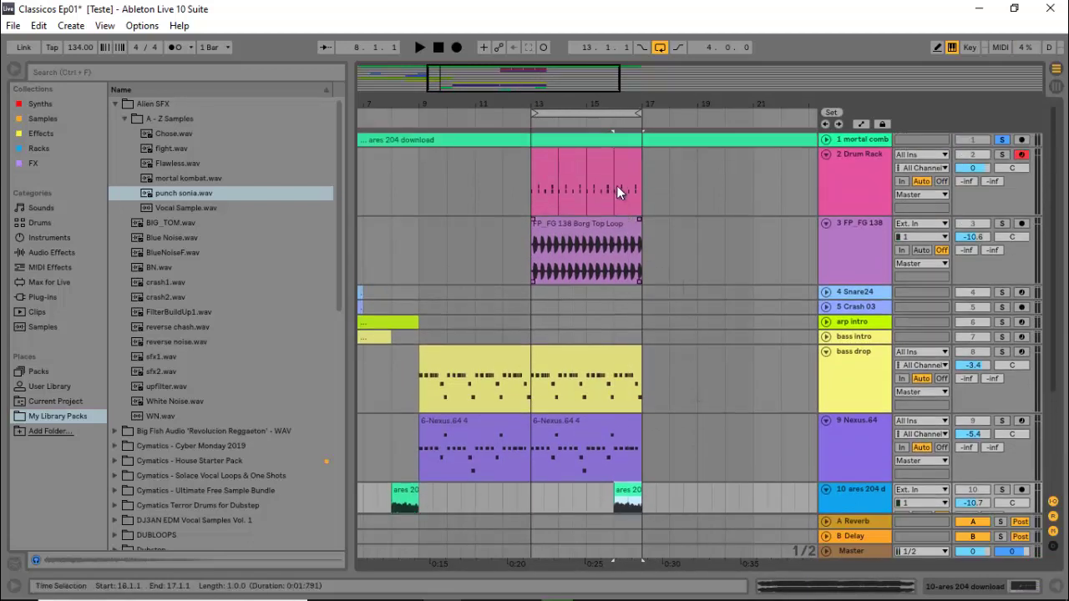
pyautogui.click(584, 186)
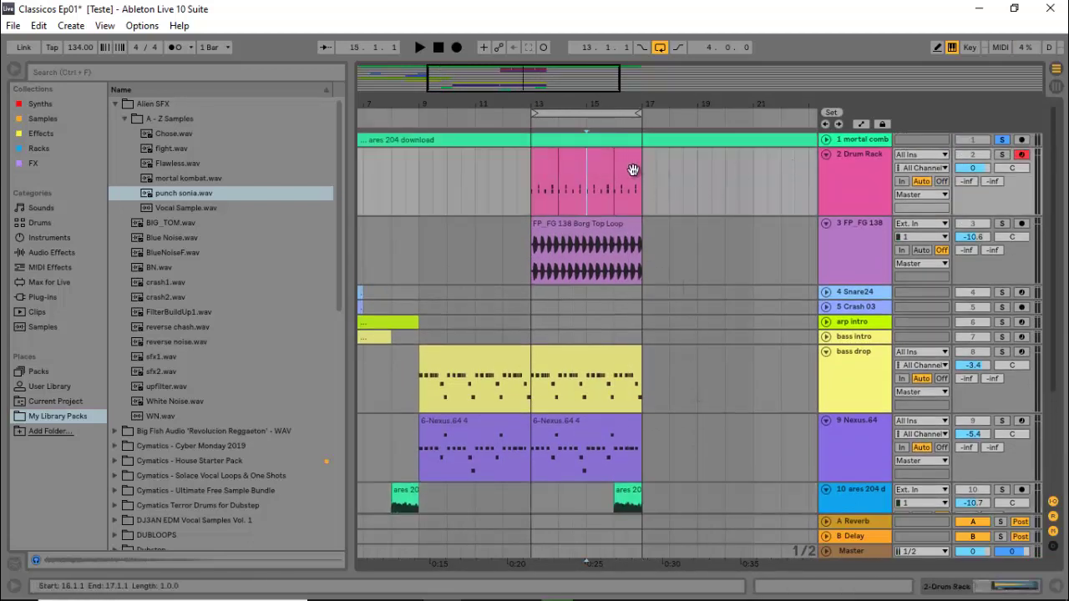
pyautogui.click(634, 165)
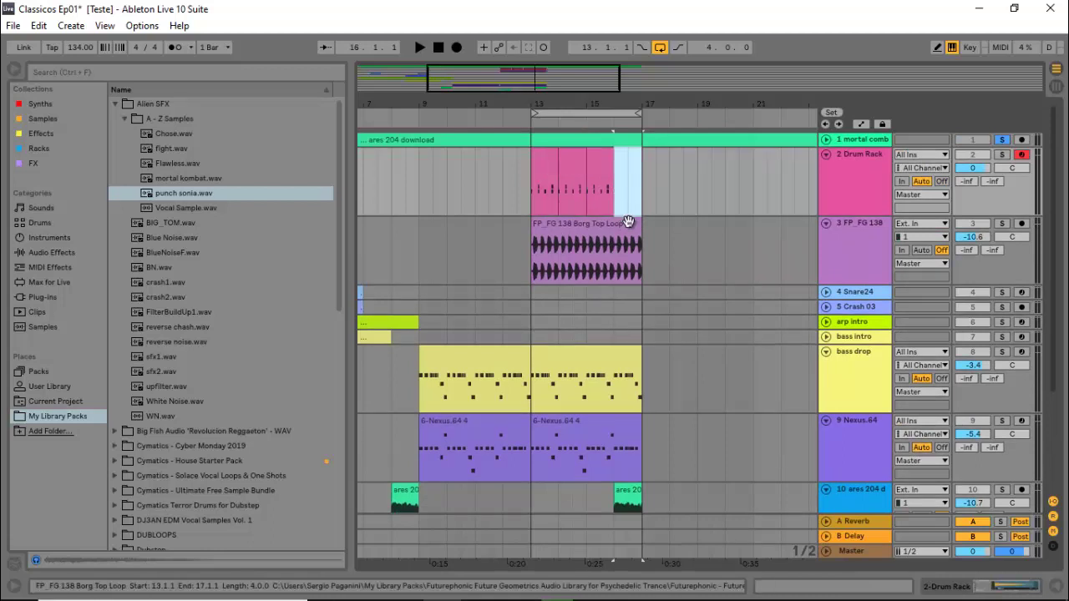
# Step: Shorten the Borg Top Loop clip to end at bar 16 and play the mix from bar 13
pyautogui.press('Delete')
pyautogui.moveTo(639, 230); pyautogui.dragTo(614, 229)
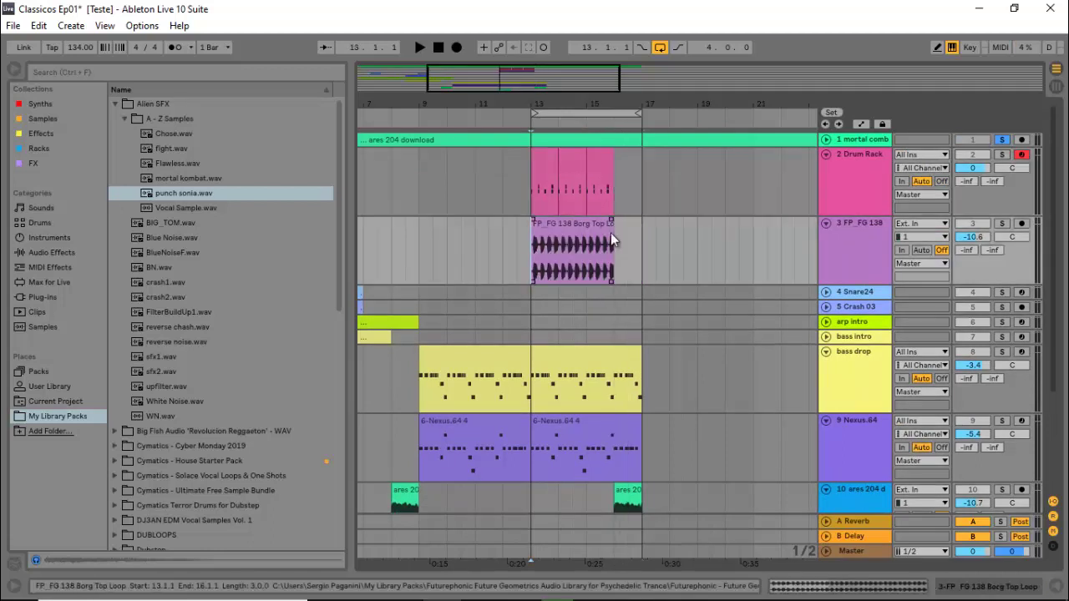
pyautogui.press('space')
pyautogui.press('Return')
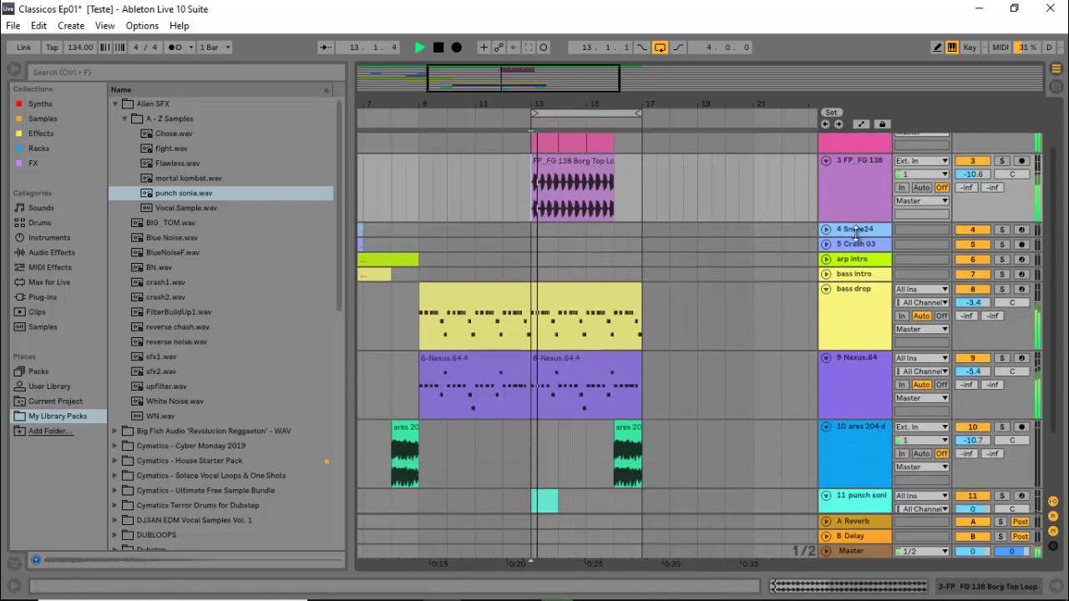
# Step: Duplicate the one-bar punch sonia clip at bar 13 twice, filling its track up to bar 16
pyautogui.click(543, 424)
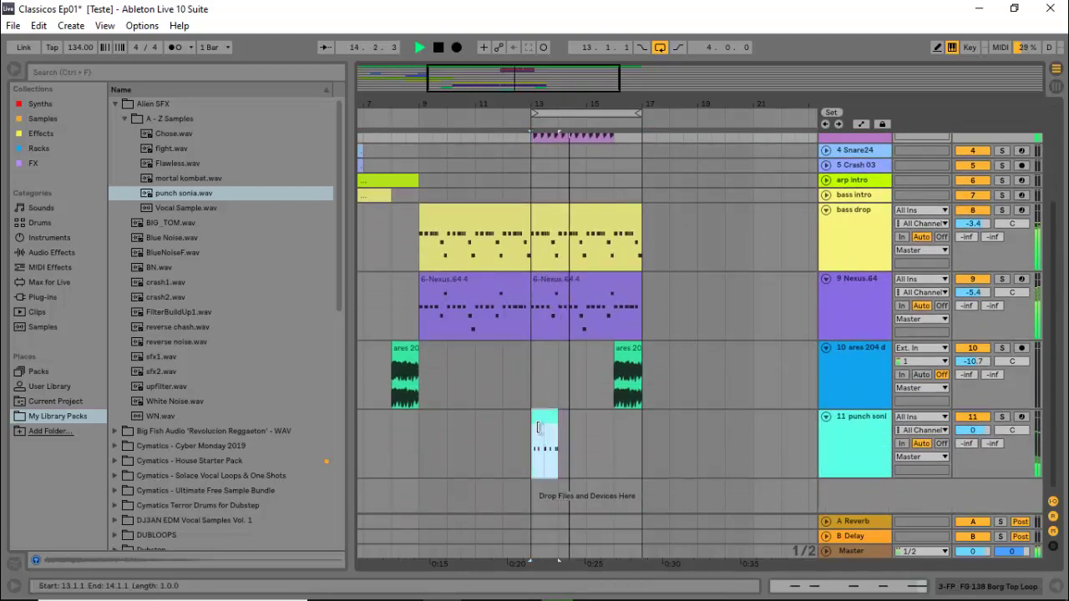
pyautogui.hotkey('ctrl', 'd')
pyautogui.hotkey('ctrl', 'd')
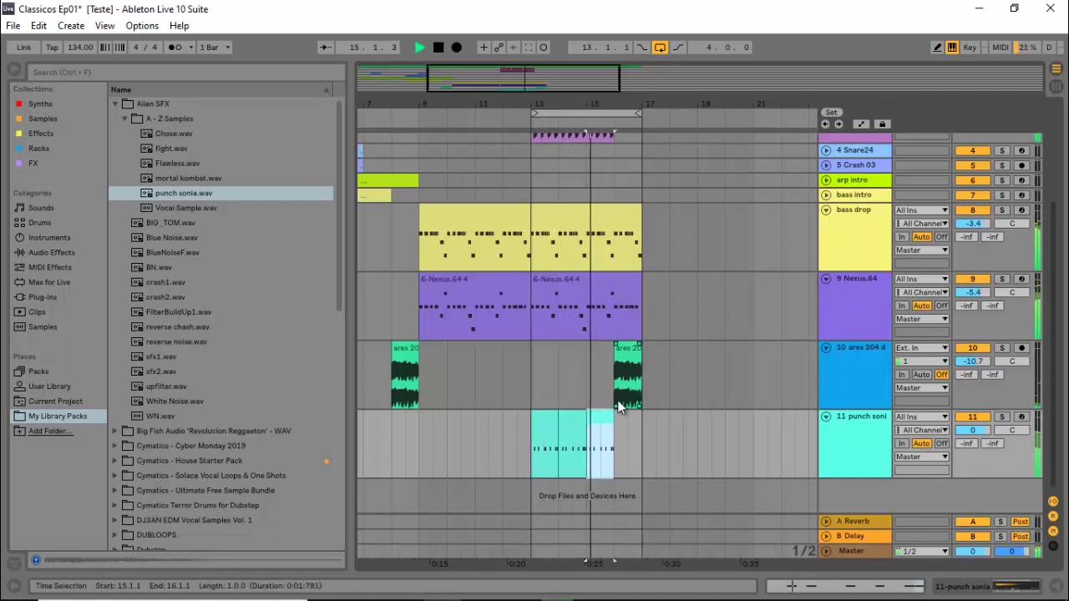
pyautogui.press('space')
# Step: Copy the Drum Rack and Borg Top Loop clips spanning bars 13 to 16 so the copies start at bar 17
pyautogui.scroll(5, 616, 405)
pyautogui.scroll(1, 618, 401)
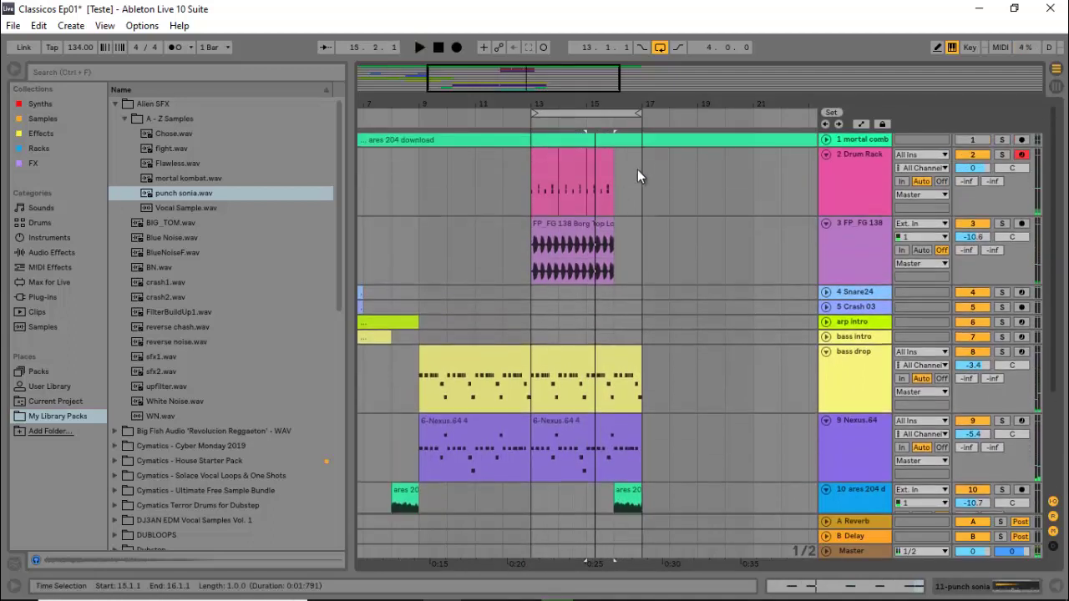
pyautogui.moveTo(610, 174); pyautogui.dragTo(537, 262)
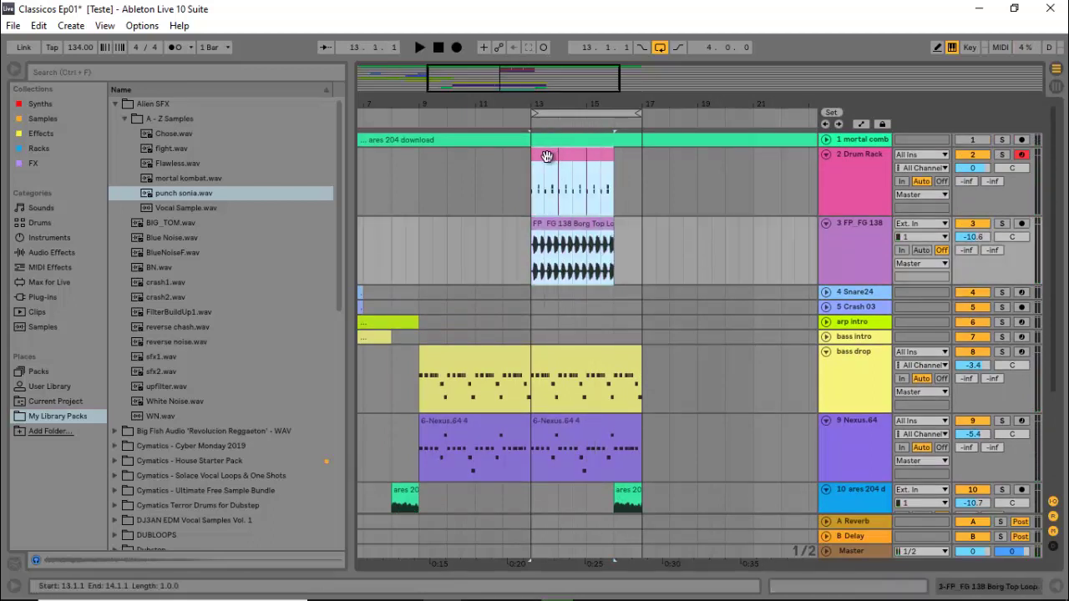
pyautogui.moveTo(547, 157); pyautogui.dragTo(657, 165)
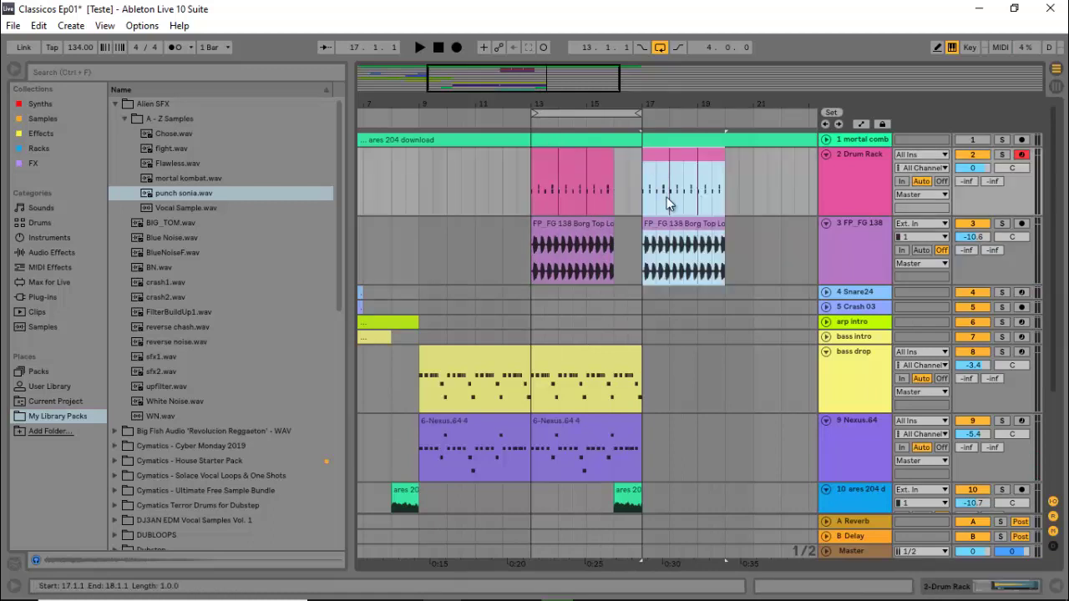
# Step: Extend the copied Borg Top Loop and Drum Rack clips to bar 21 and briefly play them from bar 19
pyautogui.click(729, 220)
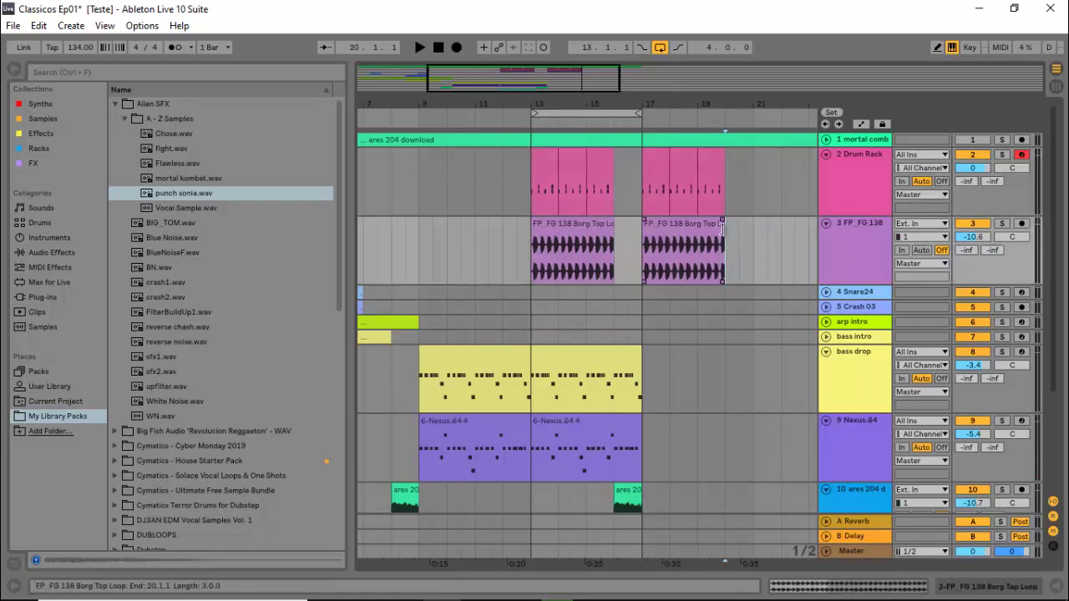
pyautogui.moveTo(725, 231); pyautogui.dragTo(749, 229)
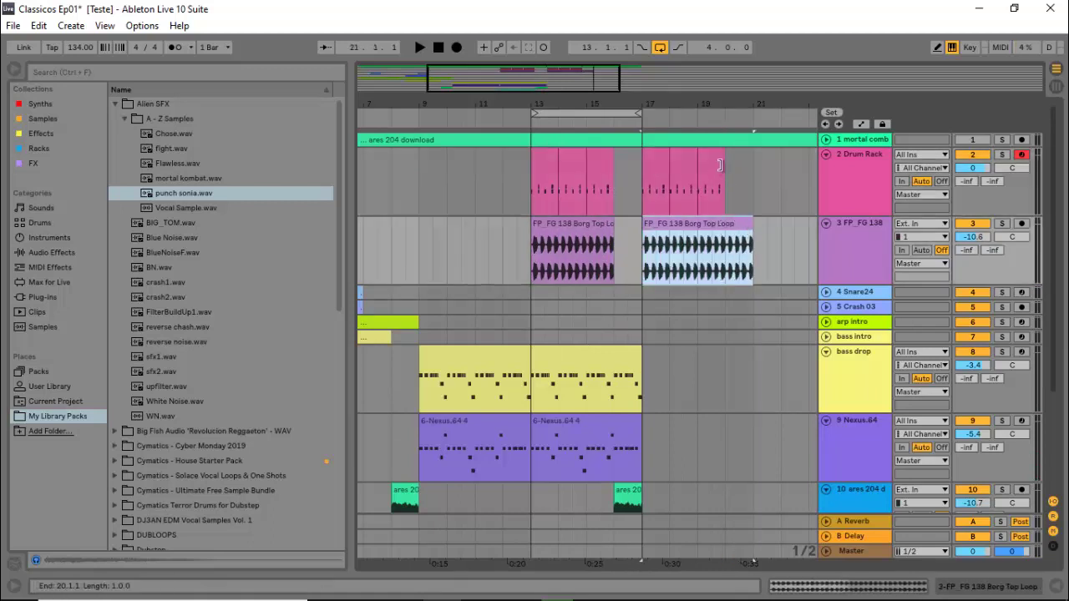
pyautogui.moveTo(698, 165); pyautogui.dragTo(753, 164)
pyautogui.scroll(-2, 702, 246)
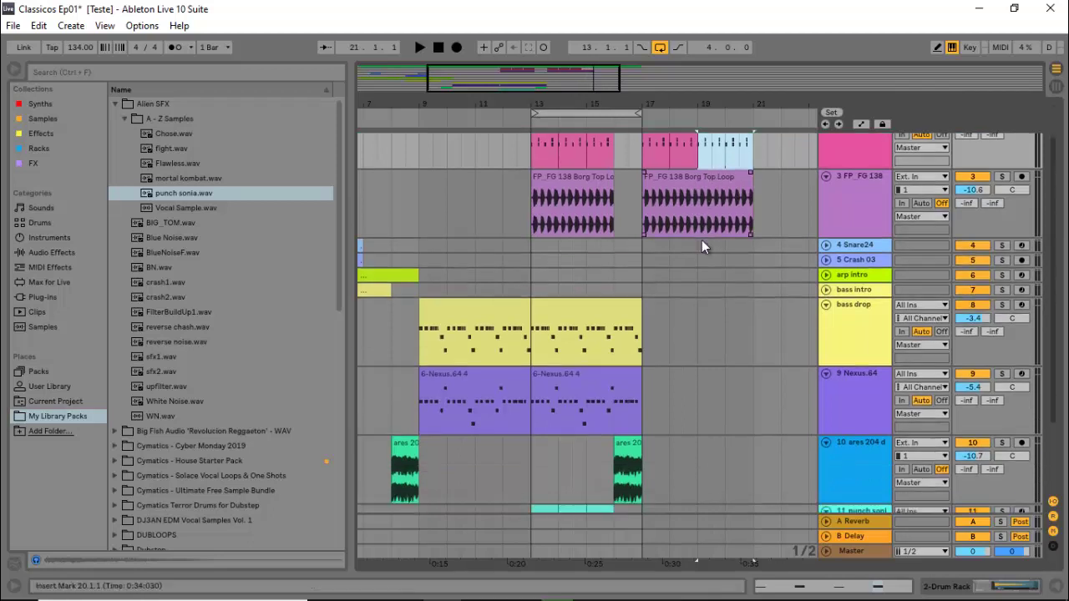
pyautogui.scroll(-3, 689, 257)
pyautogui.press('space')
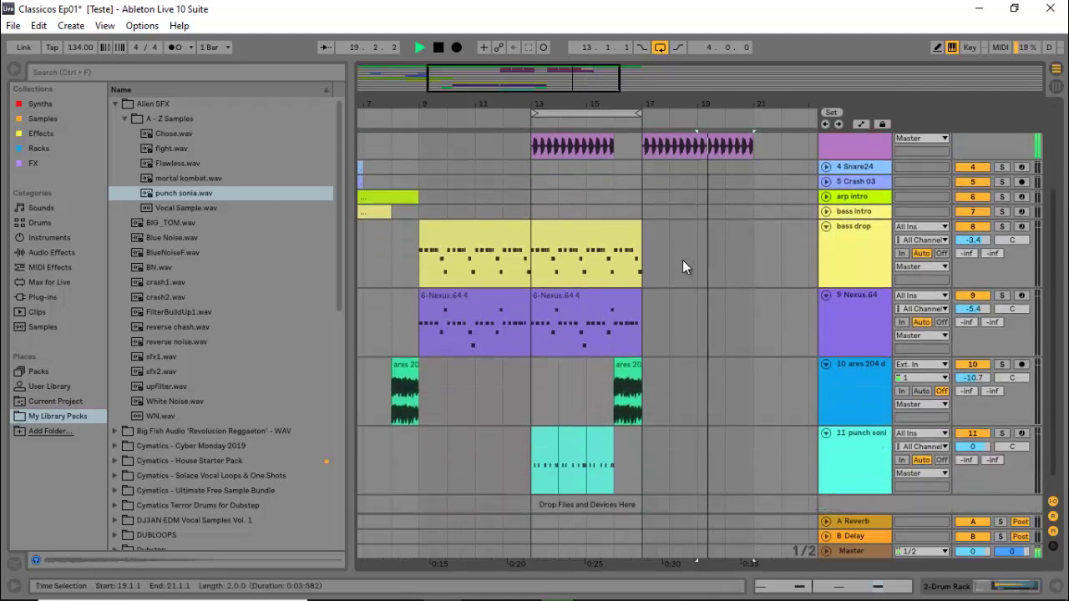
pyautogui.press('space')
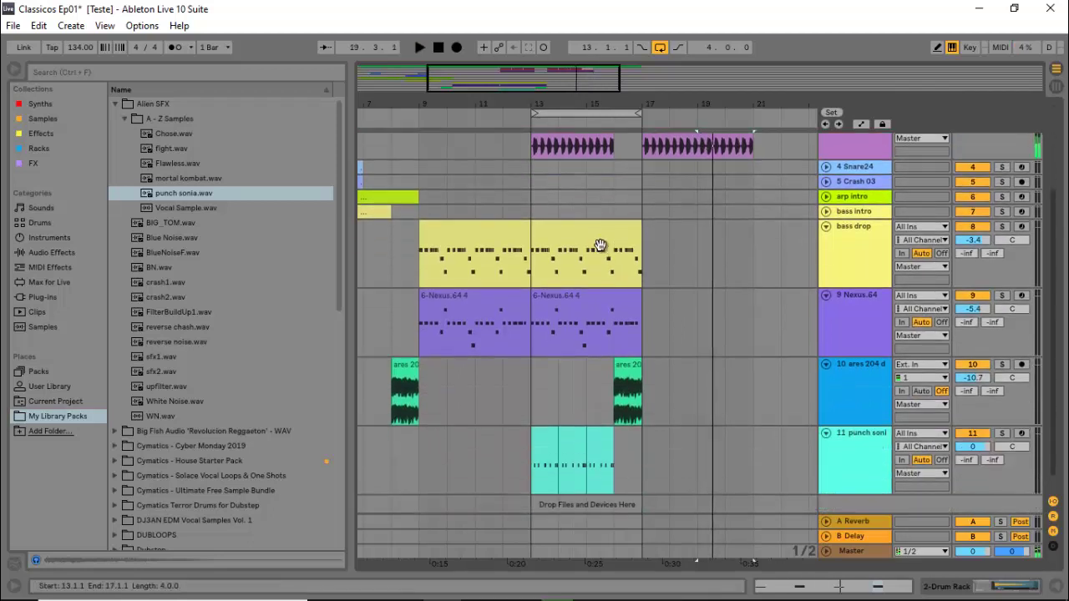
# Step: Solo the mortal combat reference track and listen to the passage starting at bar 17
pyautogui.click(649, 259)
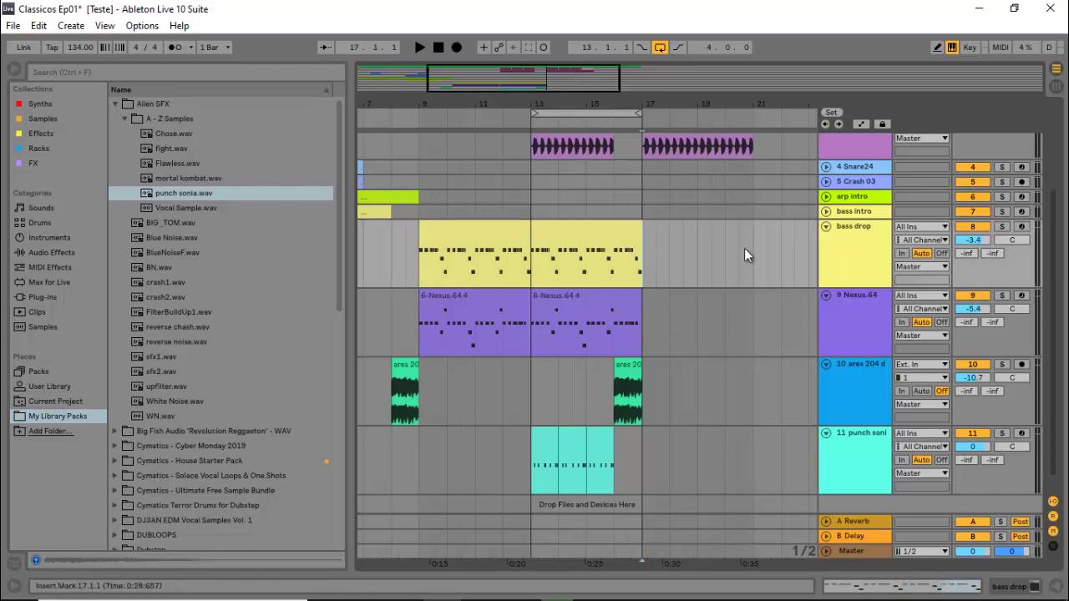
pyautogui.scroll(5, 756, 232)
pyautogui.click(1001, 139)
pyautogui.press('space')
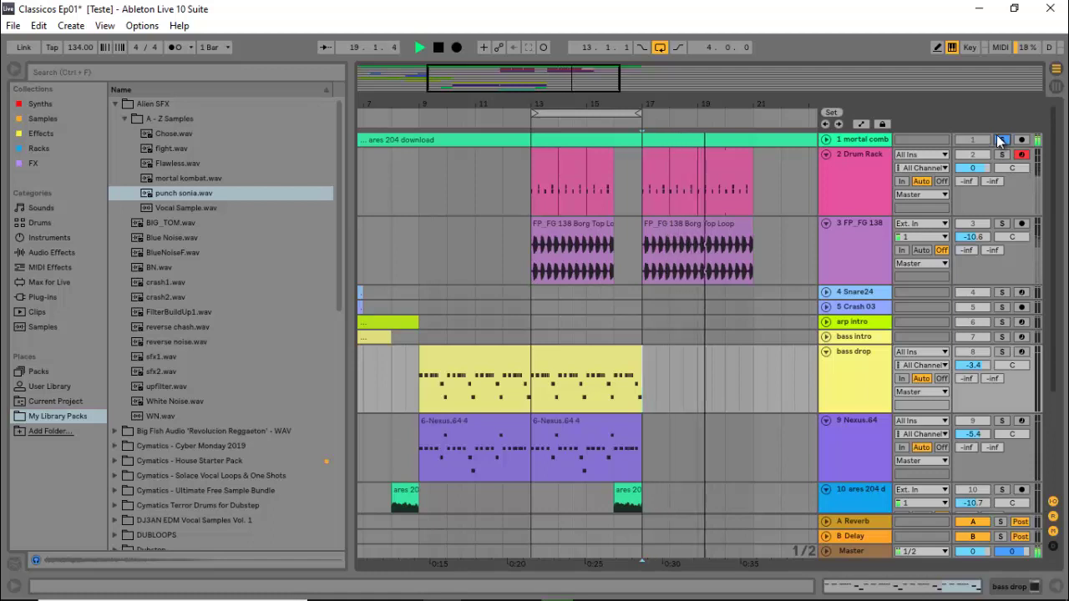
pyautogui.press('space')
pyautogui.hotkey('ctrl', 'z')
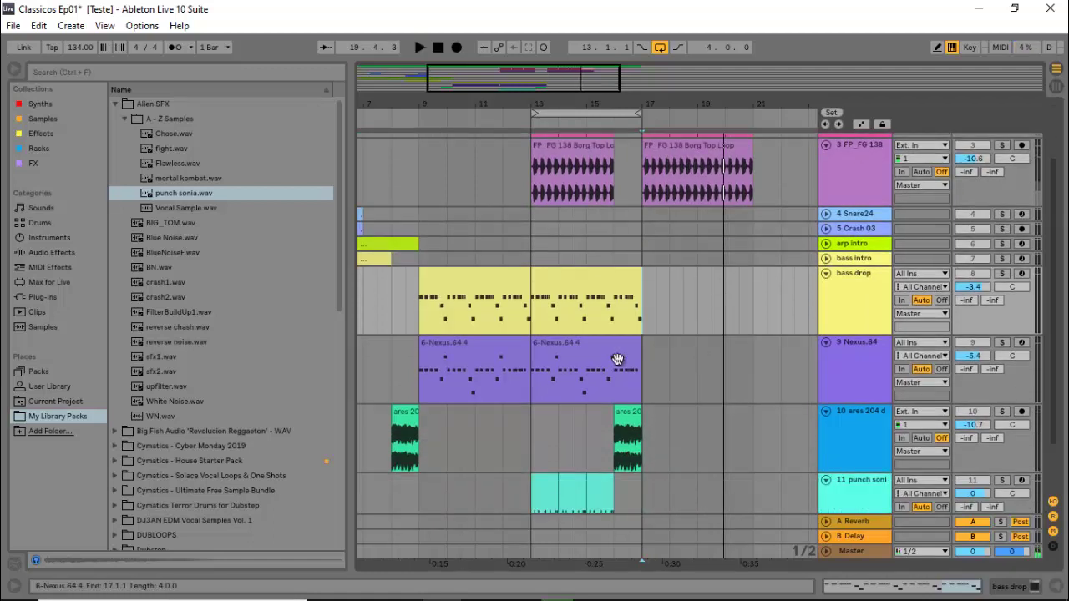
# Step: Copy the four-bar Nexus clip from bar 13 to bar 17 and solo the Nexus track for playback
pyautogui.click(582, 358)
pyautogui.moveTo(572, 354); pyautogui.dragTo(696, 355)
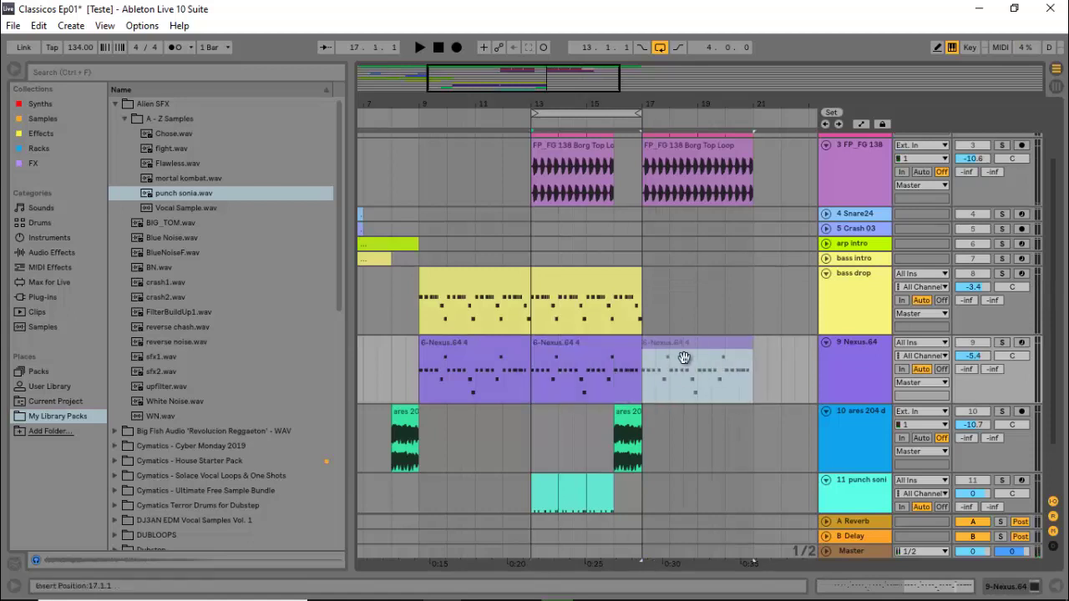
pyautogui.click(647, 363)
pyautogui.press('space')
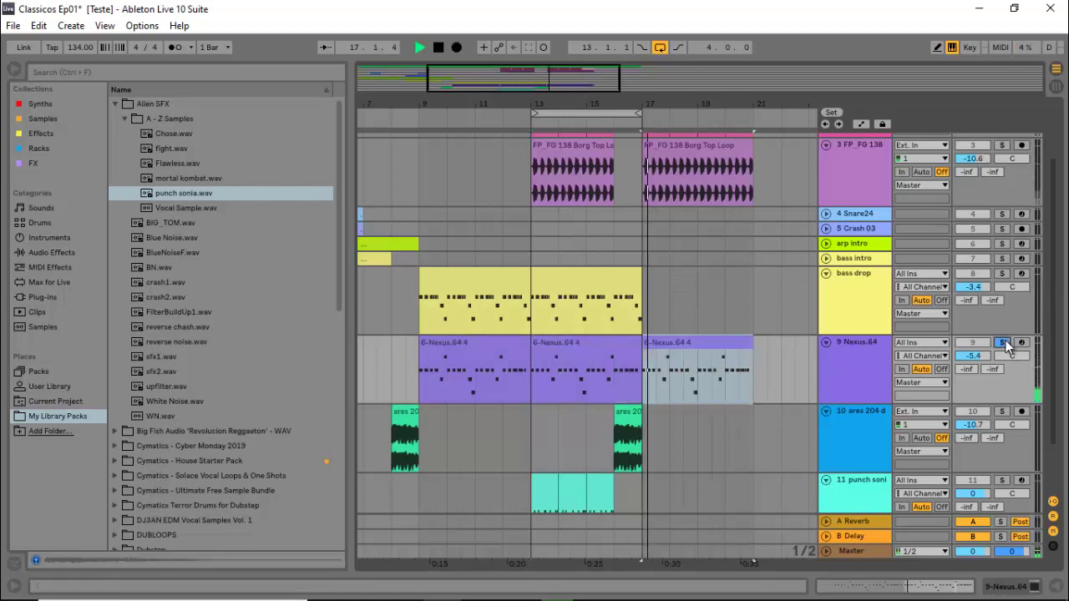
pyautogui.click(1002, 343)
# Step: Open the Nexus clip at bar 17, move its second note to E2 at 6.1.3 and delete all notes after it
pyautogui.doubleClick(668, 352)
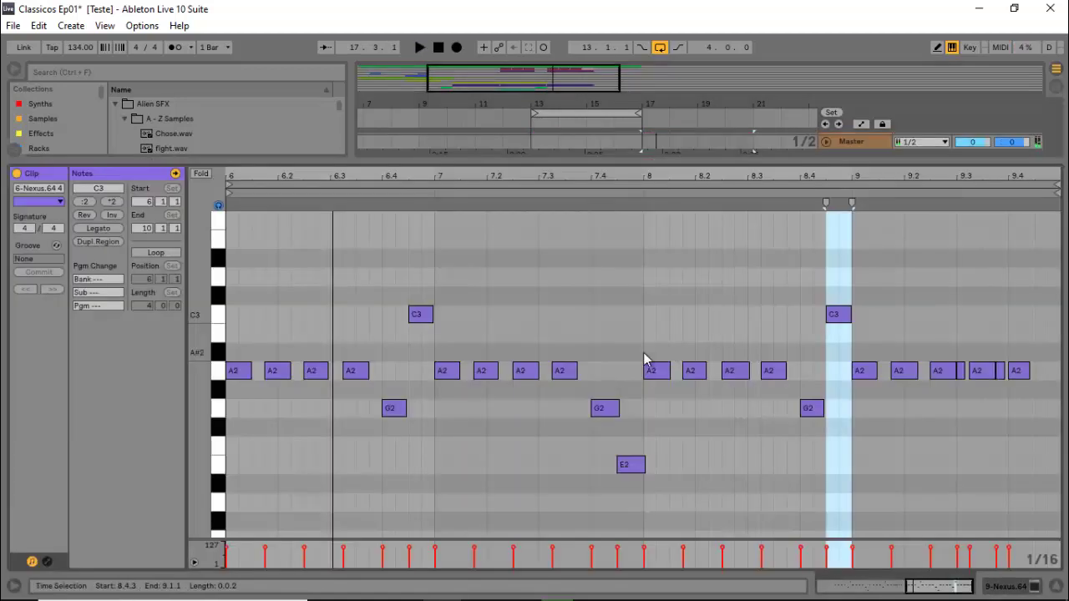
pyautogui.moveTo(268, 373); pyautogui.dragTo(264, 465)
pyautogui.press('space')
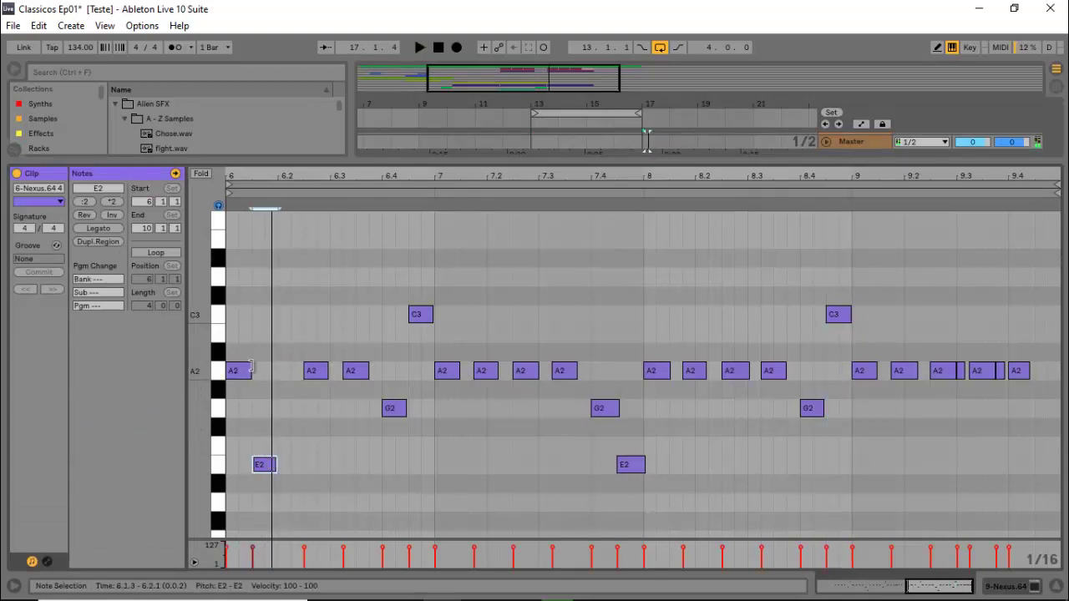
pyautogui.moveTo(305, 238); pyautogui.dragTo(1014, 484)
pyautogui.press('Delete')
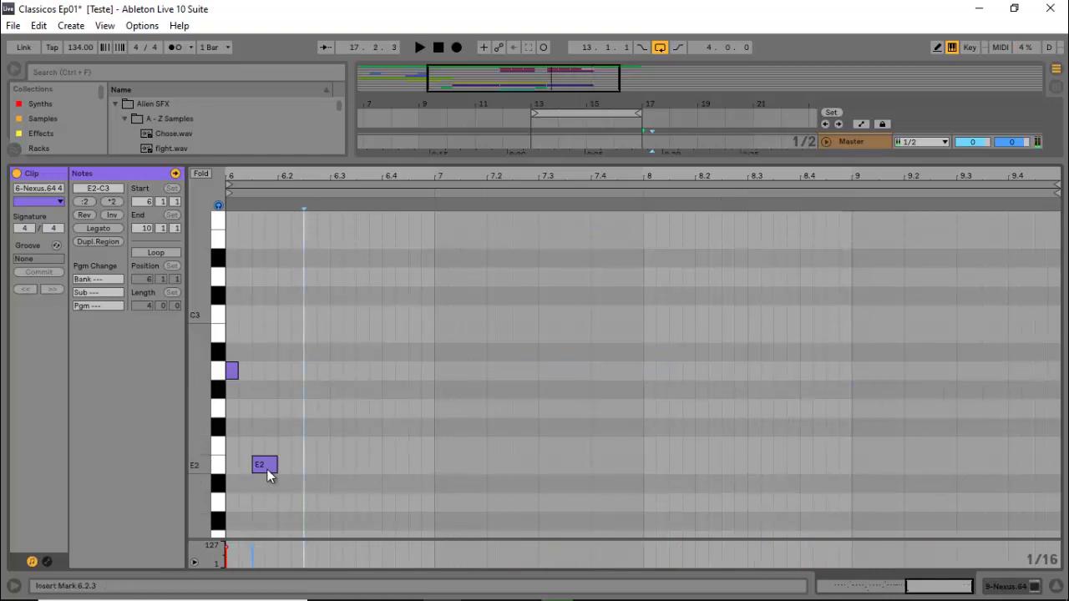
# Step: Move the E2 note to 6.1.2 as a sixteenth and add sixteenth notes A2 at 6.1.4 and C3 at 6.2.1
pyautogui.moveTo(267, 469); pyautogui.dragTo(255, 477)
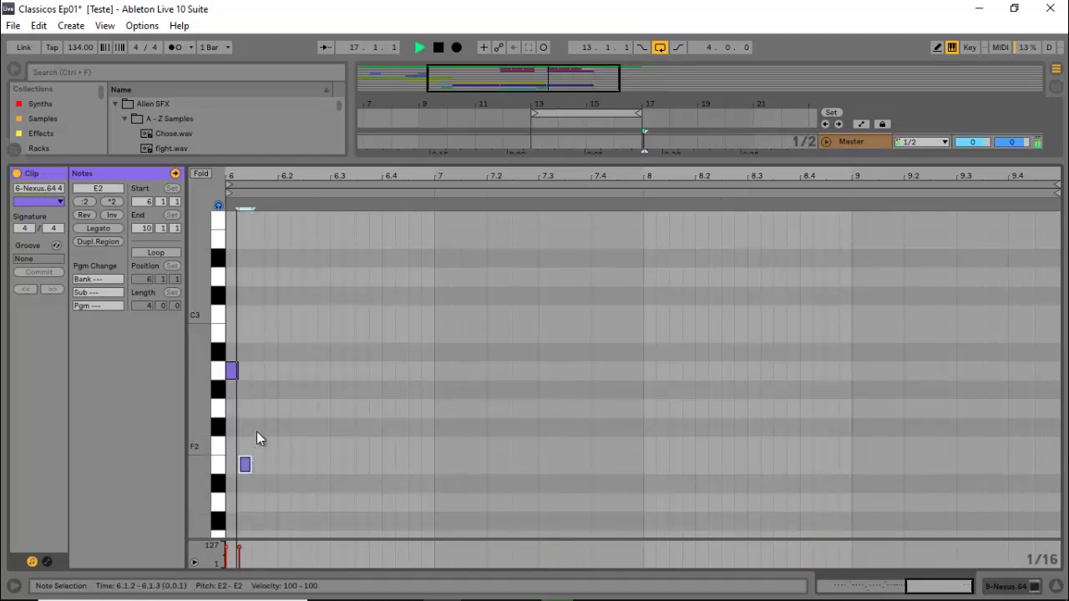
pyautogui.press('space')
pyautogui.doubleClick(280, 370)
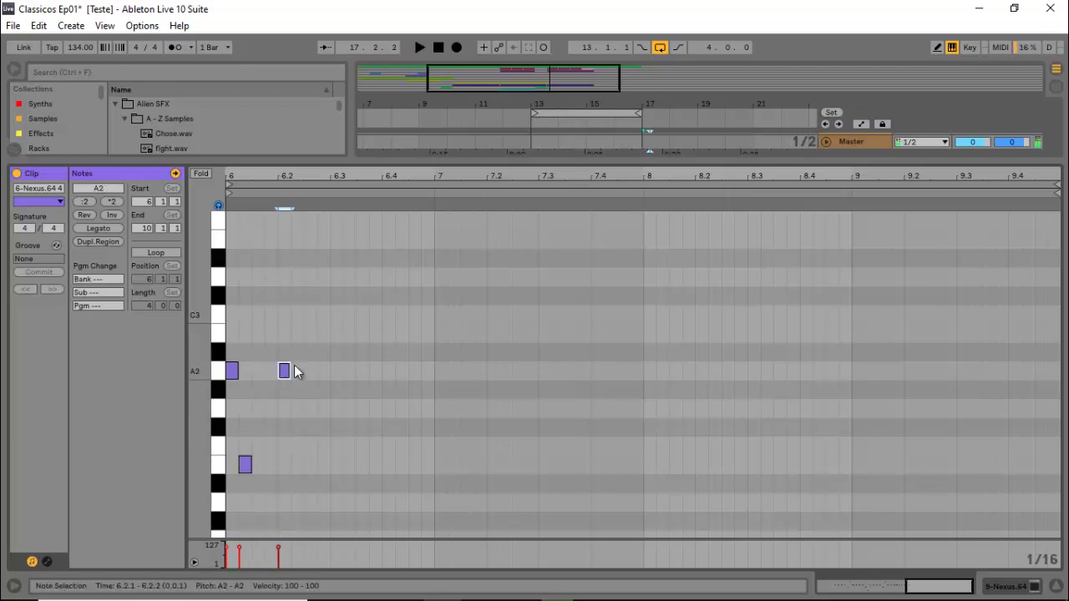
pyautogui.press('space')
pyautogui.press('space')
pyautogui.press('Left')
pyautogui.doubleClick(285, 316)
pyautogui.press('space')
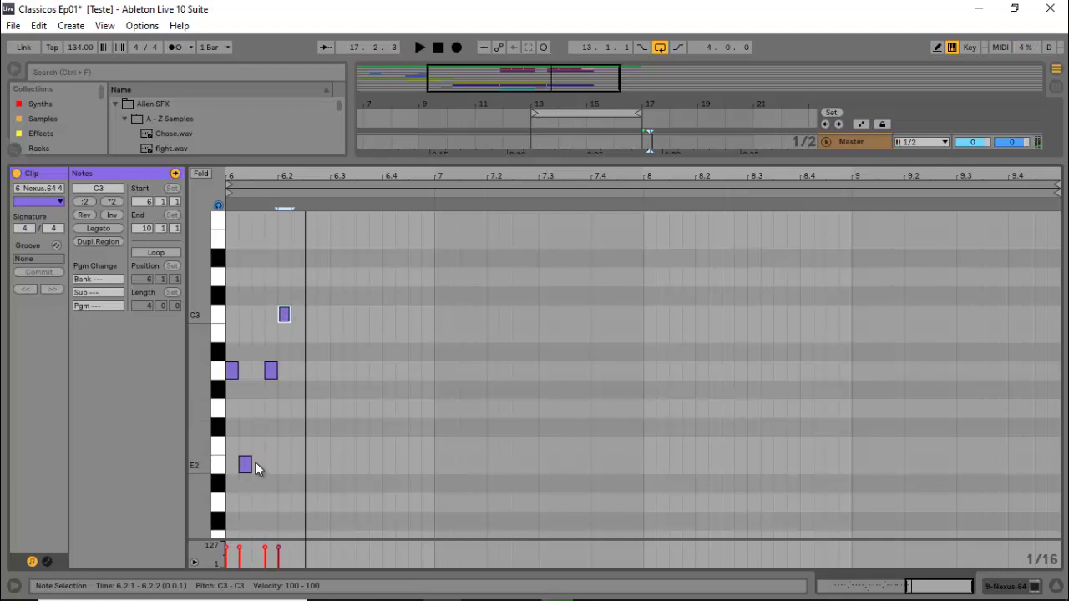
# Step: Lengthen the E2 note at 6.1.2 and the C3 note at 6.2.1 to two sixteenths each and play the phrase
pyautogui.press('space')
pyautogui.moveTo(254, 466); pyautogui.dragTo(263, 465)
pyautogui.moveTo(288, 315); pyautogui.dragTo(300, 316)
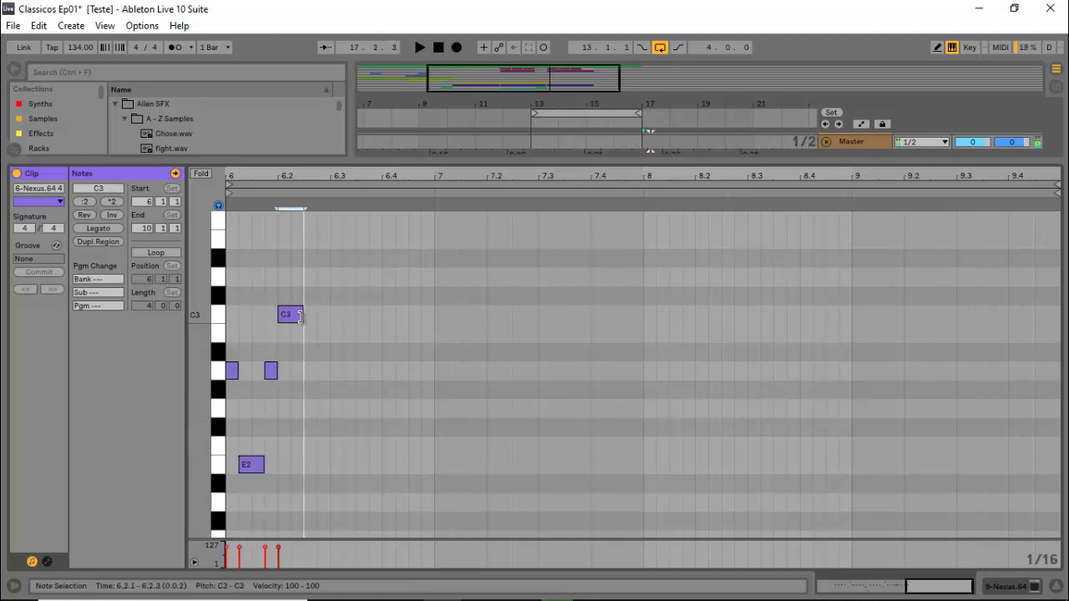
pyautogui.press('space')
# Step: Add sixteenth notes A2 at 6.2.3 and A#2 at 6.2.4 to the Nexus melody and play it
pyautogui.doubleClick(309, 371)
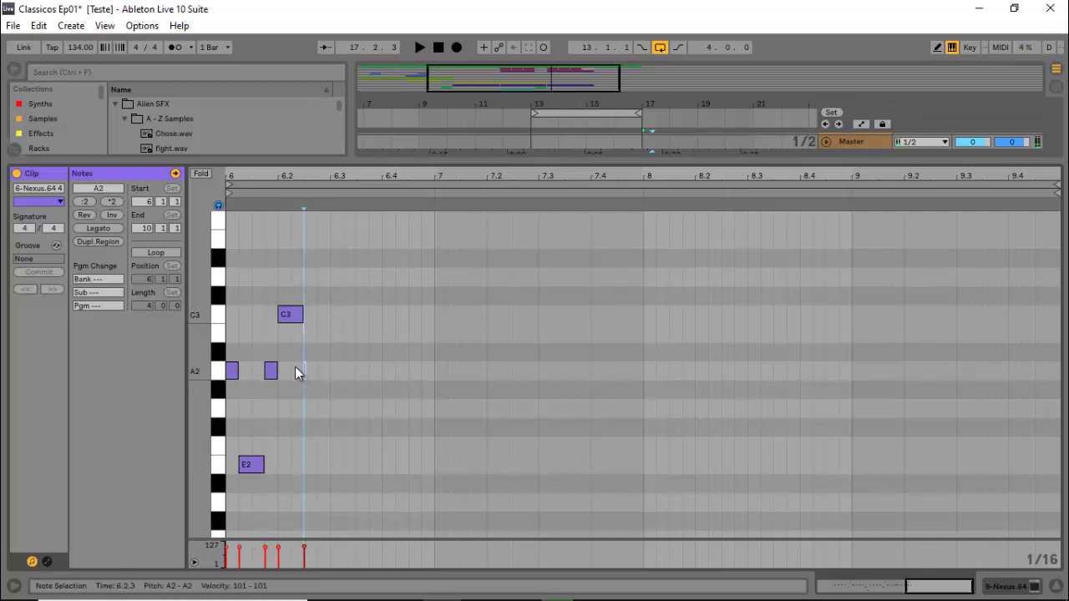
pyautogui.moveTo(305, 372); pyautogui.dragTo(354, 352)
pyautogui.doubleClick(334, 354)
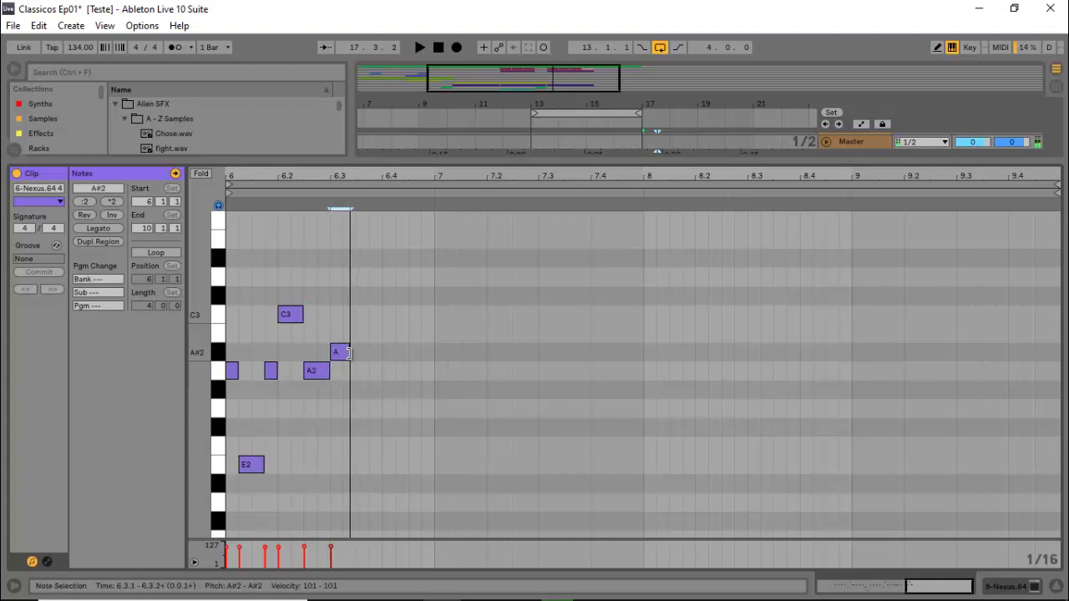
pyautogui.click(418, 47)
pyautogui.press('space')
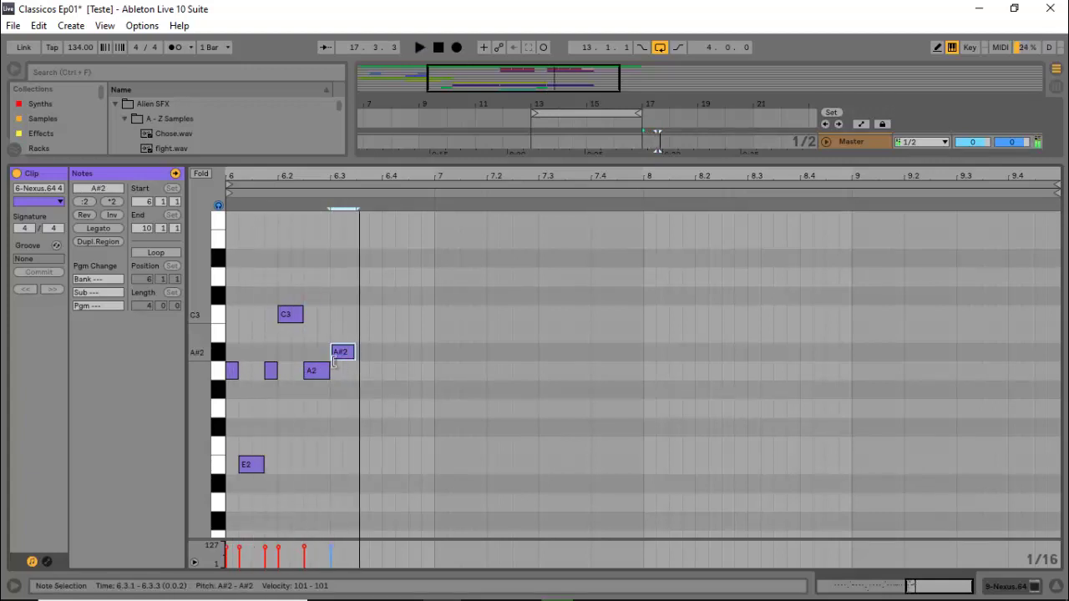
pyautogui.moveTo(329, 371)
pyautogui.mouseDown()
pyautogui.moveTo(315, 371)
pyautogui.moveTo(338, 363)
pyautogui.moveTo(329, 353)
pyautogui.mouseUp()
pyautogui.press('space')
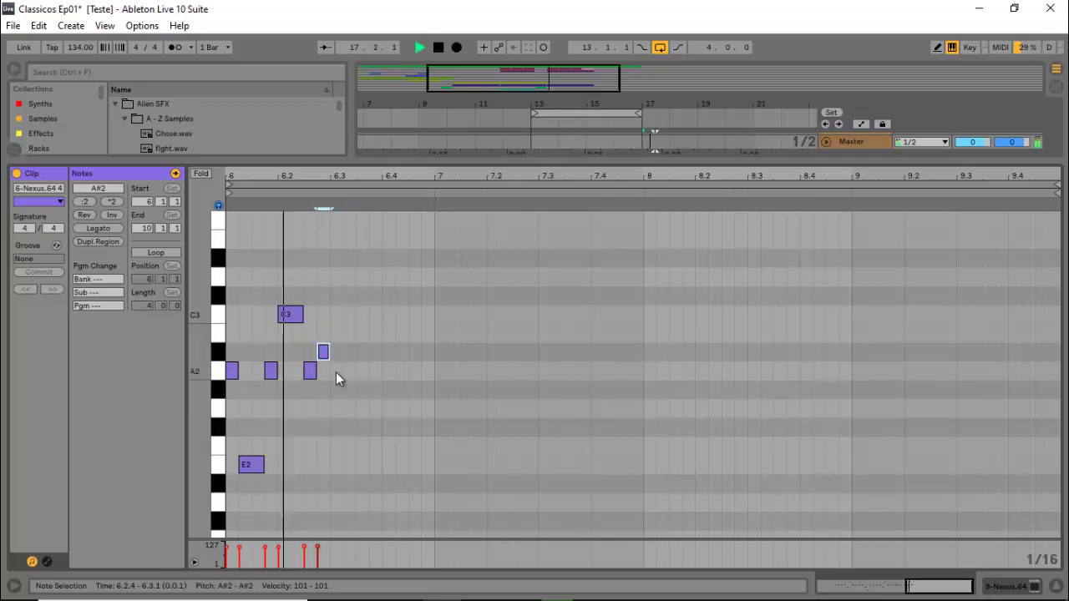
# Step: Add an A2 note at 6.3.1 and a C3 note at 6.3.3, each two sixteenths long, and play the melody
pyautogui.press('space')
pyautogui.click(336, 376)
pyautogui.doubleClick(336, 373)
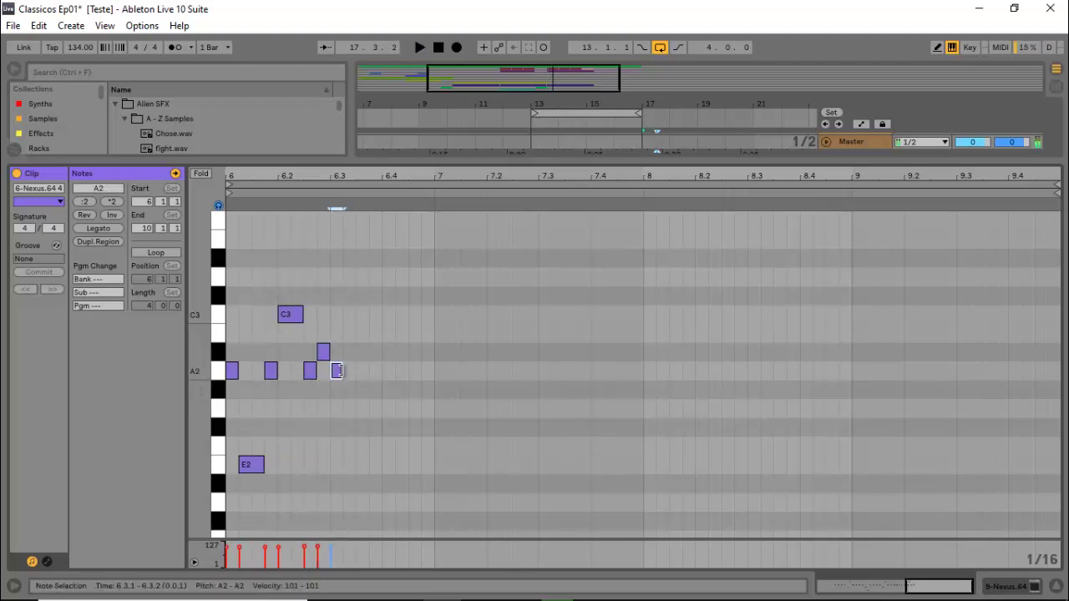
pyautogui.moveTo(342, 370); pyautogui.dragTo(354, 370)
pyautogui.doubleClick(362, 314)
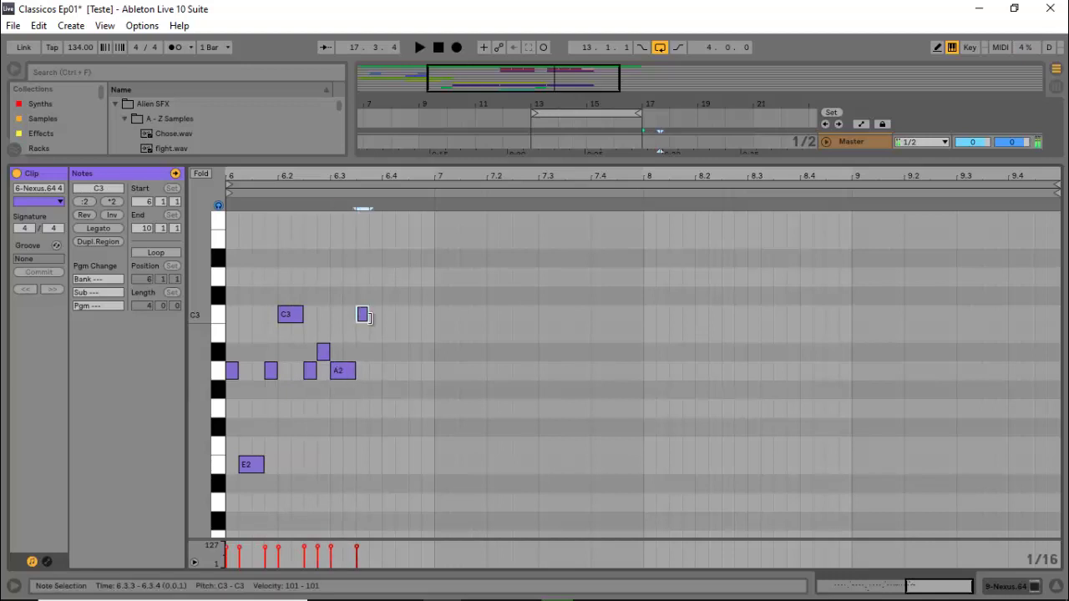
pyautogui.moveTo(362, 315); pyautogui.dragTo(379, 317)
pyautogui.press('space')
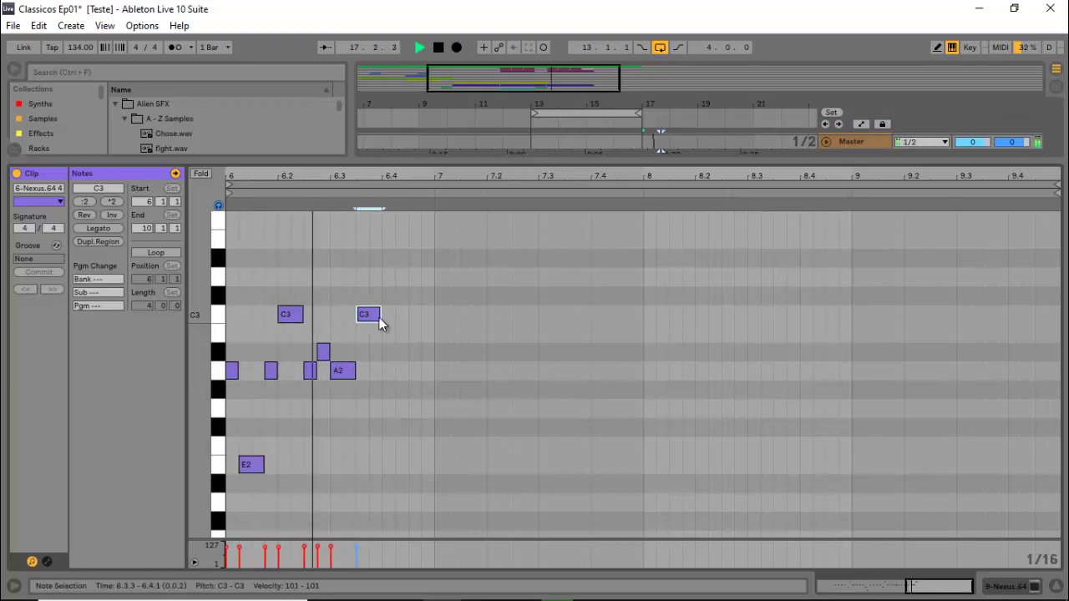
pyautogui.press('space')
# Step: Lengthen the A#2 note to two sixteenths, place a one-sixteenth A2 at 6.3.2 with C3 following at 6.3.3, and play the phrase
pyautogui.moveTo(341, 370); pyautogui.dragTo(354, 371)
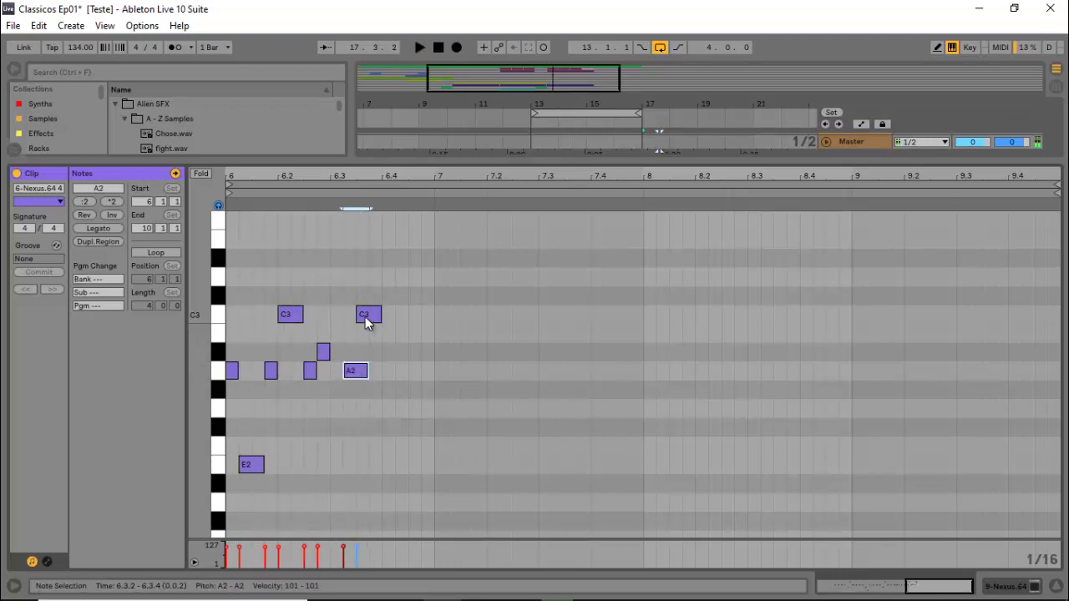
pyautogui.moveTo(373, 317); pyautogui.dragTo(385, 318)
pyautogui.press('space')
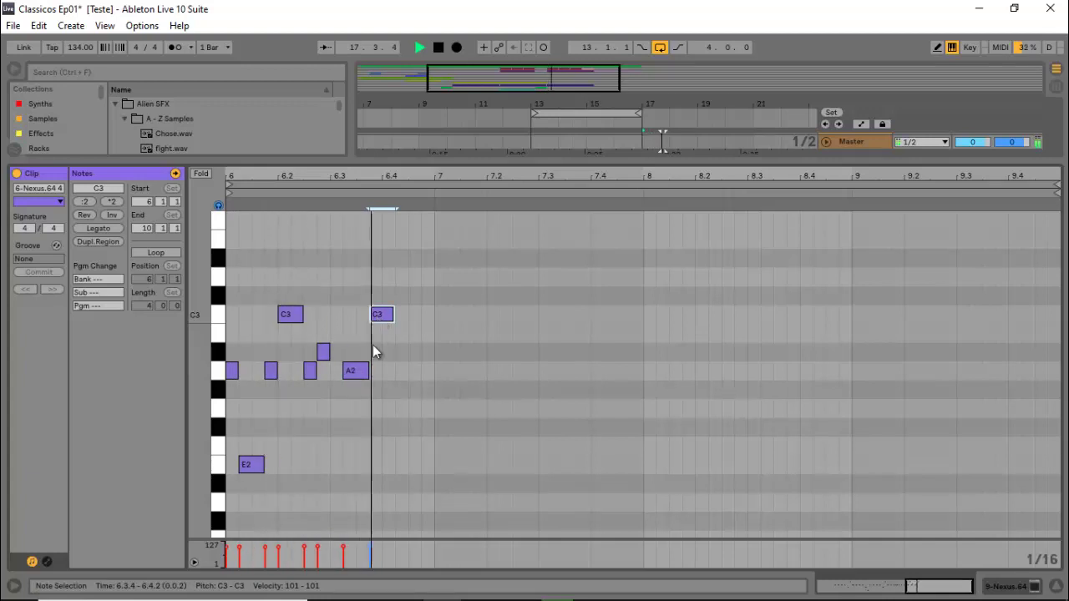
pyautogui.press('space')
pyautogui.moveTo(331, 353); pyautogui.dragTo(355, 371)
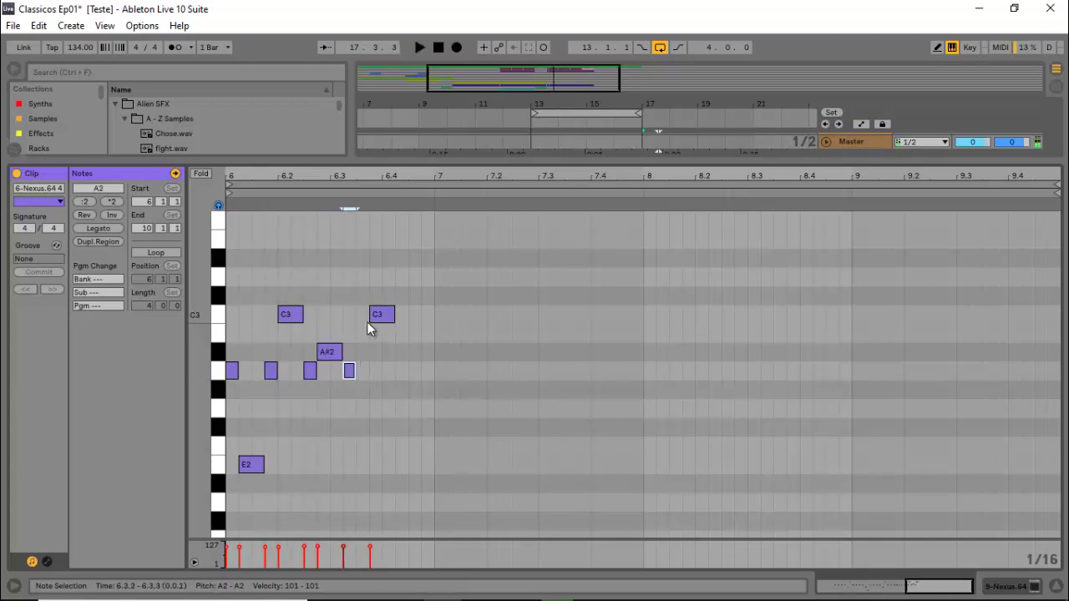
pyautogui.moveTo(375, 316); pyautogui.dragTo(363, 316)
pyautogui.press('space')
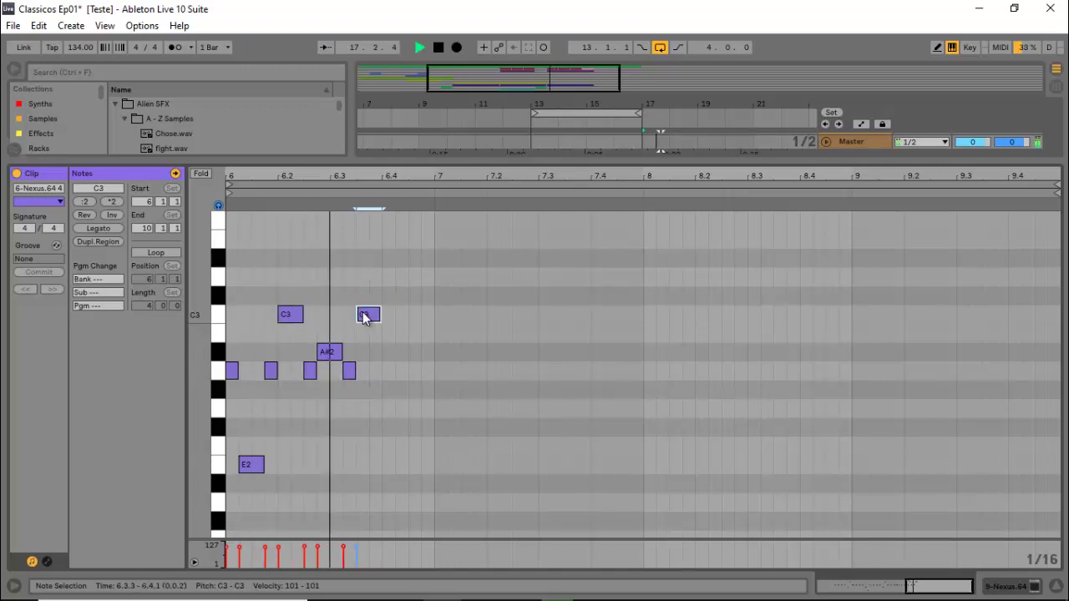
# Step: Add an A2 note two sixteenths long at 6.4.1 in the Nexus melody
pyautogui.press('space')
pyautogui.doubleClick(386, 370)
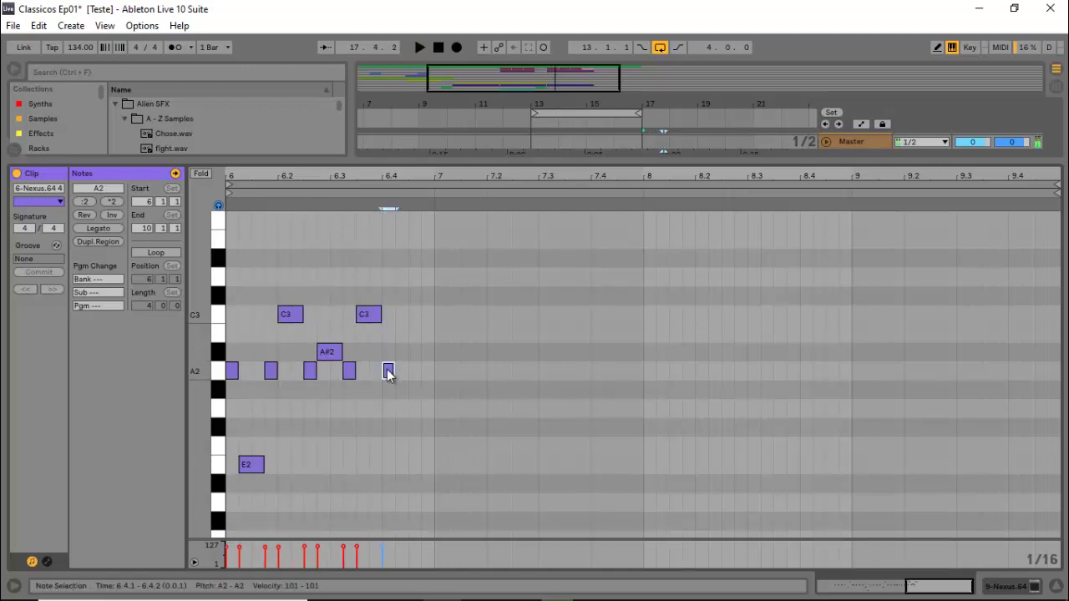
pyautogui.moveTo(389, 371); pyautogui.dragTo(408, 371)
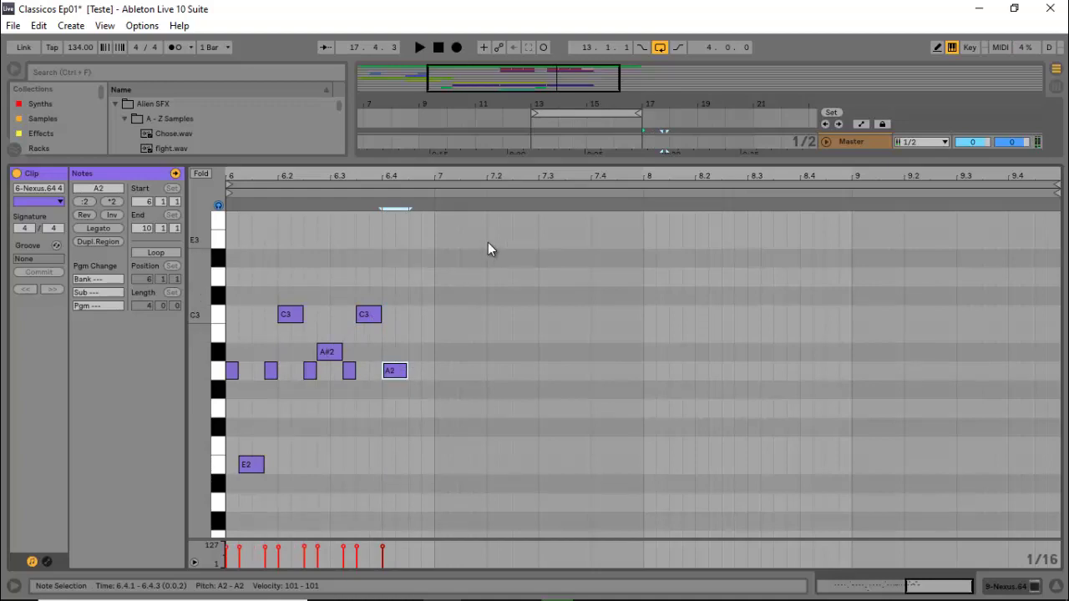
# Step: Move the arrangement loop to the four bars starting at bar 17 and play the mortal combat reference track soloed
pyautogui.hotkey('ctrl', 'alt', 'l')
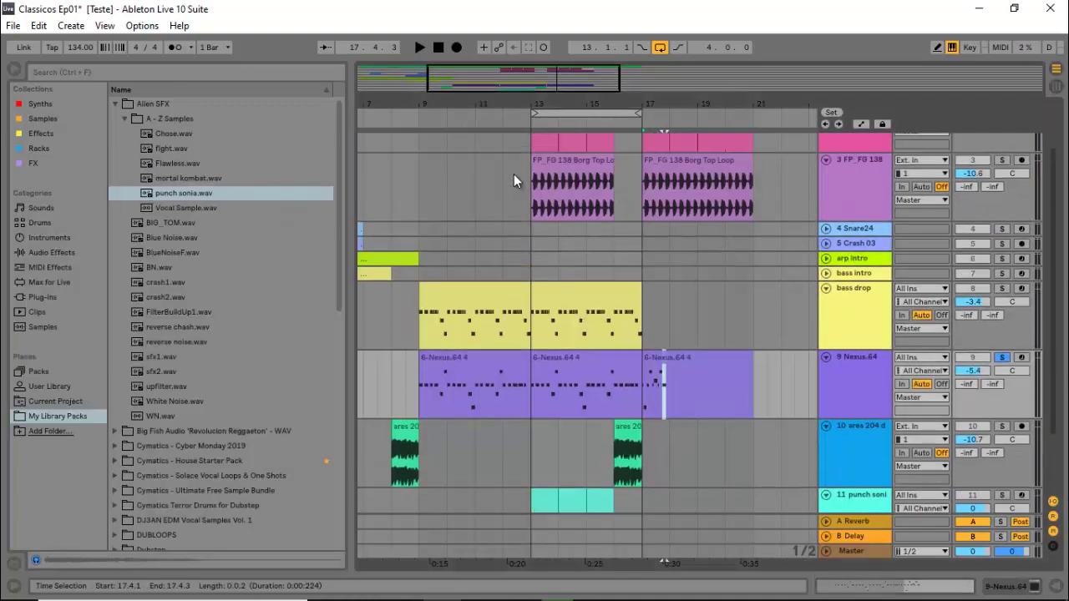
pyautogui.scroll(2, 514, 180)
pyautogui.moveTo(618, 112); pyautogui.dragTo(729, 111)
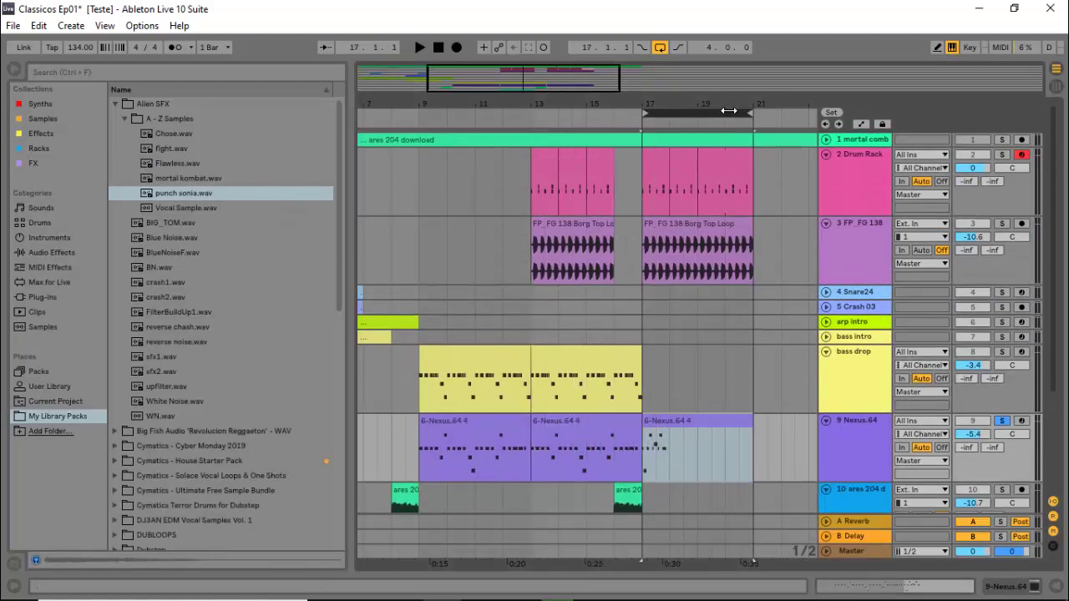
pyautogui.press('space')
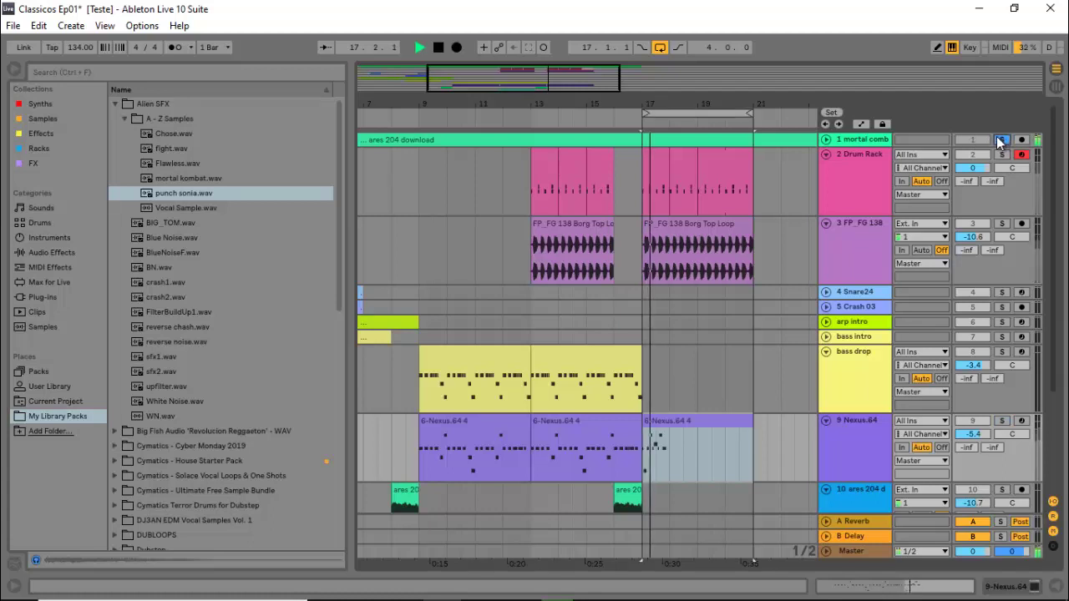
pyautogui.press('space')
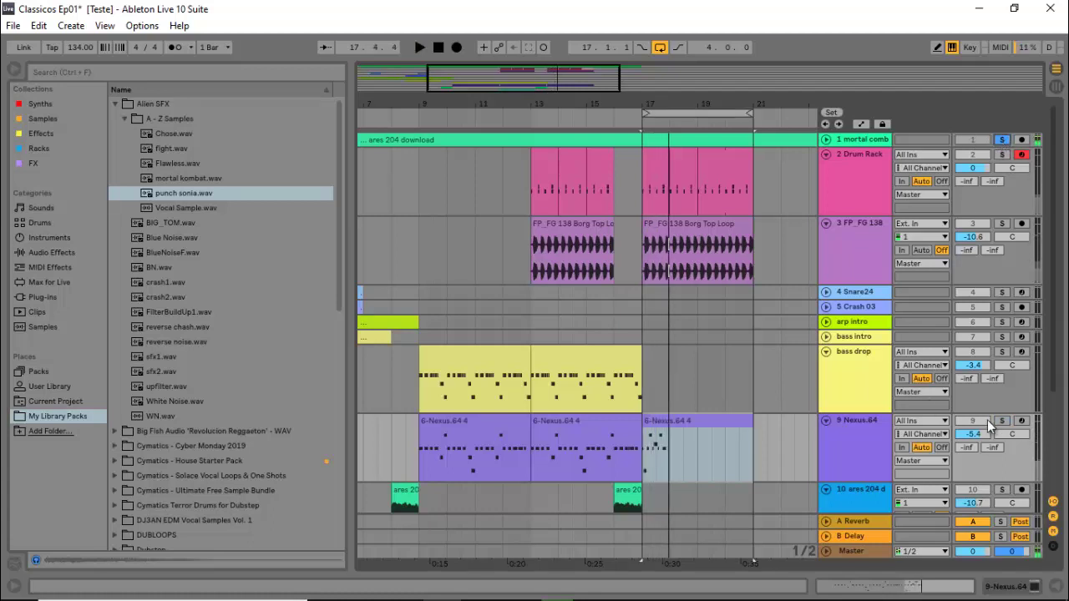
# Step: Play the Nexus melody from bar 17 and shorten the A2 note at 6.4.1 to one sixteenth
pyautogui.doubleClick(689, 423)
pyautogui.press('space')
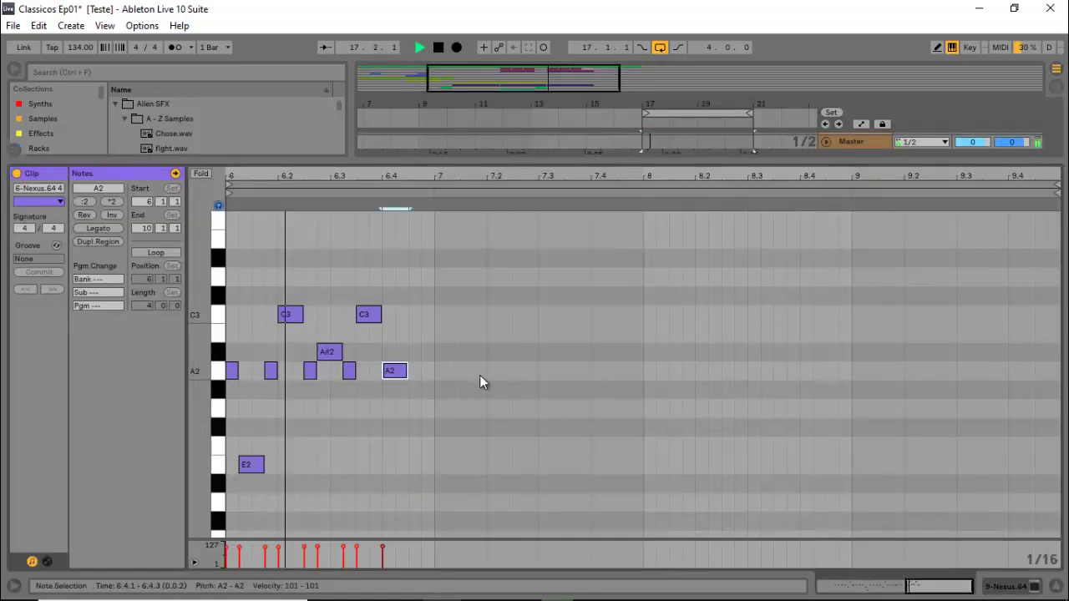
pyautogui.press('space')
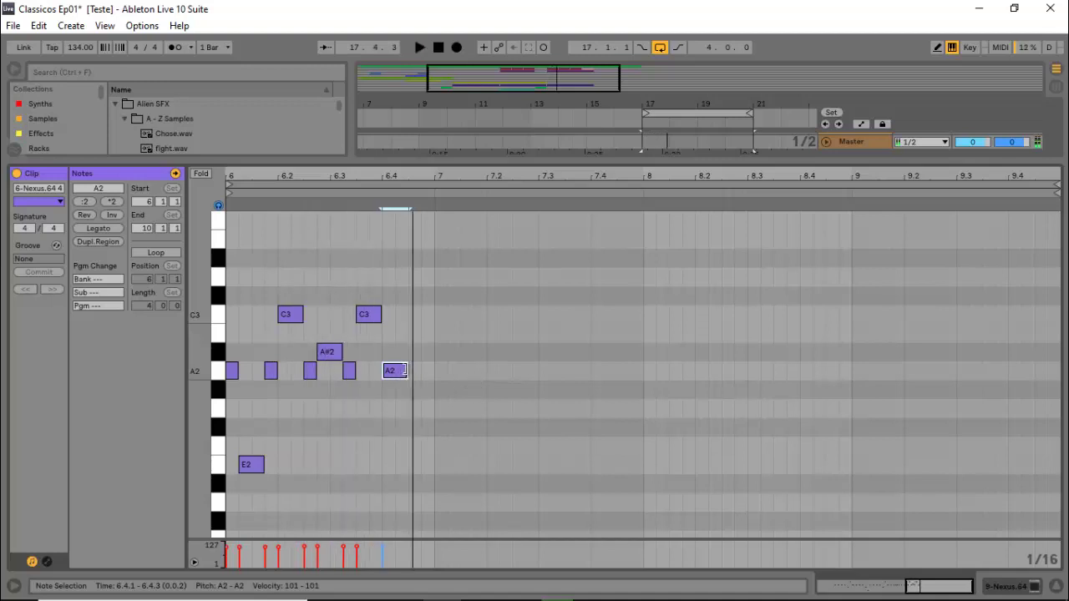
pyautogui.click(403, 370)
pyautogui.moveTo(405, 369); pyautogui.dragTo(398, 370)
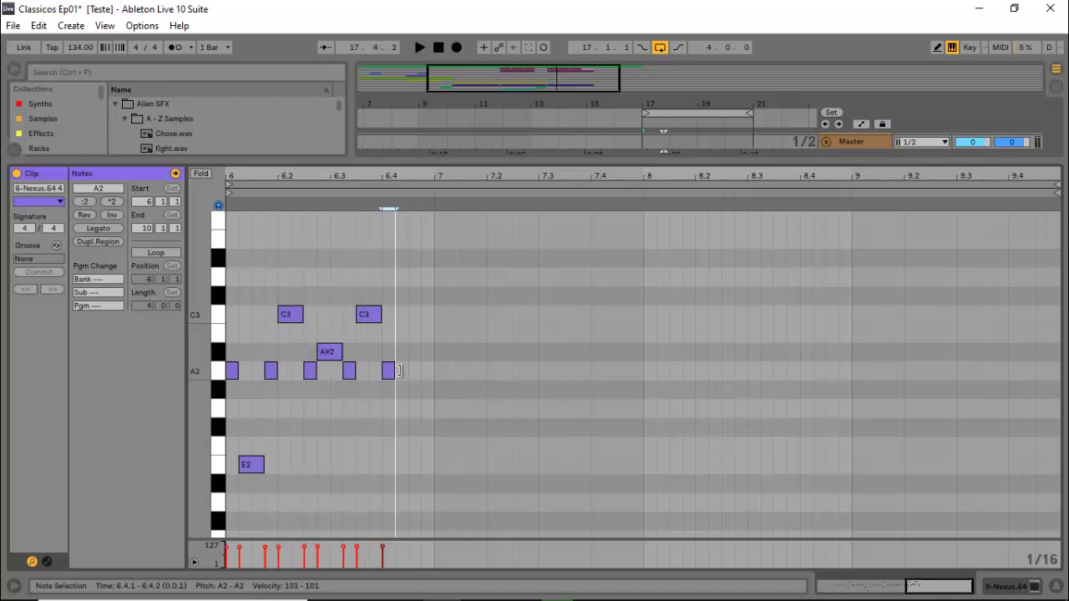
# Step: Add a one-sixteenth A#2 at 6.4.2 and a two-sixteenth G2 at 6.4.3, and play the phrase
pyautogui.doubleClick(400, 350)
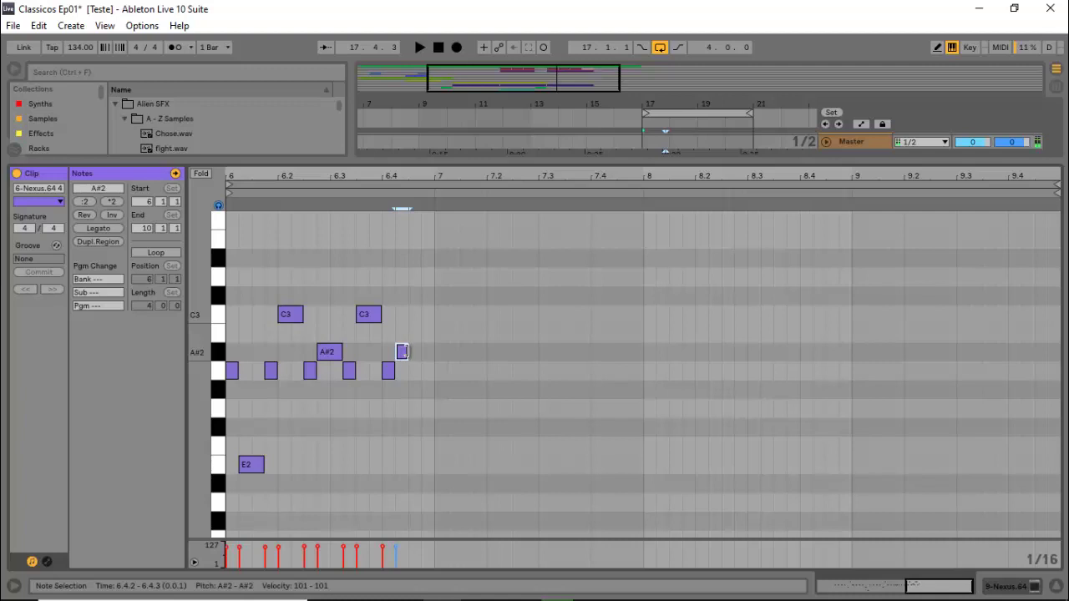
pyautogui.doubleClick(415, 445)
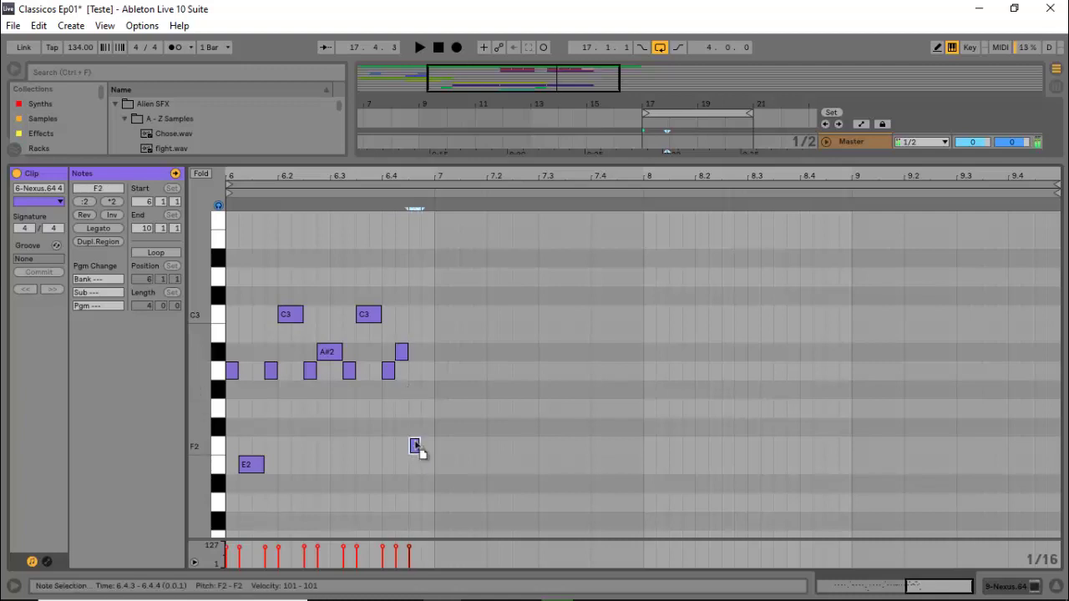
pyautogui.moveTo(414, 445); pyautogui.dragTo(433, 409)
pyautogui.press('space')
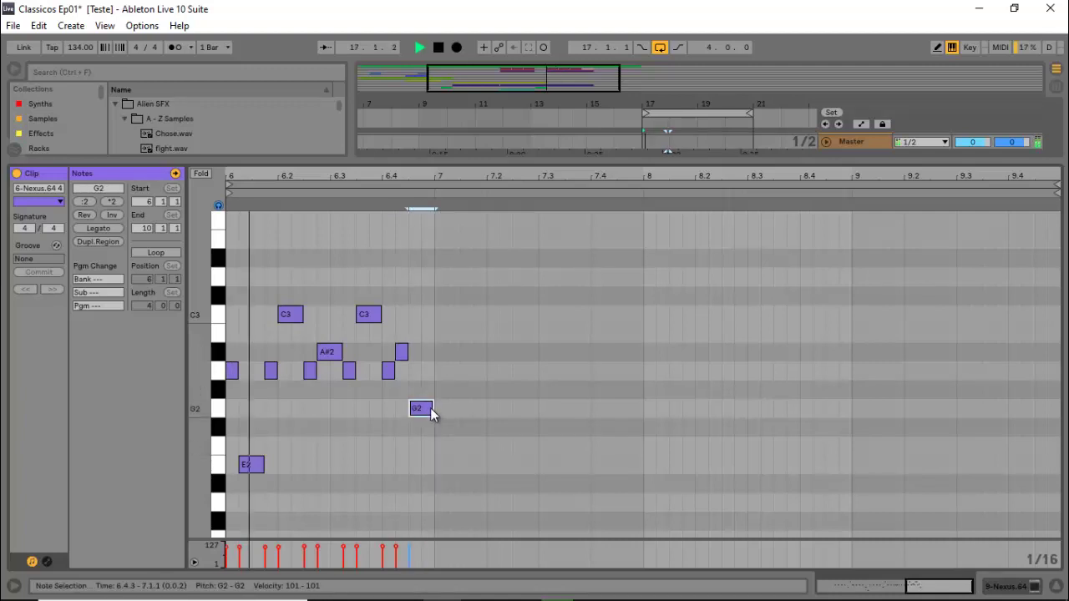
pyautogui.press('space')
# Step: Duplicate all the notes of bar 6 into bar 7 of the Nexus clip
pyautogui.click(422, 278)
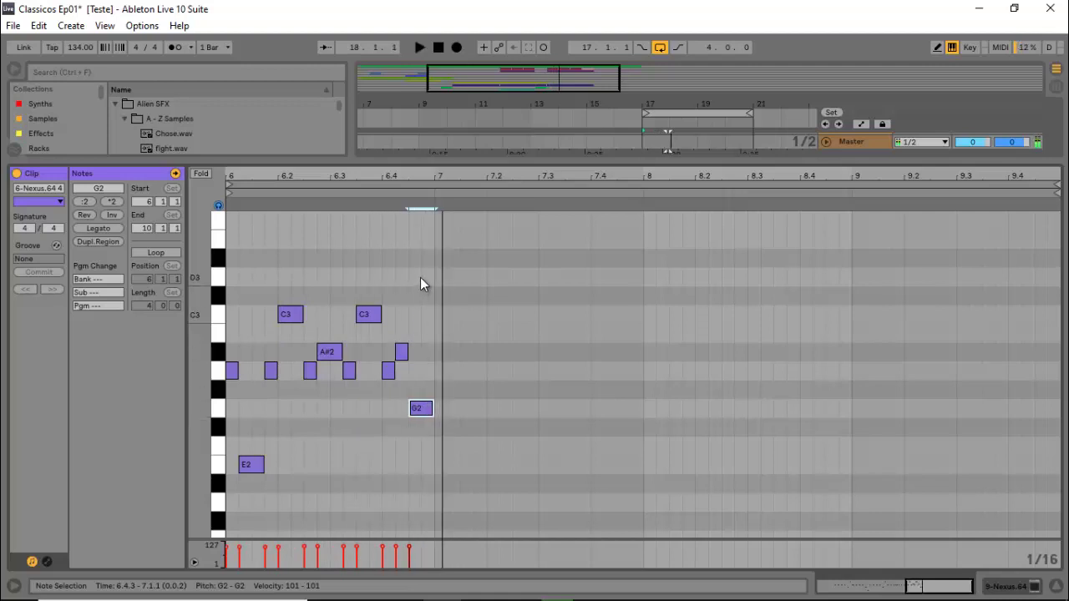
pyautogui.moveTo(425, 269); pyautogui.dragTo(226, 507)
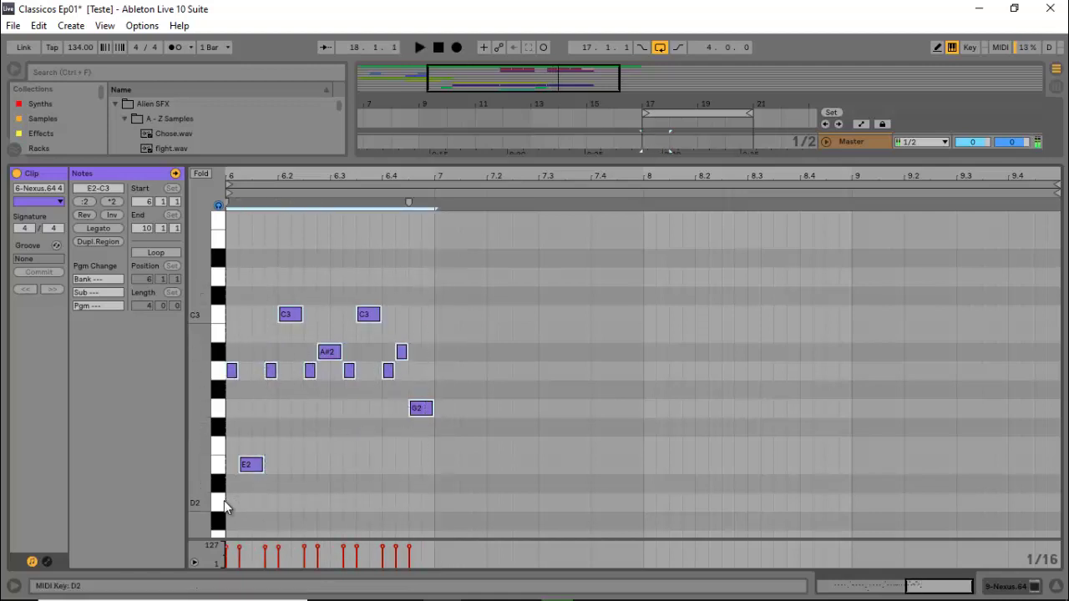
pyautogui.hotkey('ctrl', 'd')
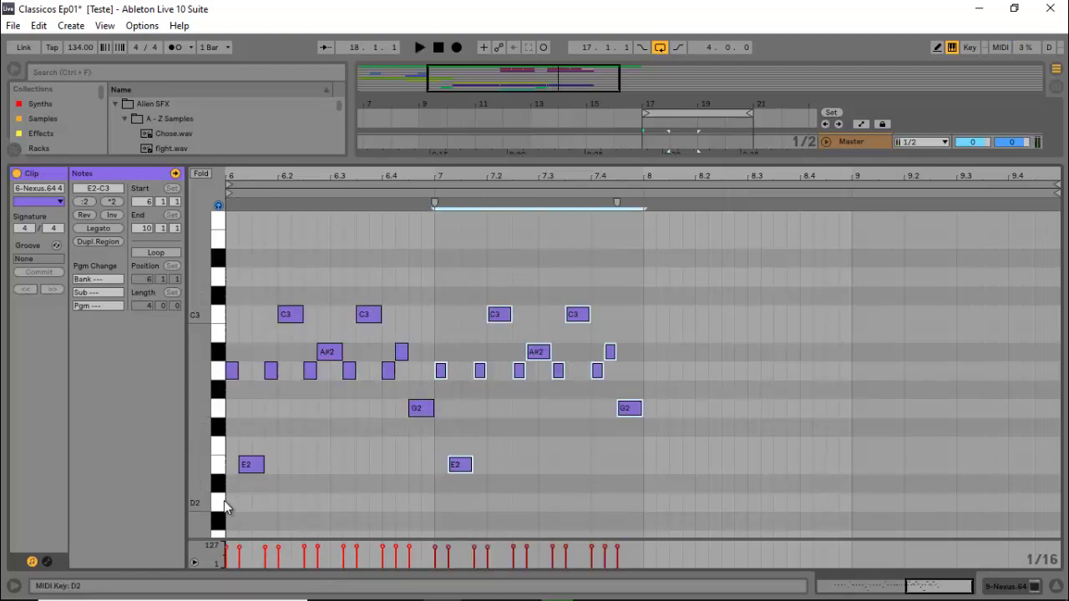
pyautogui.click(538, 357)
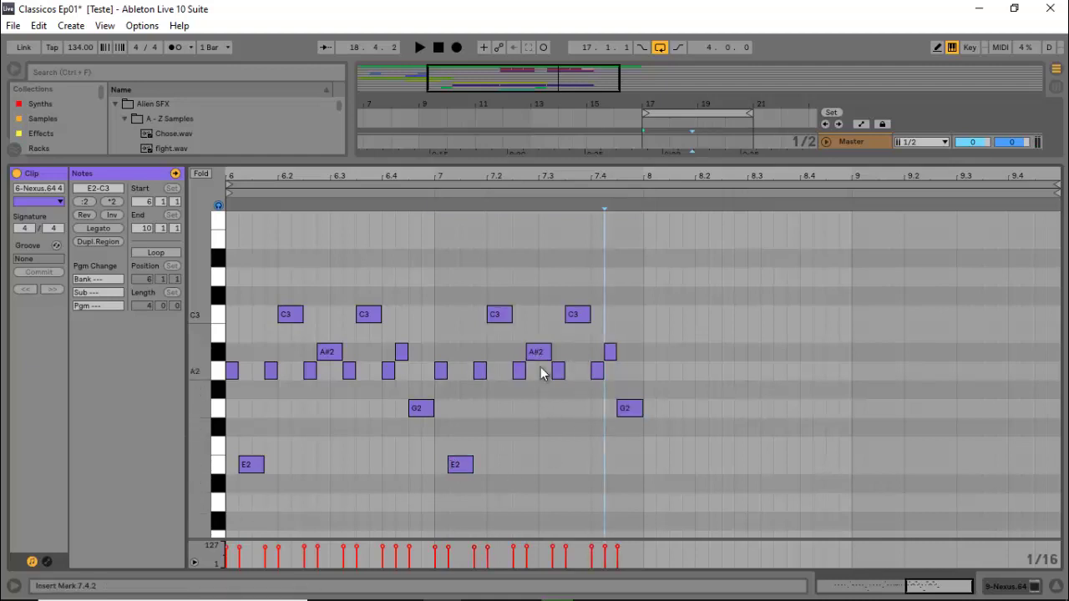
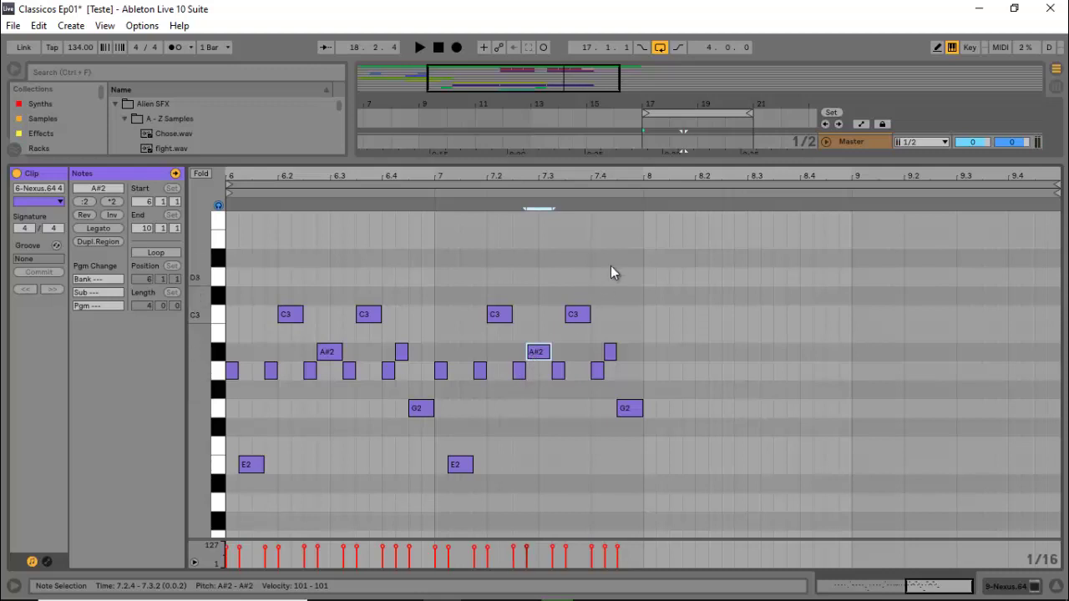
# Step: Duplicate the two-bar phrase of bars 6 and 7 into bars 8 and 9 and play the clip
pyautogui.moveTo(642, 273); pyautogui.dragTo(193, 506)
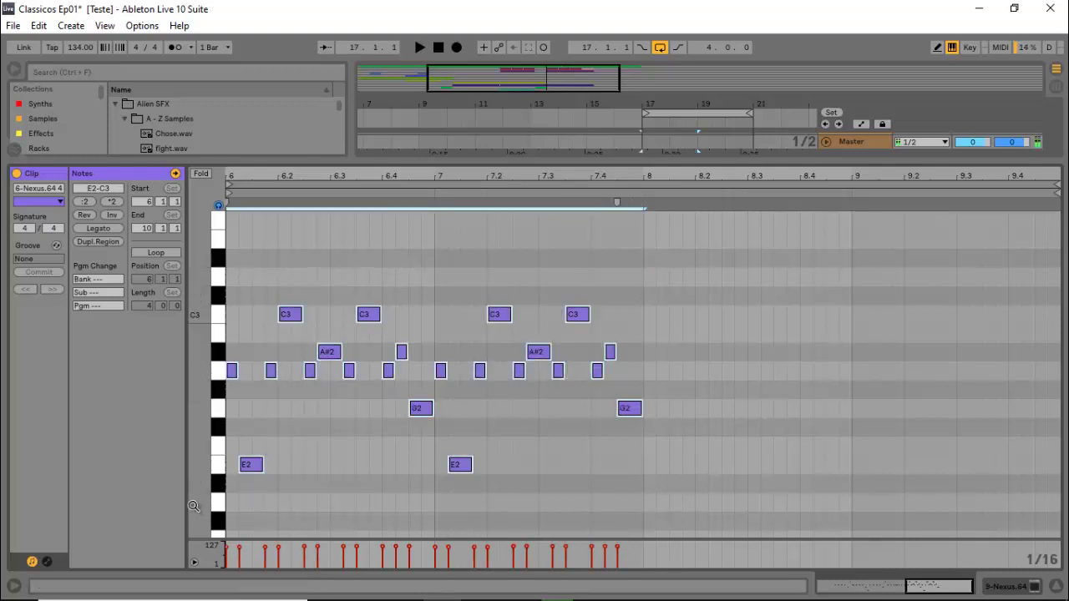
pyautogui.hotkey('ctrl', 'd')
pyautogui.press('space')
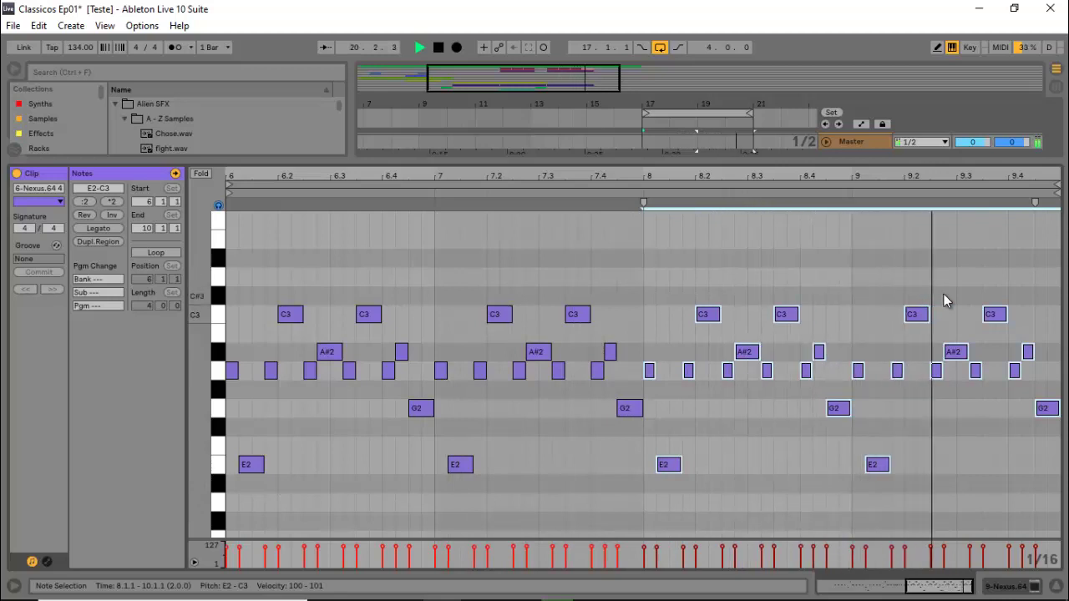
pyautogui.press('space')
# Step: Delete the notes from 9.2.4 to the end of bar 9 and check the ending by ear
pyautogui.moveTo(968, 271); pyautogui.dragTo(1056, 500)
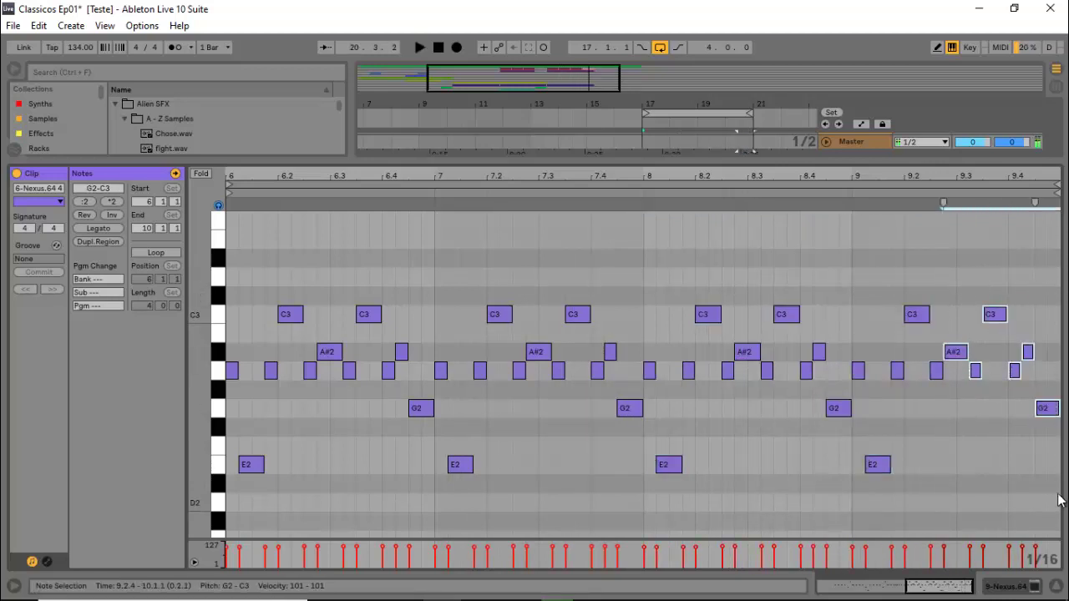
pyautogui.press('Delete')
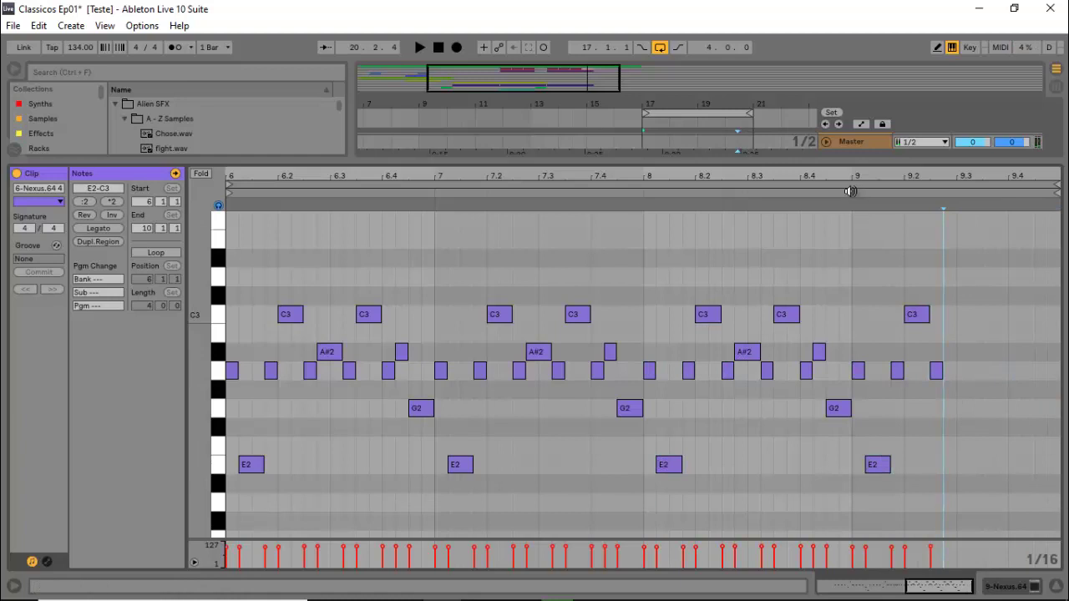
pyautogui.press('space')
# Step: Move the A2 note at 9.2.3 down to G2, duplicate it to 9.2.4, and play from bar 9
pyautogui.moveTo(936, 371); pyautogui.dragTo(942, 411)
pyautogui.hotkey('ctrl', 'd')
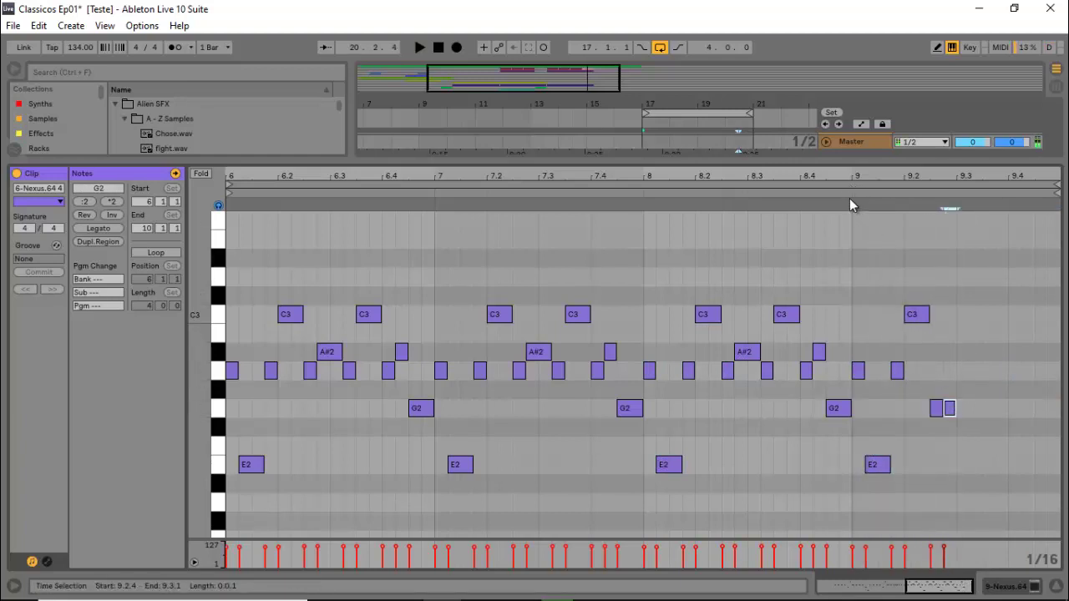
pyautogui.click(849, 193)
pyautogui.press('space')
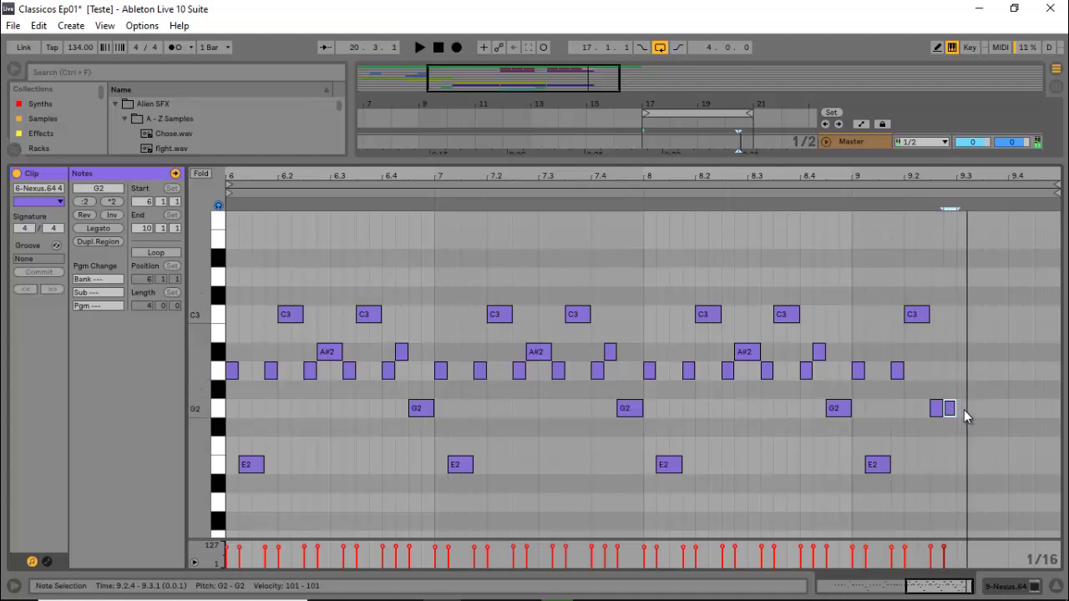
# Step: Duplicate the G2 sixteenth to 9.3.1 and 9.3.2 and play the ending from bar 9
pyautogui.hotkey('ctrl', 'd')
pyautogui.hotkey('ctrl', 'd')
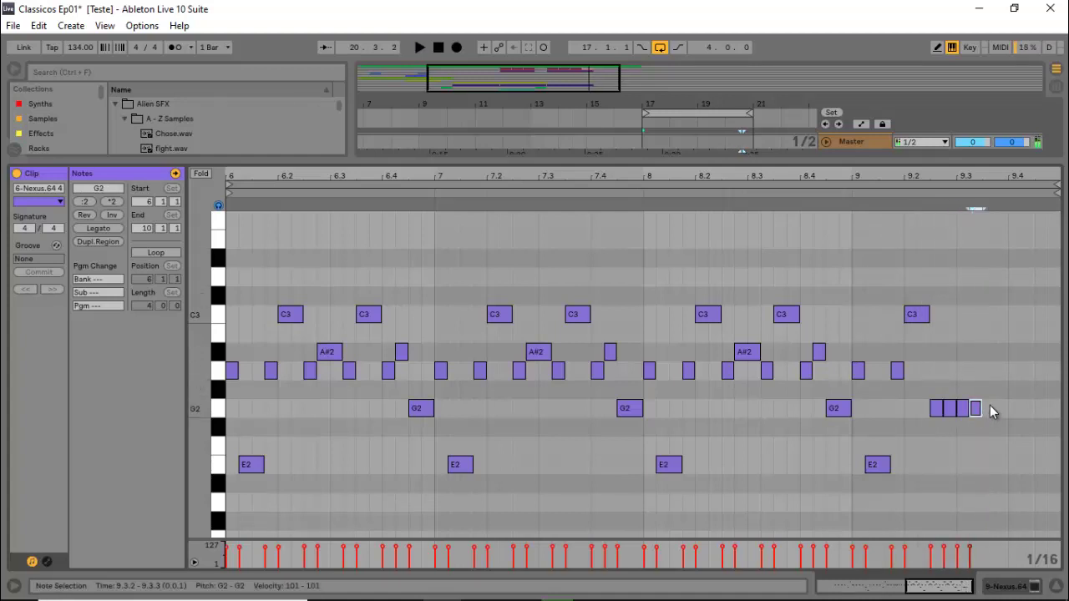
pyautogui.press('space')
pyautogui.click(852, 192)
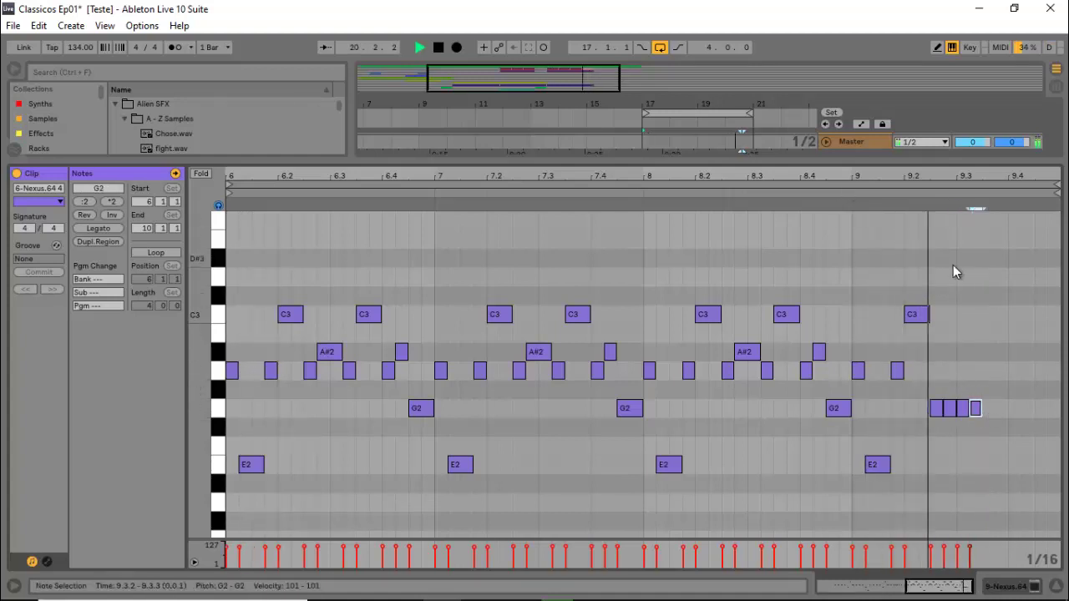
pyautogui.press('space')
# Step: Try replacing the G2 sixteenths at 9.2.3 and 9.2.4 with a single two-sixteenth G2 and play from bar 9
pyautogui.click(950, 407)
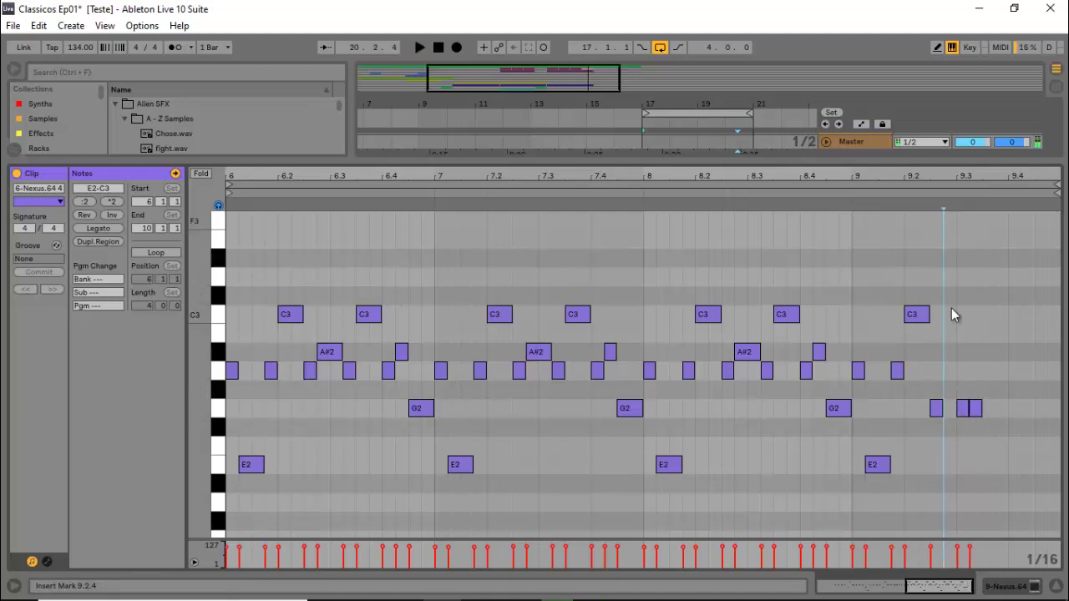
pyautogui.moveTo(941, 410); pyautogui.dragTo(954, 410)
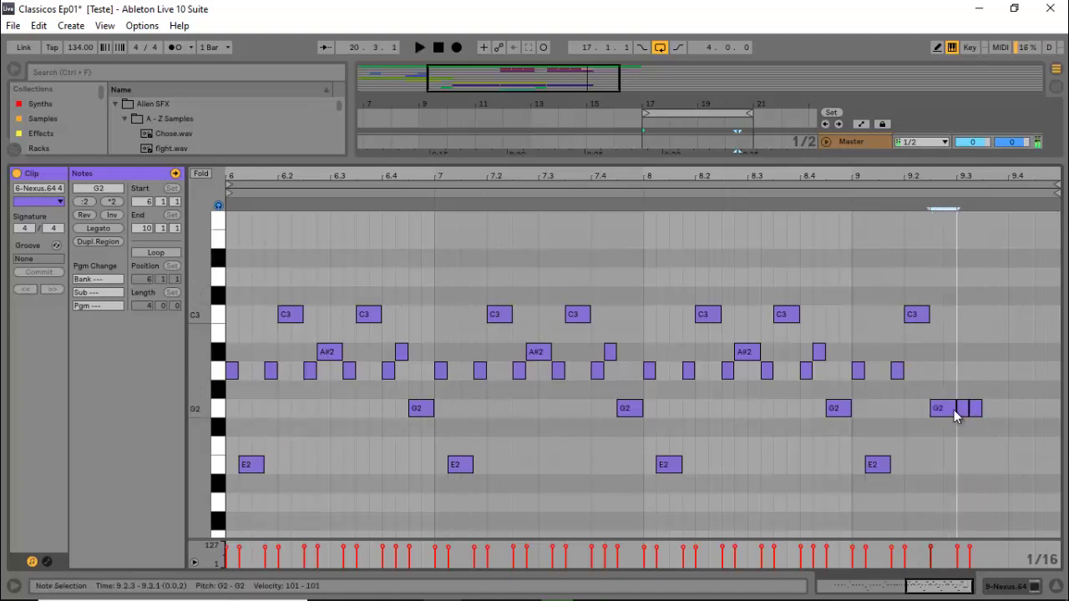
pyautogui.click(860, 193)
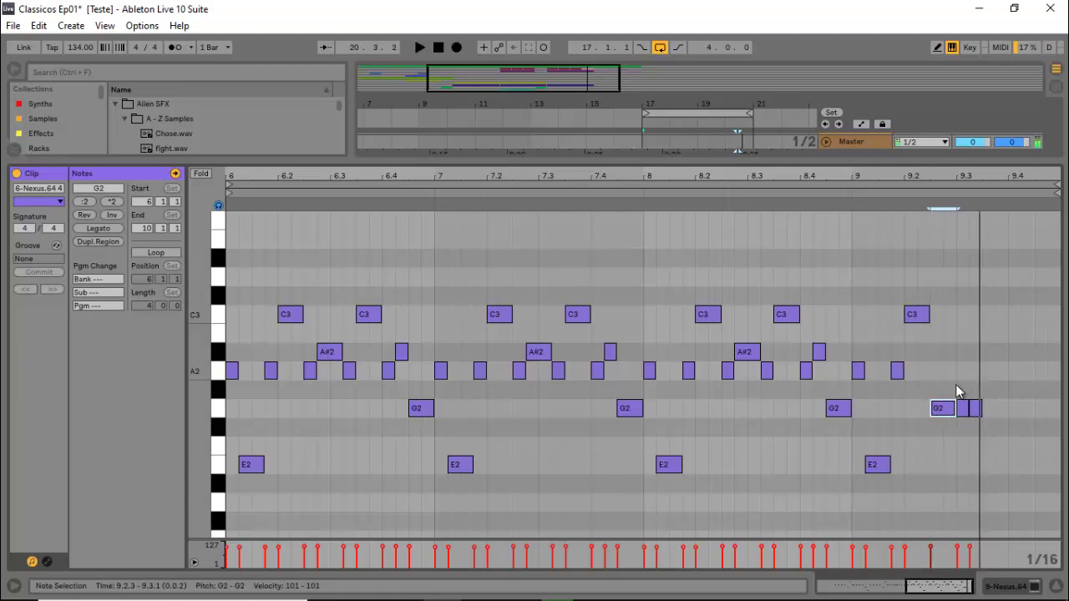
# Step: Rework the bar 9 G2 notes into sixteenths at 9.2.3, 9.2.4 and 9.3.2, followed by a two-sixteenth G2 at 9.3.3
pyautogui.moveTo(953, 408)
pyautogui.mouseDown()
pyautogui.moveTo(942, 408)
pyautogui.moveTo(951, 409)
pyautogui.mouseUp()
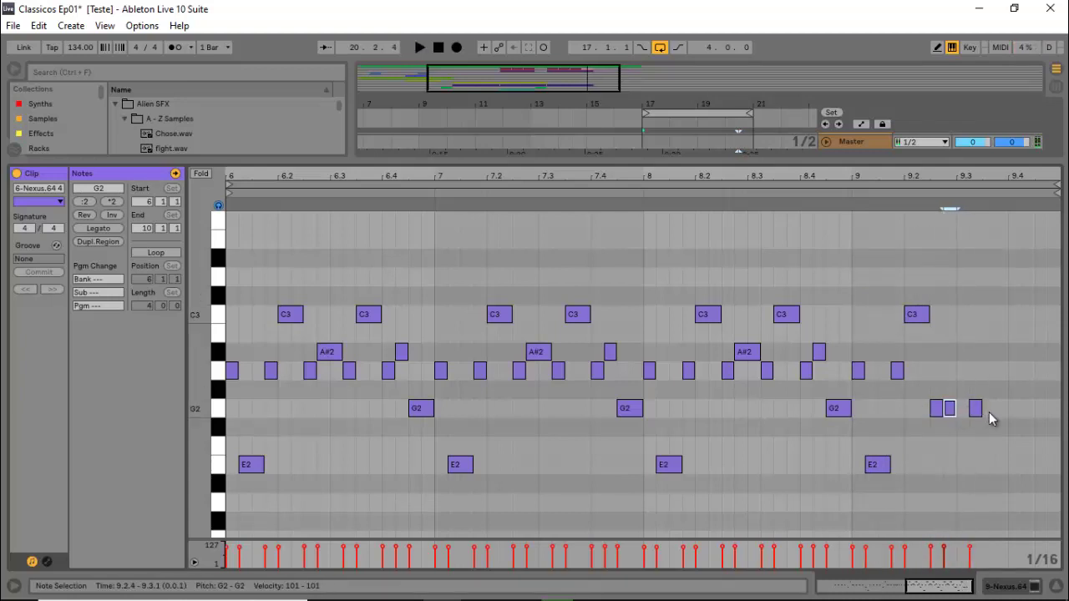
pyautogui.doubleClick(989, 408)
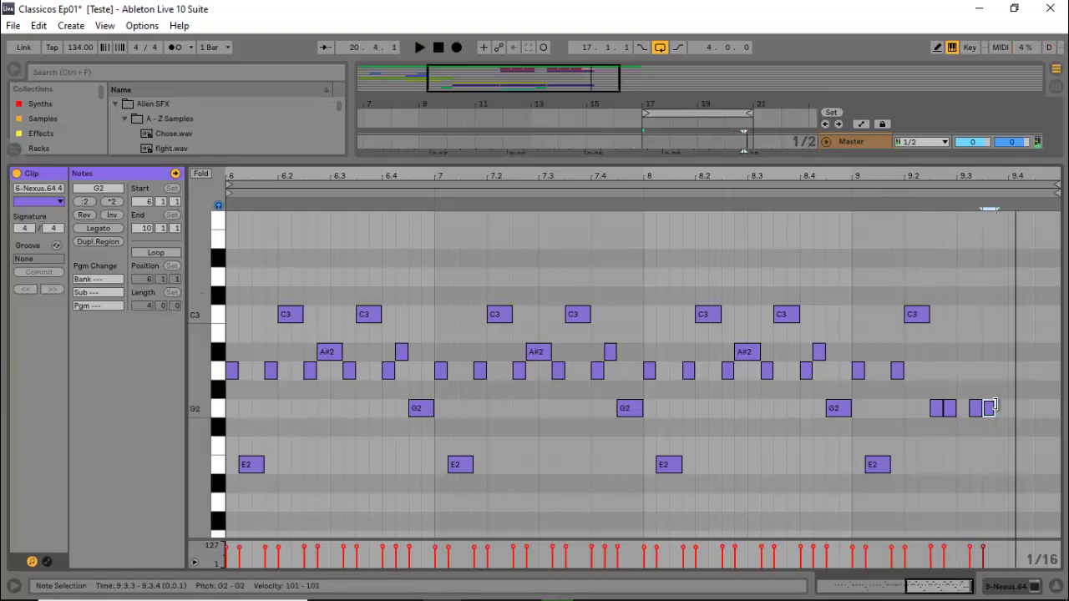
pyautogui.moveTo(992, 407); pyautogui.dragTo(1006, 407)
# Step: Add a closing A2 note two sixteenths long at 9.4.1
pyautogui.doubleClick(1013, 371)
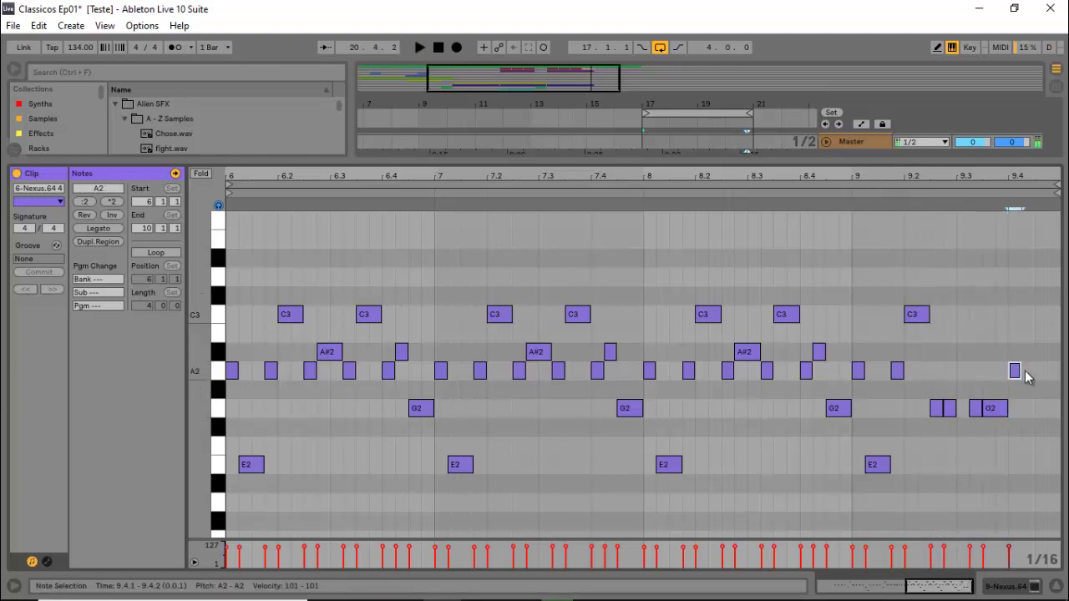
pyautogui.click(1023, 371)
pyautogui.moveTo(1019, 371); pyautogui.dragTo(1033, 371)
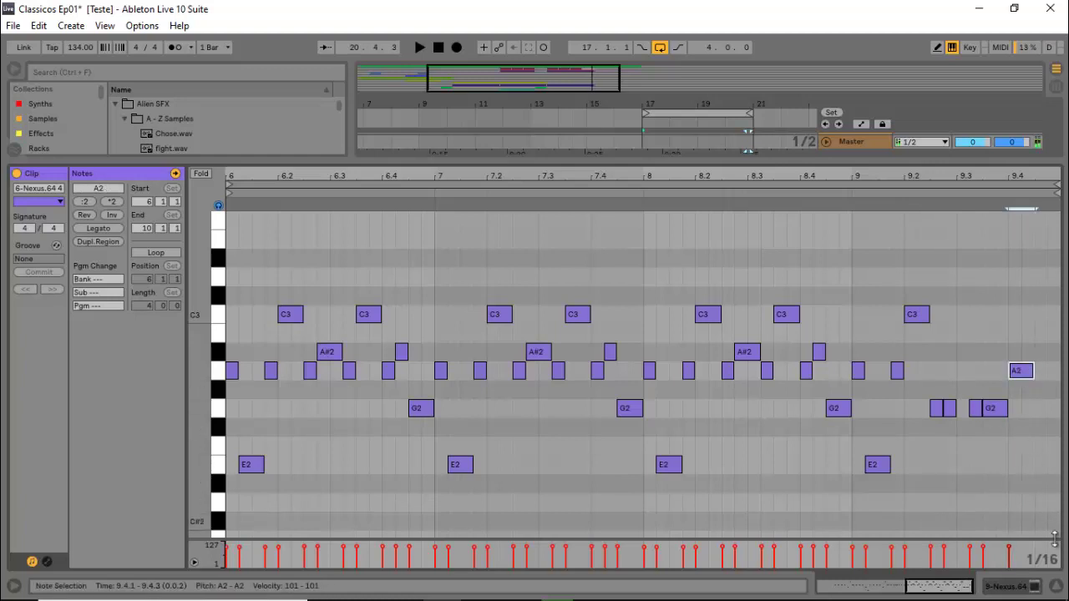
# Step: Copy the bass drop clip from bar 13 to bar 17 in the arrangement and play the loop
pyautogui.click(1056, 587)
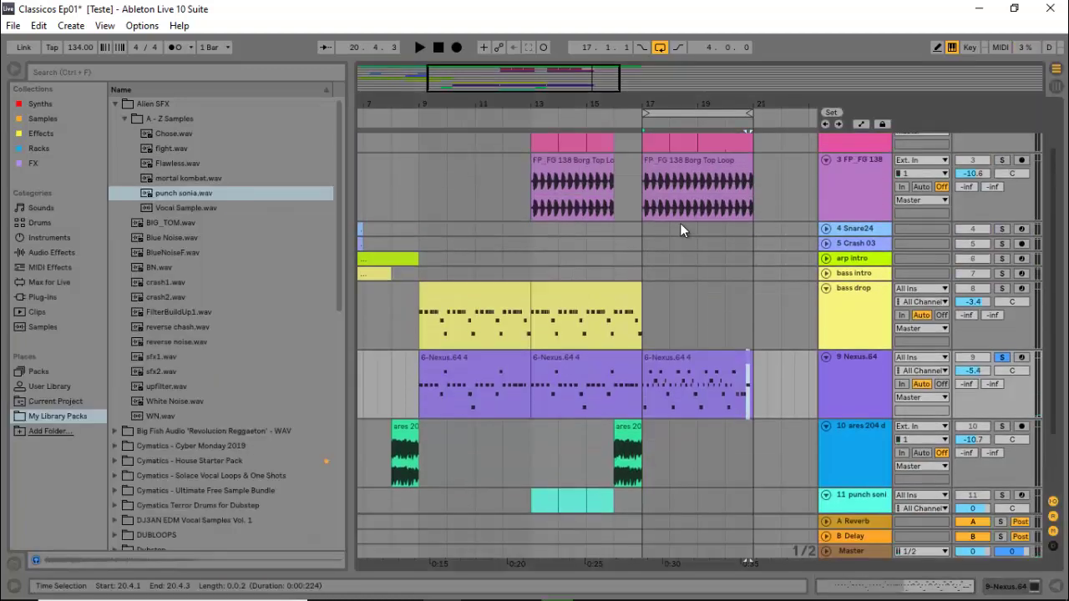
pyautogui.click(601, 302)
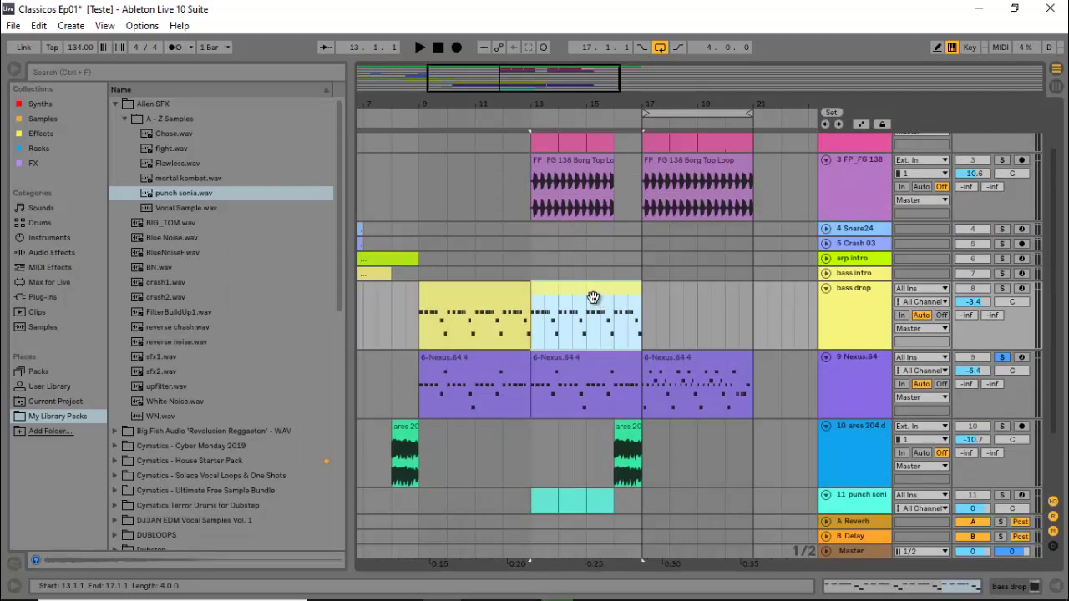
pyautogui.moveTo(593, 298); pyautogui.dragTo(702, 294)
pyautogui.press('space')
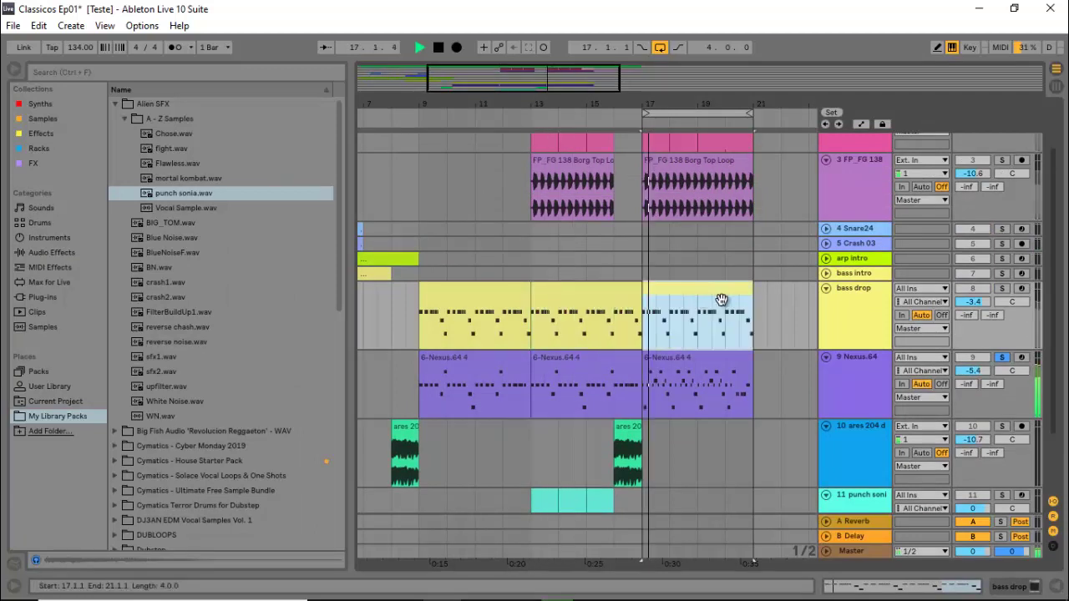
# Step: Turn off the solo on the Nexus.64 track and listen to the full mix from bar 17
pyautogui.click(1001, 357)
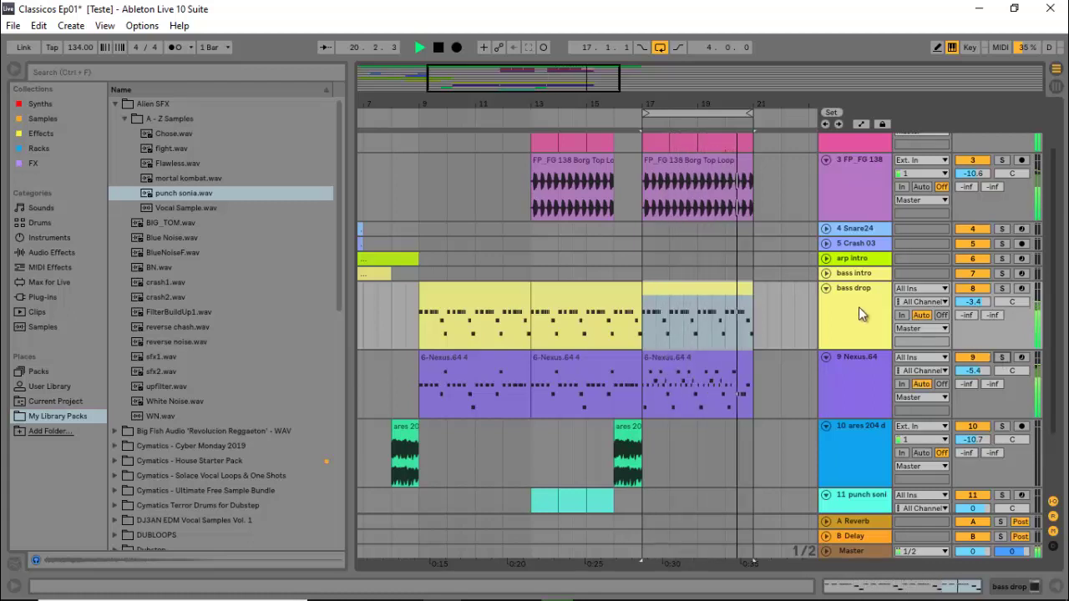
pyautogui.press('space')
# Step: Copy the one-bar punch sonia clip from bar 13 to bar 17 and duplicate it three times to fill bars 17 to 20
pyautogui.scroll(-2, 692, 277)
pyautogui.scroll(-1, 692, 276)
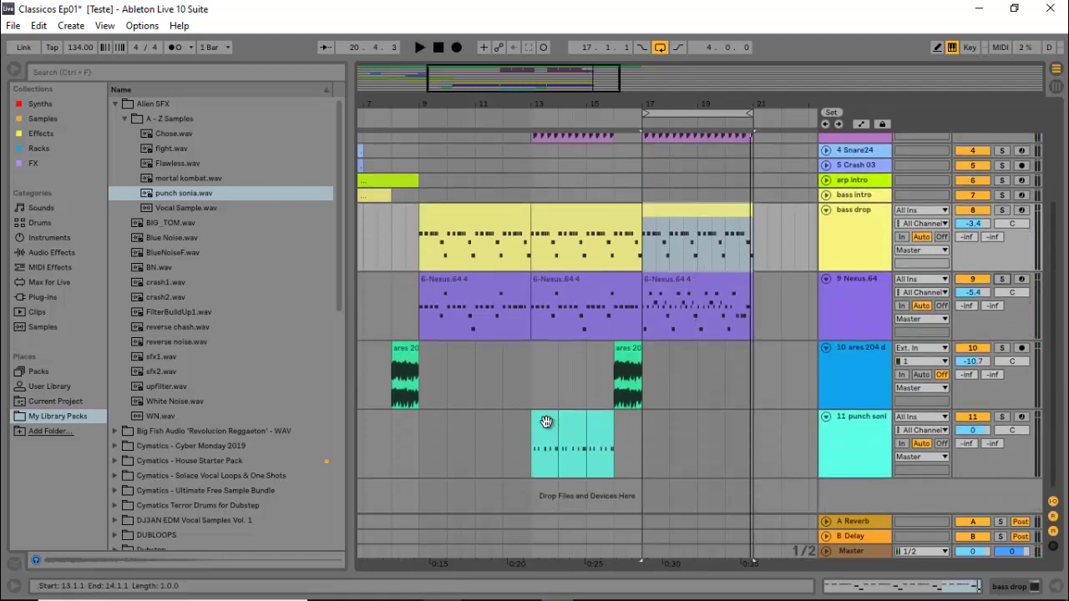
pyautogui.moveTo(546, 421)
pyautogui.mouseDown()
pyautogui.moveTo(592, 436)
pyautogui.moveTo(672, 420)
pyautogui.mouseUp()
pyautogui.moveTo(654, 419); pyautogui.dragTo(654, 418)
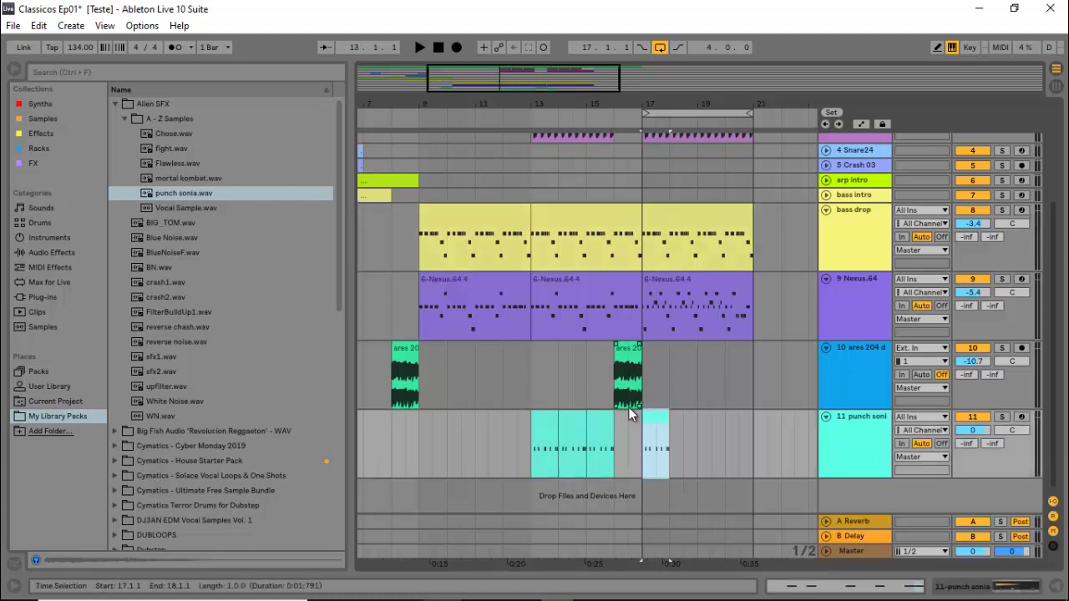
pyautogui.hotkey('ctrl', 'd')
pyautogui.hotkey('ctrl', 'd')
pyautogui.hotkey('ctrl', 'd')
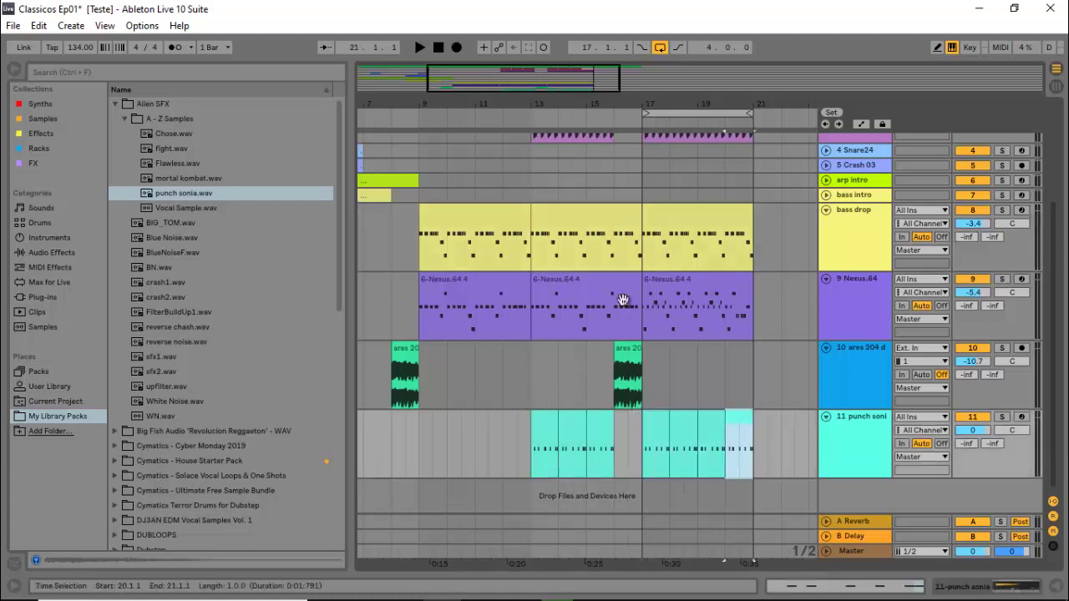
# Step: Solo the mortal combat reference track and play it from bar 17
pyautogui.scroll(4, 618, 298)
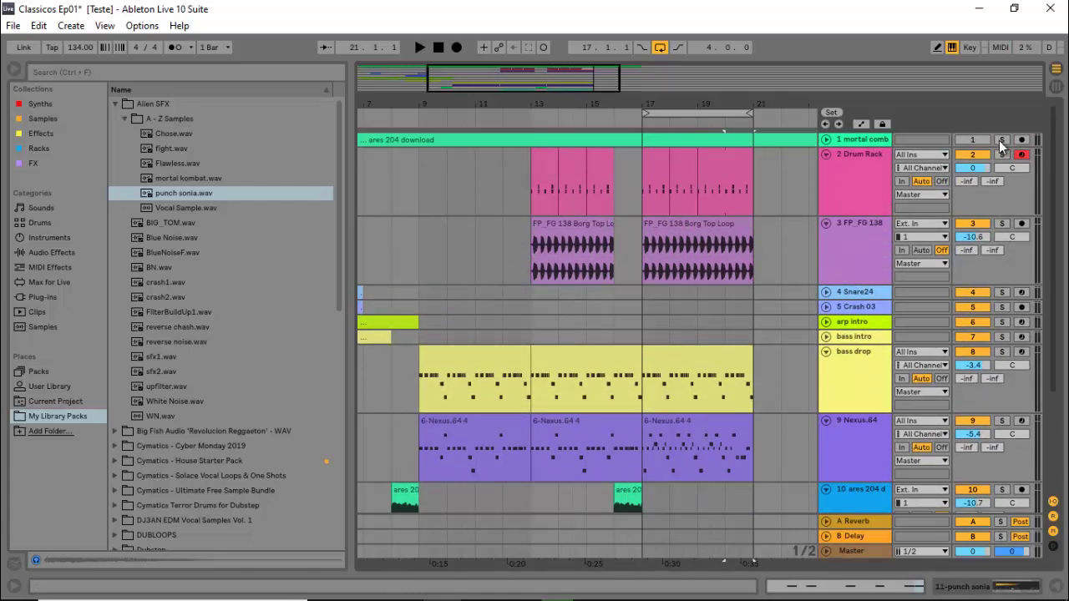
pyautogui.click(1001, 139)
pyautogui.click(652, 149)
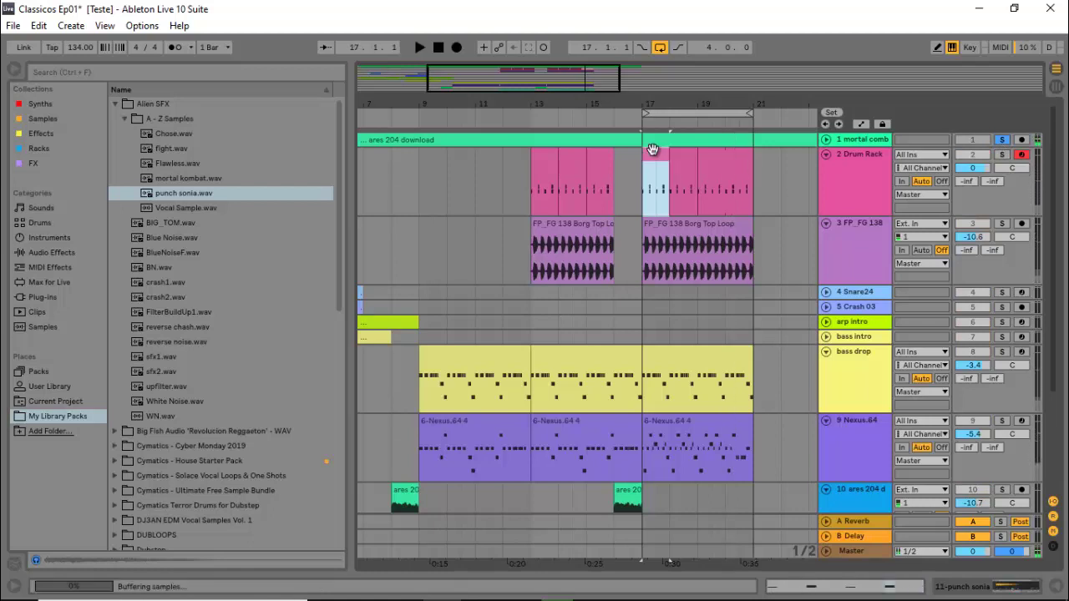
pyautogui.press('space')
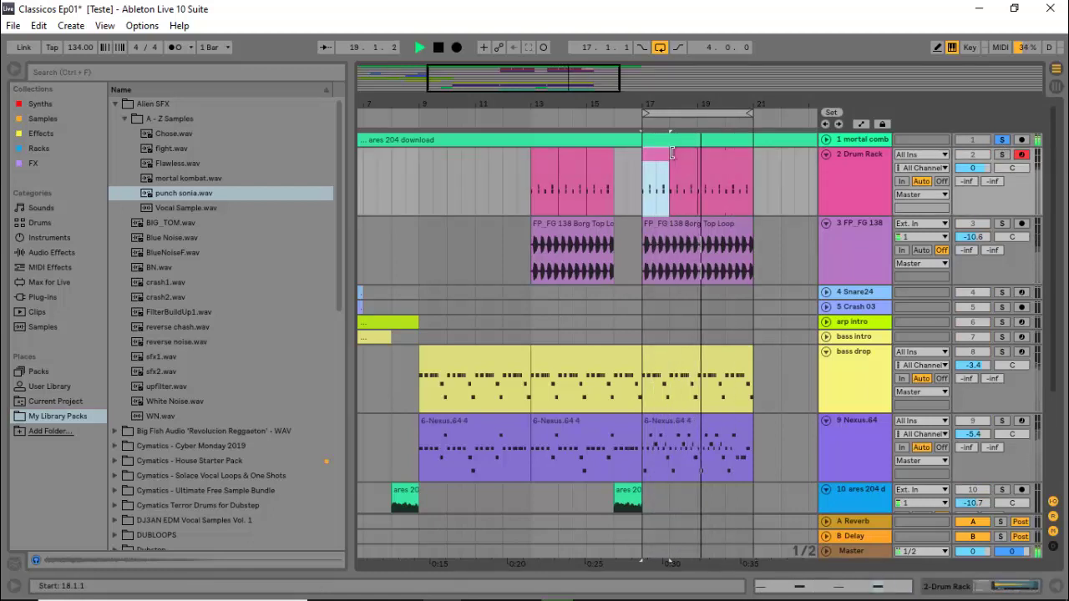
# Step: Open the bass drop clip at bar 17 and delete every note except the first A2
pyautogui.scroll(-2, 670, 153)
pyautogui.doubleClick(668, 304)
pyautogui.press('space')
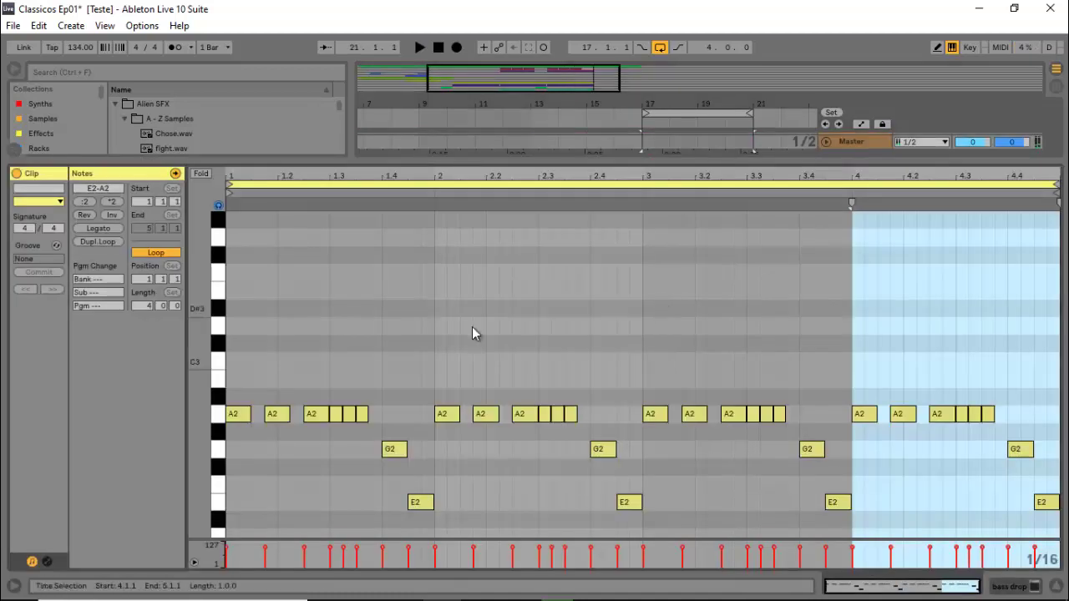
pyautogui.moveTo(264, 351); pyautogui.dragTo(1052, 517)
pyautogui.press('Delete')
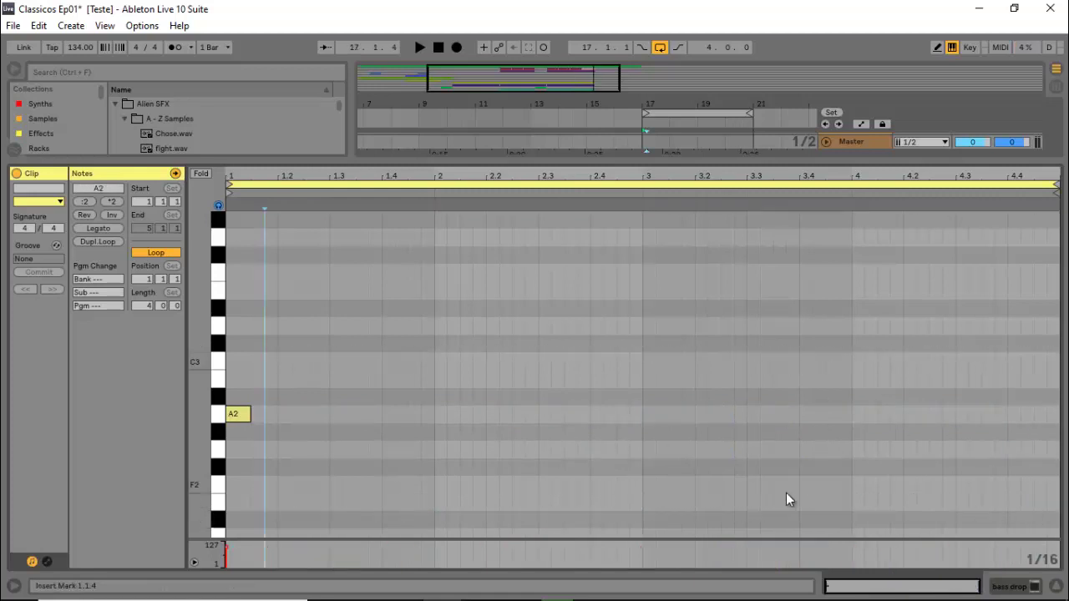
# Step: Shorten the first A2 to a sixteenth and add sixteenth A2 notes at 1.1.2, 1.1.4 and 1.2.1, checking by playback
pyautogui.moveTo(248, 415); pyautogui.dragTo(241, 413)
pyautogui.doubleClick(242, 413)
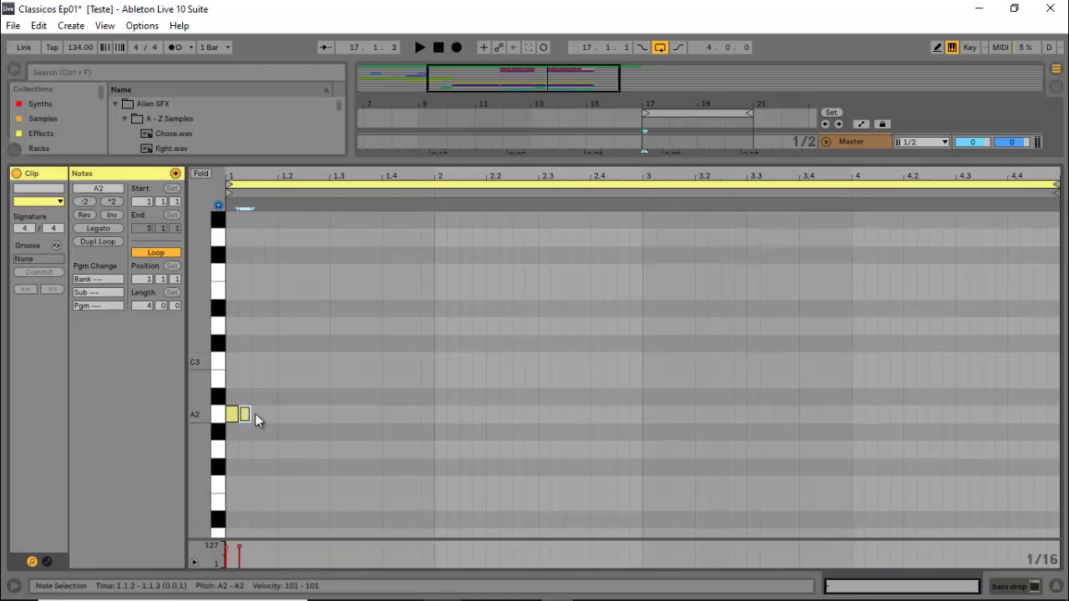
pyautogui.press('space')
pyautogui.press('space')
pyautogui.doubleClick(270, 415)
pyautogui.doubleClick(282, 415)
pyautogui.press('space')
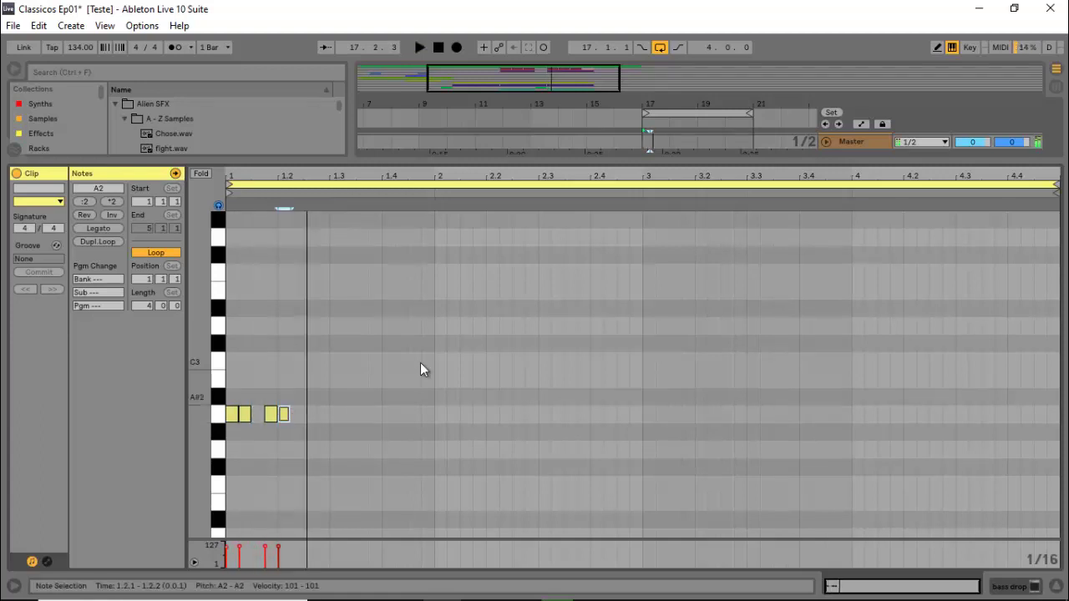
# Step: Solo the bass drop track instead of the reference and return to the notes of its bar 17 clip
pyautogui.hotkey('ctrl', 'alt', 'l')
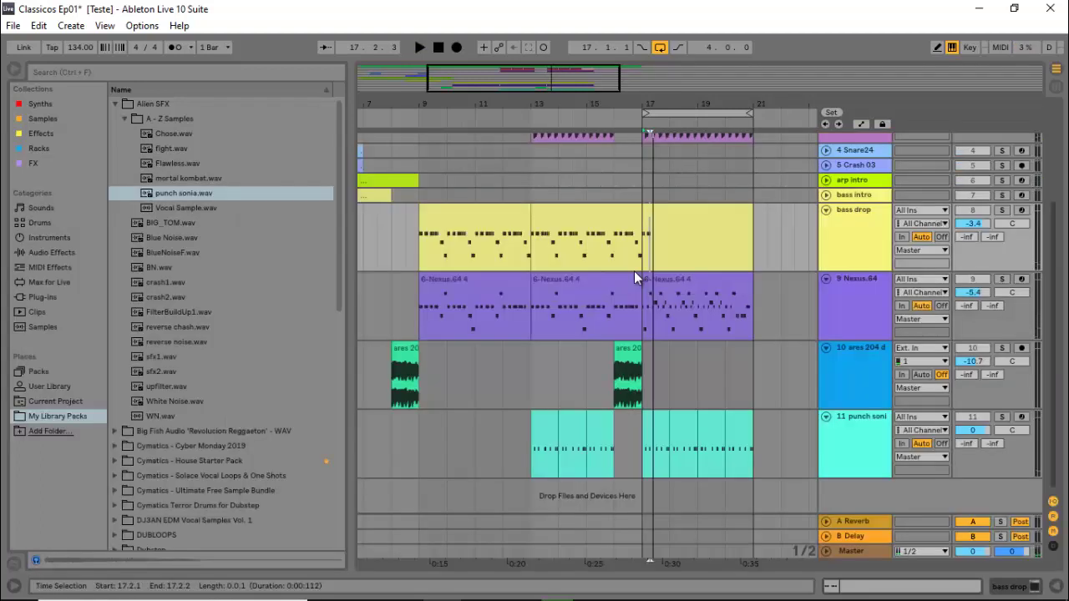
pyautogui.click(685, 228)
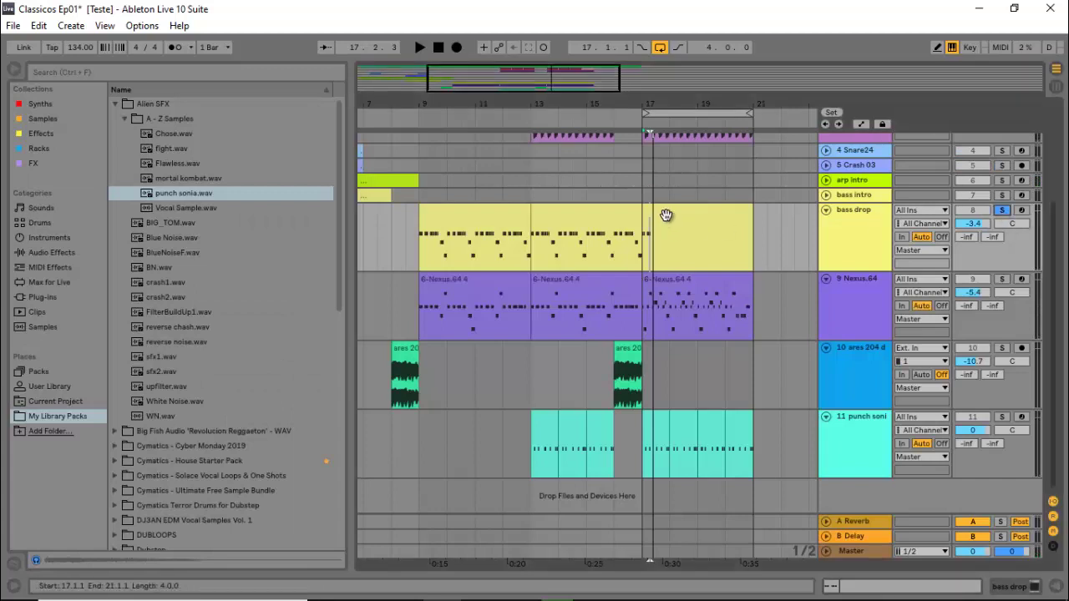
pyautogui.hotkey('ctrl', 'alt', 'l')
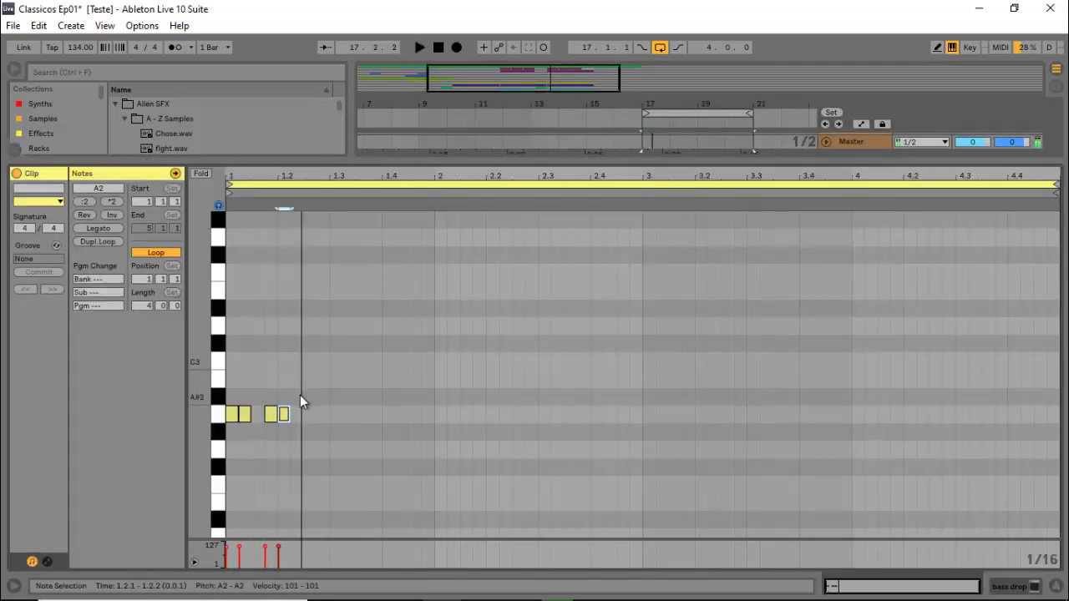
# Step: Add sixteenth A2 notes at 1.2.3, 1.2.4, 1.3.2, 1.3.3, 1.4.1 and 1.4.2, checking the rhythm by playback
pyautogui.doubleClick(311, 413)
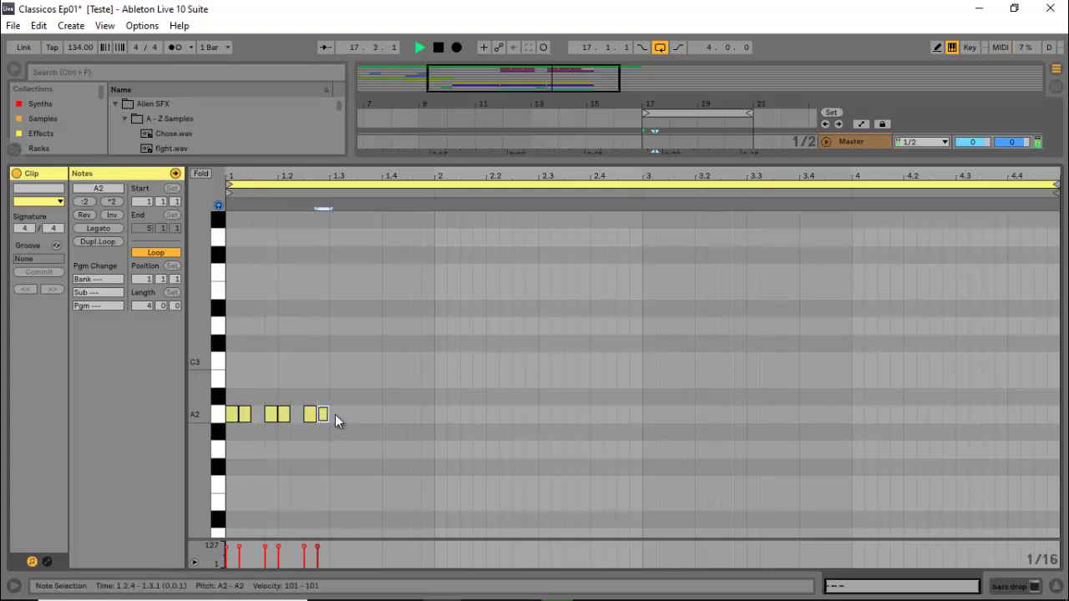
pyautogui.click(346, 414)
pyautogui.press('space')
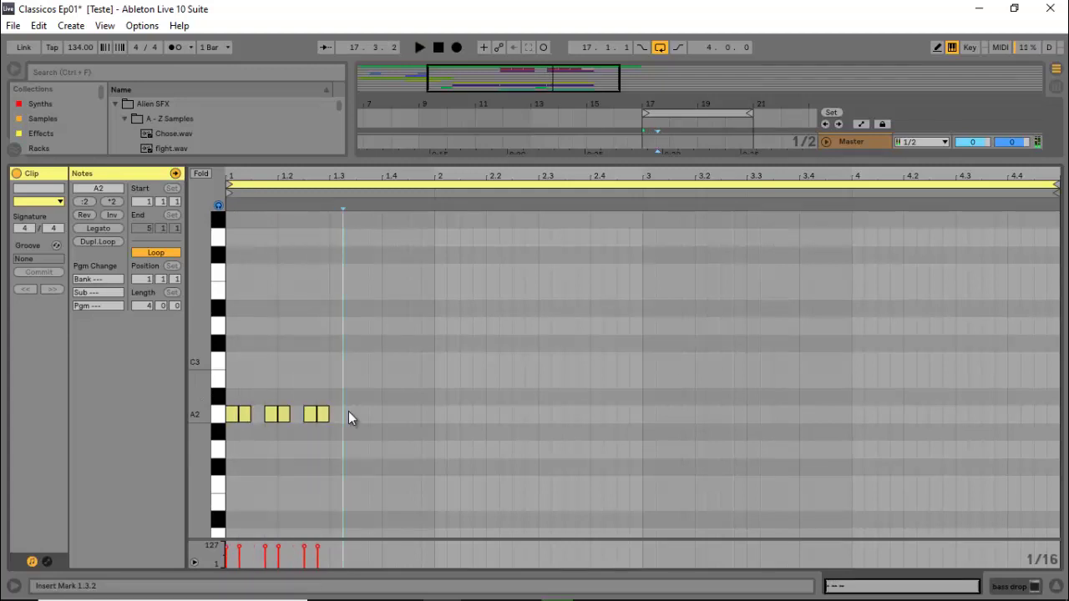
pyautogui.doubleClick(348, 414)
pyautogui.doubleClick(362, 413)
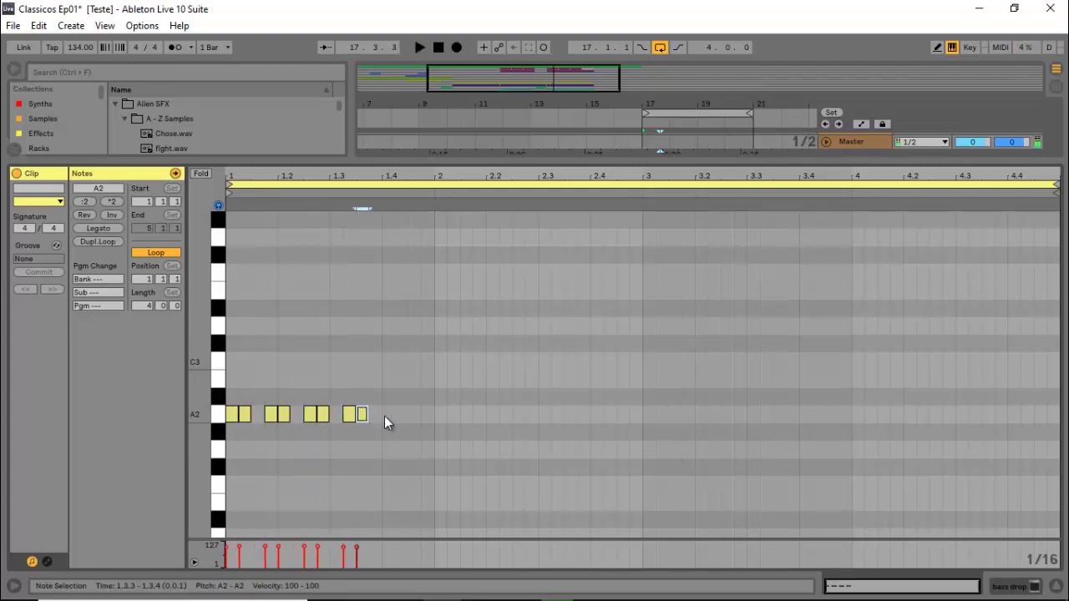
pyautogui.doubleClick(385, 415)
pyautogui.doubleClick(399, 414)
pyautogui.press('space')
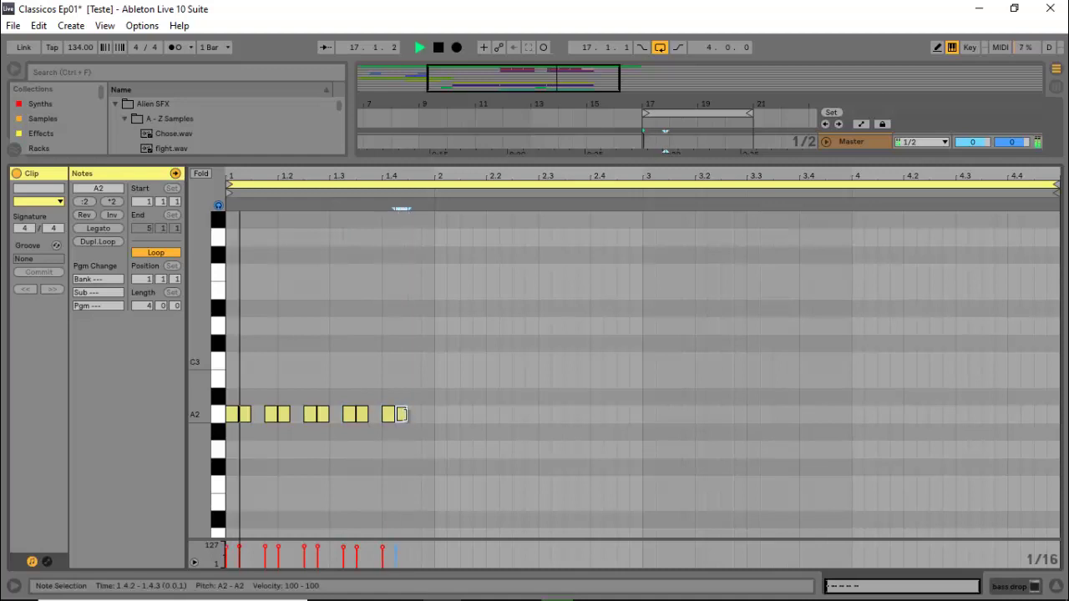
pyautogui.press('space')
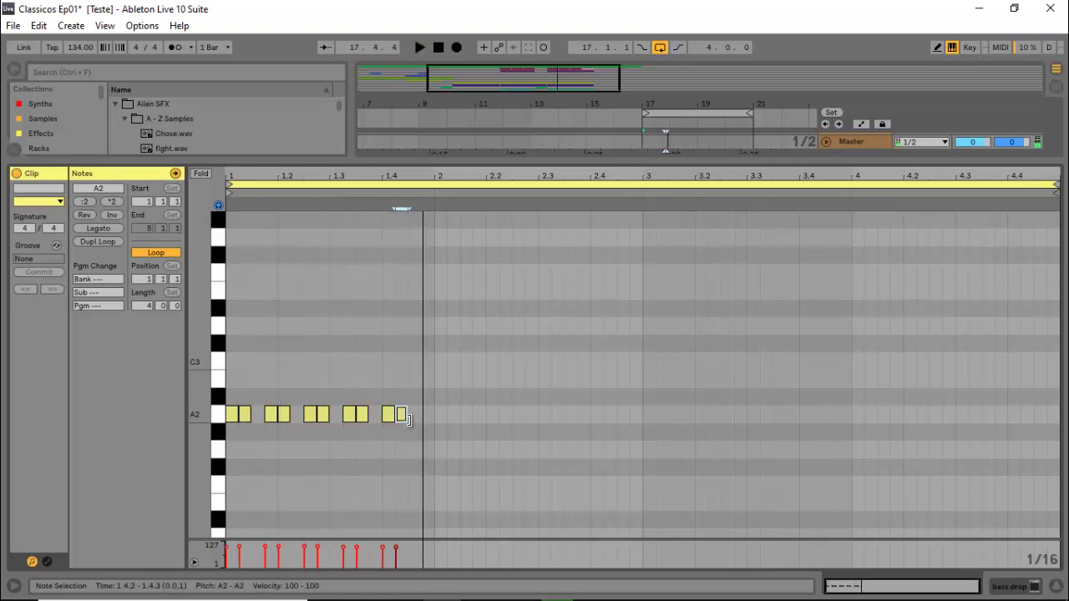
# Step: Add a G2 note at 1.4.3 after the last A2 pair and audition the bass pattern
pyautogui.doubleClick(414, 451)
pyautogui.moveTo(414, 464)
pyautogui.mouseDown()
pyautogui.moveTo(415, 484)
pyautogui.moveTo(415, 444)
pyautogui.mouseUp()
pyautogui.press('space')
pyautogui.press('space')
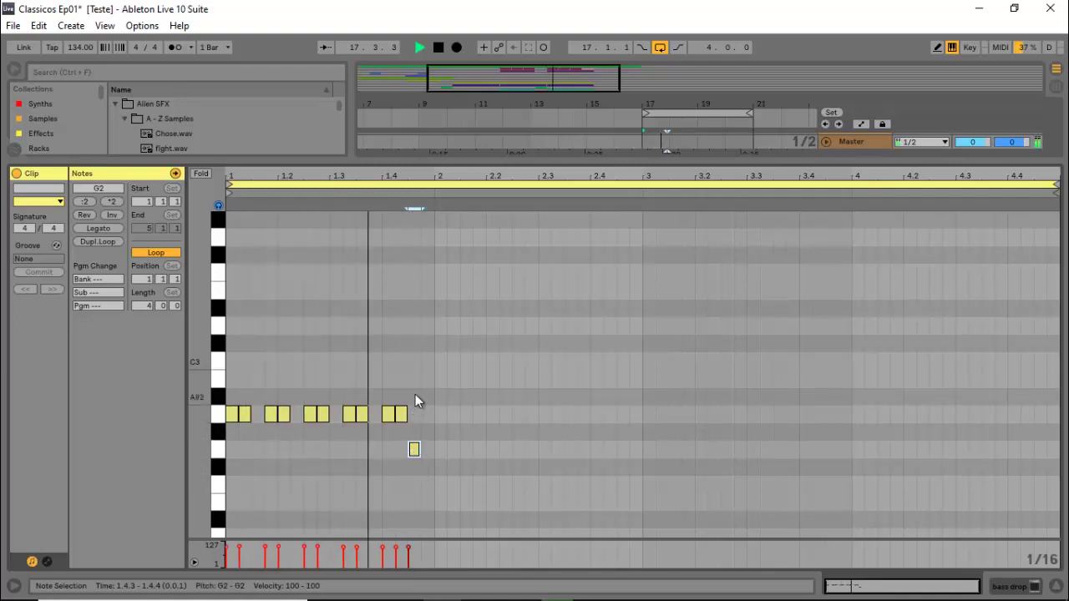
pyautogui.press('space')
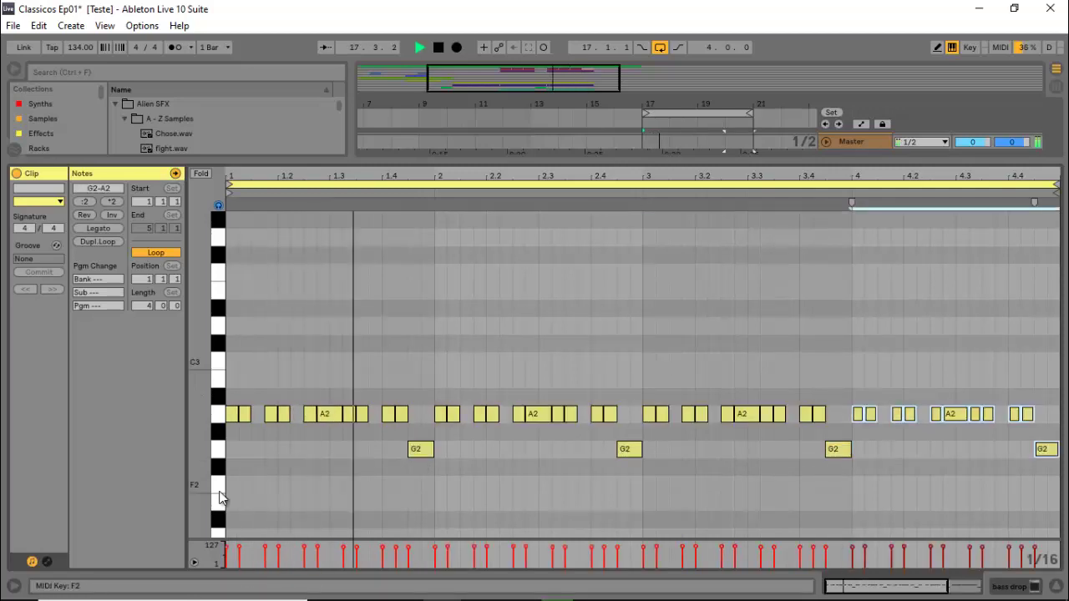
# Step: Set the FP_FG 138 top loop track's volume to -12.6 dB while listening to the arrangement loop
pyautogui.hotkey('ctrl', 'alt', 'l')
pyautogui.scroll(3, 830, 229)
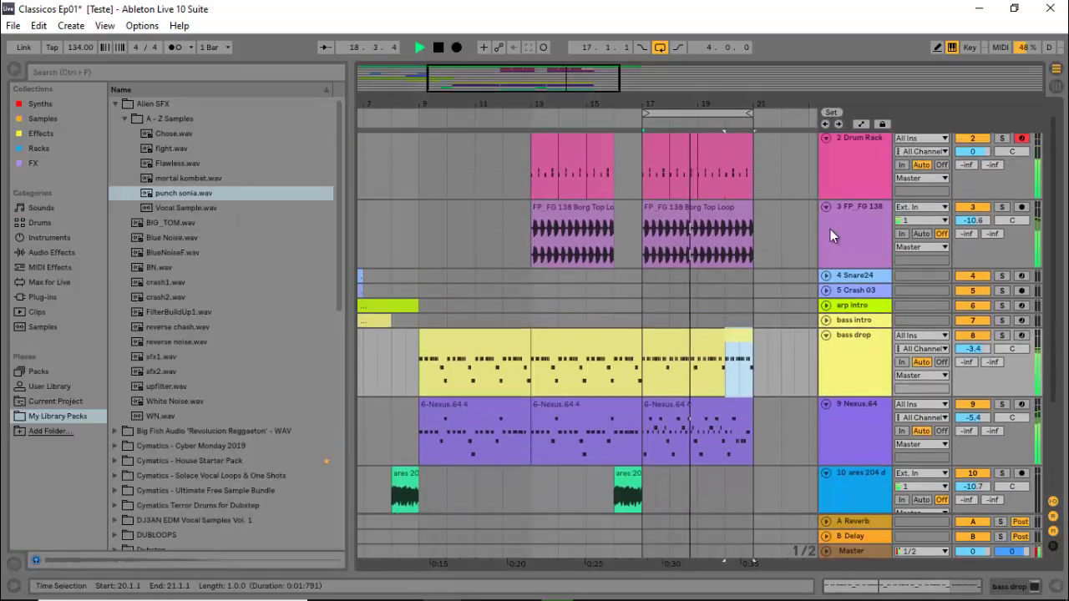
pyautogui.scroll(-3, 977, 224)
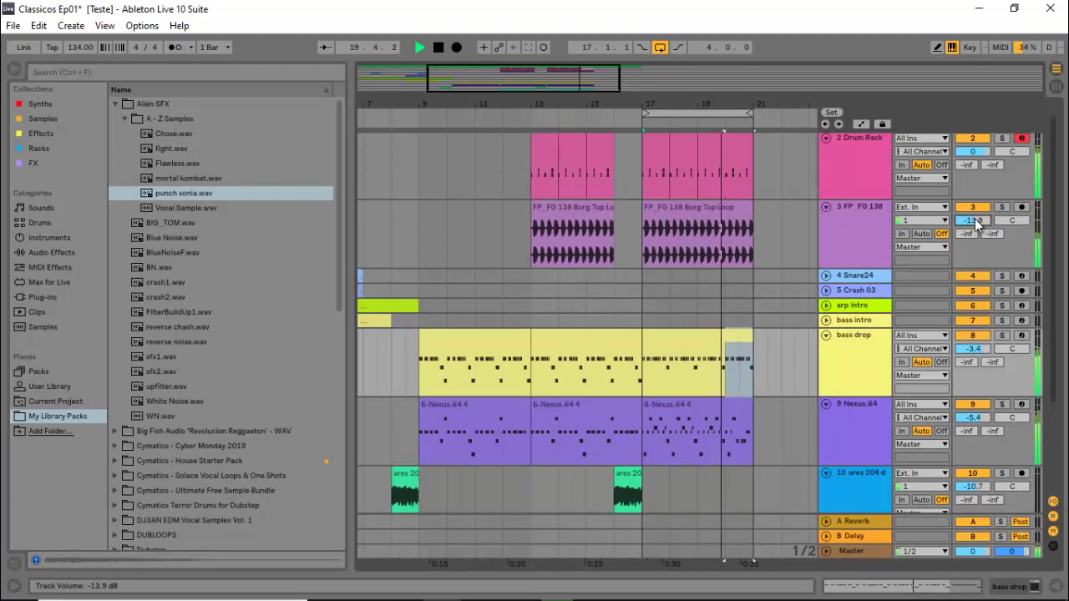
pyautogui.scroll(1, 976, 224)
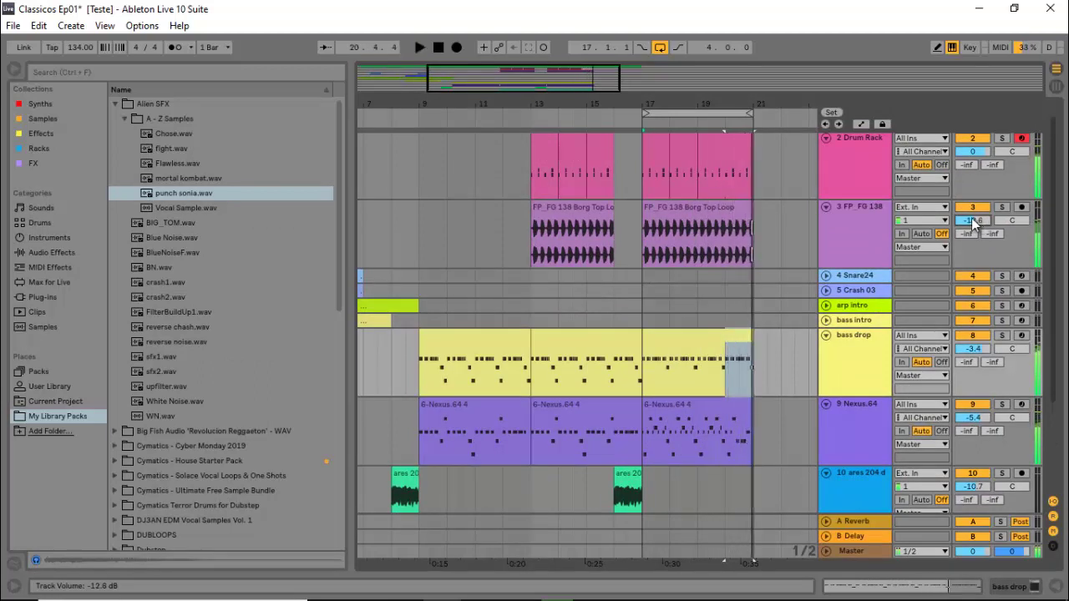
pyautogui.press('space')
# Step: Duplicate the bar 17 to 21 section across the tracks from Drum Rack down so it repeats at bar 21
pyautogui.scroll(2, 812, 234)
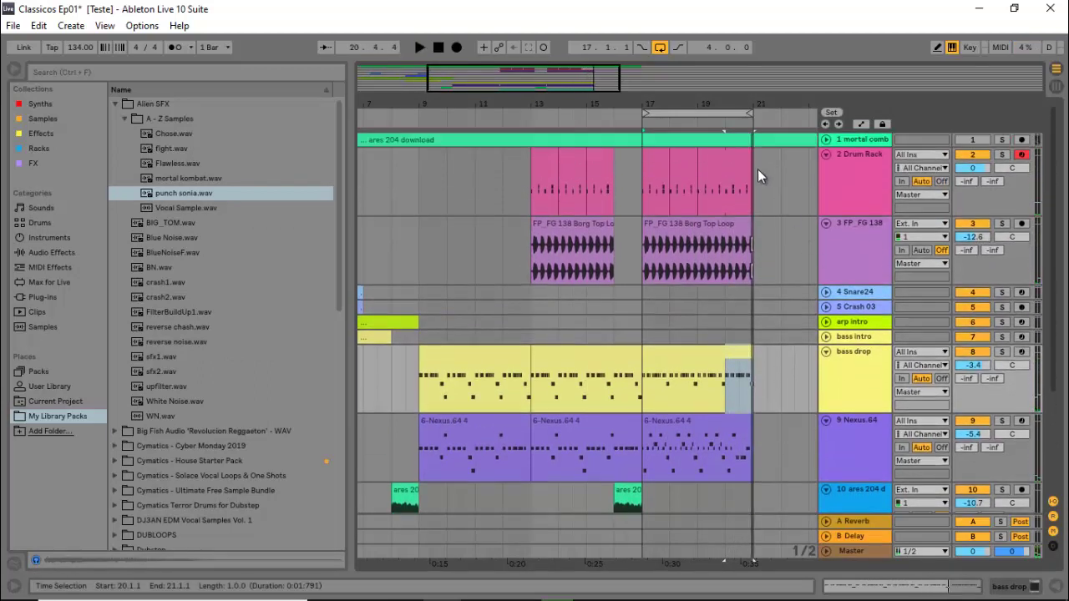
pyautogui.moveTo(757, 168); pyautogui.dragTo(640, 523)
pyautogui.hotkey('ctrl', 'd')
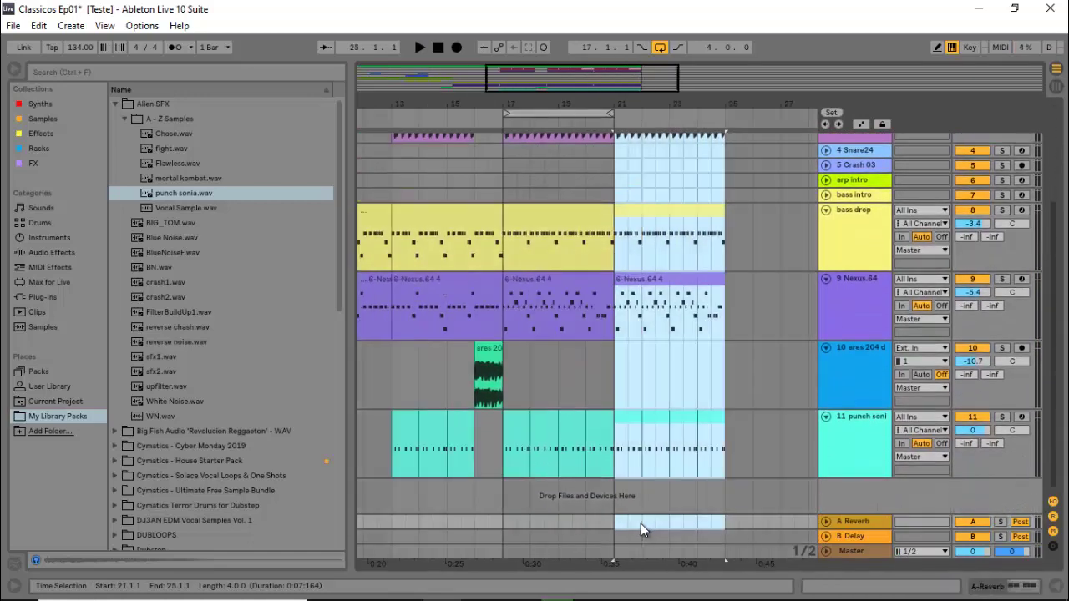
# Step: Copy the Crash 03 clip from bar 5 to bars 9 and 17 and play from bar 17
pyautogui.moveTo(554, 72); pyautogui.dragTo(501, 52)
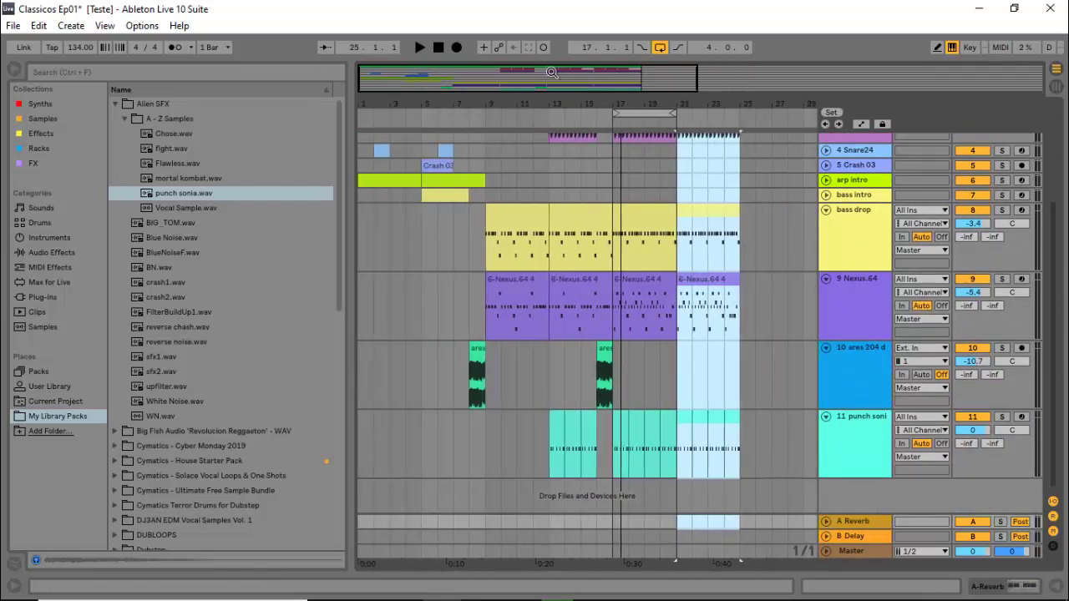
pyautogui.click(441, 164)
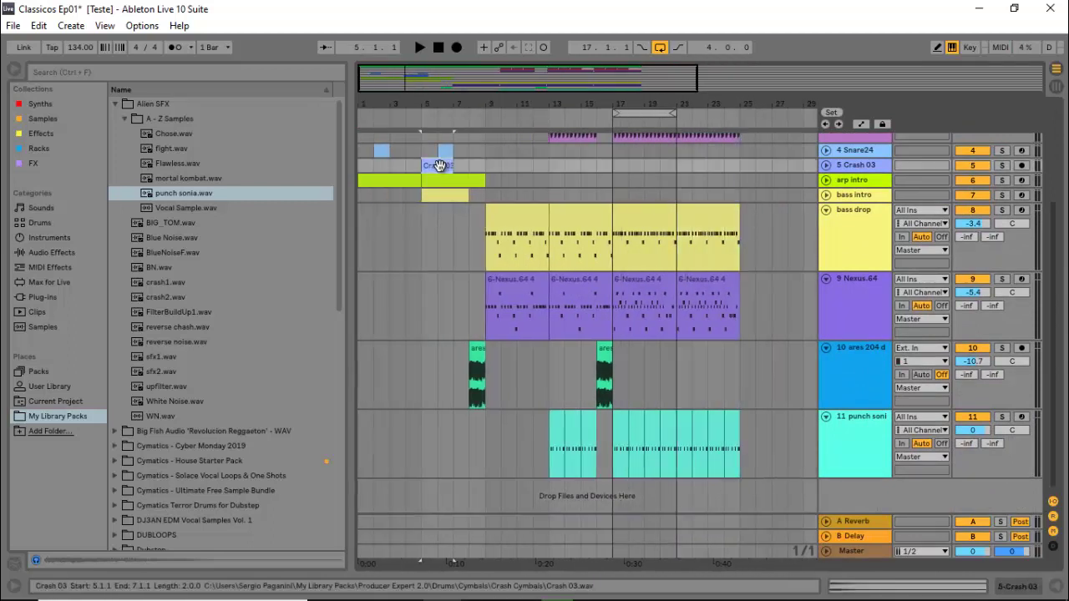
pyautogui.moveTo(440, 166); pyautogui.dragTo(629, 169)
pyautogui.press('space')
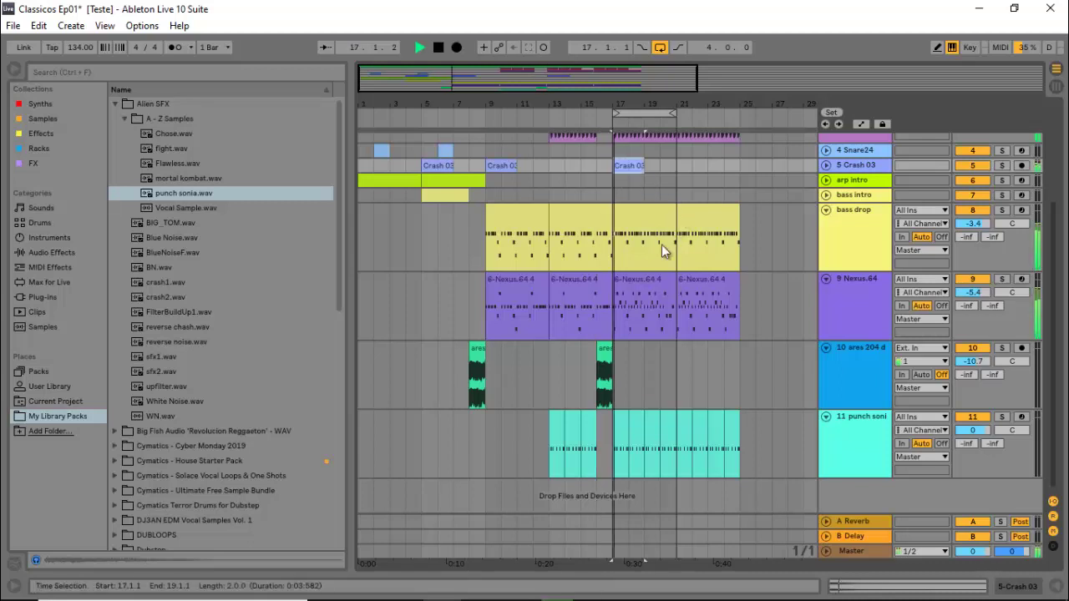
pyautogui.scroll(2, 711, 269)
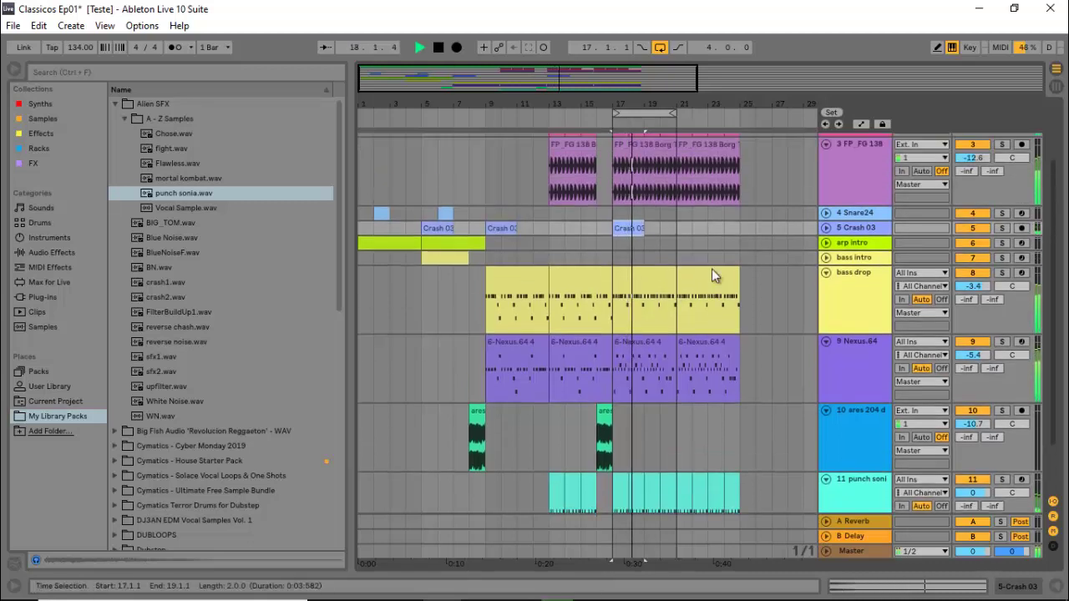
pyautogui.press('space')
# Step: Search the browser for EQ and insert an EQ Eight after Sylenth1 on the bass drop track
pyautogui.doubleClick(884, 290)
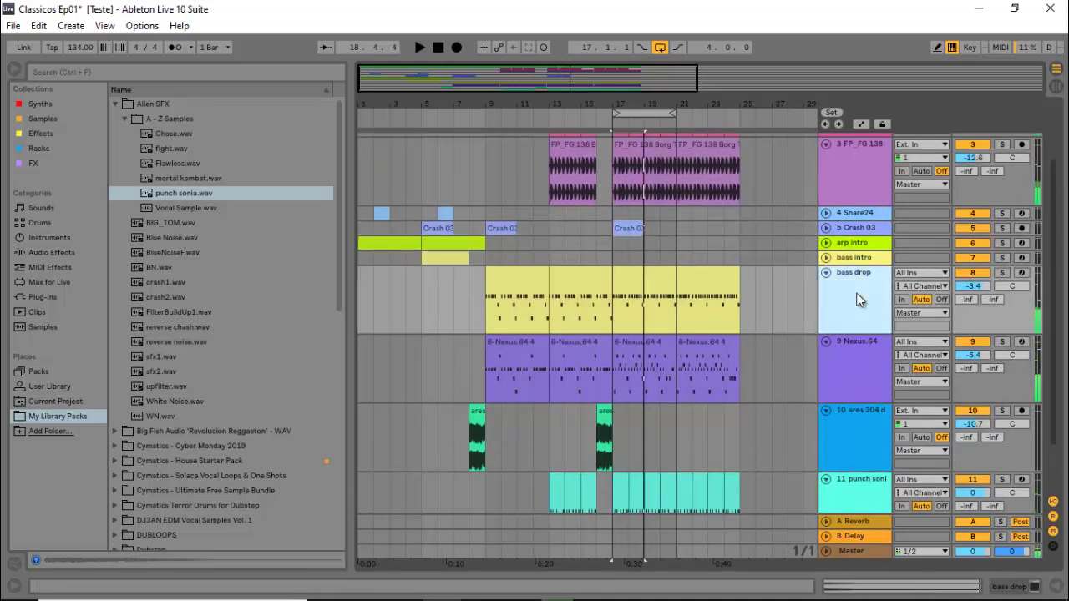
pyautogui.hotkey('ctrl', 'f')
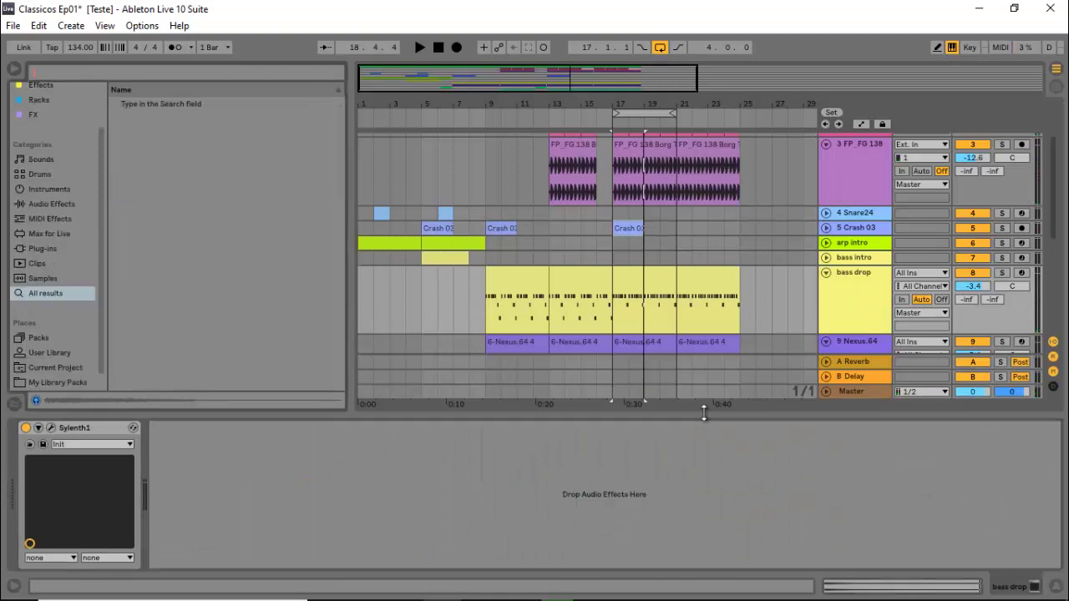
pyautogui.write('EQ')
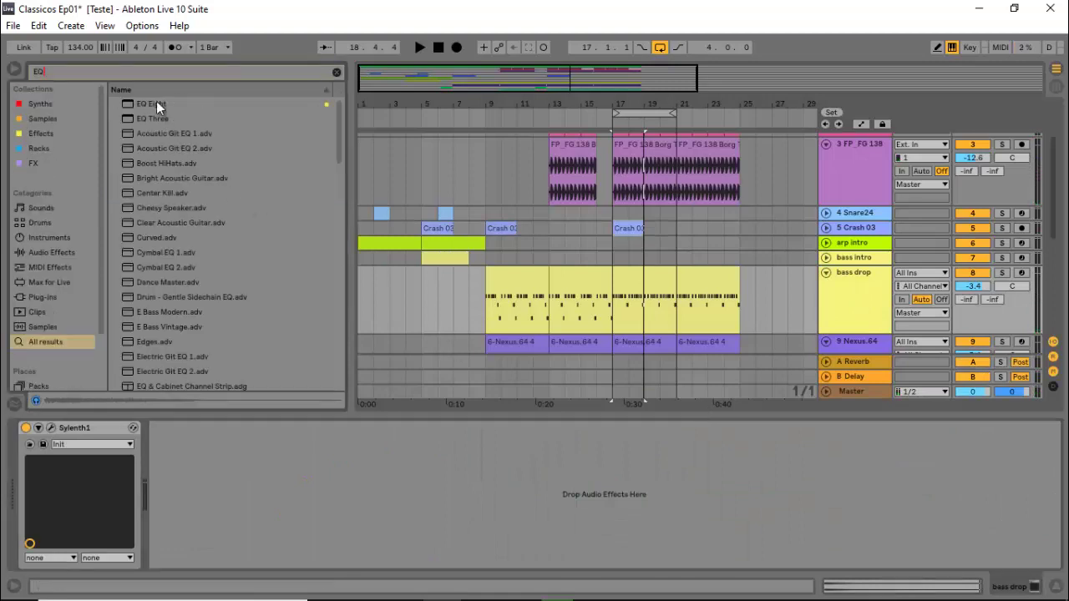
pyautogui.moveTo(156, 103); pyautogui.dragTo(318, 468)
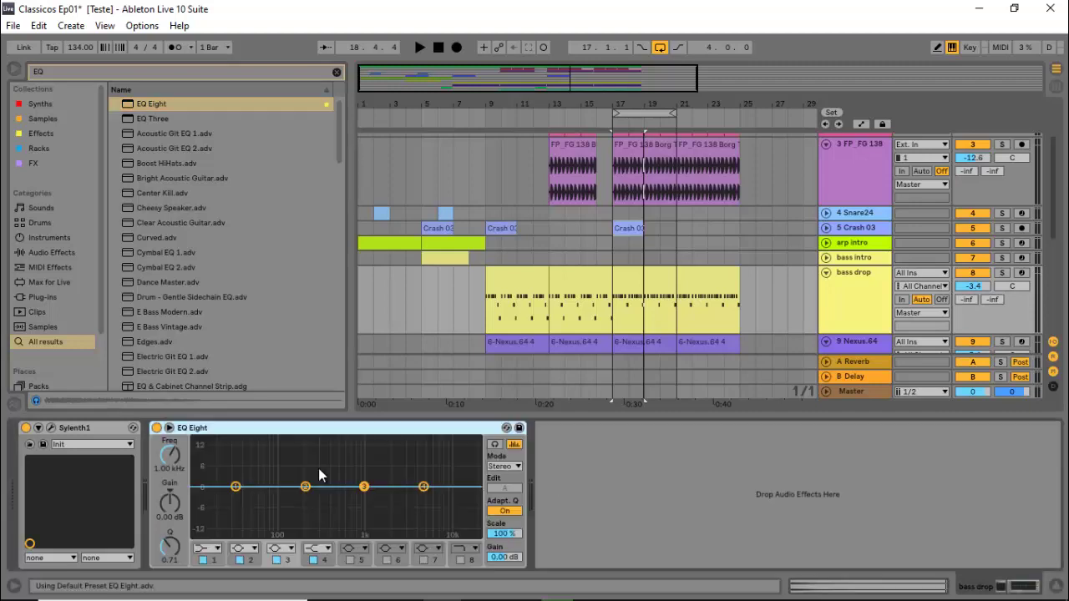
# Step: Set EQ Eight band 1 to a low cut at 72.7 Hz and audition the bass drop in the loop
pyautogui.click(216, 549)
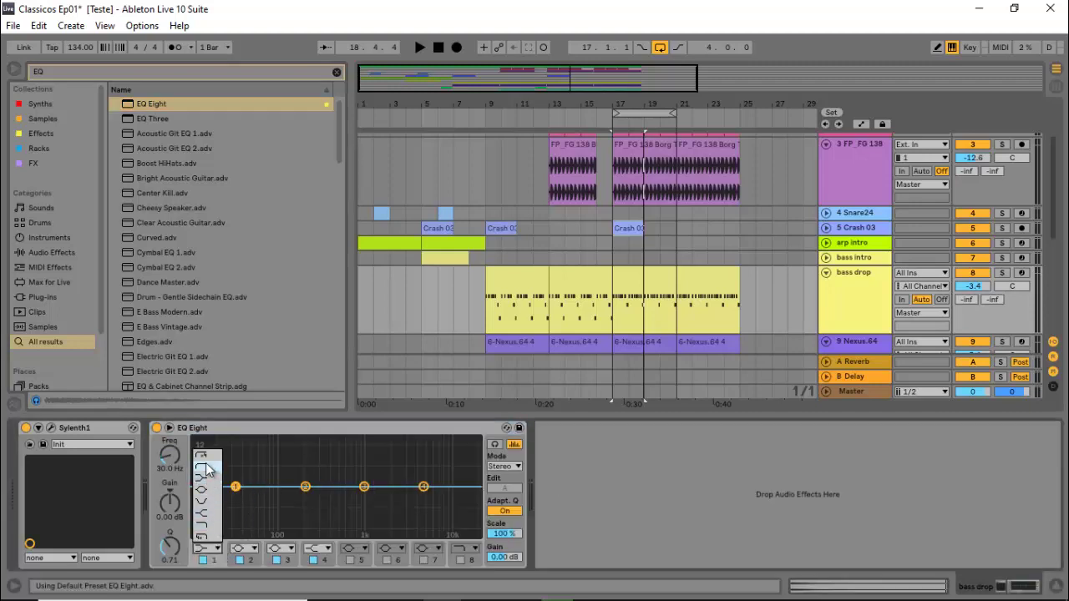
pyautogui.click(204, 470)
pyautogui.moveTo(170, 469); pyautogui.dragTo(175, 462)
pyautogui.press('space')
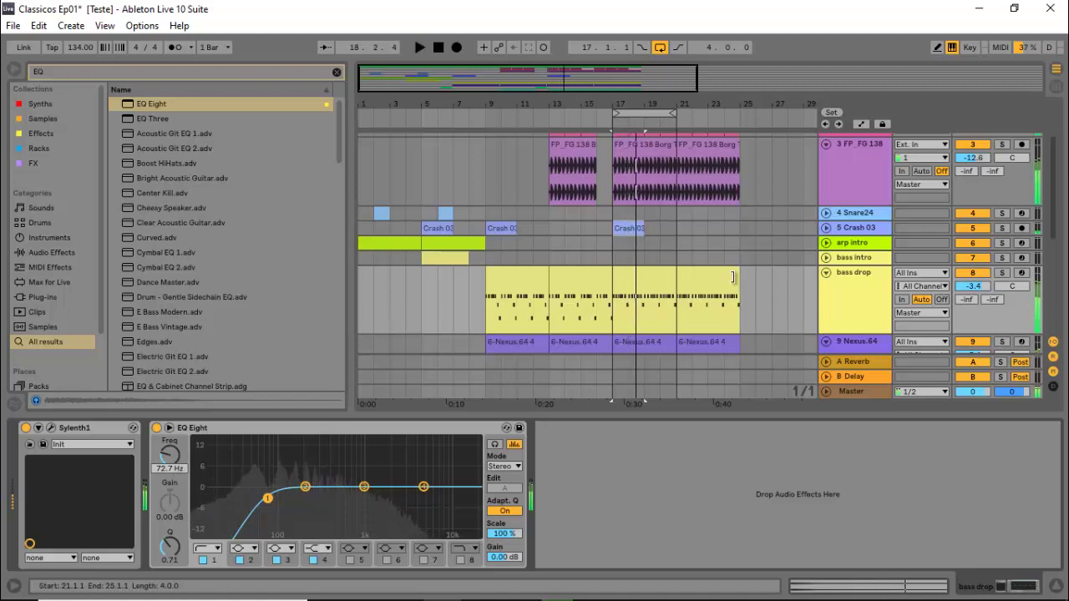
pyautogui.press('space')
# Step: Solo the mortal combat reference track and listen to it from bar 17
pyautogui.scroll(3, 542, 192)
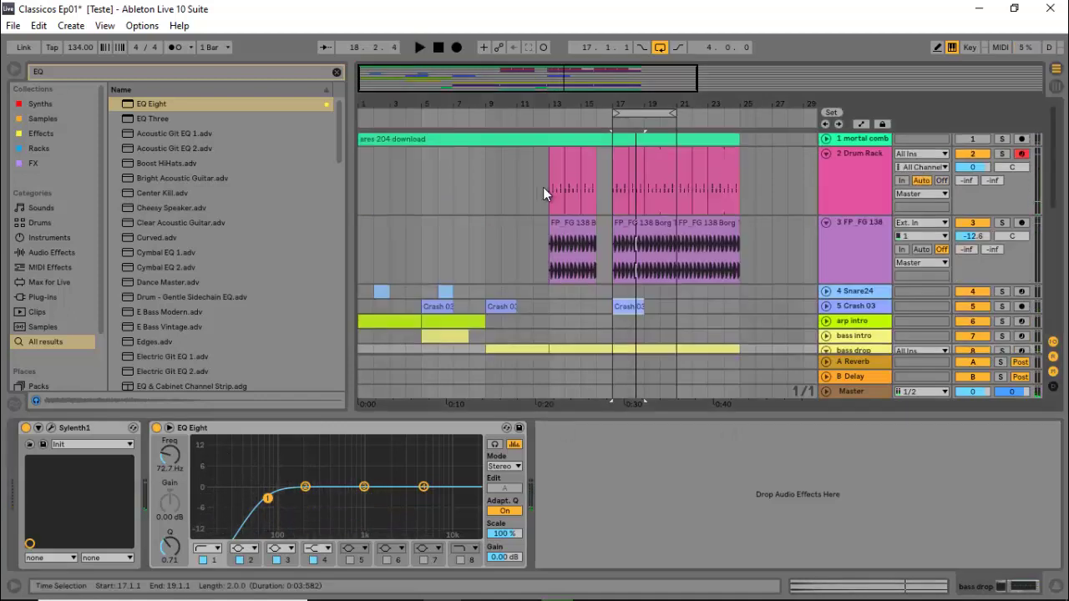
pyautogui.click(1002, 140)
pyautogui.press('space')
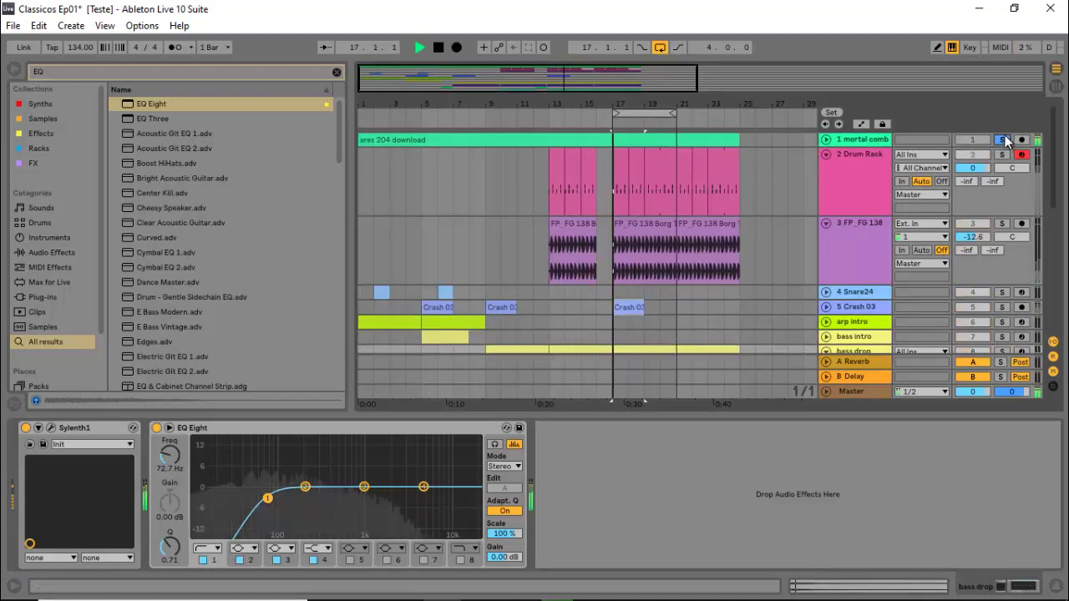
pyautogui.press('space')
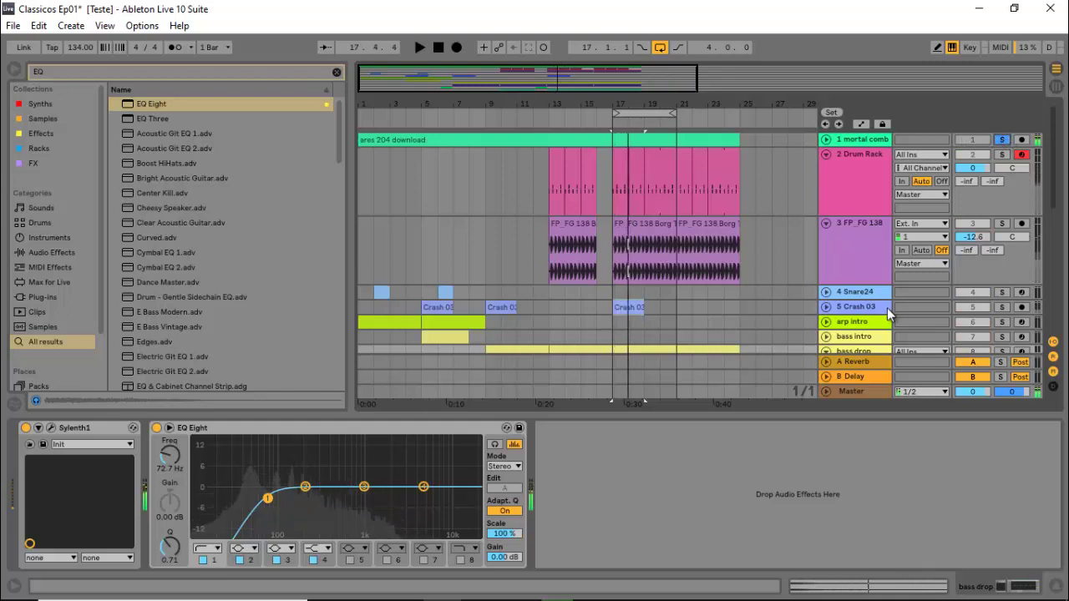
# Step: Add Kickstart-64bit after EQ Eight on the bass drop track, set its mix to 40% and audition it
pyautogui.hotkey('ctrl', 'f')
pyautogui.write('kick')
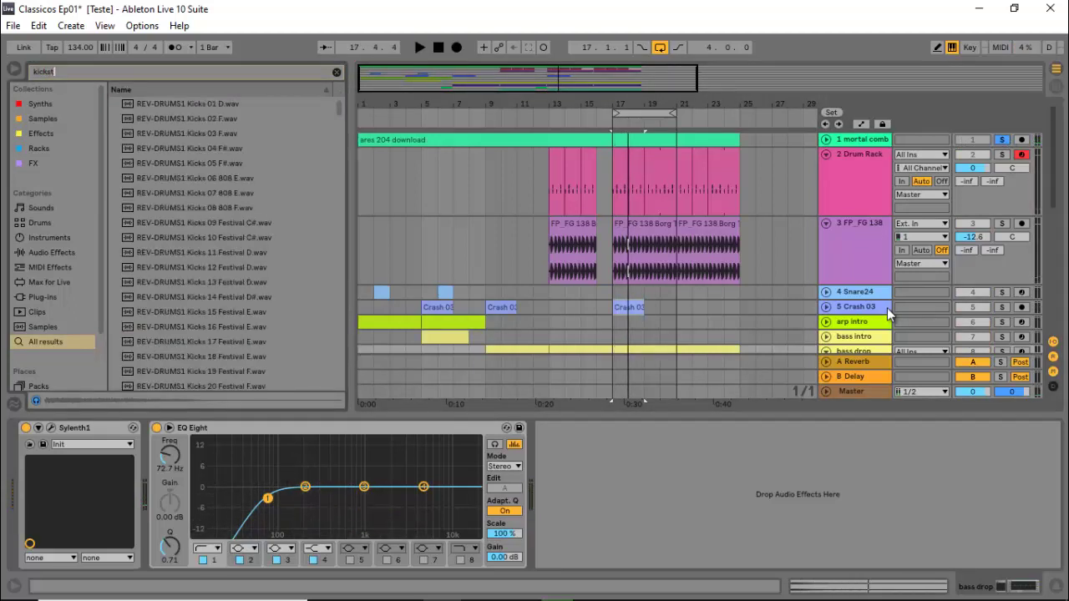
pyautogui.write('st')
pyautogui.moveTo(176, 106); pyautogui.dragTo(591, 478)
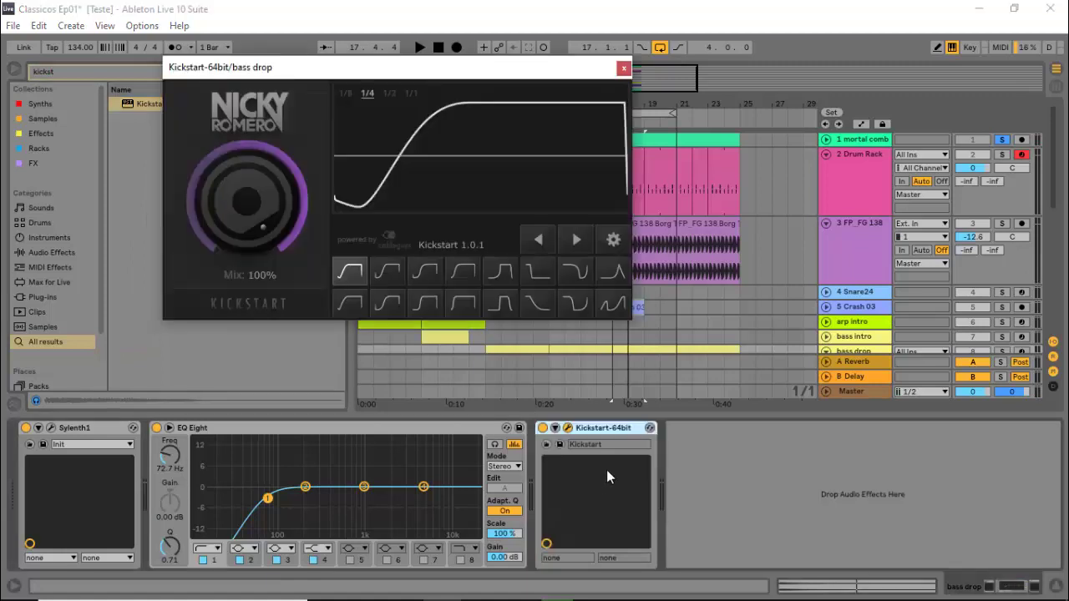
pyautogui.moveTo(231, 203); pyautogui.dragTo(234, 309)
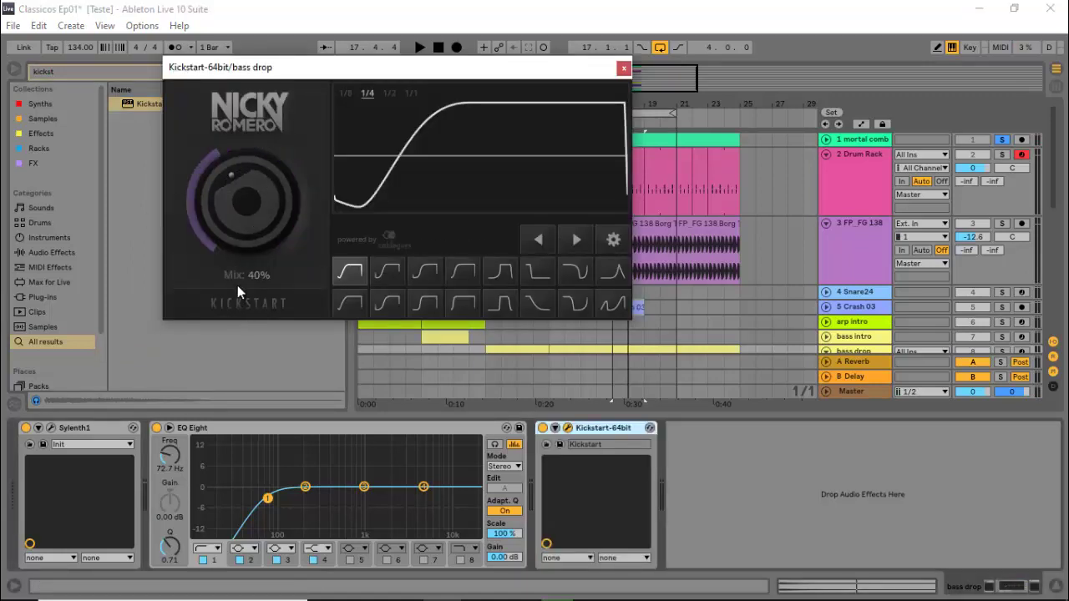
pyautogui.press('space')
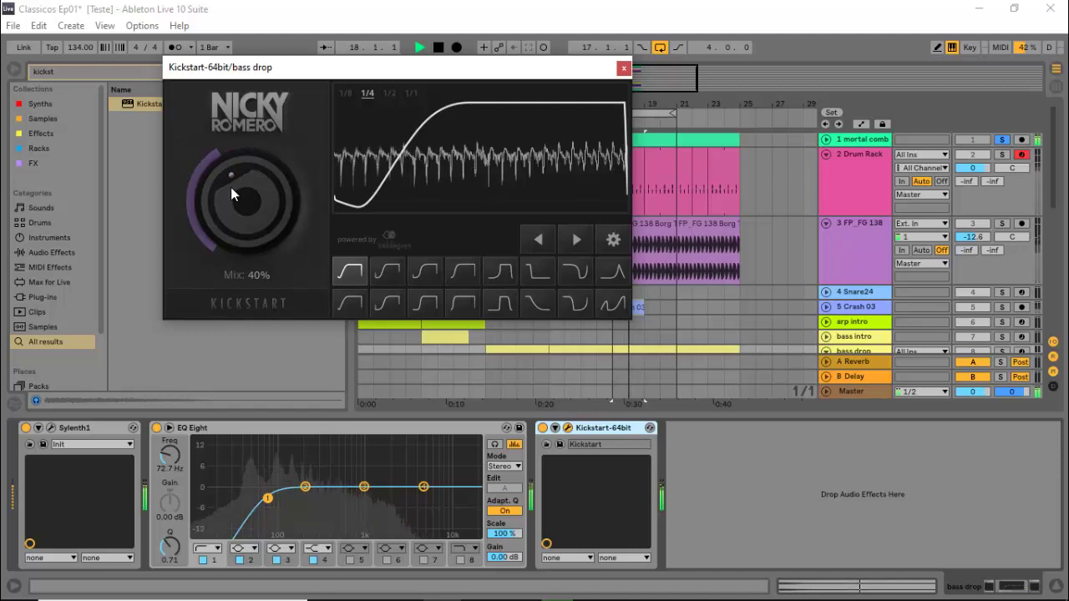
pyautogui.click(623, 69)
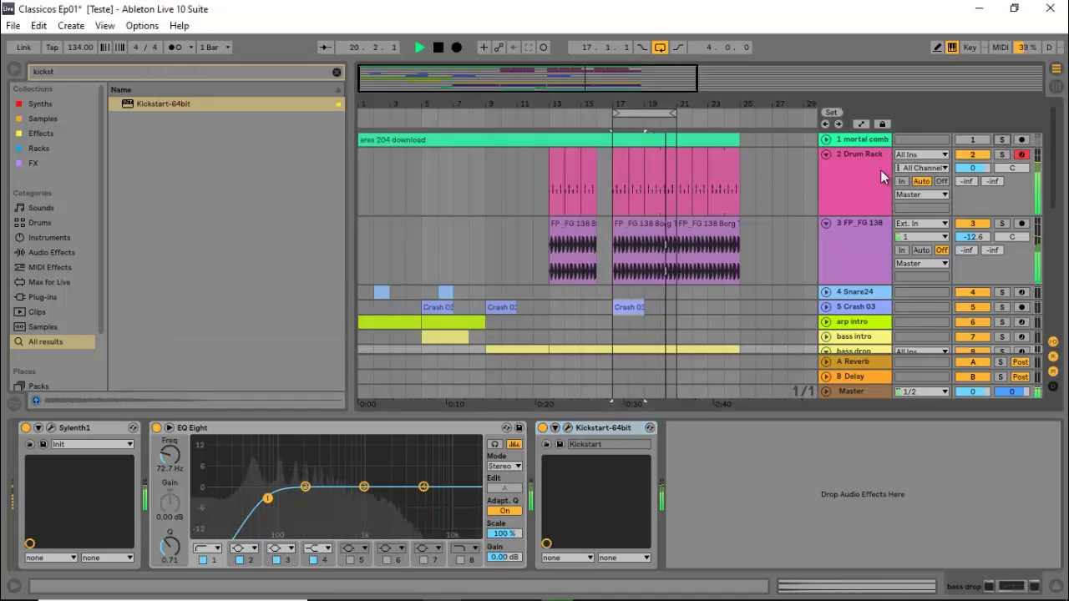
# Step: Set the bass drop track's volume to -7.0 dB while listening to the loop
pyautogui.scroll(-3, 880, 171)
pyautogui.scroll(-2, 877, 173)
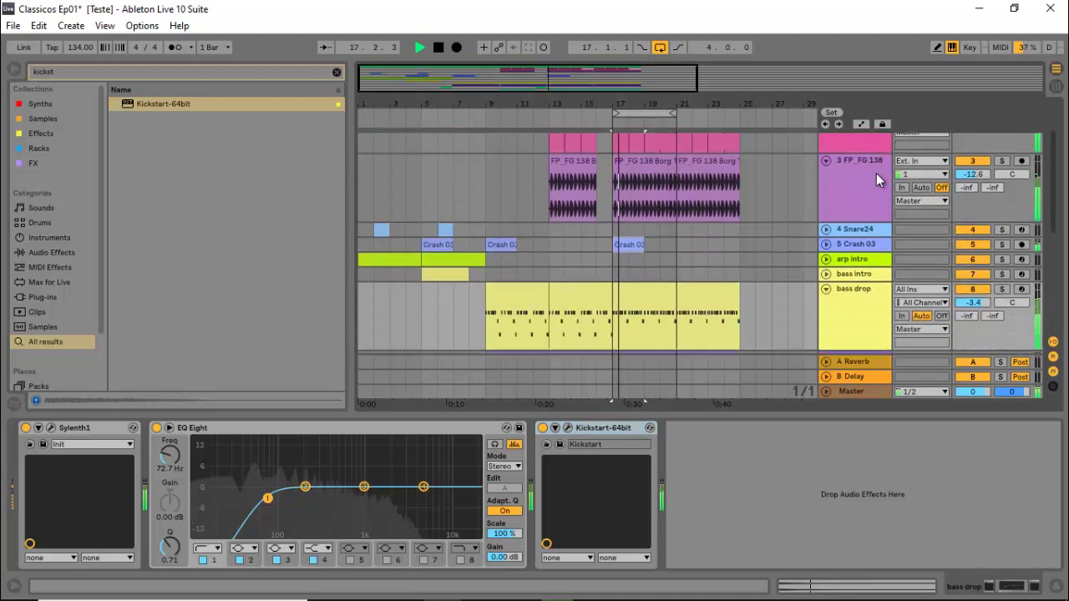
pyautogui.scroll(-3, 871, 198)
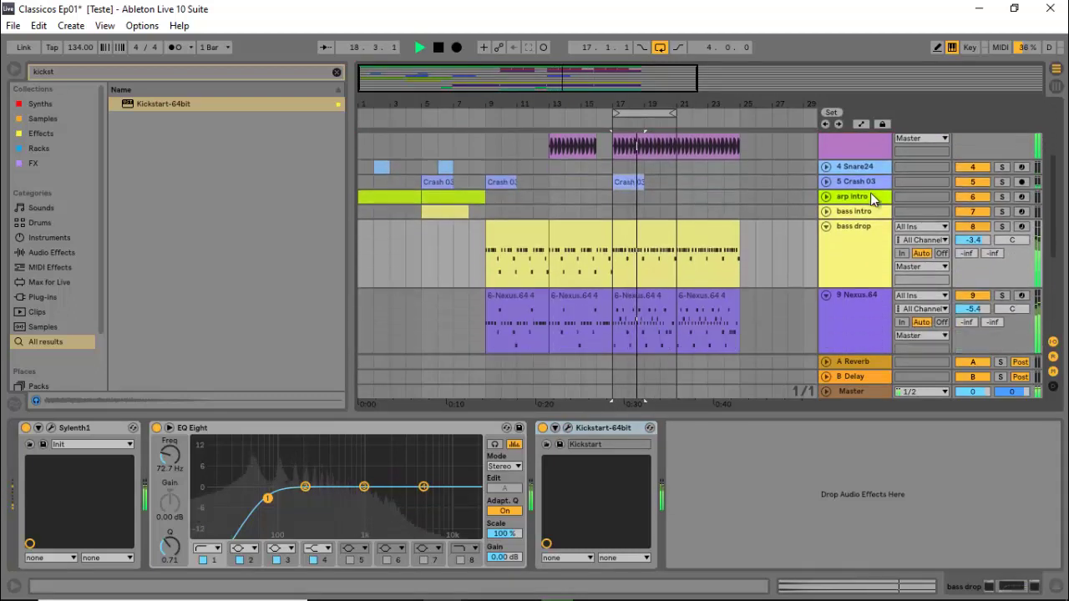
pyautogui.moveTo(976, 239); pyautogui.dragTo(979, 244)
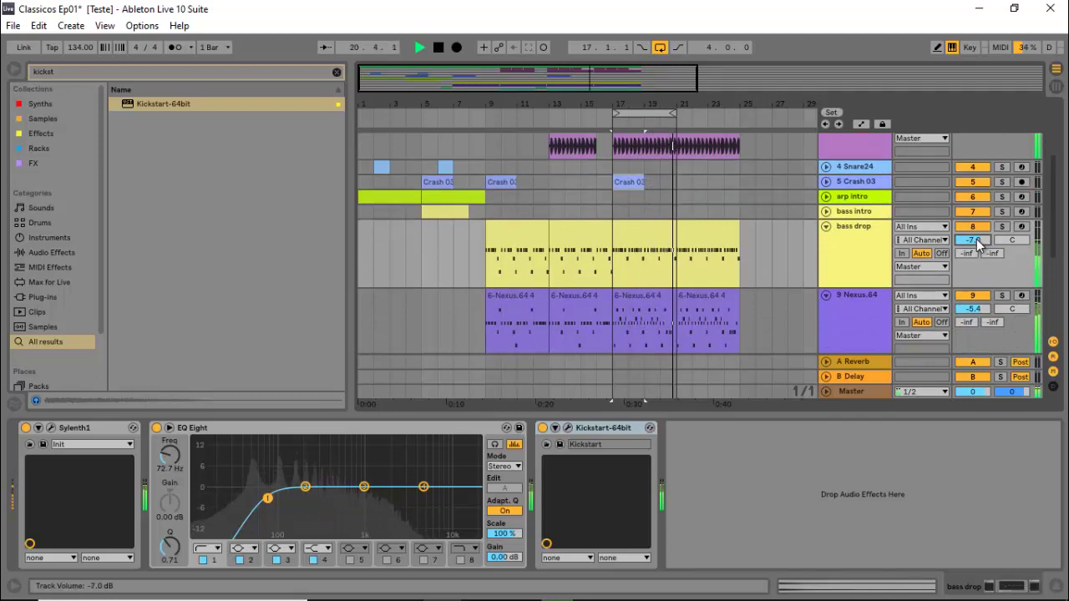
pyautogui.press('space')
# Step: Turn off arrangement looping and play the drop from bar 9
pyautogui.click(659, 47)
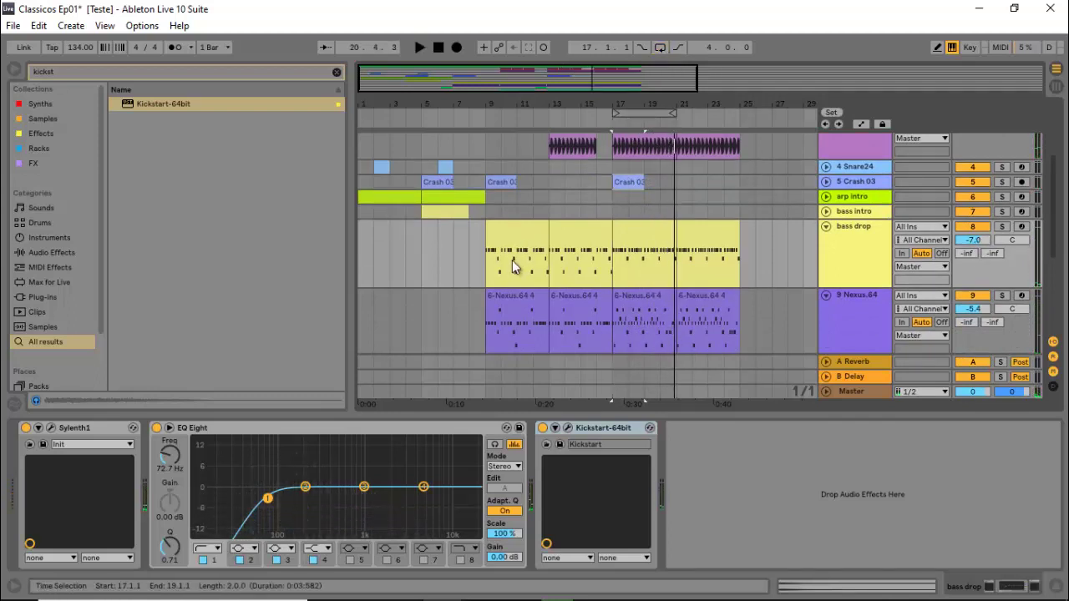
pyautogui.click(487, 274)
pyautogui.press('space')
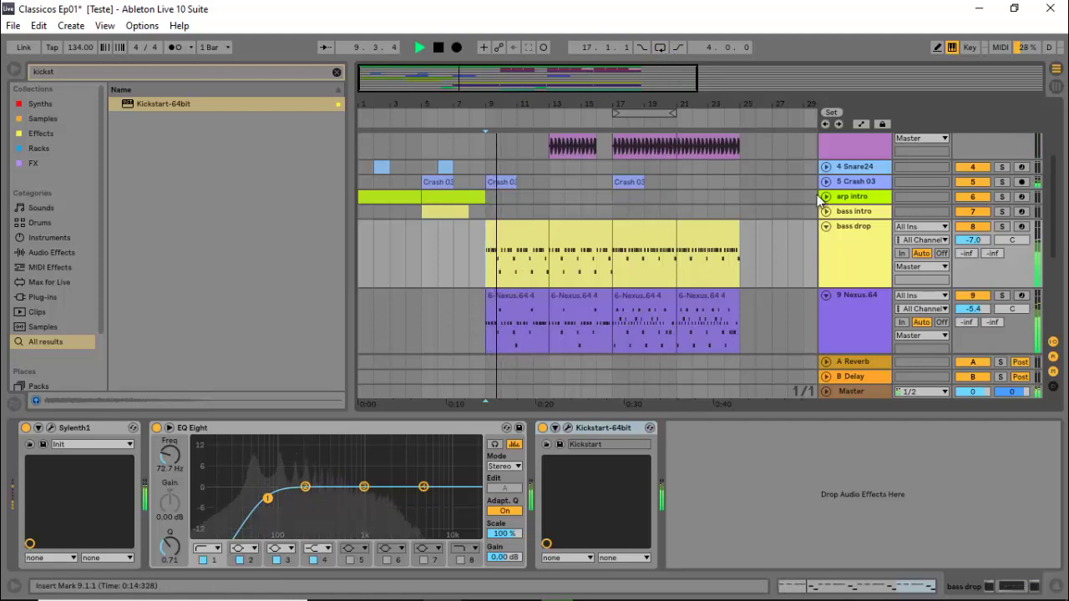
# Step: Hide the device view and fold tracks 10 (ares 204) and 11 (punch sonia)
pyautogui.hotkey('ctrl', 'alt', 'l')
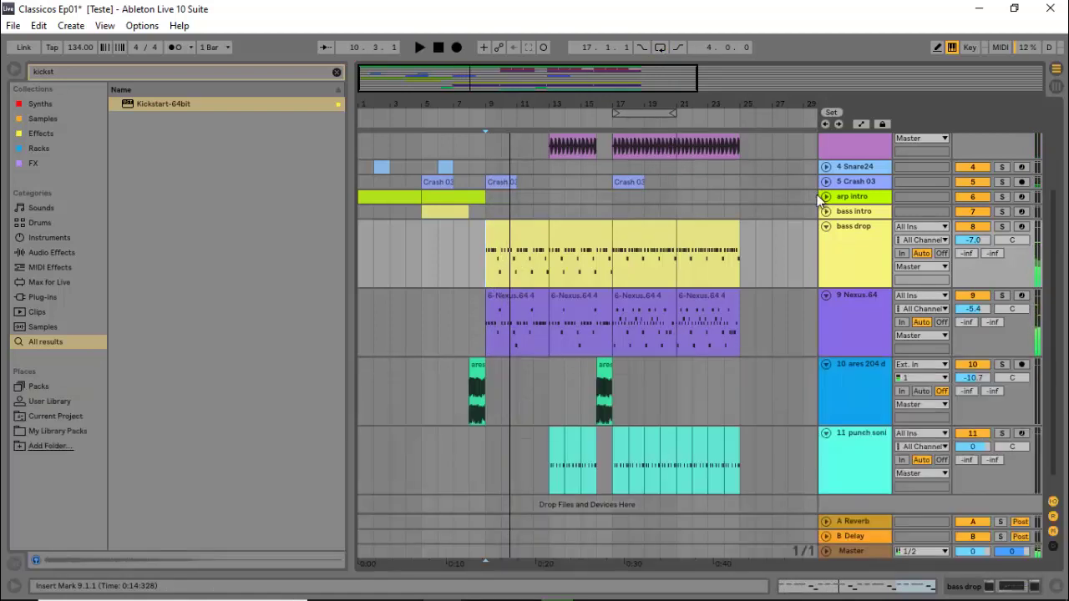
pyautogui.click(826, 365)
pyautogui.click(826, 380)
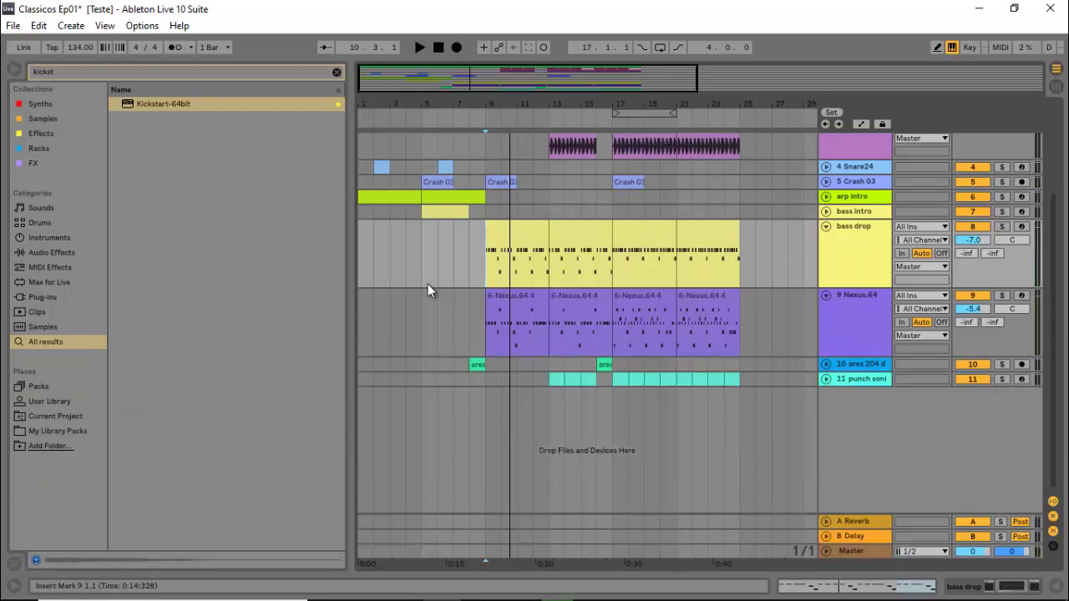
# Step: Place Chose.wav from the A - Z Samples folder in My Library Packs on a new audio track at bar 1
pyautogui.click(336, 72)
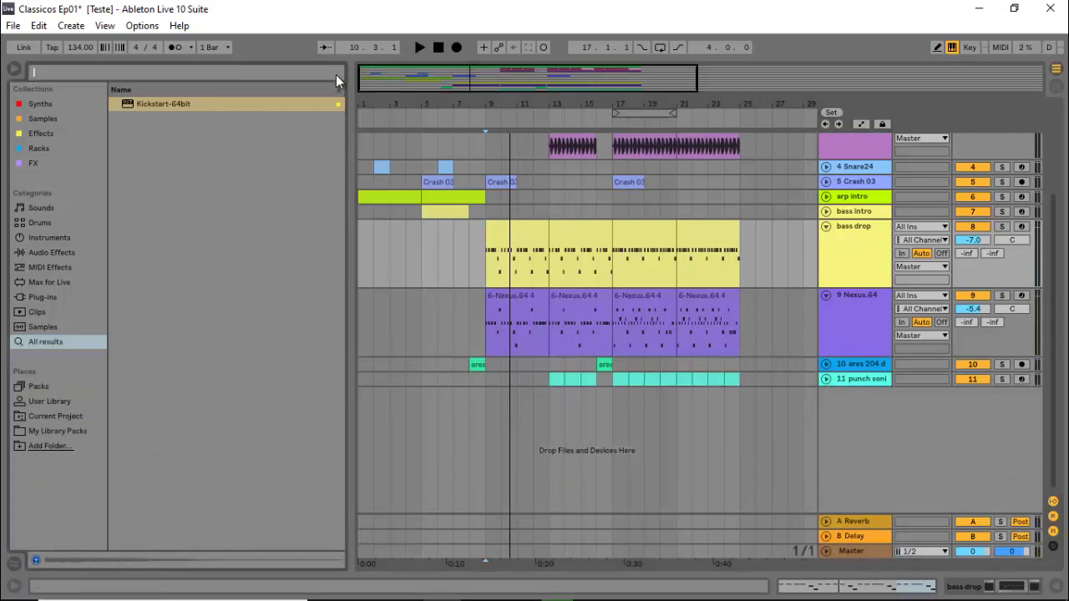
pyautogui.click(53, 423)
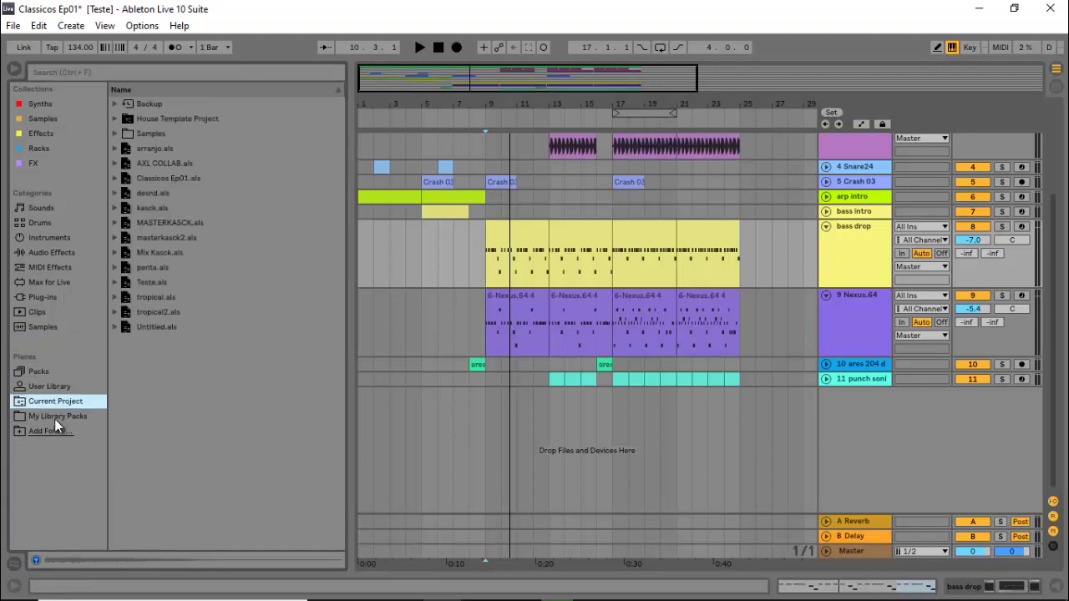
pyautogui.click(59, 414)
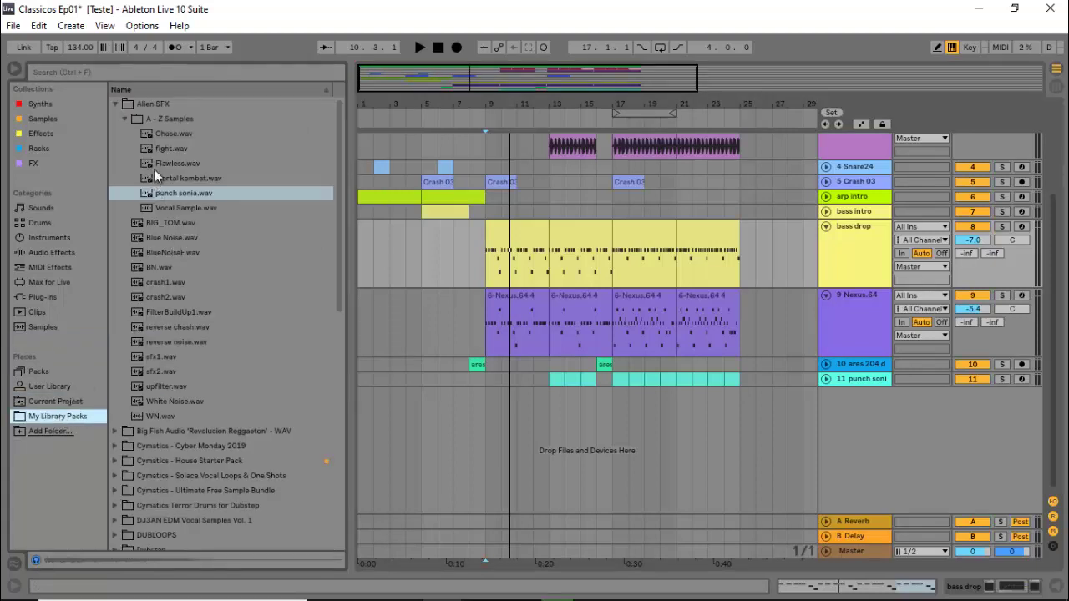
pyautogui.click(125, 118)
pyautogui.click(161, 133)
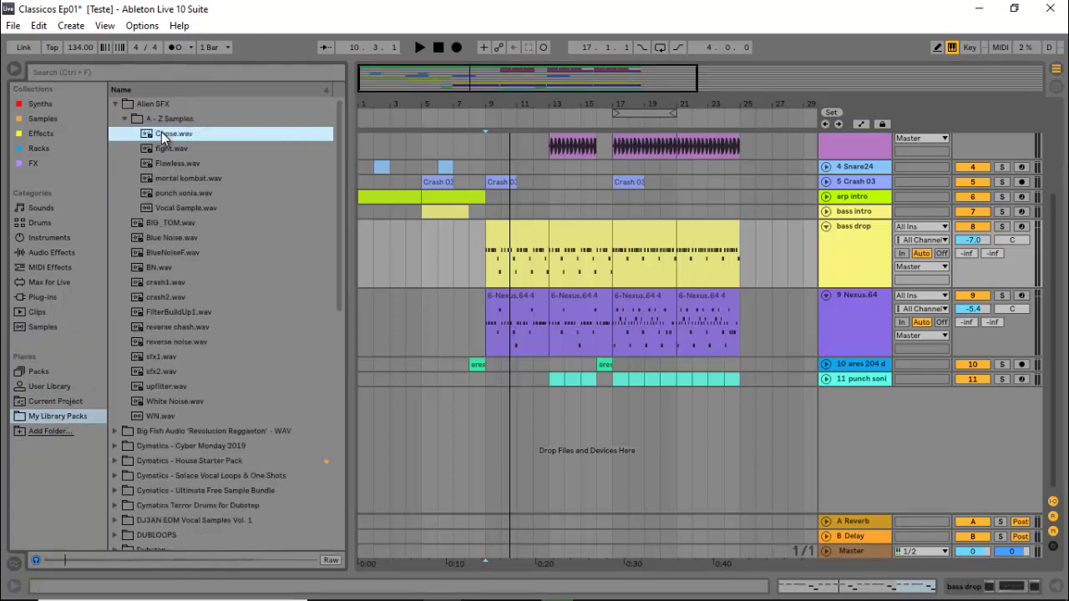
pyautogui.moveTo(162, 134); pyautogui.dragTo(365, 404)
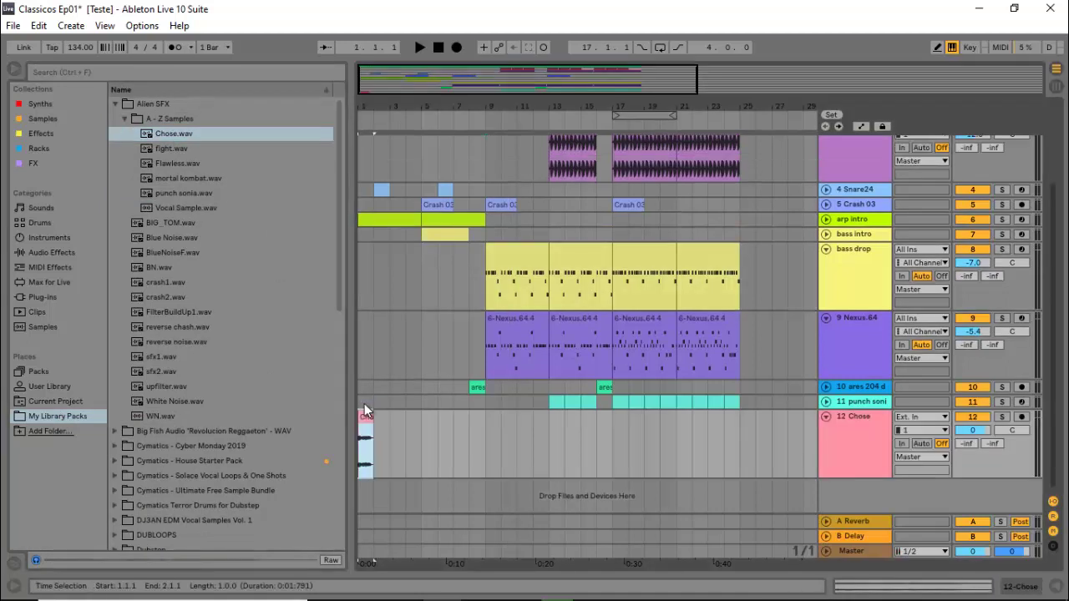
# Step: Raise the Chose clip's gain to 5.63 dB, audition it and hide the clip view
pyautogui.doubleClick(364, 413)
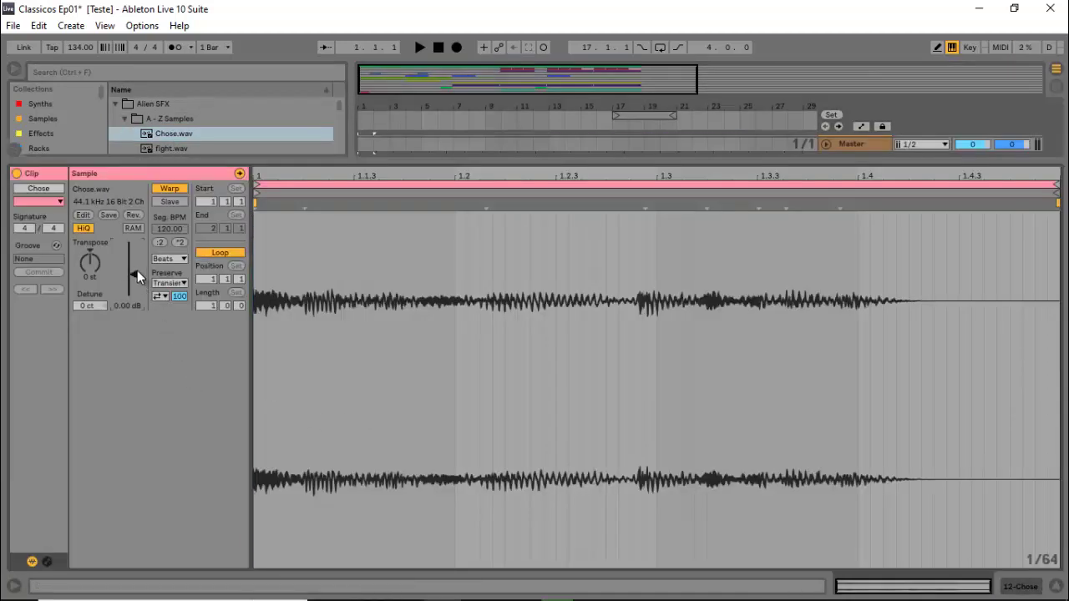
pyautogui.moveTo(137, 270)
pyautogui.mouseDown()
pyautogui.moveTo(117, 267)
pyautogui.moveTo(139, 262)
pyautogui.mouseUp()
pyautogui.press('space')
pyautogui.press('space')
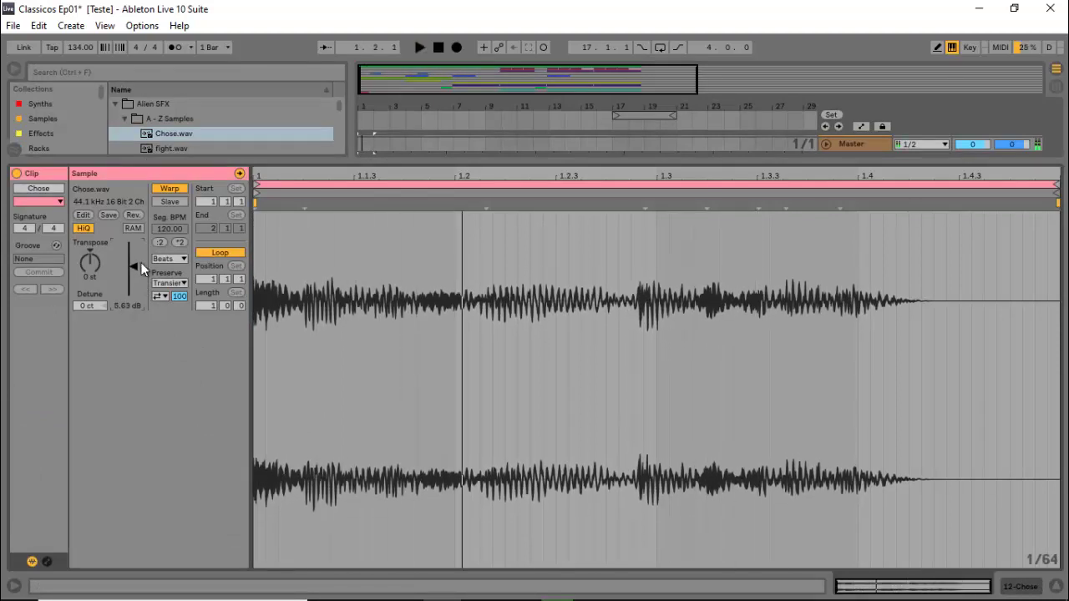
pyautogui.hotkey('ctrl', 'alt', 'l')
# Step: Audition Flawless.wav and the Chose clip, and place Flawless.wav at bar 3 on the Chose track
pyautogui.moveTo(386, 76); pyautogui.dragTo(386, 108)
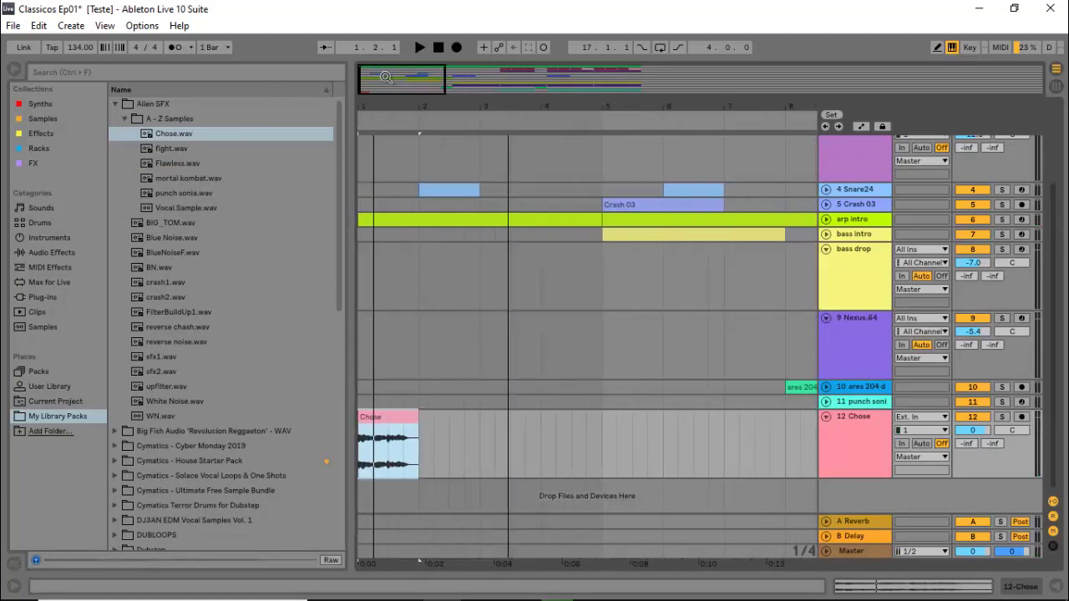
pyautogui.click(179, 166)
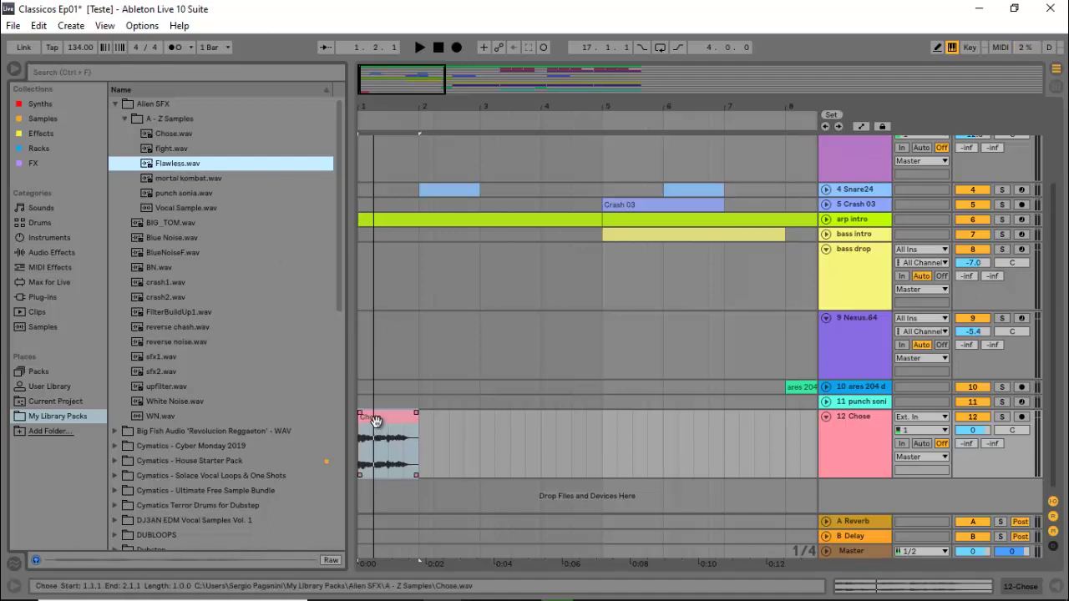
pyautogui.click(376, 414)
pyautogui.press('space')
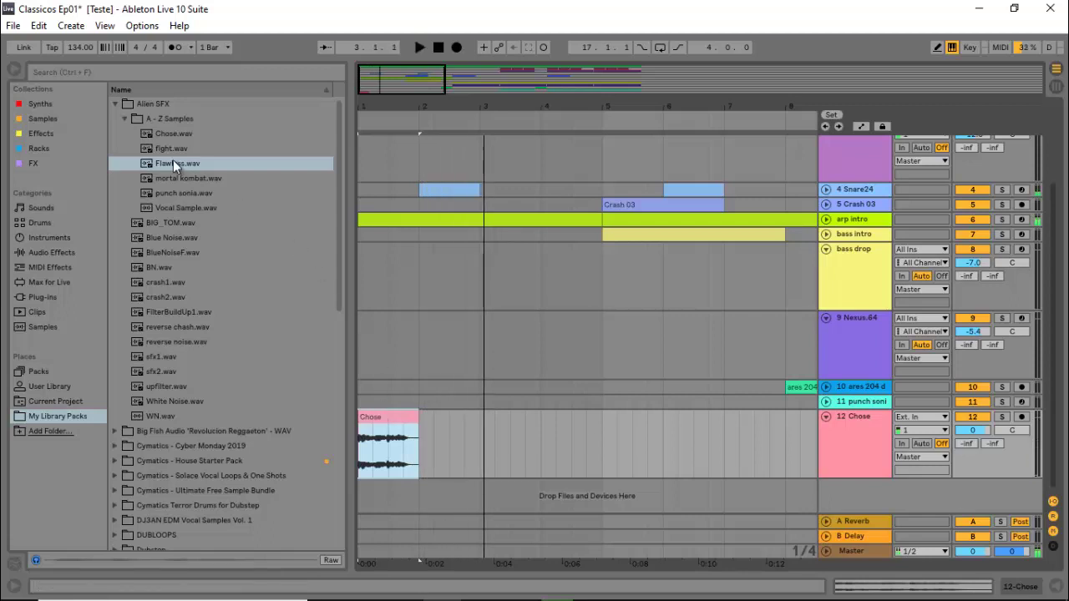
pyautogui.moveTo(173, 163); pyautogui.dragTo(494, 423)
# Step: Raise the Flawless clip's gain to 7.63 dB while playing it, and hide the clip view
pyautogui.doubleClick(494, 423)
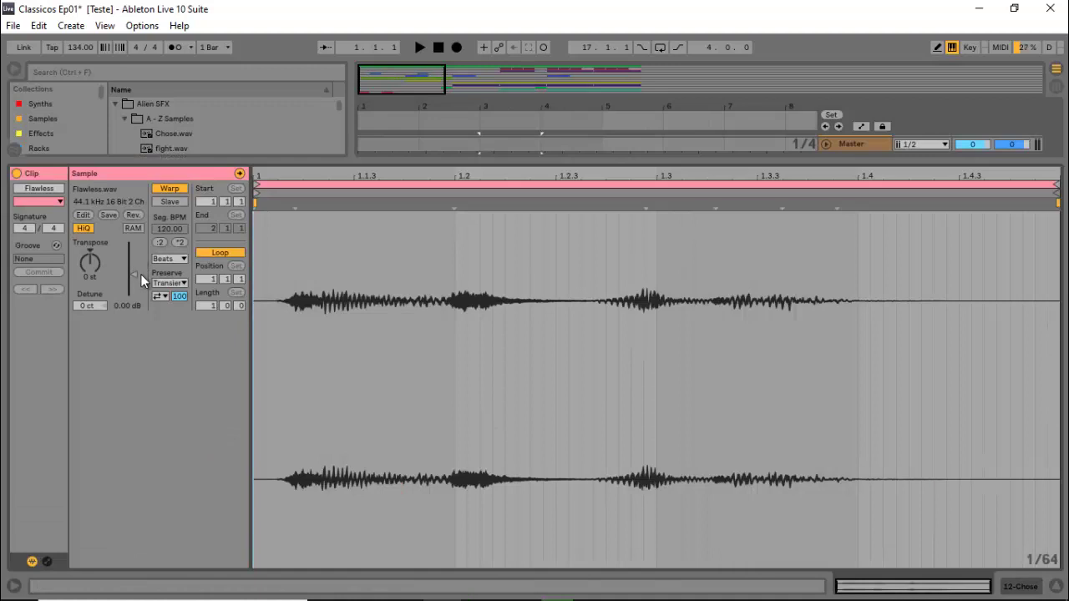
pyautogui.moveTo(135, 274); pyautogui.dragTo(117, 268)
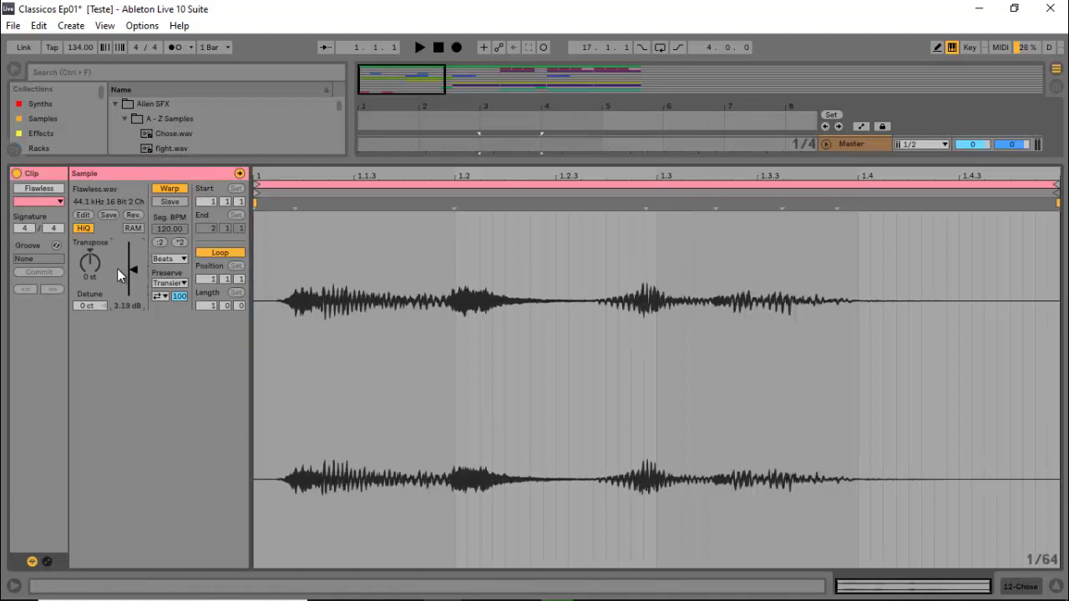
pyautogui.press('space')
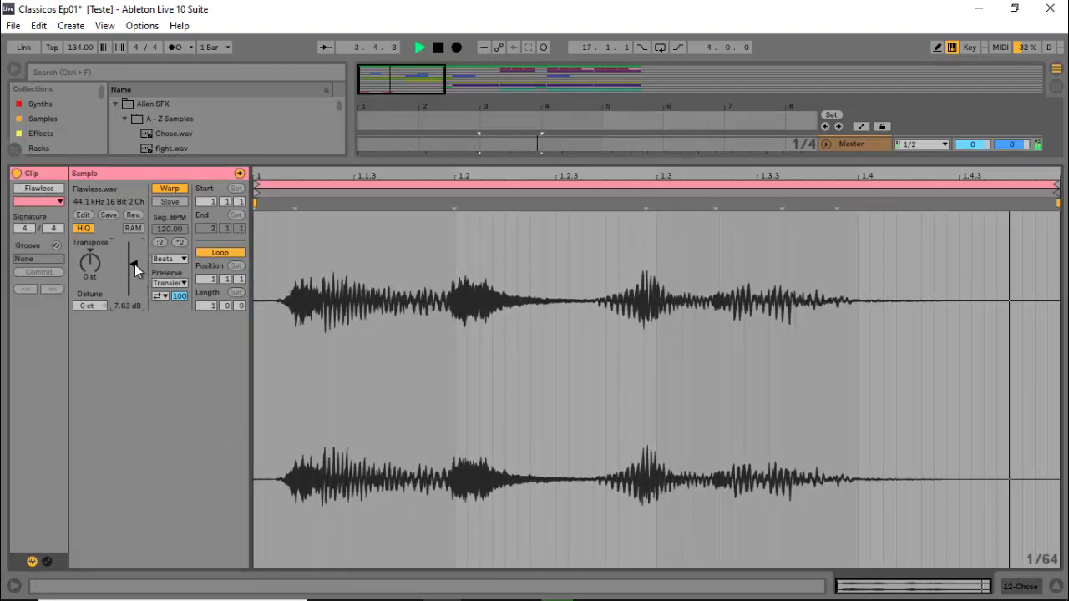
pyautogui.hotkey('ctrl', 'alt', 'l')
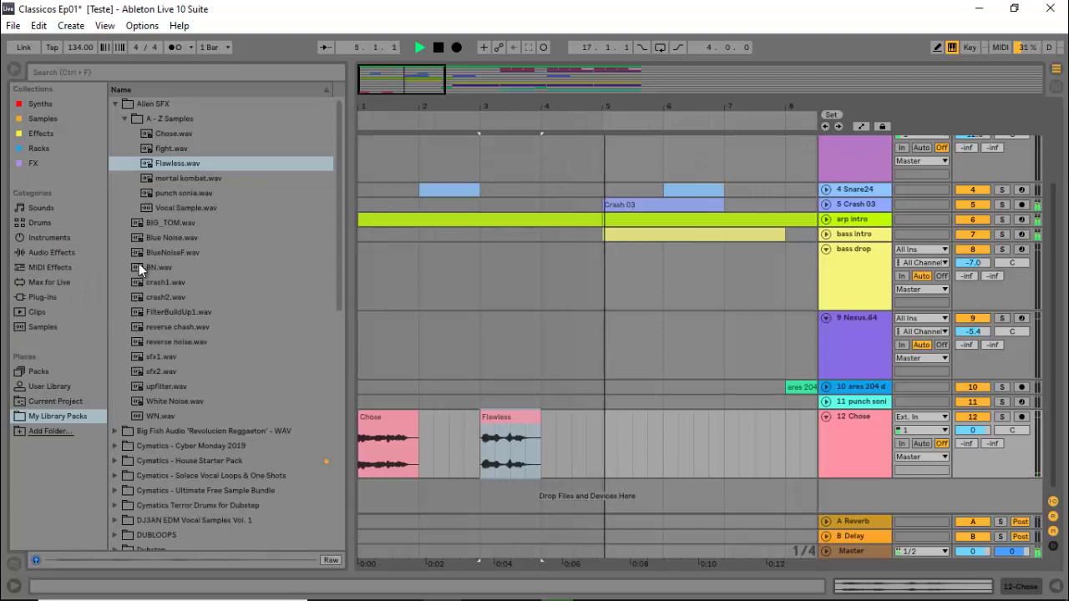
# Step: Try out a copy of the Chose clip at bar 5 and delete it
pyautogui.press('space')
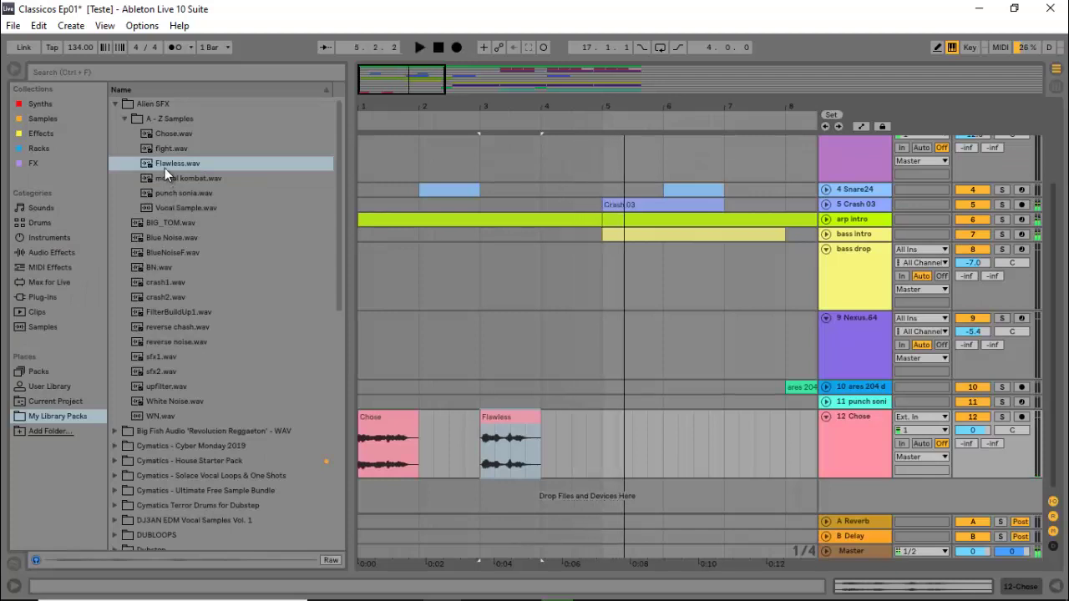
pyautogui.click(381, 427)
pyautogui.keyDown('ctrl'); pyautogui.moveTo(381, 427); pyautogui.dragTo(628, 430); pyautogui.keyUp('ctrl')
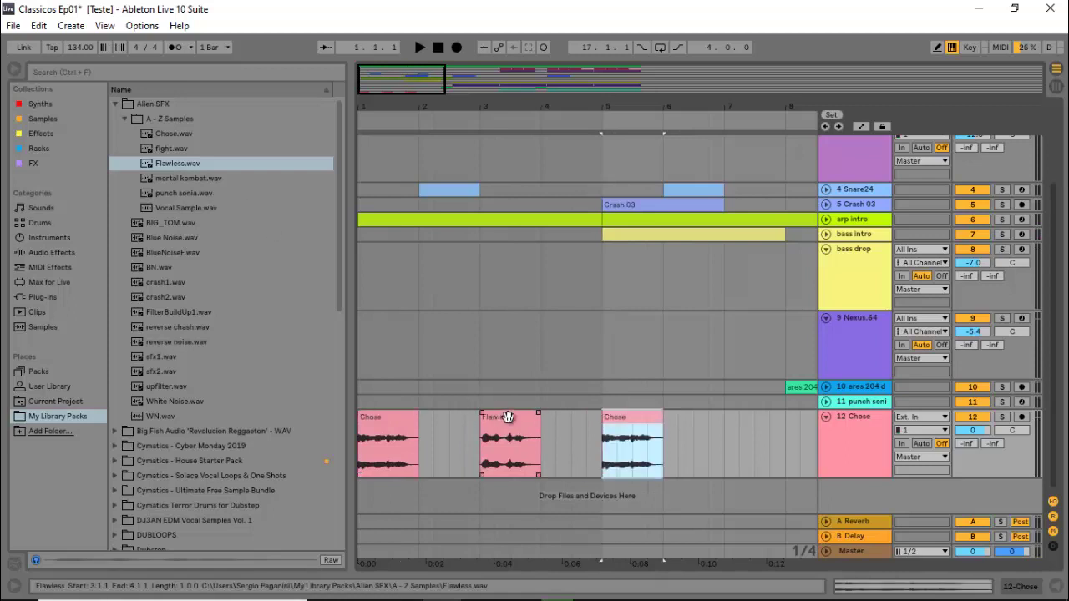
pyautogui.click(605, 461)
pyautogui.press('space')
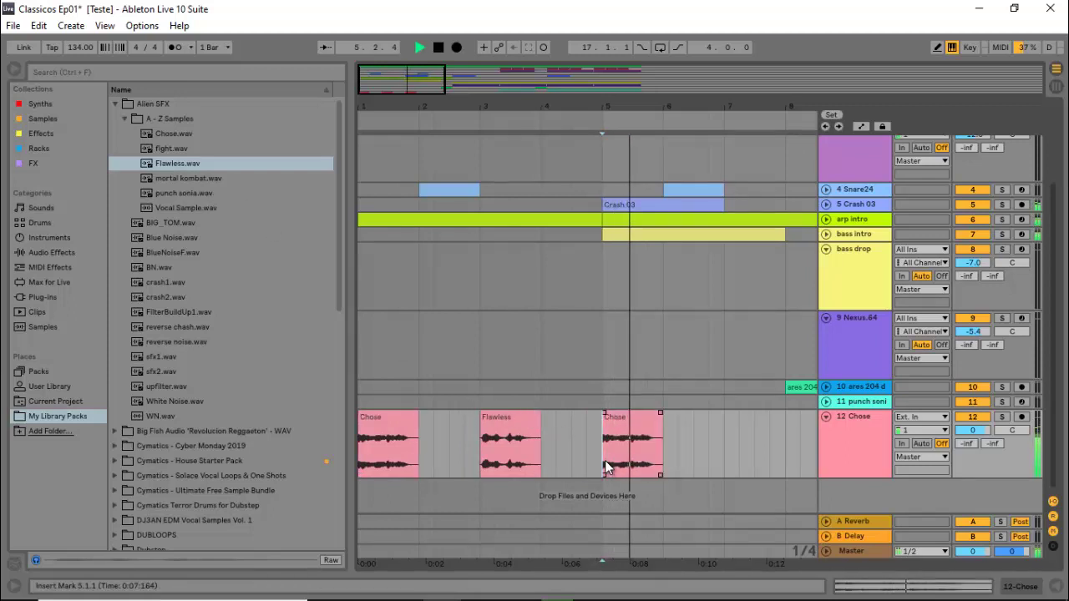
pyautogui.press('space')
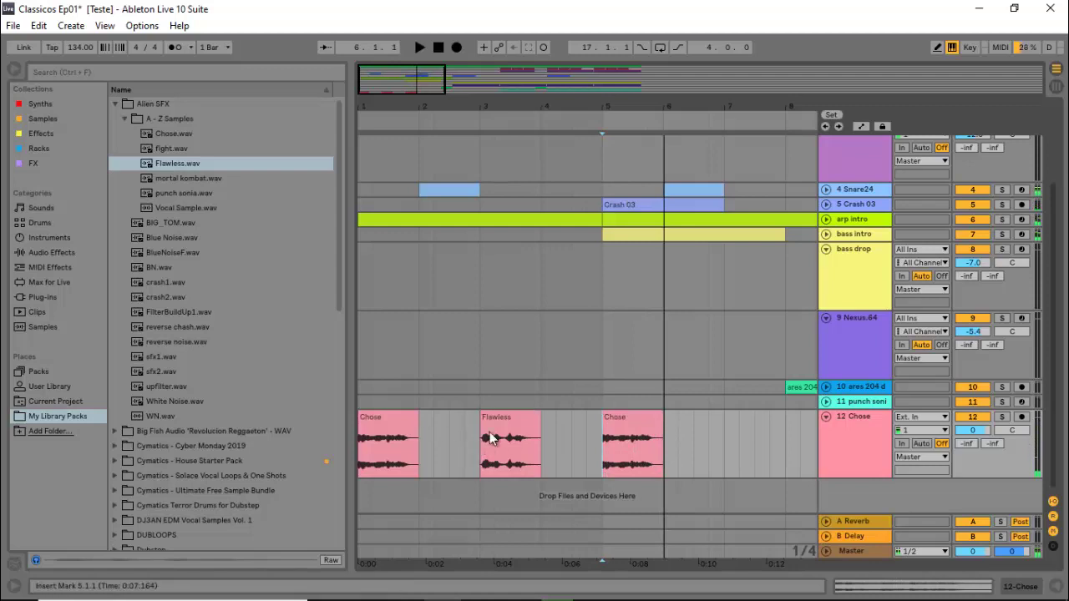
pyautogui.click(643, 426)
pyautogui.press('Delete')
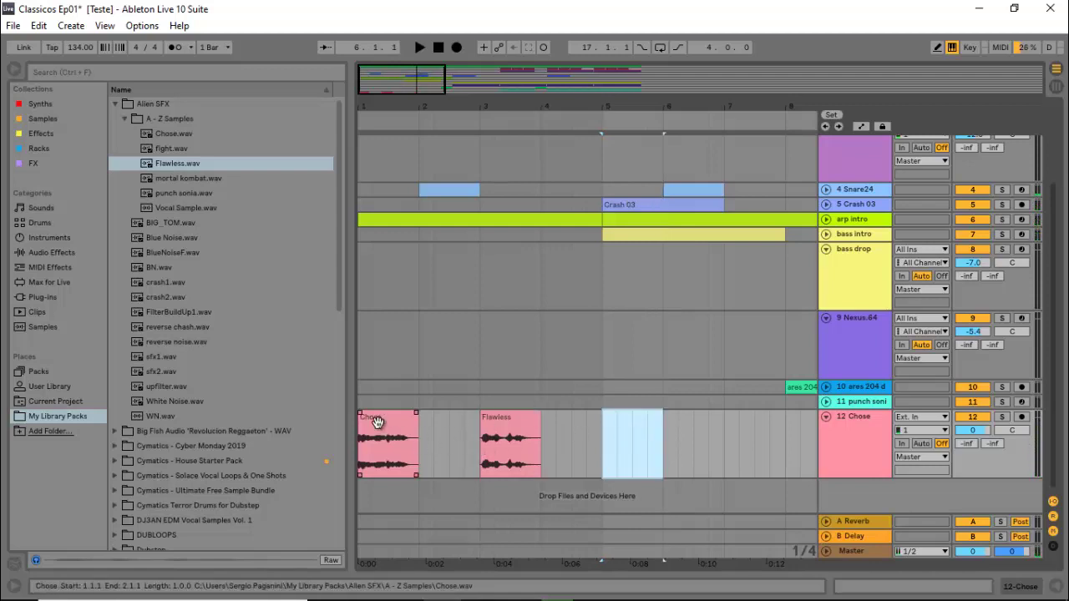
# Step: Set the Chose clip's warp mode to Complex Pro and stretch its audio to end just past beat 1.4 with a warp marker
pyautogui.doubleClick(409, 422)
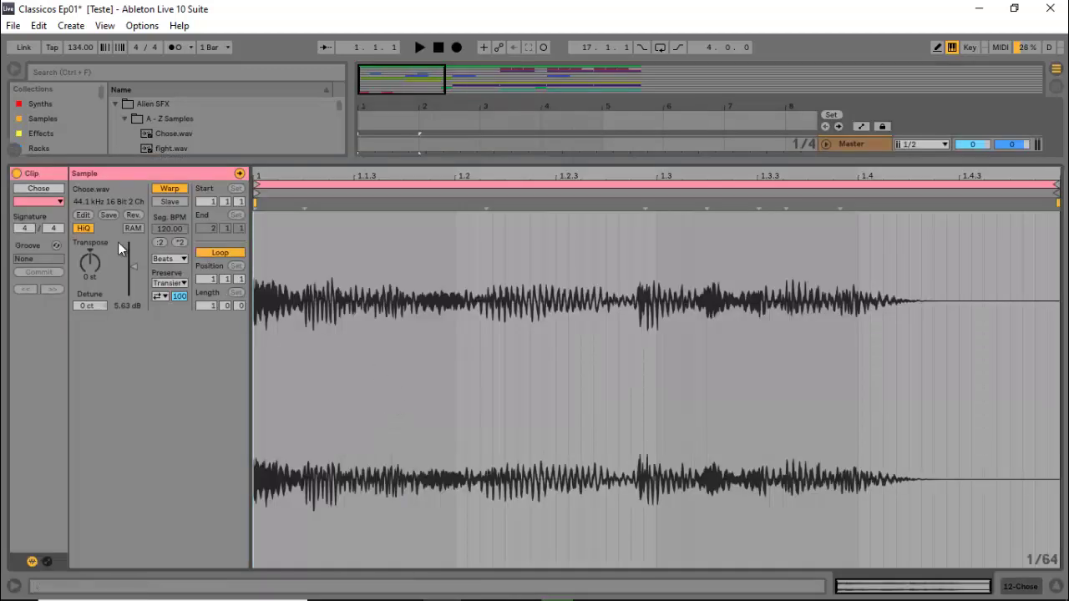
pyautogui.click(169, 258)
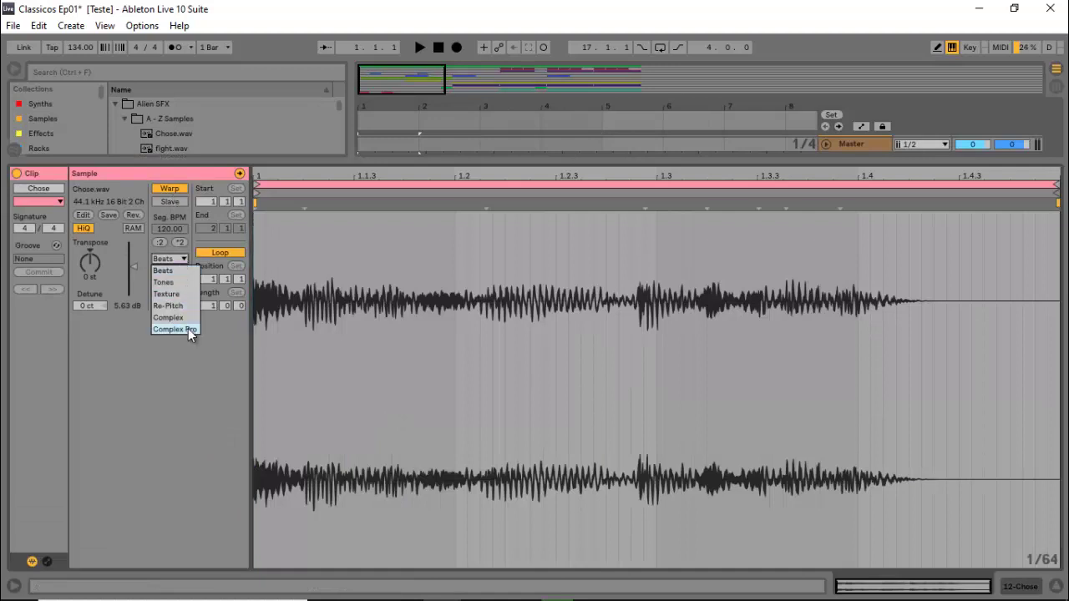
pyautogui.click(188, 329)
pyautogui.doubleClick(852, 206)
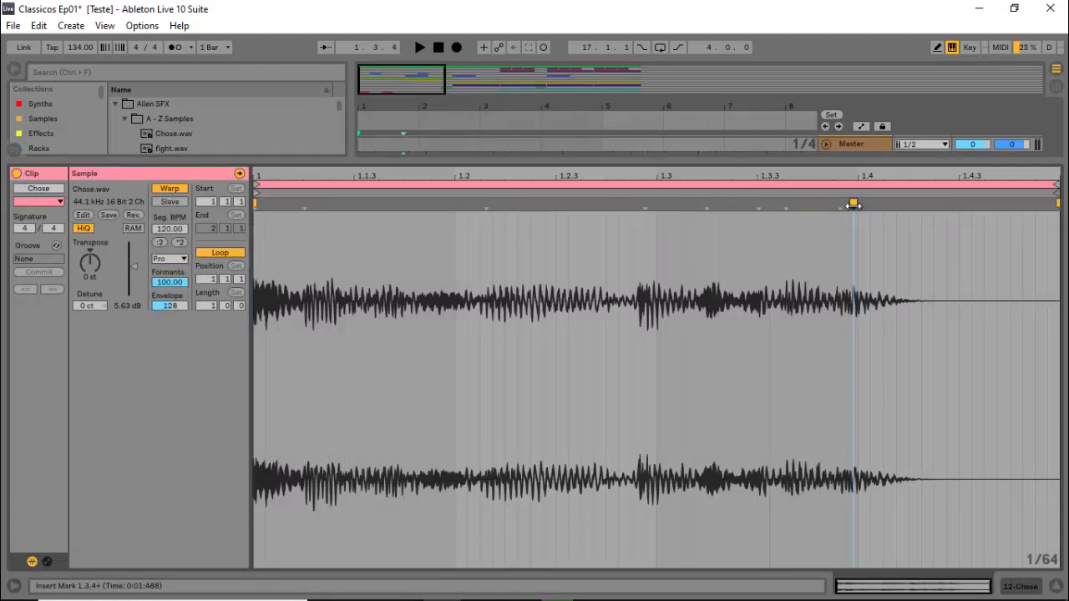
pyautogui.moveTo(853, 206); pyautogui.dragTo(898, 207)
pyautogui.press('space')
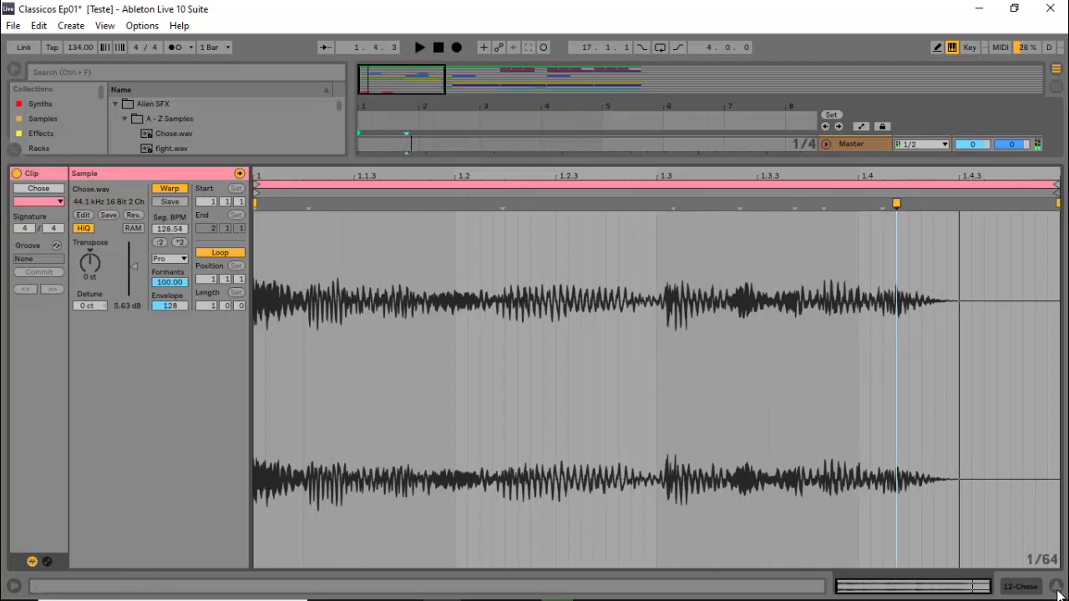
pyautogui.hotkey('ctrl', 'alt', 'l')
# Step: Audition the stretched Chose clip and copy it to bar 5 on the same track
pyautogui.click(381, 427)
pyautogui.press('space')
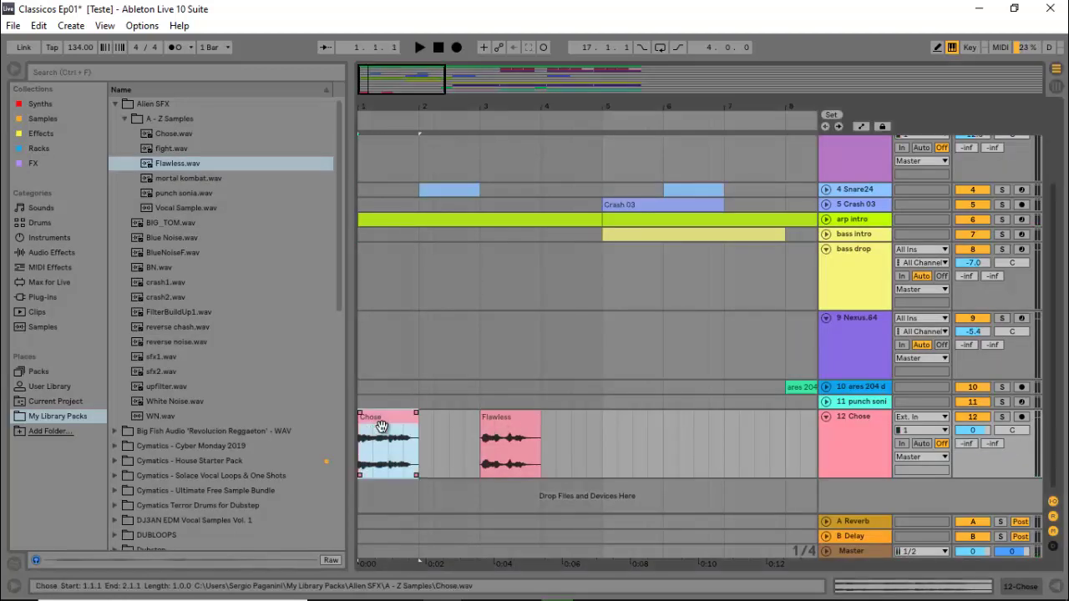
pyautogui.moveTo(380, 427); pyautogui.dragTo(624, 423)
pyautogui.press('space')
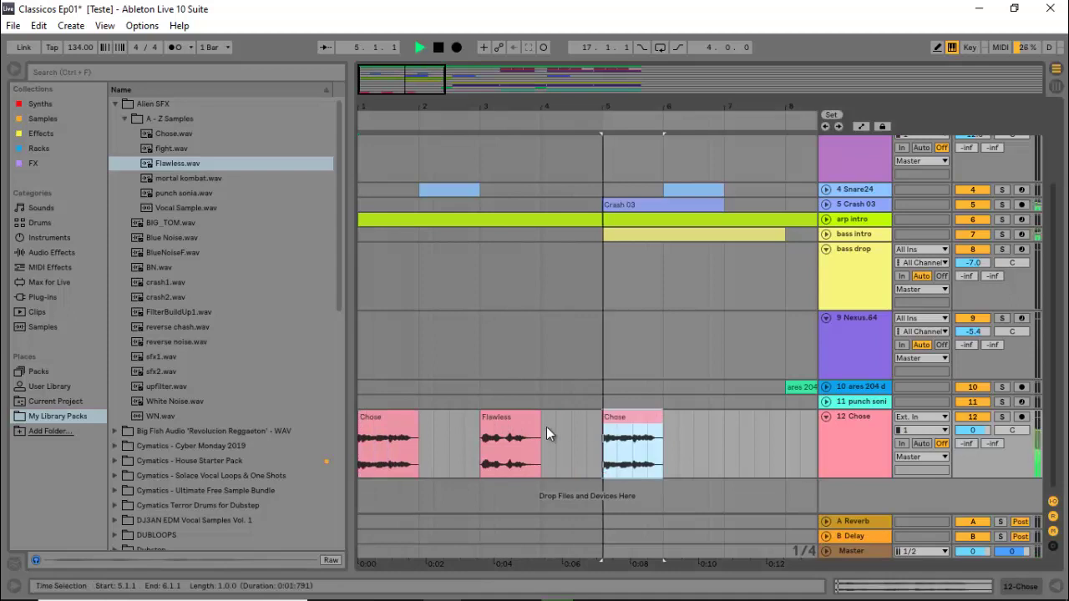
# Step: Set the Flawless clip's warp mode to Complex and stretch its audio to about beat 1.4.2 with a warp marker
pyautogui.click(494, 432)
pyautogui.press('space')
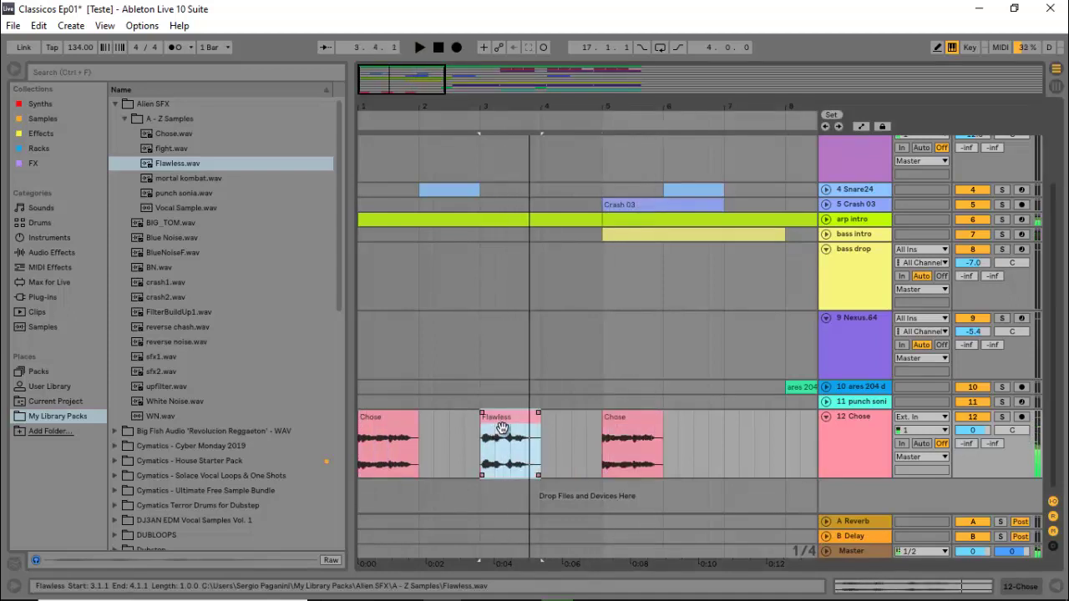
pyautogui.doubleClick(504, 425)
pyautogui.press('space')
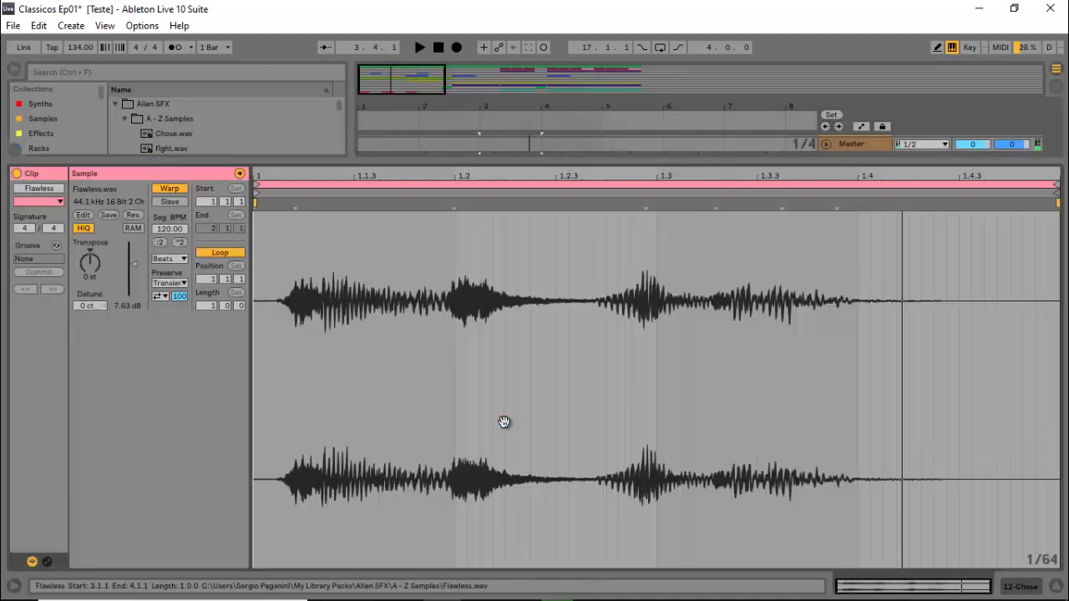
pyautogui.click(167, 259)
pyautogui.doubleClick(849, 225)
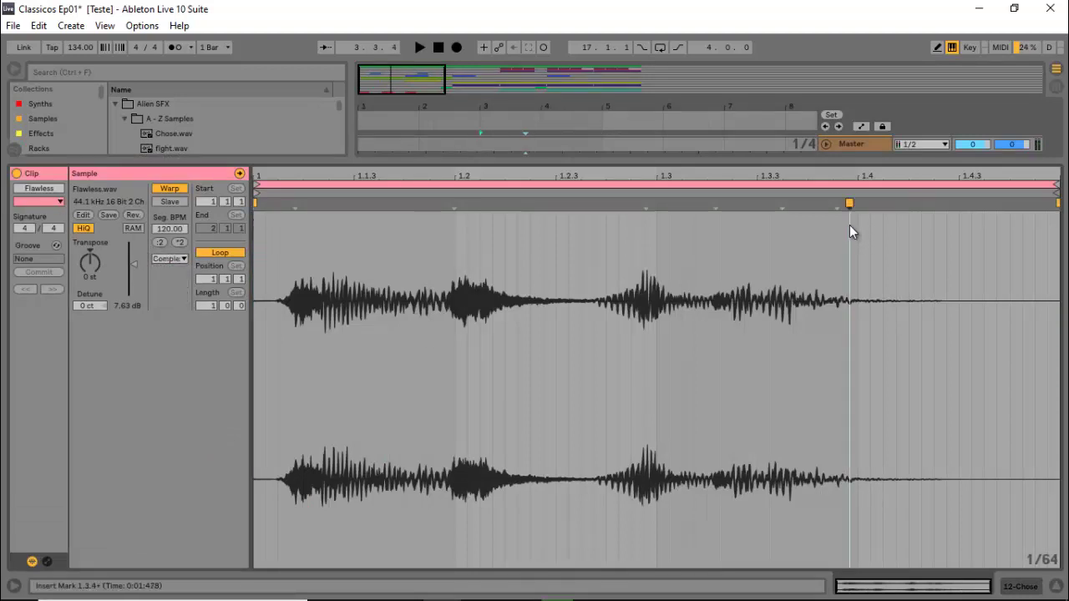
pyautogui.moveTo(850, 205); pyautogui.dragTo(907, 206)
pyautogui.press('space')
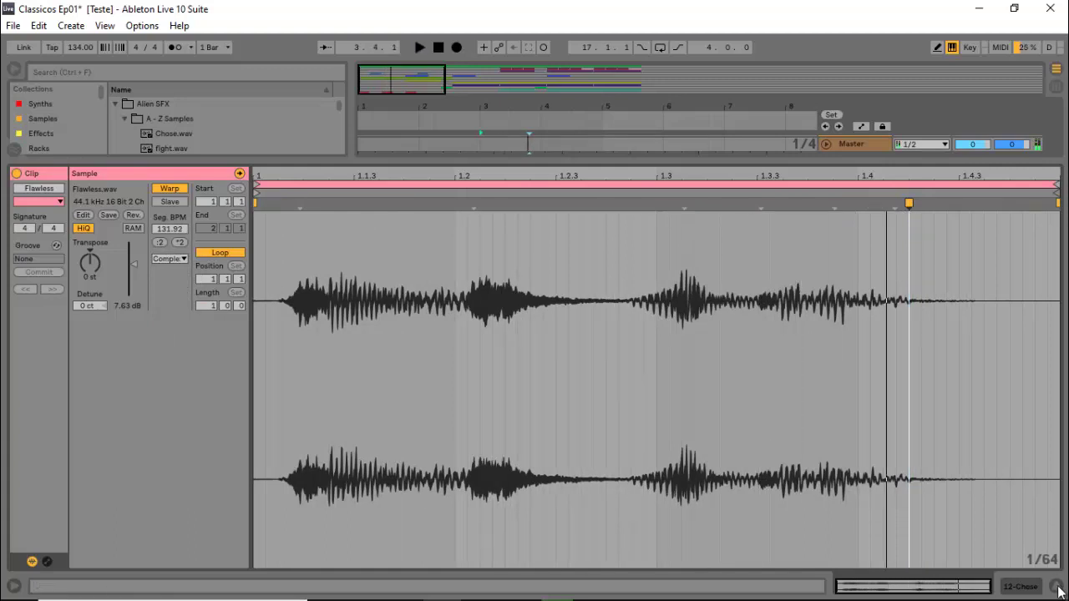
pyautogui.click(1057, 588)
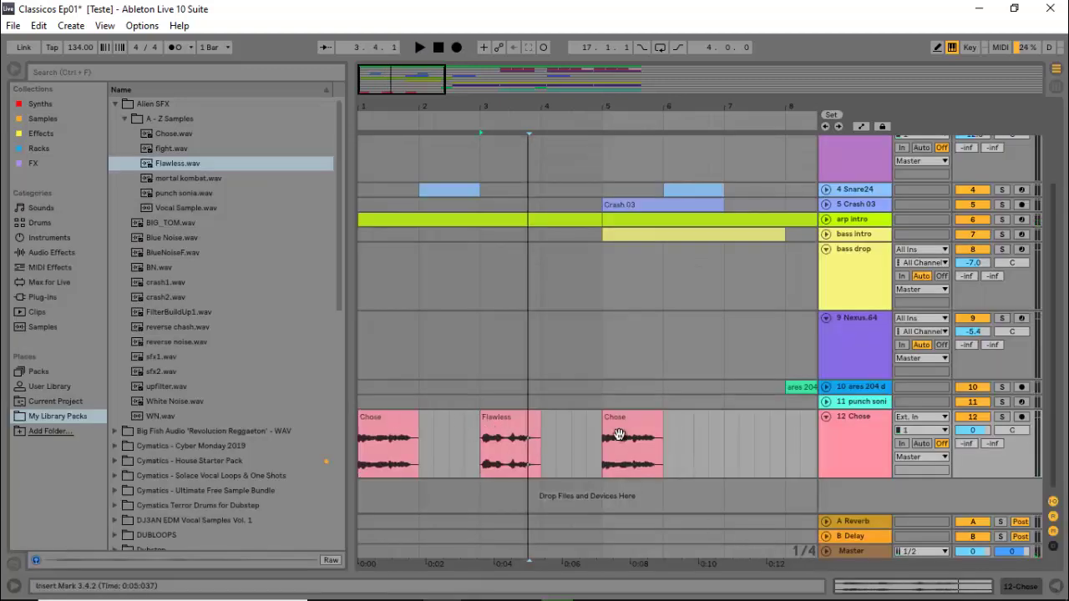
# Step: Play the track from bar 5 and copy the Flawless clip to bar 7 on the Chose track
pyautogui.click(632, 443)
pyautogui.press('space')
pyautogui.moveTo(501, 422); pyautogui.dragTo(748, 413)
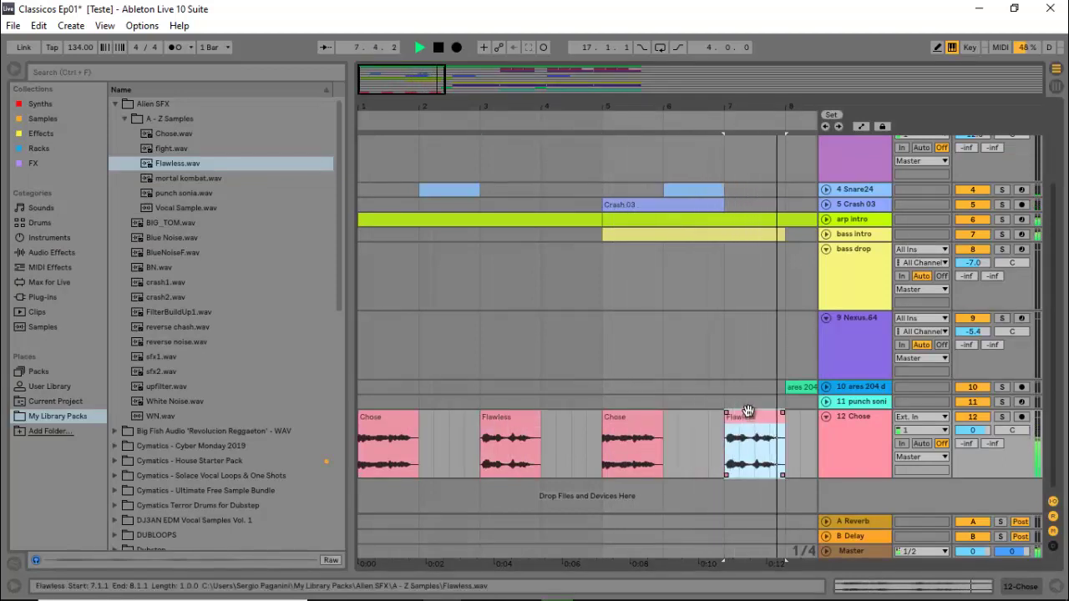
pyautogui.moveTo(422, 88); pyautogui.dragTo(421, 84)
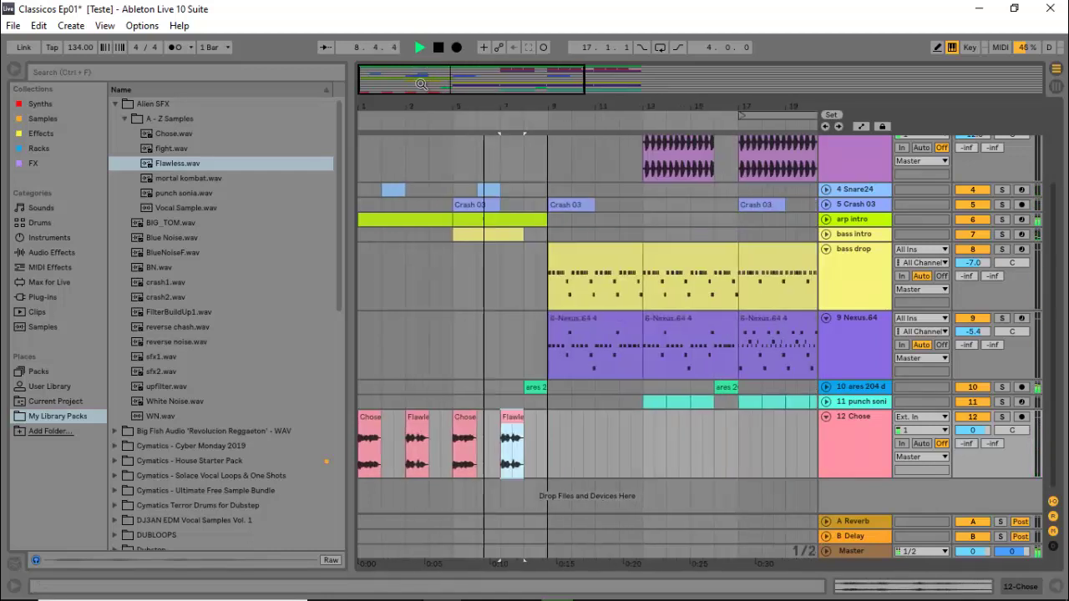
pyautogui.press('space')
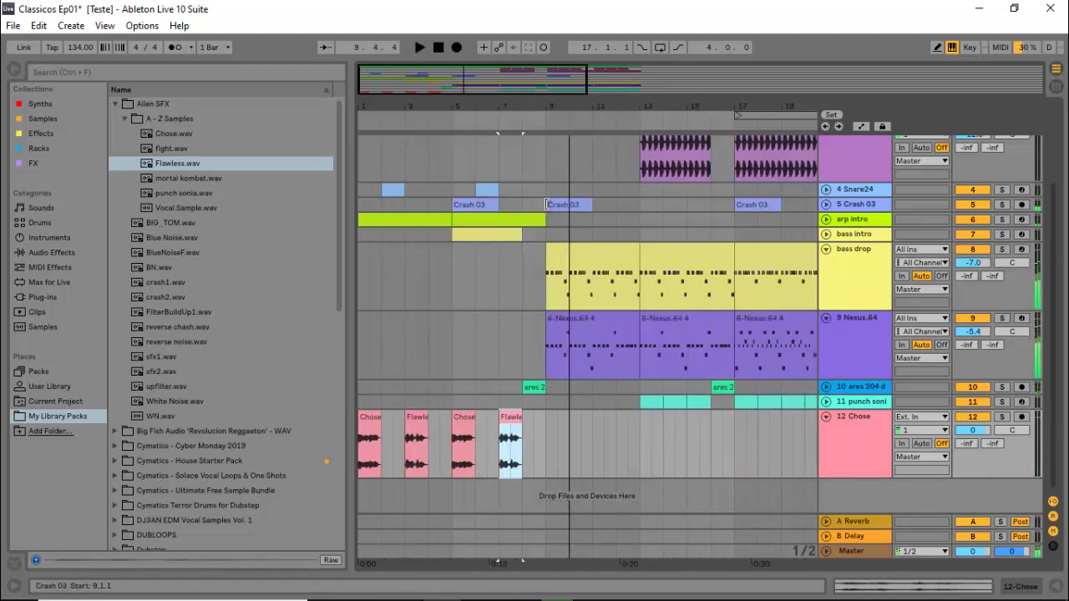
# Step: Place fight.wav on the Chose track at 12.3.1, shortly before the drums enter
pyautogui.scroll(1, 564, 340)
pyautogui.scroll(2, 564, 340)
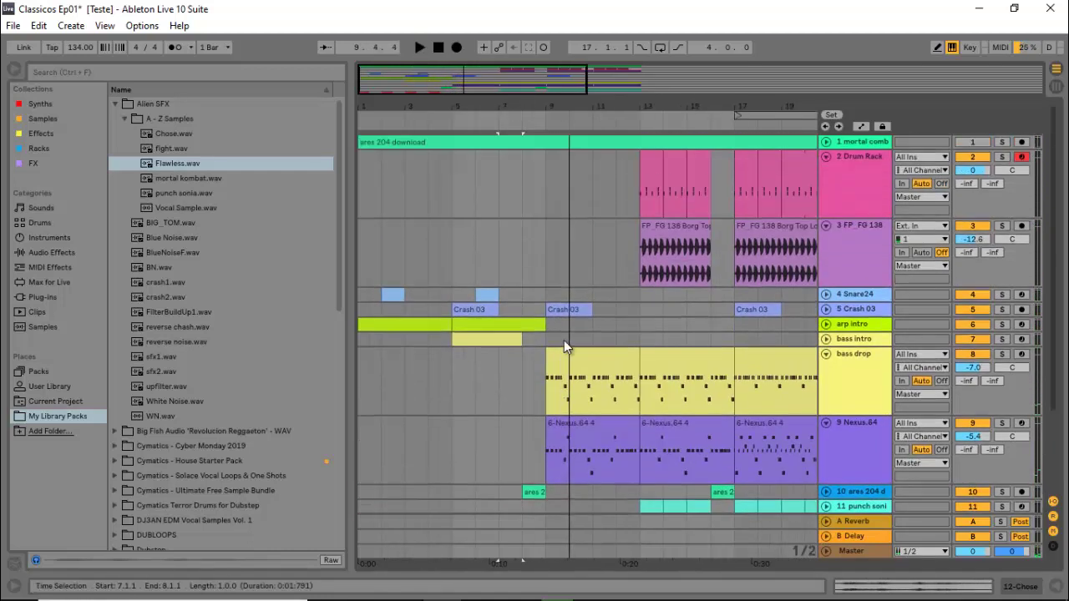
pyautogui.moveTo(478, 79); pyautogui.dragTo(478, 76)
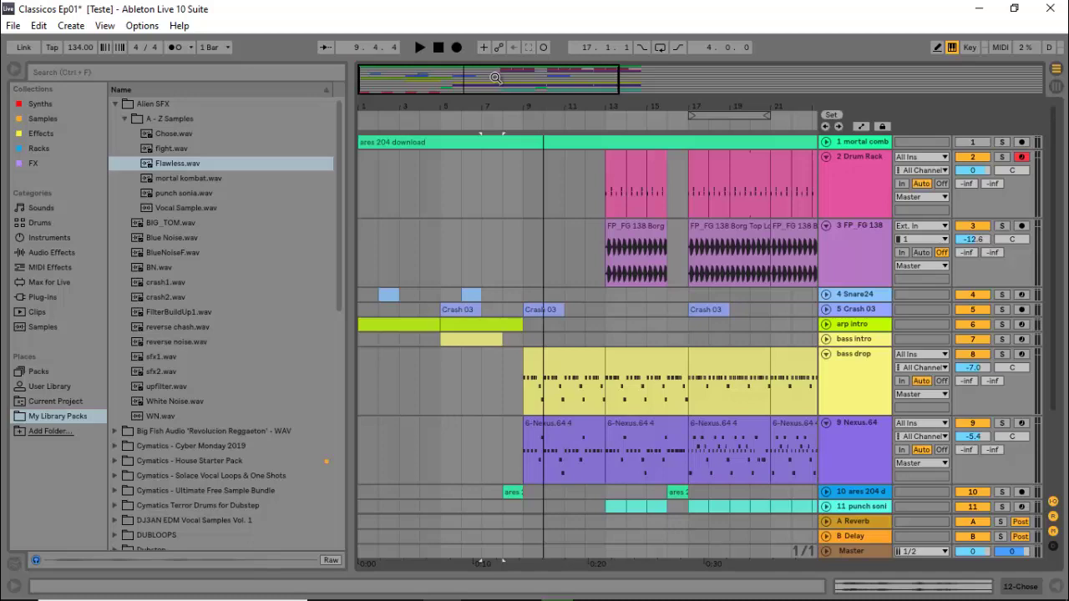
pyautogui.hotkey('shift', 'Tab')
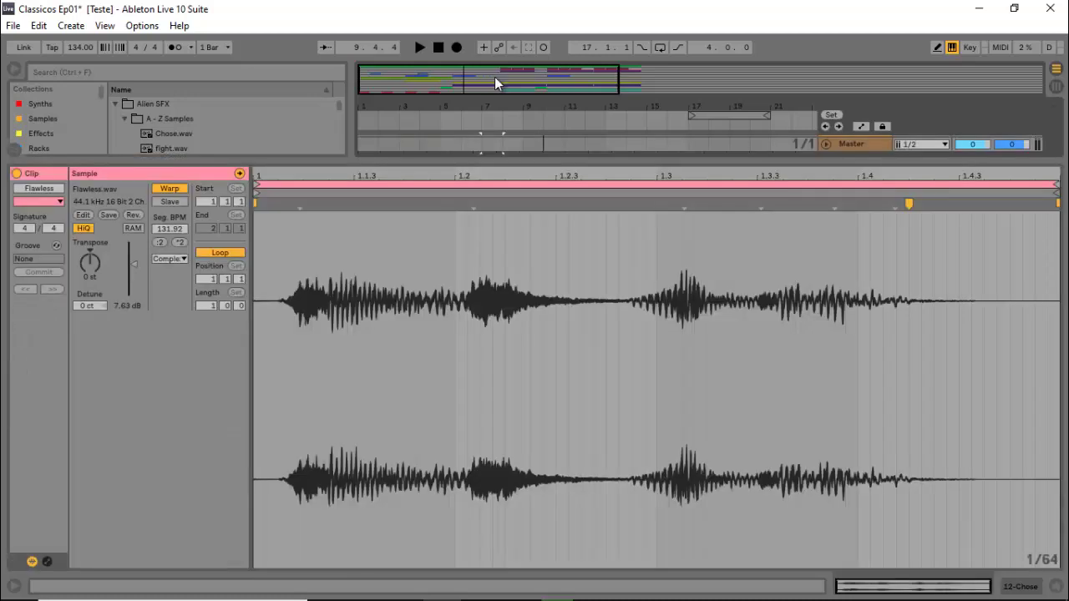
pyautogui.hotkey('ctrl', 'alt', 'l')
pyautogui.moveTo(495, 77); pyautogui.dragTo(501, 117)
pyautogui.click(551, 421)
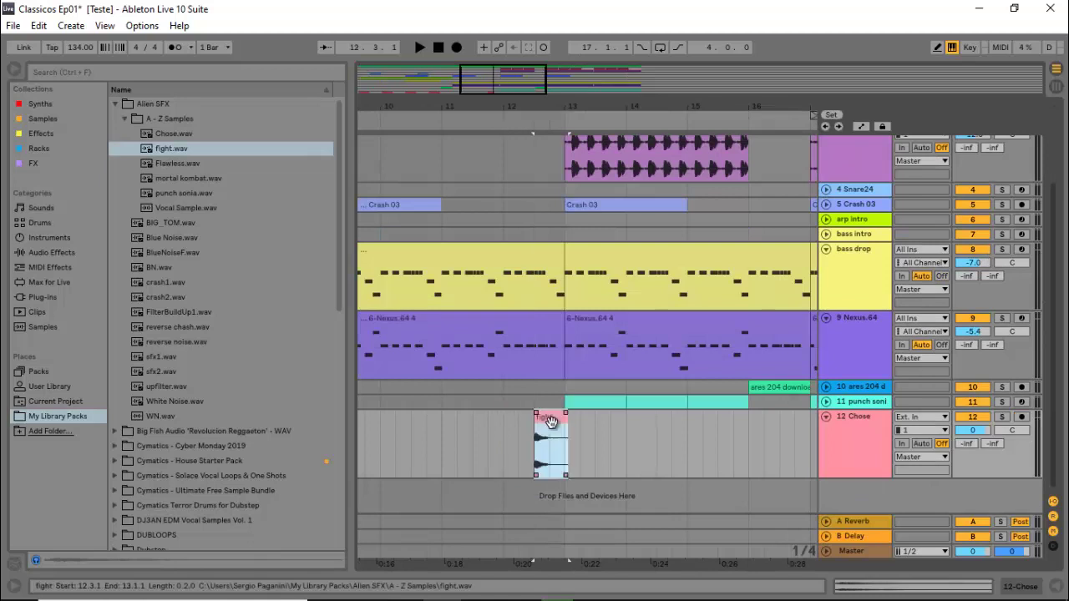
# Step: Audition the fight clip and move it to start at 12.4.1
pyautogui.press('space')
pyautogui.click(532, 423)
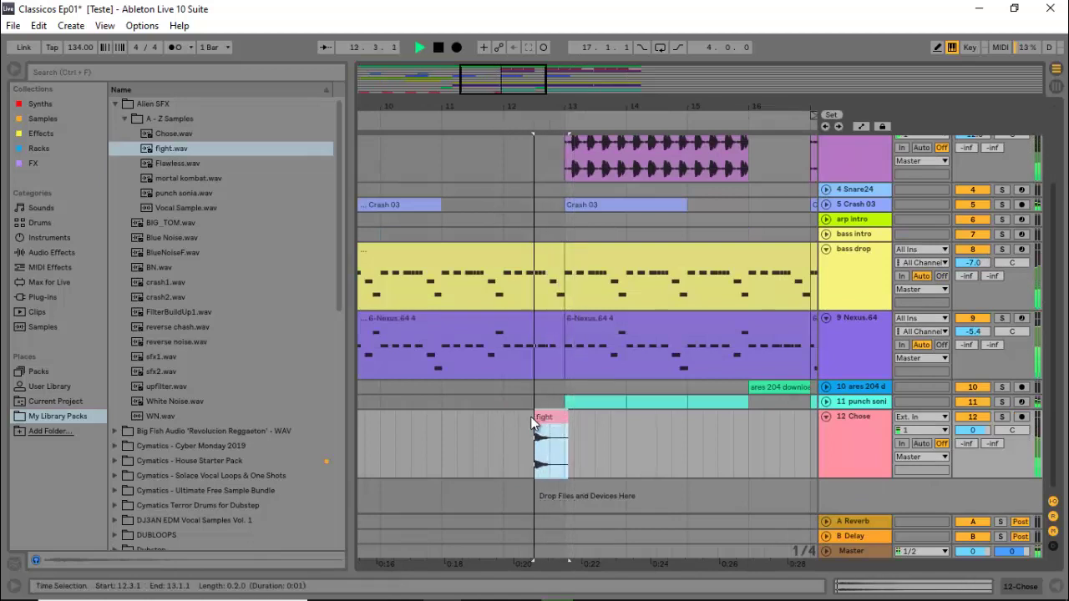
pyautogui.moveTo(534, 423); pyautogui.dragTo(561, 423)
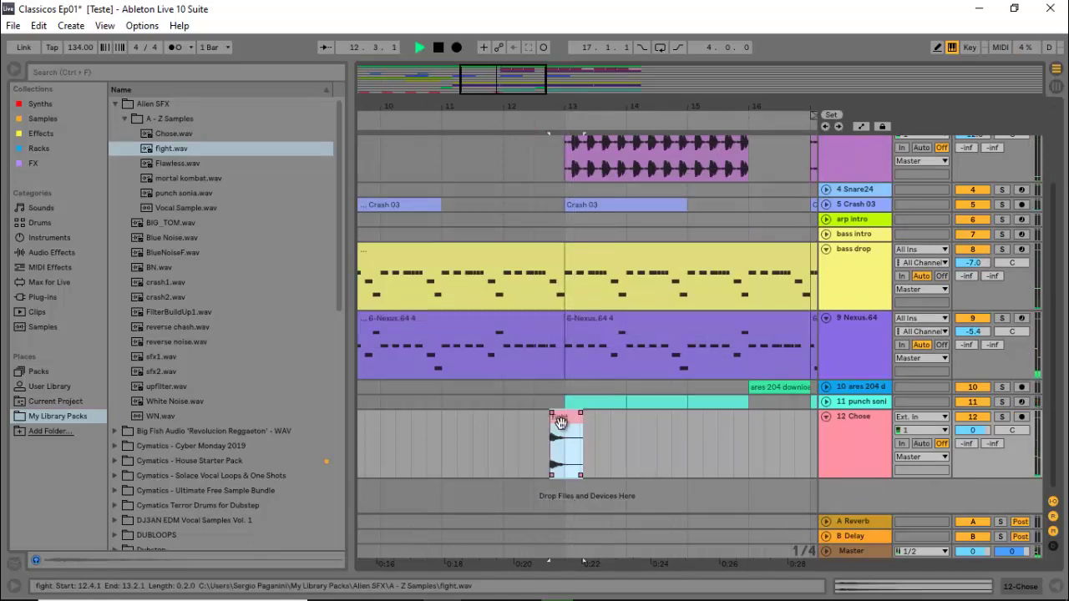
pyautogui.press('space')
# Step: Play the whole arrangement from bar 1 to review the added vocal samples with the other tracks
pyautogui.moveTo(486, 90); pyautogui.dragTo(484, 83)
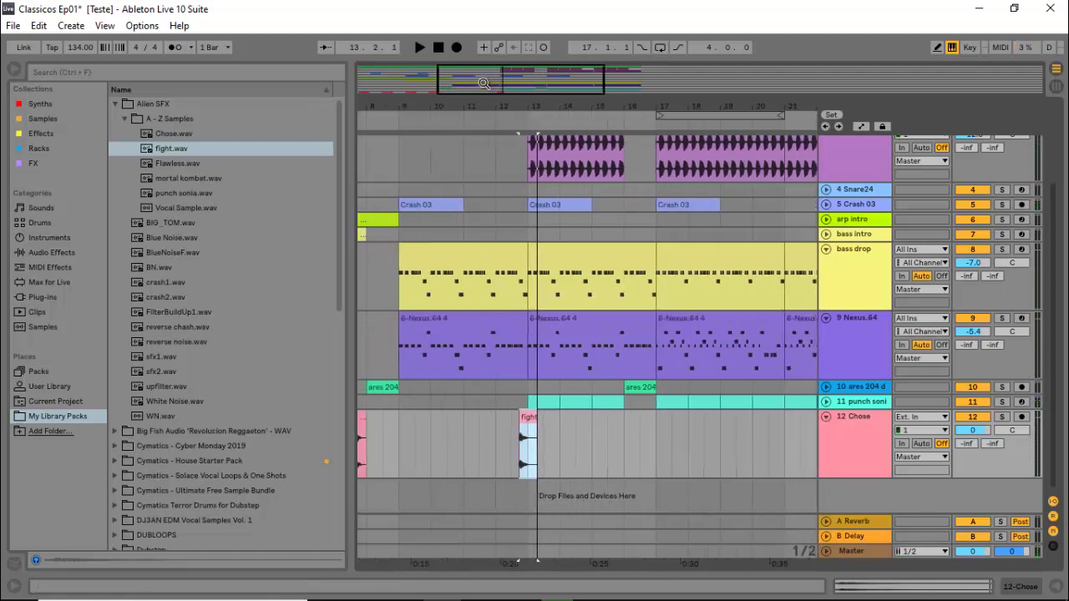
pyautogui.press('Home')
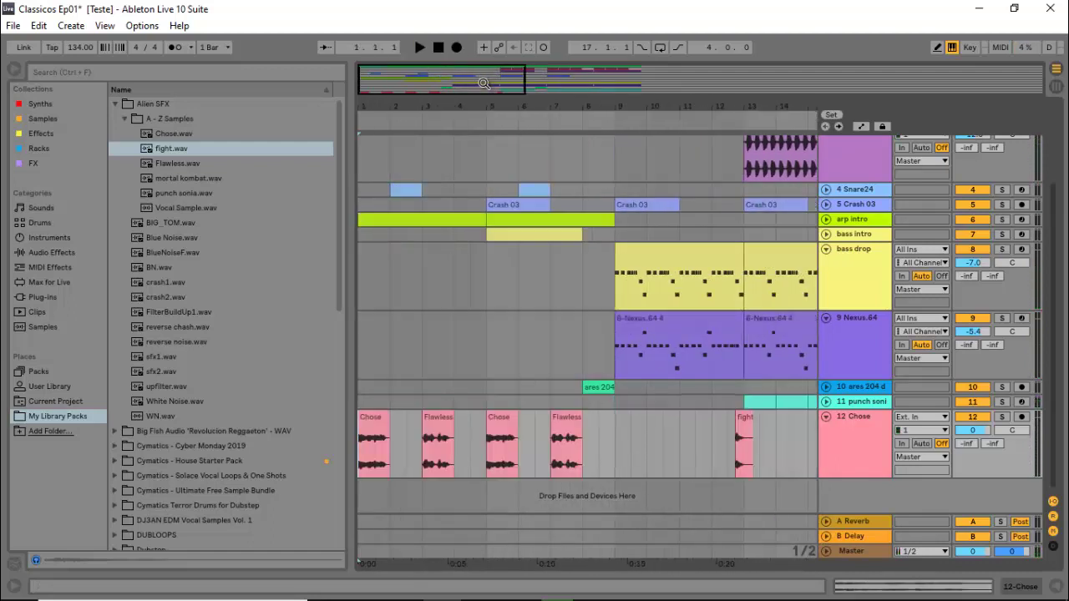
pyautogui.moveTo(483, 83); pyautogui.dragTo(484, 67)
pyautogui.scroll(2, 630, 192)
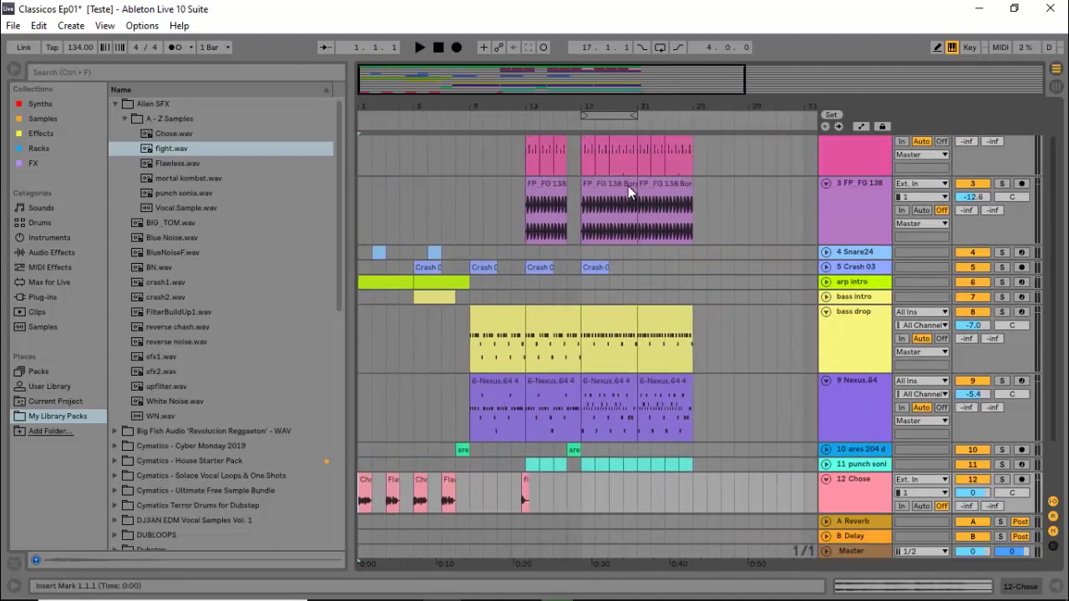
pyautogui.click(627, 185)
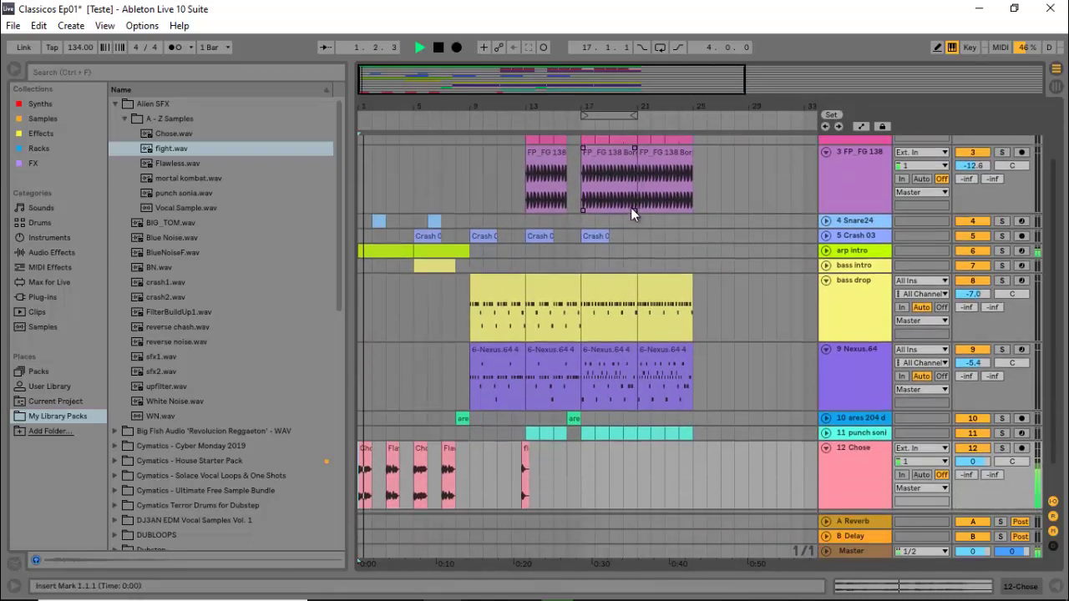
pyautogui.click(676, 223)
pyautogui.scroll(-2, 682, 269)
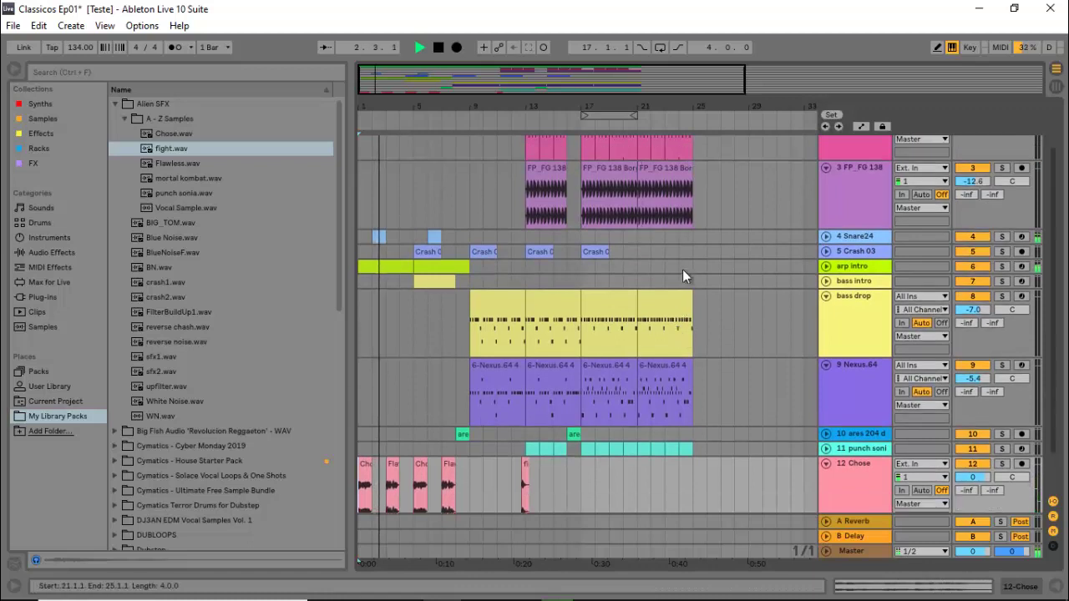